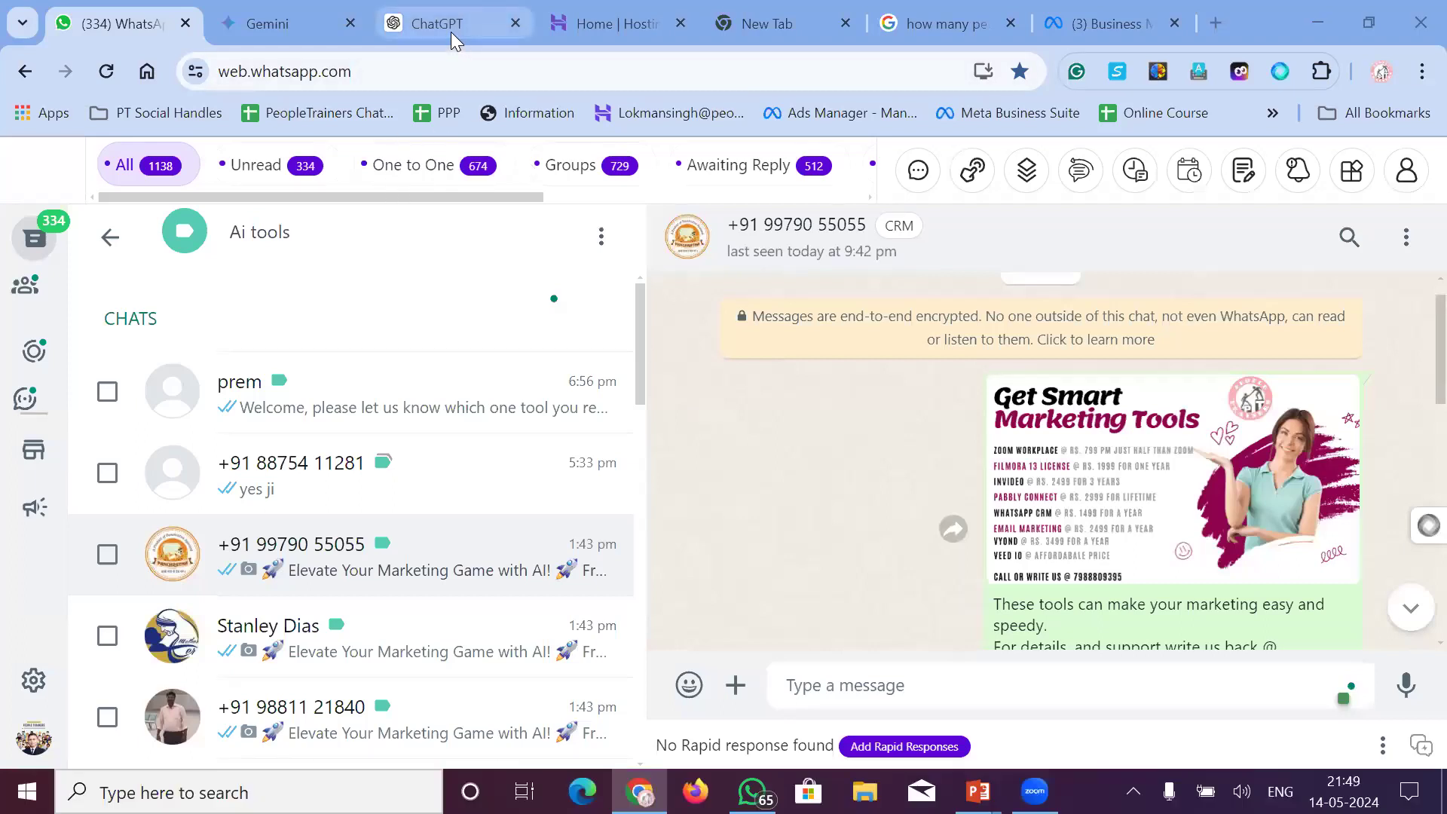
Switch from WhatsApp Web to the Gemini tab's empty new-chat page.
{"action": "left_click", "coordinate": [273, 26]}
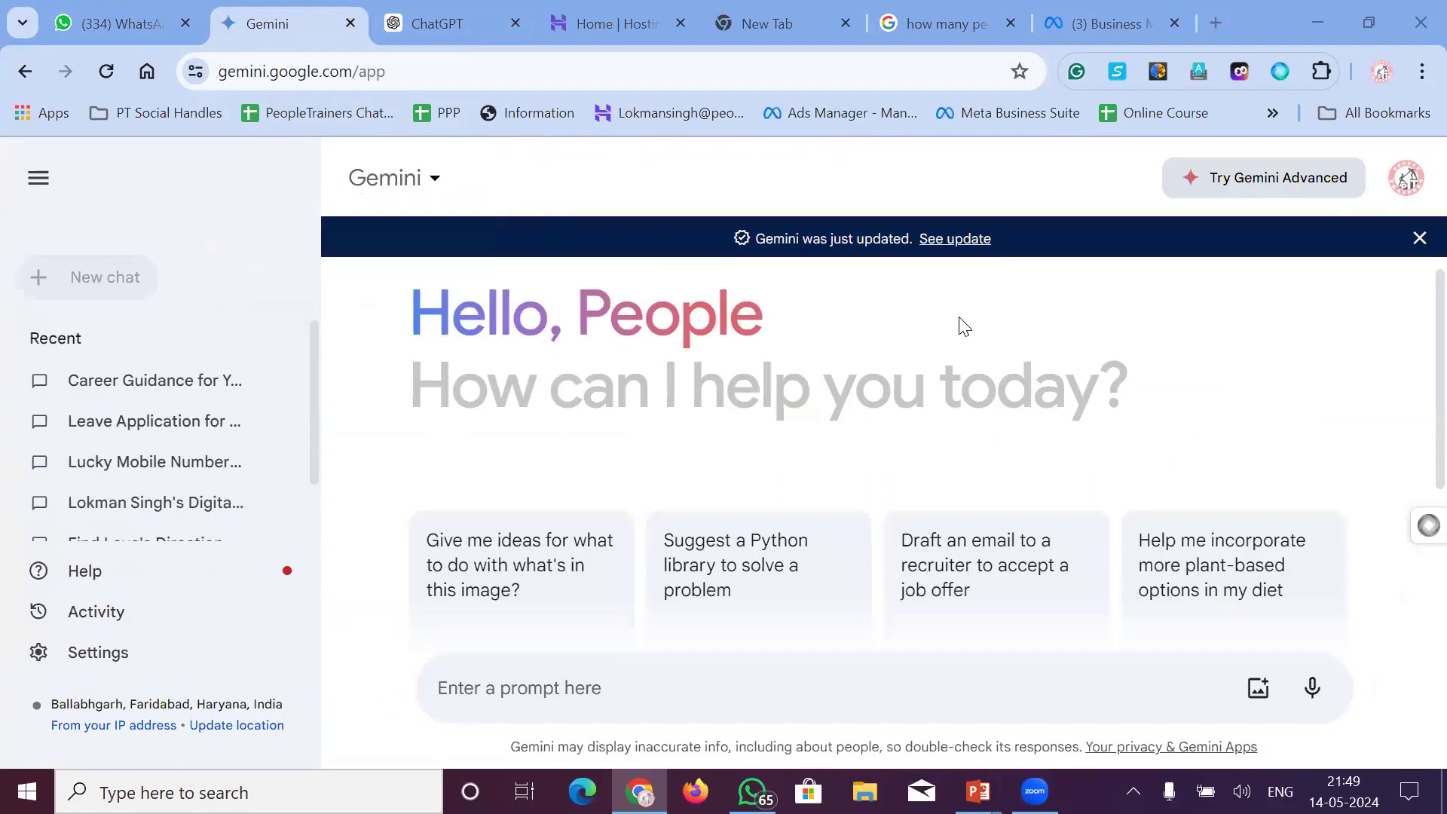
Ask Gemini, as an astrologer, for a 10-year goal plan at 4 hours daily and 30-minute sessions.
{"action": "left_click", "coordinate": [541, 681]}
{"action": "type", "text": "My nam"}
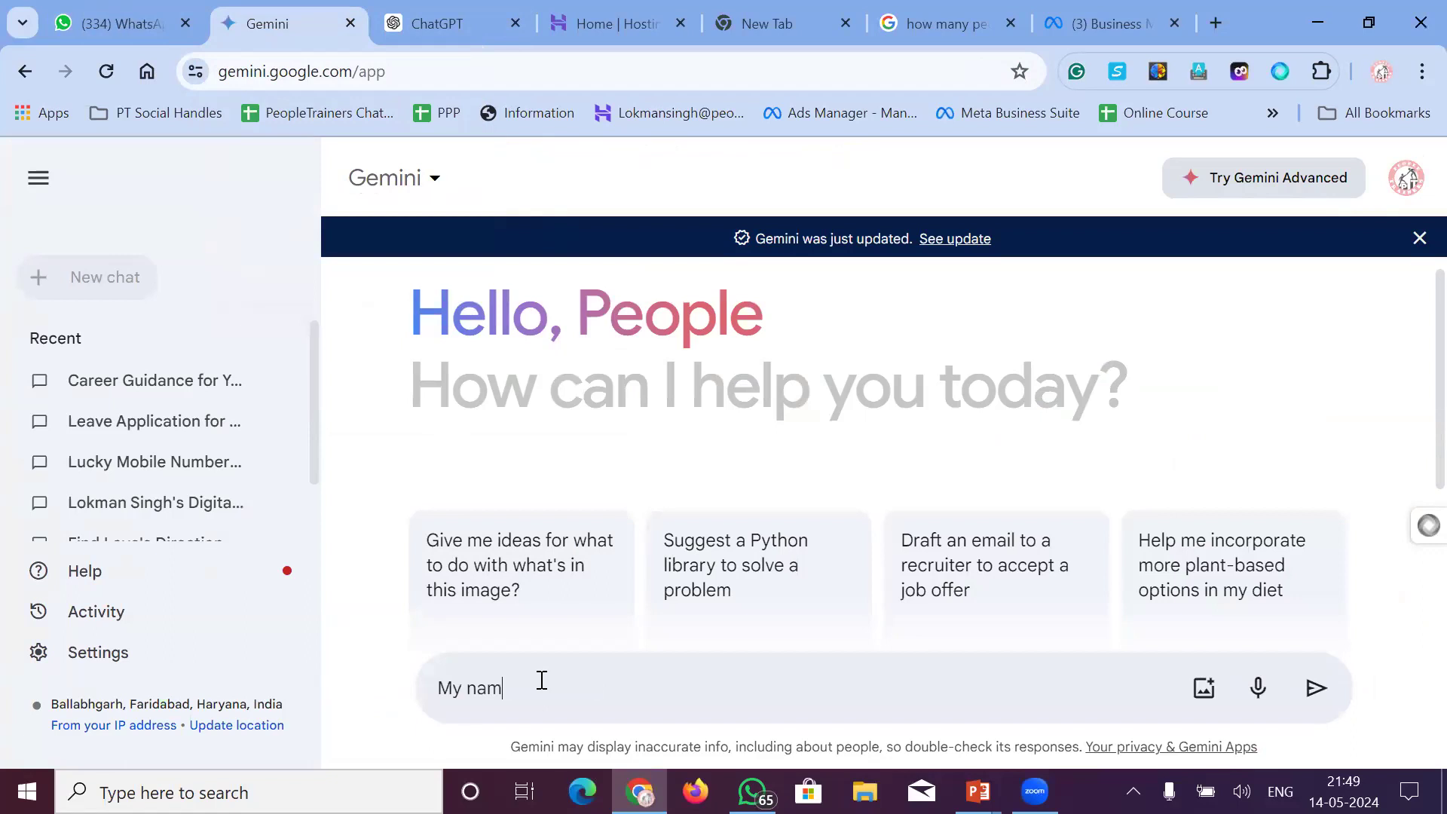
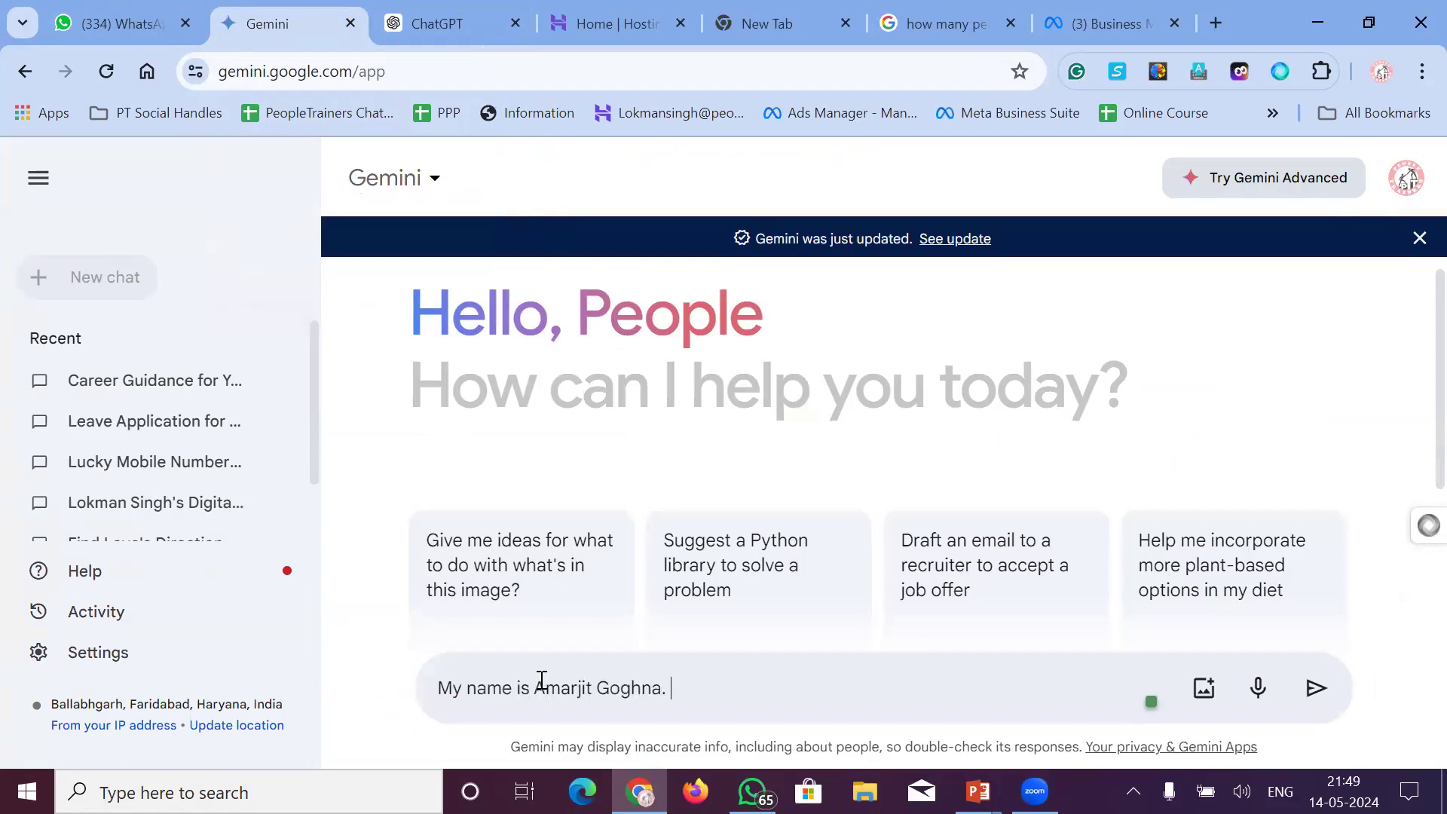
{"action": "type", "text": ". I am an astrologer. I want t"}
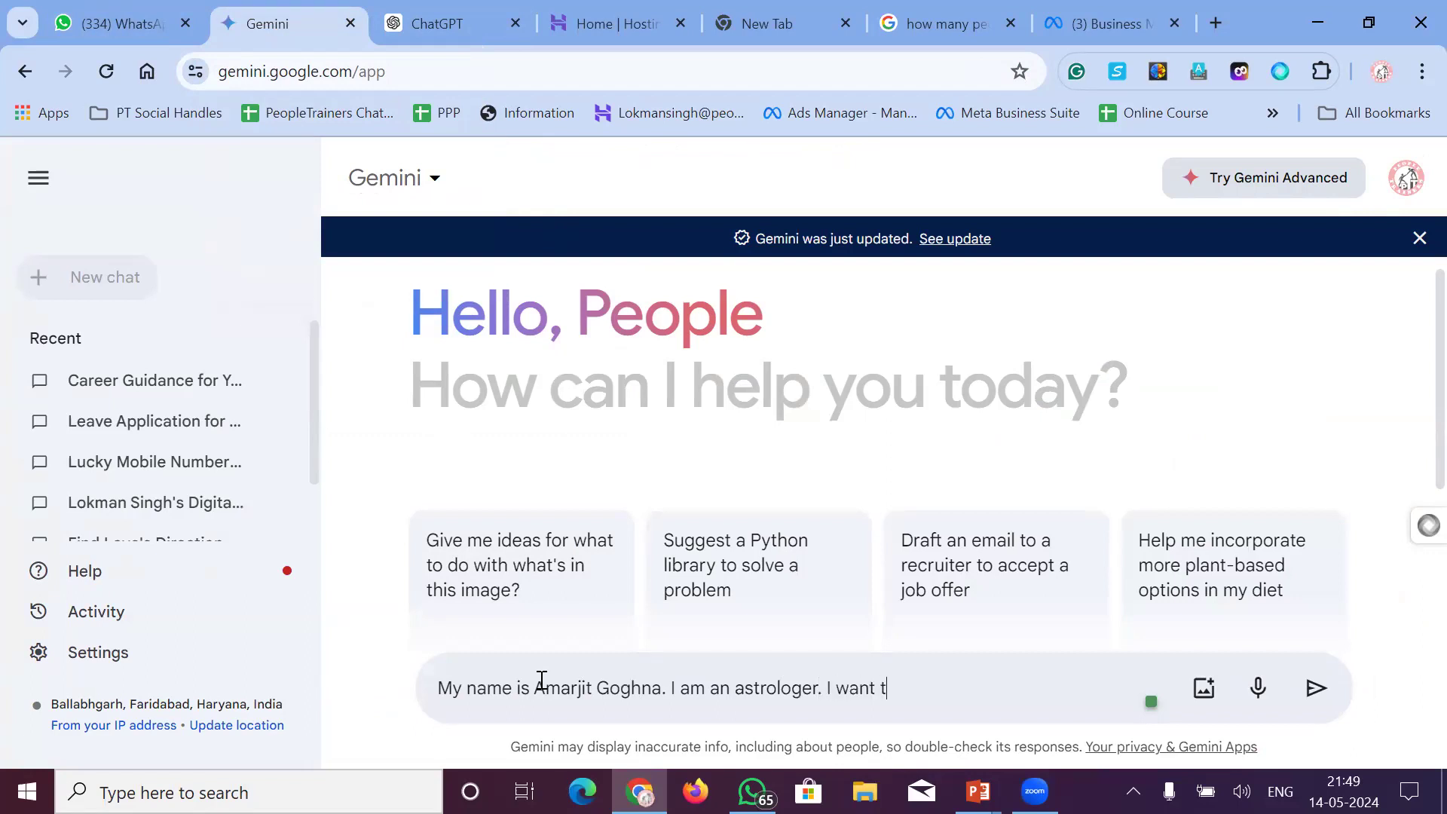
{"action": "type", "text": "o grow "}
{"action": "type", "text": "in astrology "}
{"action": "type", "text": "and"}
{"action": "key", "text": "BackSpace"}
{"action": "key", "text": "BackSpace"}
{"action": "key", "text": "BackSpace"}
{"action": "key", "text": "BackSpace"}
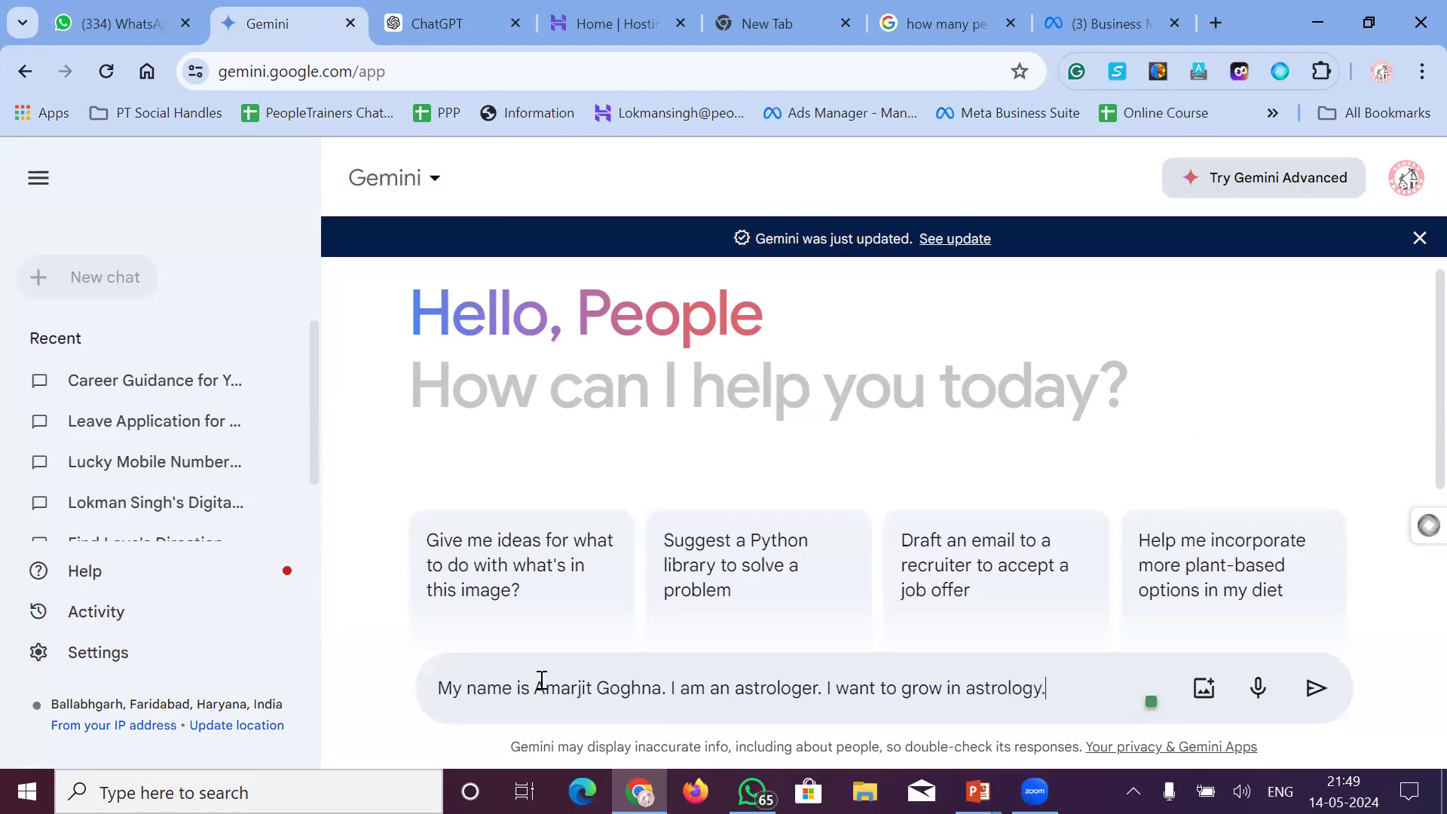
{"action": "type", "text": "but I am not clear for my goal"}
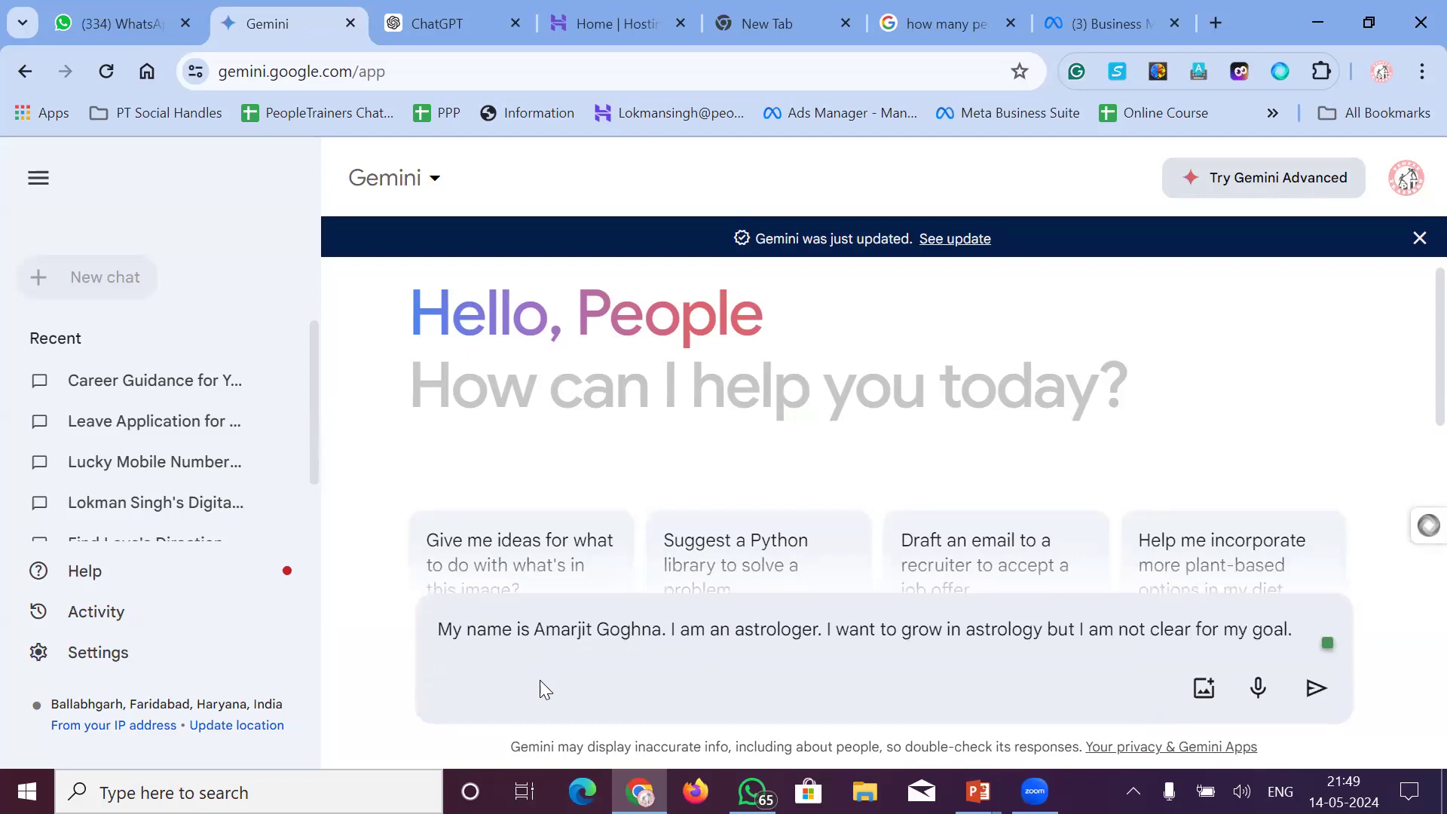
{"action": "type", "text": ". Write "}
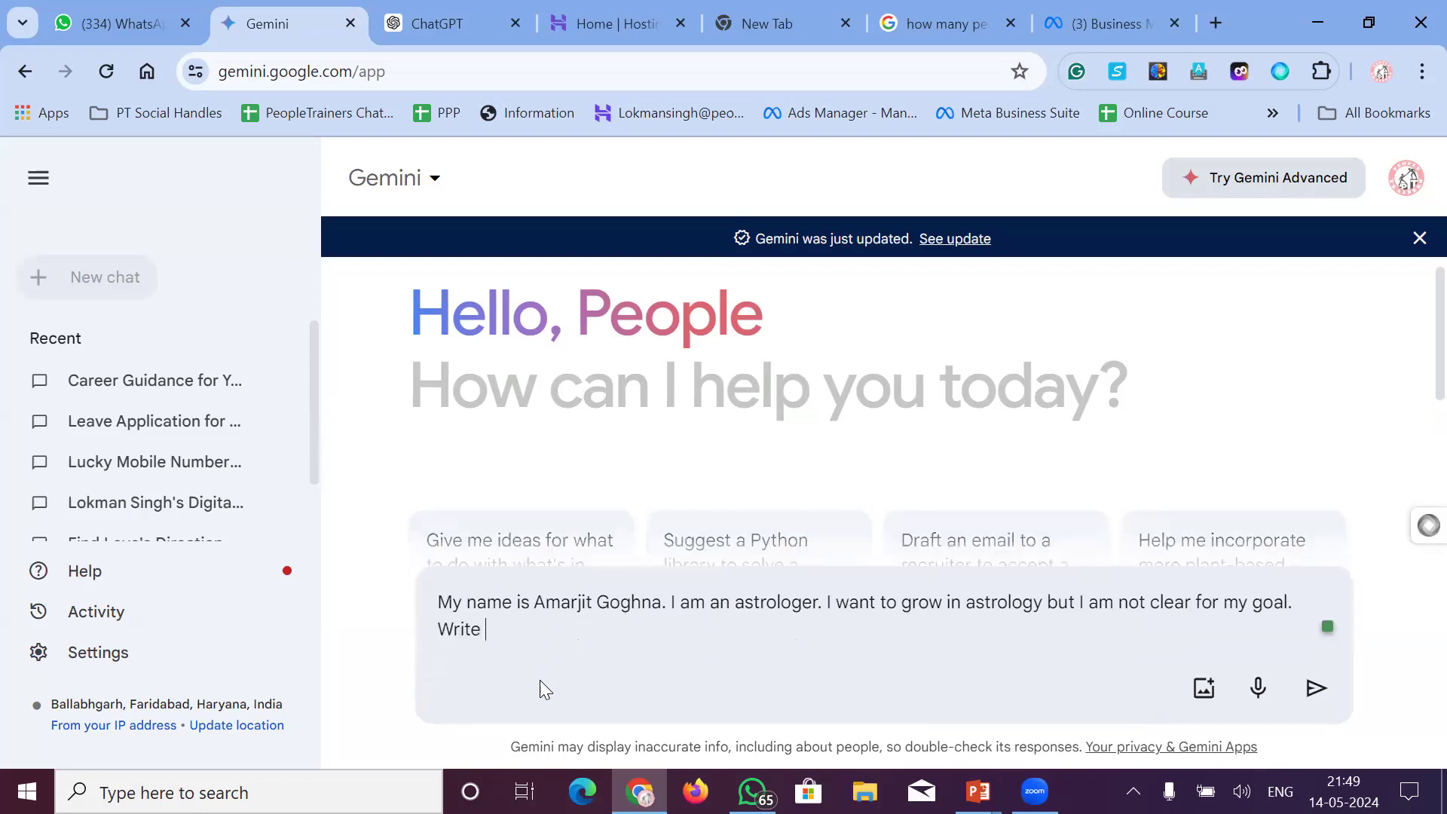
{"action": "type", "text": "my goal plan . I have i"}
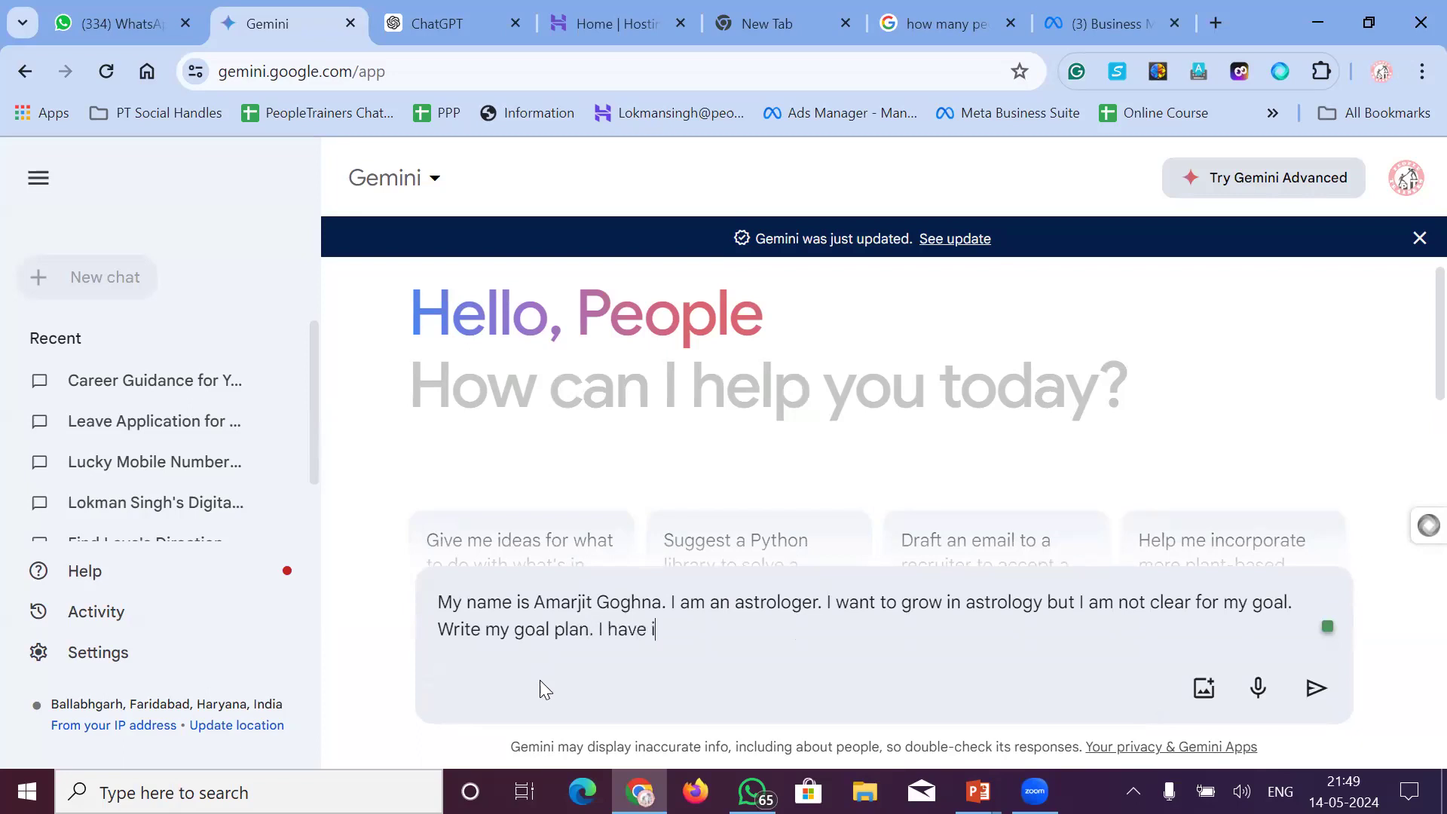
{"action": "type", "text": "dea that in next 10 year"}
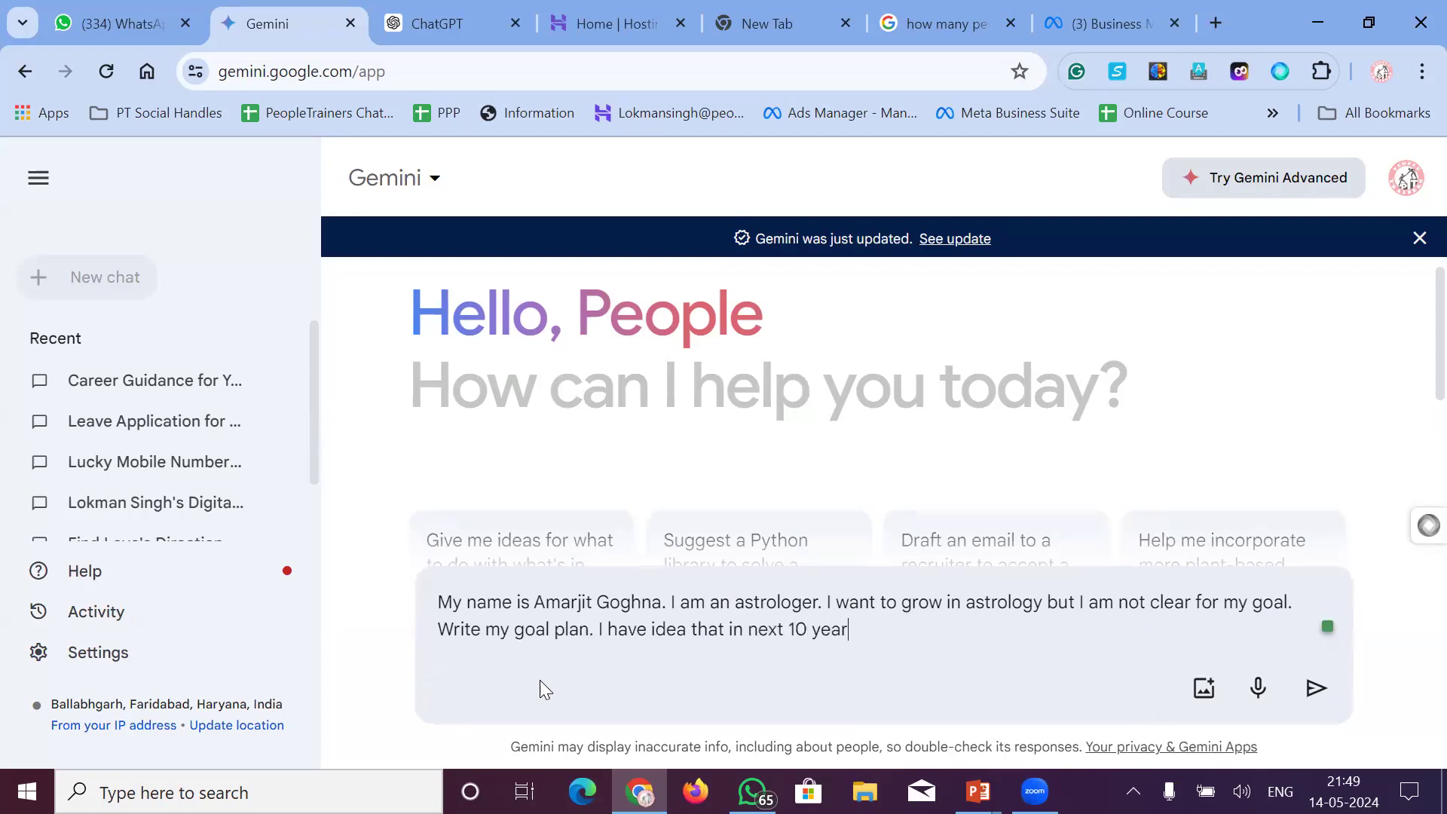
{"action": "type", "text": "s, I cn work 4 hours a d"}
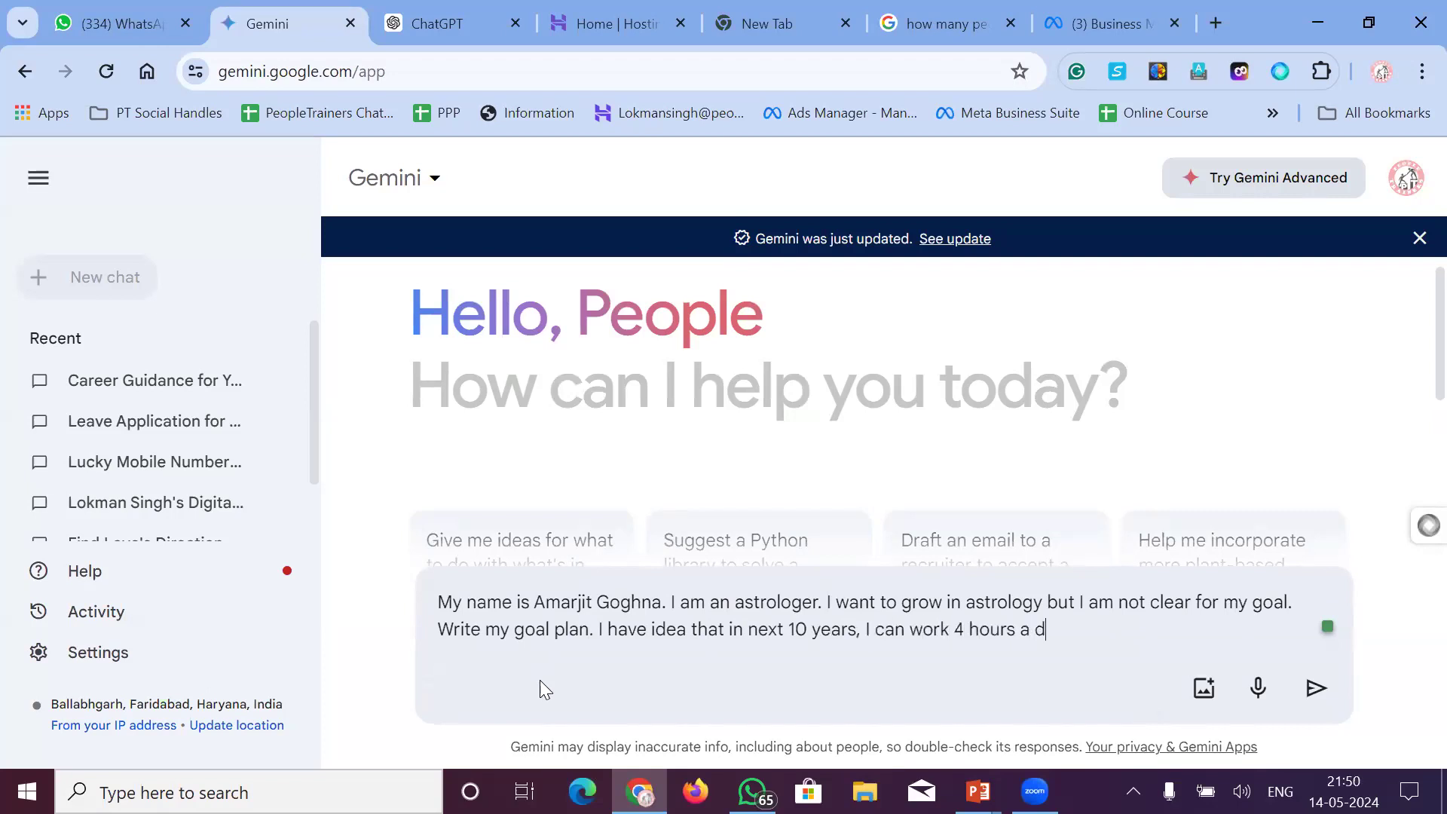
{"action": "type", "text": "ay. Suggest me how my"}
{"action": "key", "text": "BackSpace"}
{"action": "type", "text": "any cust"}
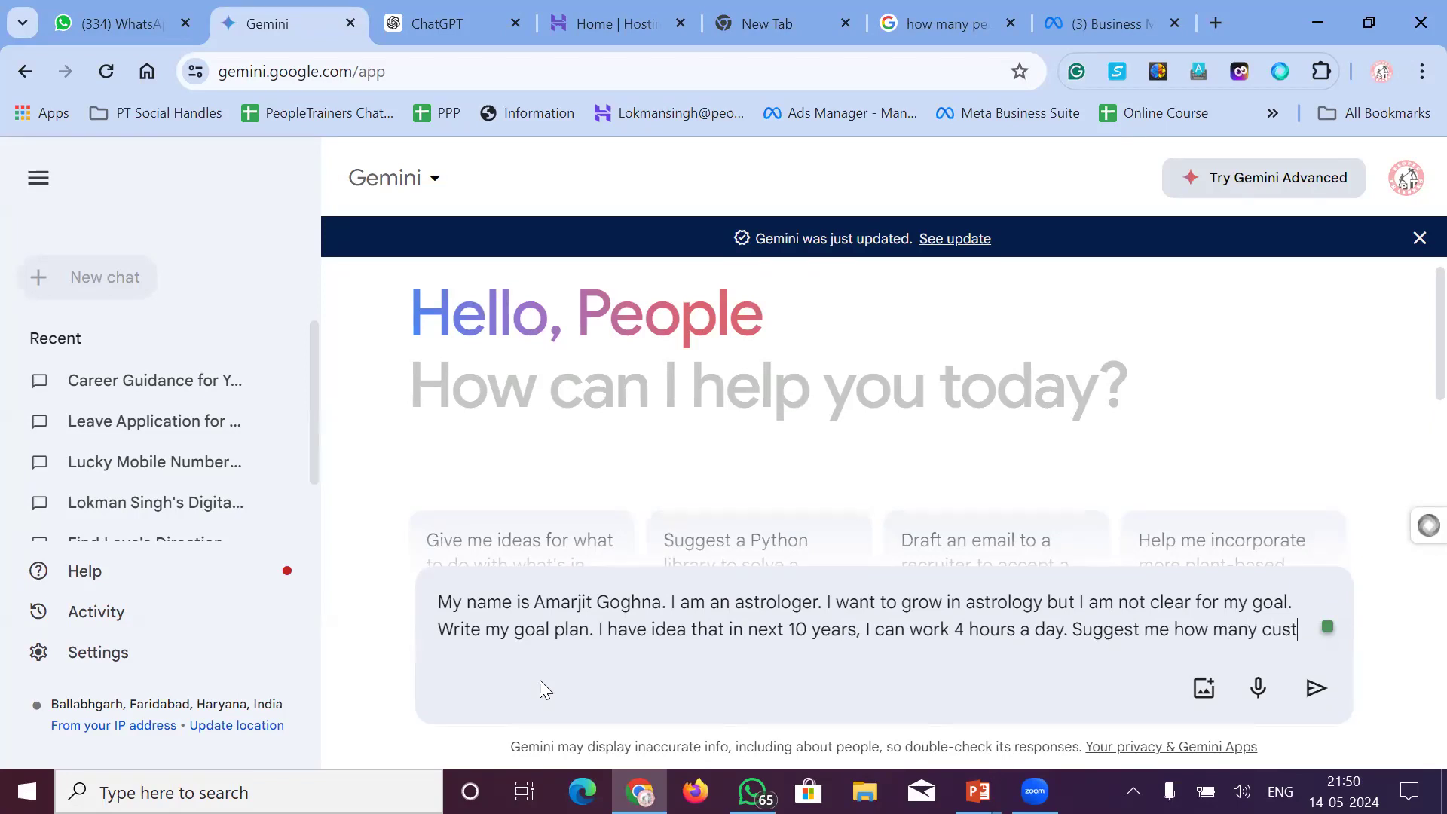
{"action": "type", "text": "omers should I"}
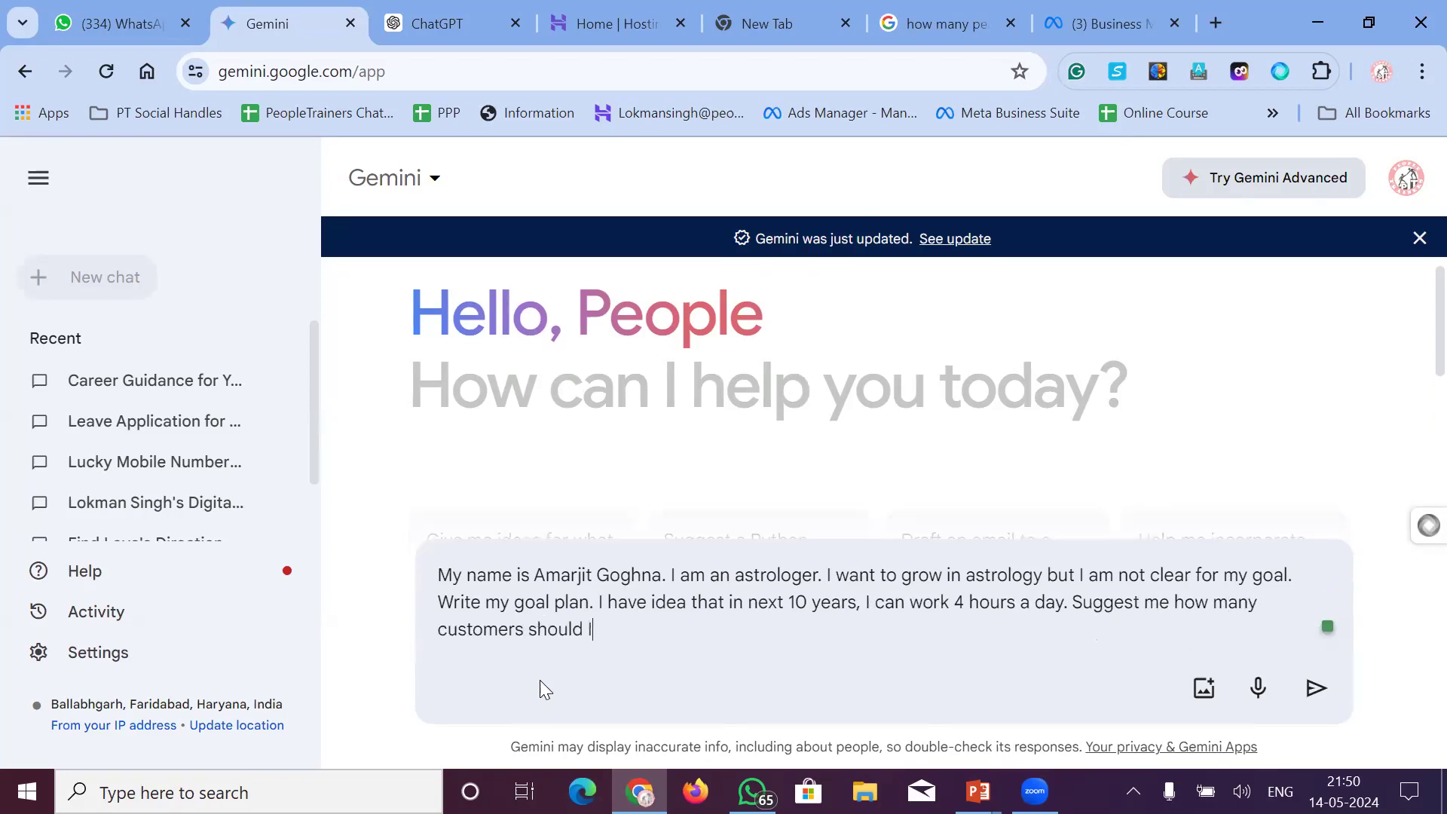
{"action": "left_click", "coordinate": [1062, 603]}
{"action": "type", "text": "and generally "}
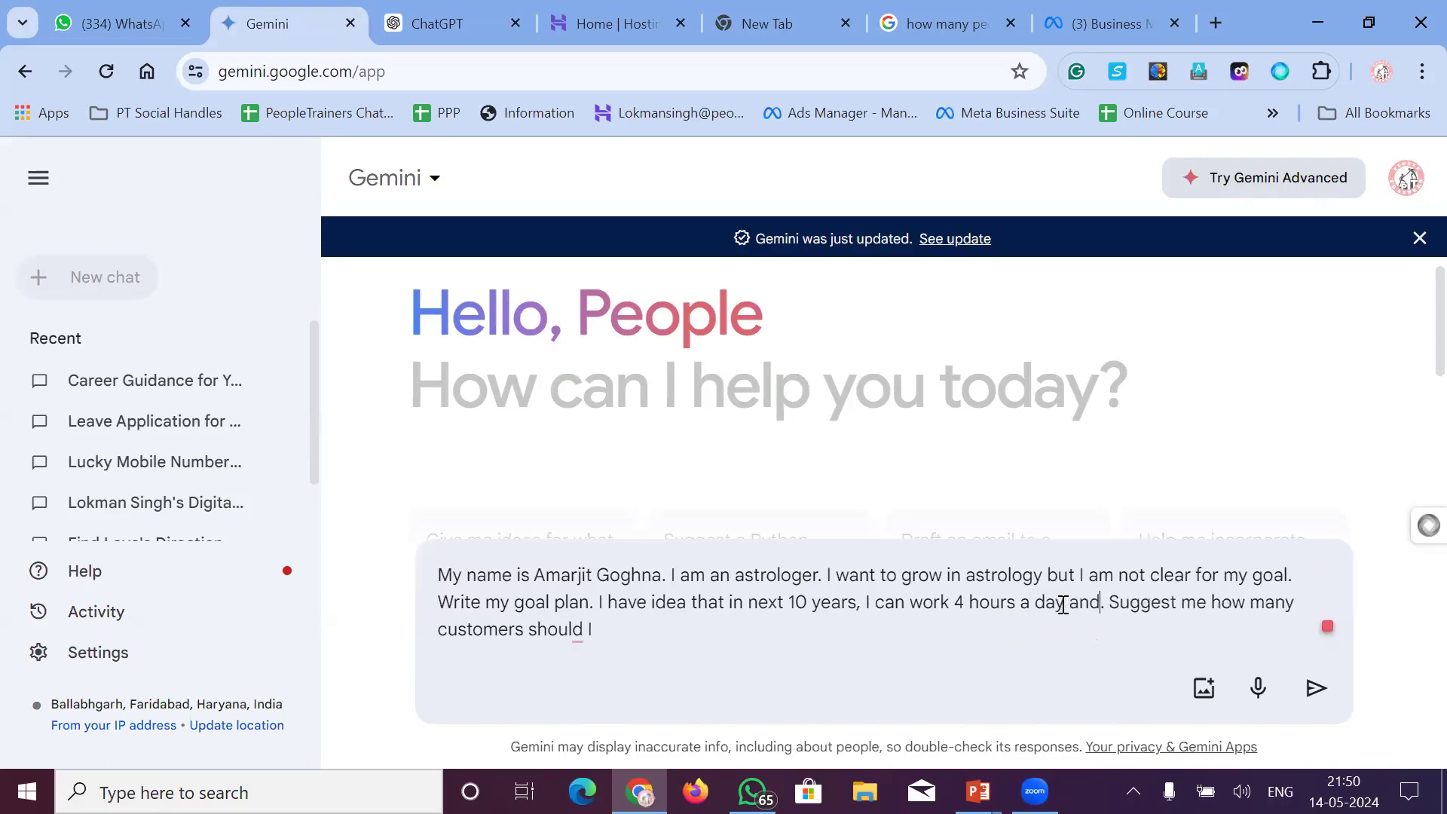
{"action": "type", "text": "one "}
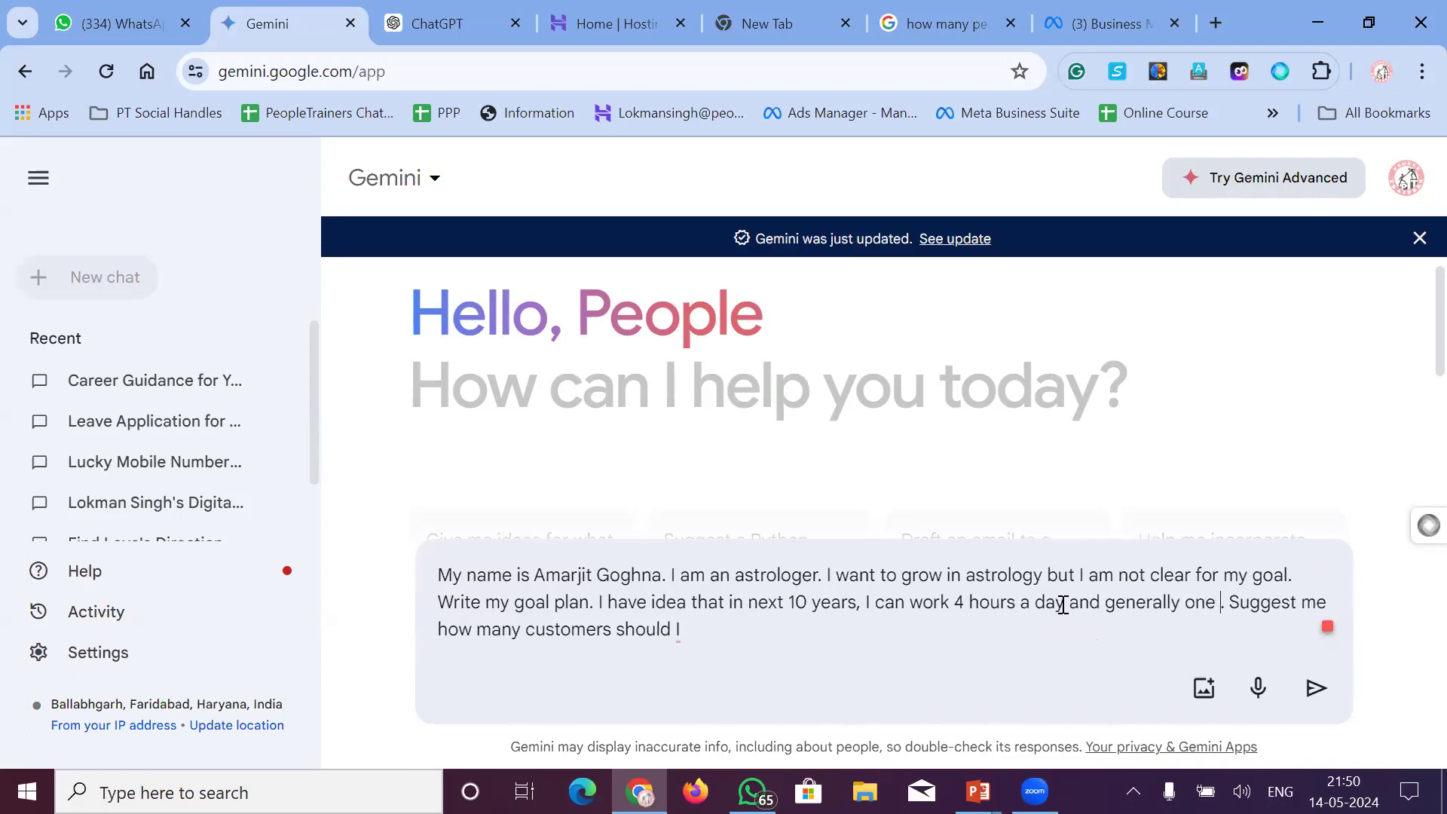
{"action": "type", "text": "client "}
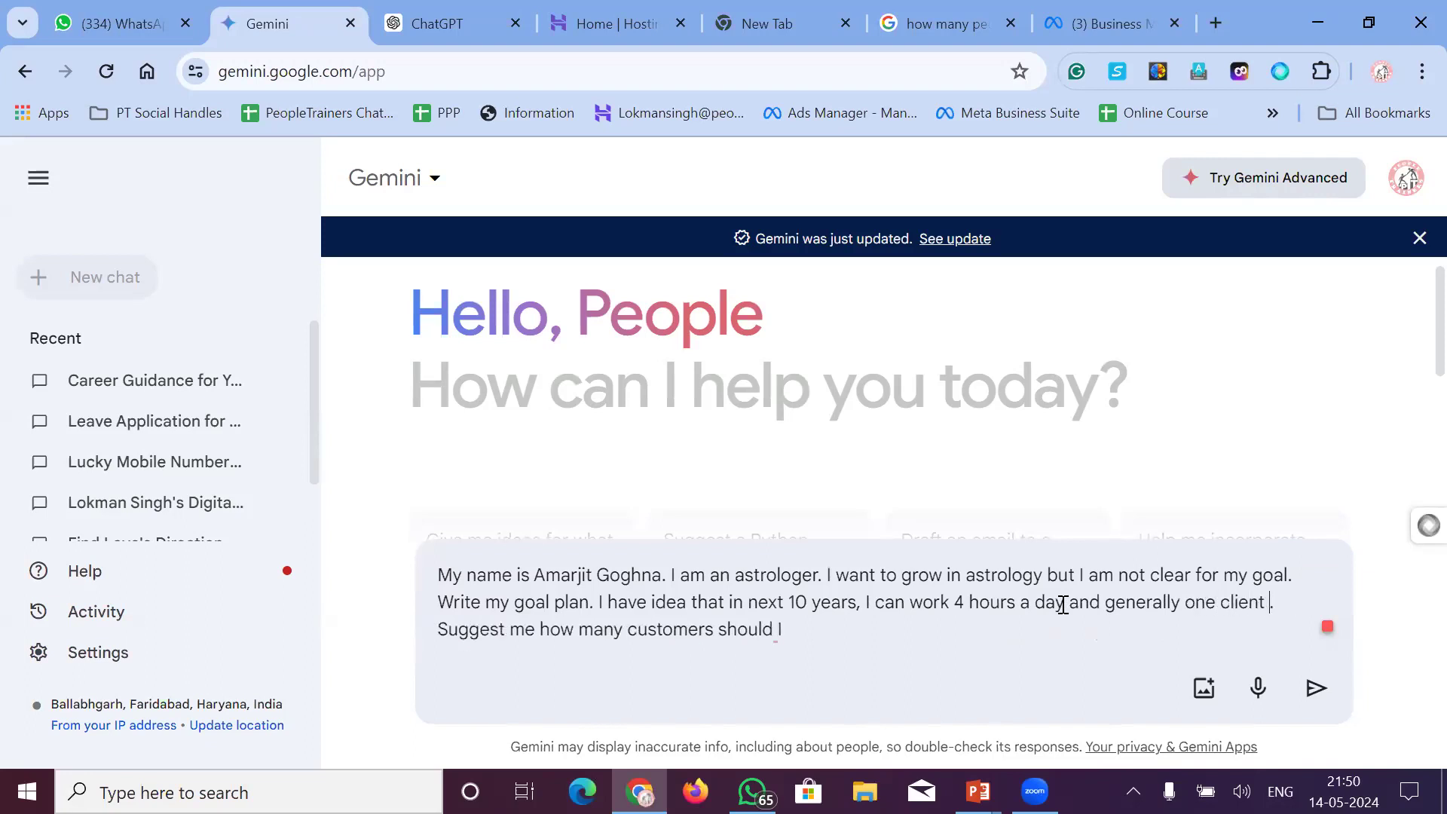
{"action": "type", "text": "takes 30 minutes "}
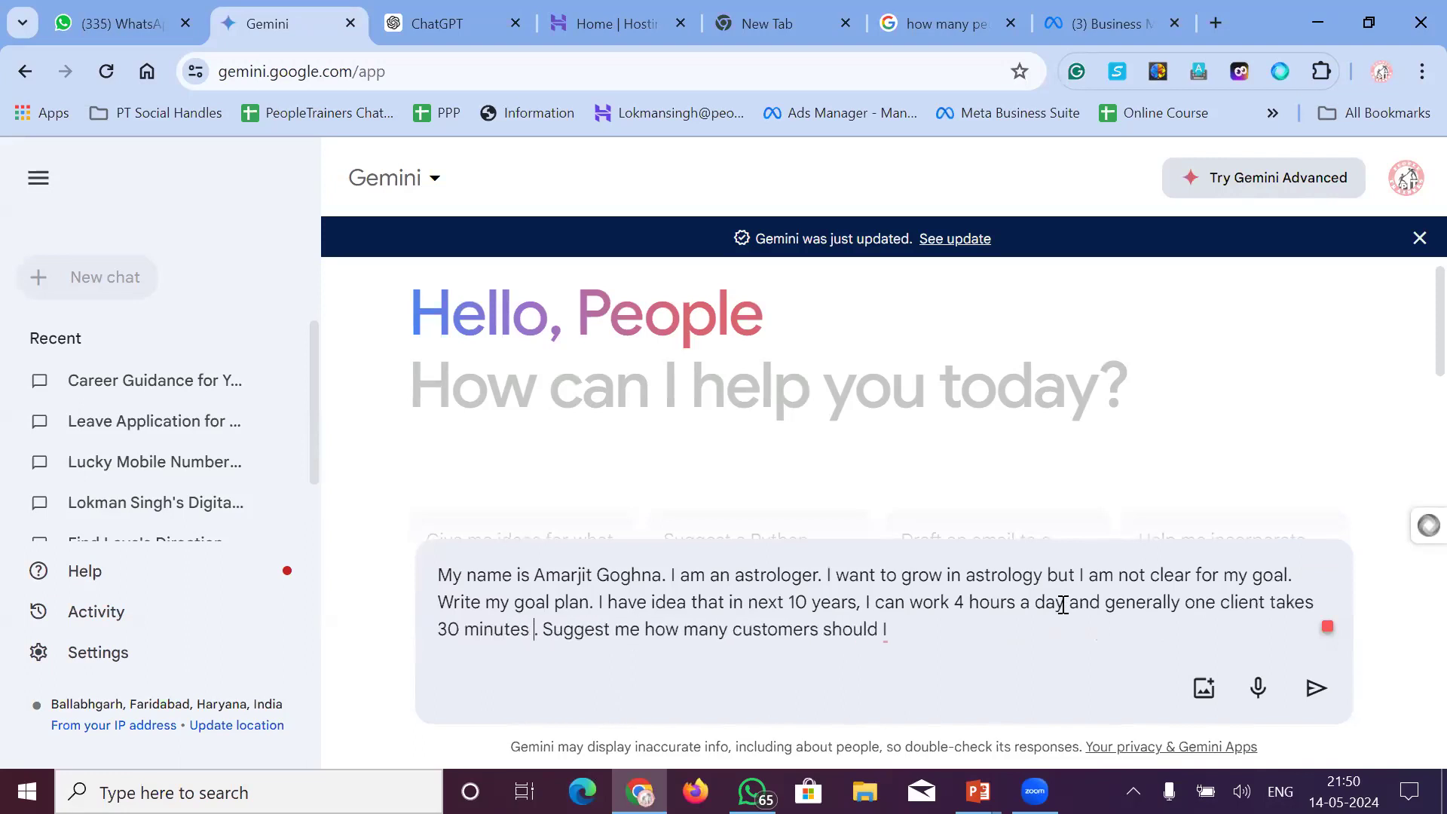
{"action": "type", "text": "of me"}
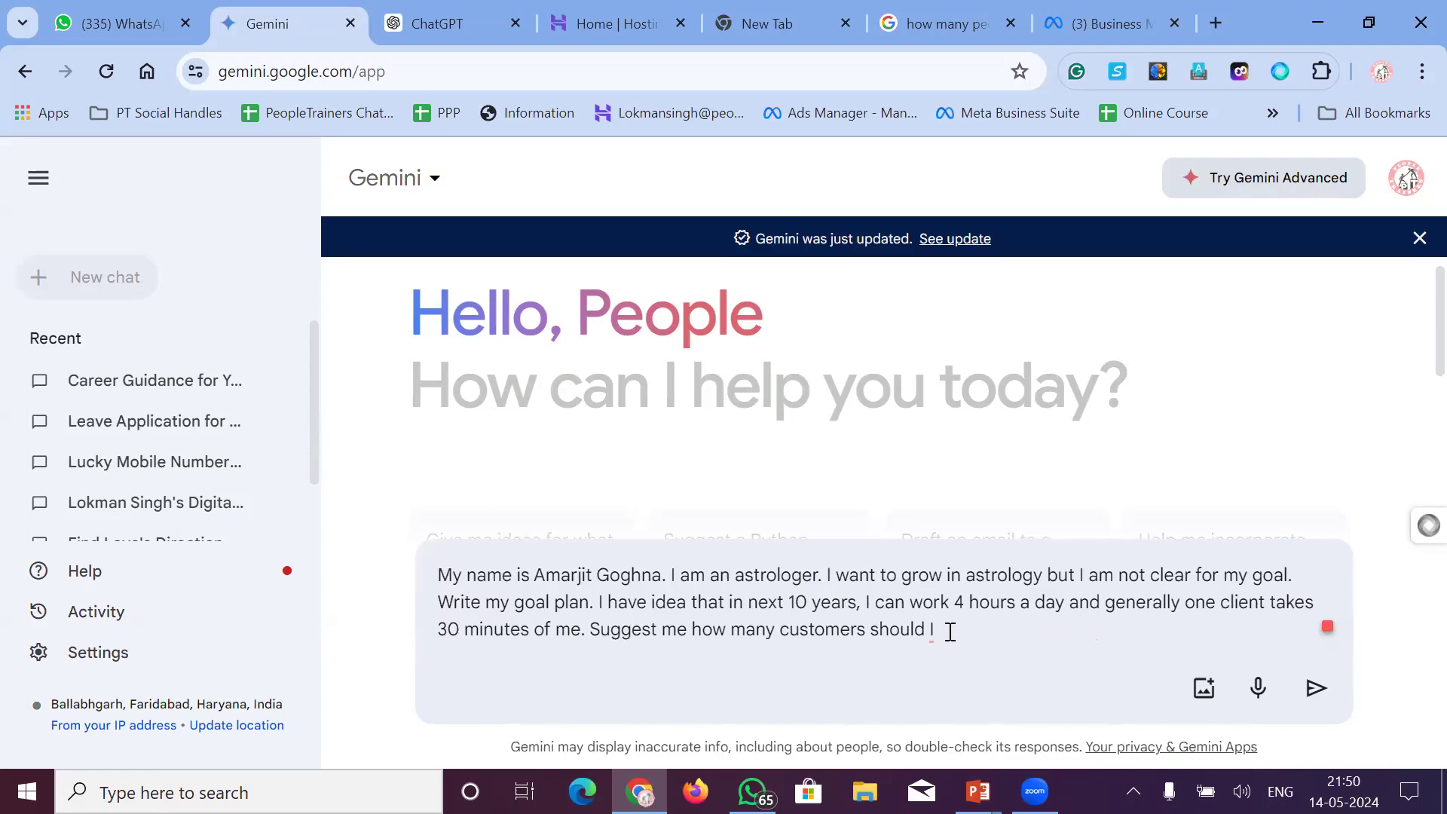
{"action": "type", "text": "target and "}
{"action": "type", "text": "what wou"}
{"action": "key", "text": "BackSpace"}
{"action": "key", "text": "BackSpace"}
{"action": "key", "text": "BackSpace"}
{"action": "type", "text": "should be my "}
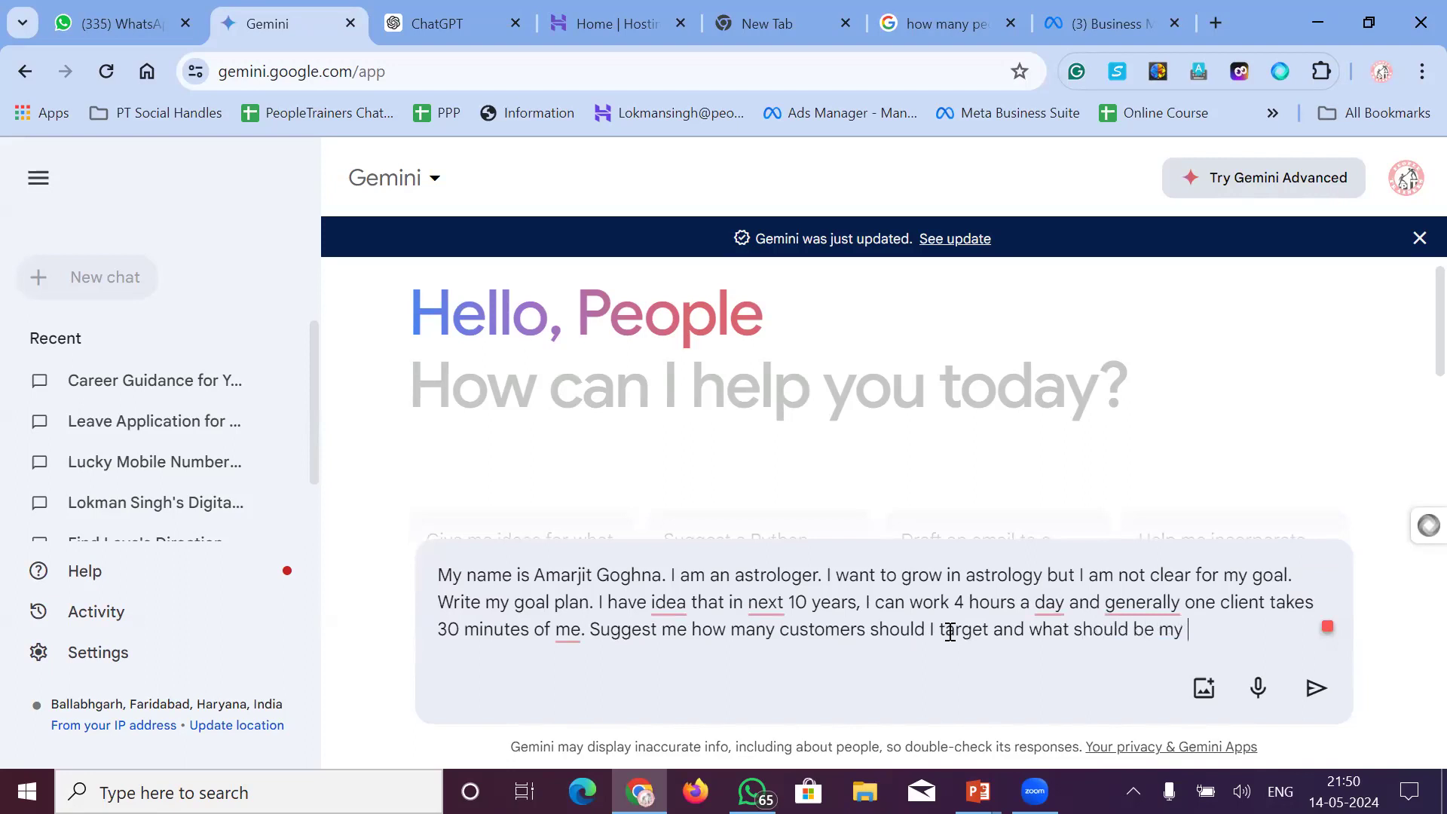
{"action": "type", "text": "goal and goal pla"}
{"action": "type", "text": "n."}
{"action": "key", "text": "Return"}
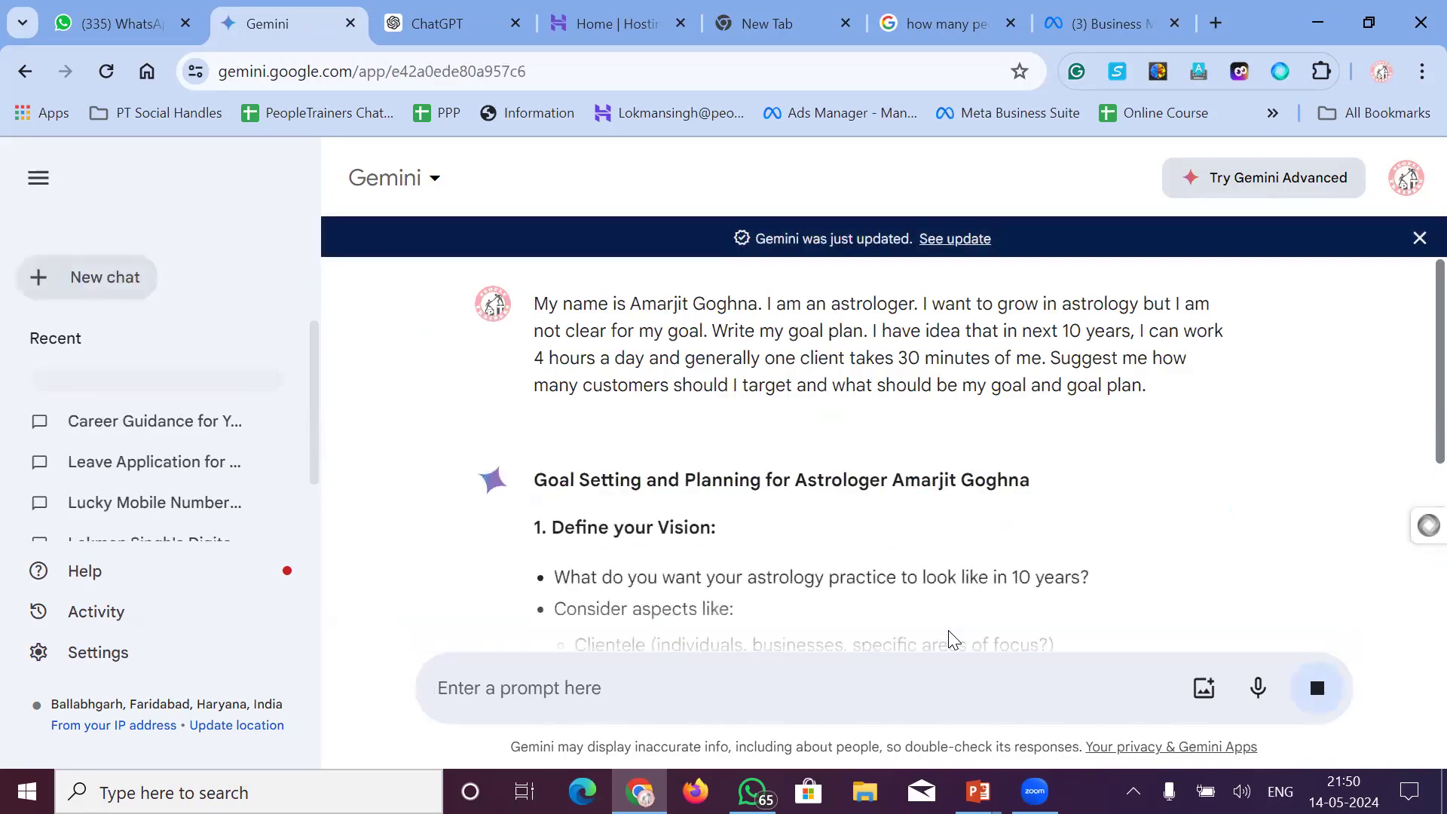
Read through Gemini's Year 1, Years 2–5 and Years 6–10 plan, then return to the prompt.
{"action": "scroll", "coordinate": [1415, 320], "scroll_direction": "down", "scroll_amount": 2}
{"action": "scroll", "coordinate": [1414, 355], "scroll_direction": "down", "scroll_amount": 3}
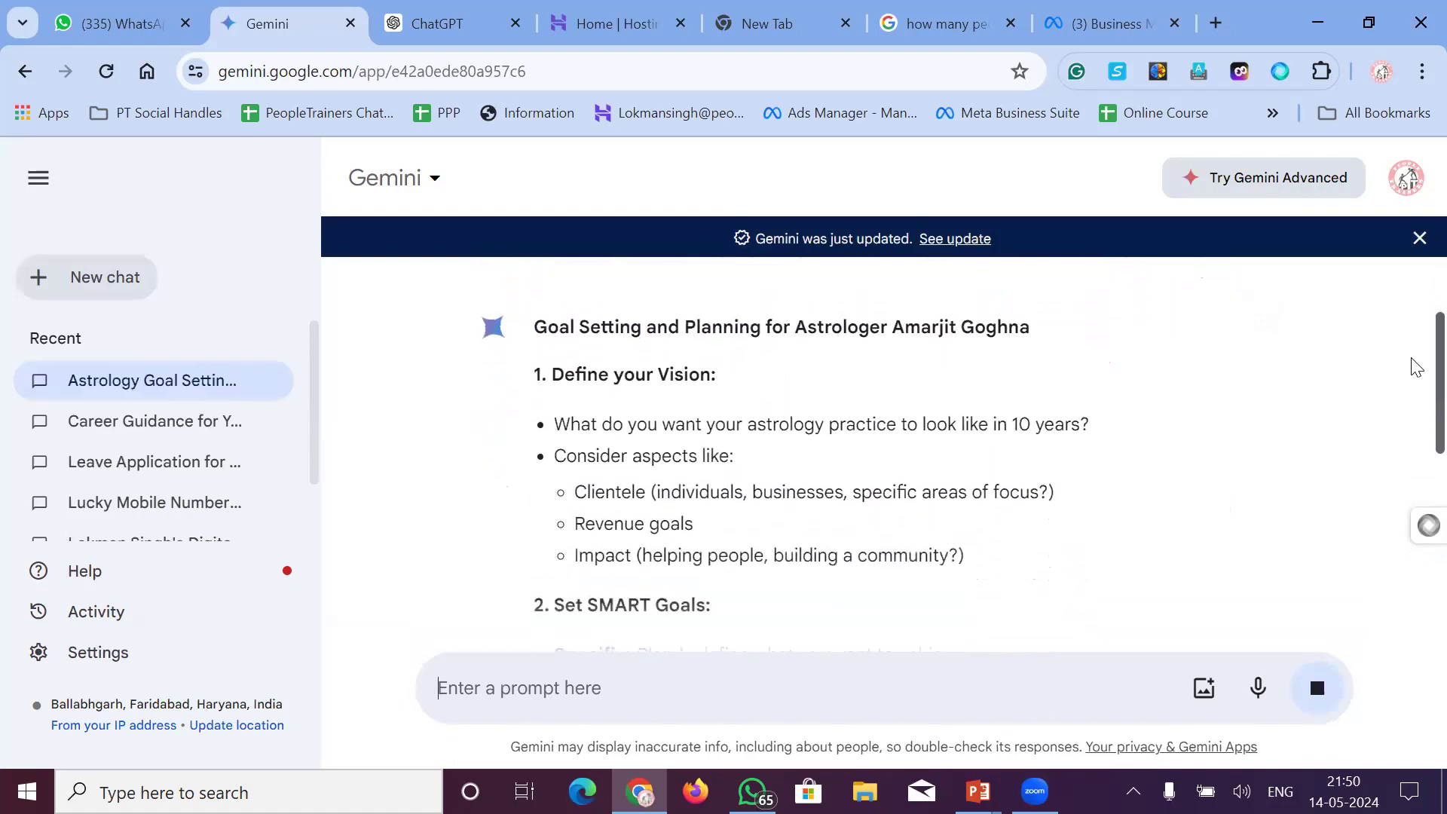
{"action": "scroll", "coordinate": [1413, 422], "scroll_direction": "down", "scroll_amount": 3}
{"action": "scroll", "coordinate": [1415, 468], "scroll_direction": "down", "scroll_amount": 5}
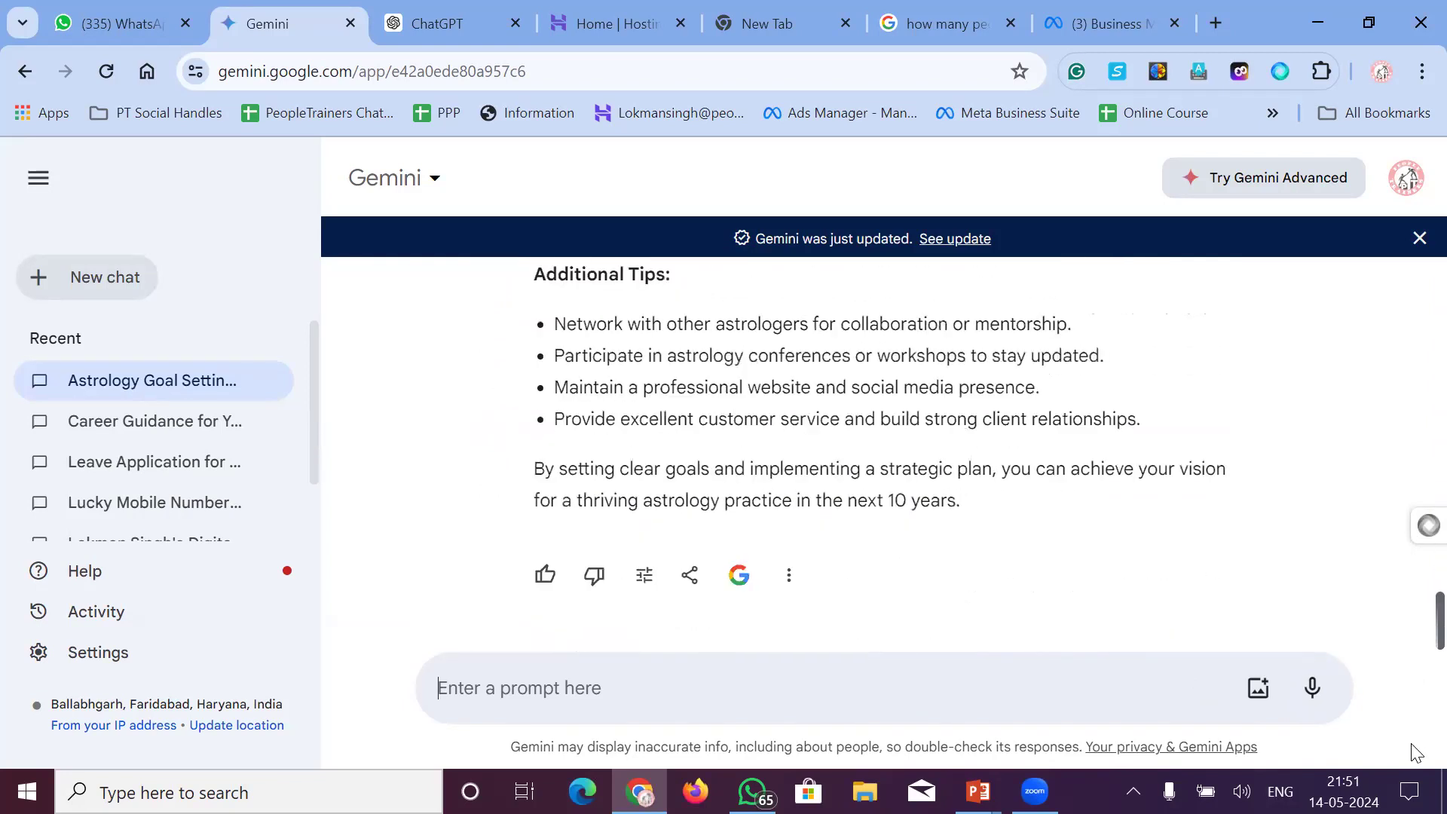
{"action": "scroll", "coordinate": [1412, 656], "scroll_direction": "up", "scroll_amount": 15}
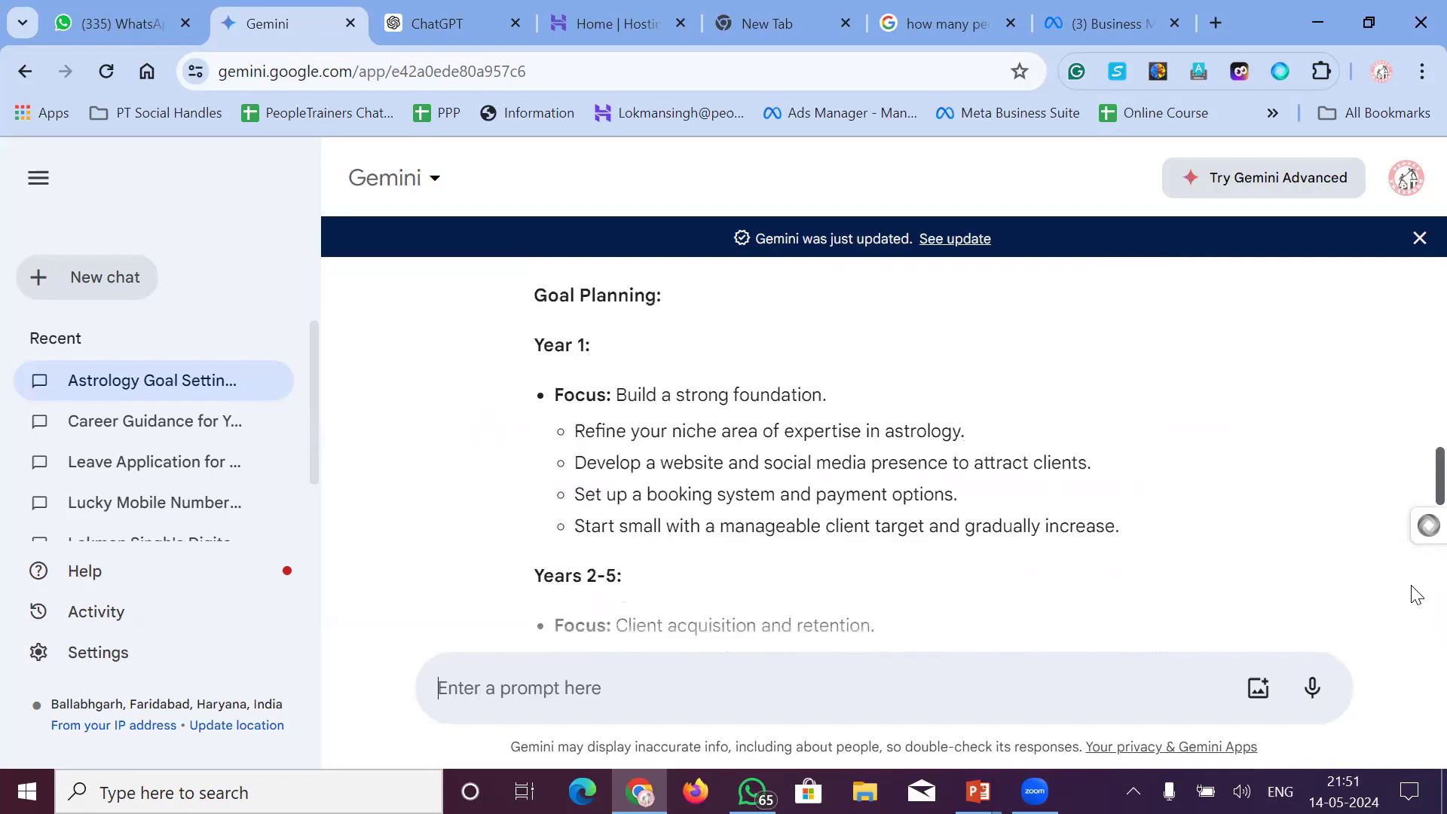
{"action": "scroll", "coordinate": [1412, 537], "scroll_direction": "up", "scroll_amount": 15}
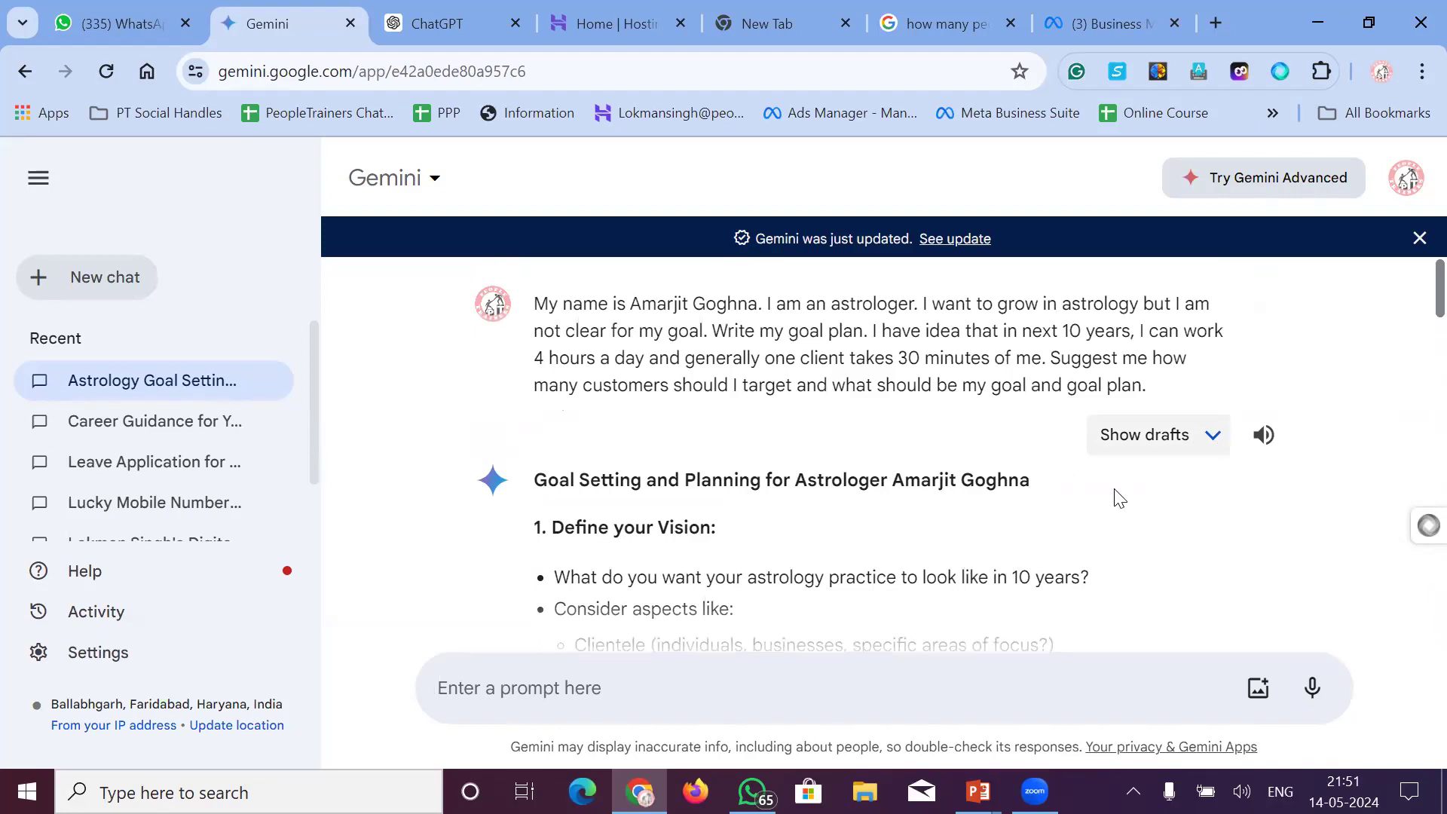
{"action": "type", "text": "re"}
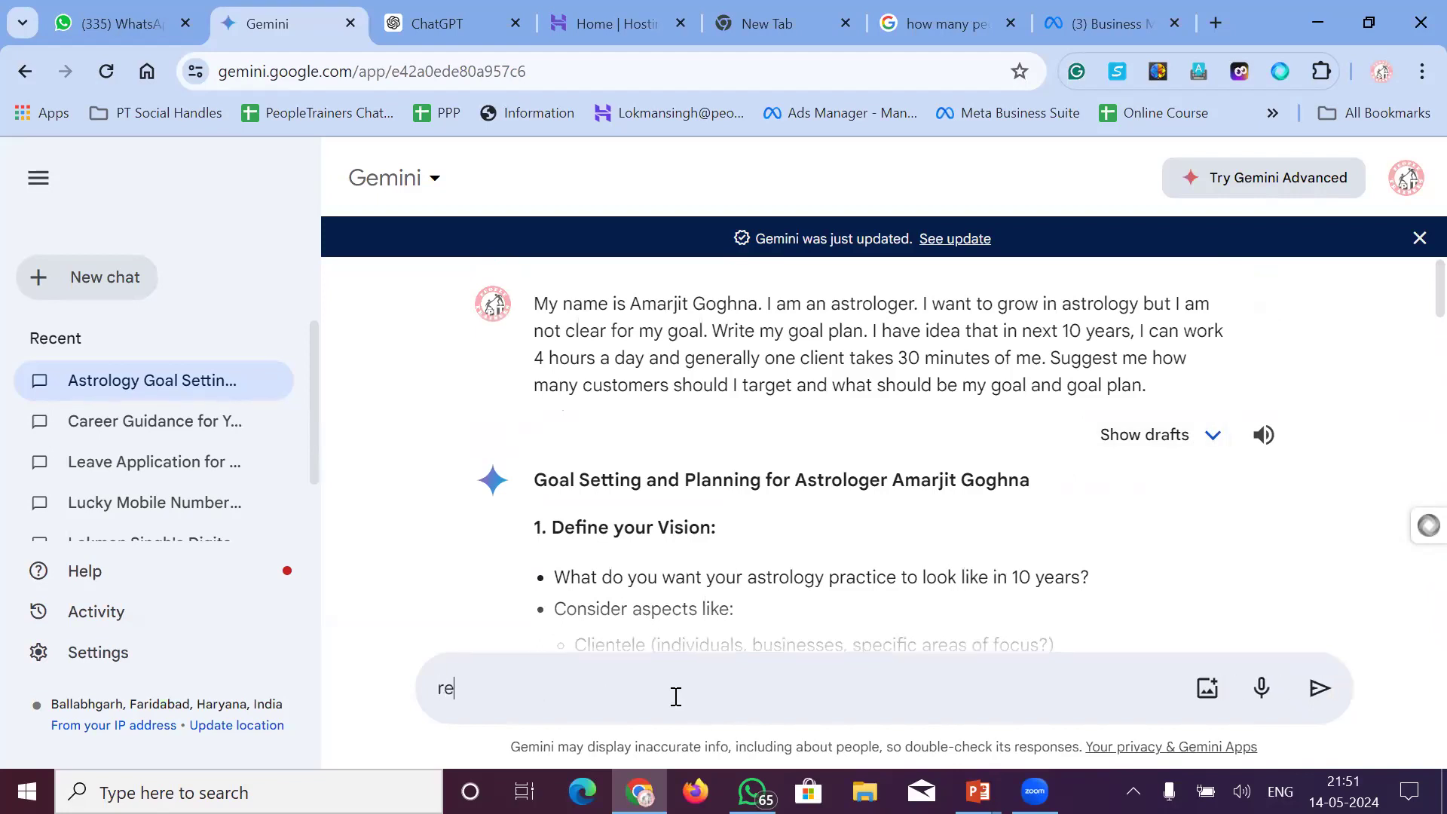
{"action": "type", "text": "write this in"}
{"action": "key", "text": "BackSpace"}
{"action": "key", "text": "BackSpace"}
{"action": "type", "text": "with a"}
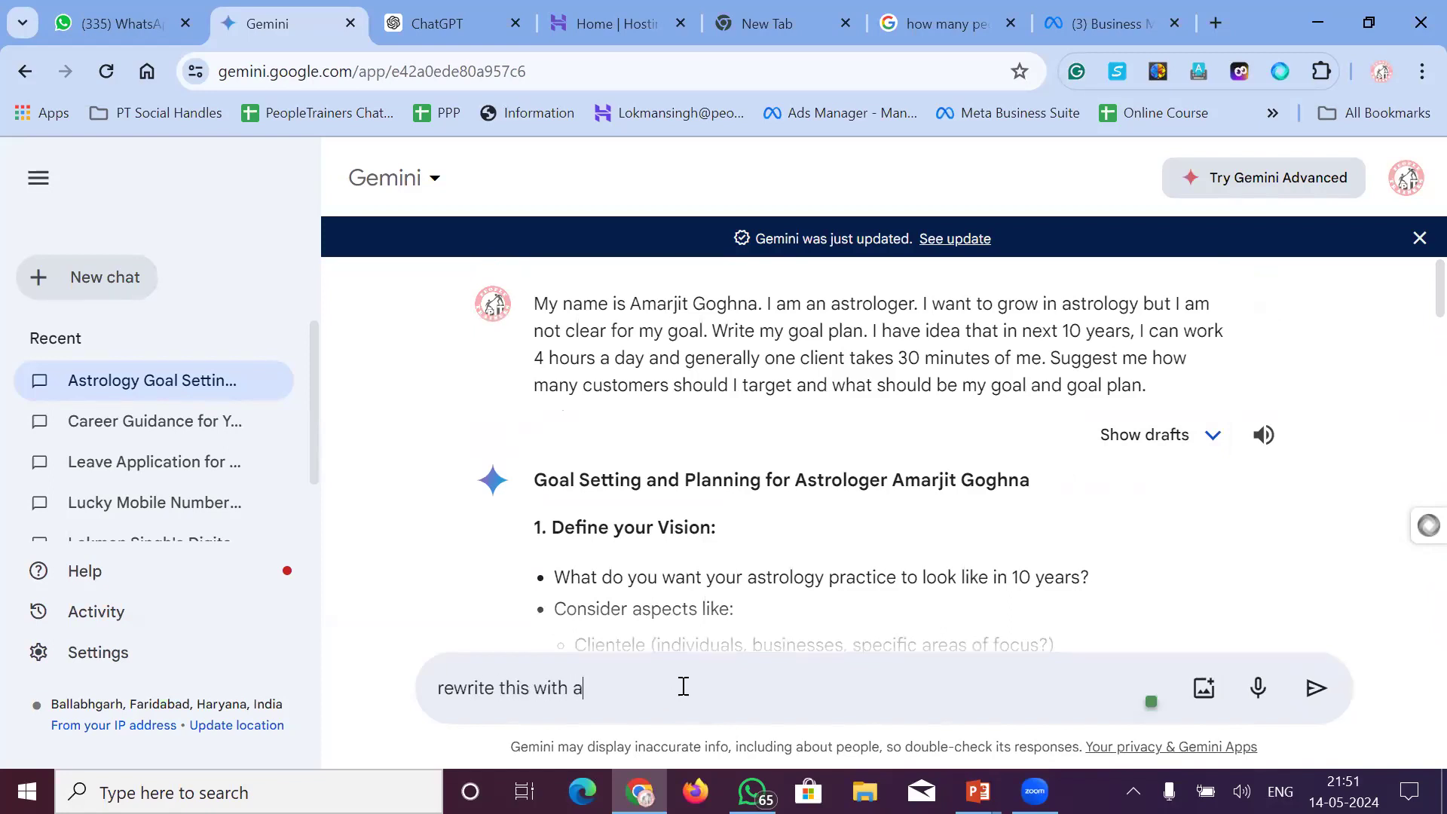
{"action": "type", "text": " fixed"}
{"action": "key", "text": "BackSpace"}
{"action": "key", "text": "BackSpace"}
{"action": "key", "text": "BackSpace"}
{"action": "key", "text": "BackSpace"}
{"action": "key", "text": "BackSpace"}
{"action": "key", "text": "BackSpace"}
{"action": "type", "text": "targeted number of "}
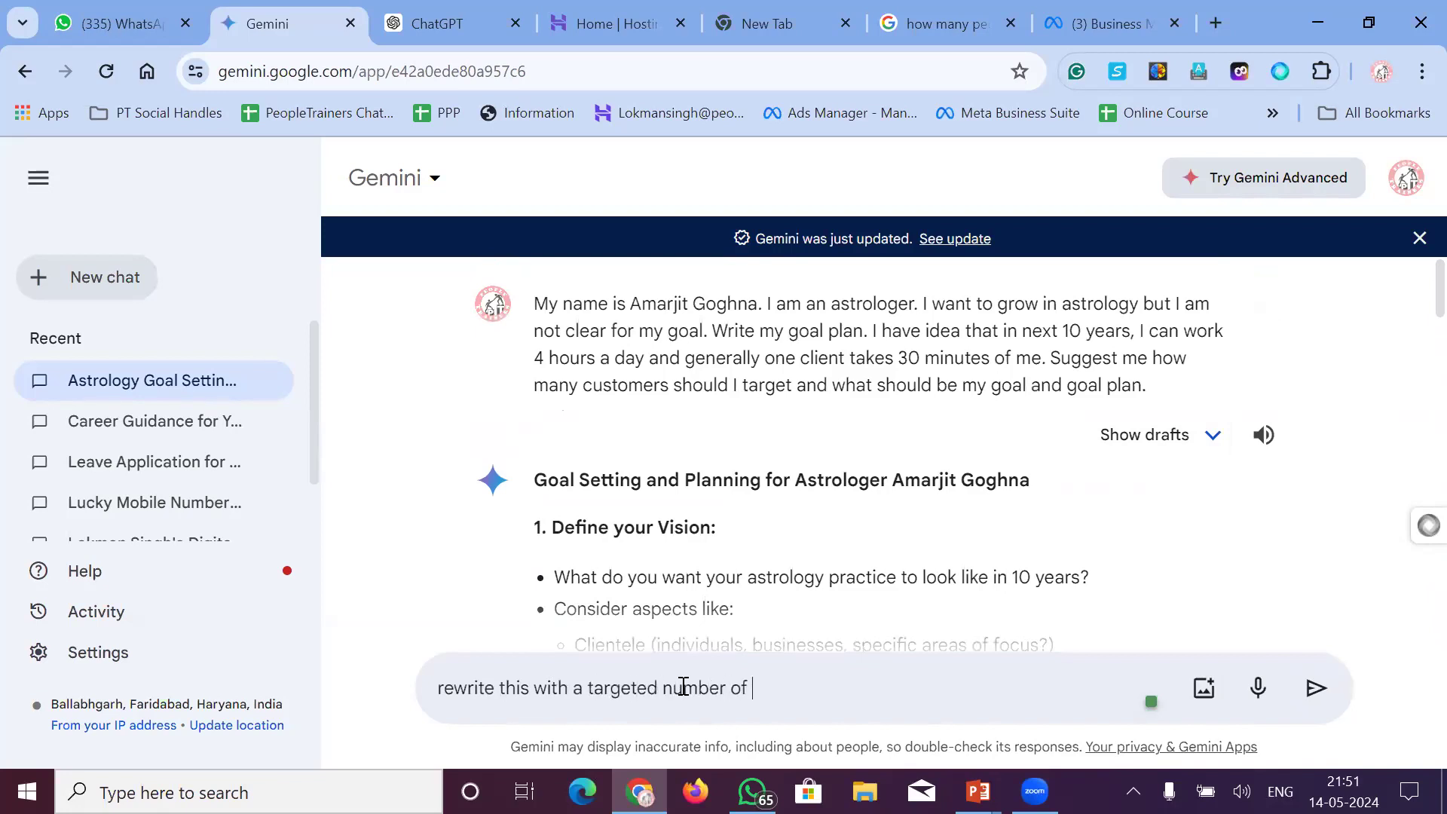
{"action": "type", "text": "client"}
{"action": "type", "text": "s for"}
{"action": "key", "text": "BackSpace"}
{"action": "key", "text": "BackSpace"}
{"action": "key", "text": "BackSpace"}
{"action": "type", "text": "yearwise"}
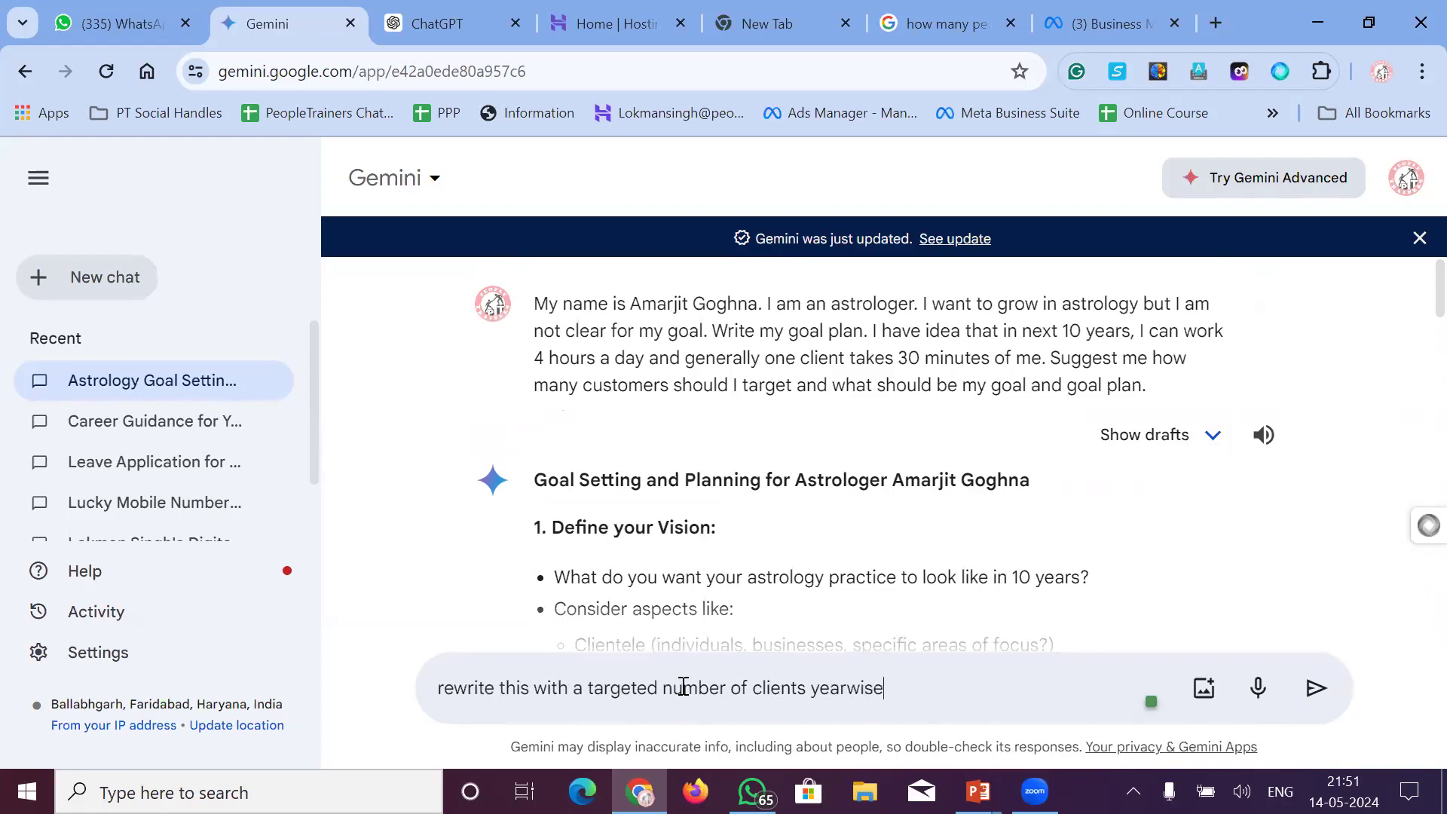
{"action": "type", "text": " for me for next 10 years."}
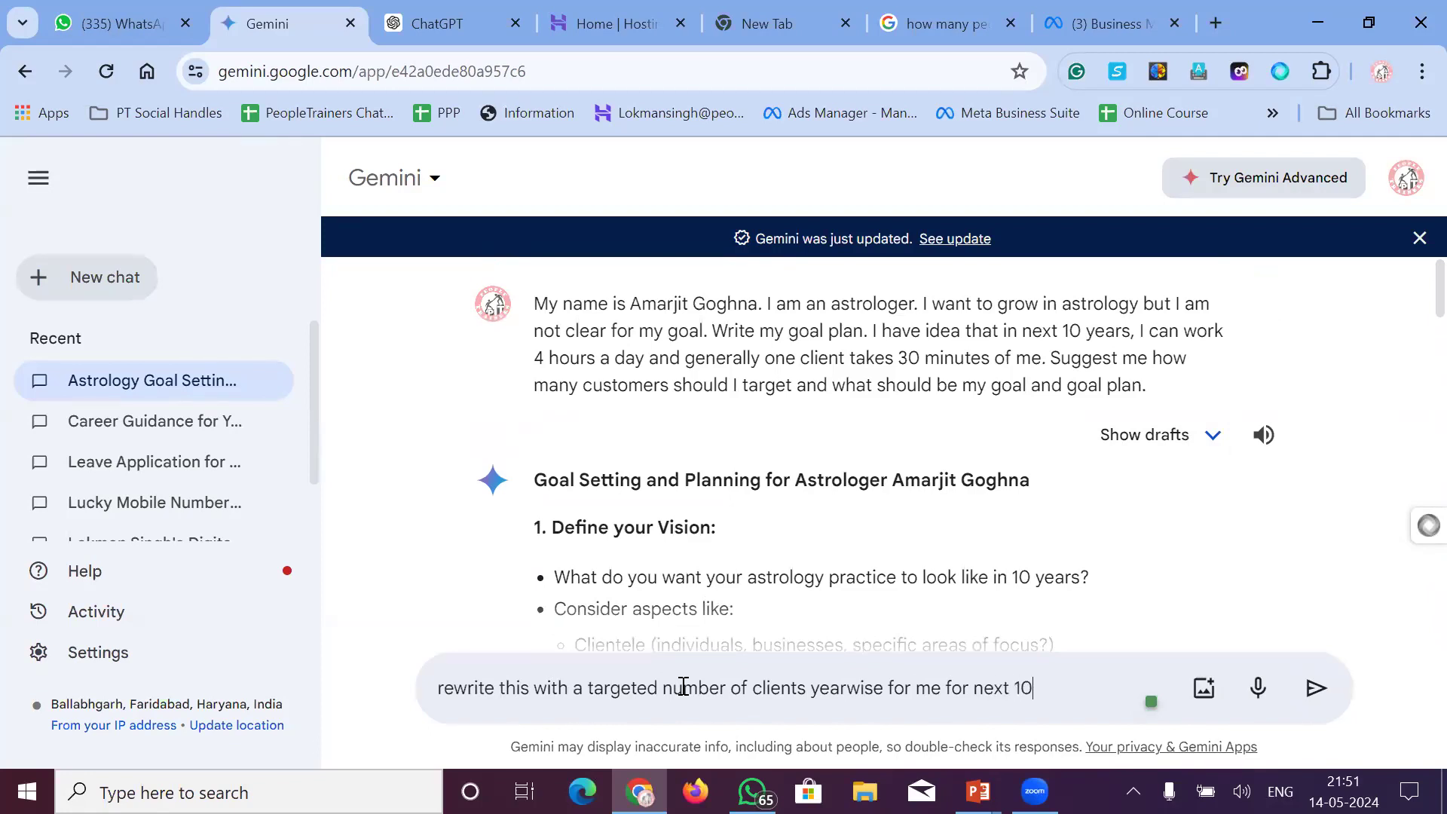
{"action": "key", "text": "Return"}
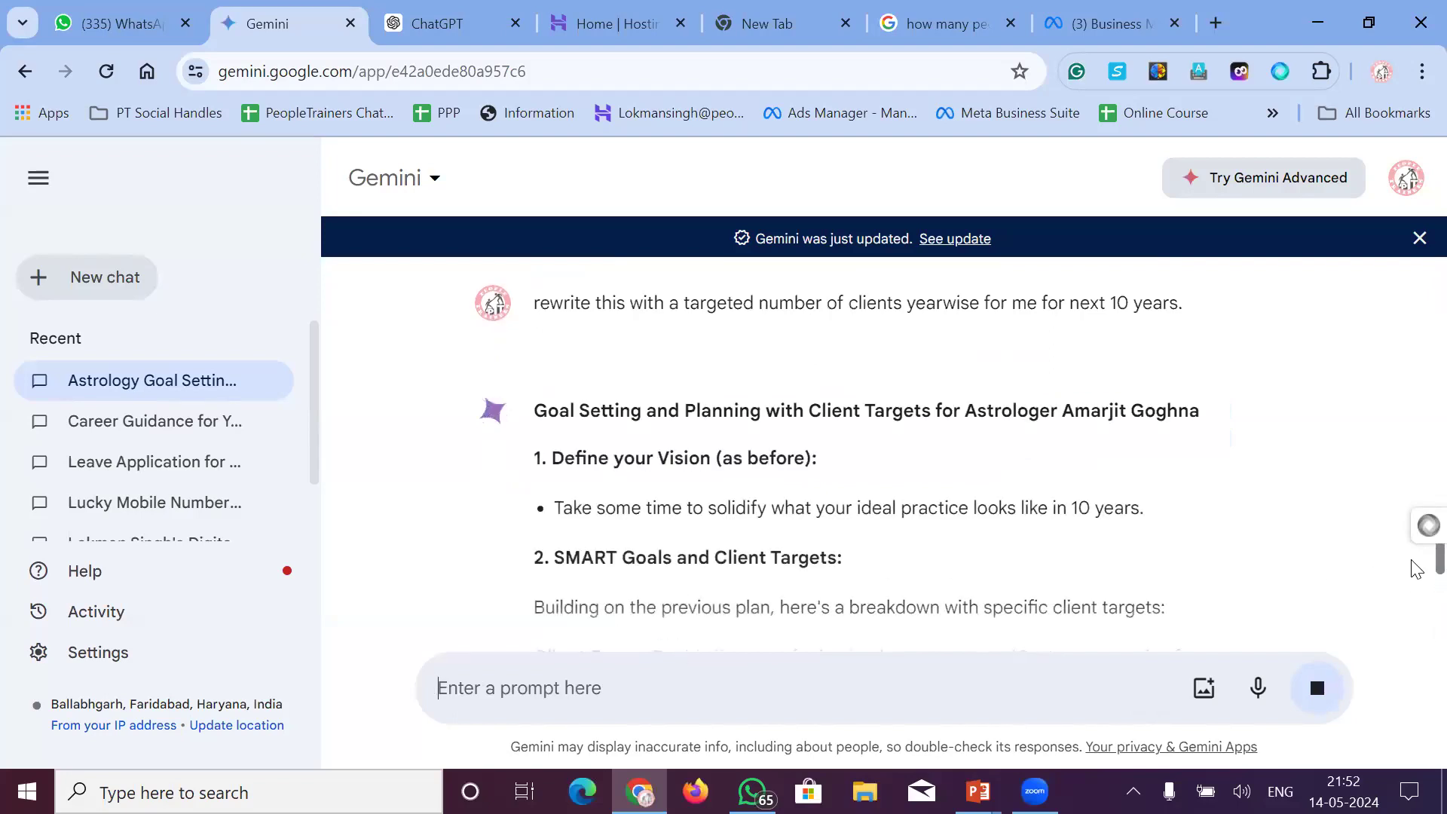
{"action": "scroll", "coordinate": [1414, 584], "scroll_direction": "down", "scroll_amount": 4}
{"action": "scroll", "coordinate": [1417, 602], "scroll_direction": "down", "scroll_amount": 1}
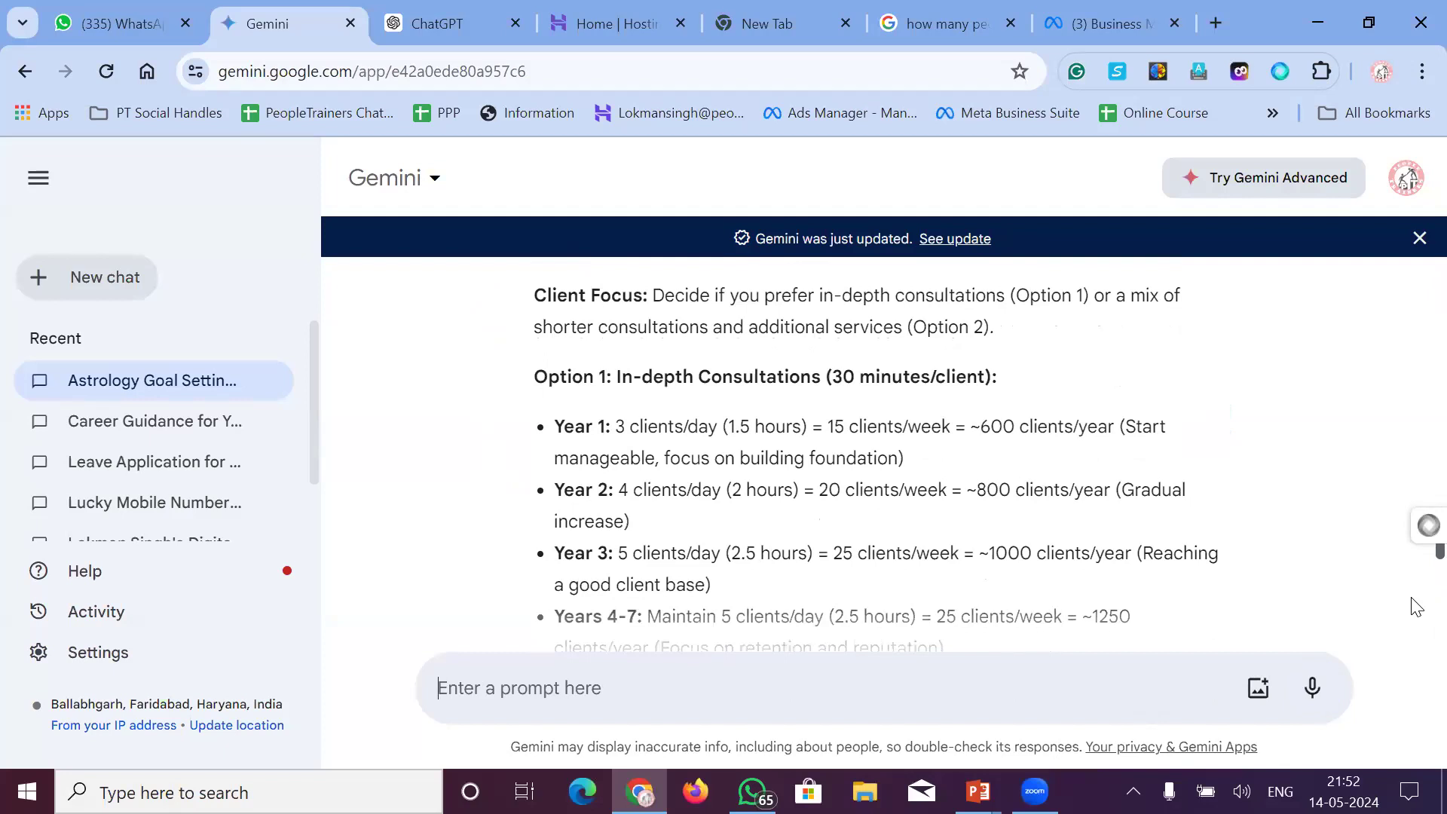
{"action": "scroll", "coordinate": [1417, 607], "scroll_direction": "down", "scroll_amount": 1}
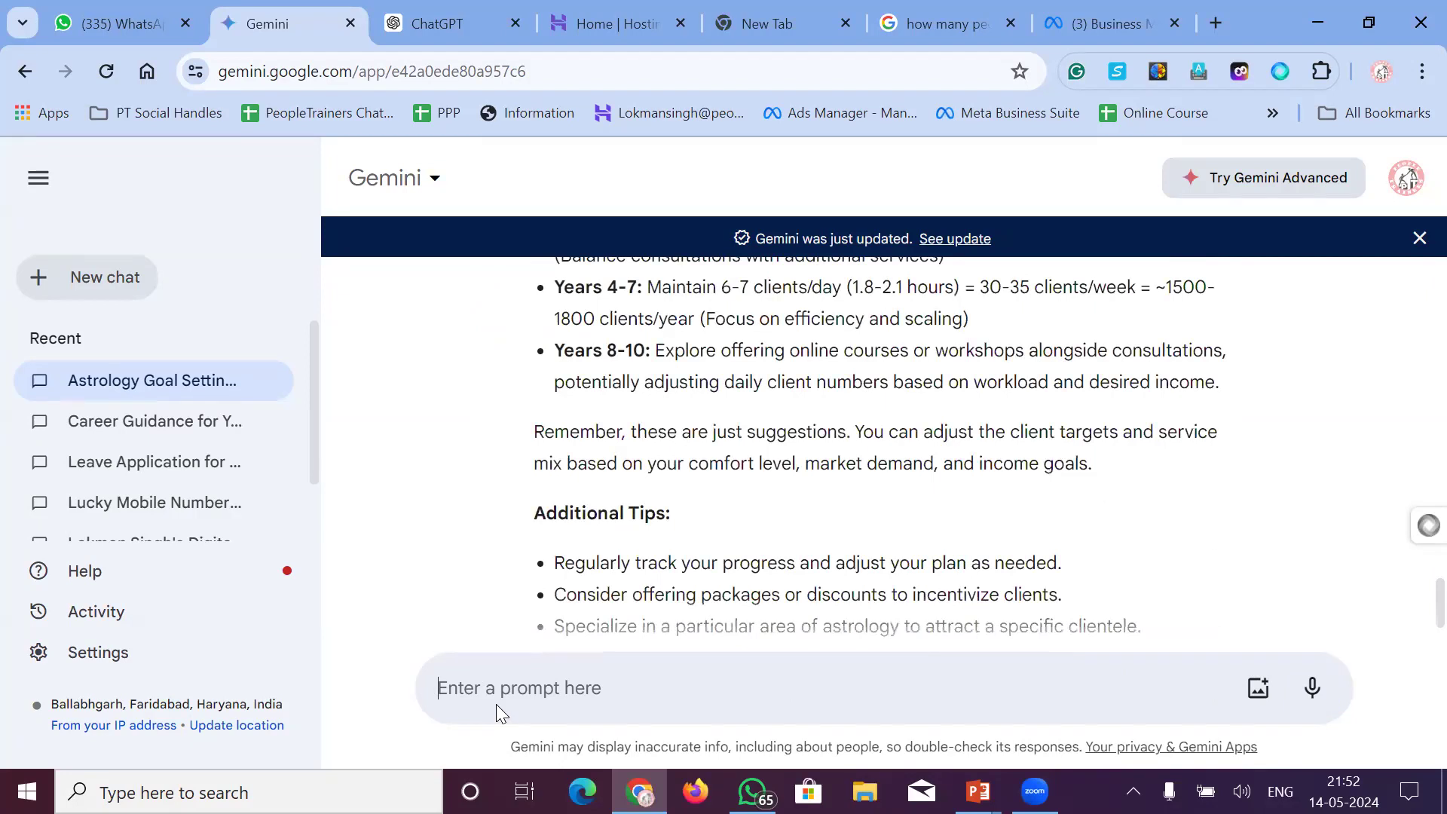
Ask Gemini how many people to target on social media each month to spread awareness.
{"action": "type", "text": "I"}
{"action": "key", "text": "BackSpace"}
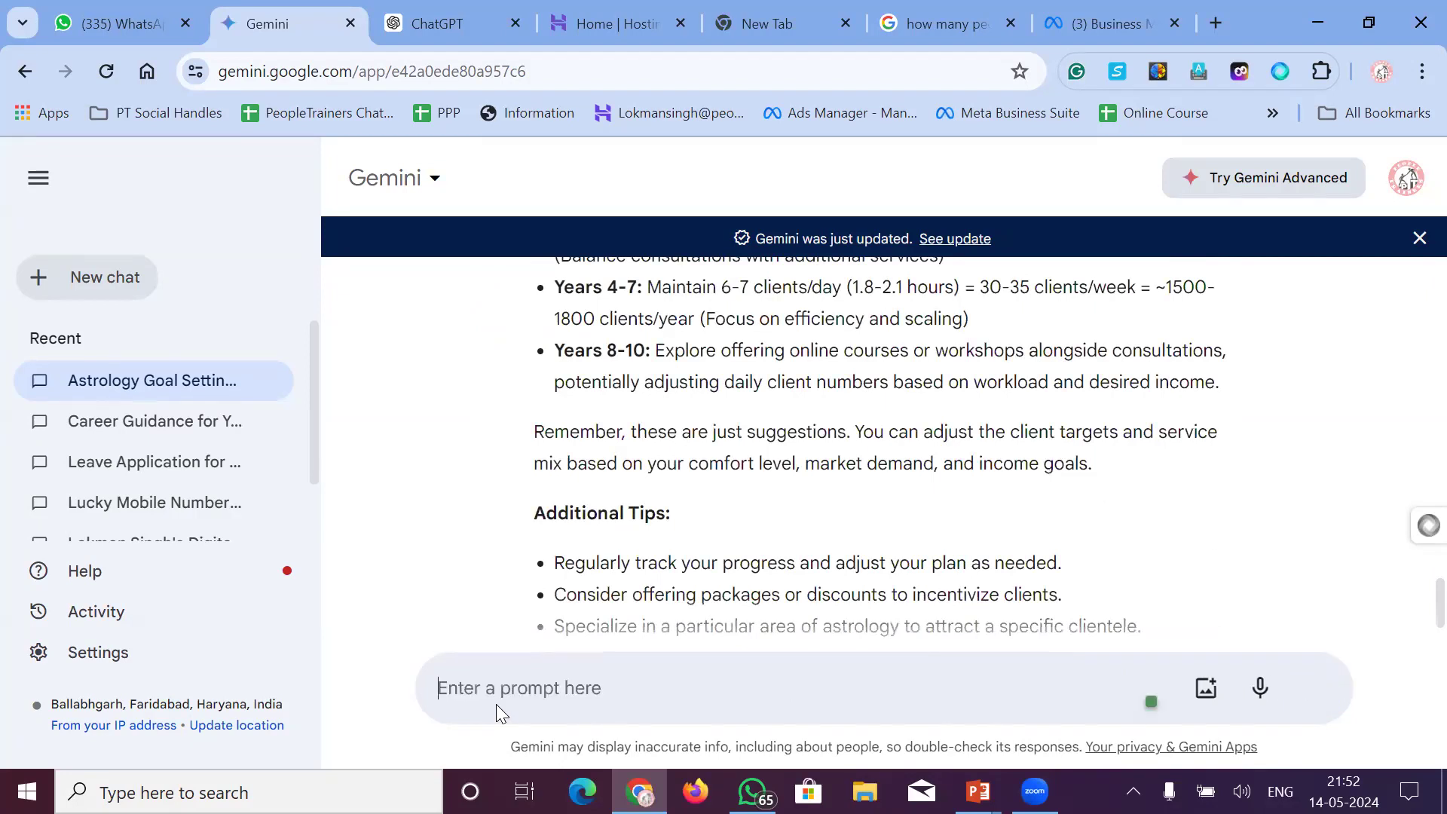
{"action": "type", "text": "Sugge"}
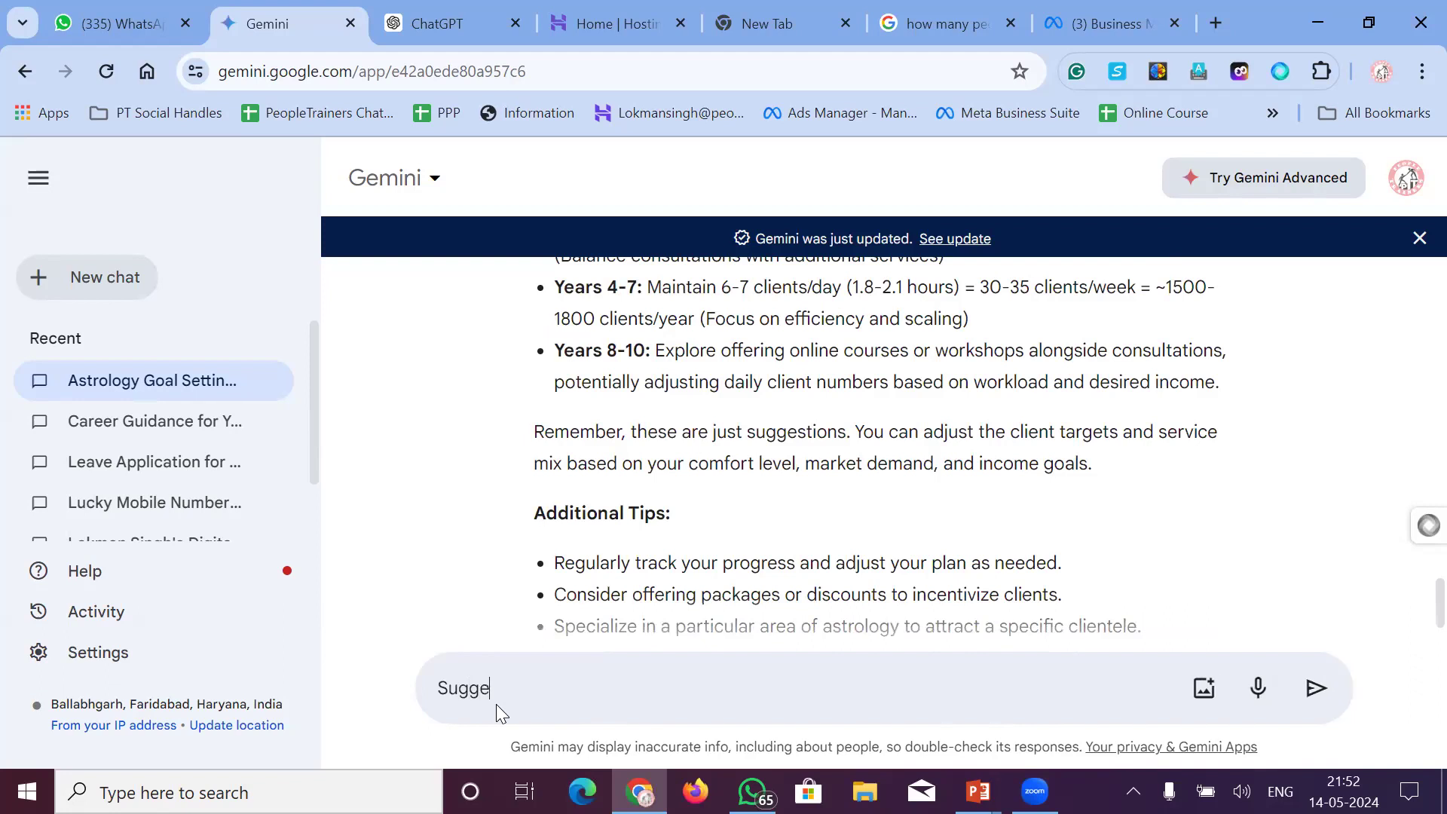
{"action": "type", "text": "st me how many people l should target at social media to as"}
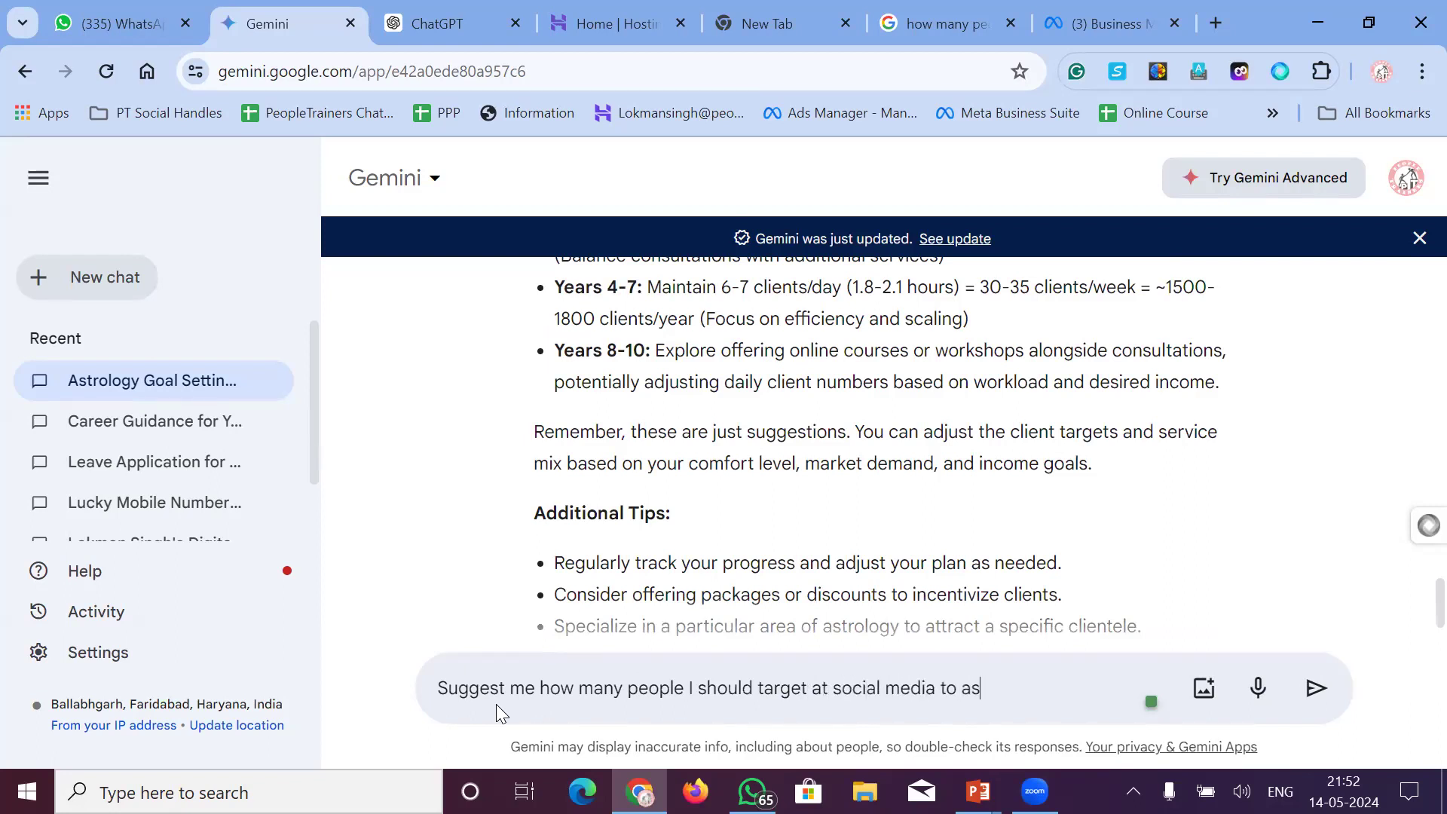
{"action": "key", "text": "BackSpace"}
{"action": "key", "text": "BackSpace"}
{"action": "type", "text": "spread awareness ev"}
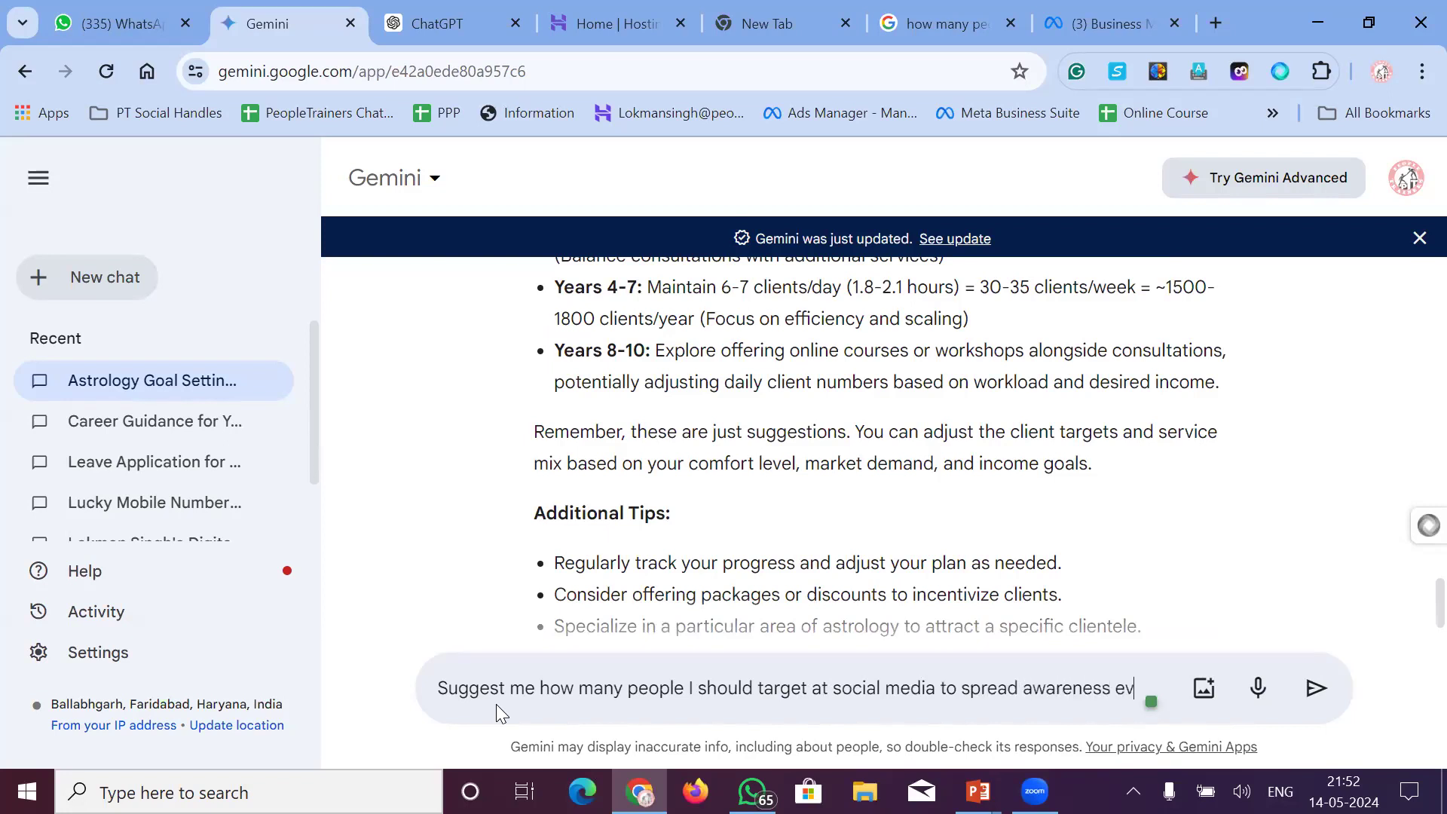
{"action": "type", "text": "ery month."}
{"action": "key", "text": "Return"}
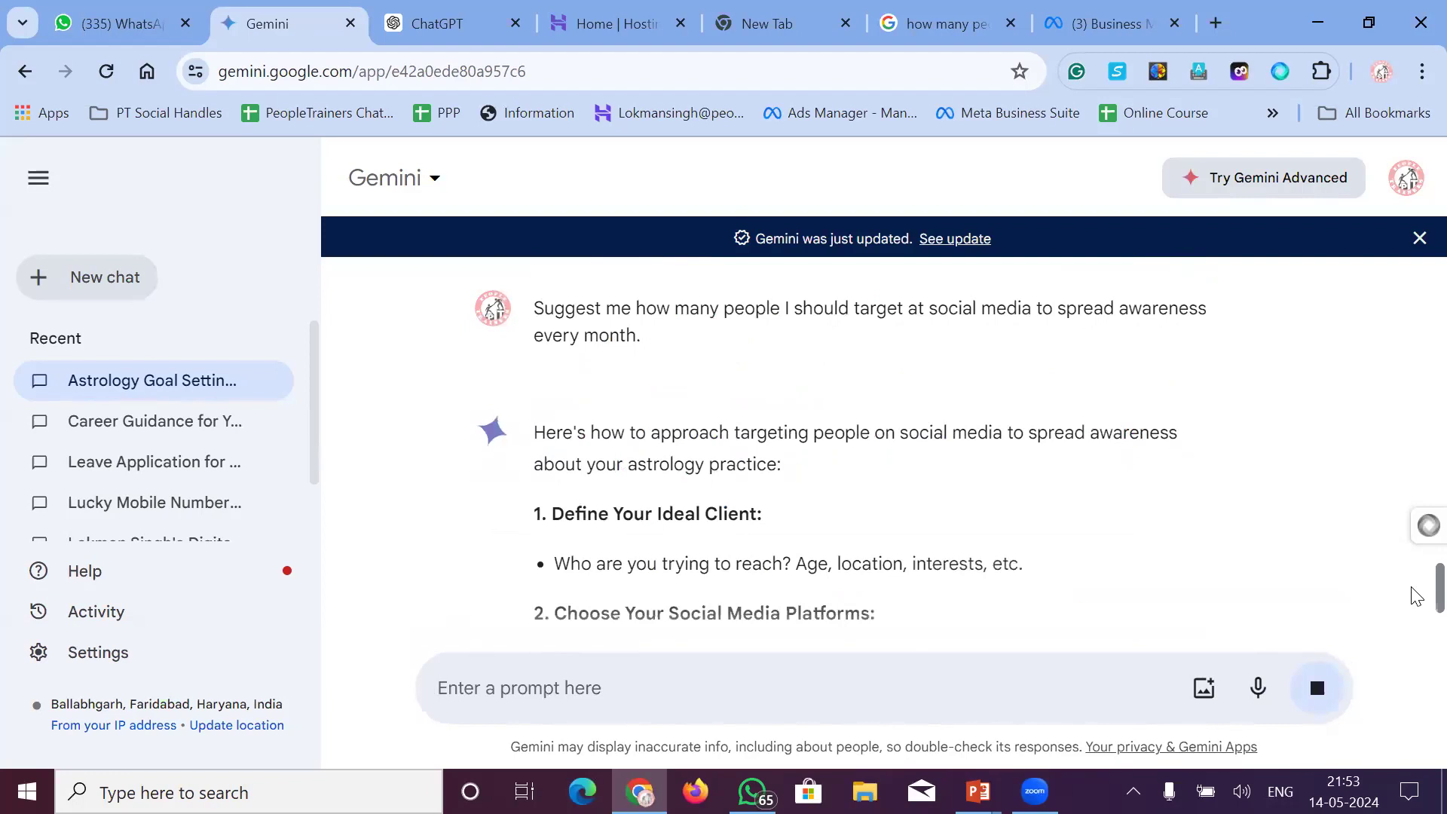
Read the monthly follower targets, from 100–200 in Months 1–3 to 300–500+ by Months 7–12.
{"action": "scroll", "coordinate": [1415, 595], "scroll_direction": "down", "scroll_amount": 3}
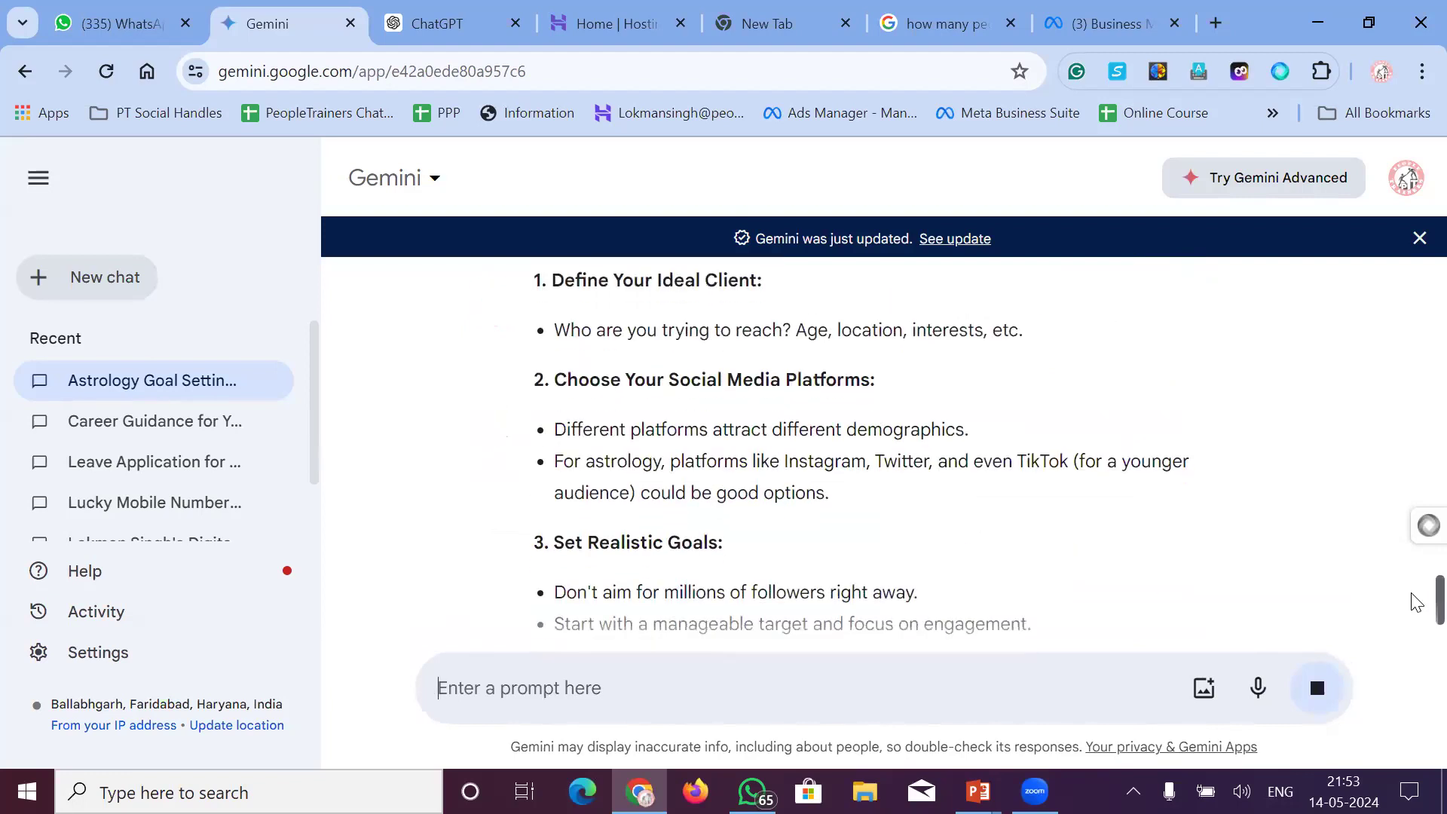
{"action": "scroll", "coordinate": [1415, 603], "scroll_direction": "down", "scroll_amount": 1}
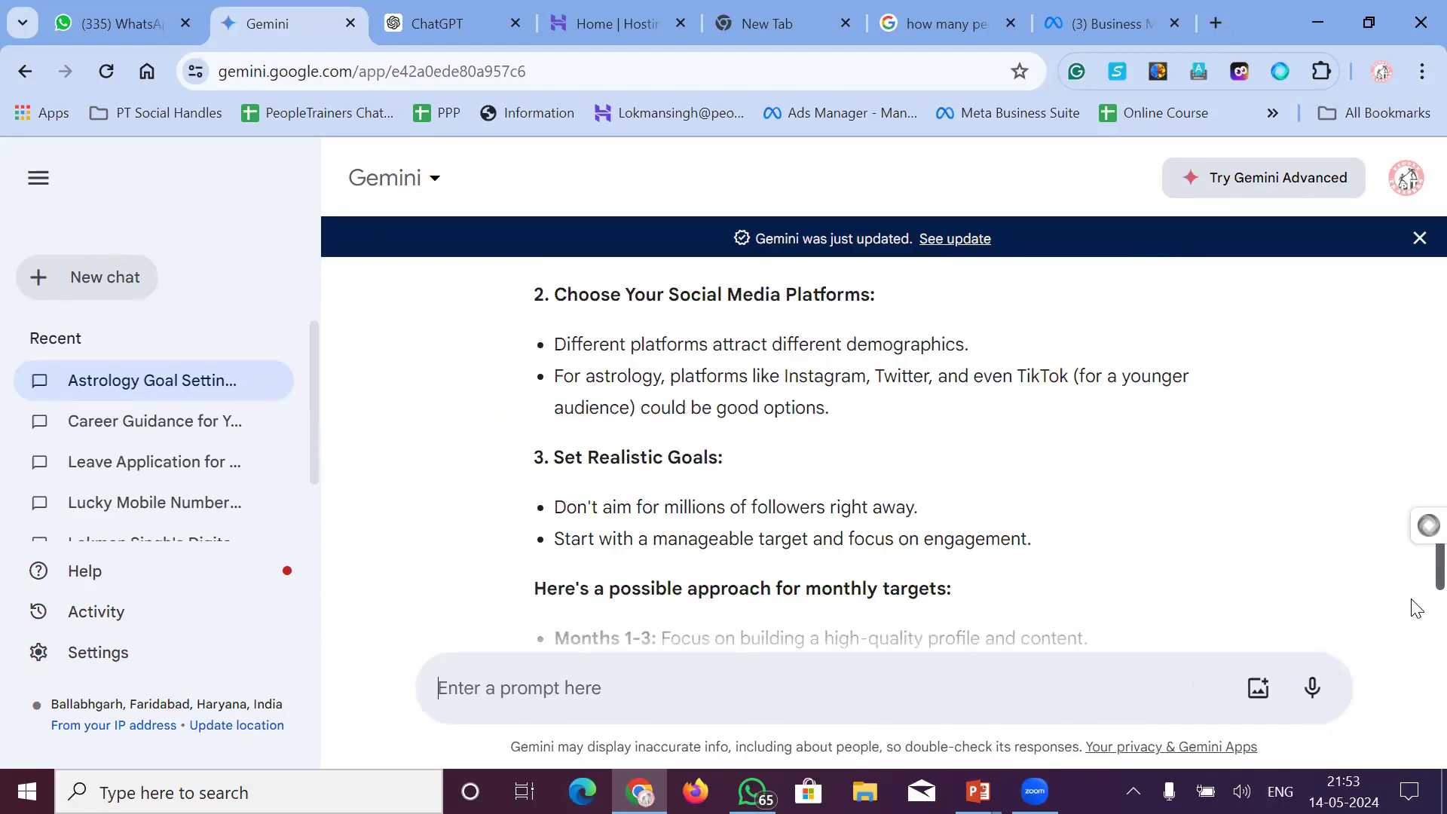
{"action": "scroll", "coordinate": [1416, 607], "scroll_direction": "down", "scroll_amount": 2}
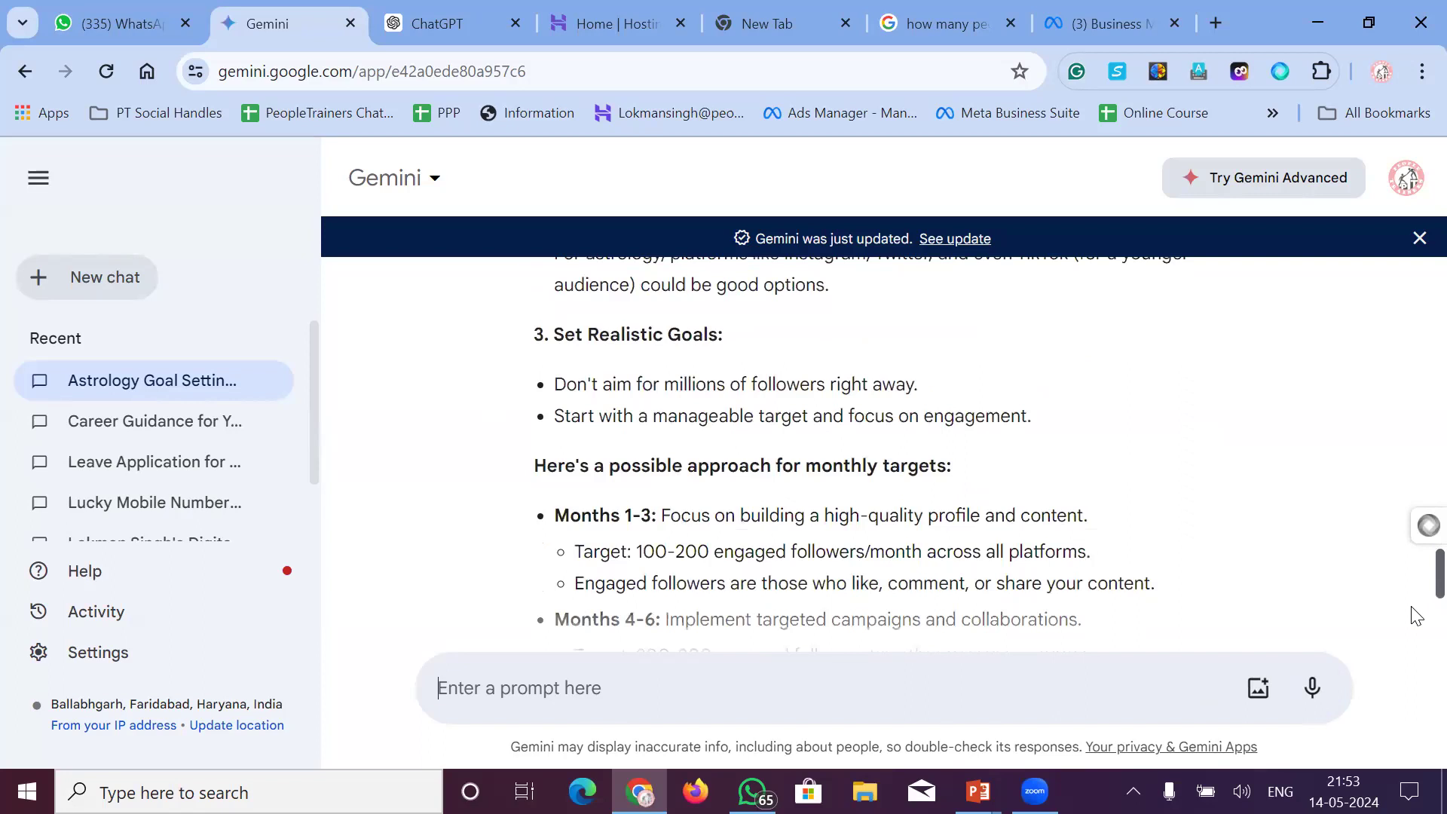
{"action": "scroll", "coordinate": [1415, 618], "scroll_direction": "down", "scroll_amount": 1}
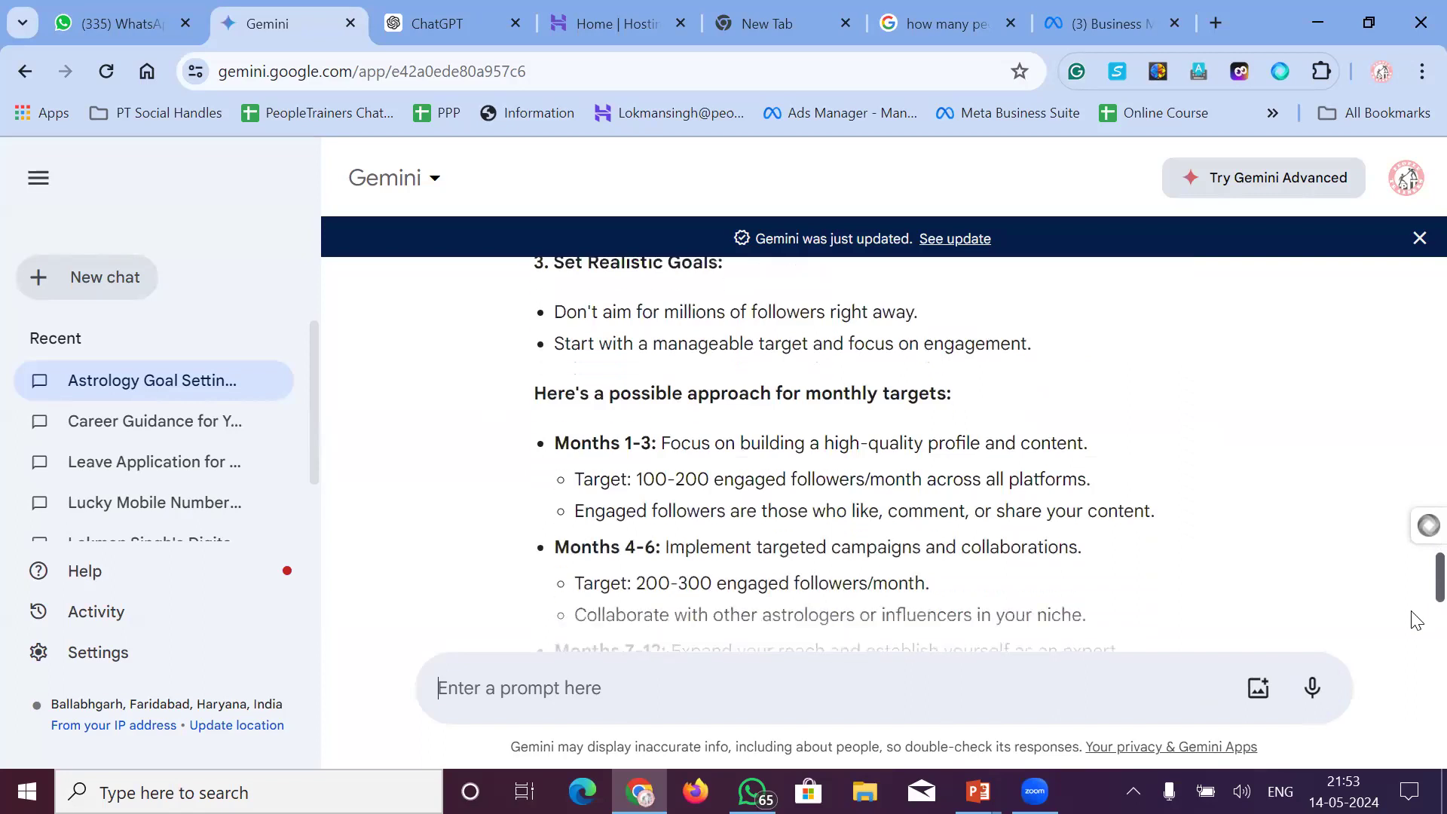
{"action": "scroll", "coordinate": [1415, 619], "scroll_direction": "down", "scroll_amount": 1}
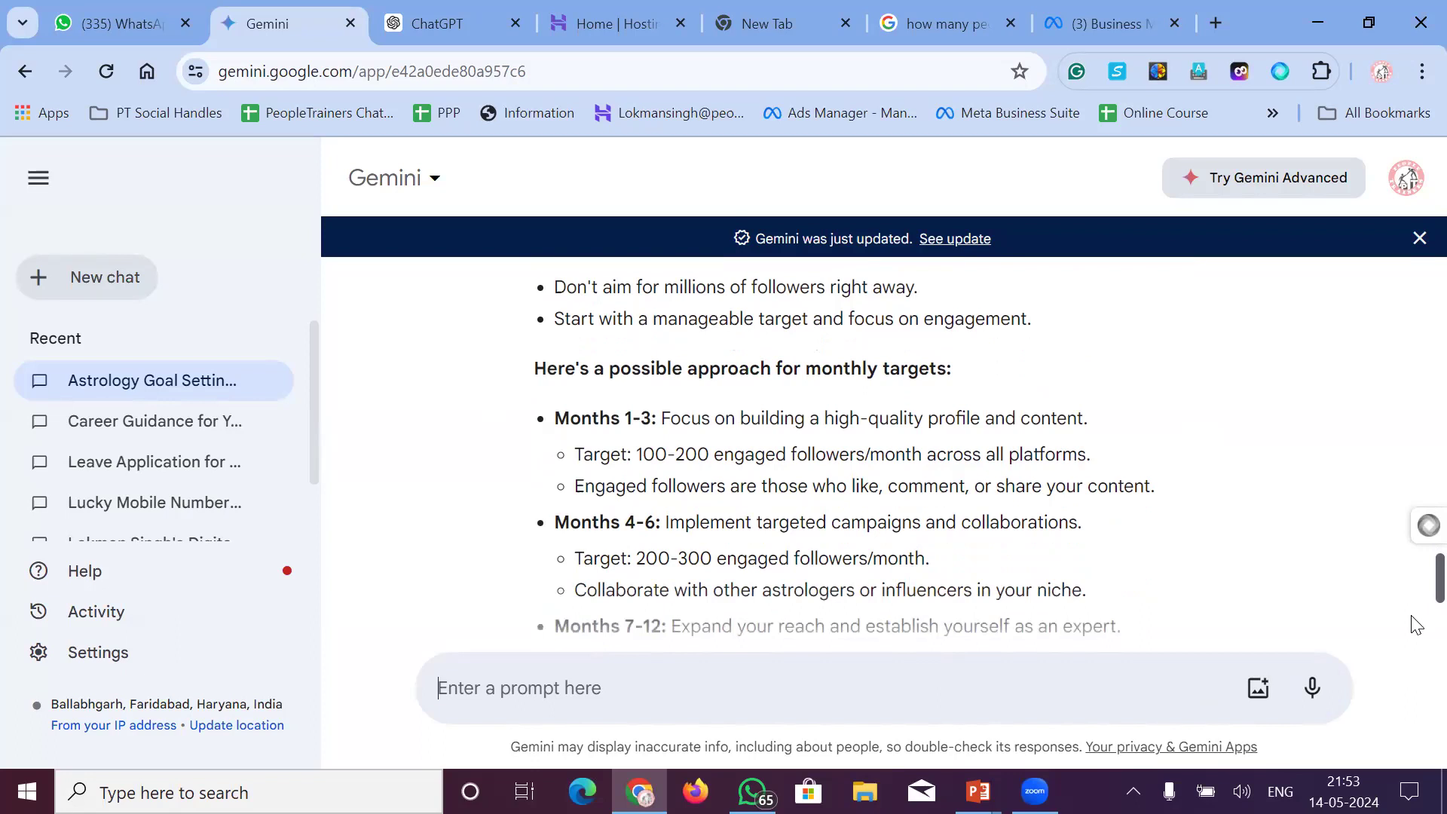
{"action": "scroll", "coordinate": [1417, 625], "scroll_direction": "down", "scroll_amount": 1}
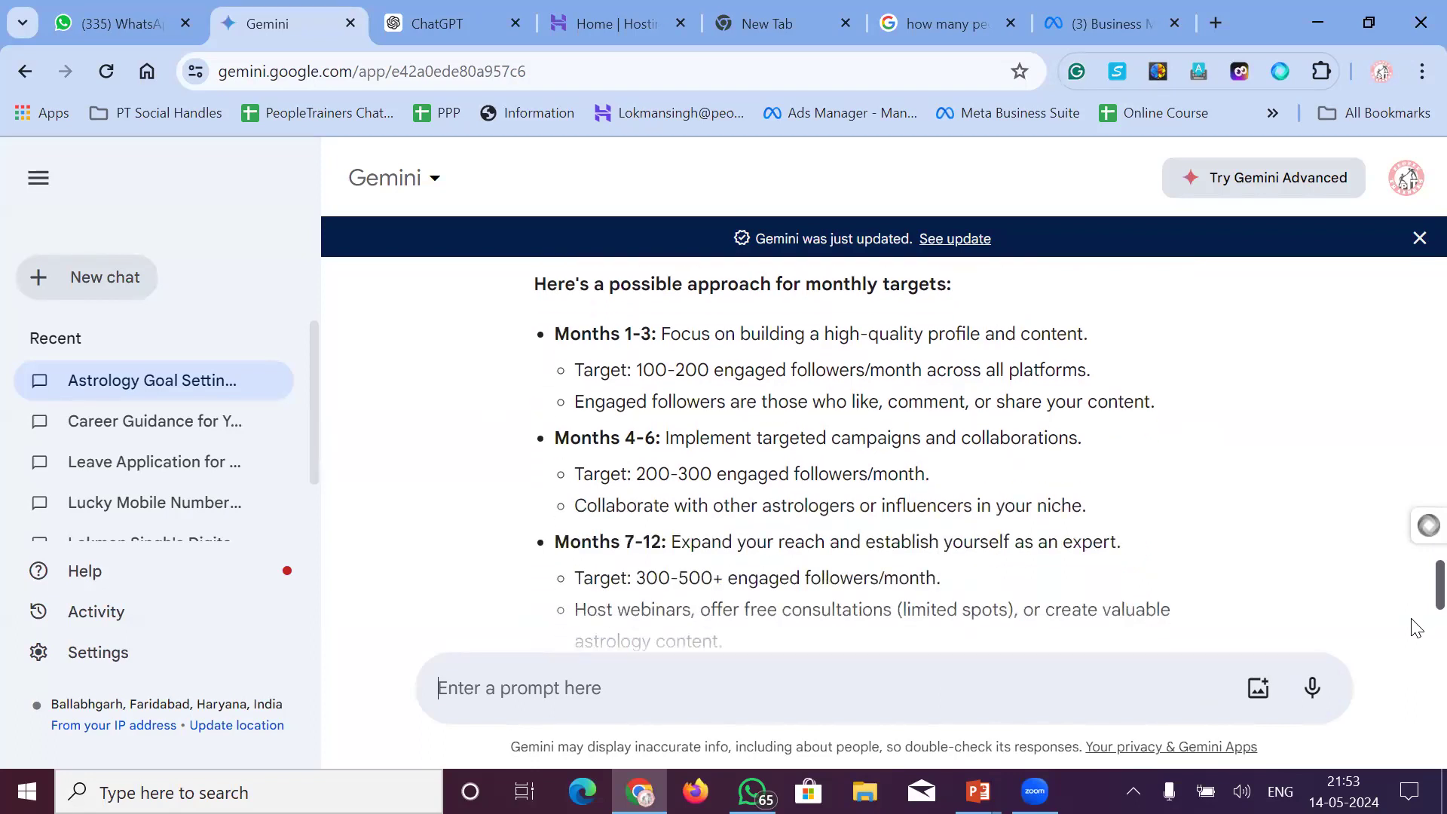
{"action": "scroll", "coordinate": [1417, 629], "scroll_direction": "down", "scroll_amount": 1}
{"action": "scroll", "coordinate": [1417, 633], "scroll_direction": "down", "scroll_amount": 2}
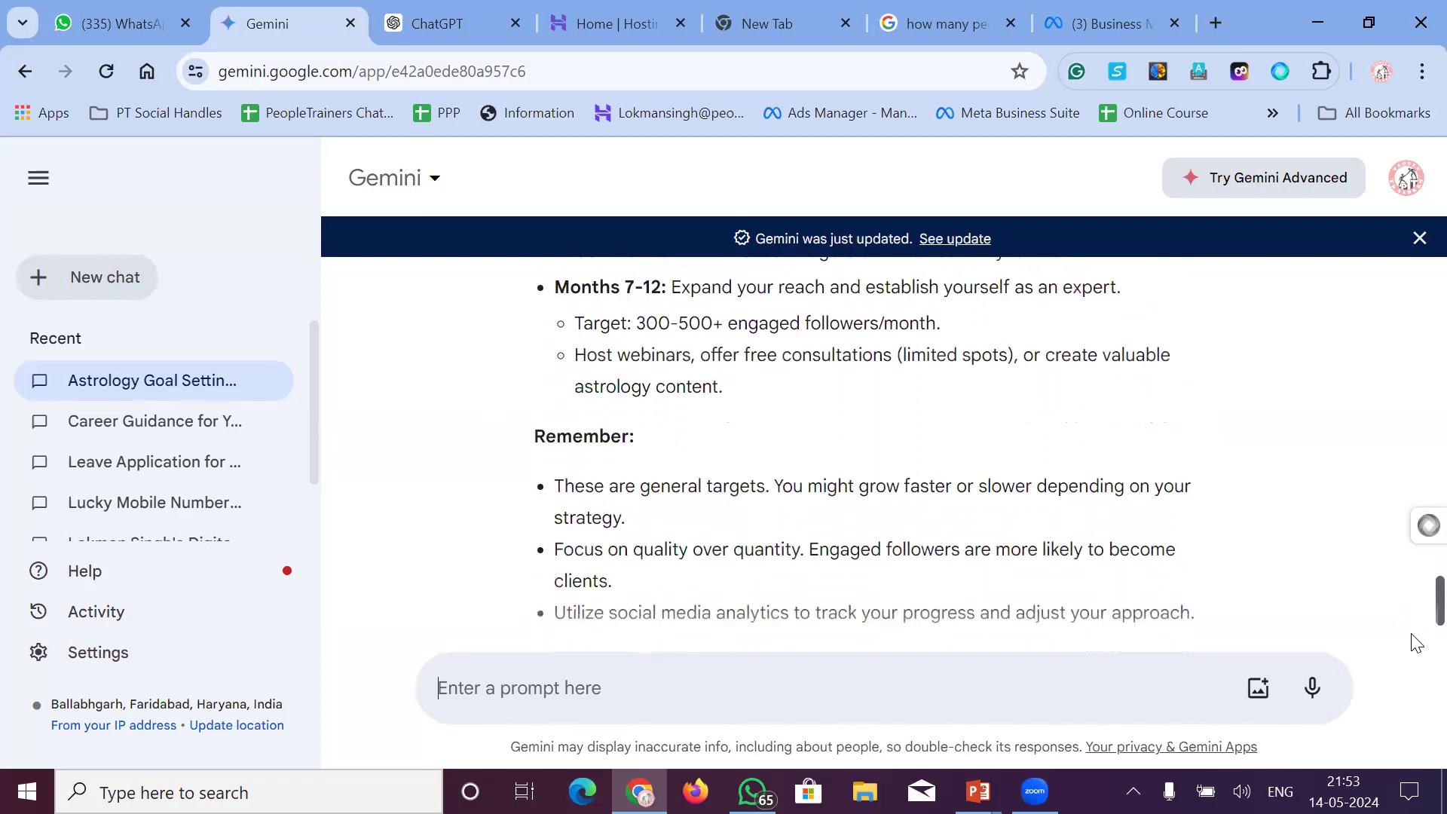
{"action": "scroll", "coordinate": [1417, 648], "scroll_direction": "down", "scroll_amount": 2}
{"action": "scroll", "coordinate": [1416, 653], "scroll_direction": "down", "scroll_amount": 3}
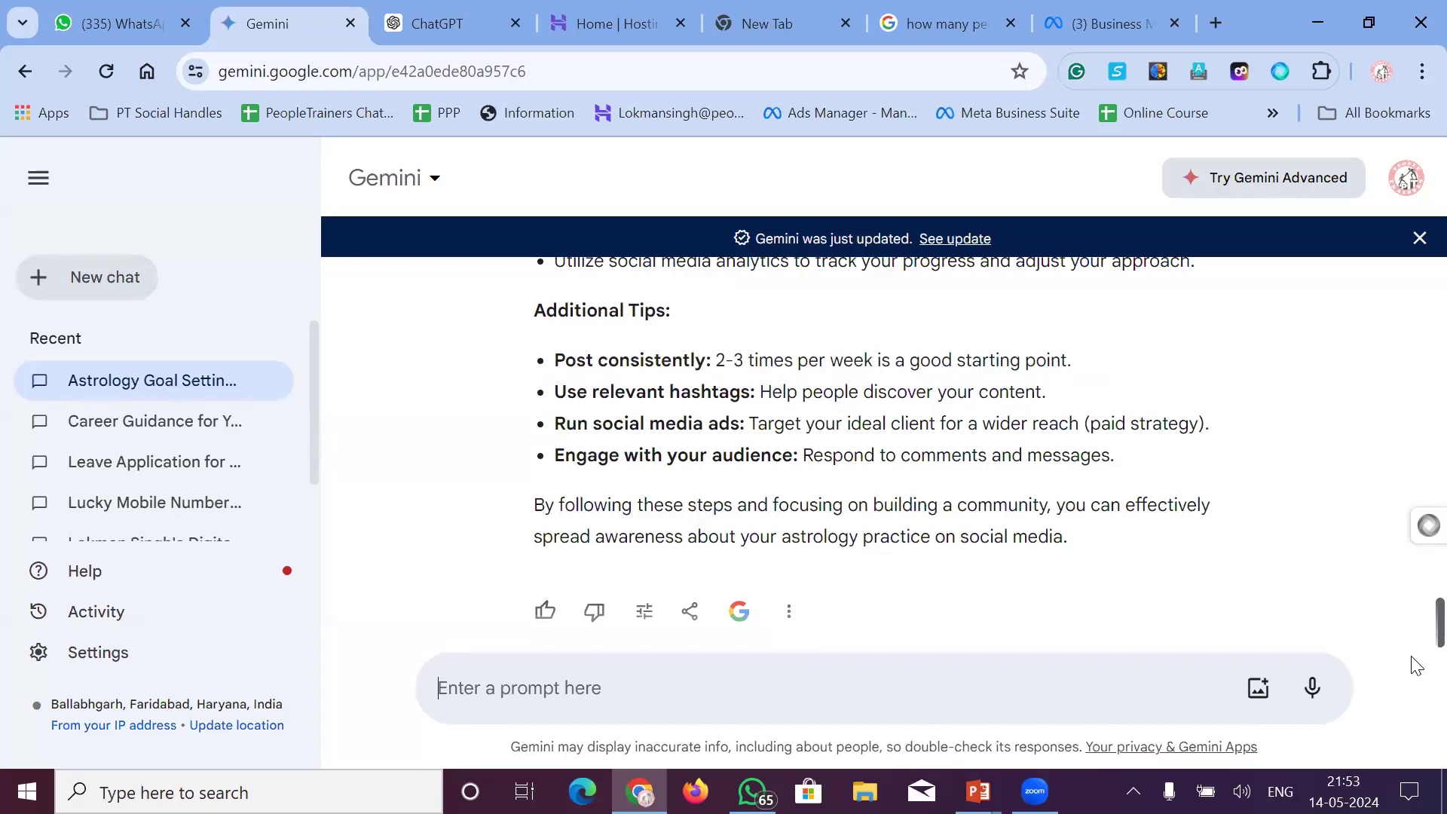
{"action": "scroll", "coordinate": [1415, 666], "scroll_direction": "down", "scroll_amount": 1}
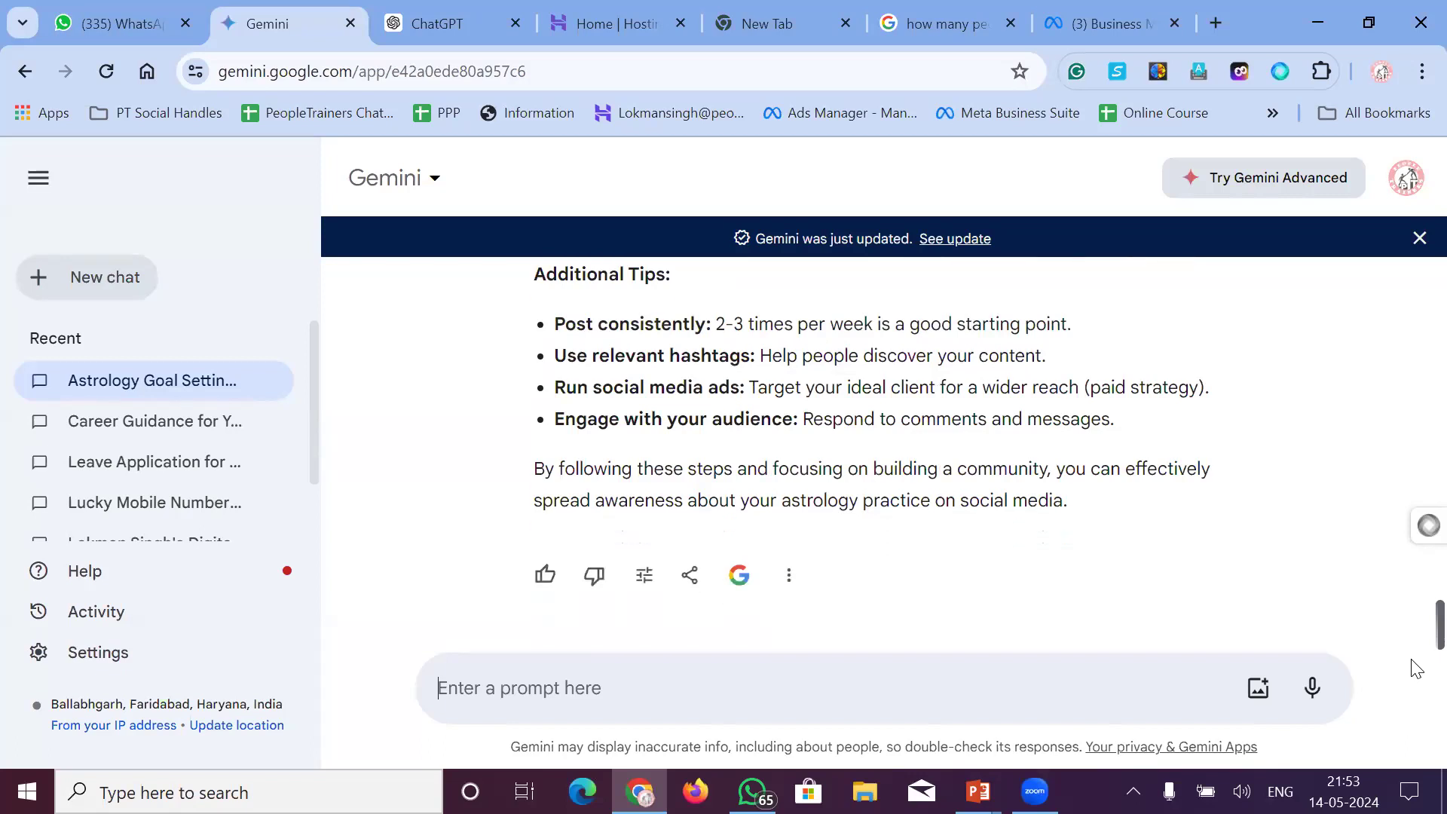
Ask Gemini which platforms to advertise on and read its Facebook, YouTube and TikTok recommendations.
{"action": "left_click", "coordinate": [588, 671]}
{"action": "type", "text": "su"}
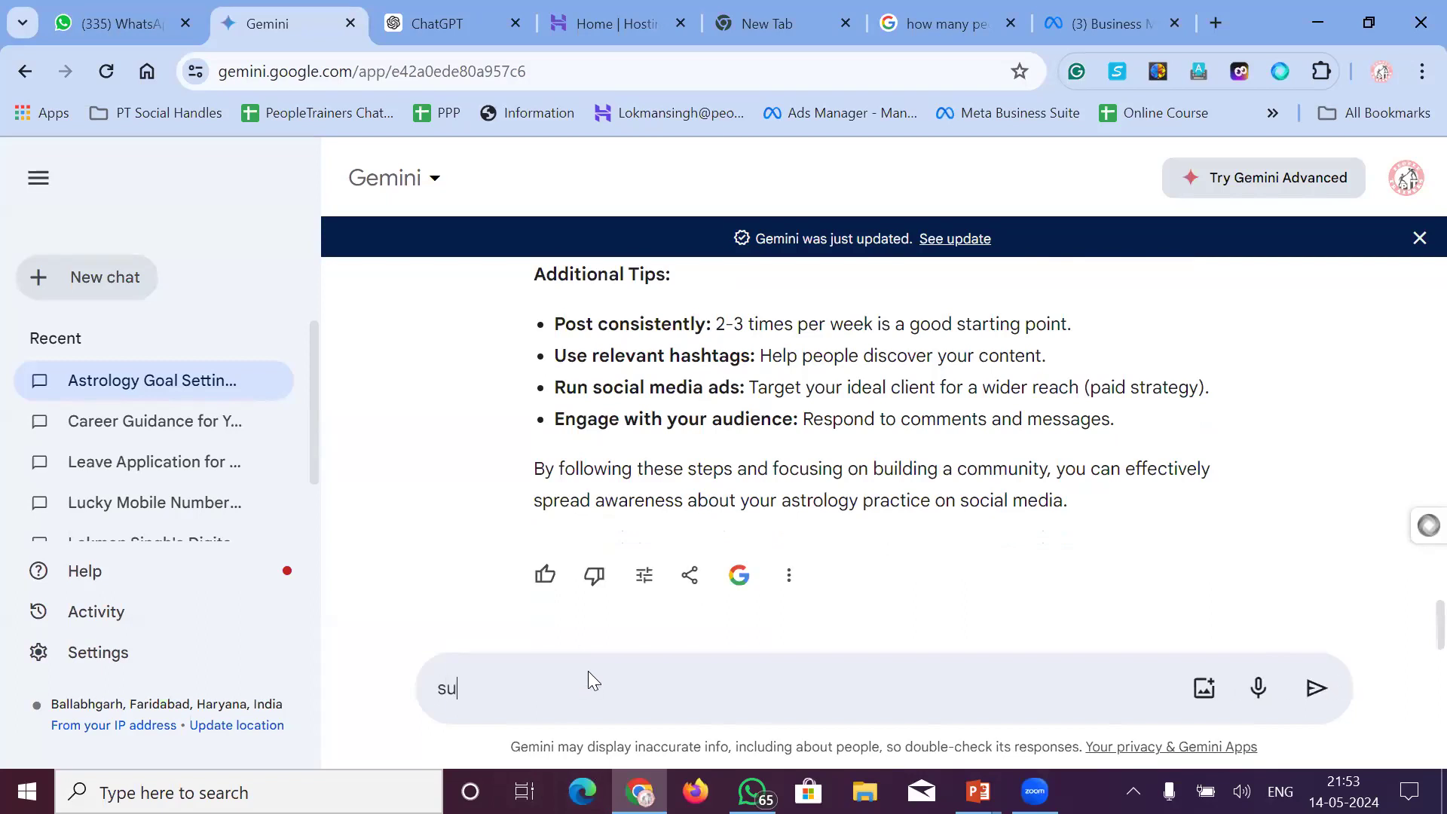
{"action": "type", "text": "ggest me the platforms "}
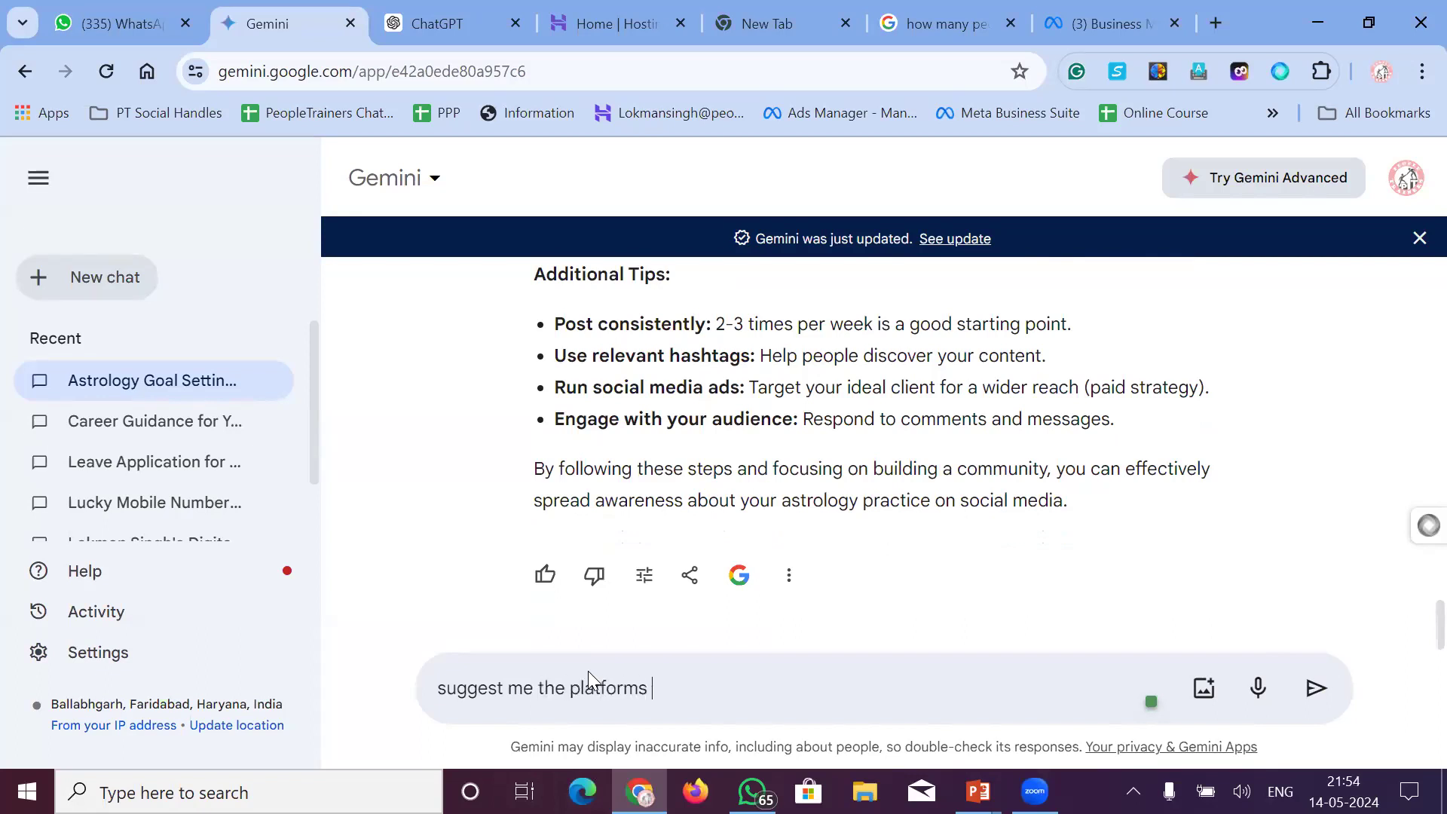
{"action": "type", "text": "to run my advertisement campaigns"}
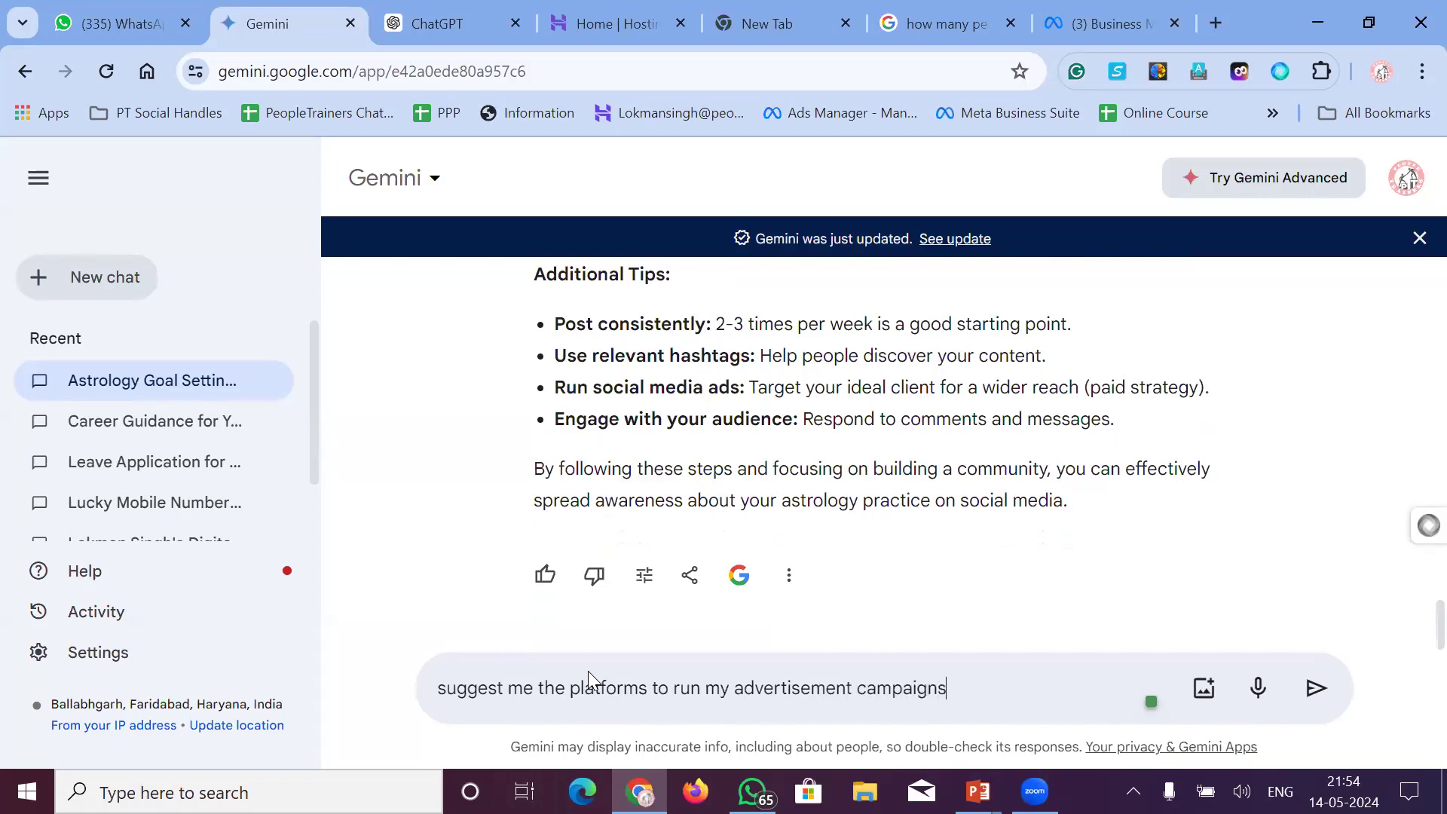
{"action": "key", "text": "Return"}
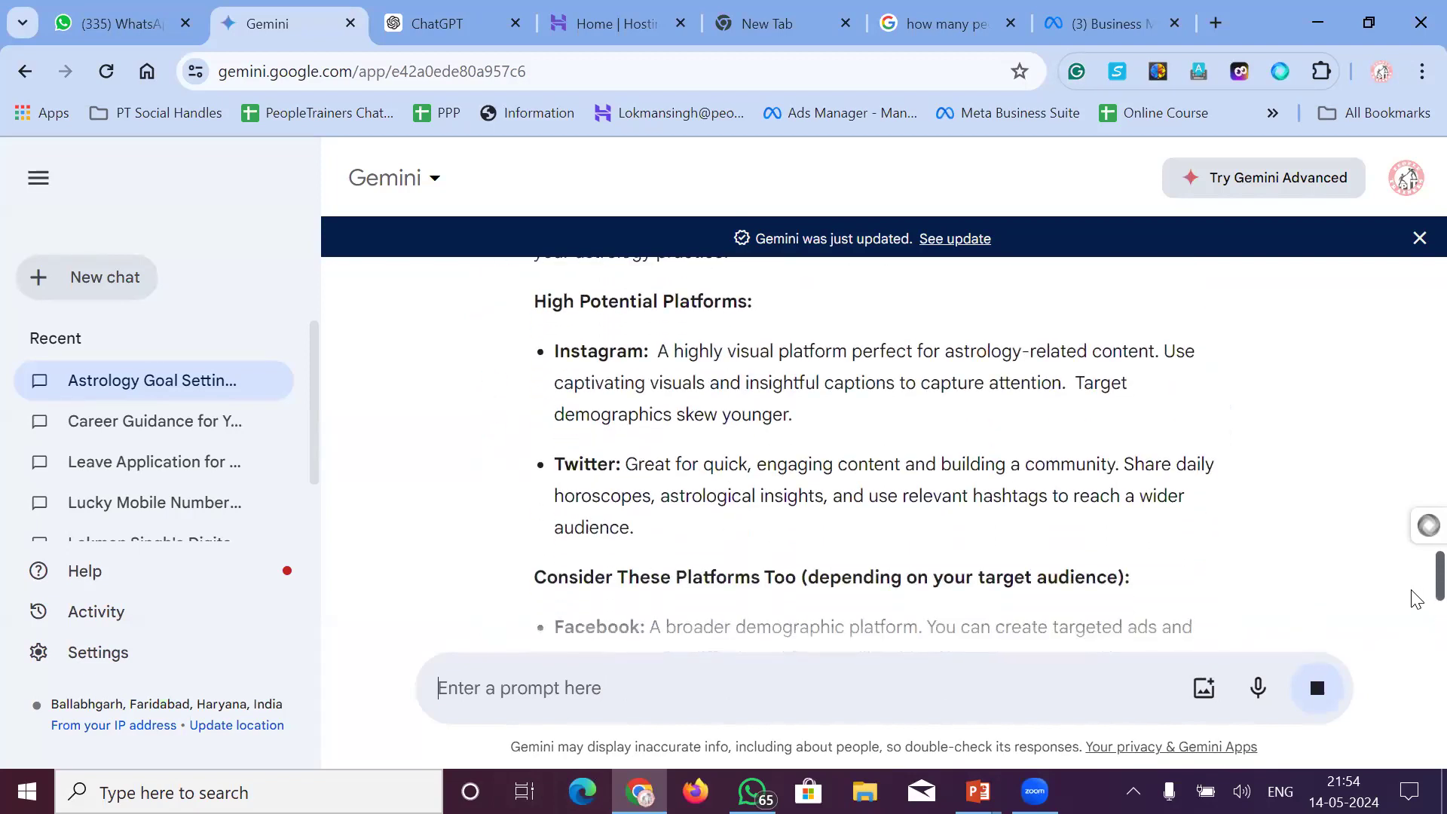
{"action": "scroll", "coordinate": [1416, 599], "scroll_direction": "down", "scroll_amount": 2}
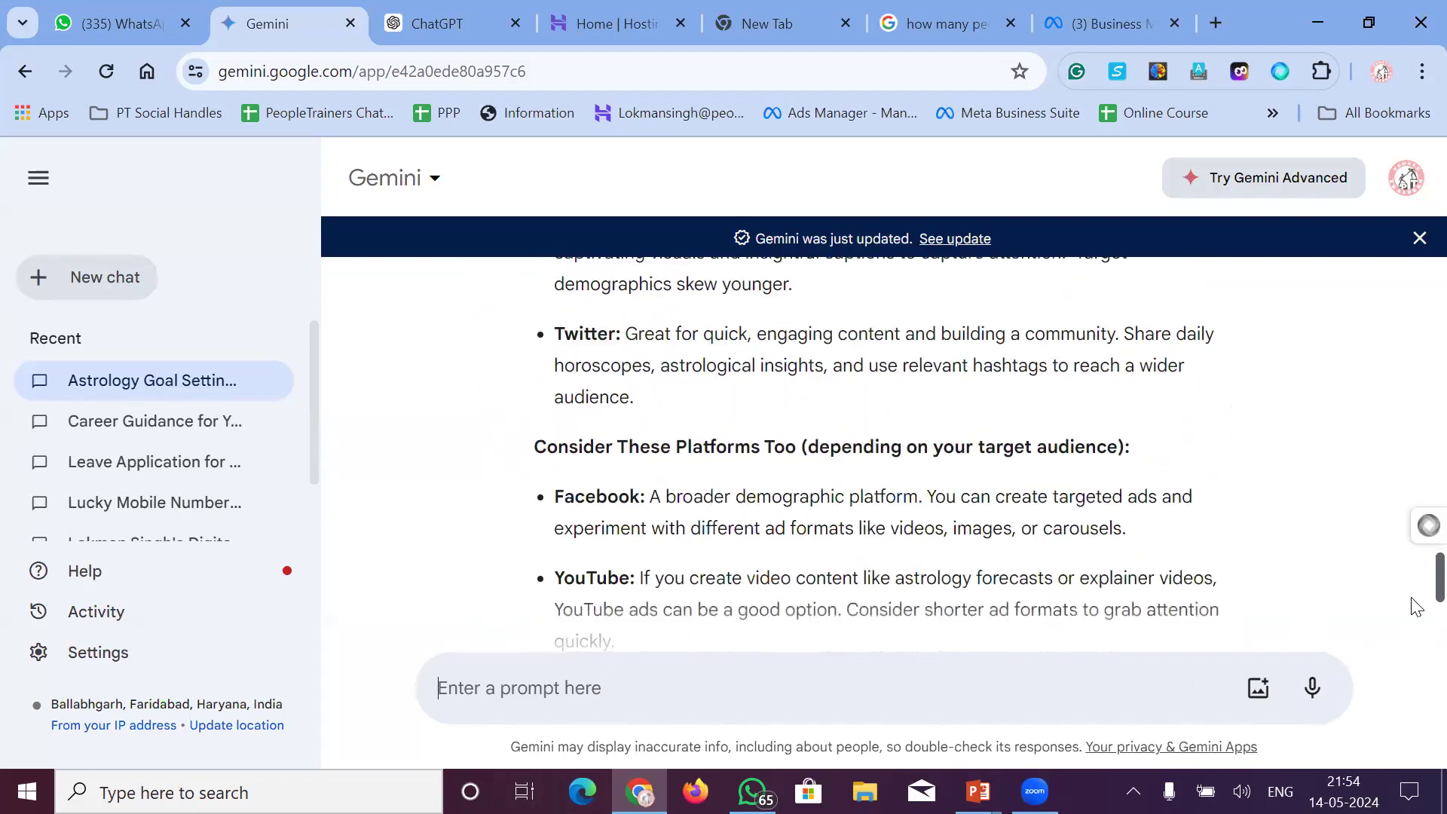
{"action": "scroll", "coordinate": [1415, 607], "scroll_direction": "down", "scroll_amount": 3}
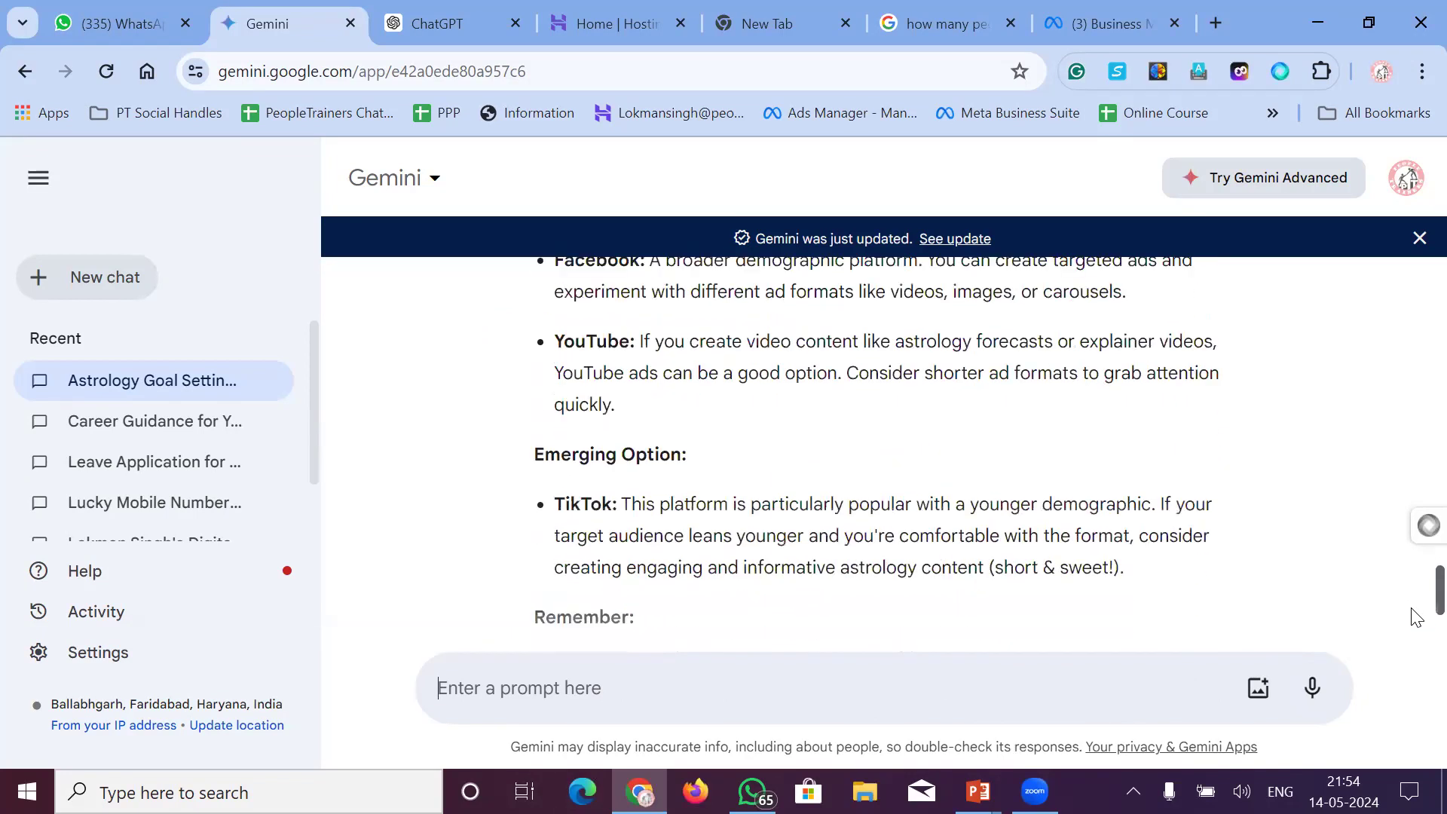
{"action": "scroll", "coordinate": [1415, 619], "scroll_direction": "down", "scroll_amount": 2}
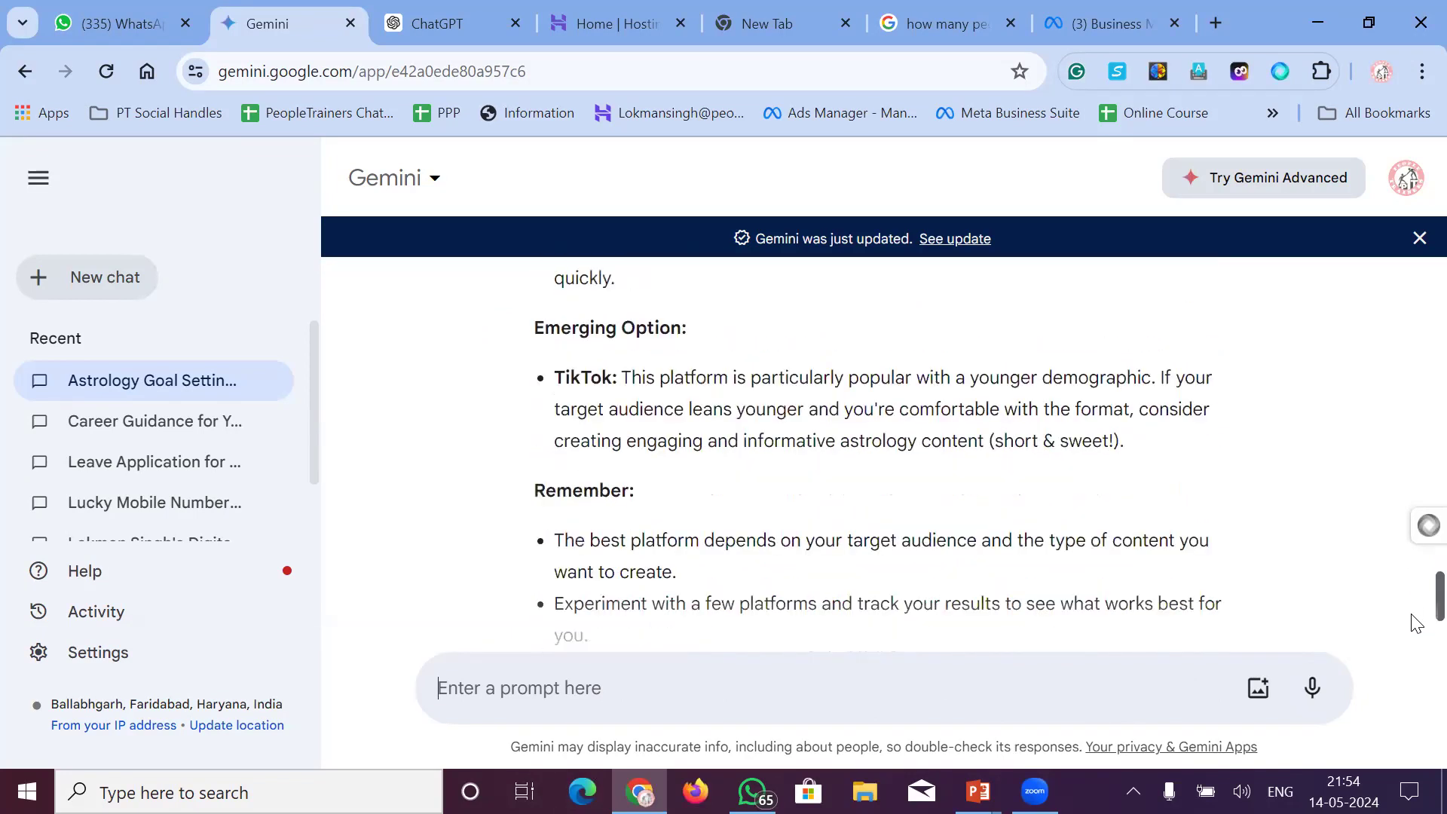
{"action": "scroll", "coordinate": [1415, 624], "scroll_direction": "down", "scroll_amount": 3}
{"action": "scroll", "coordinate": [1416, 636], "scroll_direction": "down", "scroll_amount": 2}
{"action": "scroll", "coordinate": [1416, 637], "scroll_direction": "down", "scroll_amount": 1}
{"action": "scroll", "coordinate": [1415, 646], "scroll_direction": "down", "scroll_amount": 3}
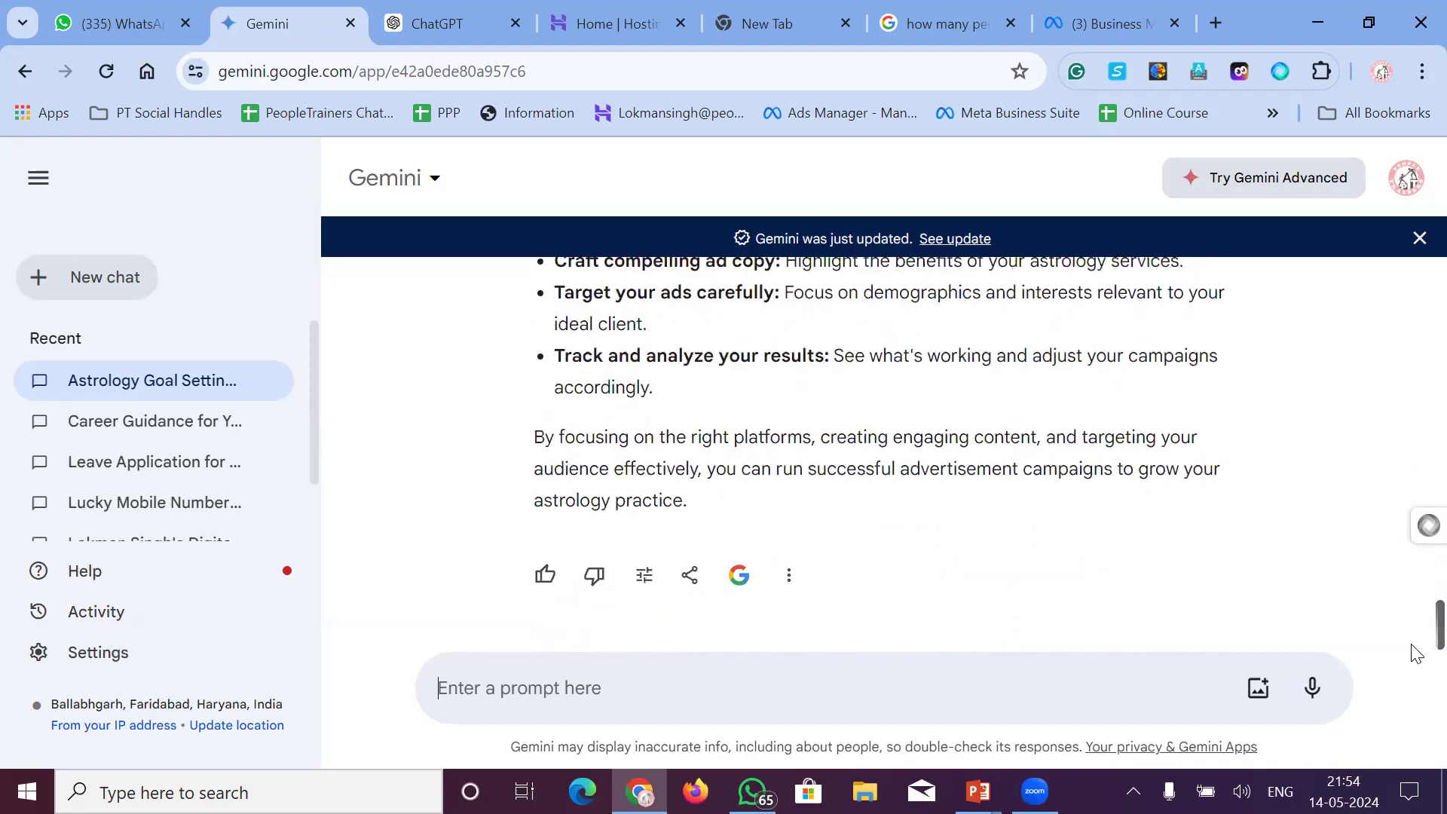
{"action": "scroll", "coordinate": [1414, 646], "scroll_direction": "up", "scroll_amount": 4}
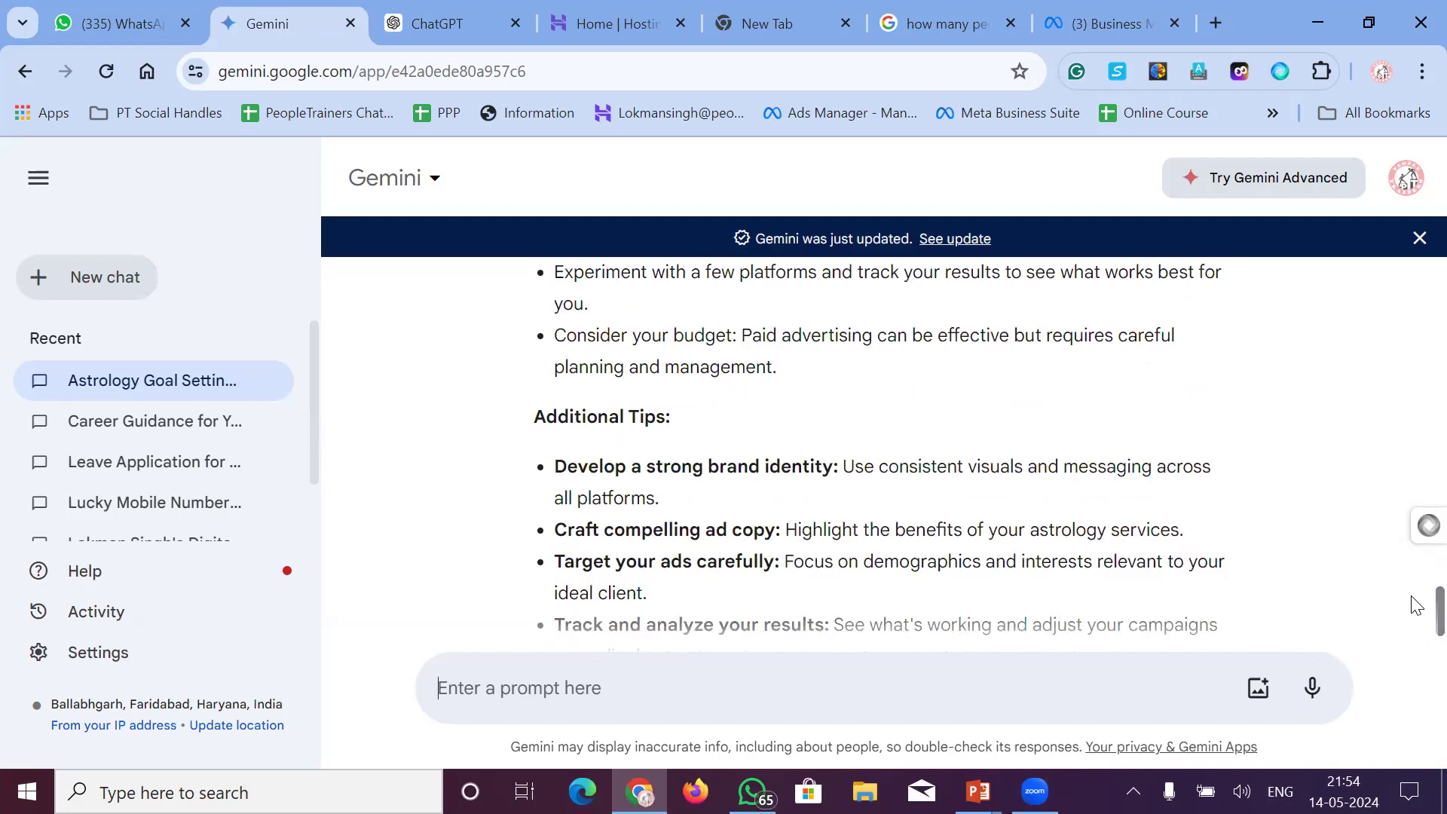
{"action": "scroll", "coordinate": [1416, 610], "scroll_direction": "down", "scroll_amount": 2}
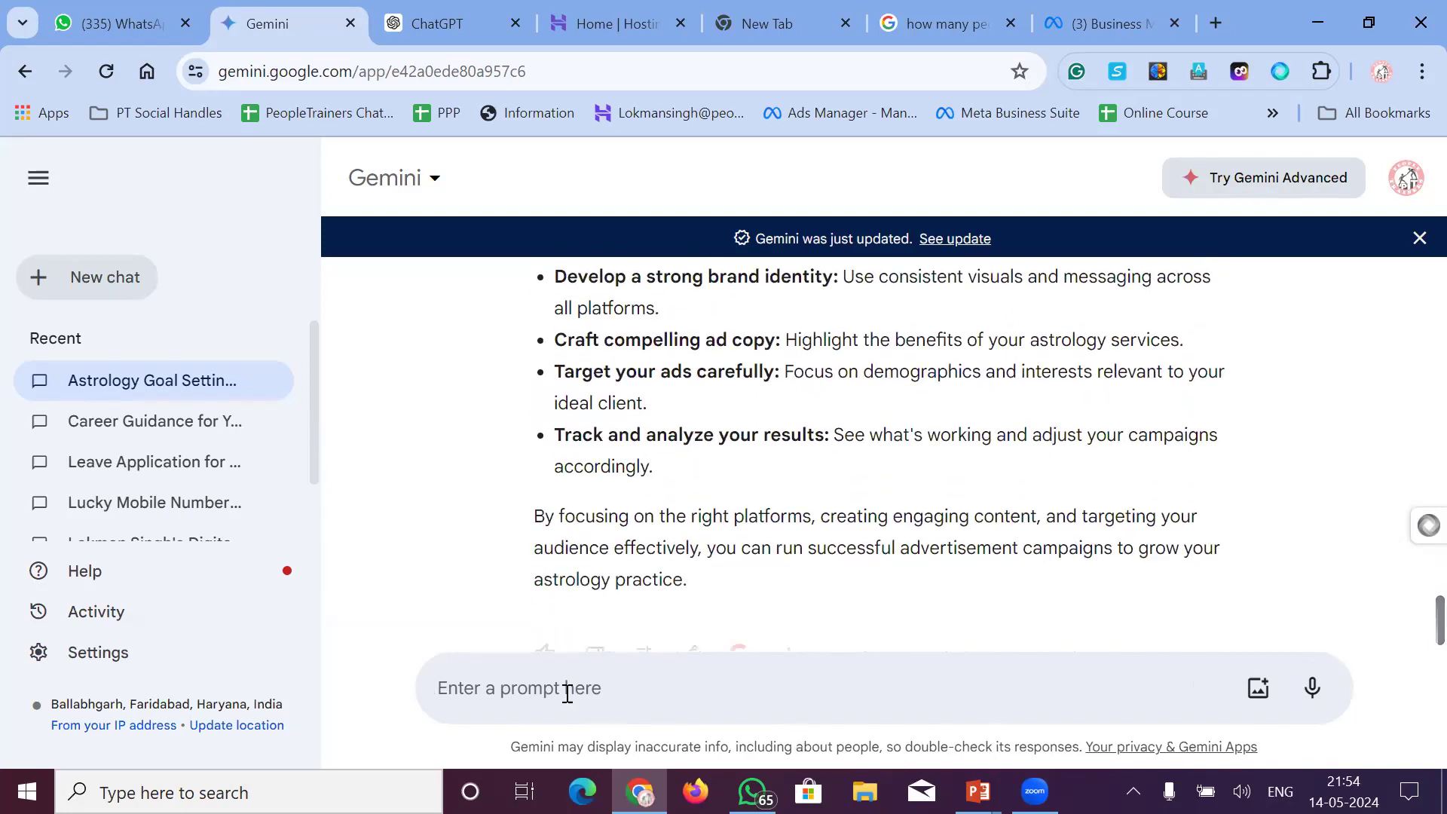
Have Gemini rewrite the goal plan in Hindi and scroll through the Hindi version.
{"action": "type", "text": "write this in hindi langauage"}
{"action": "key", "text": "Return"}
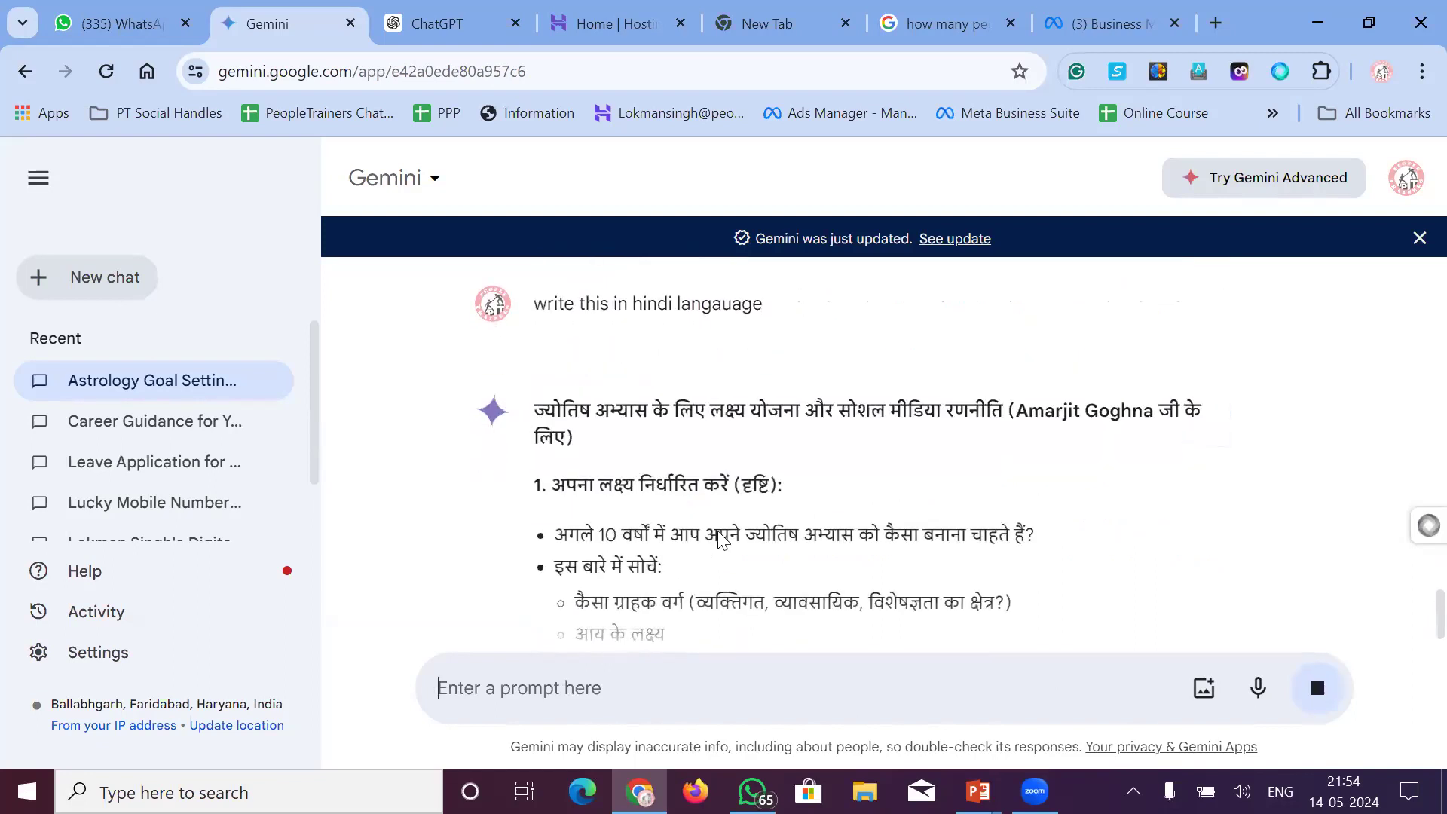
{"action": "scroll", "coordinate": [1417, 625], "scroll_direction": "down", "scroll_amount": 3}
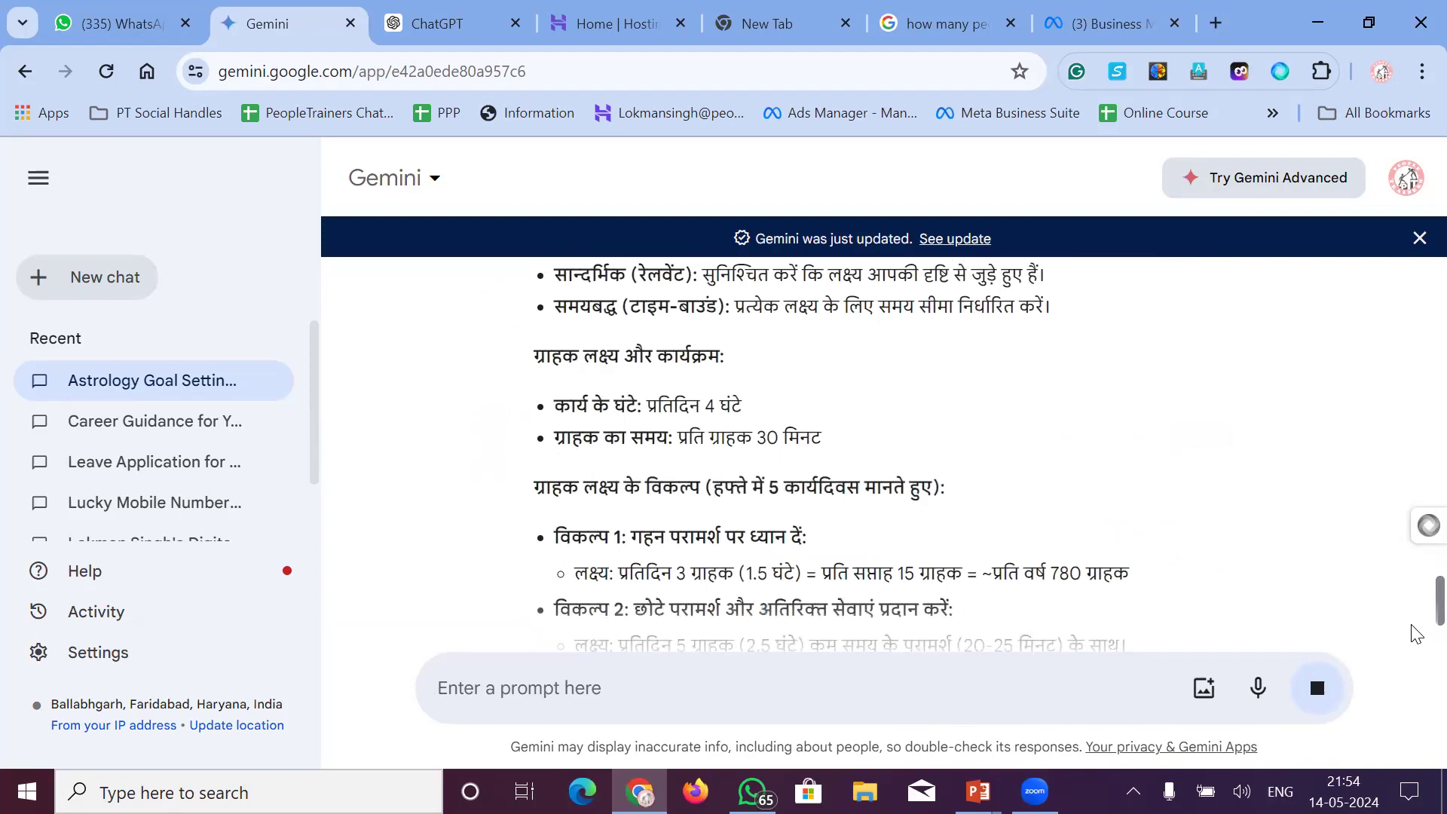
{"action": "scroll", "coordinate": [1415, 636], "scroll_direction": "down", "scroll_amount": 5}
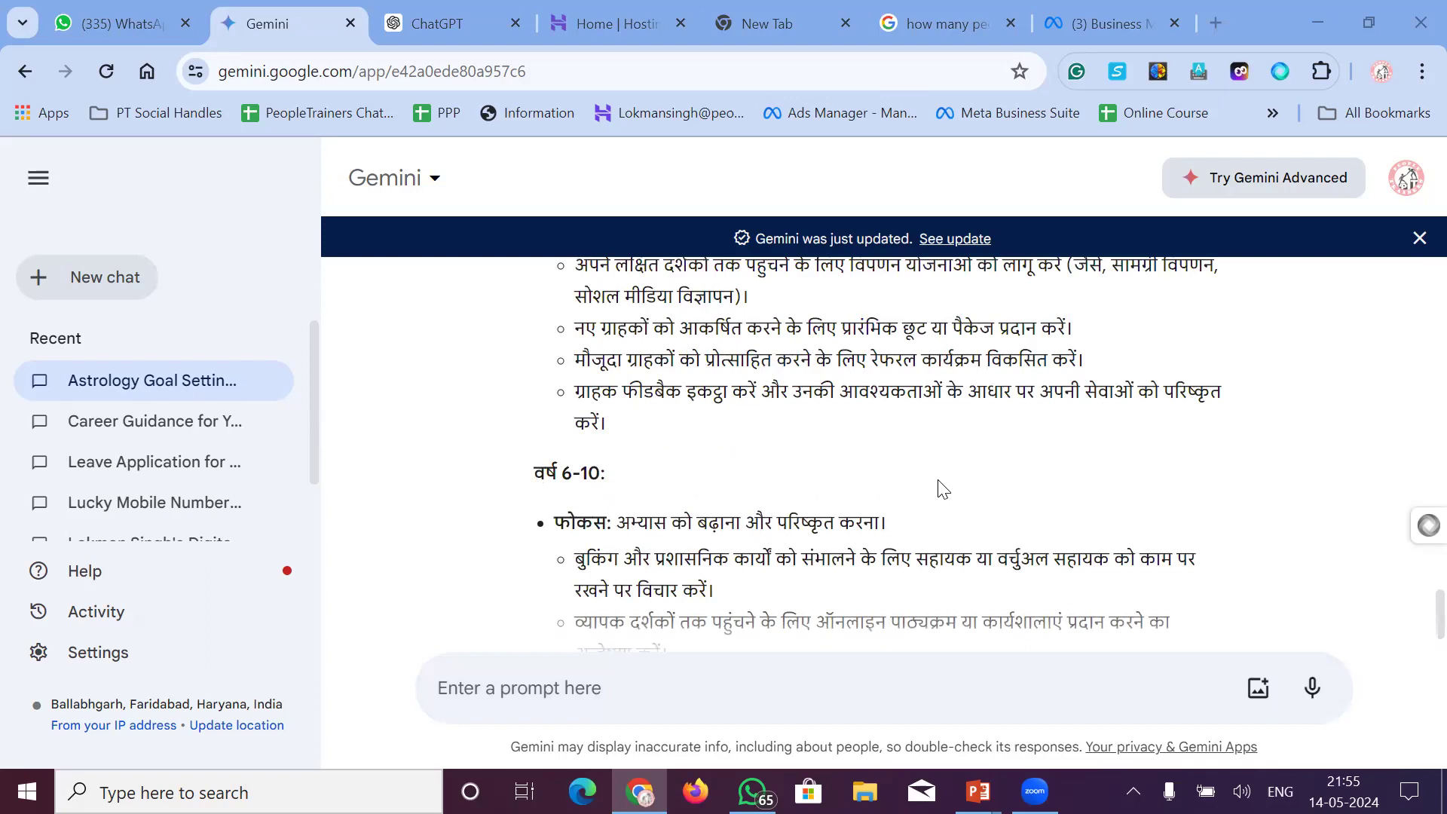
Advance the PowerPoint slideshow to slide 5, 'Research and Refine Your Niche', then return to Gemini.
{"action": "key", "text": "alt+Tab"}
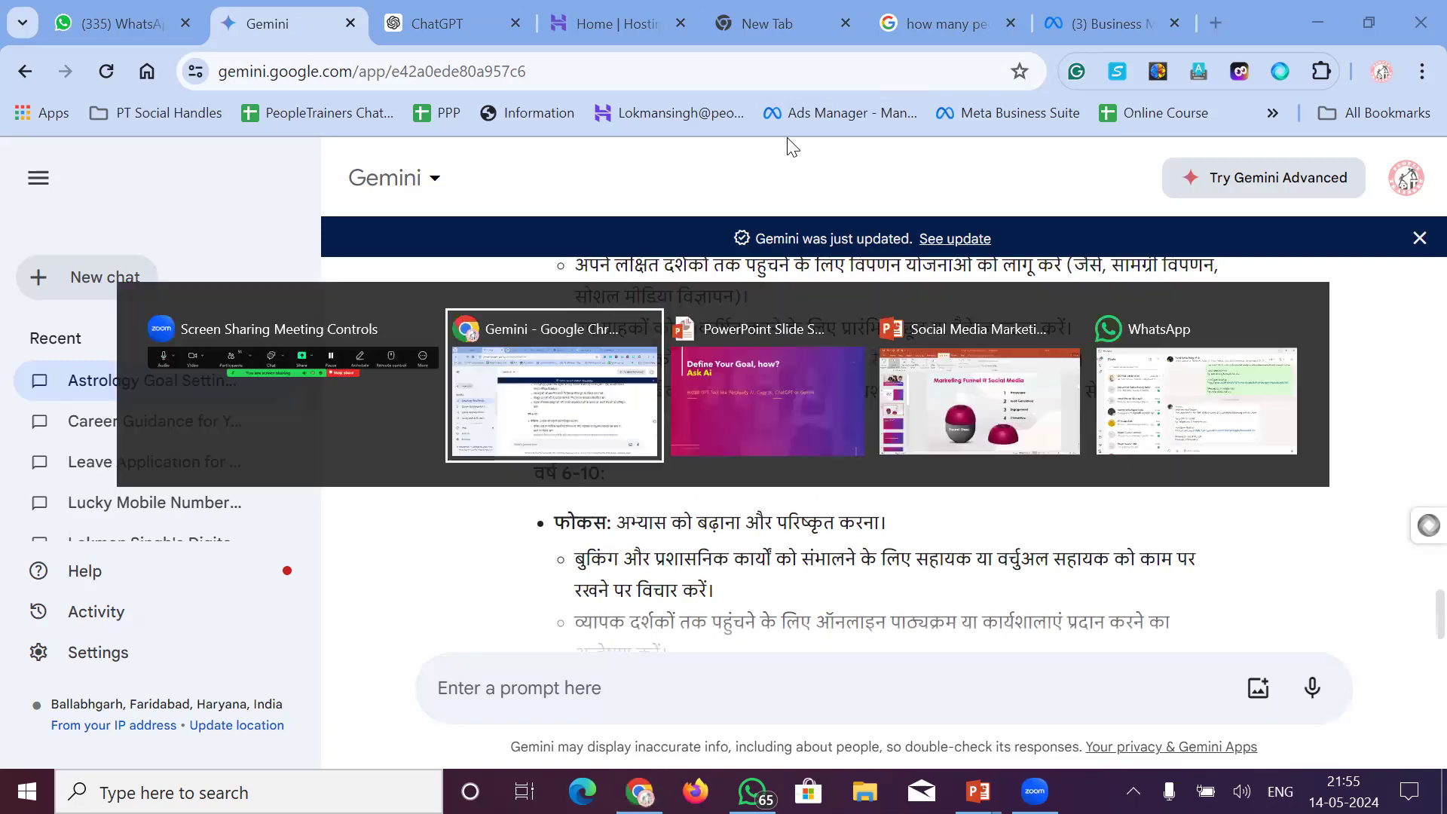
{"action": "key", "text": "alt+Tab"}
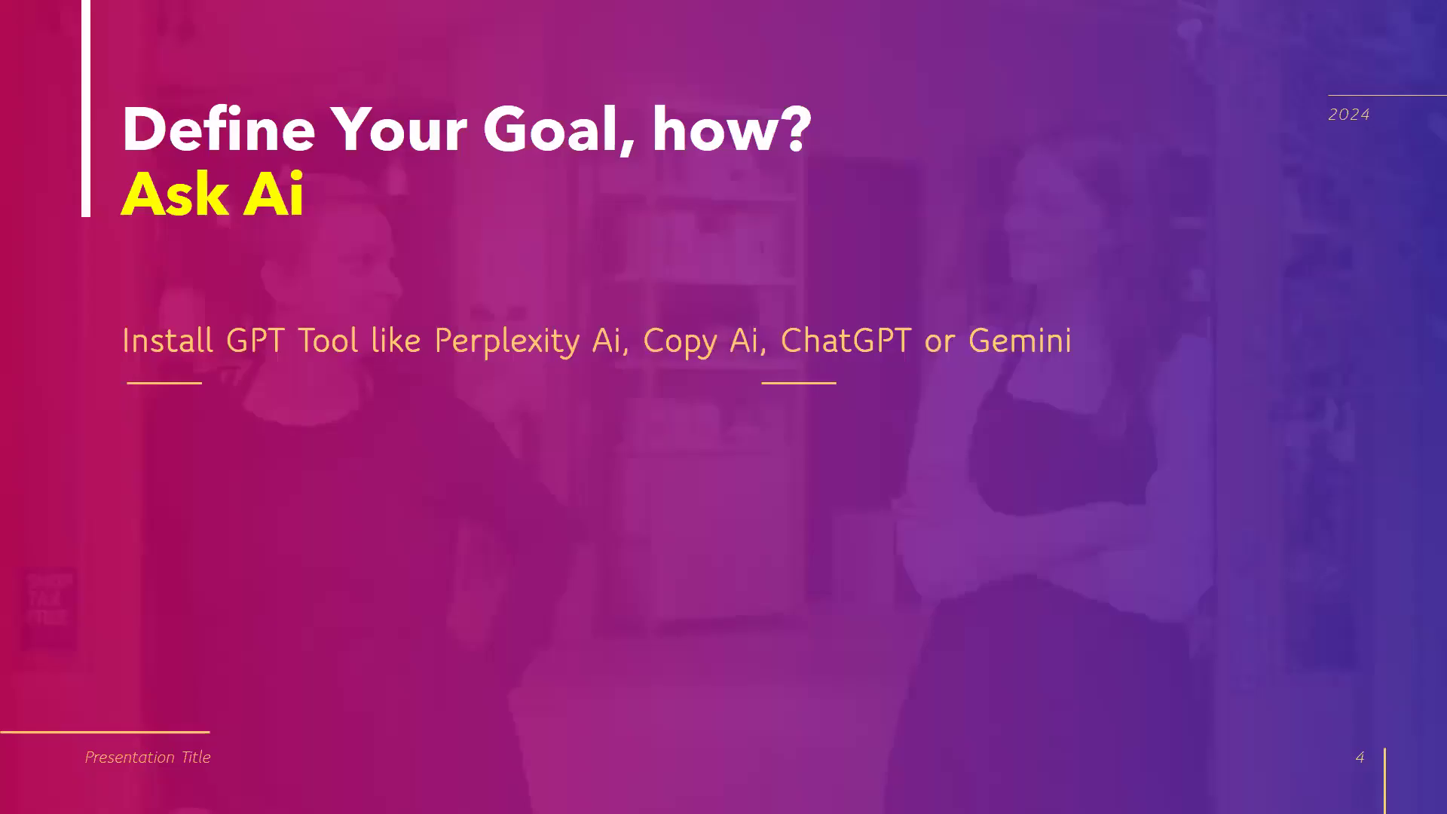
{"action": "key", "text": "Right"}
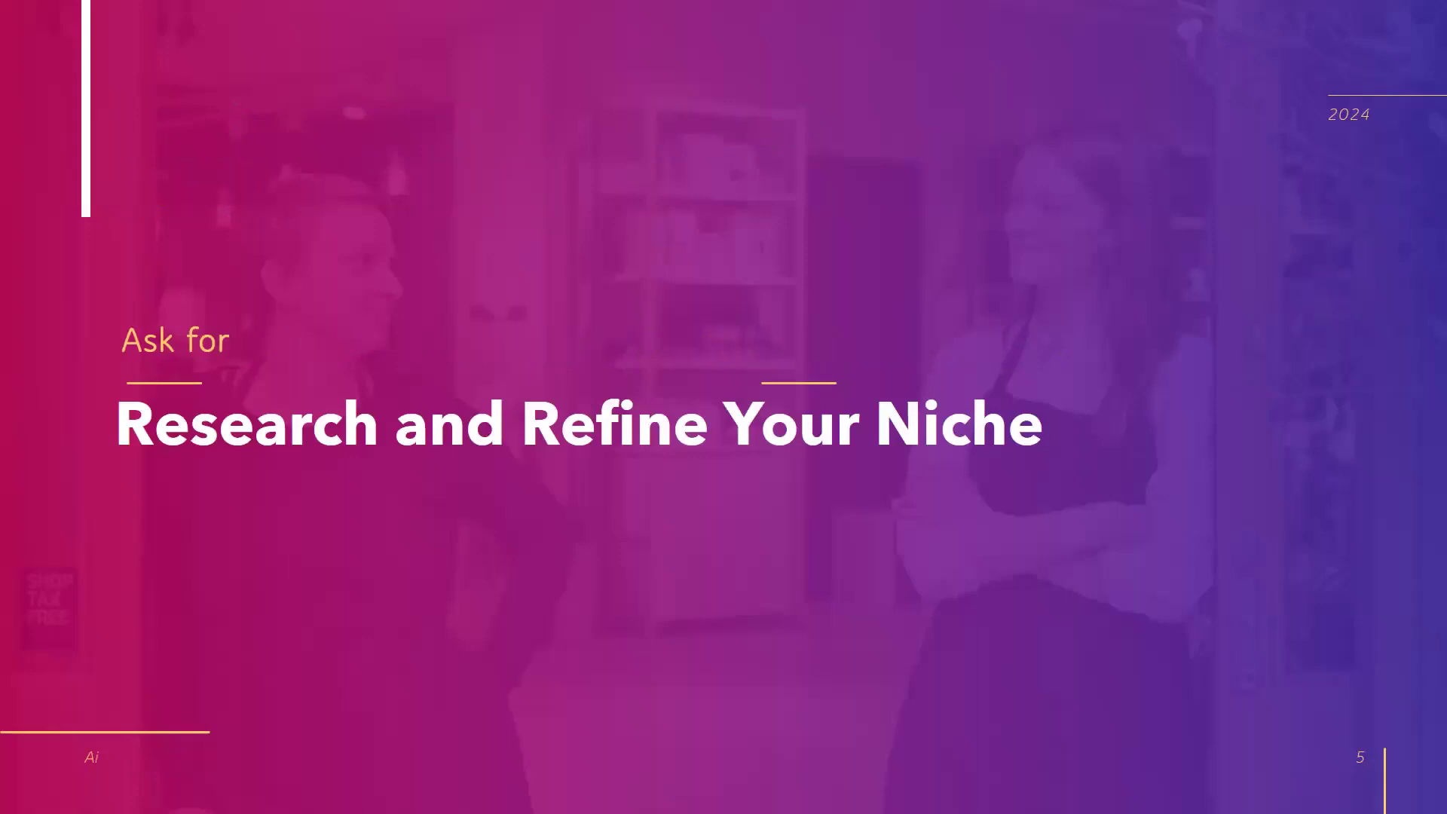
{"action": "key", "text": "alt+Tab"}
{"action": "key", "text": "alt+Tab"}
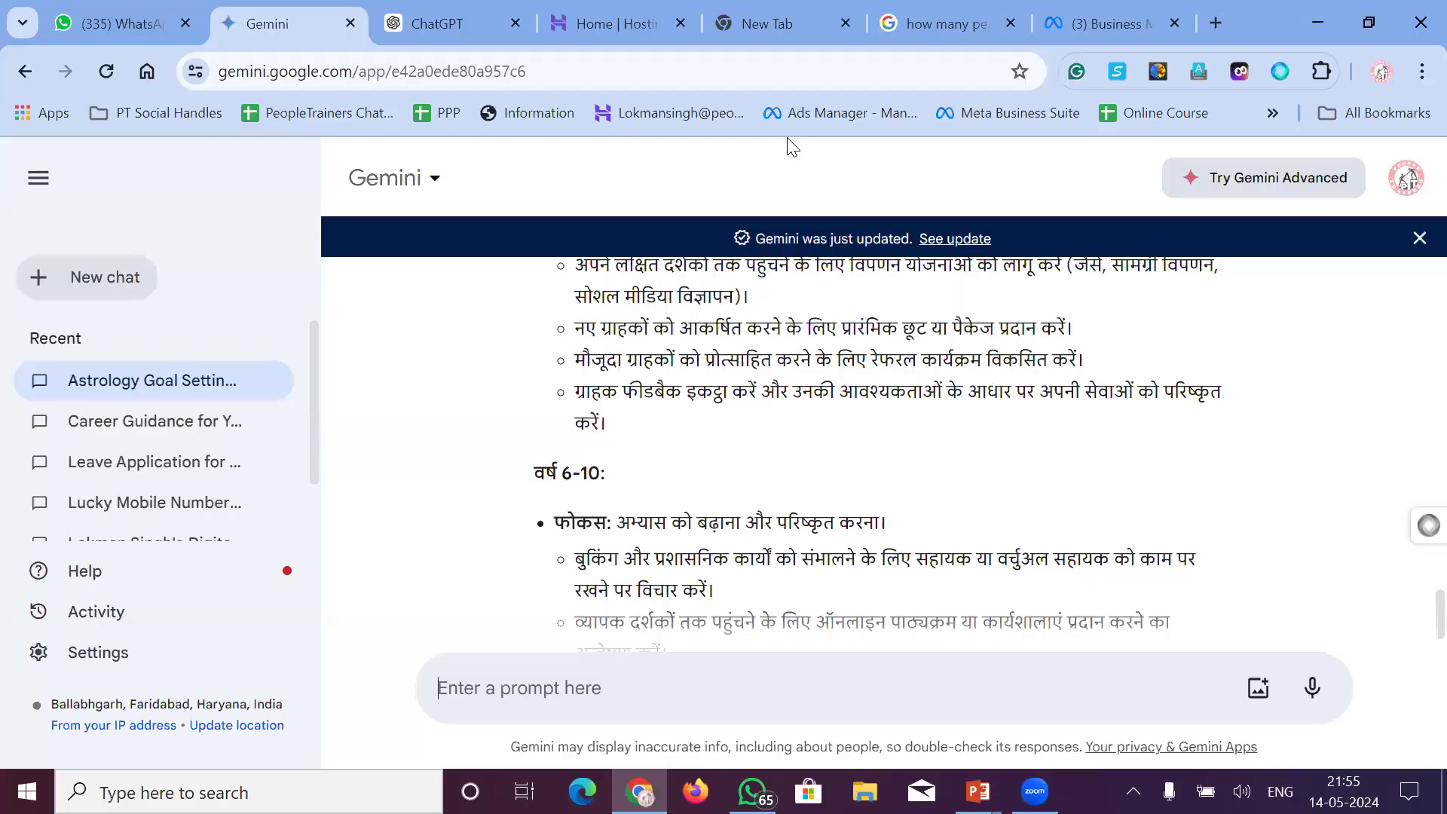
Switch to ChatGPT and start a prompt introducing the user by name as a numerologist.
{"action": "left_click", "coordinate": [468, 688]}
{"action": "left_click", "coordinate": [451, 38]}
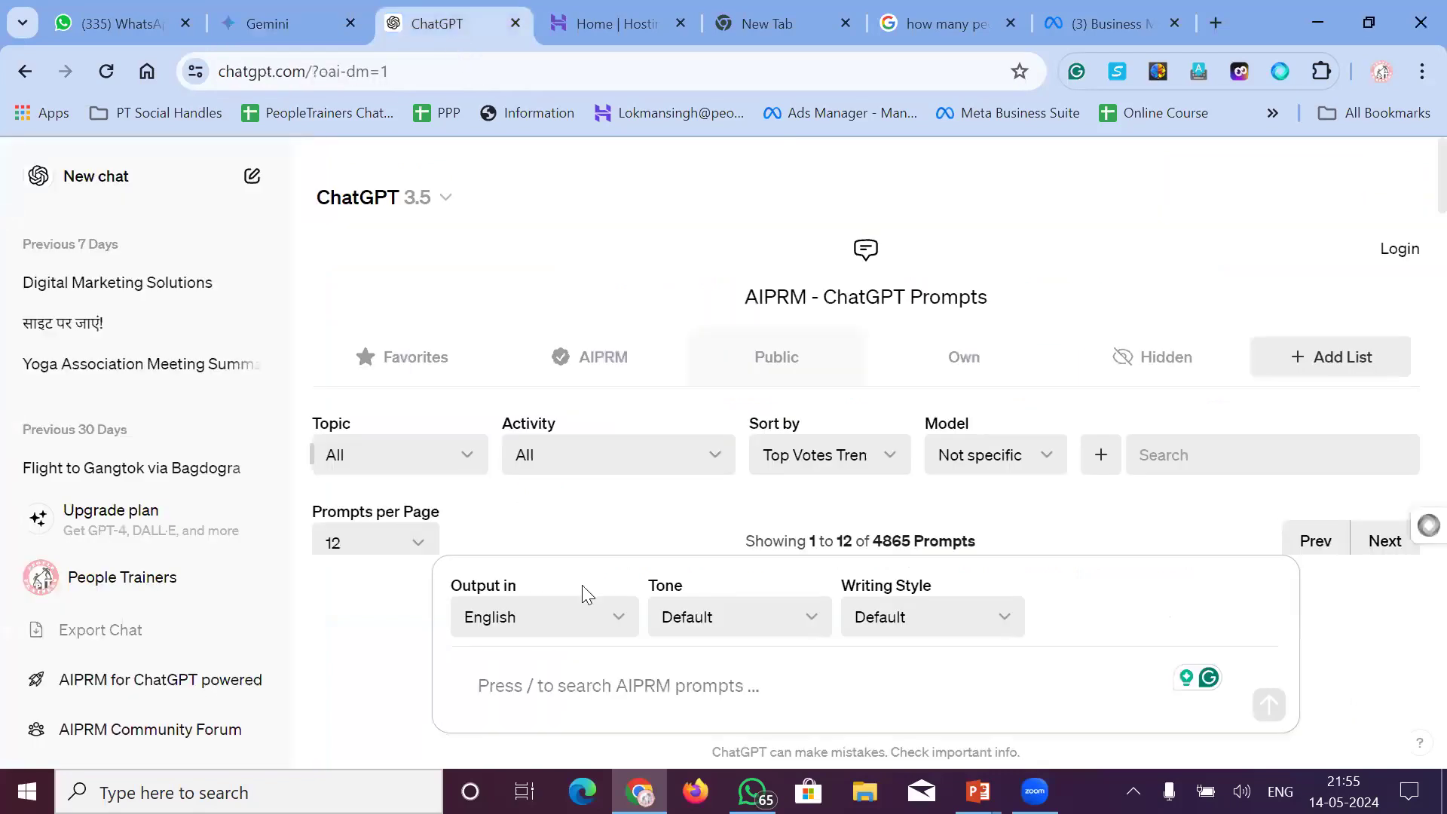
{"action": "left_click", "coordinate": [553, 688]}
{"action": "type", "text": "My name is"}
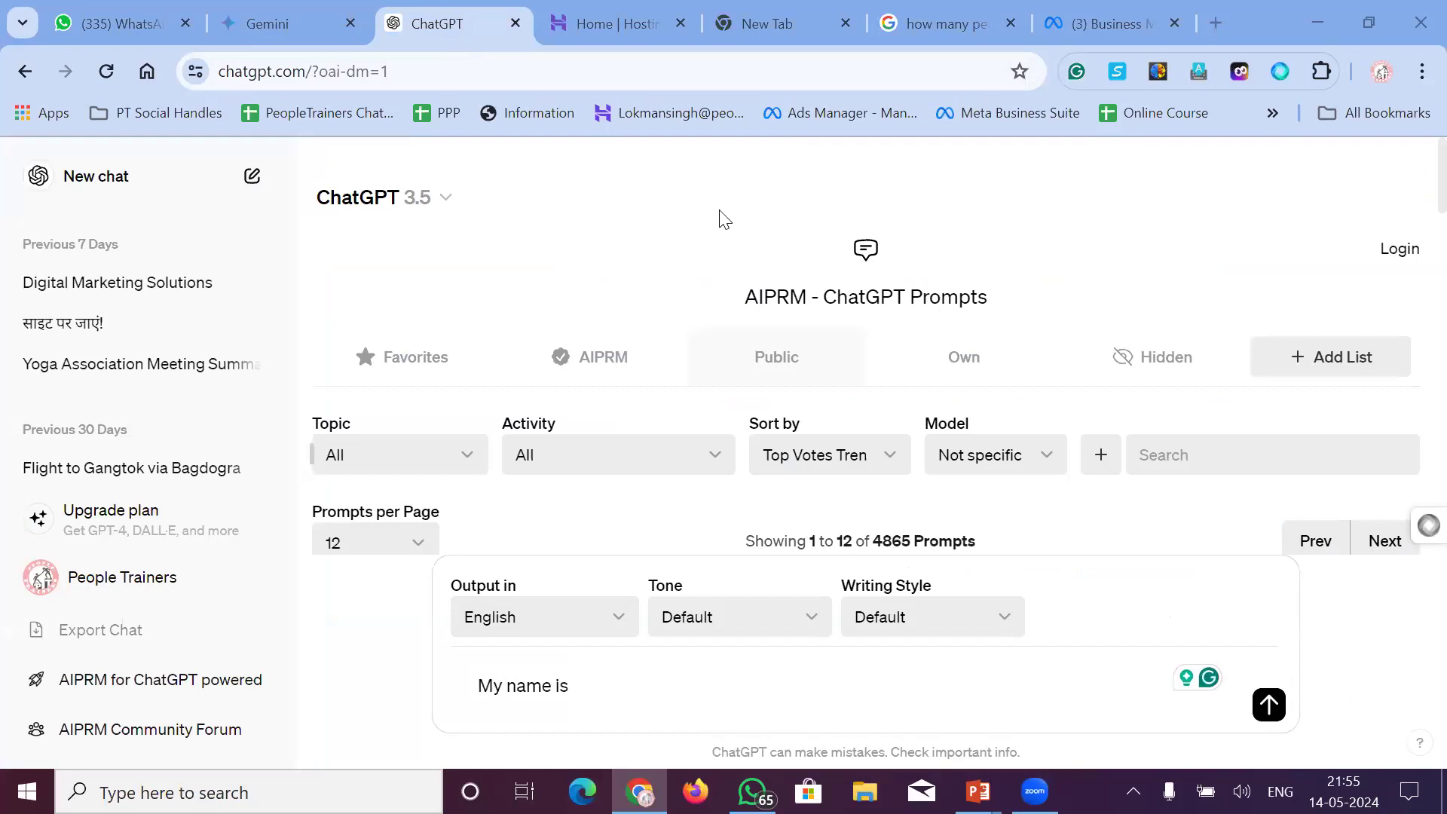
{"action": "left_click", "coordinate": [635, 685]}
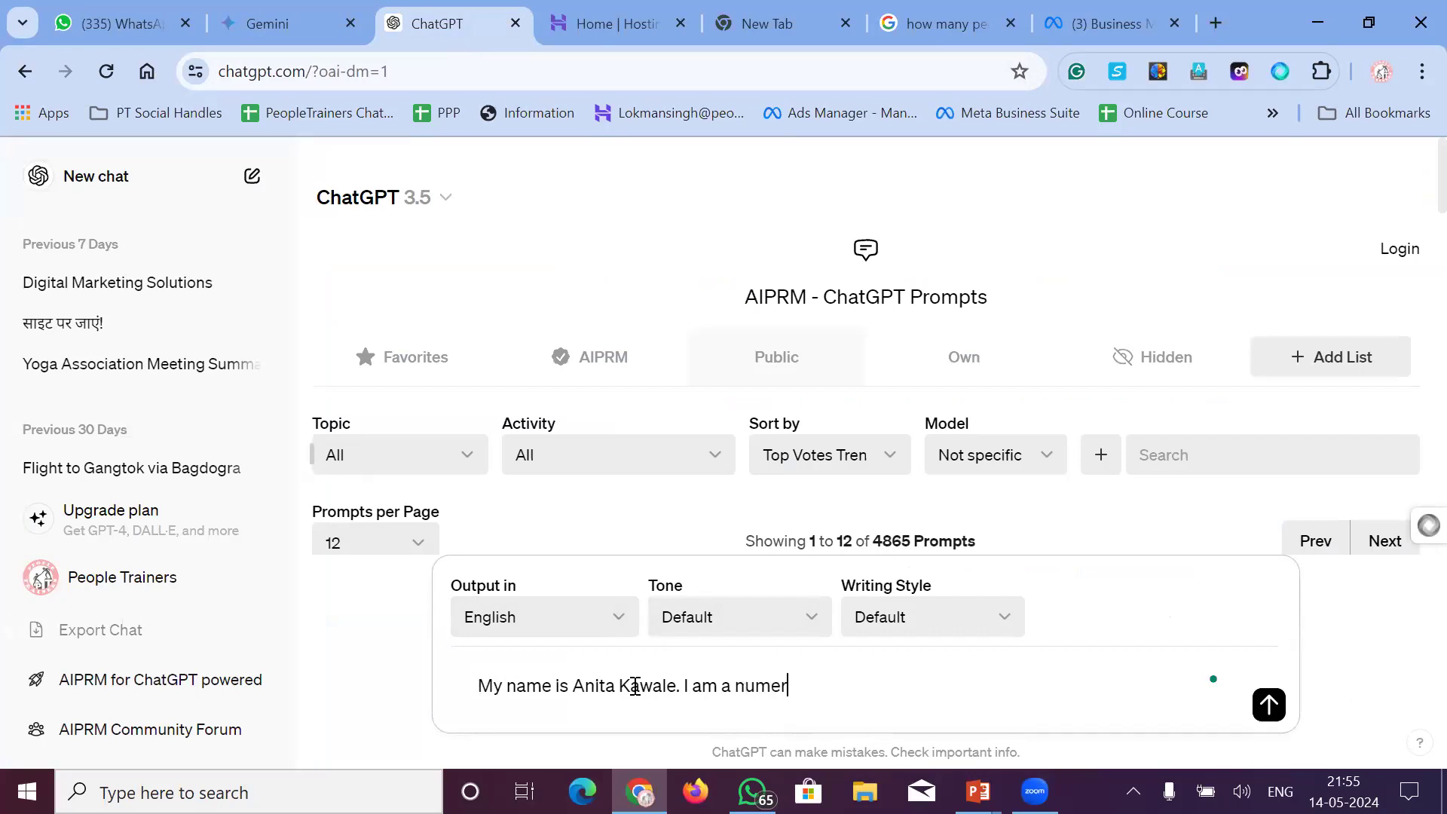
{"action": "type", "text": "ologist. I"}
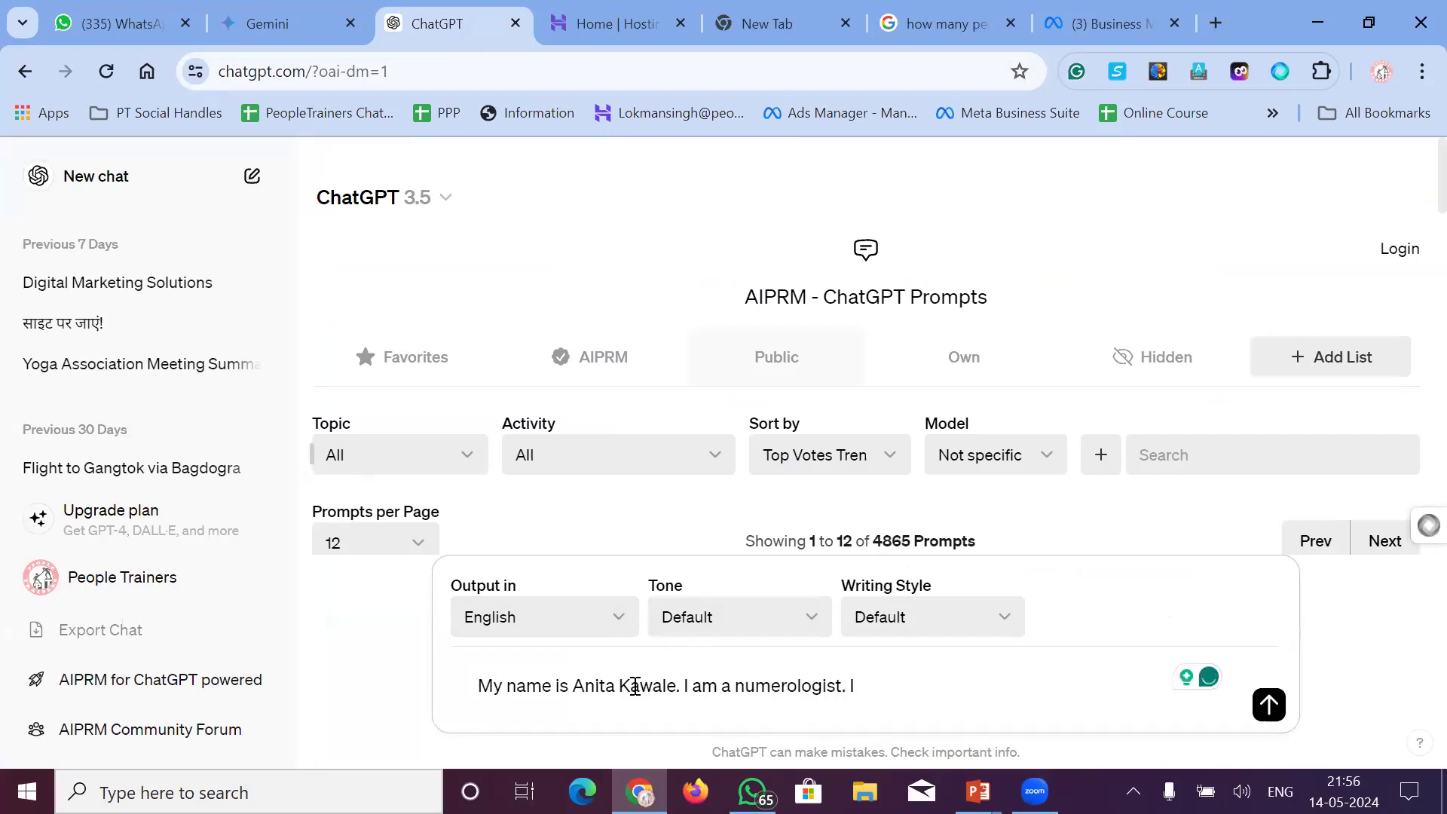
Add that they also practise astrology, tarot and vastu, asking which to promote first.
{"action": "key", "text": "BackSpace"}
{"action": "type", "text": "apart "}
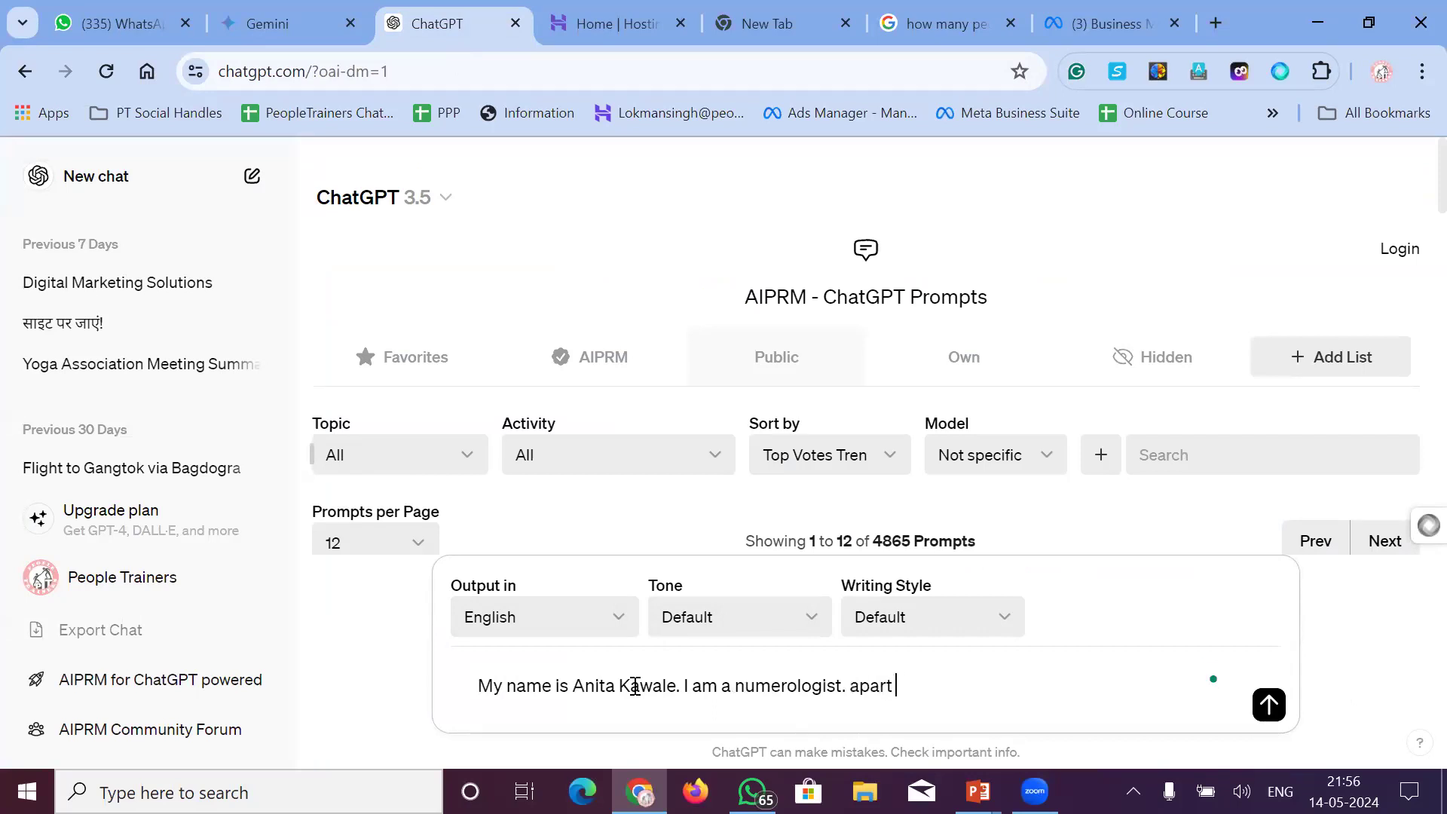
{"action": "type", "text": "from this, I do practice astrology, tarot c"}
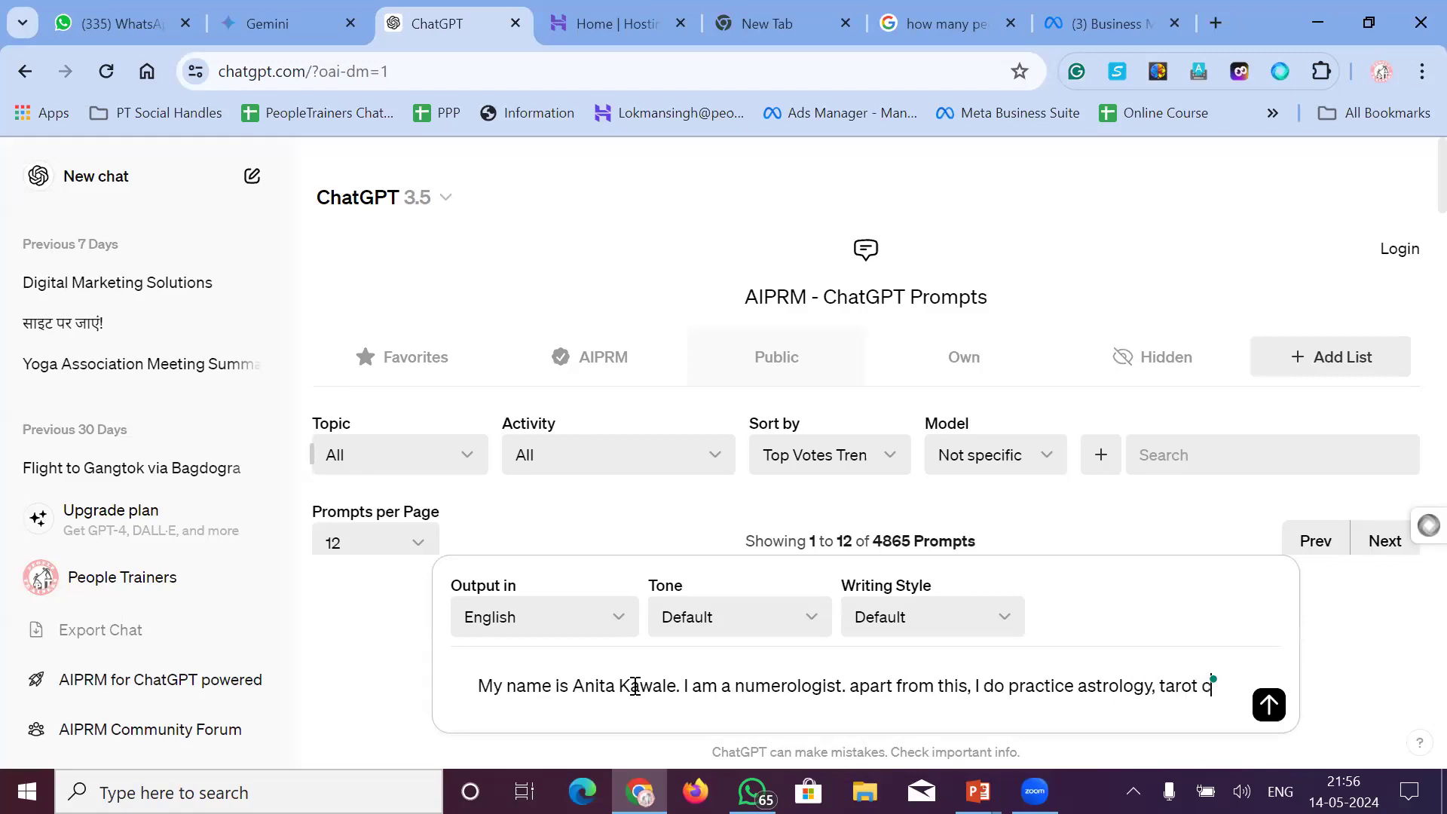
{"action": "type", "text": "ard reading and vastu. "}
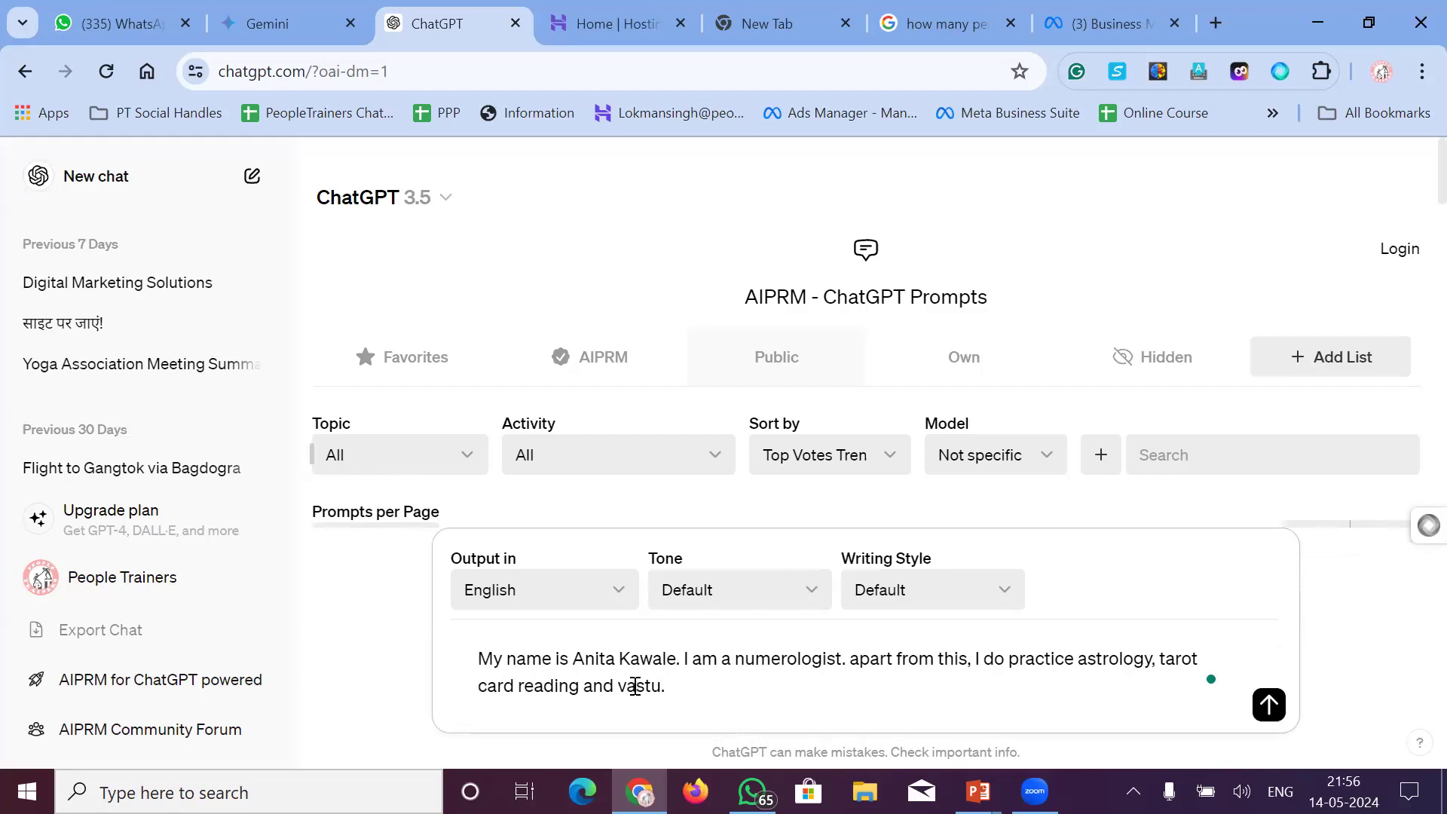
{"action": "type", "text": "I am not clear which "}
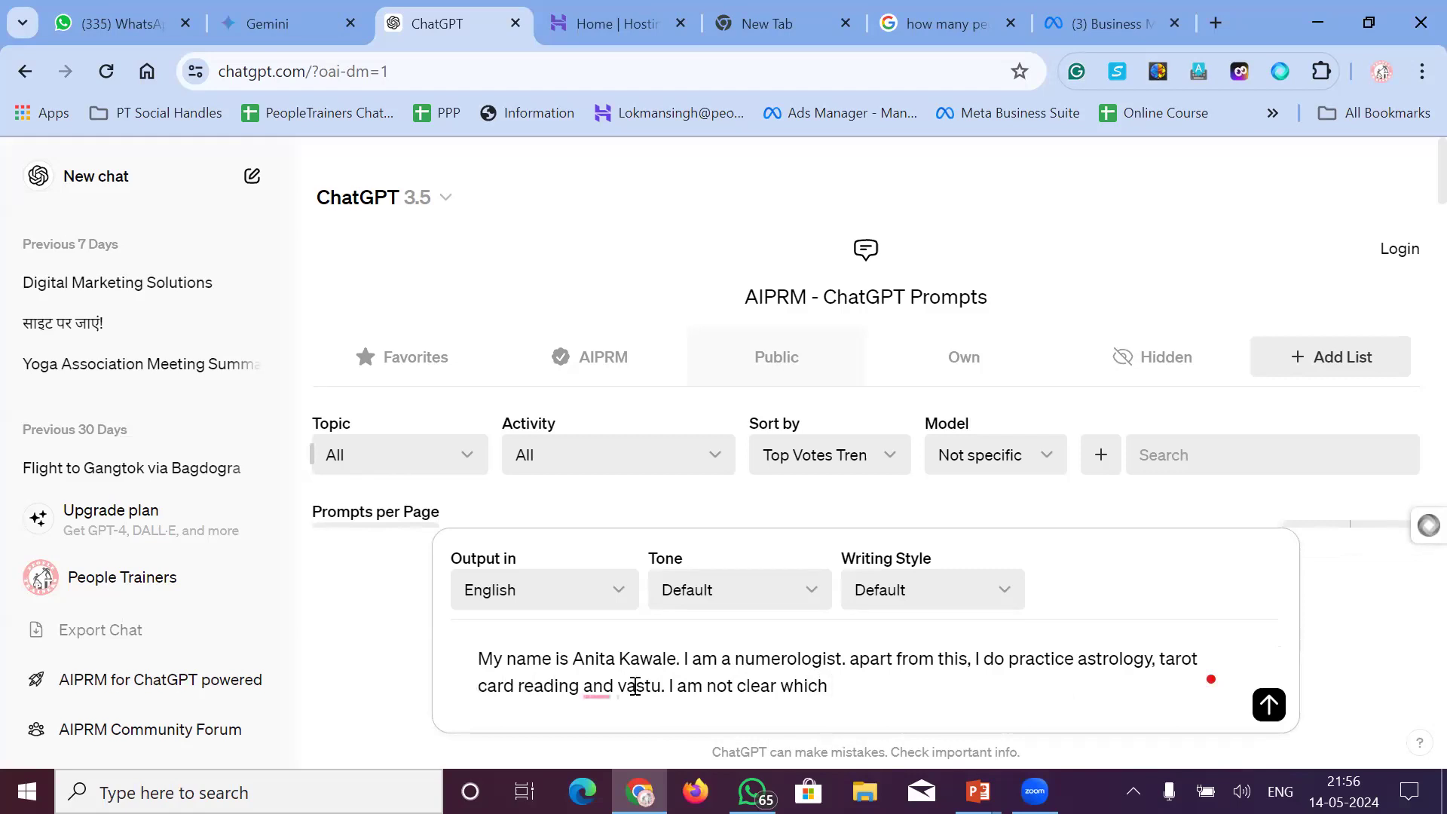
{"action": "type", "text": "topic"}
{"action": "key", "text": "BackSpace"}
{"action": "type", "text": "c is more pr"}
{"action": "type", "text": "evalent "}
{"action": "type", "text": "and demanding in t"}
{"action": "type", "text": "he market"}
{"action": "type", "text": ". Sugges"}
{"action": "key", "text": "BackSpace"}
{"action": "key", "text": "BackSpace"}
{"action": "key", "text": "BackSpace"}
{"action": "type", "text": "gest me"}
{"action": "type", "text": " which one "}
{"action": "type", "text": "should I "}
{"action": "type", "text": "opt"}
{"action": "key", "text": "BackSpace"}
{"action": "key", "text": "BackSpace"}
{"action": "key", "text": "BackSpace"}
{"action": "key", "text": "BackSpace"}
{"action": "type", "text": "choose to"}
{"action": "key", "text": "BackSpace"}
{"action": "key", "text": "BackSpace"}
{"action": "key", "text": "BackSpace"}
{"action": "type", "text": "as the "}
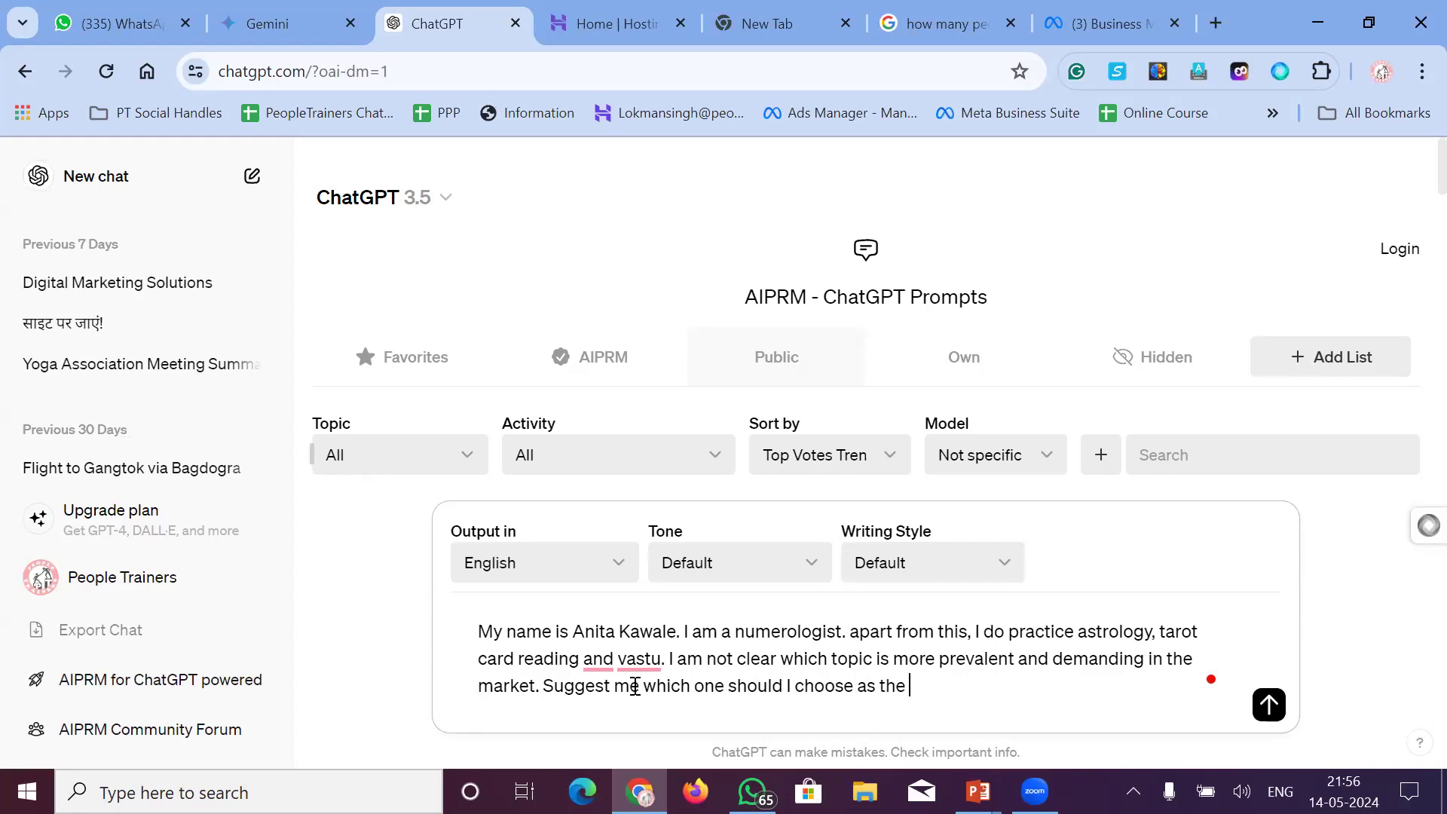
{"action": "type", "text": "first topic to promote and get"}
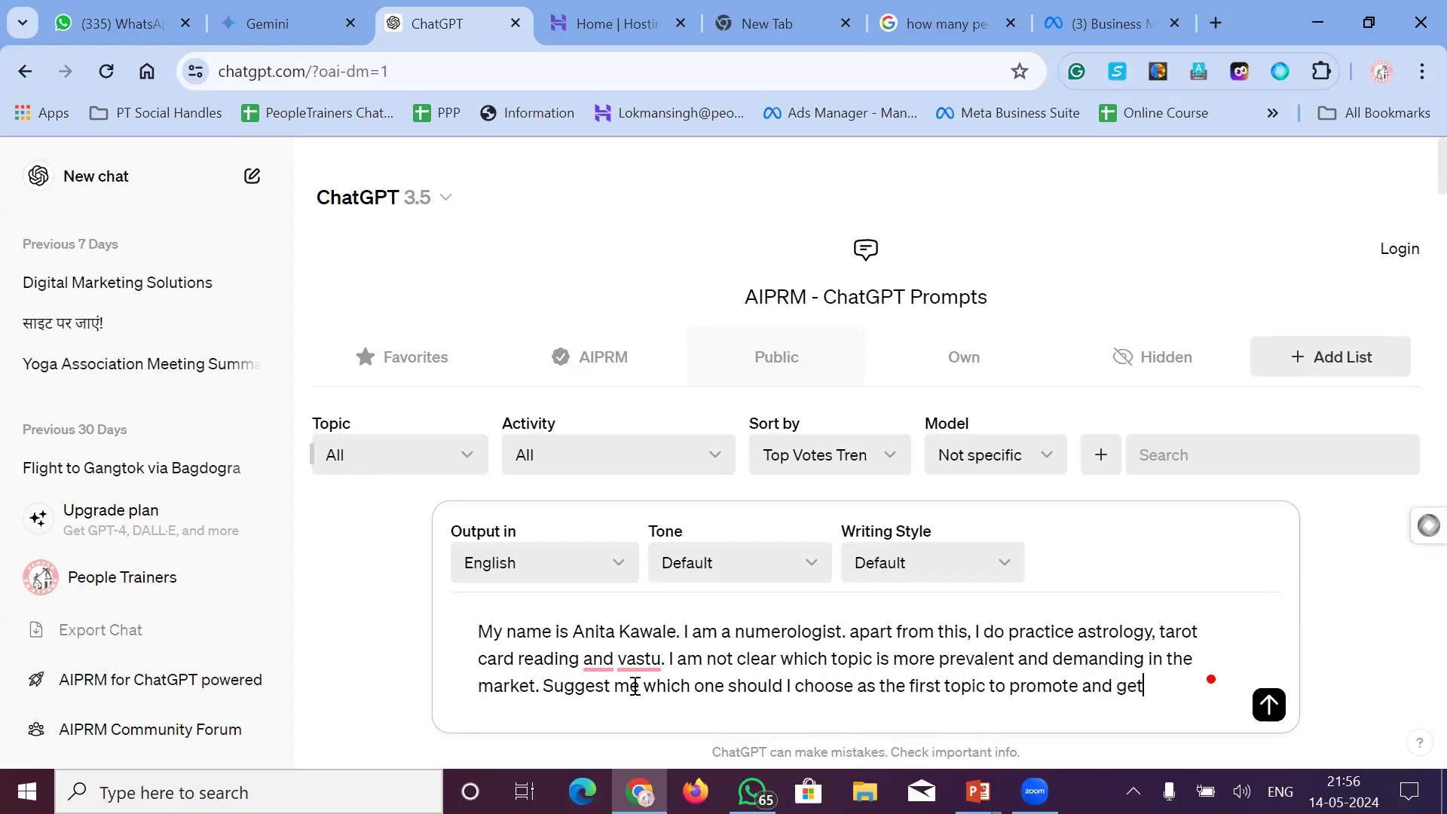
{"action": "type", "text": " more business."}
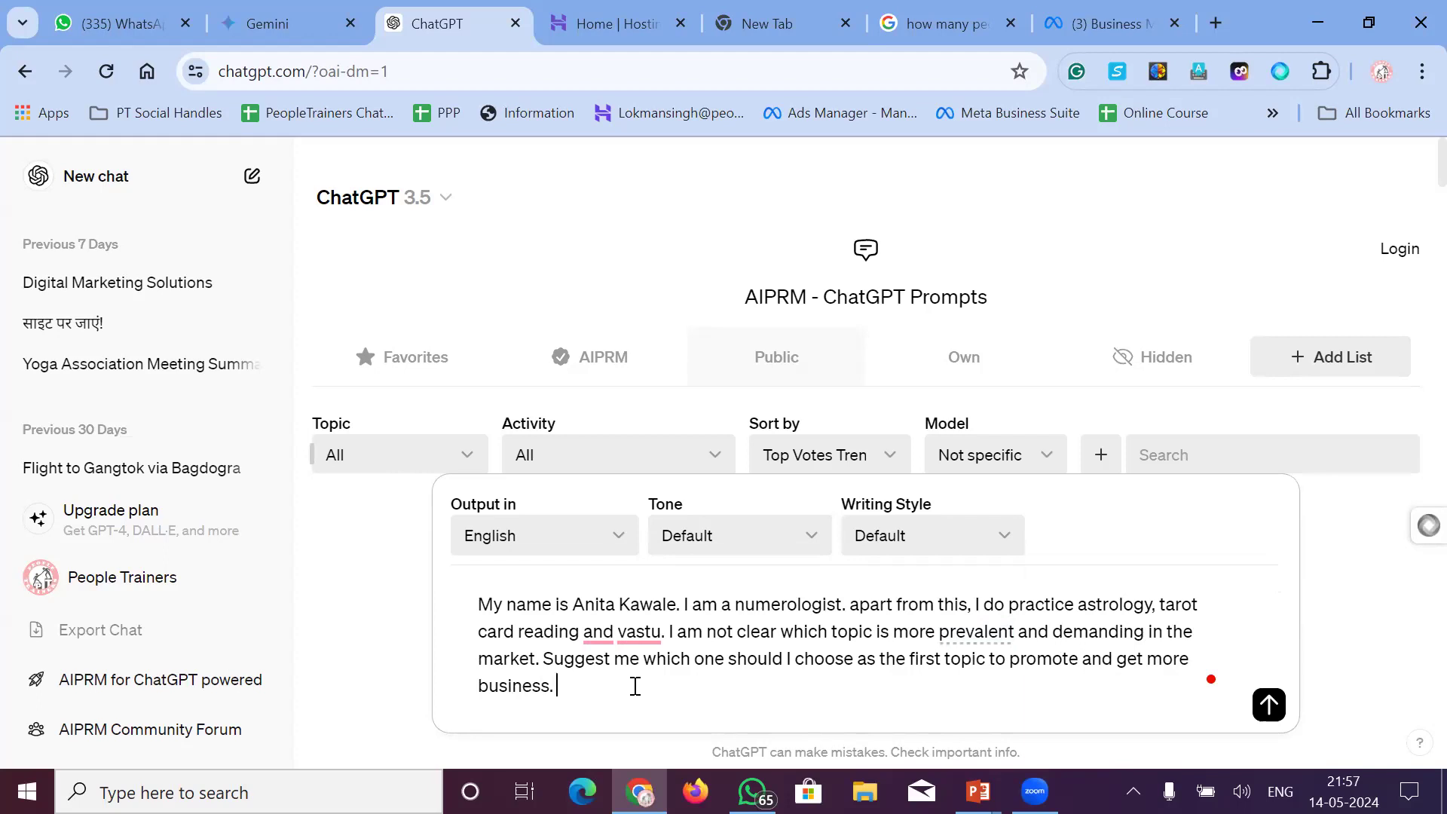
{"action": "key", "text": "Return"}
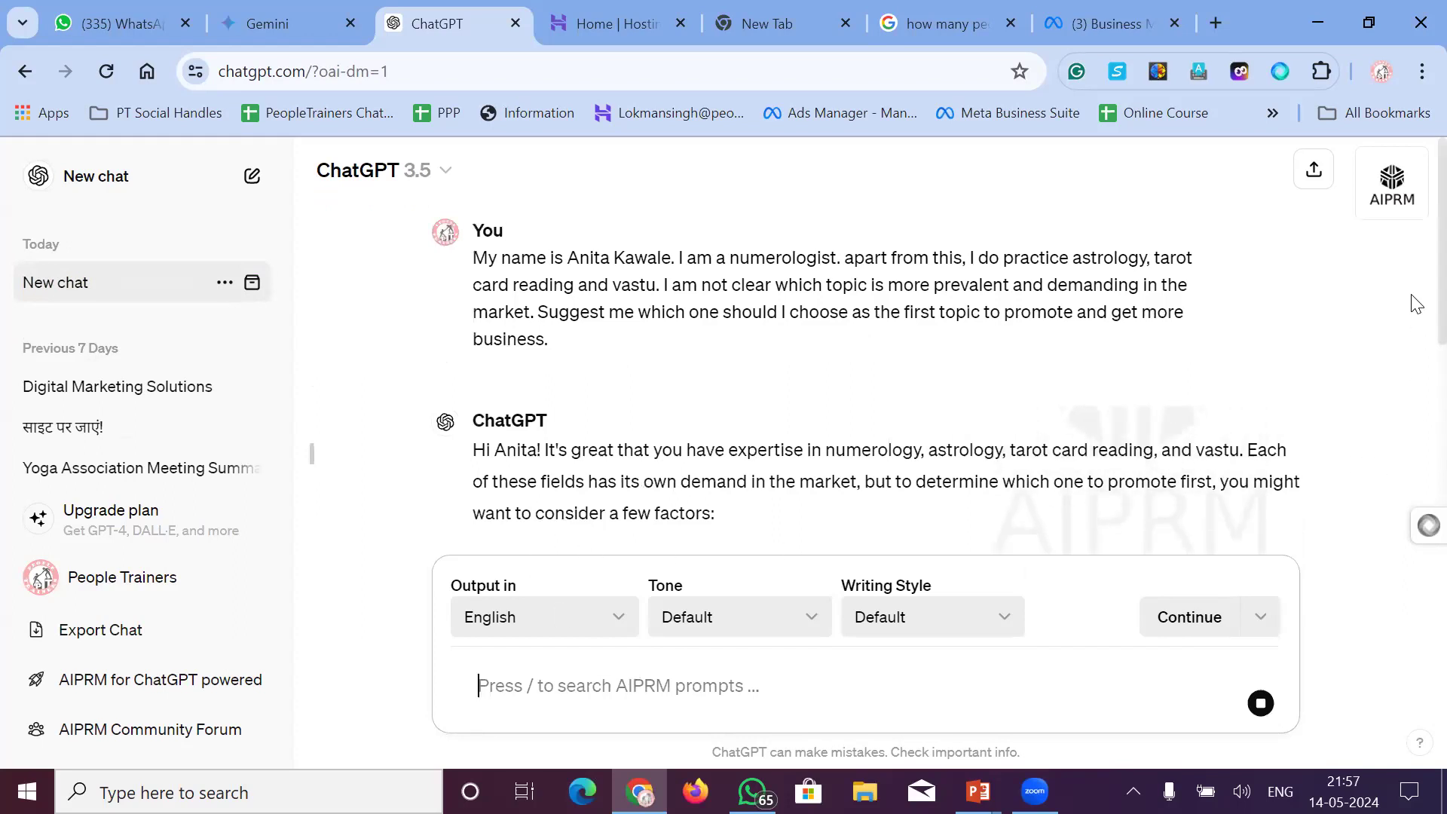
Read ChatGPT's reply weighing interest, demand, profitability and competition, suggesting astrology first.
{"action": "scroll", "coordinate": [1415, 301], "scroll_direction": "down", "scroll_amount": 6}
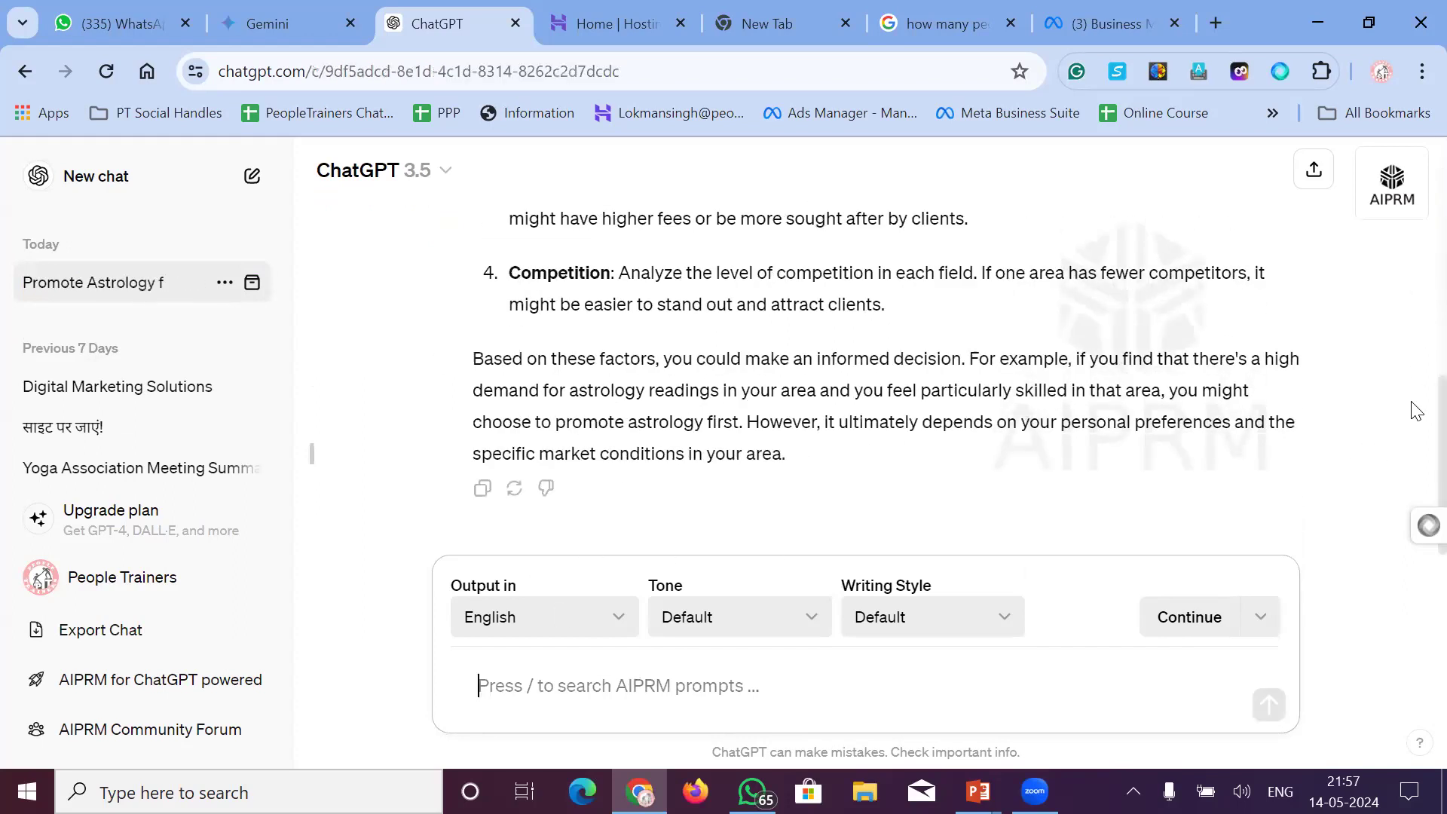
{"action": "scroll", "coordinate": [1416, 377], "scroll_direction": "up", "scroll_amount": 5}
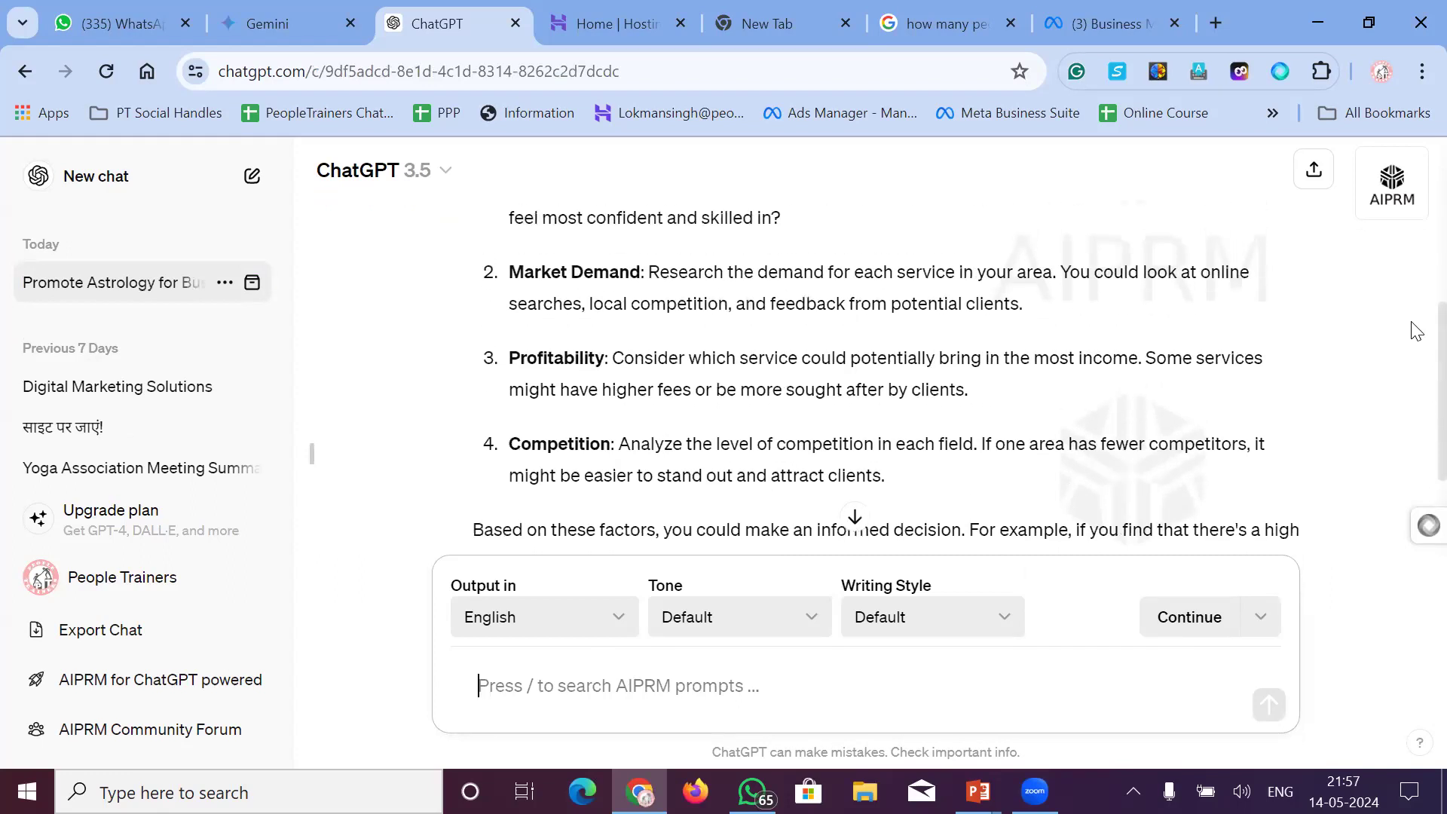
{"action": "scroll", "coordinate": [1417, 269], "scroll_direction": "down", "scroll_amount": 1}
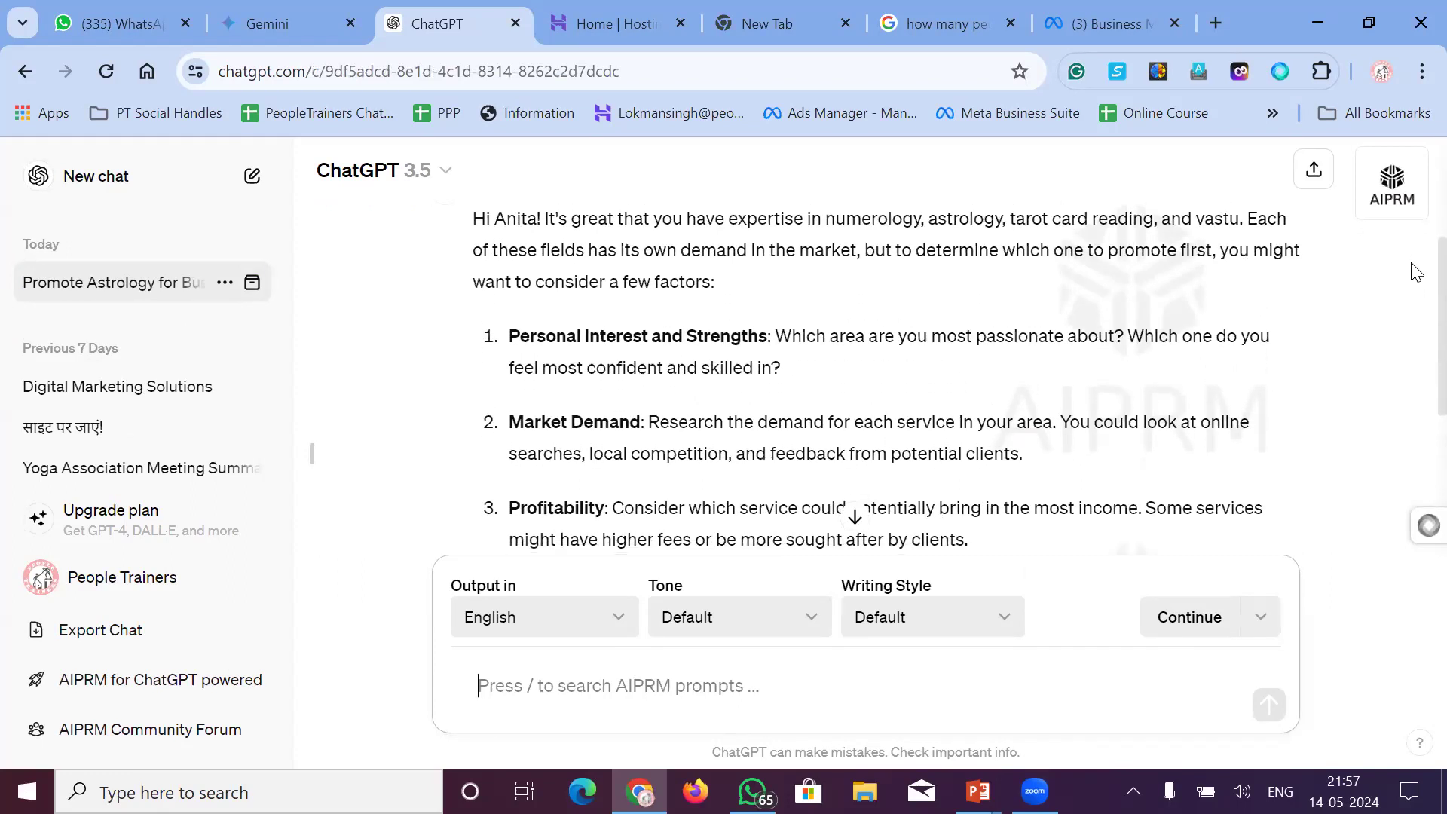
{"action": "scroll", "coordinate": [1414, 305], "scroll_direction": "down", "scroll_amount": 4}
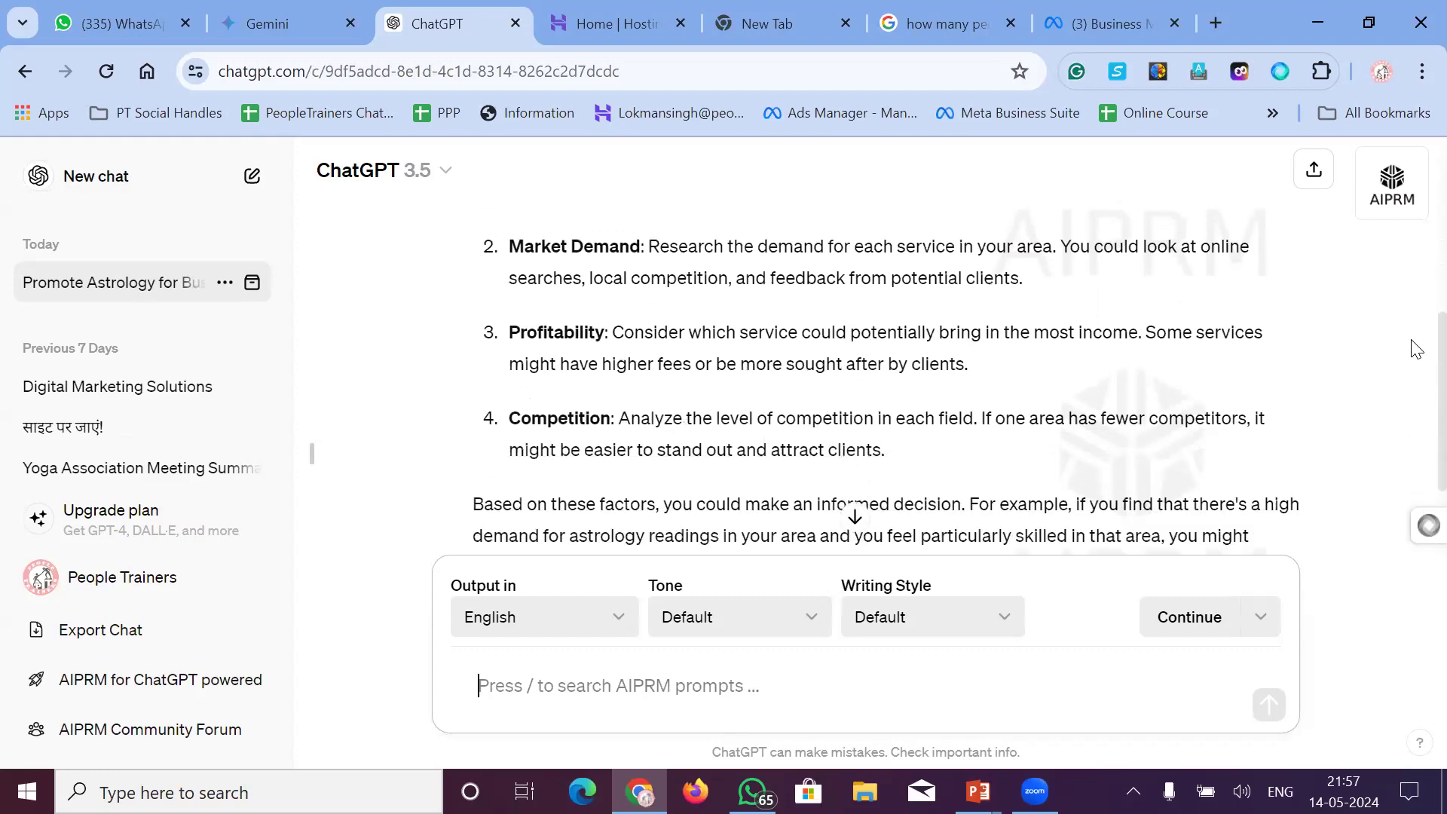
{"action": "scroll", "coordinate": [1414, 422], "scroll_direction": "down", "scroll_amount": 1}
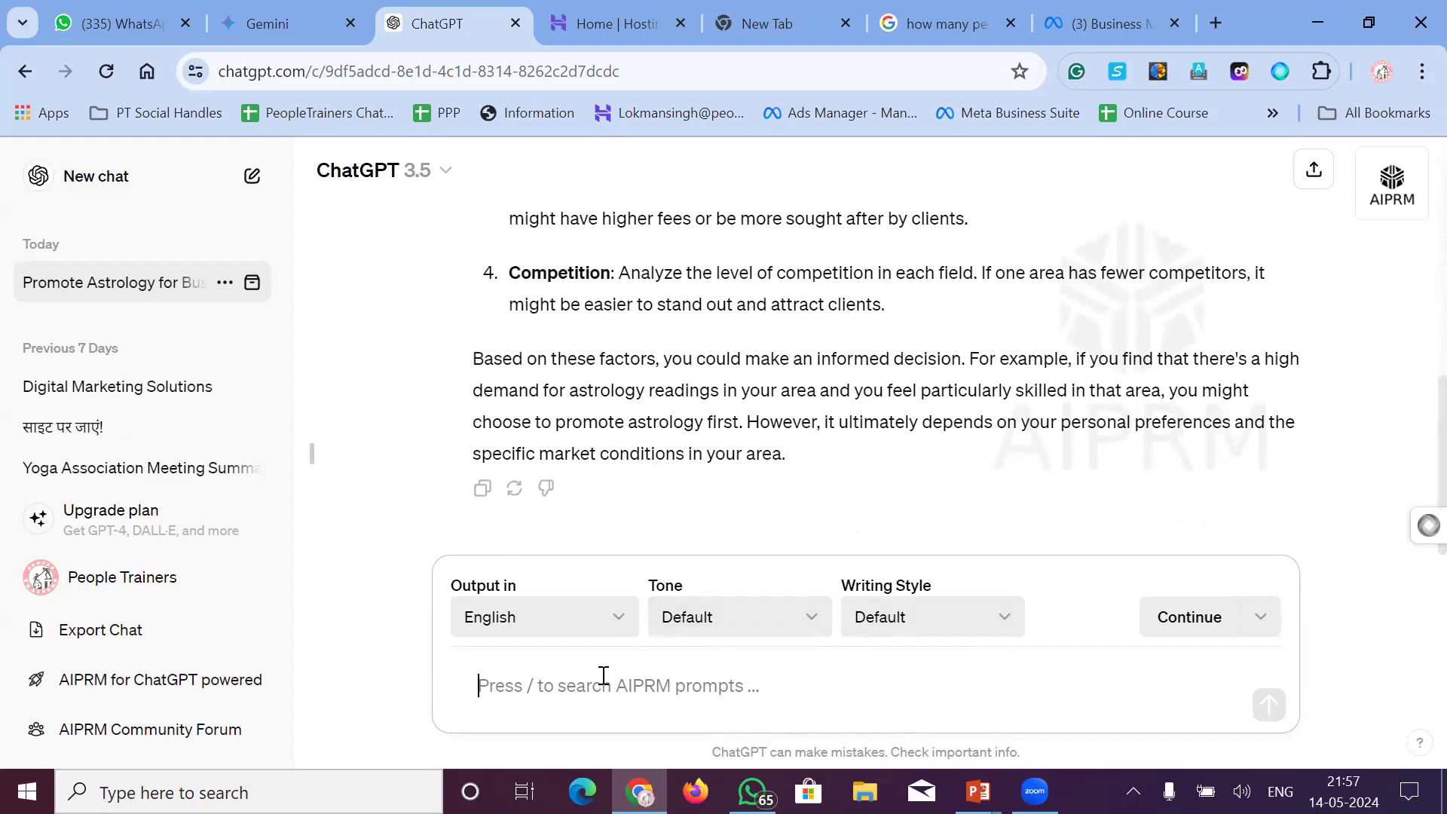
Ask ChatGPT which topic is most in demand in India based on market trends.
{"action": "type", "text": "Suggest "}
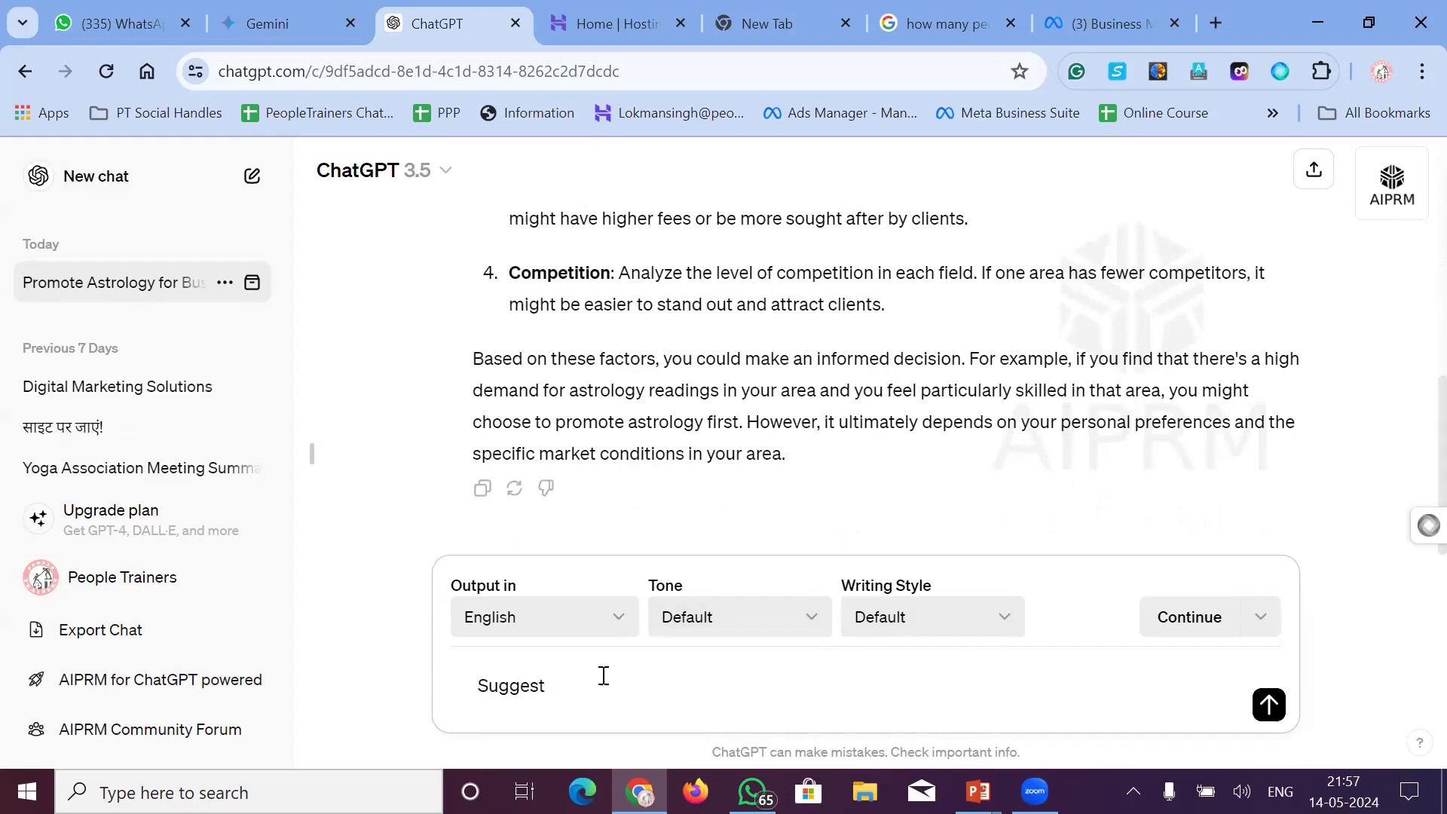
{"action": "type", "text": "me based upon market "}
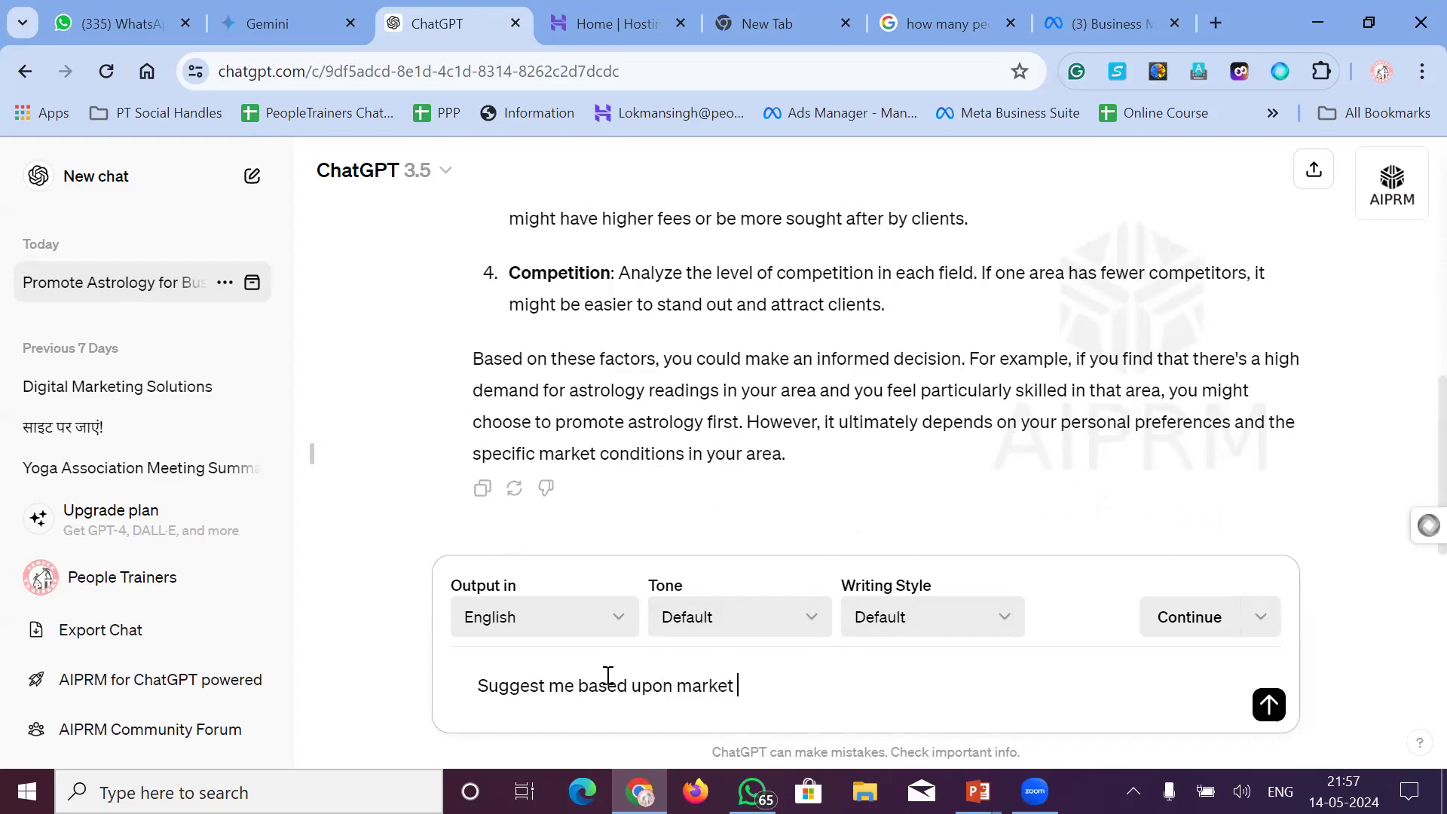
{"action": "type", "text": "trand,"}
{"action": "key", "text": "BackSpace"}
{"action": "key", "text": "BackSpace"}
{"action": "key", "text": "BackSpace"}
{"action": "type", "text": "end, which one"}
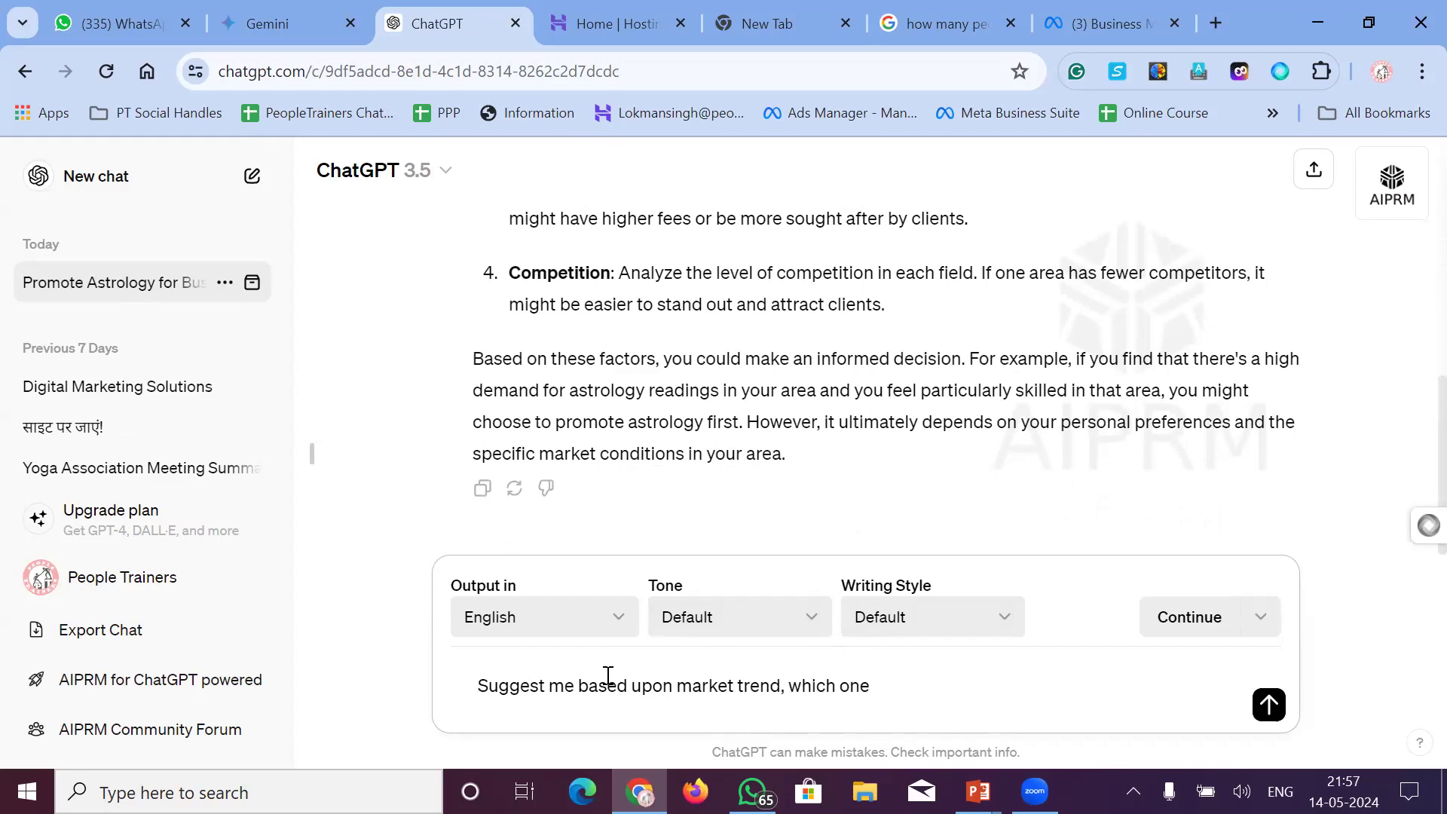
{"action": "type", "text": " topic is more dema"}
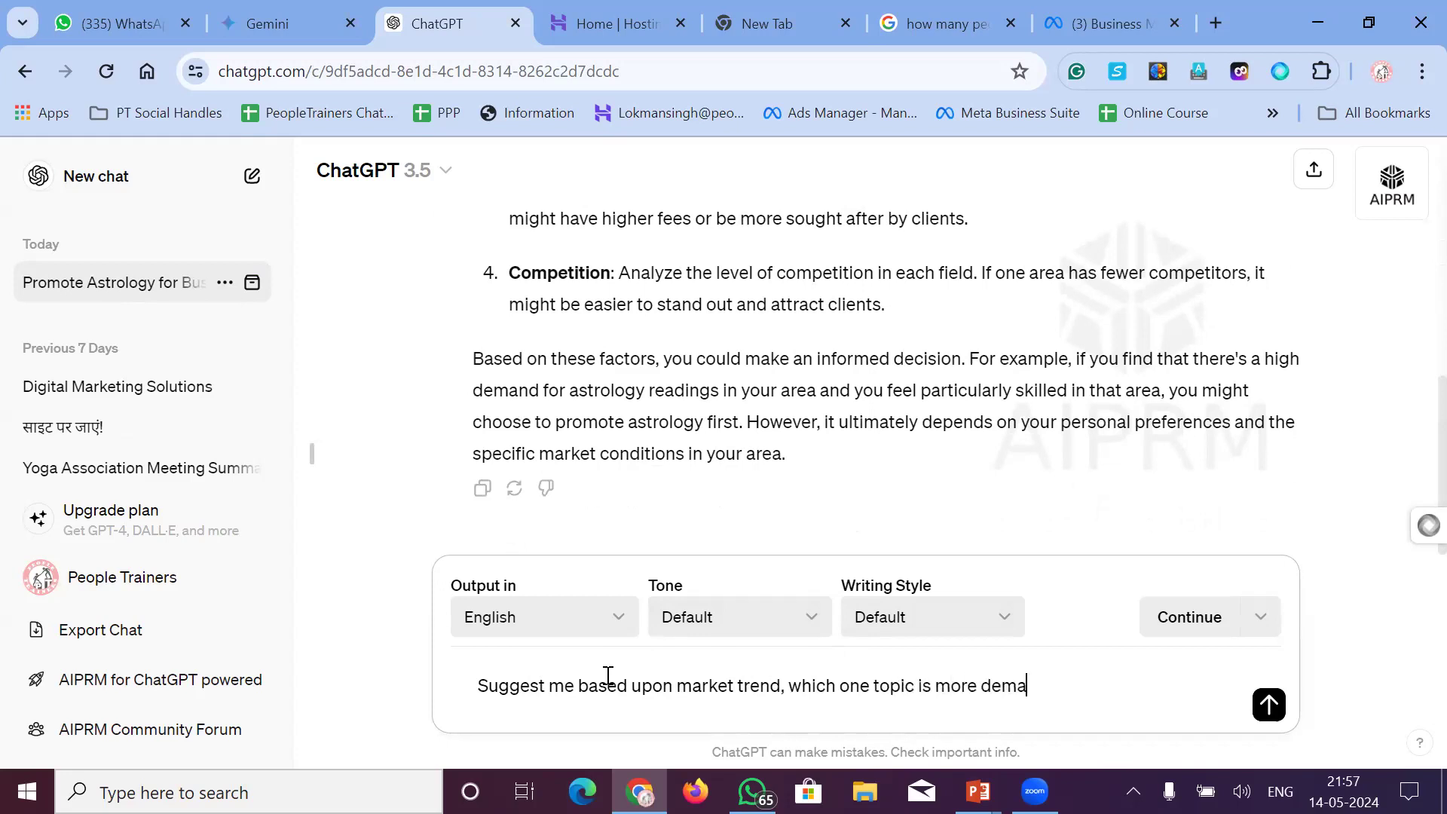
{"action": "type", "text": "nding win"}
{"action": "key", "text": "BackSpace"}
{"action": "key", "text": "BackSpace"}
{"action": "key", "text": "BackSpace"}
{"action": "key", "text": "BackSpace"}
{"action": "type", "text": "in dina"}
{"action": "key", "text": "BackSpace"}
{"action": "key", "text": "BackSpace"}
{"action": "key", "text": "BackSpace"}
{"action": "key", "text": "BackSpace"}
{"action": "type", "text": "inadi"}
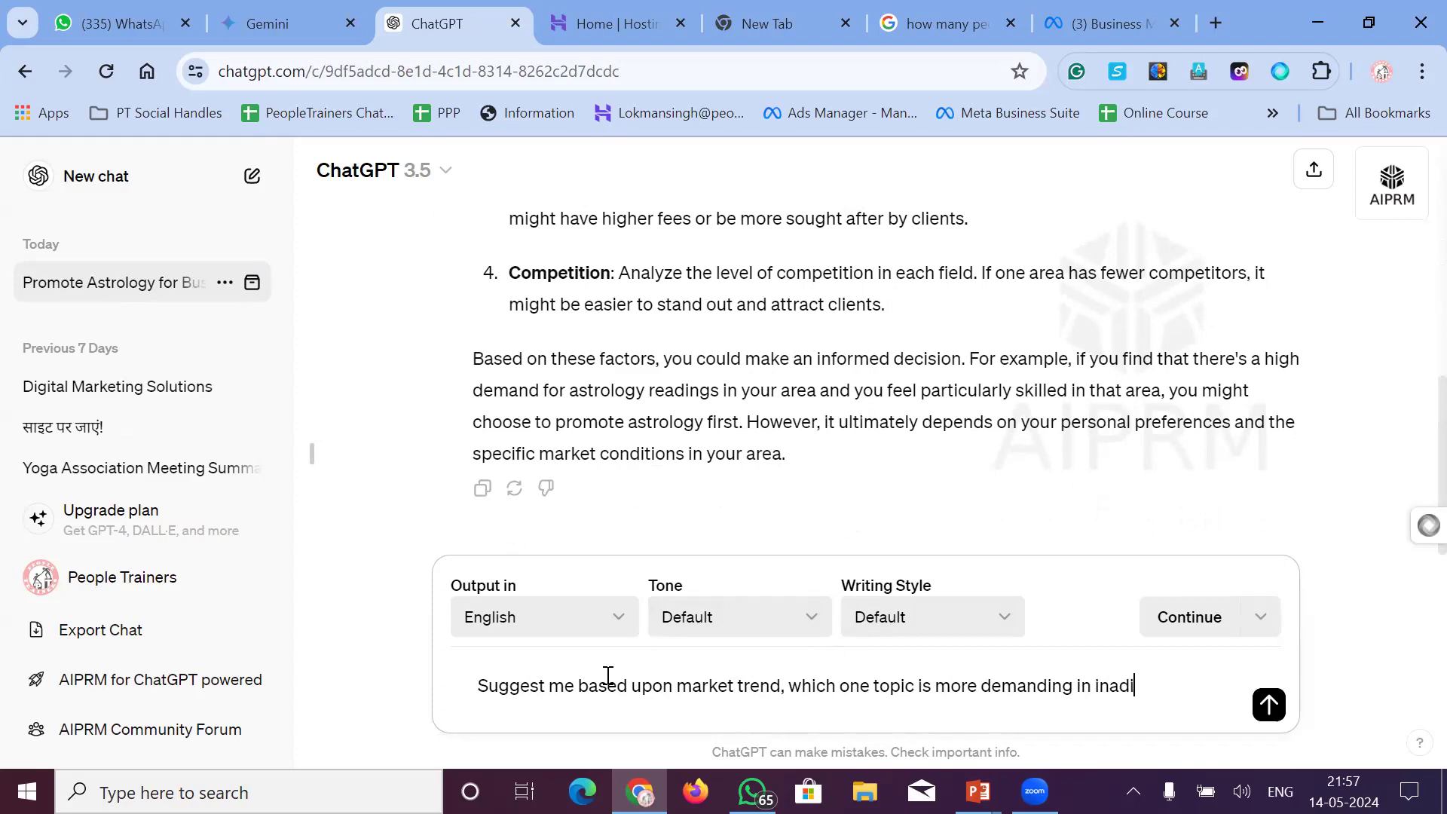
{"action": "key", "text": "BackSpace"}
{"action": "key", "text": "BackSpace"}
{"action": "key", "text": "BackSpace"}
{"action": "type", "text": "ndia"}
{"action": "key", "text": "Return"}
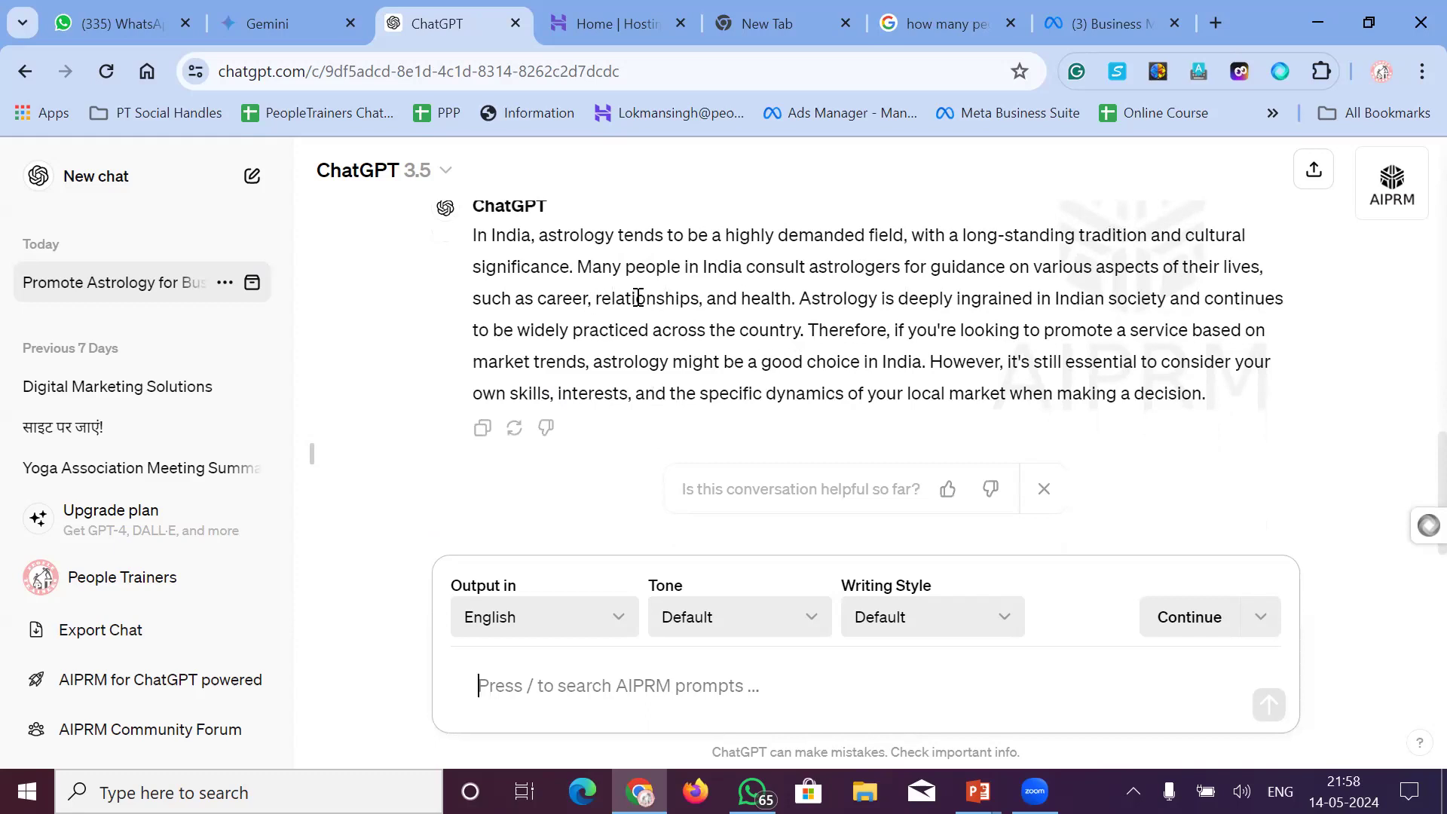
Highlight passages of ChatGPT's India astrology answer while reading, then return to the slideshow.
{"action": "mouse_move", "coordinate": [795, 300]}
{"action": "left_mouse_down"}
{"action": "mouse_move", "coordinate": [636, 329]}
{"action": "mouse_move", "coordinate": [544, 305]}
{"action": "left_mouse_up"}
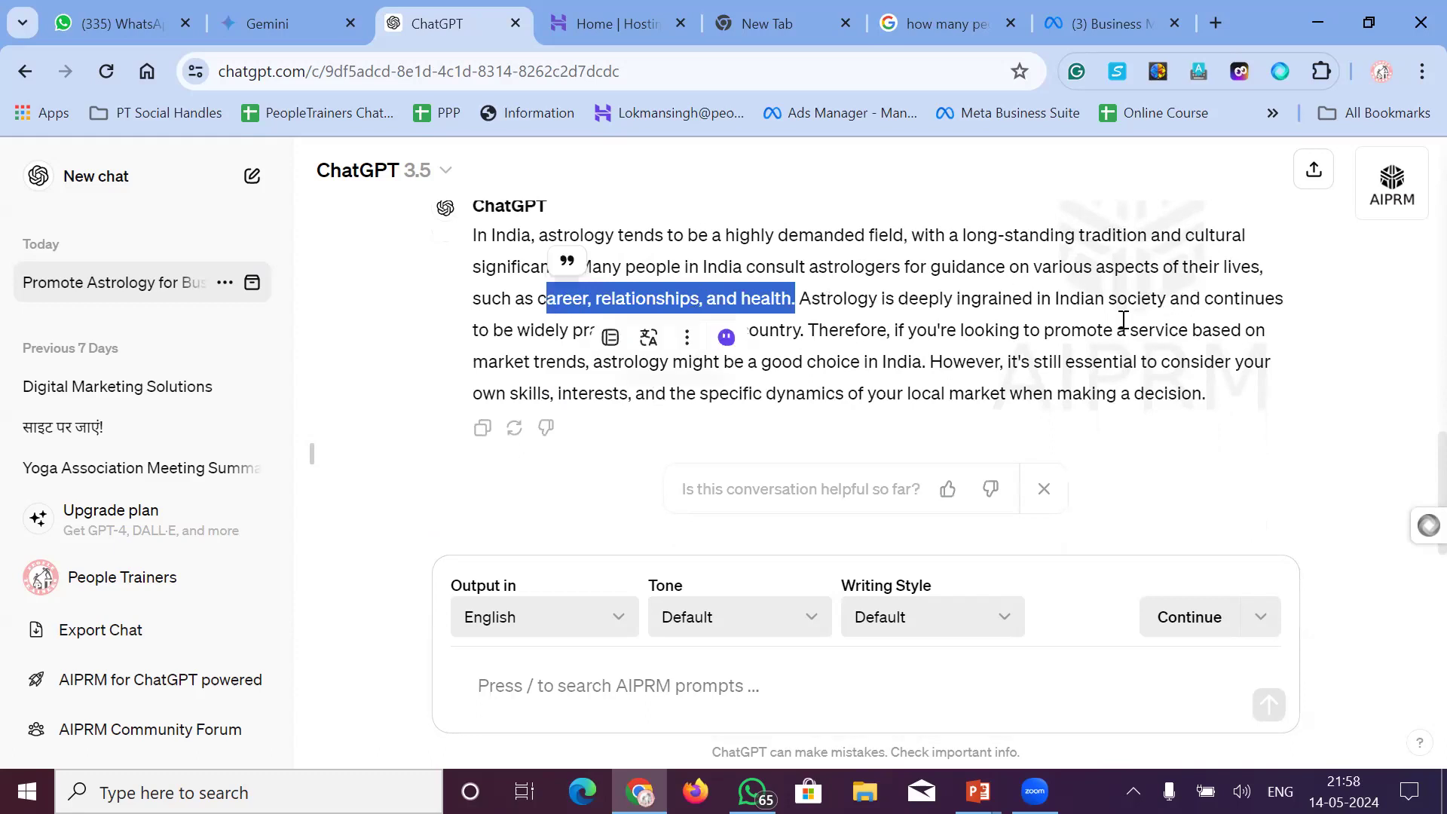
{"action": "left_click", "coordinate": [1052, 336]}
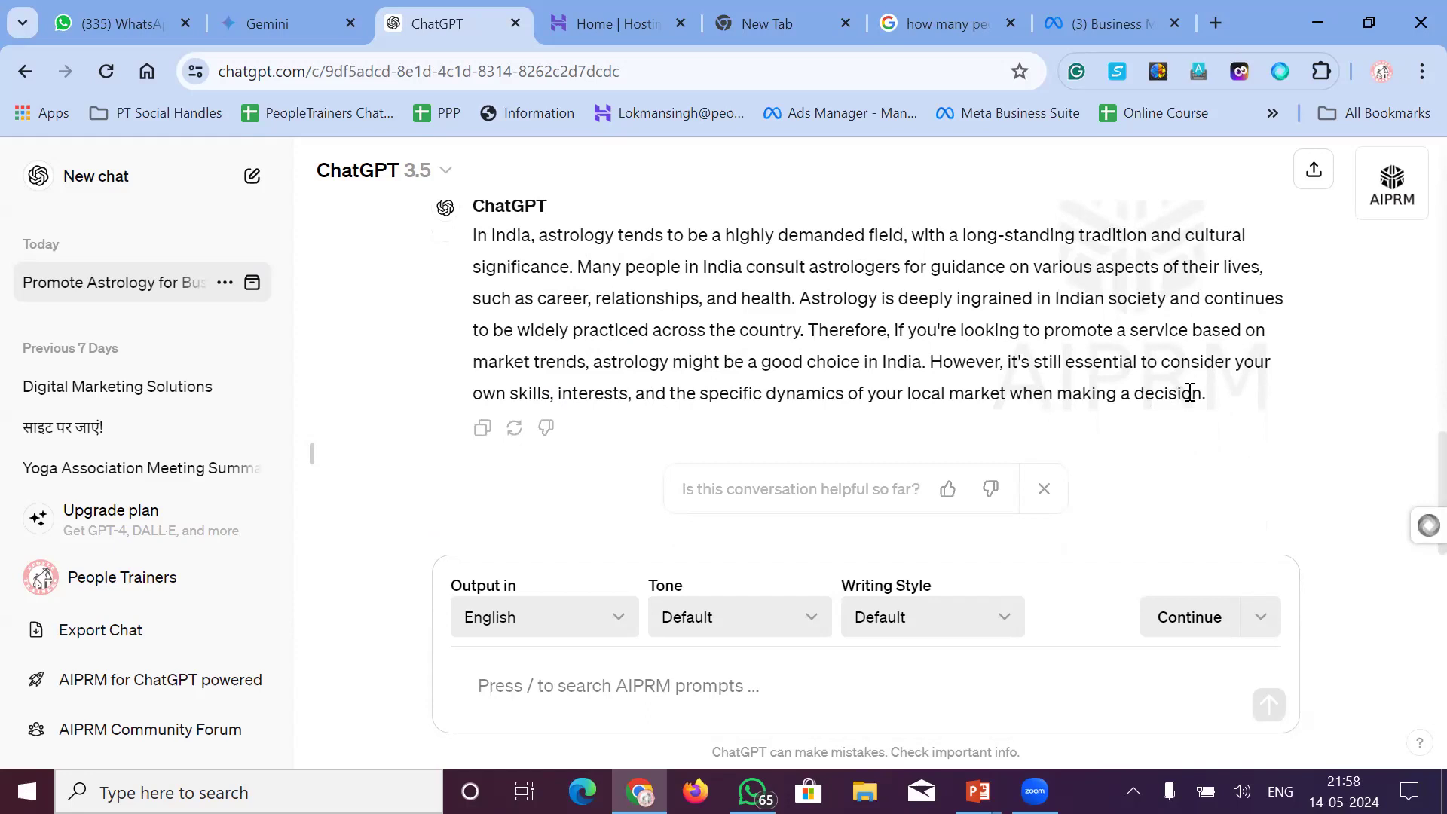
{"action": "left_click_drag", "start_coordinate": [1204, 393], "coordinate": [468, 245]}
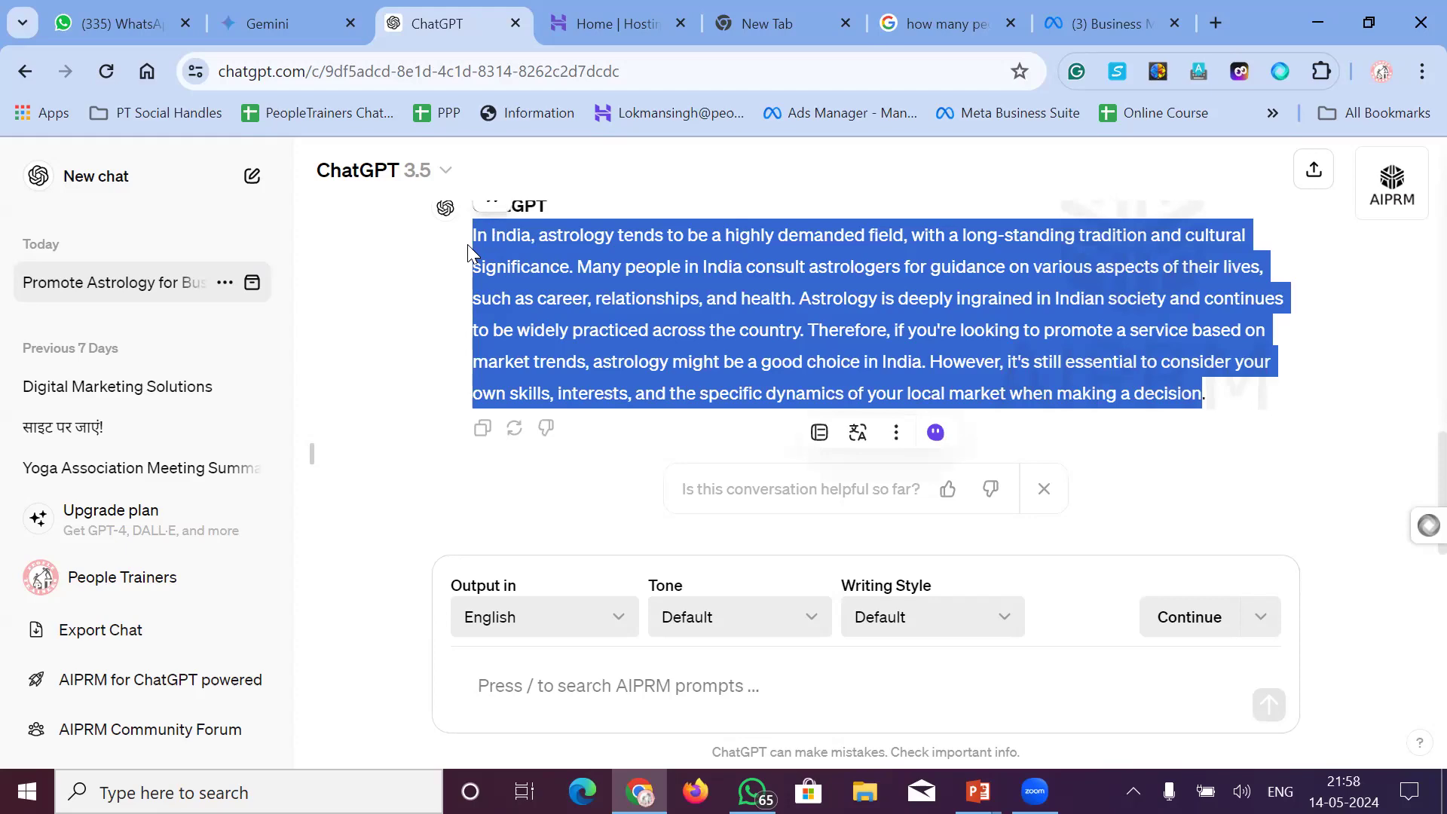
{"action": "key", "text": "alt+Tab"}
{"action": "key", "text": "Tab"}
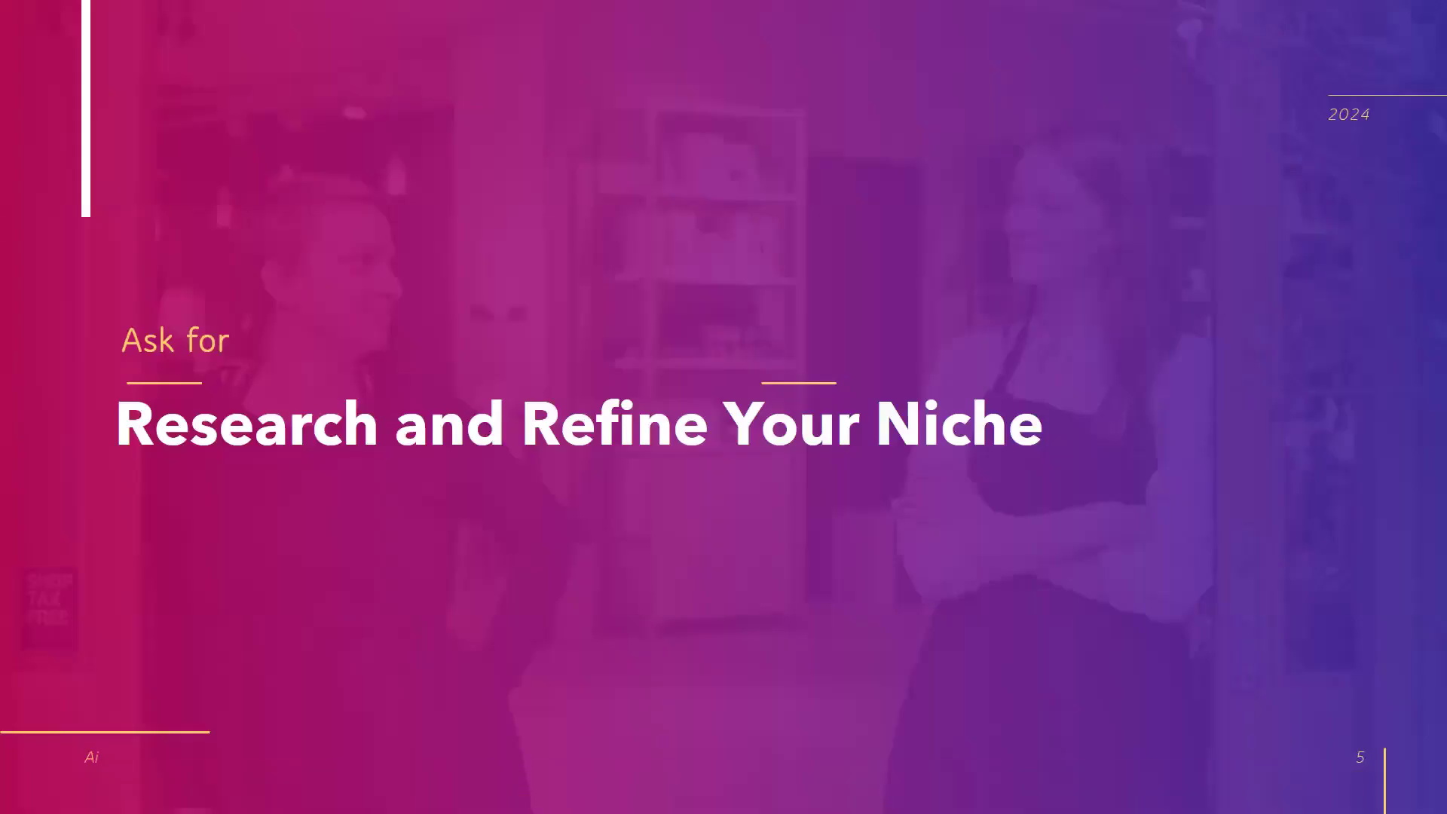
Advance the slideshow to slide 6, Identify your Audience to Target, and return to ChatGPT.
{"action": "key", "text": "Right"}
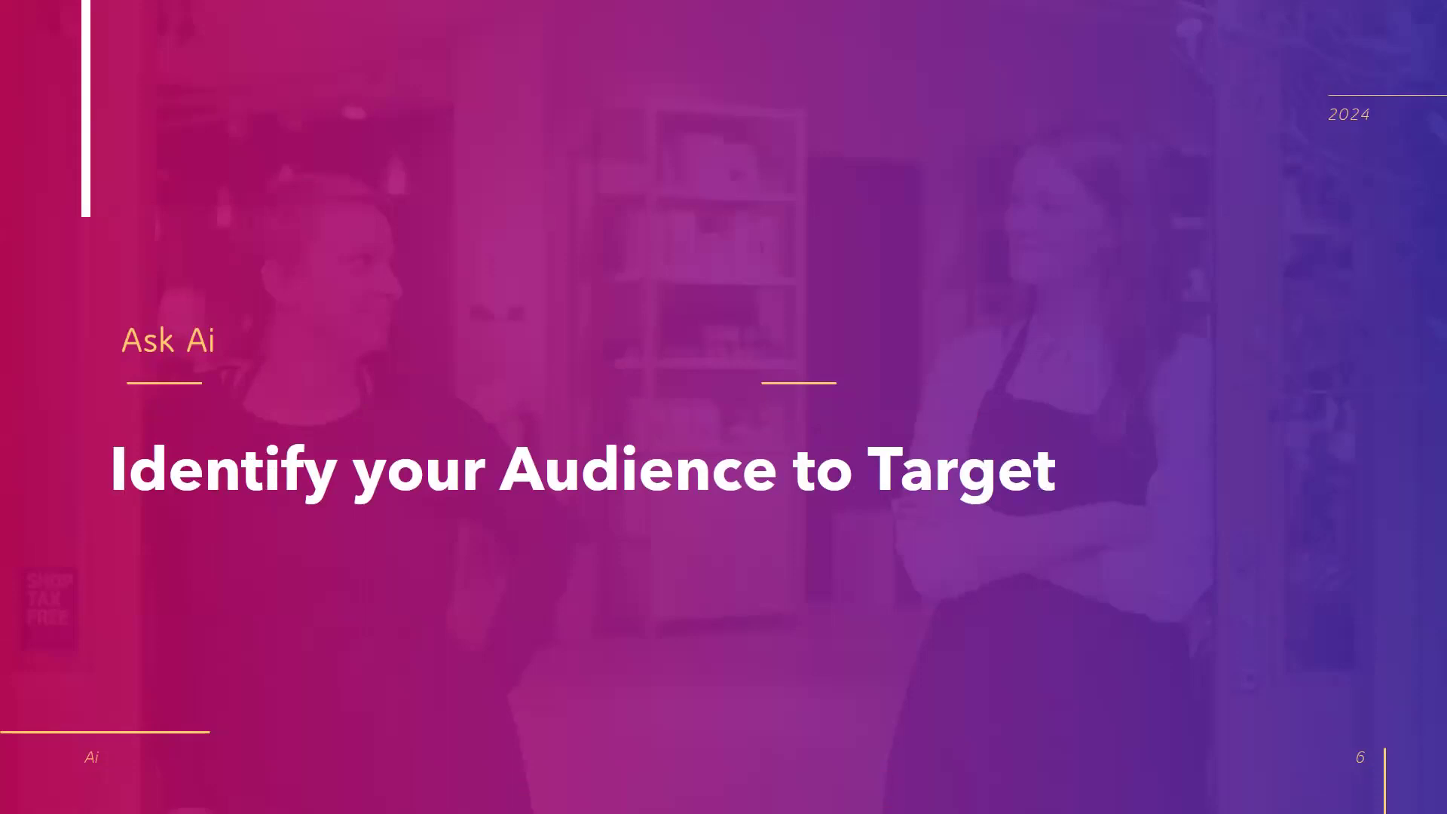
{"action": "key", "text": "alt+Tab"}
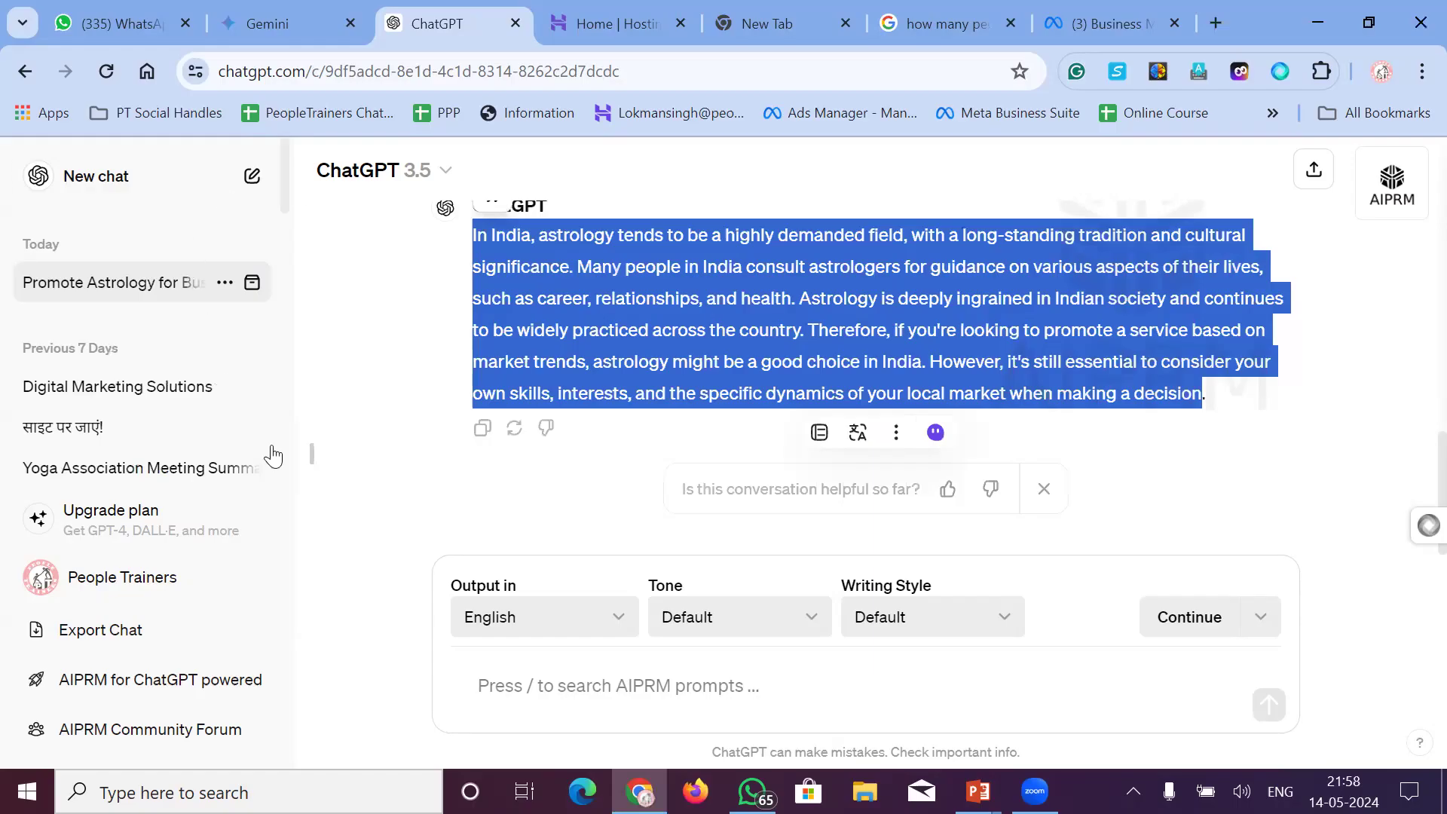
Ask ChatGPT for the right target audience by profession, age, gender, demography, interest and behaviour.
{"action": "left_click", "coordinate": [548, 688]}
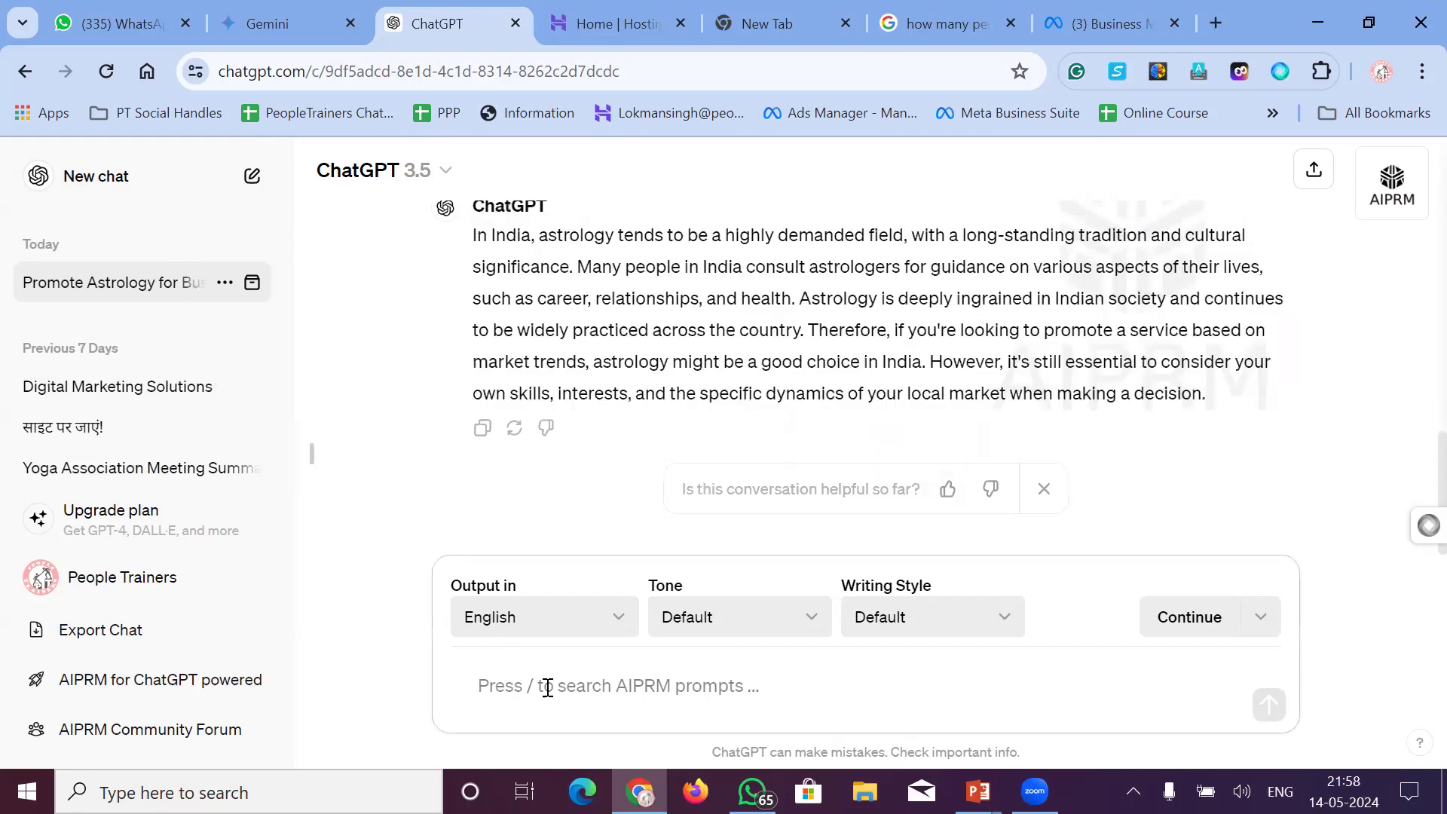
{"action": "type", "text": "Write the"}
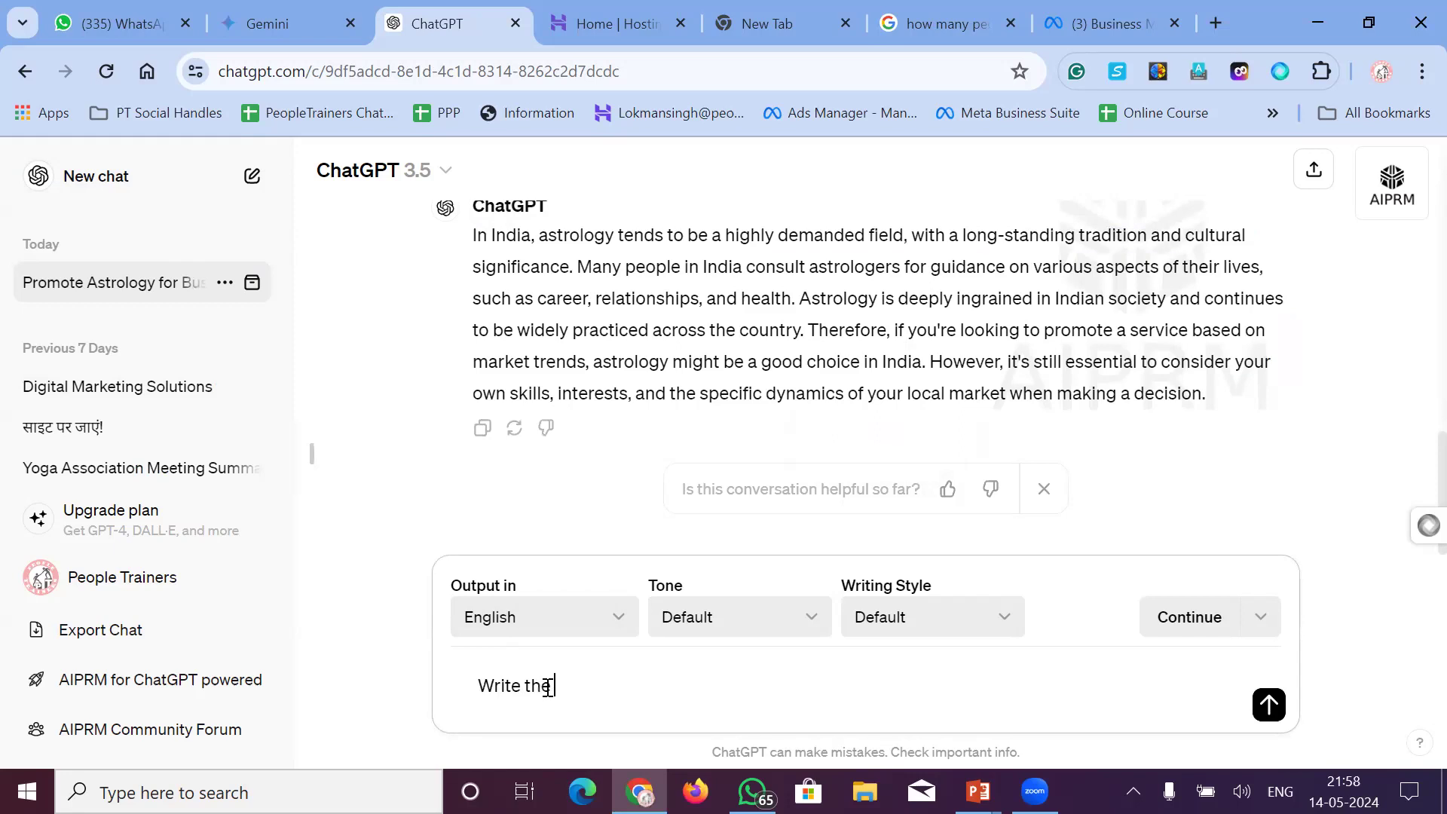
{"action": "type", "text": " right audienc"}
{"action": "type", "text": "to targe"}
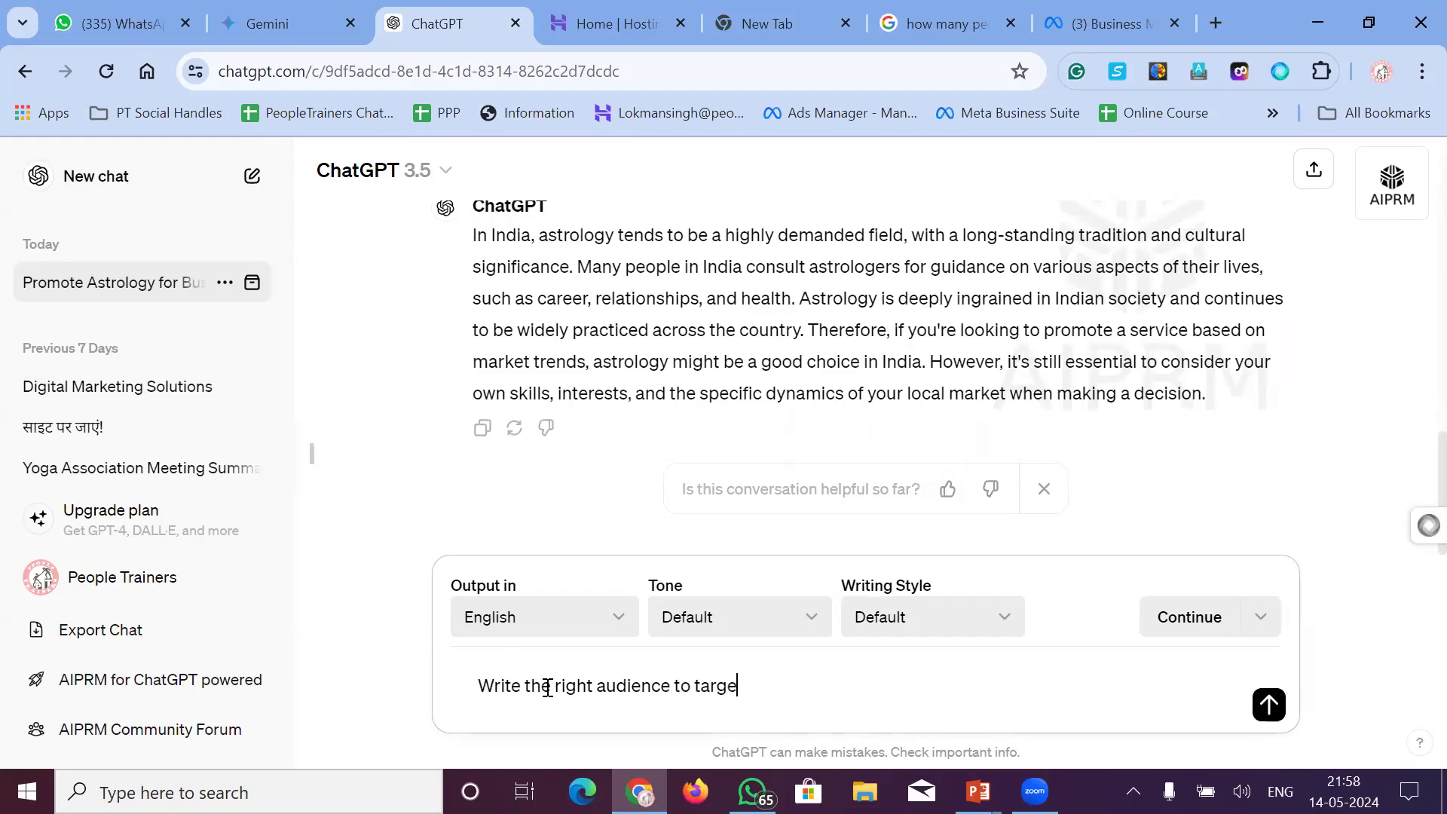
{"action": "type", "text": "t. Give the cater"}
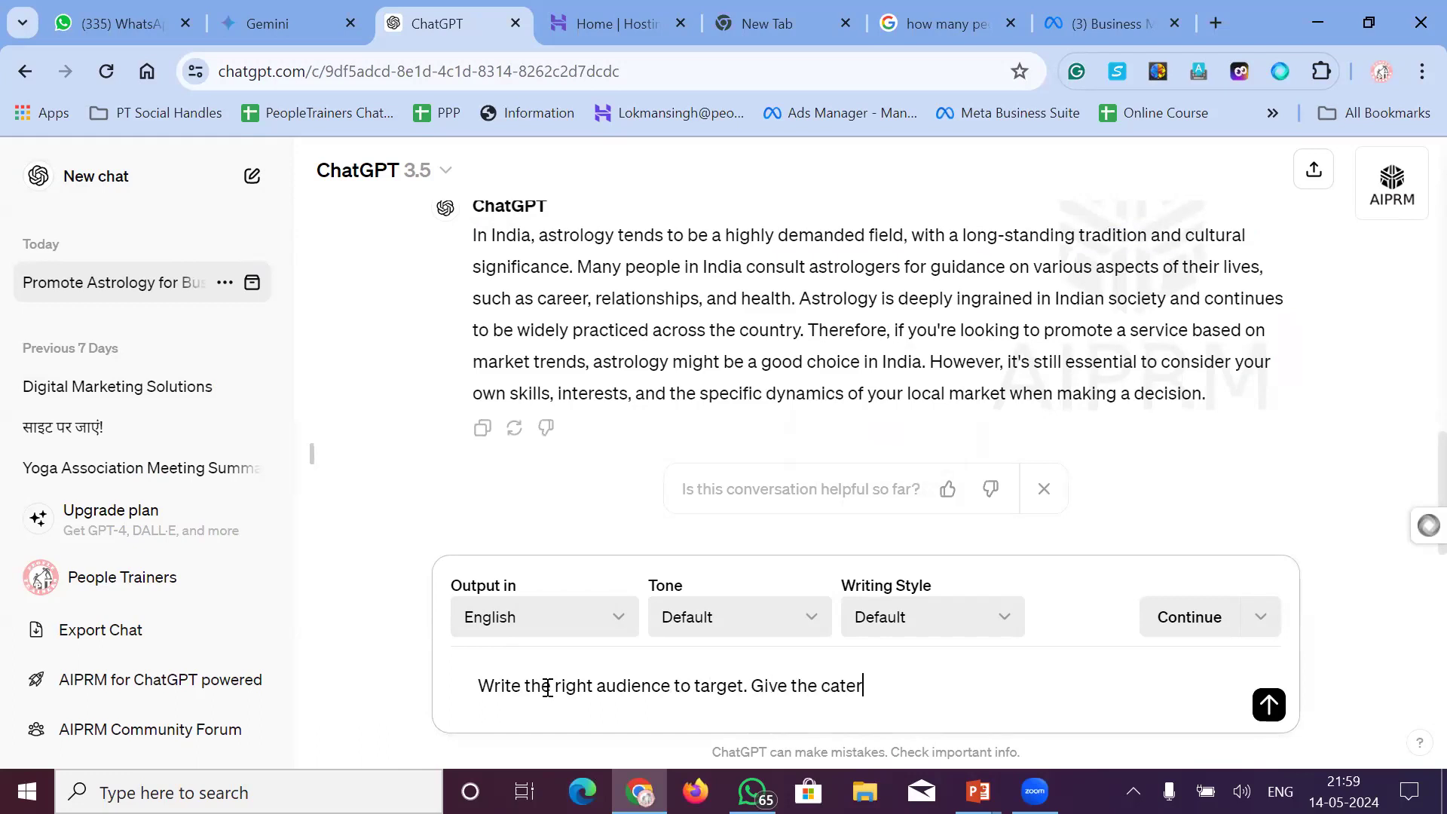
{"action": "type", "text": "gories, professional,"}
{"action": "key", "text": "BackSpace"}
{"action": "key", "text": "BackSpace"}
{"action": "key", "text": "BackSpace"}
{"action": "key", "text": "BackSpace"}
{"action": "type", "text": "s, age, gender, demography, interest and behv"}
{"action": "key", "text": "BackSpace"}
{"action": "type", "text": "aviour "}
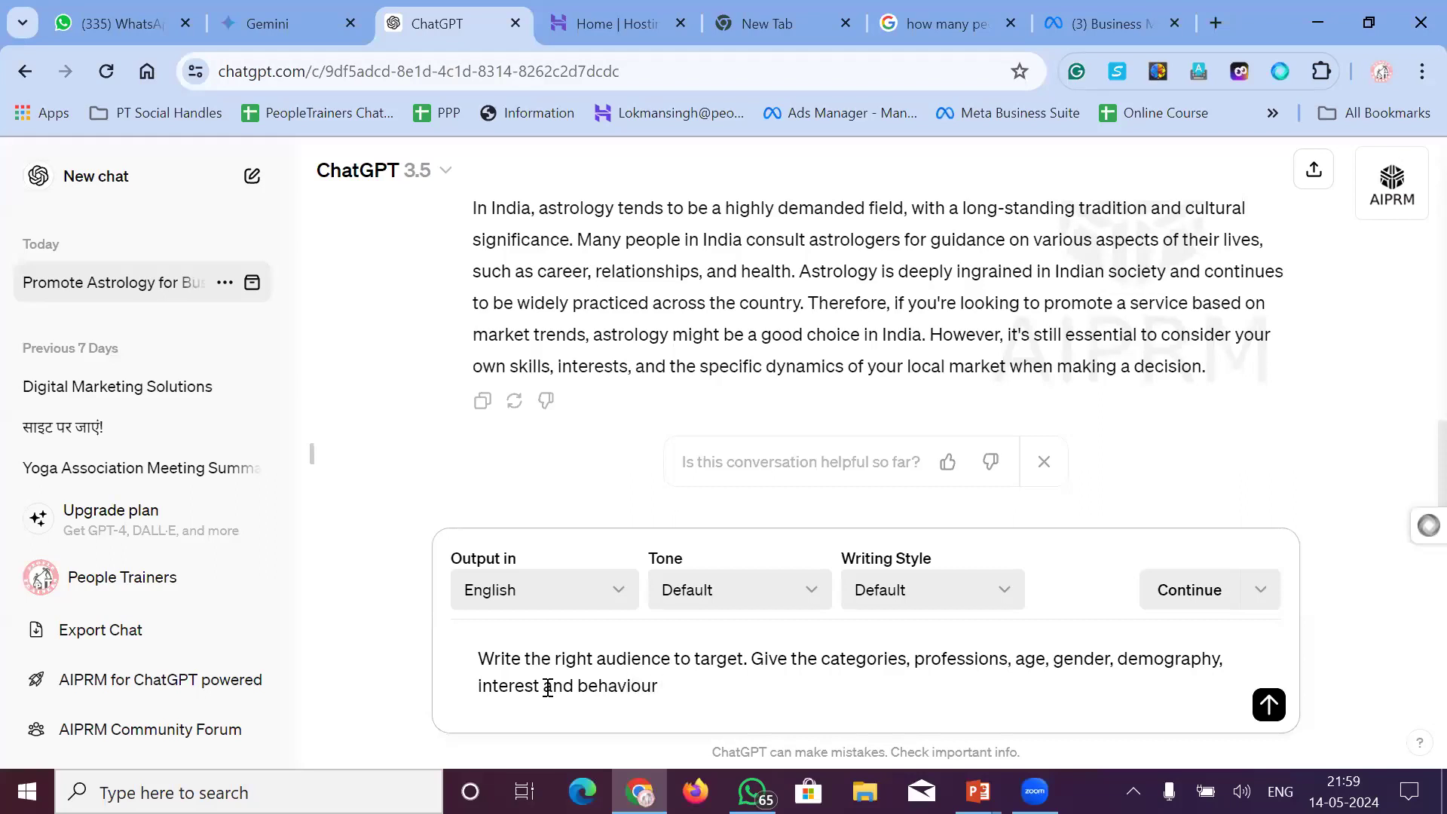
{"action": "type", "text": "to identify well the targe"}
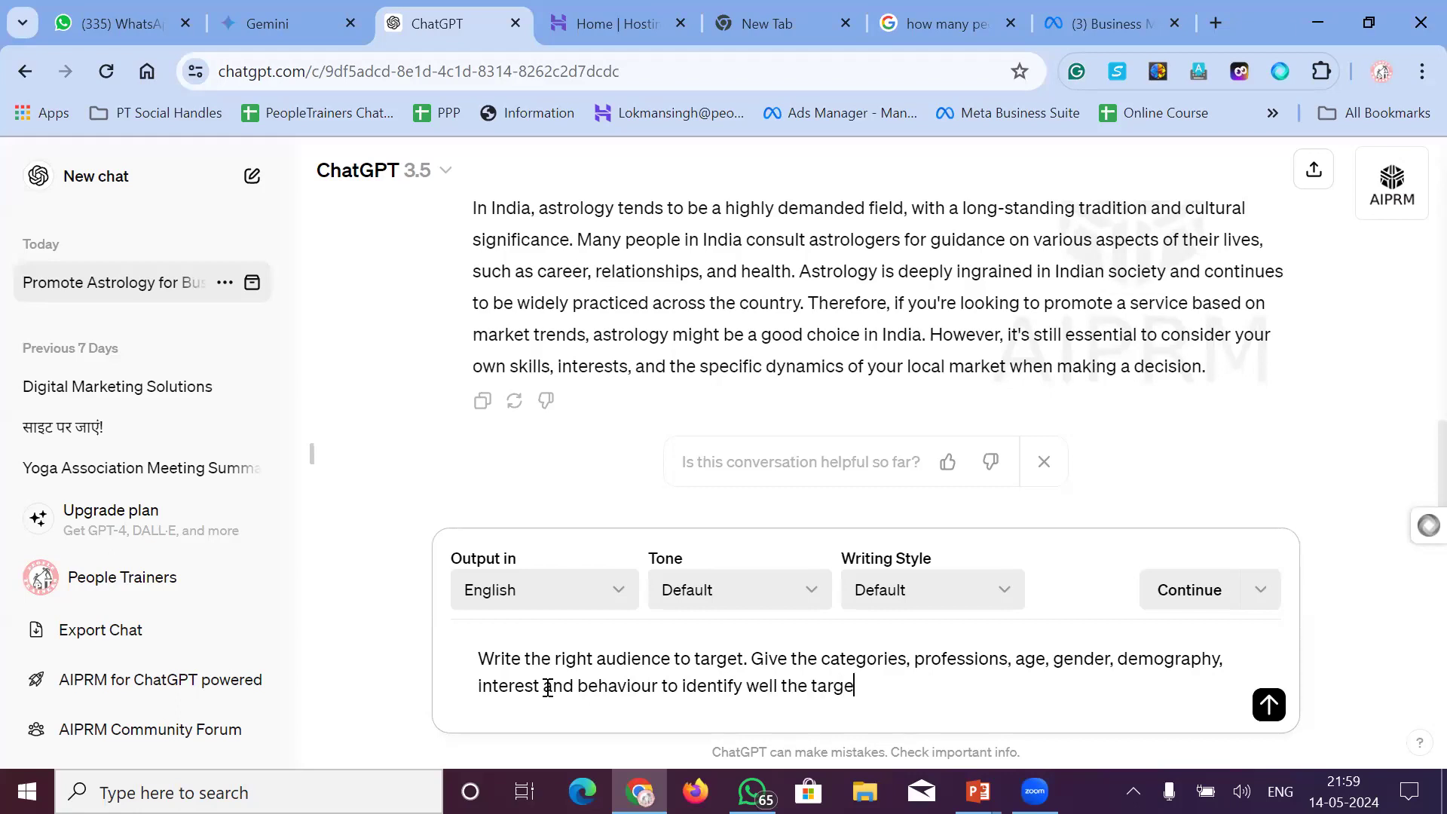
{"action": "type", "text": "t audience"}
{"action": "key", "text": "Return"}
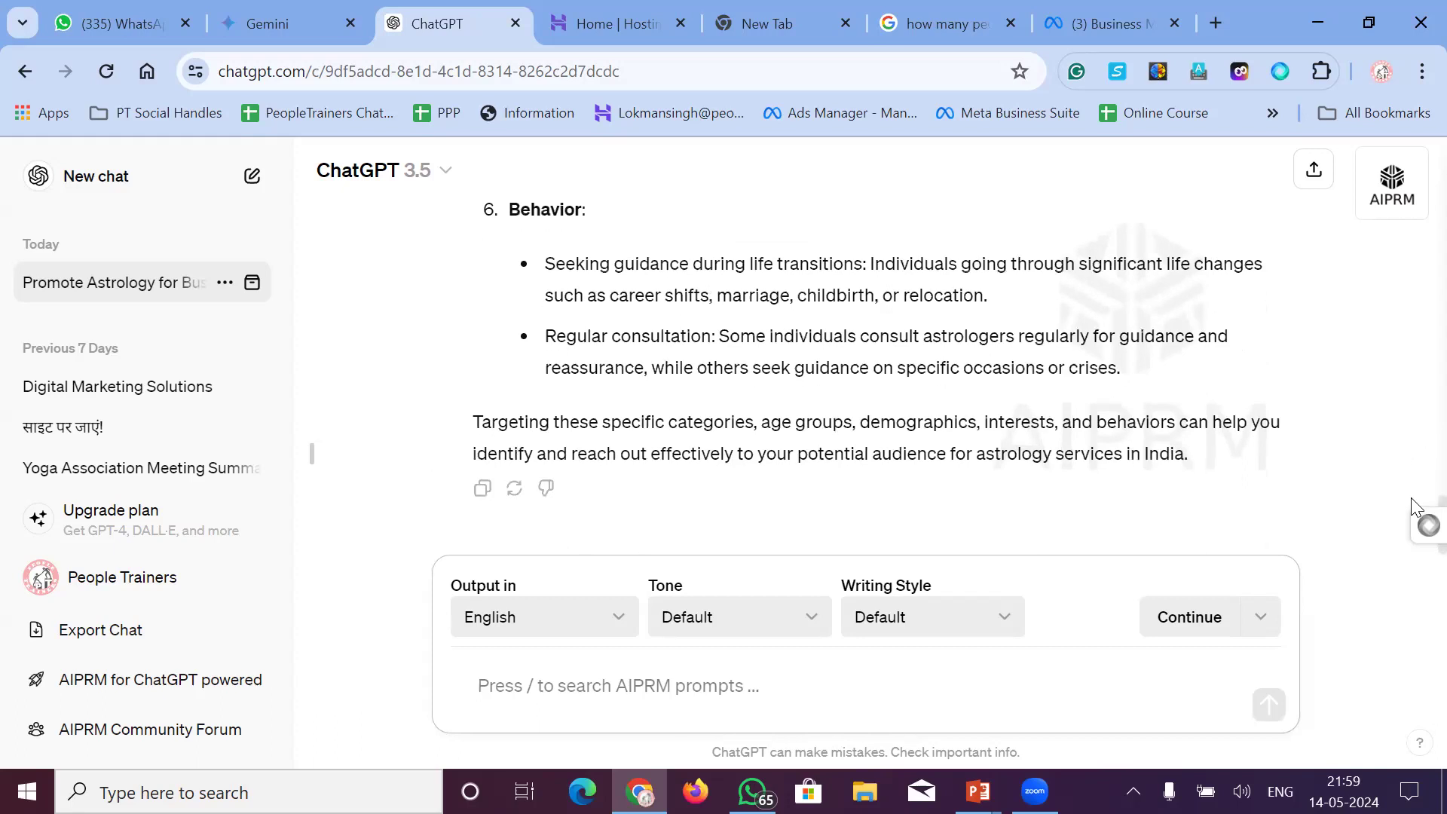
{"action": "scroll", "coordinate": [1415, 507], "scroll_direction": "up", "scroll_amount": 15}
{"action": "scroll", "coordinate": [1415, 362], "scroll_direction": "up", "scroll_amount": 3}
{"action": "scroll", "coordinate": [1415, 344], "scroll_direction": "down", "scroll_amount": 1}
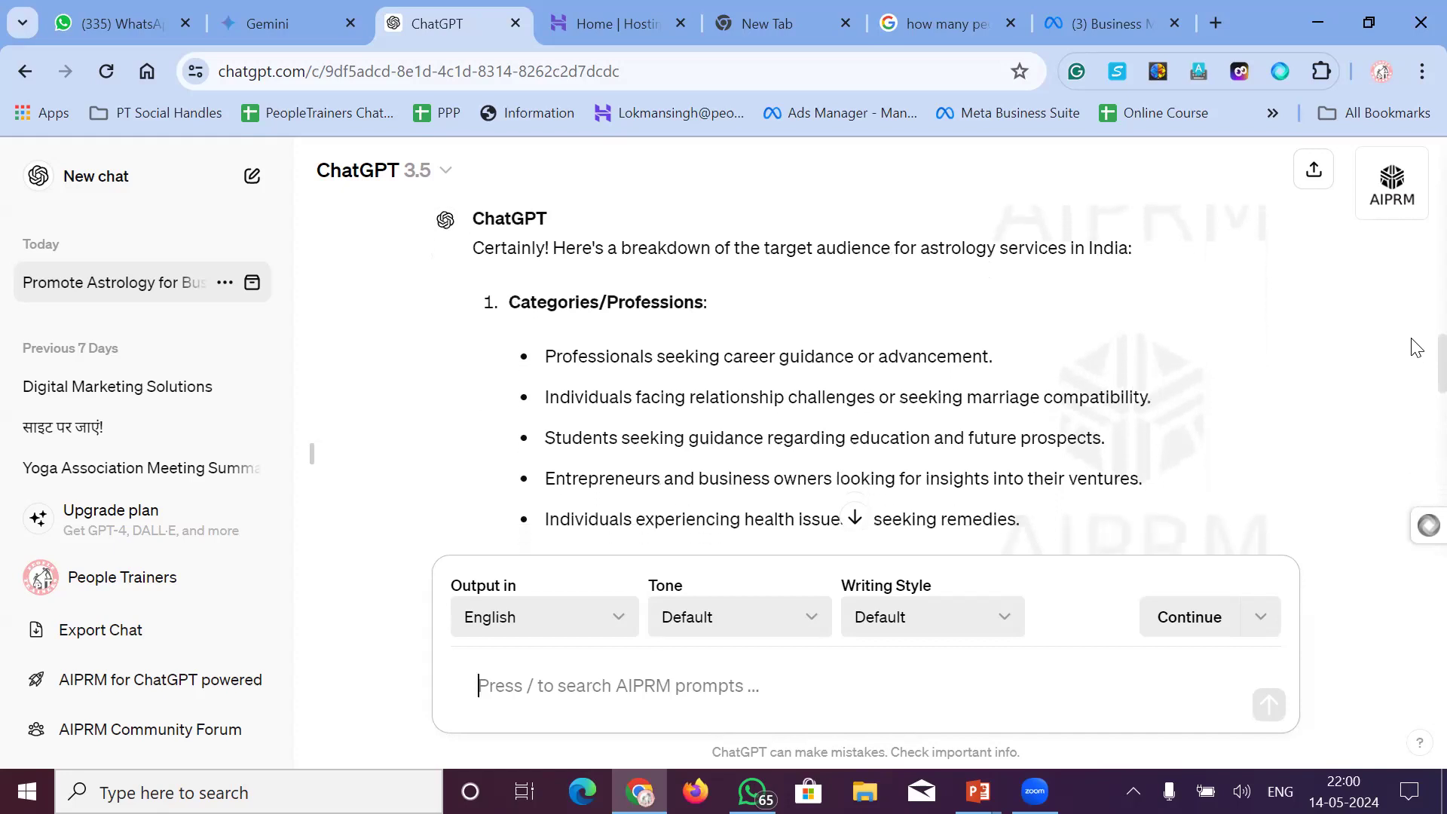
{"action": "scroll", "coordinate": [1416, 347], "scroll_direction": "down", "scroll_amount": 1}
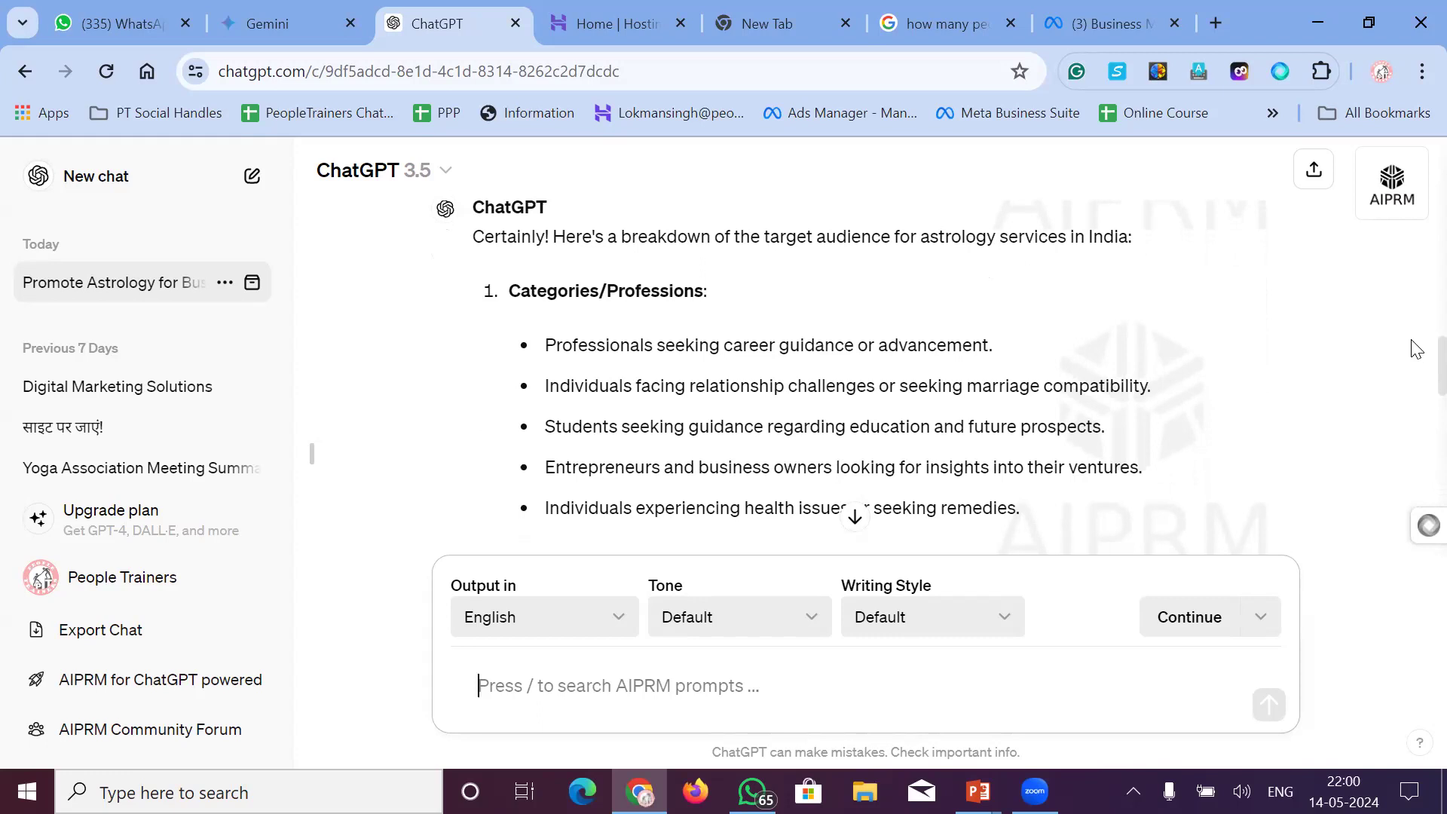
{"action": "scroll", "coordinate": [1416, 350], "scroll_direction": "down", "scroll_amount": 1}
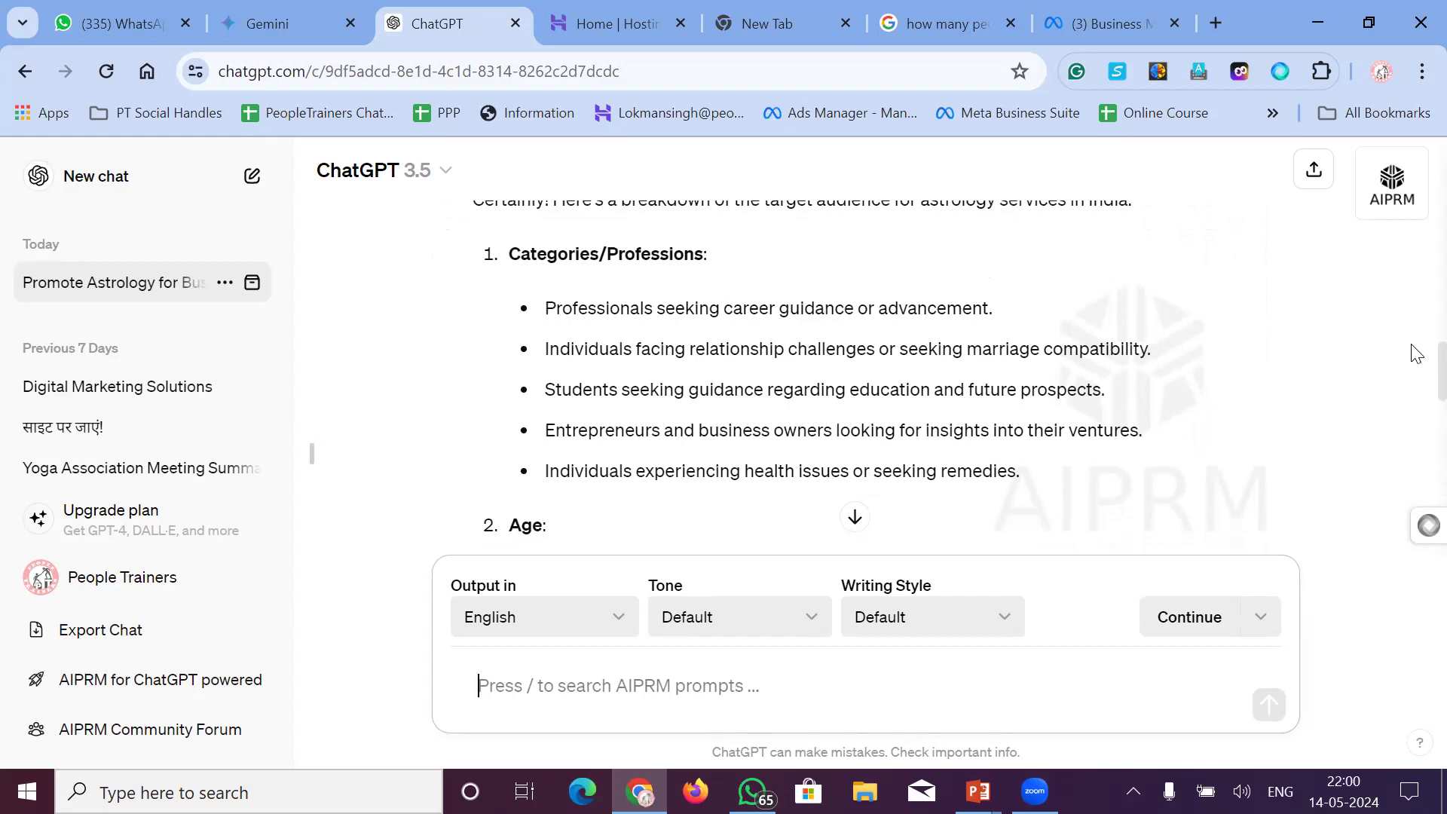
{"action": "scroll", "coordinate": [1416, 354], "scroll_direction": "down", "scroll_amount": 1}
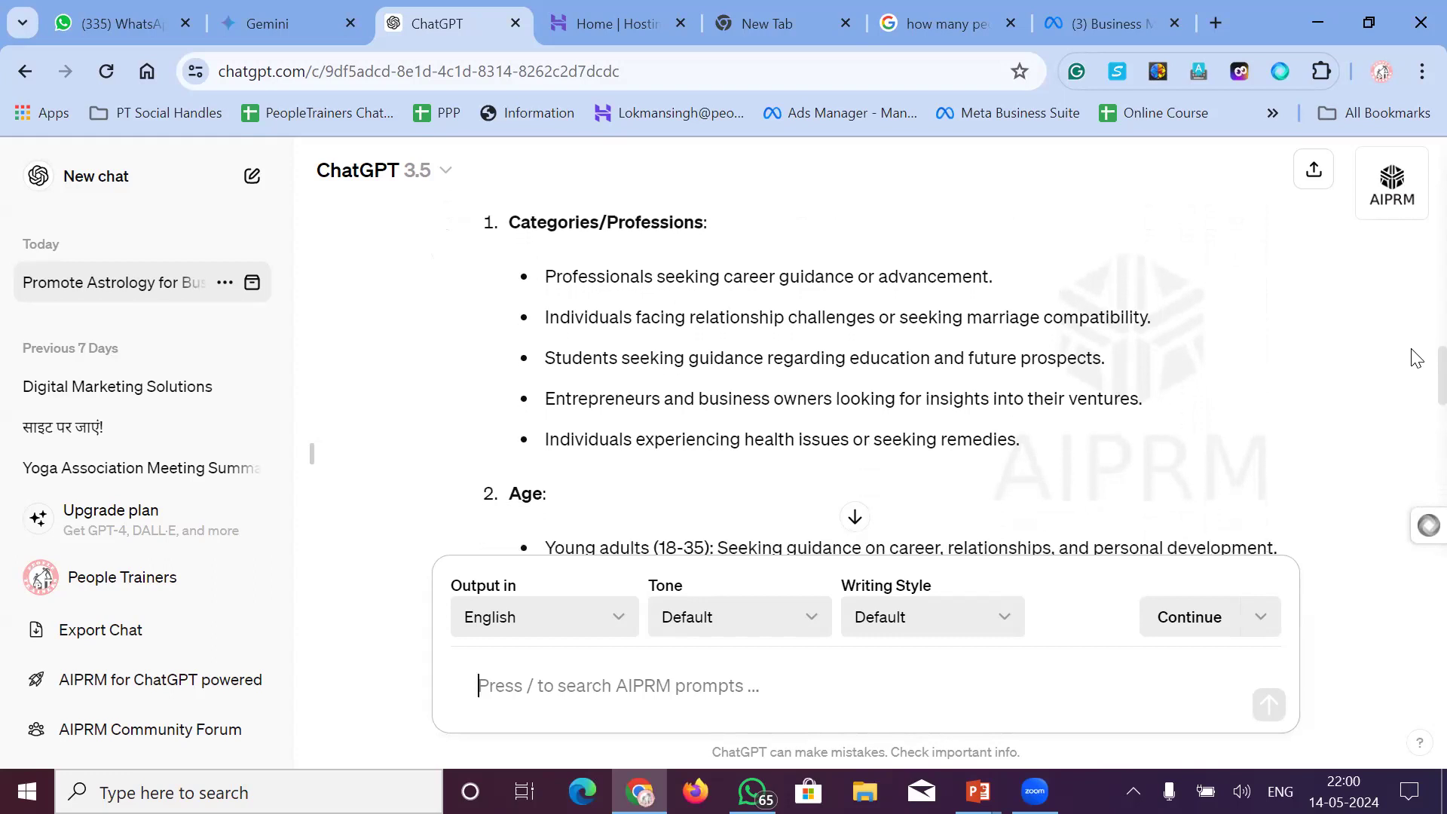
{"action": "scroll", "coordinate": [1416, 359], "scroll_direction": "down", "scroll_amount": 1}
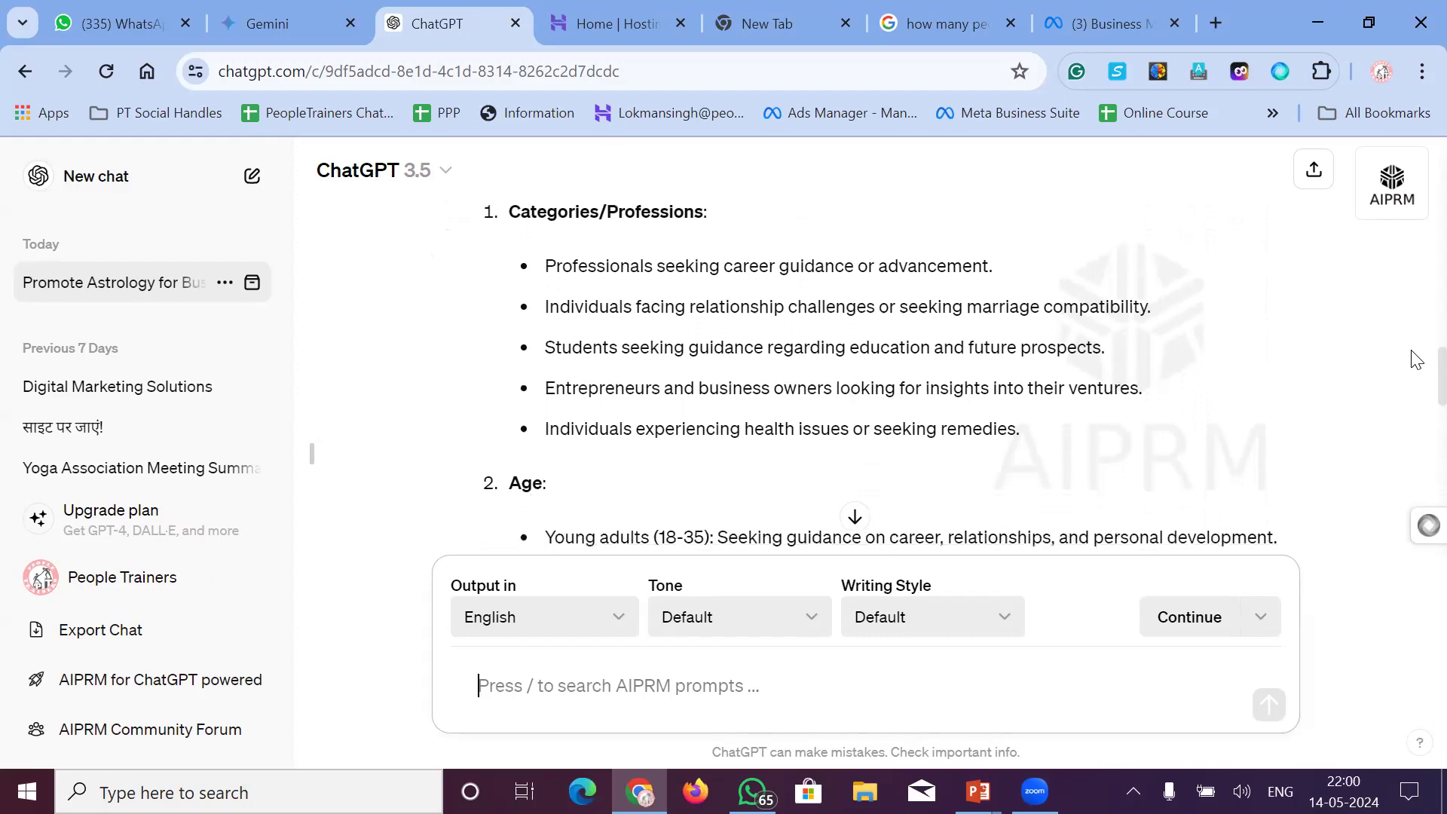
{"action": "scroll", "coordinate": [1416, 361], "scroll_direction": "down", "scroll_amount": 2}
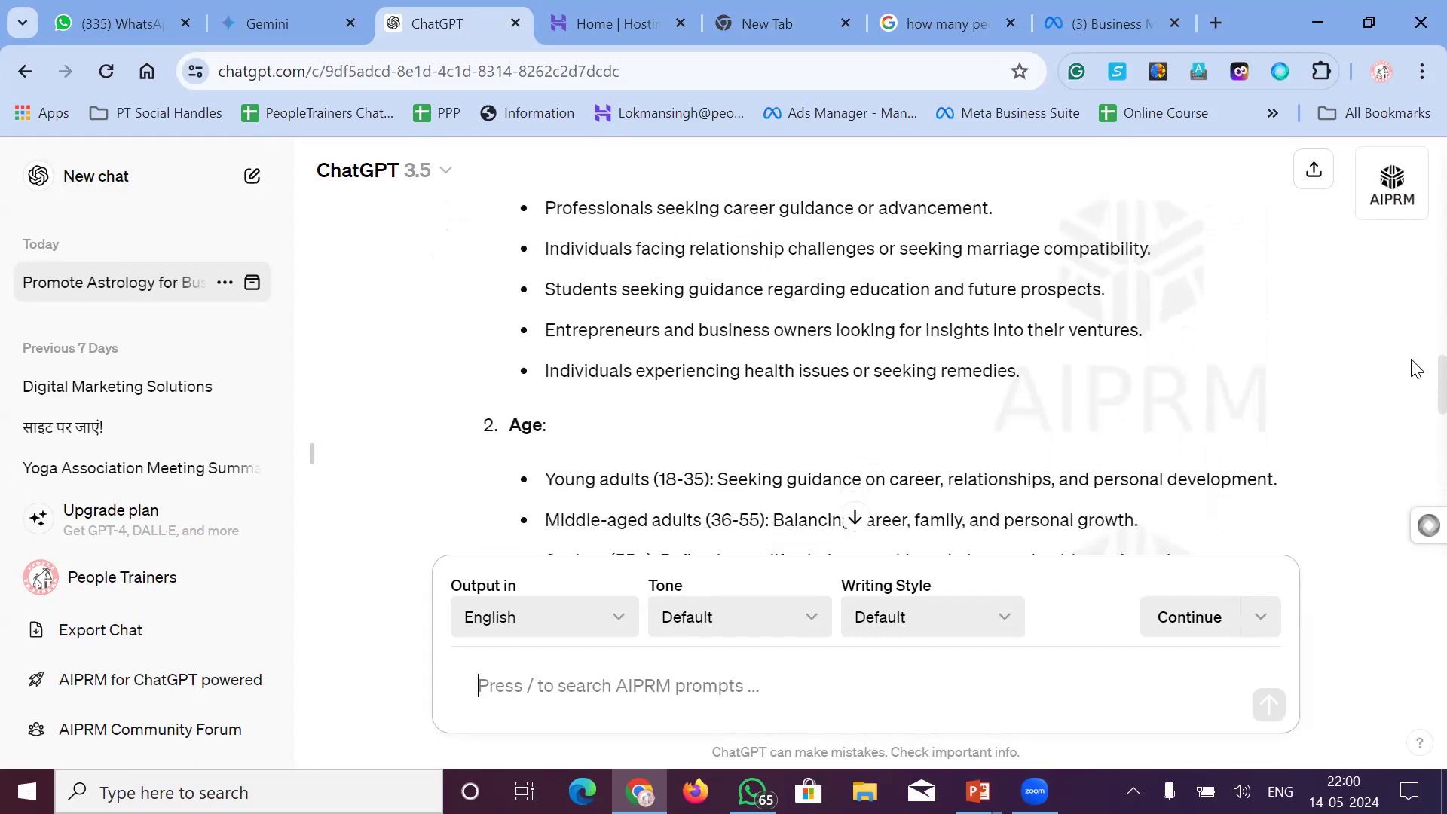
{"action": "scroll", "coordinate": [1416, 374], "scroll_direction": "down", "scroll_amount": 1}
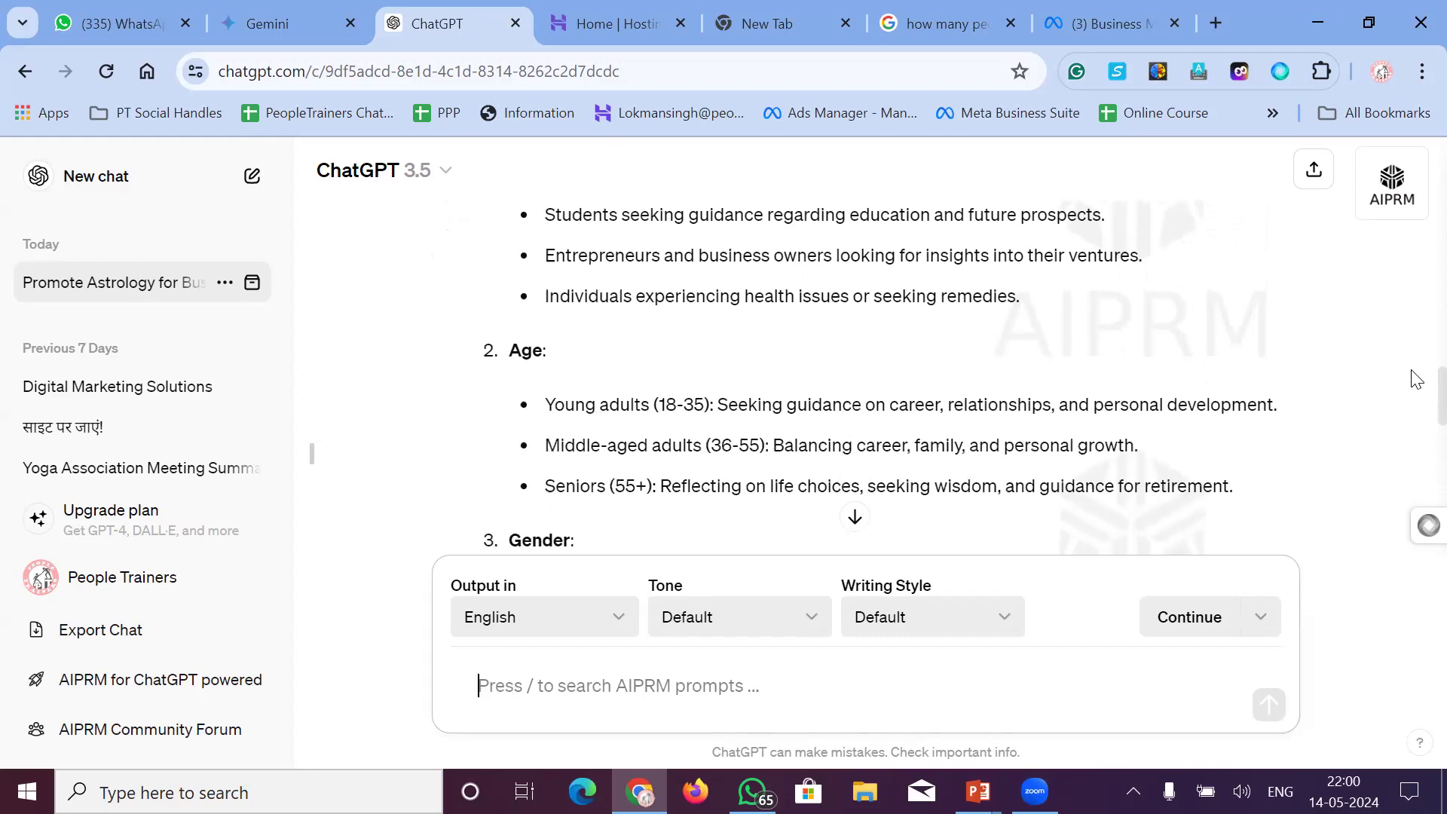
{"action": "scroll", "coordinate": [1416, 378], "scroll_direction": "down", "scroll_amount": 1}
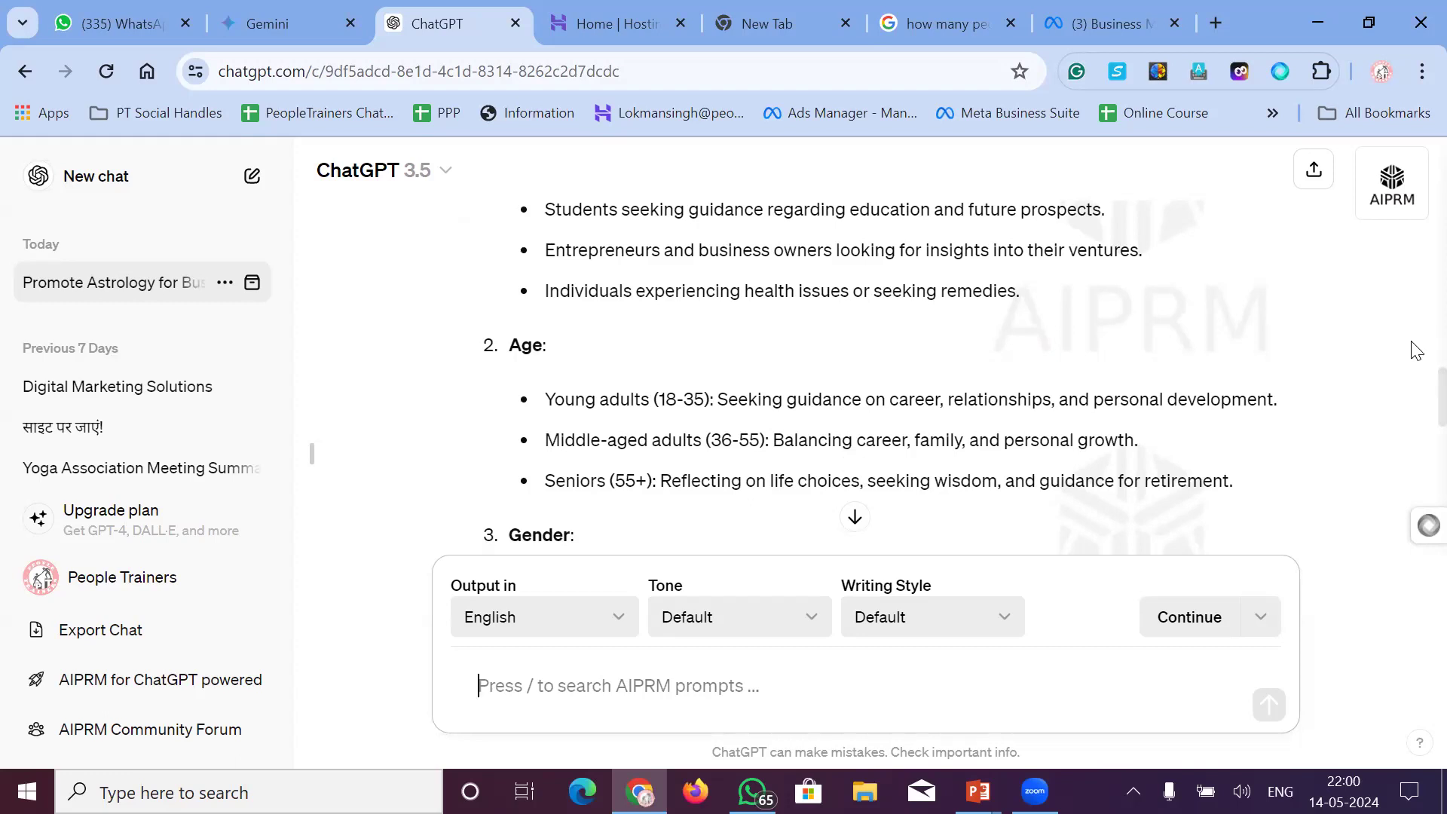
{"action": "left_click_drag", "start_coordinate": [1133, 436], "coordinate": [778, 444]}
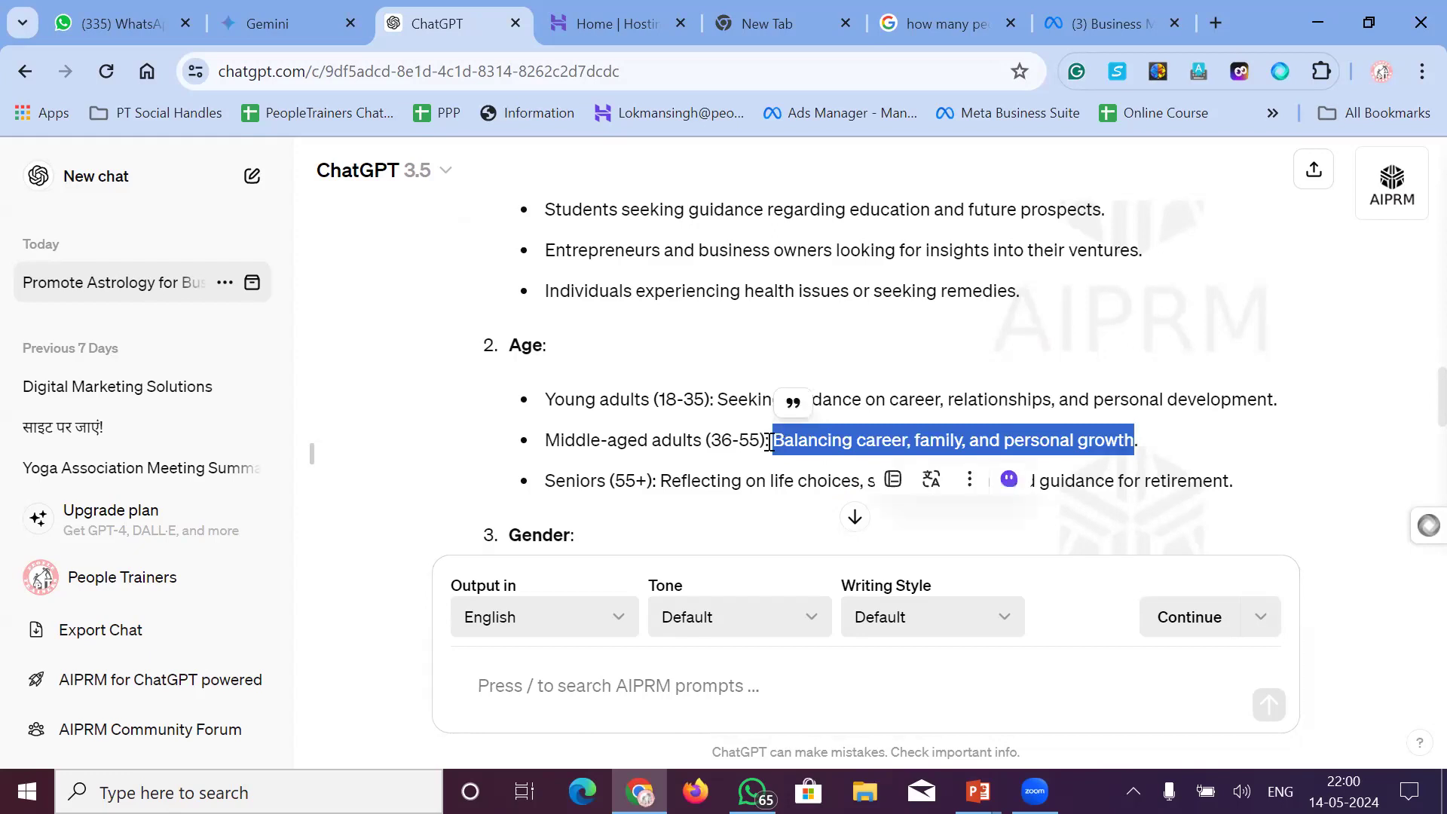
{"action": "left_click_drag", "start_coordinate": [579, 537], "coordinate": [1138, 374]}
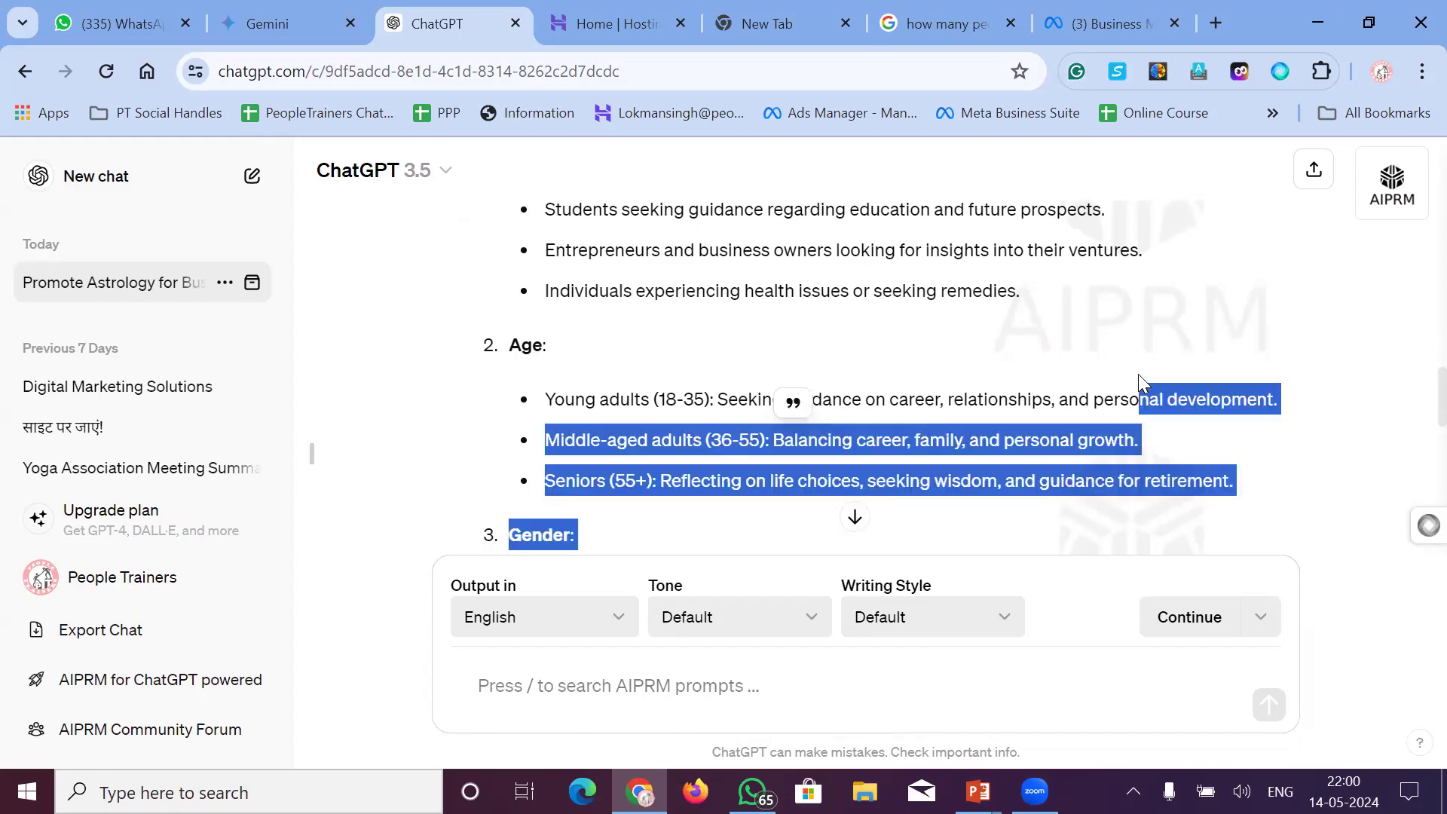
{"action": "left_click", "coordinate": [688, 486]}
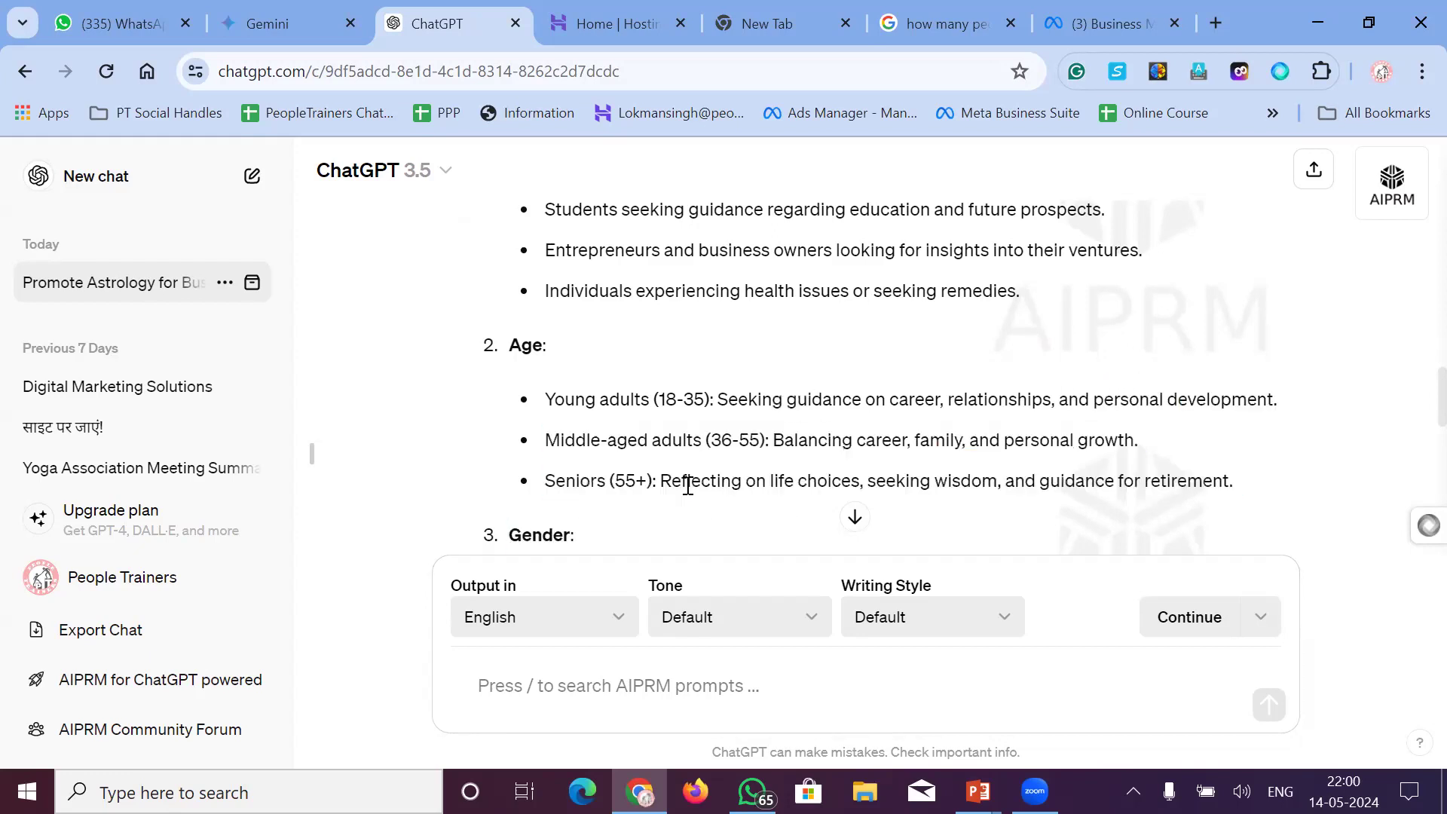
{"action": "left_click_drag", "start_coordinate": [688, 486], "coordinate": [1223, 468]}
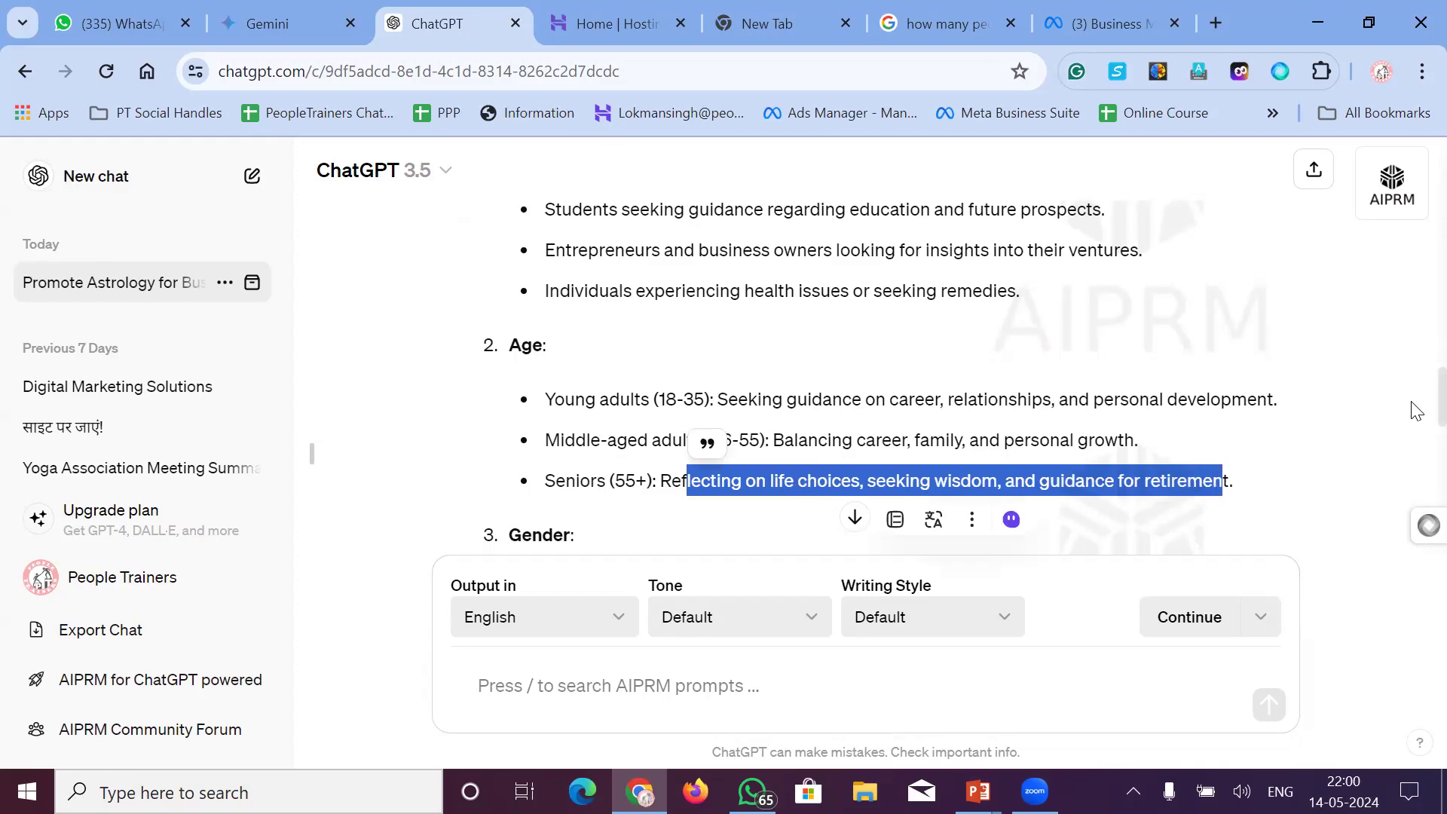
{"action": "scroll", "coordinate": [1415, 412], "scroll_direction": "down", "scroll_amount": 2}
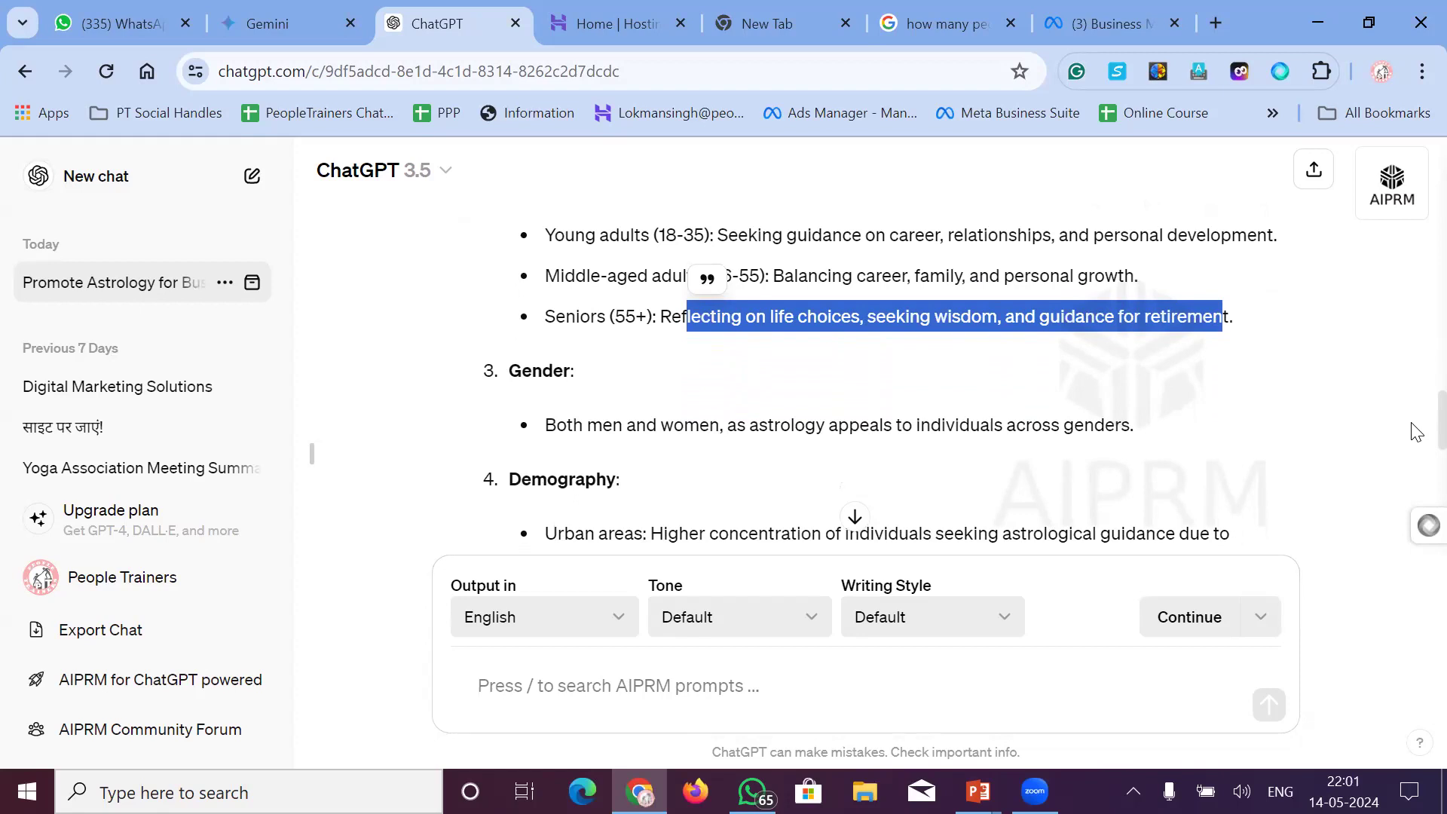
{"action": "scroll", "coordinate": [1415, 437], "scroll_direction": "down", "scroll_amount": 2}
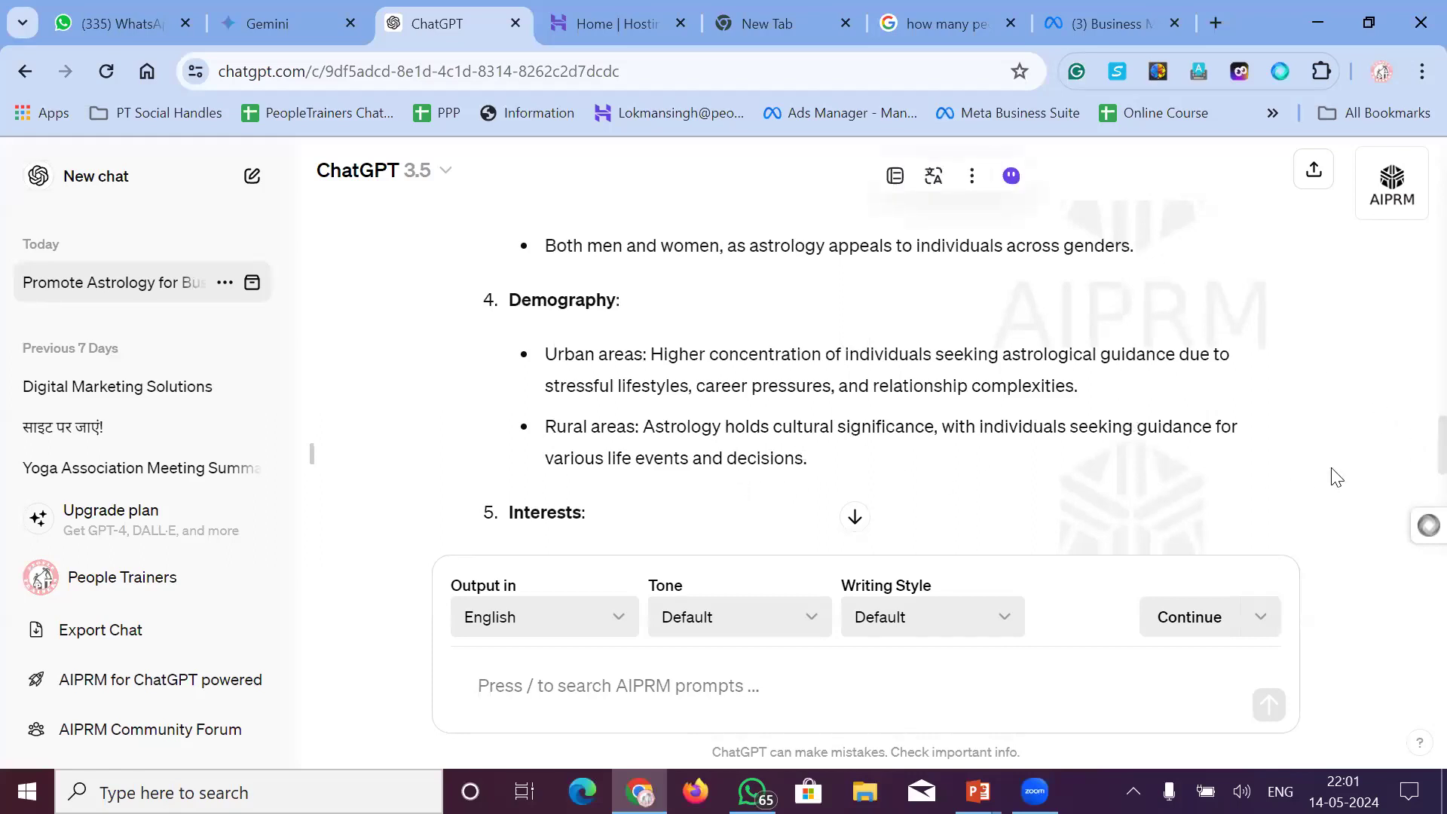
{"action": "scroll", "coordinate": [1415, 452], "scroll_direction": "down", "scroll_amount": 2}
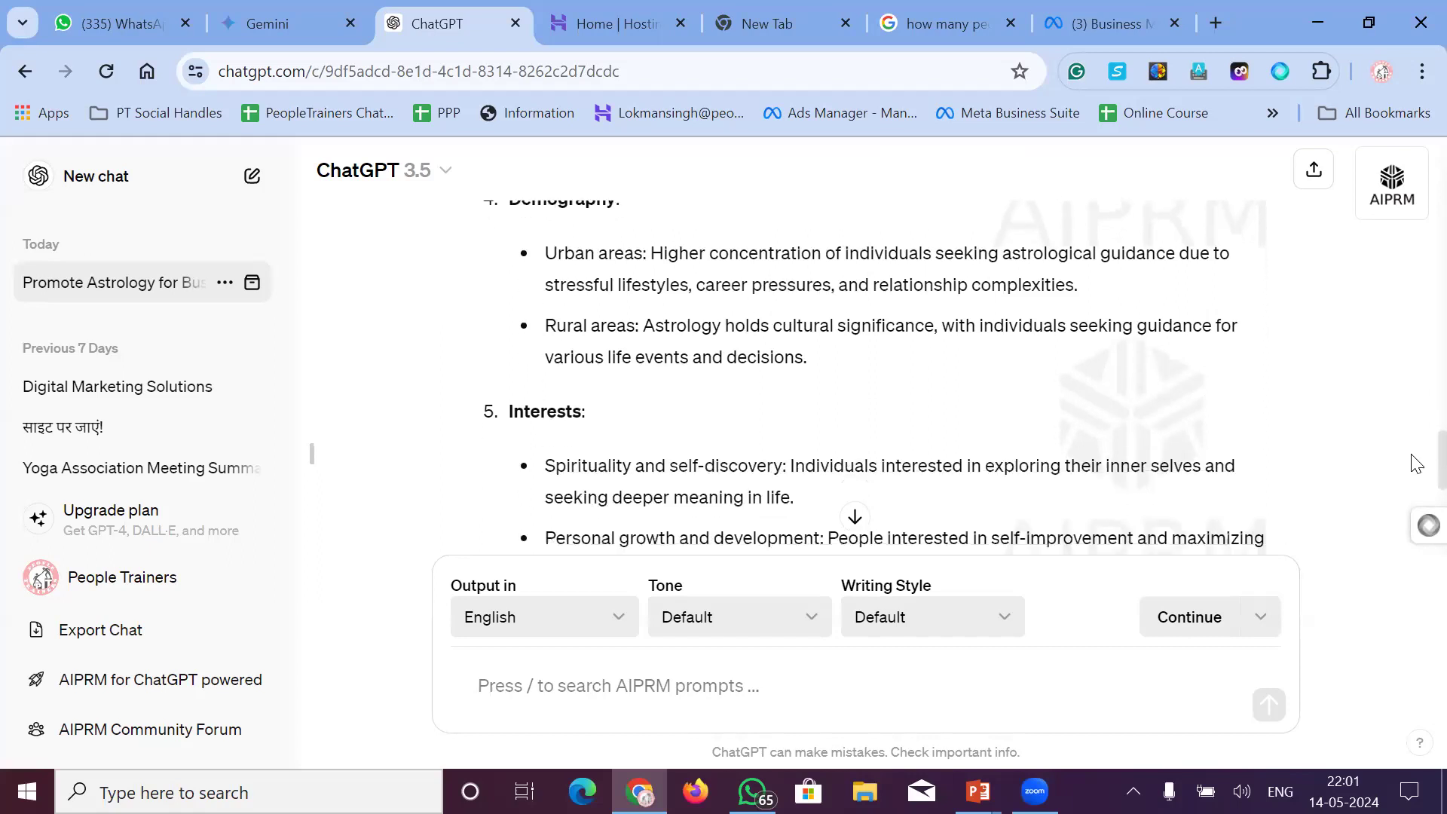
{"action": "scroll", "coordinate": [1415, 465], "scroll_direction": "down", "scroll_amount": 1}
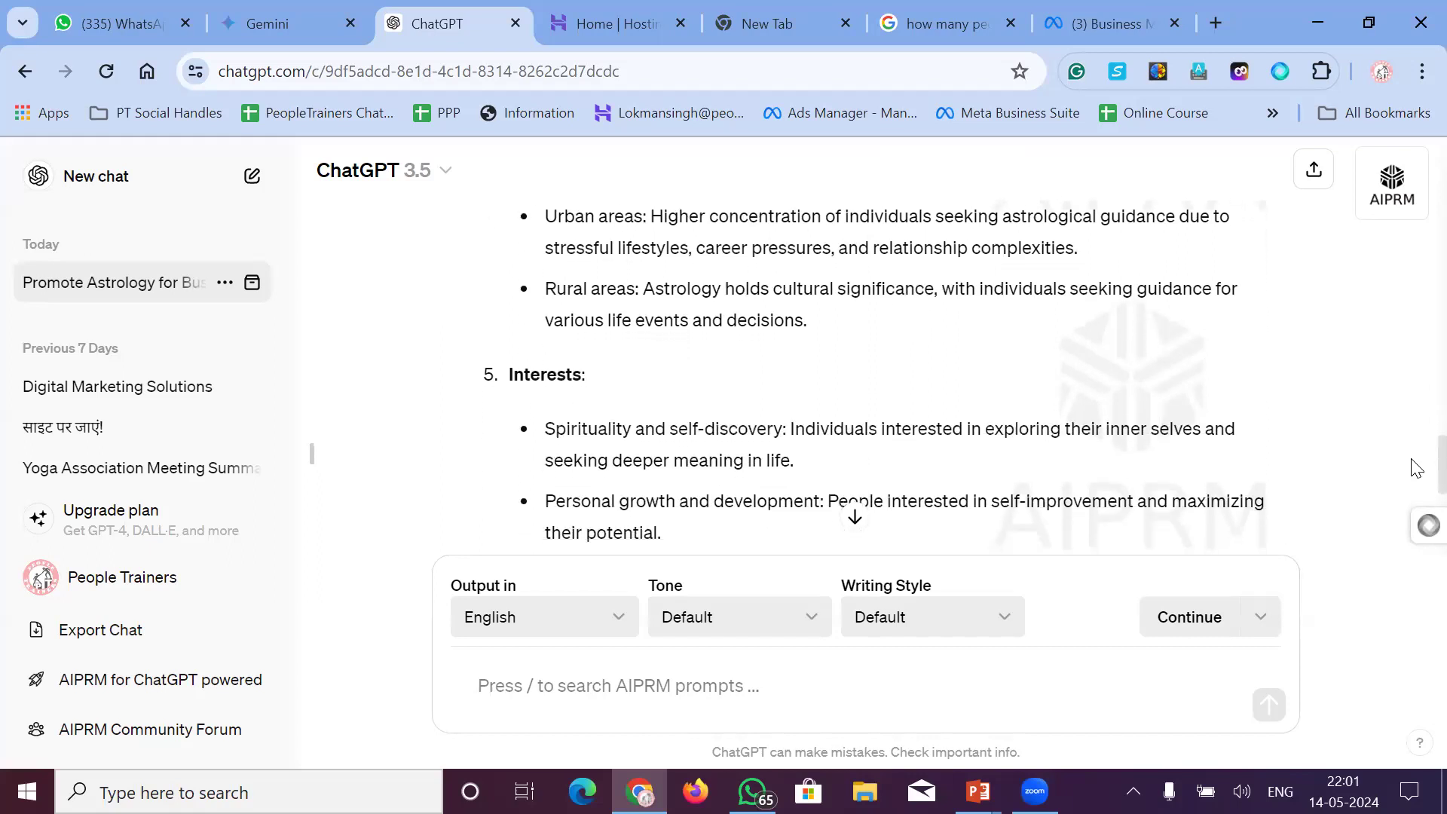
{"action": "scroll", "coordinate": [1415, 472], "scroll_direction": "down", "scroll_amount": 1}
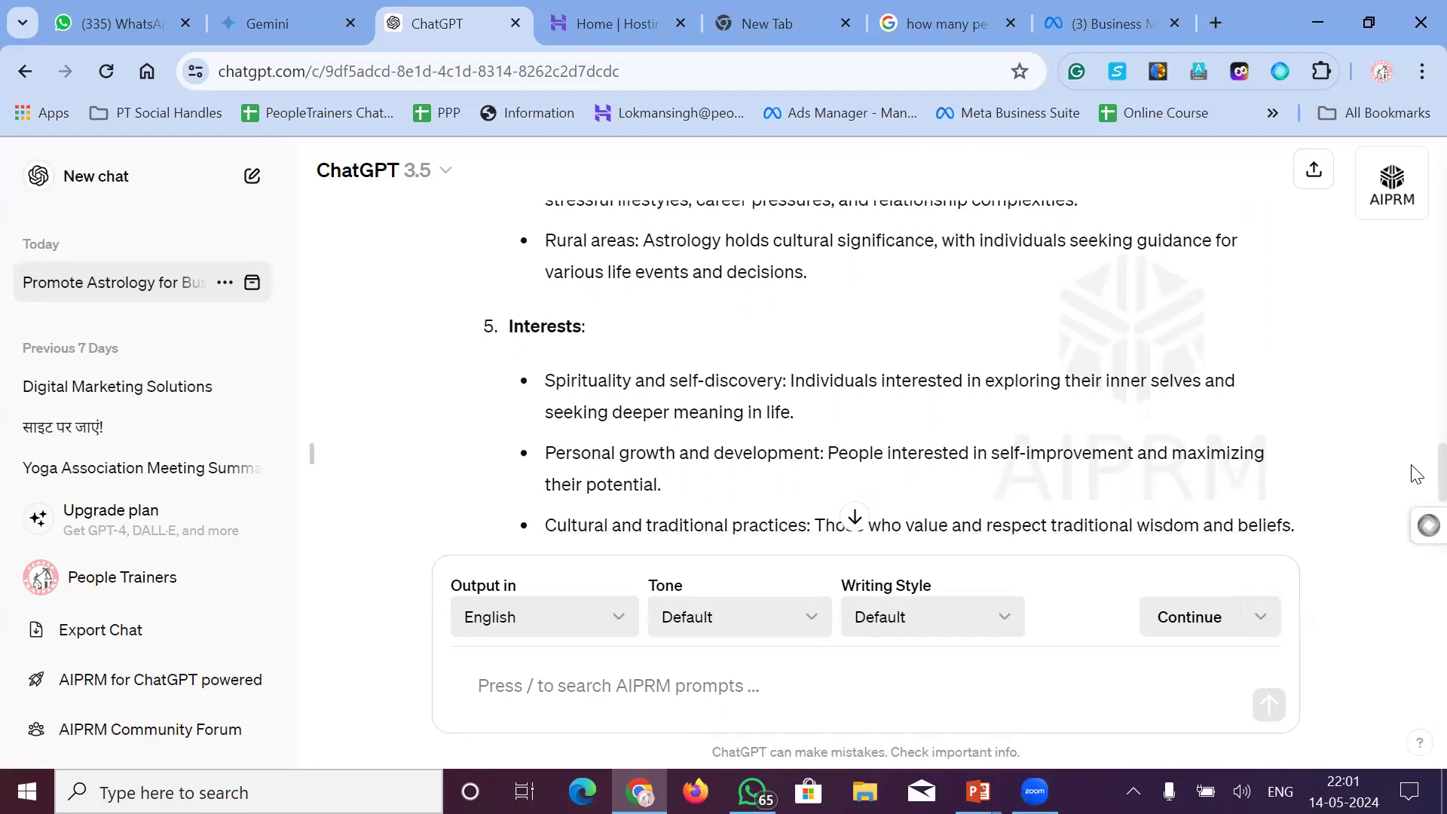
{"action": "scroll", "coordinate": [1415, 474], "scroll_direction": "down", "scroll_amount": 1}
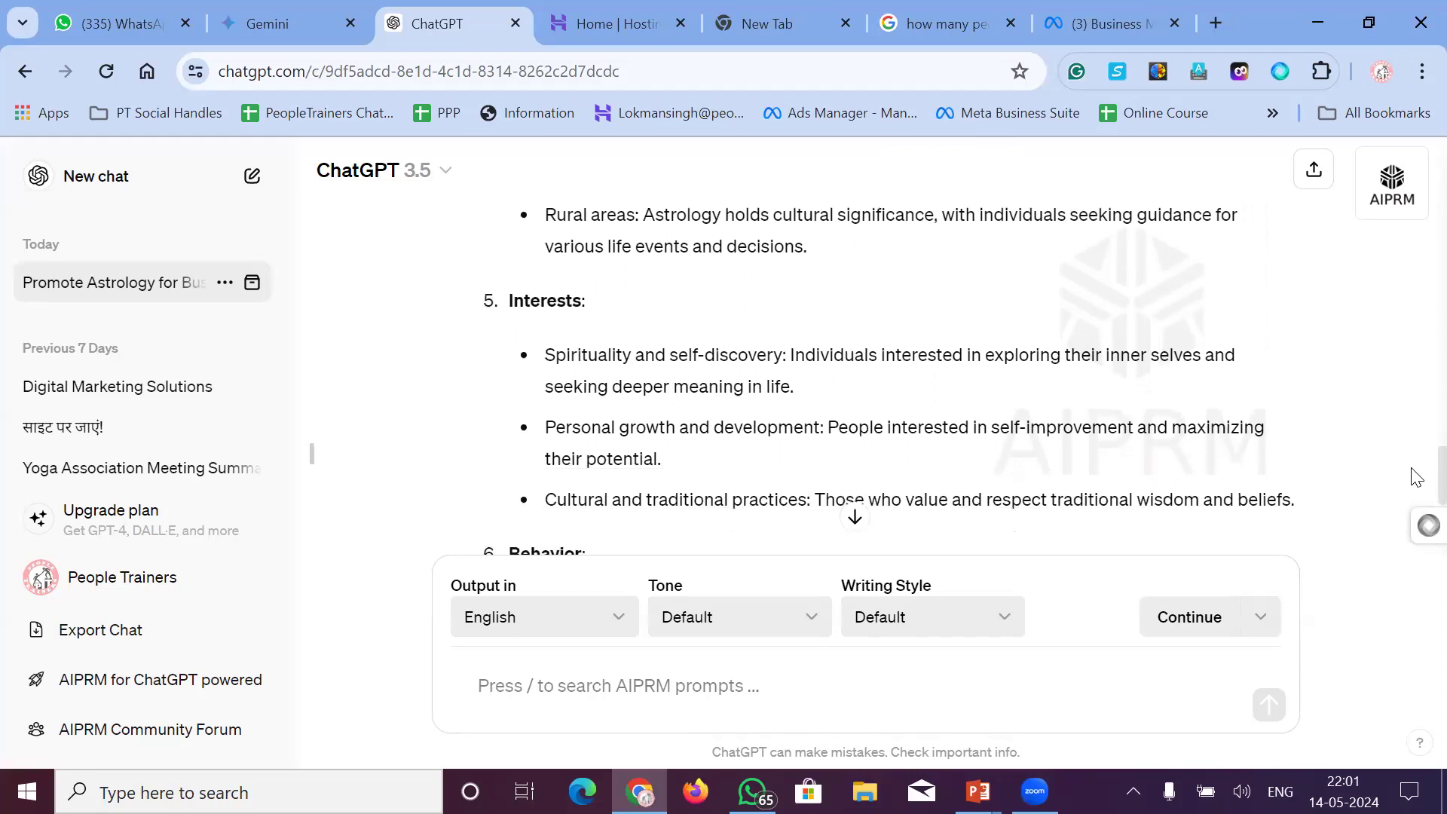
{"action": "scroll", "coordinate": [1416, 477], "scroll_direction": "down", "scroll_amount": 2}
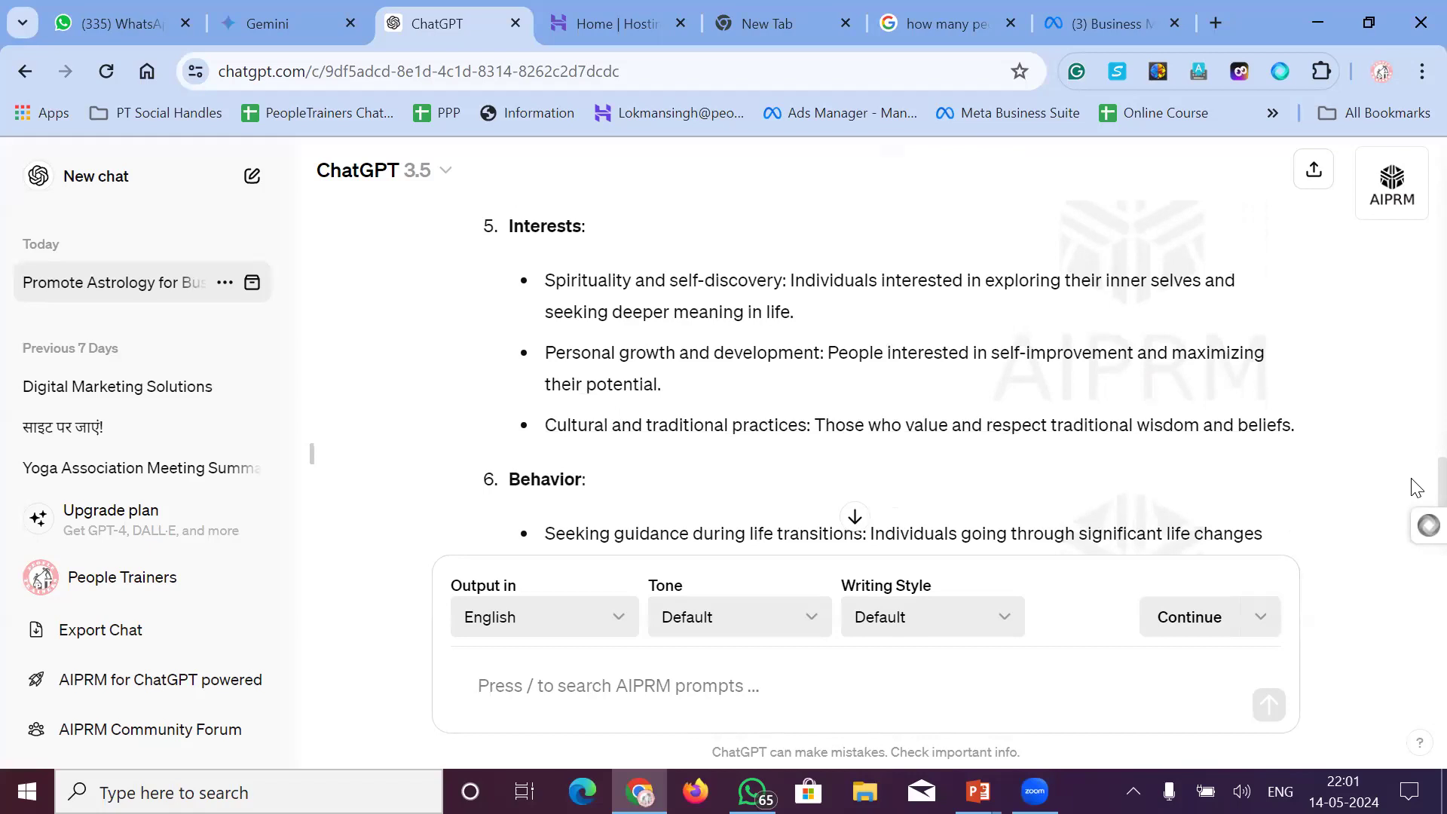
{"action": "scroll", "coordinate": [1415, 487], "scroll_direction": "down", "scroll_amount": 3}
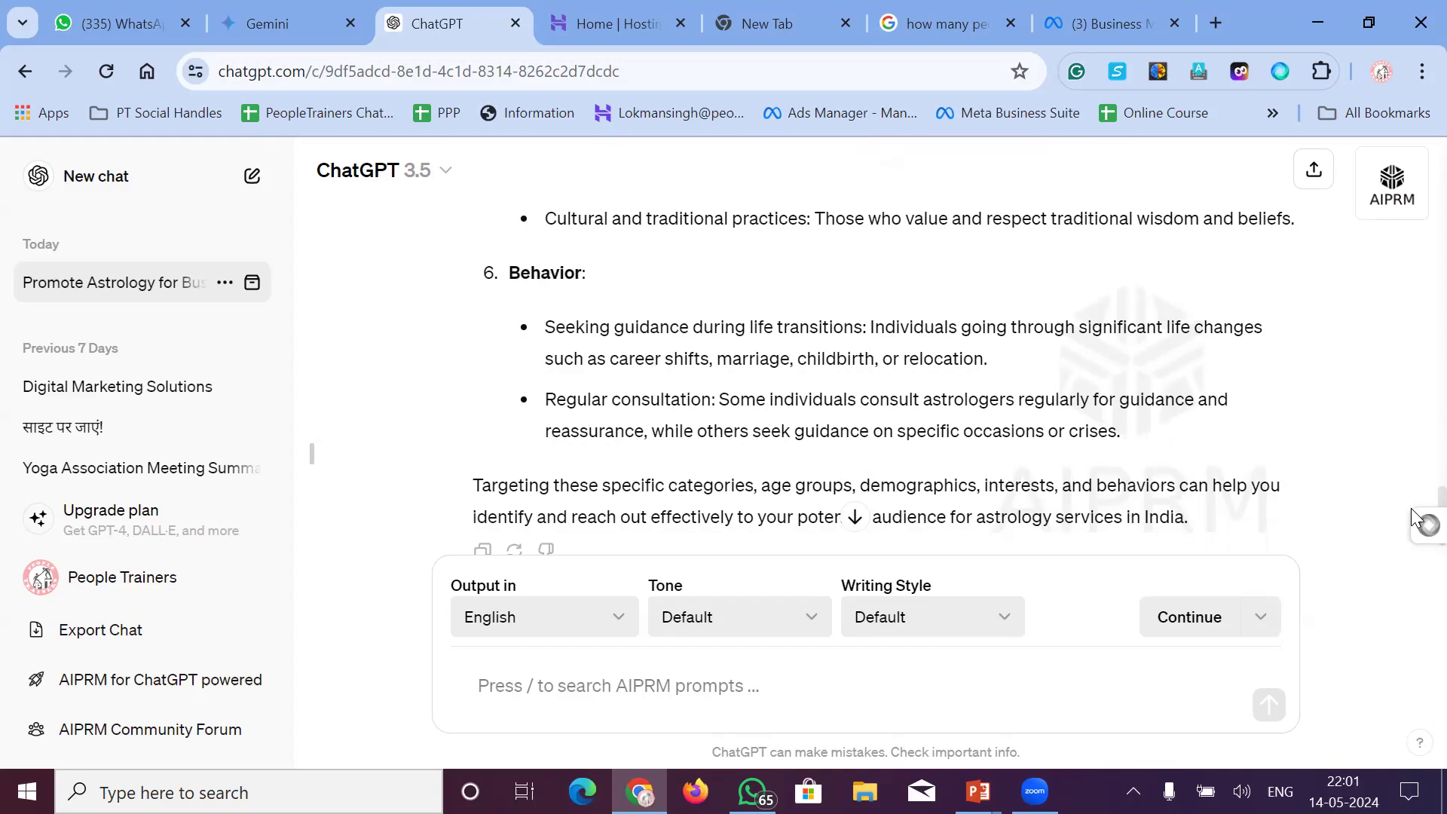
Return to the slideshow and advance to slide 7, Create Your Content & Campaigns.
{"action": "key", "text": "alt+Tab"}
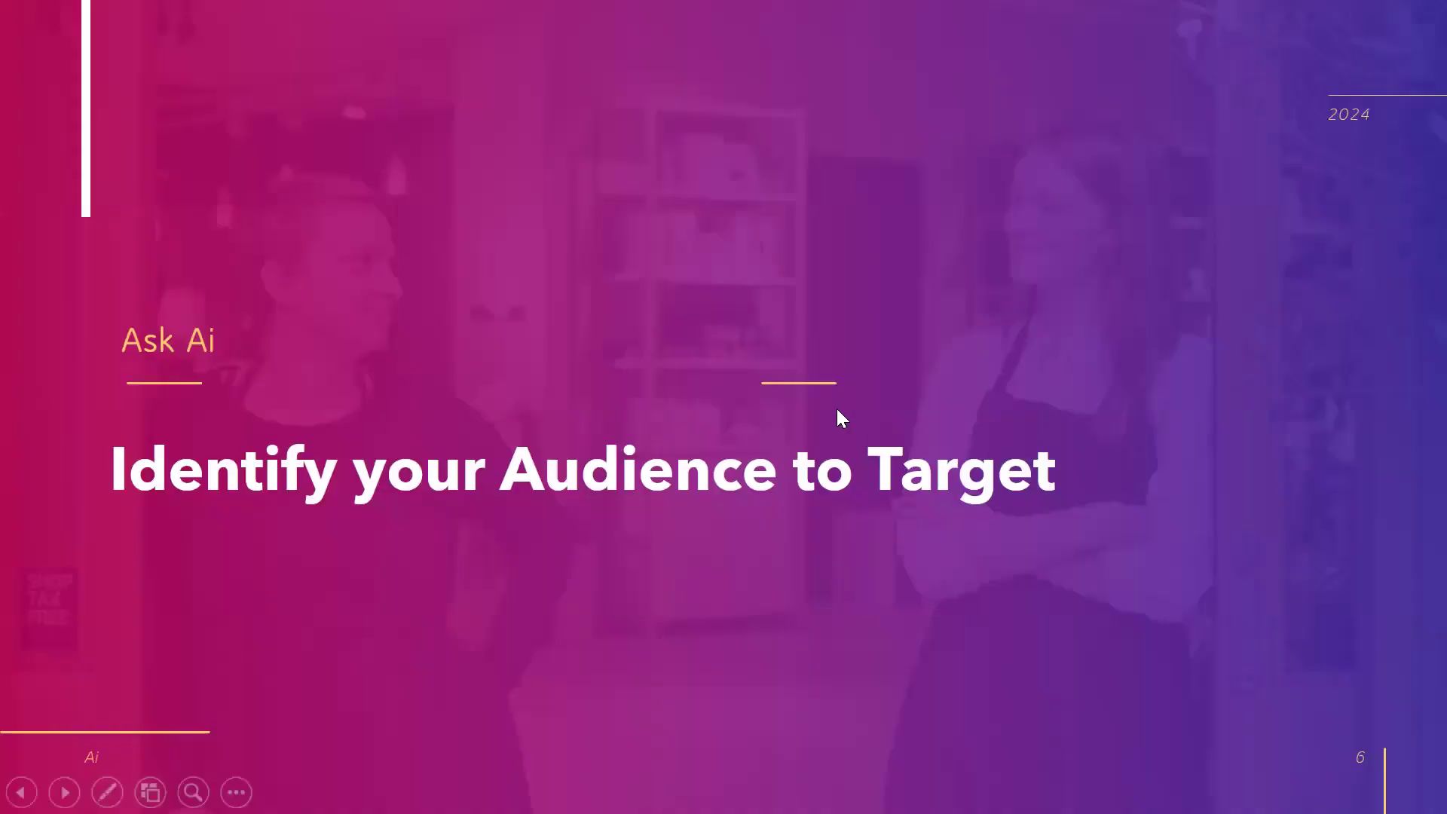
{"action": "key", "text": "Right"}
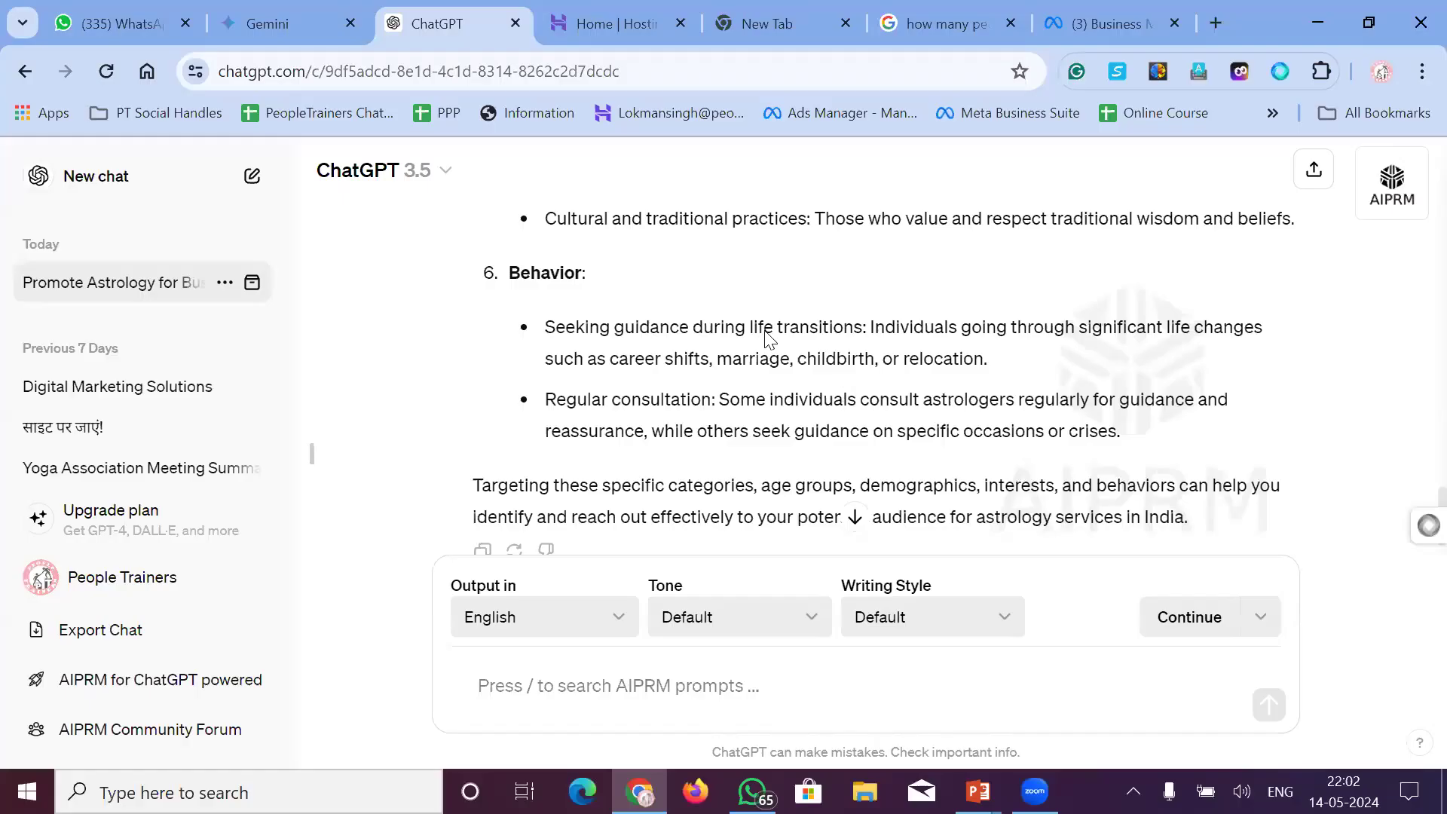
Ask ChatGPT which Indian cities to start promoting the services online in.
{"action": "left_click", "coordinate": [547, 680]}
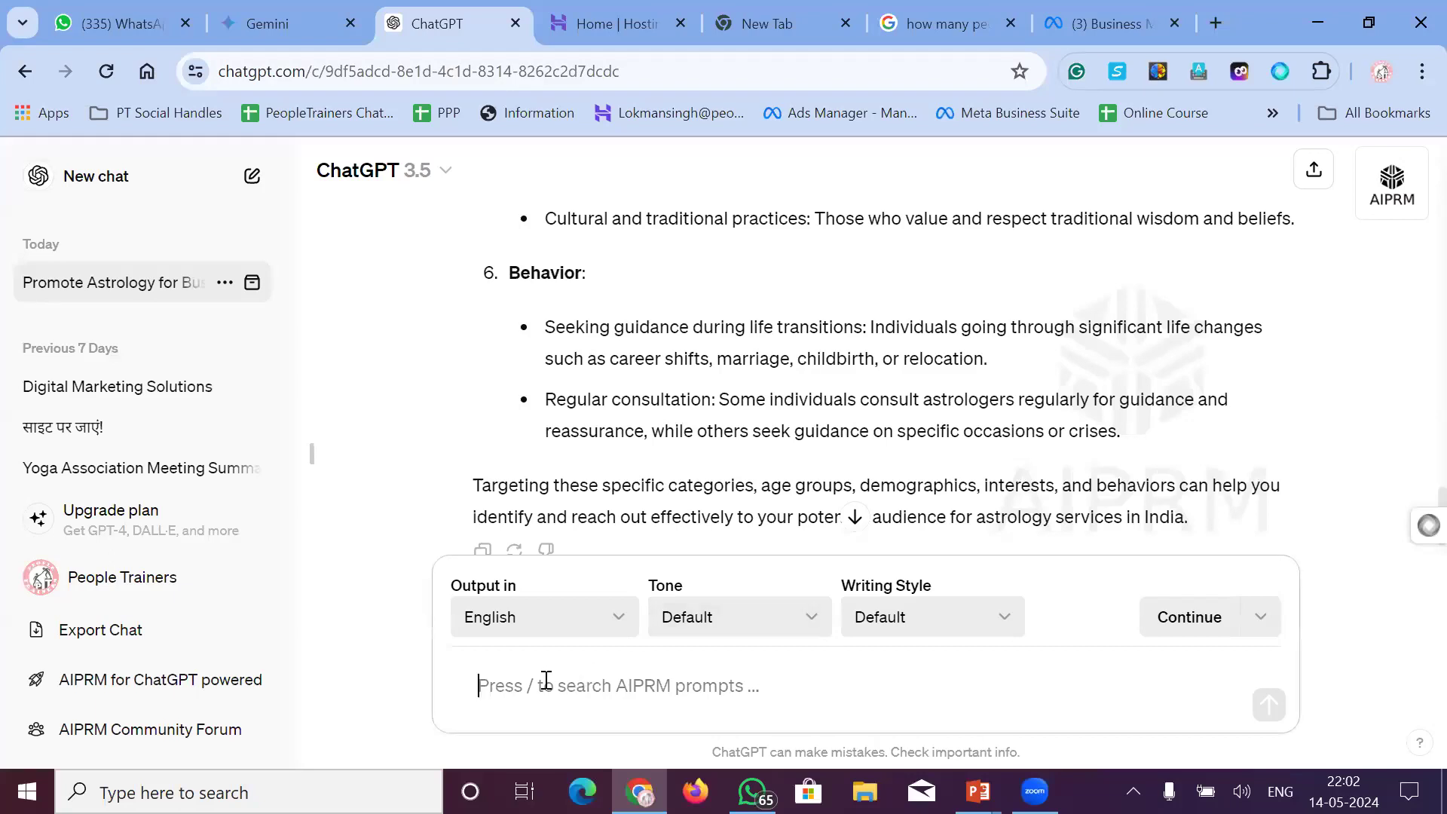
{"action": "type", "text": "write "}
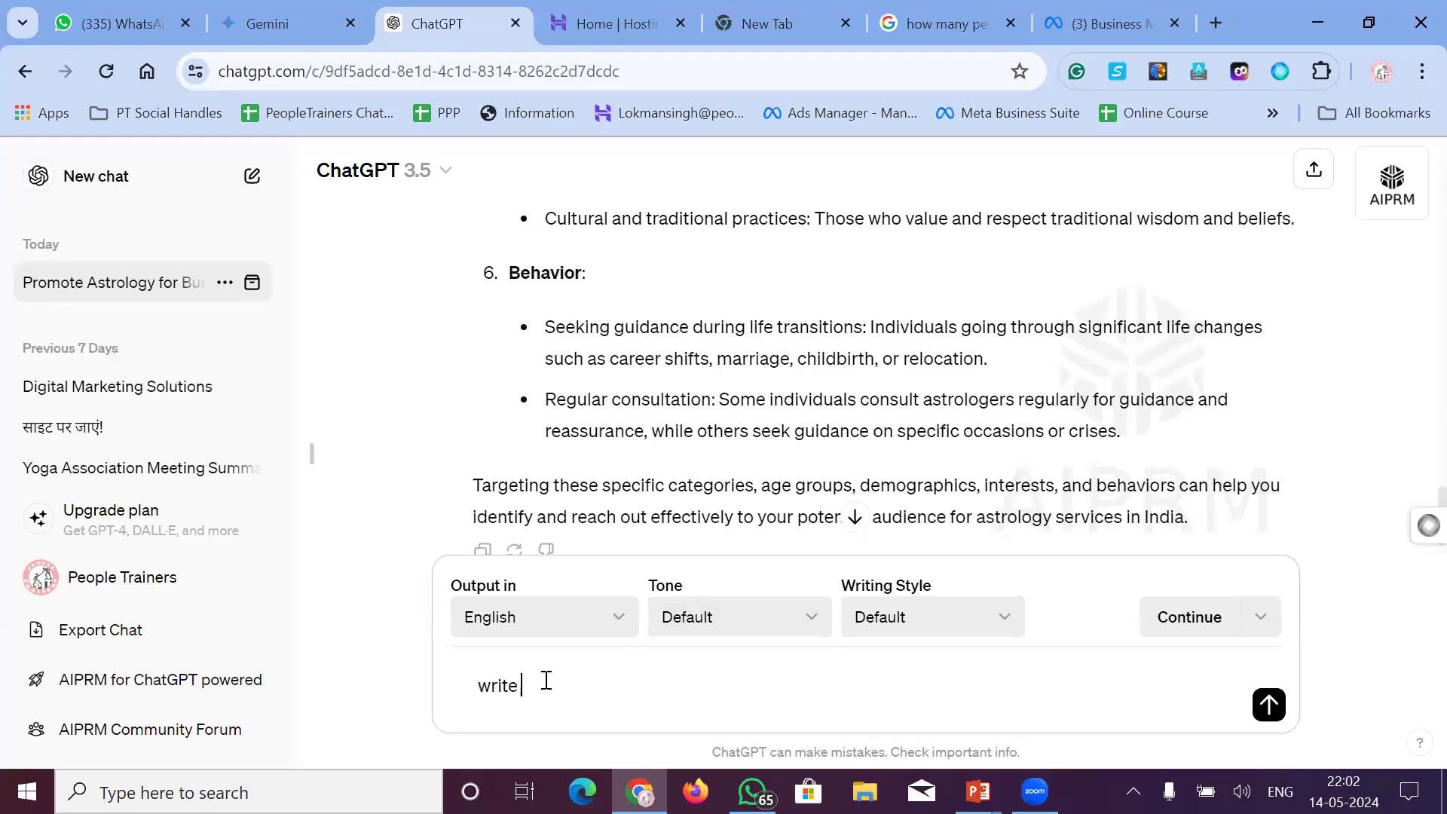
{"action": "type", "text": "the names of the c"}
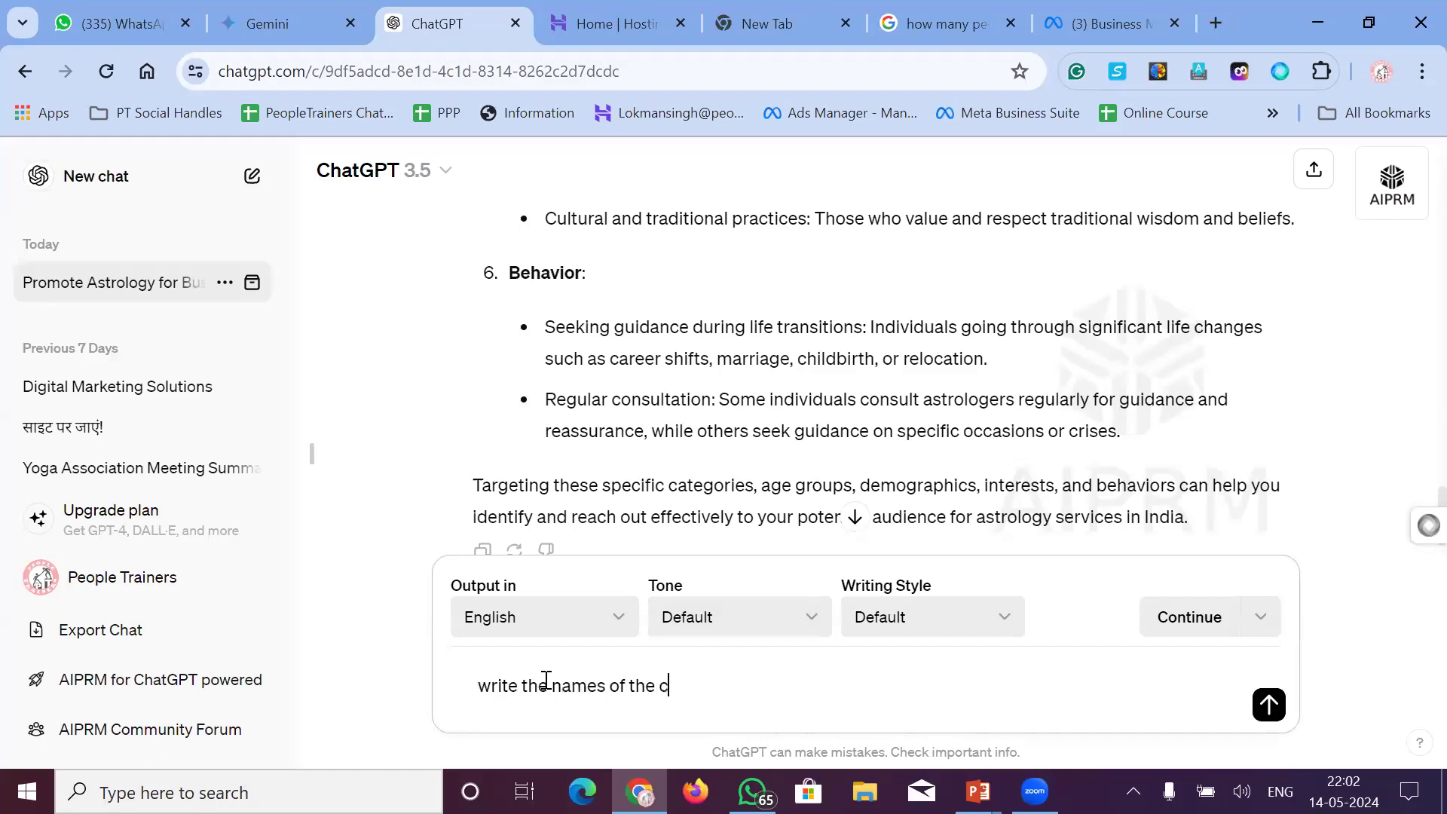
{"action": "type", "text": "ities in india where "}
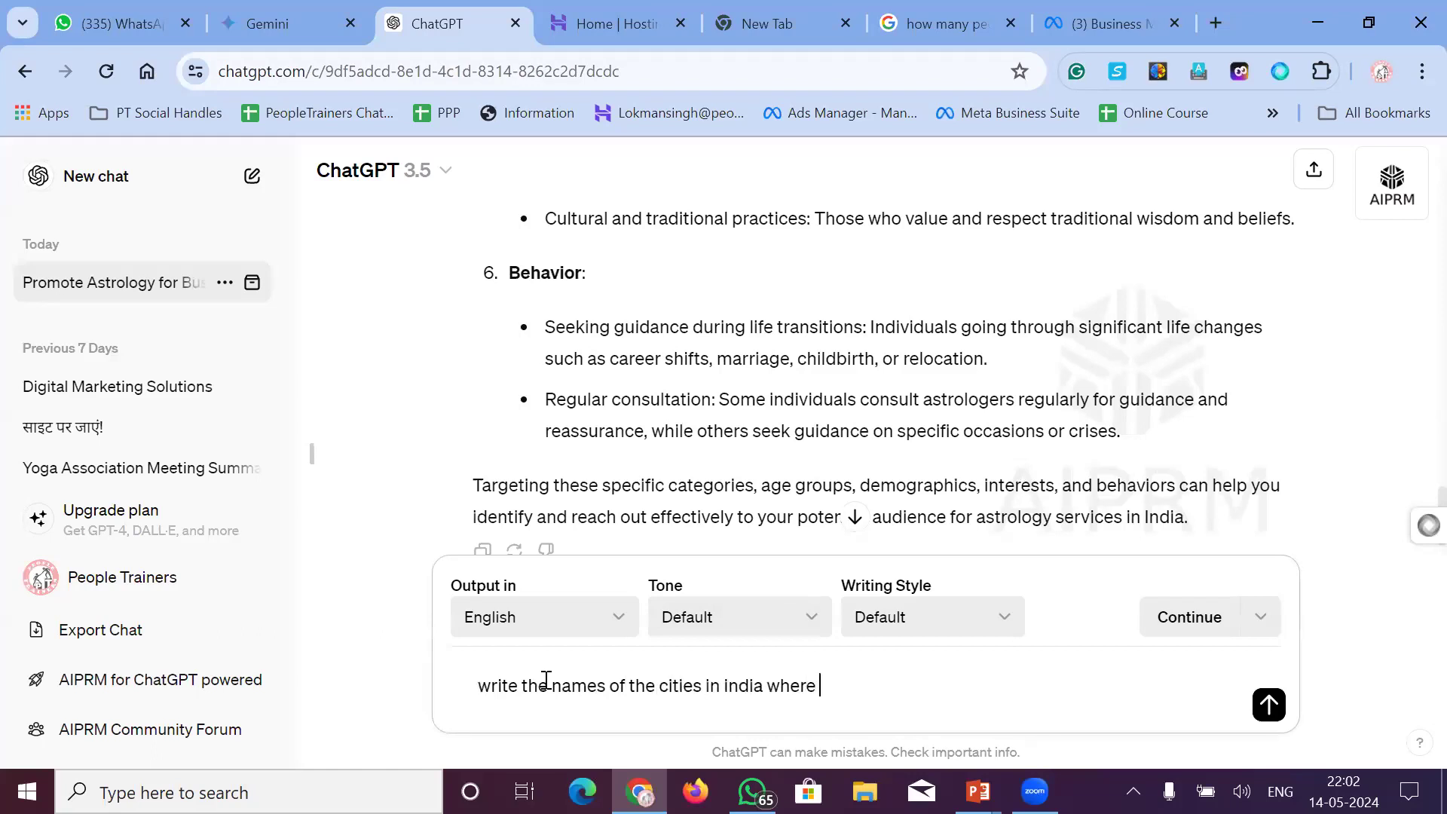
{"action": "type", "text": "I should start promoting "}
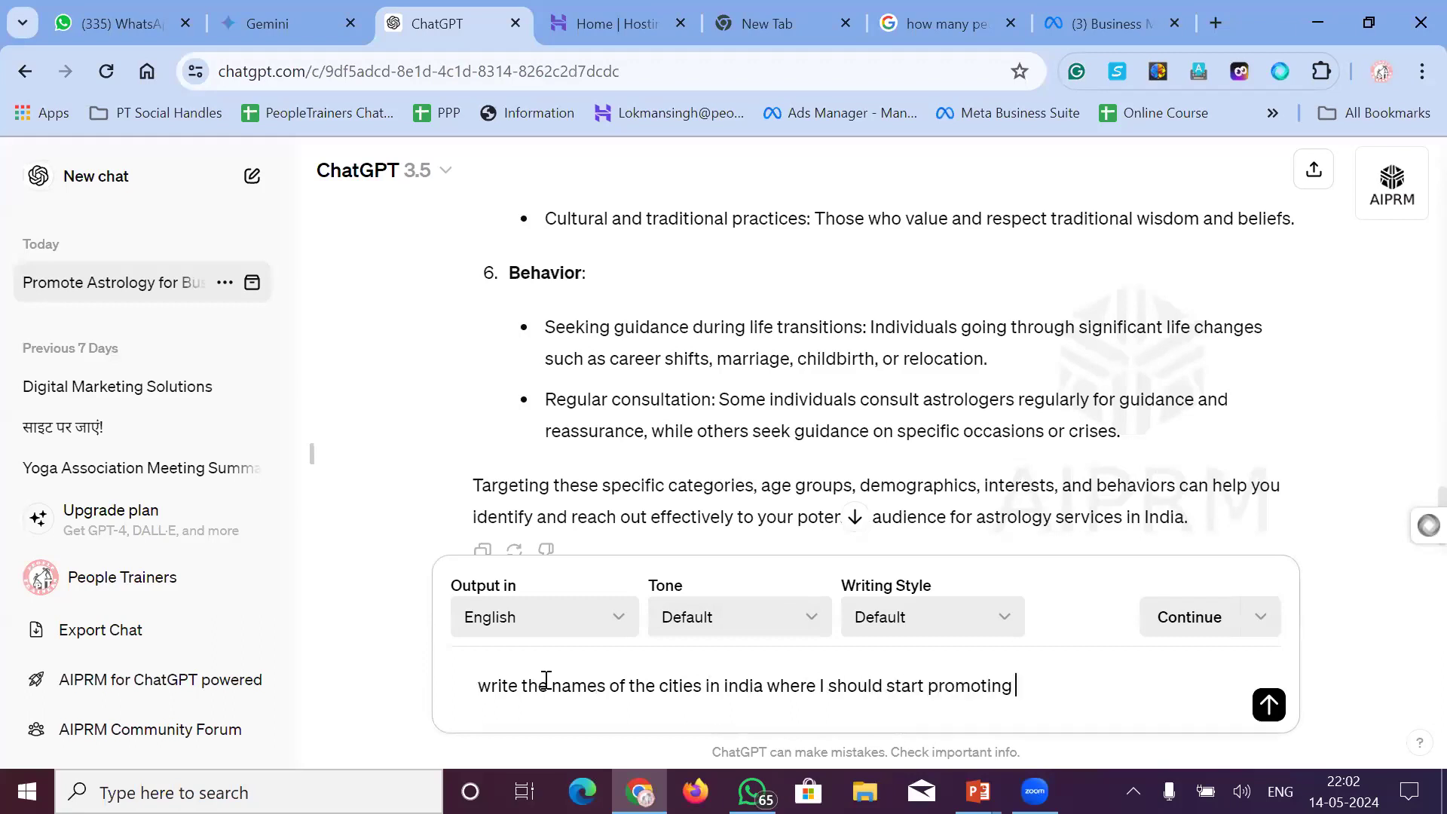
{"action": "type", "text": "my services online at social m"}
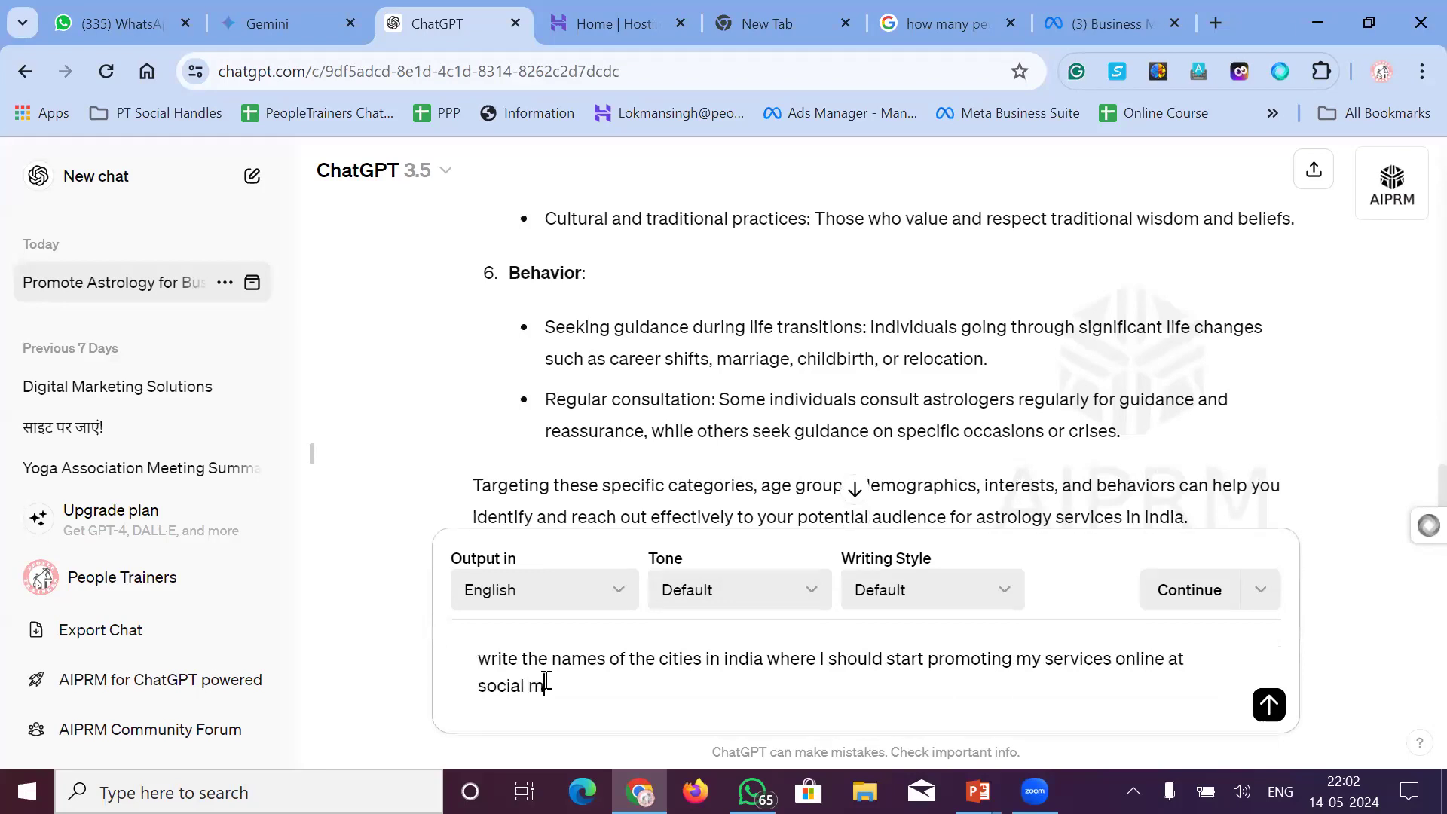
{"action": "type", "text": "edia."}
{"action": "key", "text": "Return"}
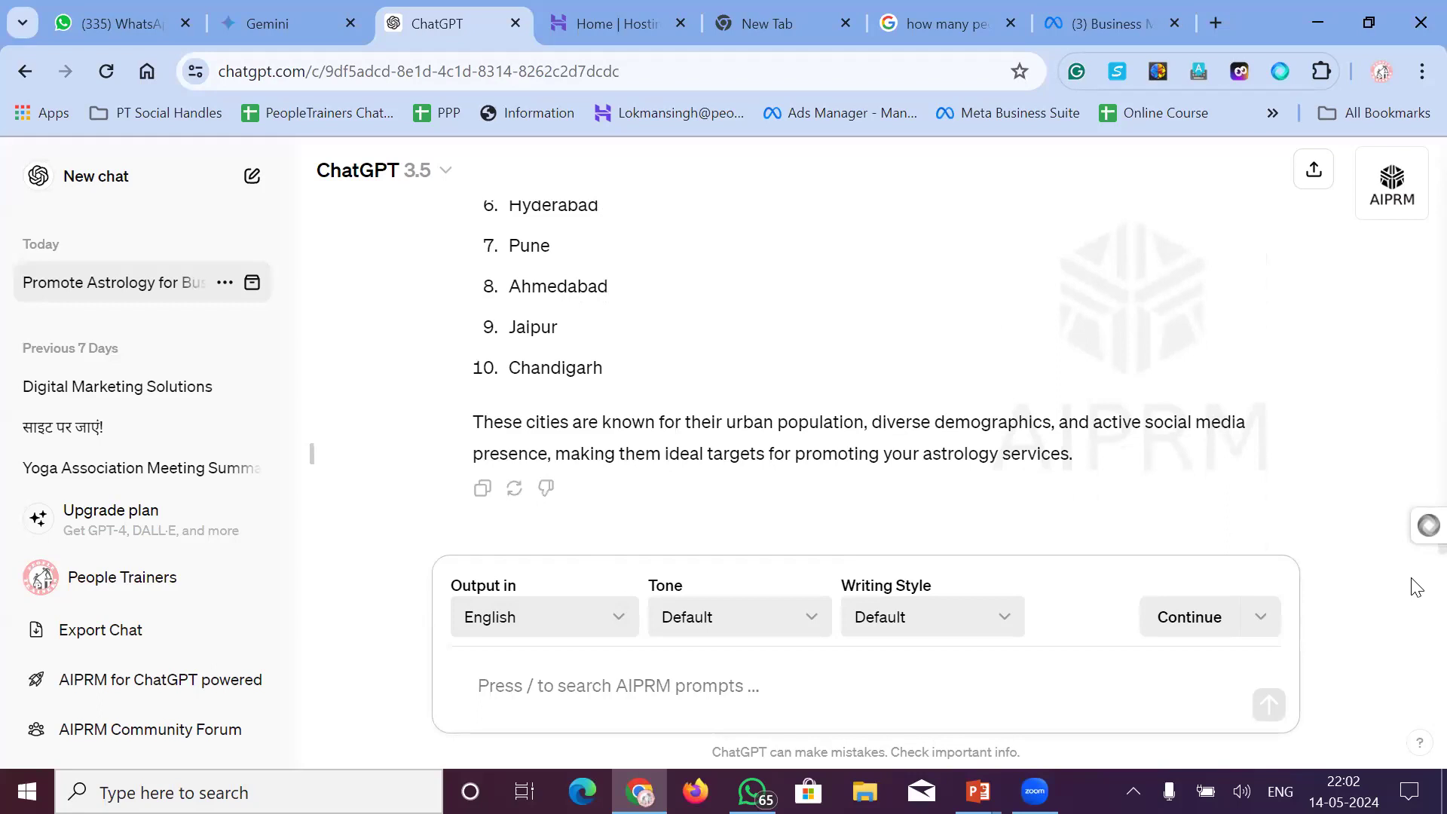
Read through the ten-city list from Mumbai to Chandigarh, then switch to the slideshow.
{"action": "scroll", "coordinate": [1414, 535], "scroll_direction": "up", "scroll_amount": 5}
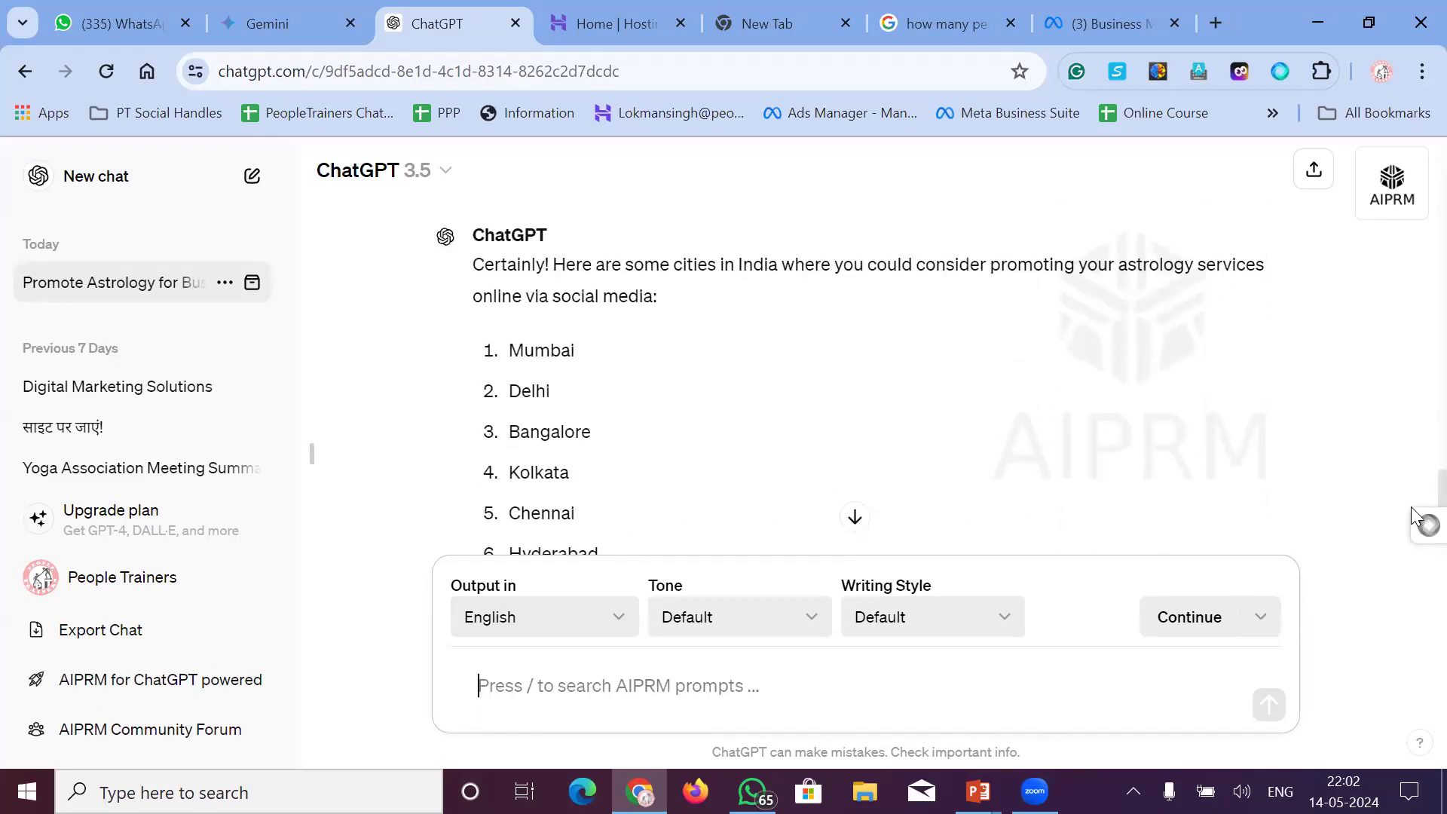
{"action": "scroll", "coordinate": [1411, 509], "scroll_direction": "down", "scroll_amount": 3}
{"action": "scroll", "coordinate": [1414, 533], "scroll_direction": "down", "scroll_amount": 3}
{"action": "scroll", "coordinate": [1417, 552], "scroll_direction": "down", "scroll_amount": 1}
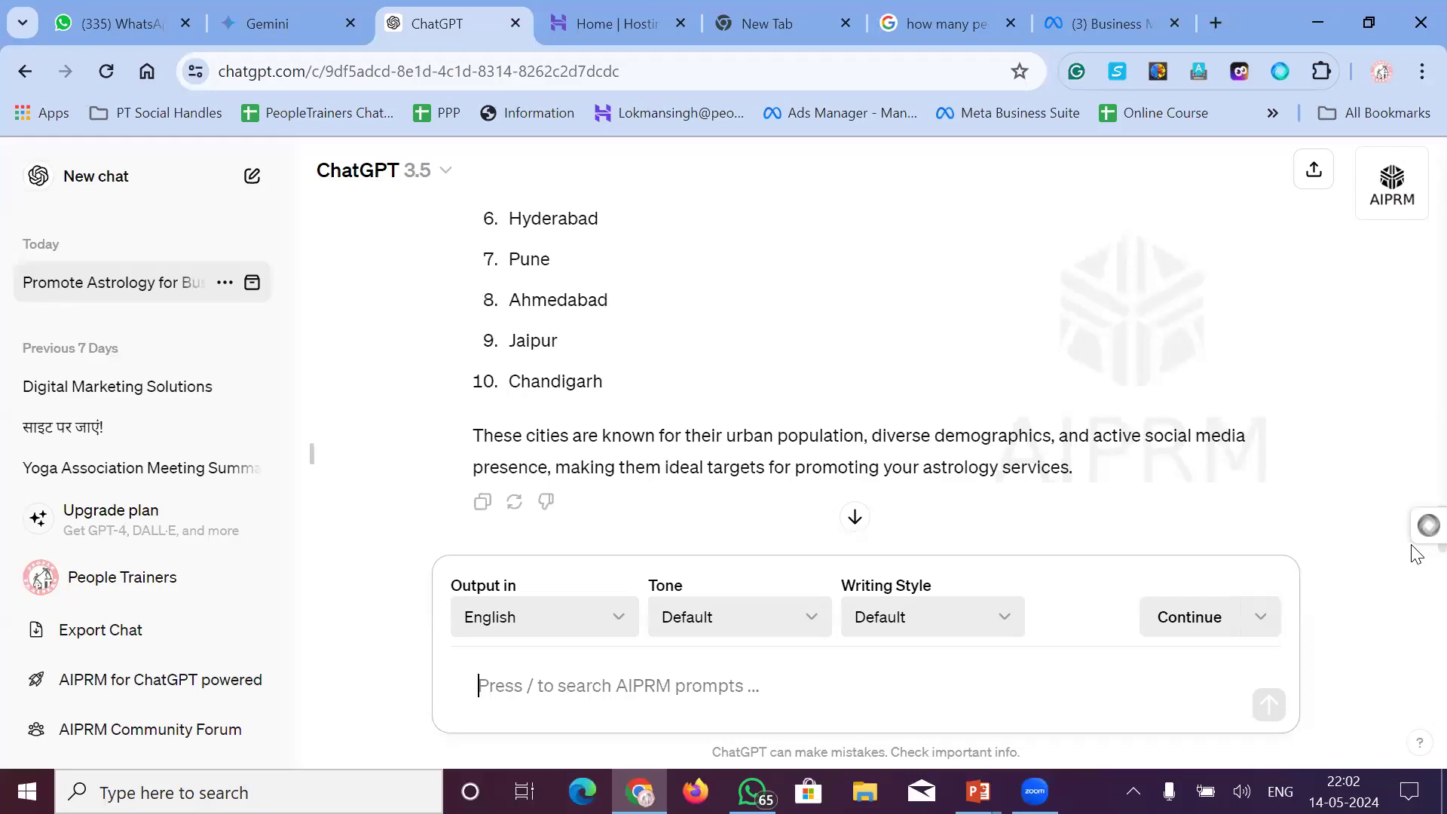
{"action": "scroll", "coordinate": [1417, 558], "scroll_direction": "down", "scroll_amount": 1}
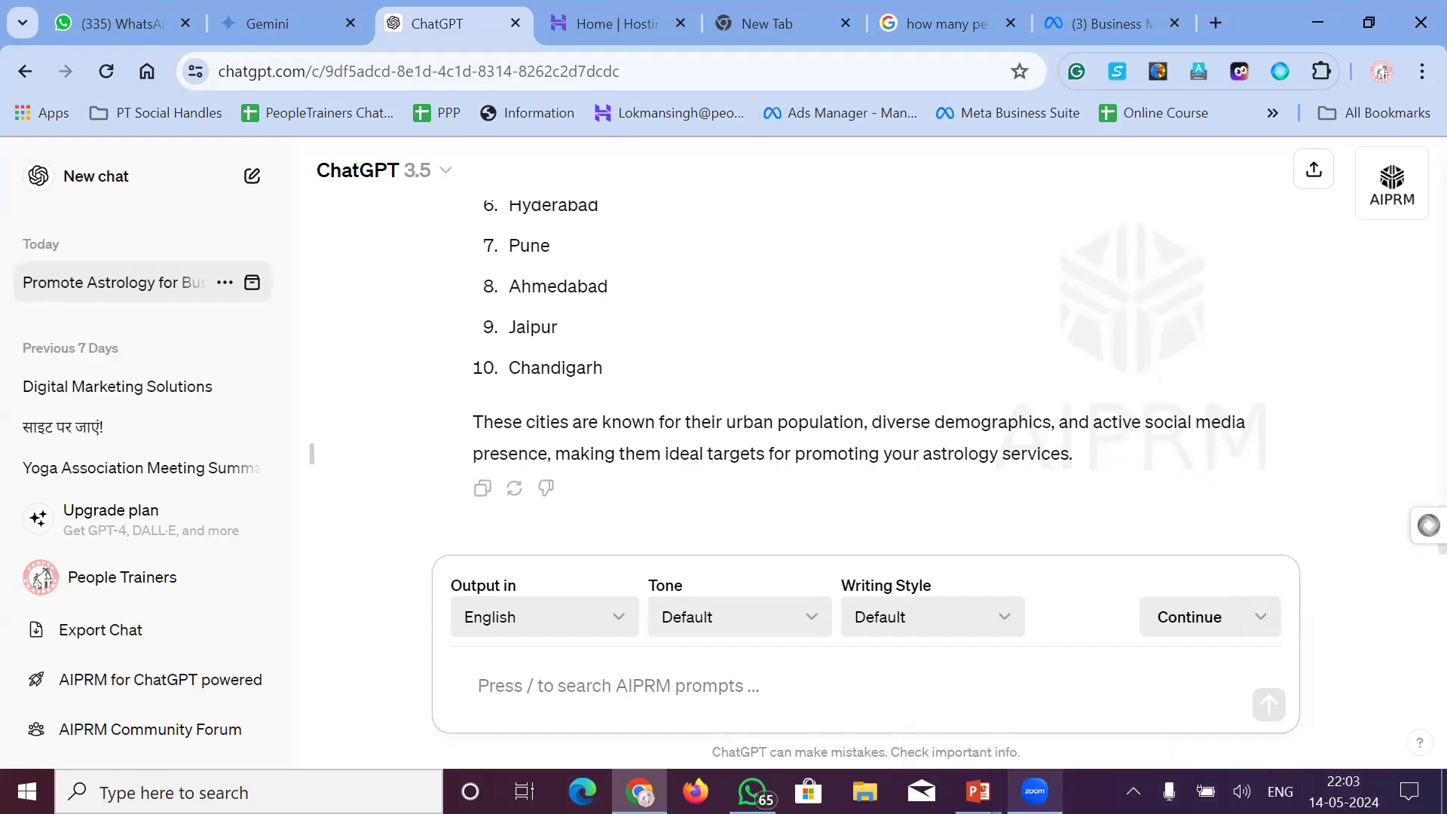
{"action": "key", "text": "alt+Tab"}
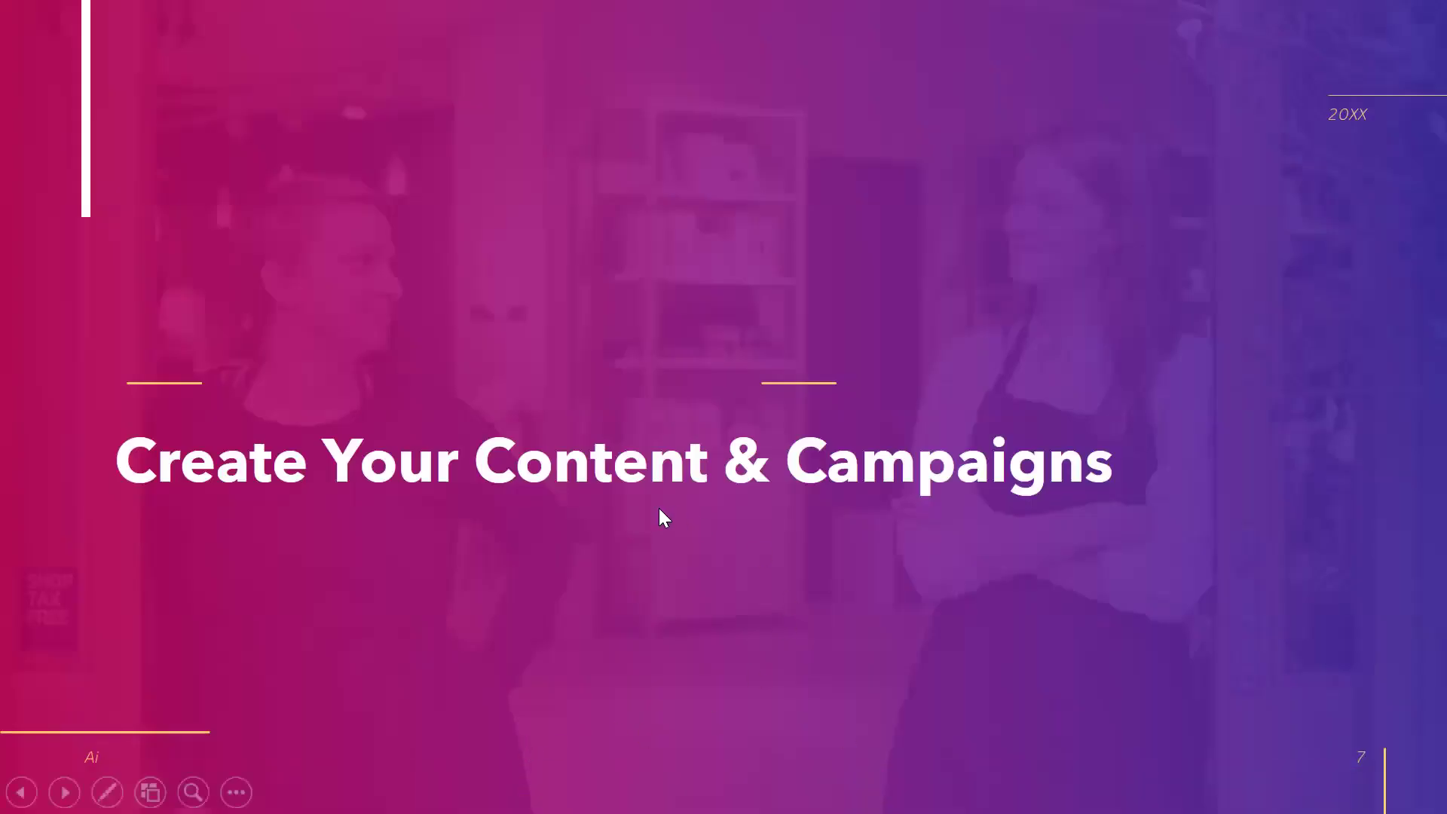
Step the slideshow to slide 8 and back to slide 7, Create Your Content & Campaigns.
{"action": "key", "text": "Right"}
{"action": "key", "text": "Left"}
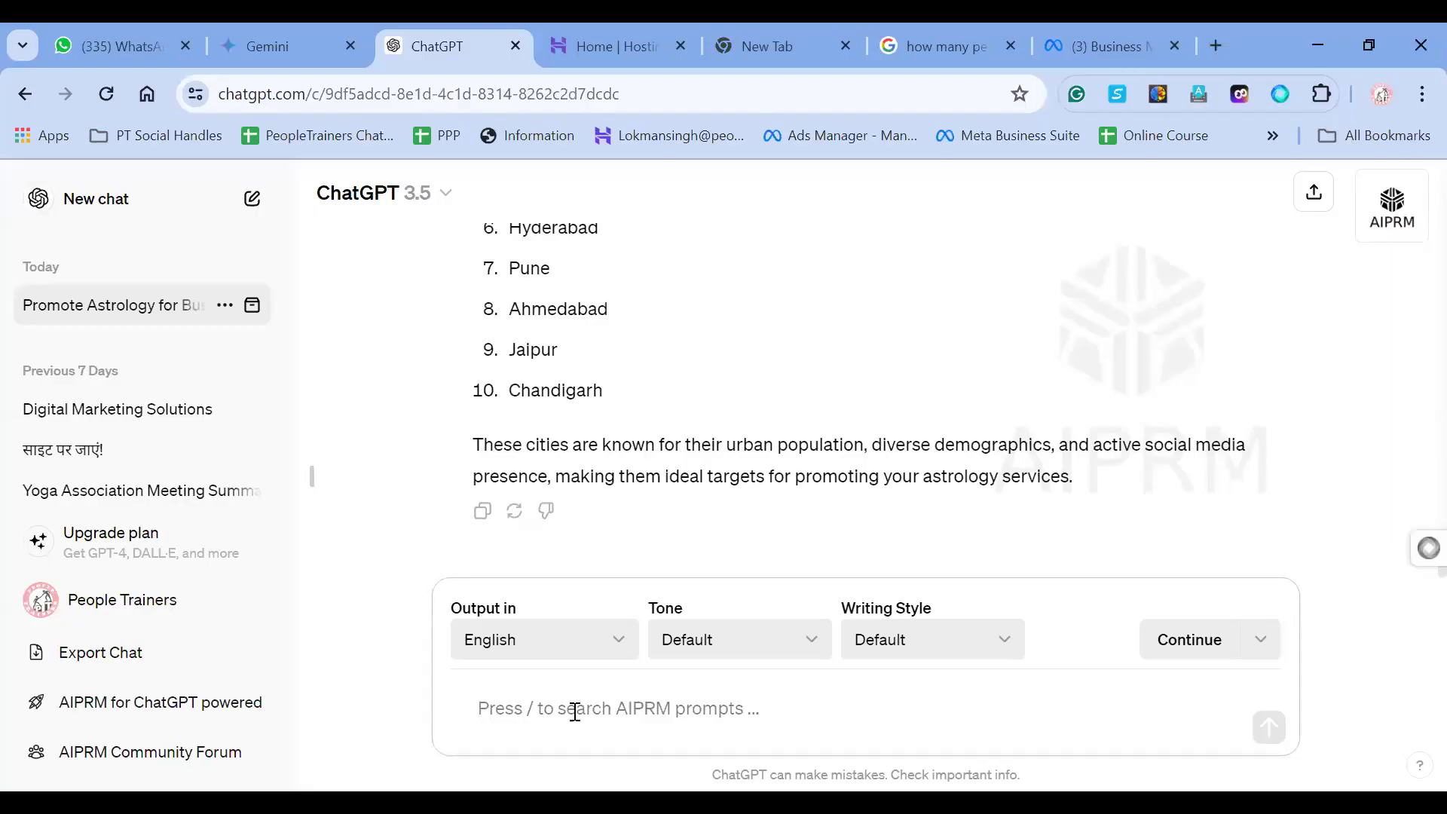
Start the prompt 'Write the best ad copy', correcting typos along the way.
{"action": "type", "text": "suggest me"}
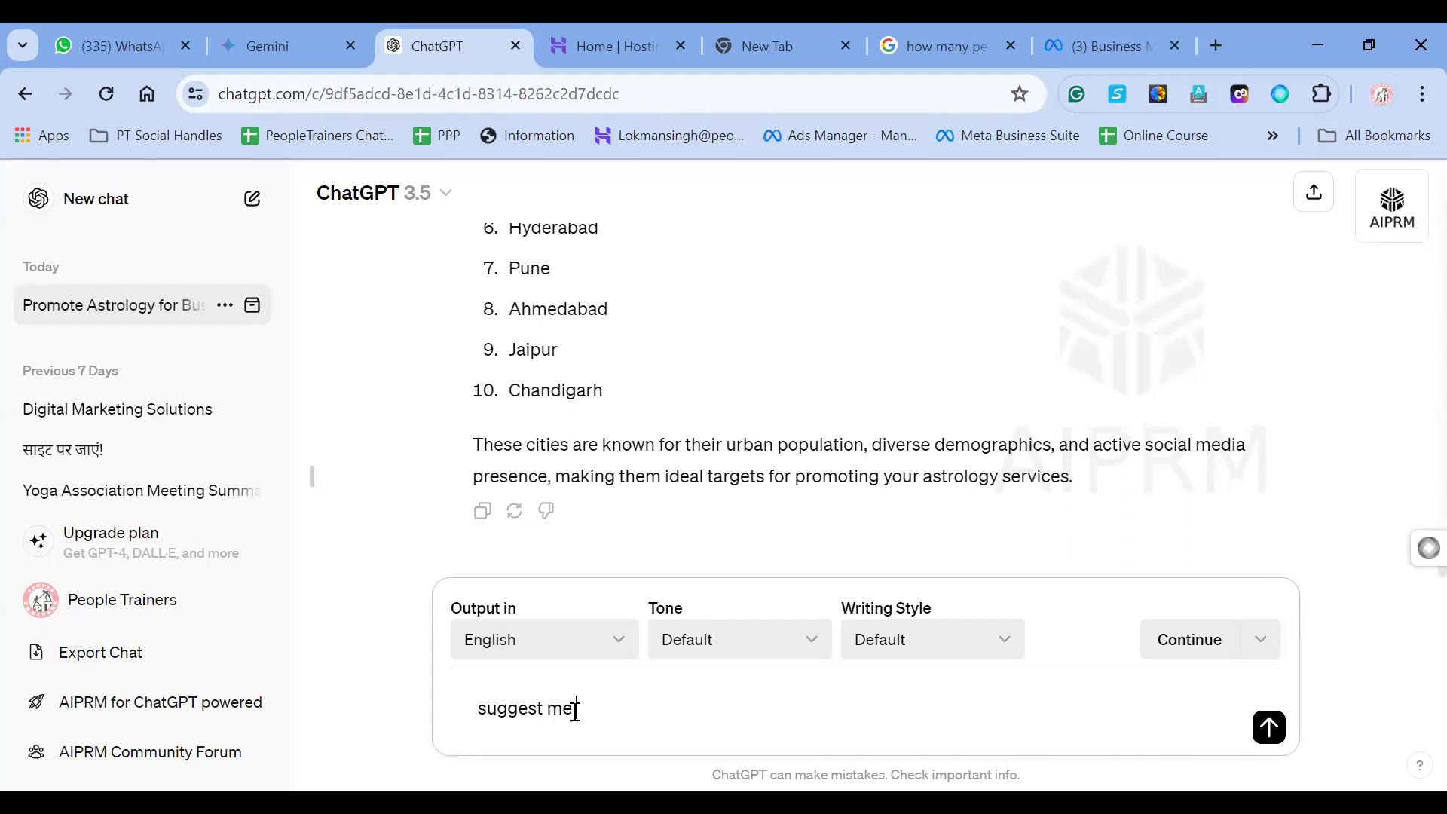
{"action": "type", "text": " a"}
{"action": "key", "text": "ctrl+BackSpace"}
{"action": "key", "text": "ctrl+BackSpace"}
{"action": "key", "text": "ctrl+BackSpace"}
{"action": "type", "text": "Write a t"}
{"action": "key", "text": "BackSpace"}
{"action": "key", "text": "BackSpace"}
{"action": "key", "text": "BackSpace"}
{"action": "type", "text": "the best content"}
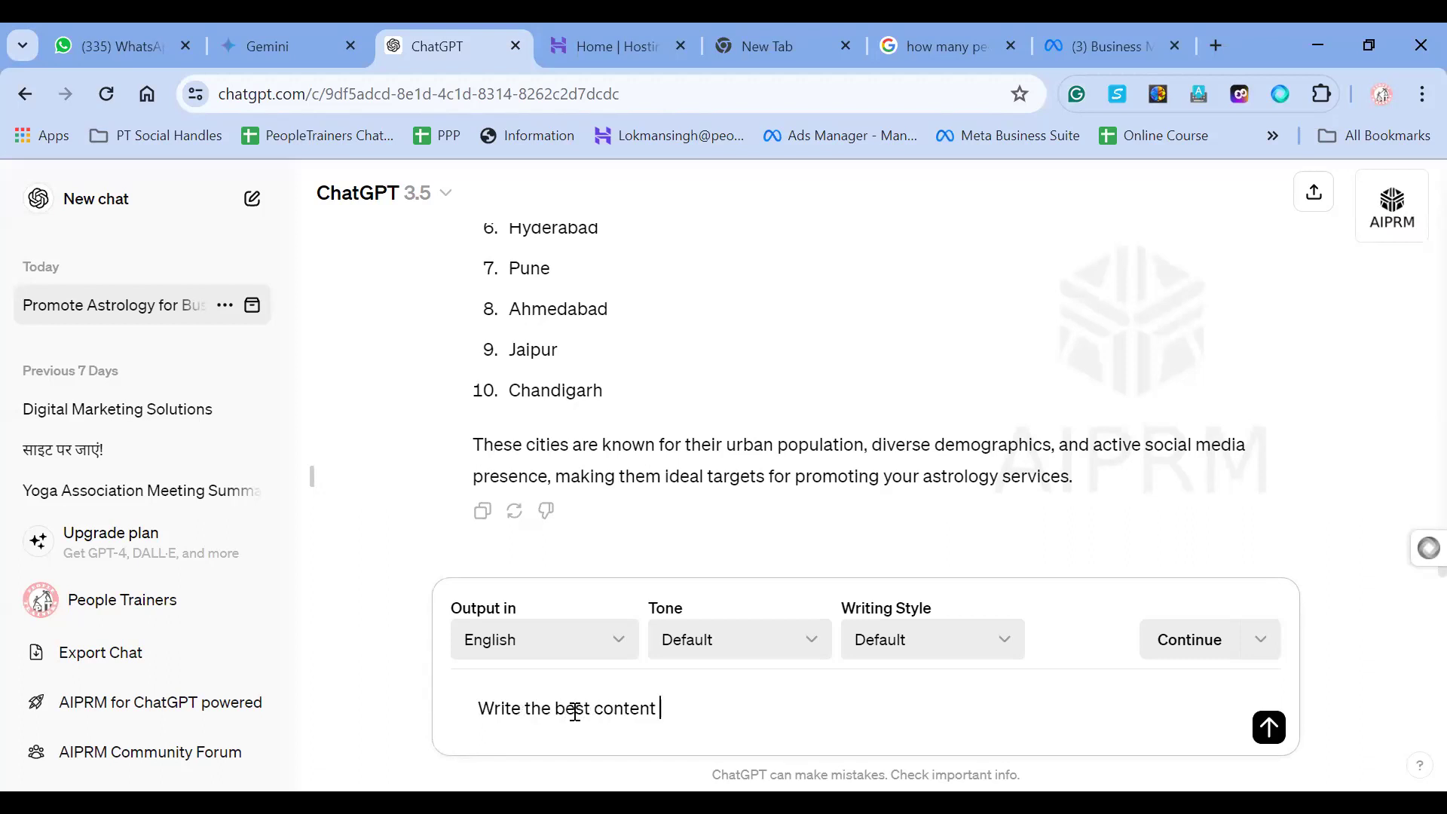
{"action": "key", "text": "BackSpace"}
{"action": "key", "text": "BackSpace"}
{"action": "key", "text": "BackSpace"}
{"action": "key", "text": "BackSpace"}
{"action": "key", "text": "BackSpace"}
{"action": "key", "text": "BackSpace"}
{"action": "type", "text": "ad coy"}
{"action": "key", "text": "BackSpace"}
Complete the request for Facebook and Instagram primary text, heading and description with emotions, and send it.
{"action": "type", "text": "py for my first campaig"}
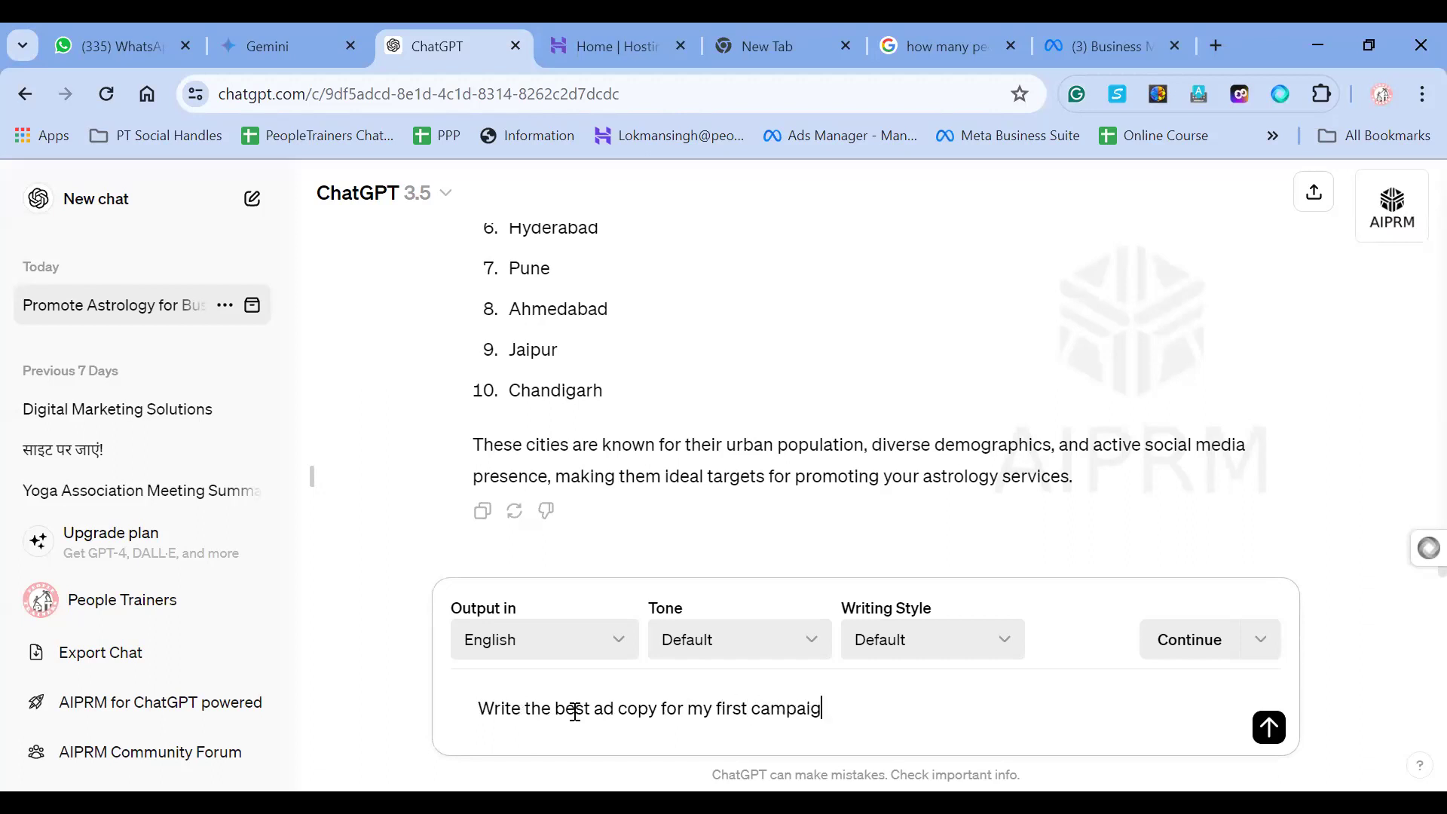
{"action": "type", "text": "n to run at facebook and "}
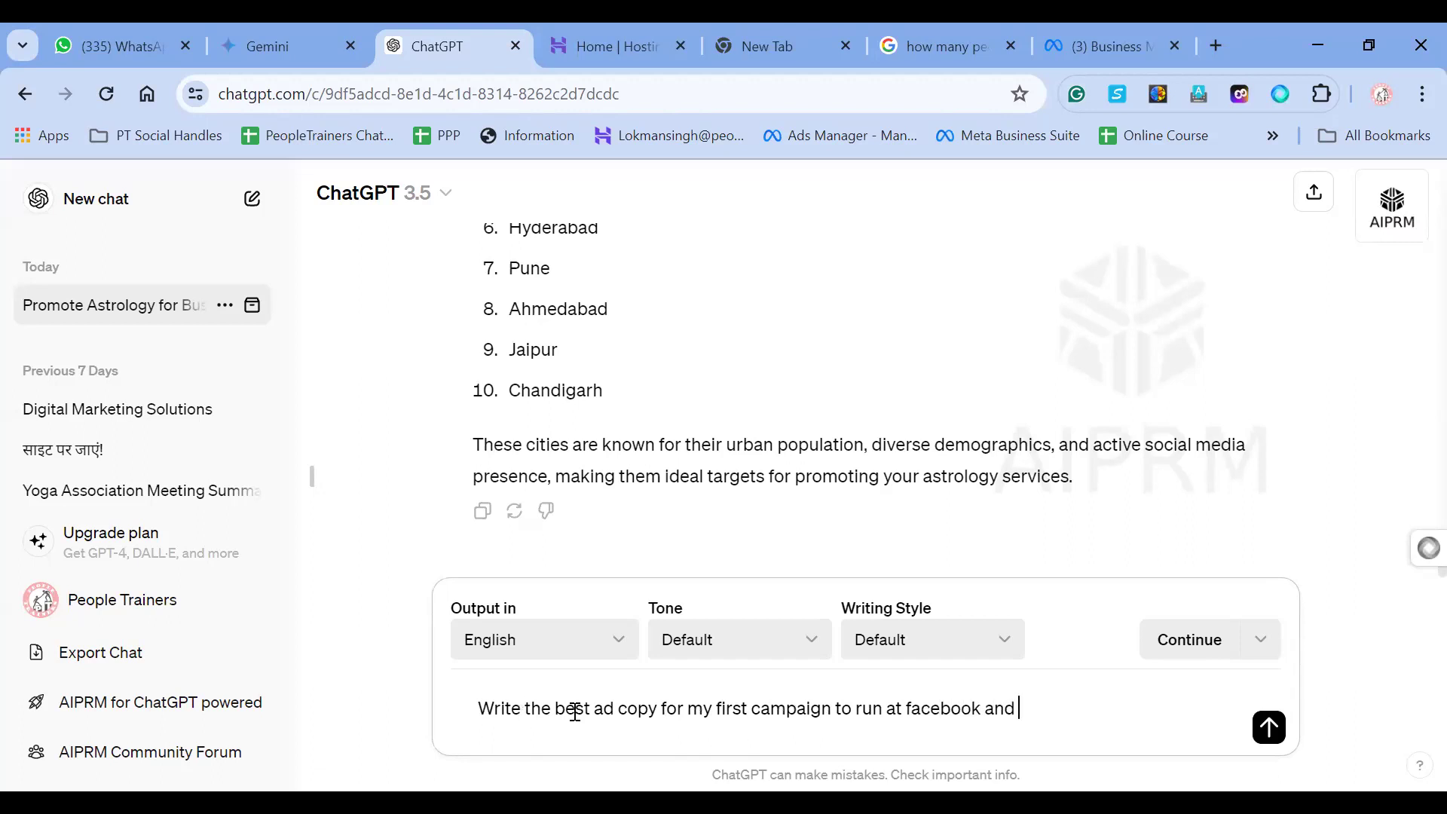
{"action": "type", "text": "instagram. Write "}
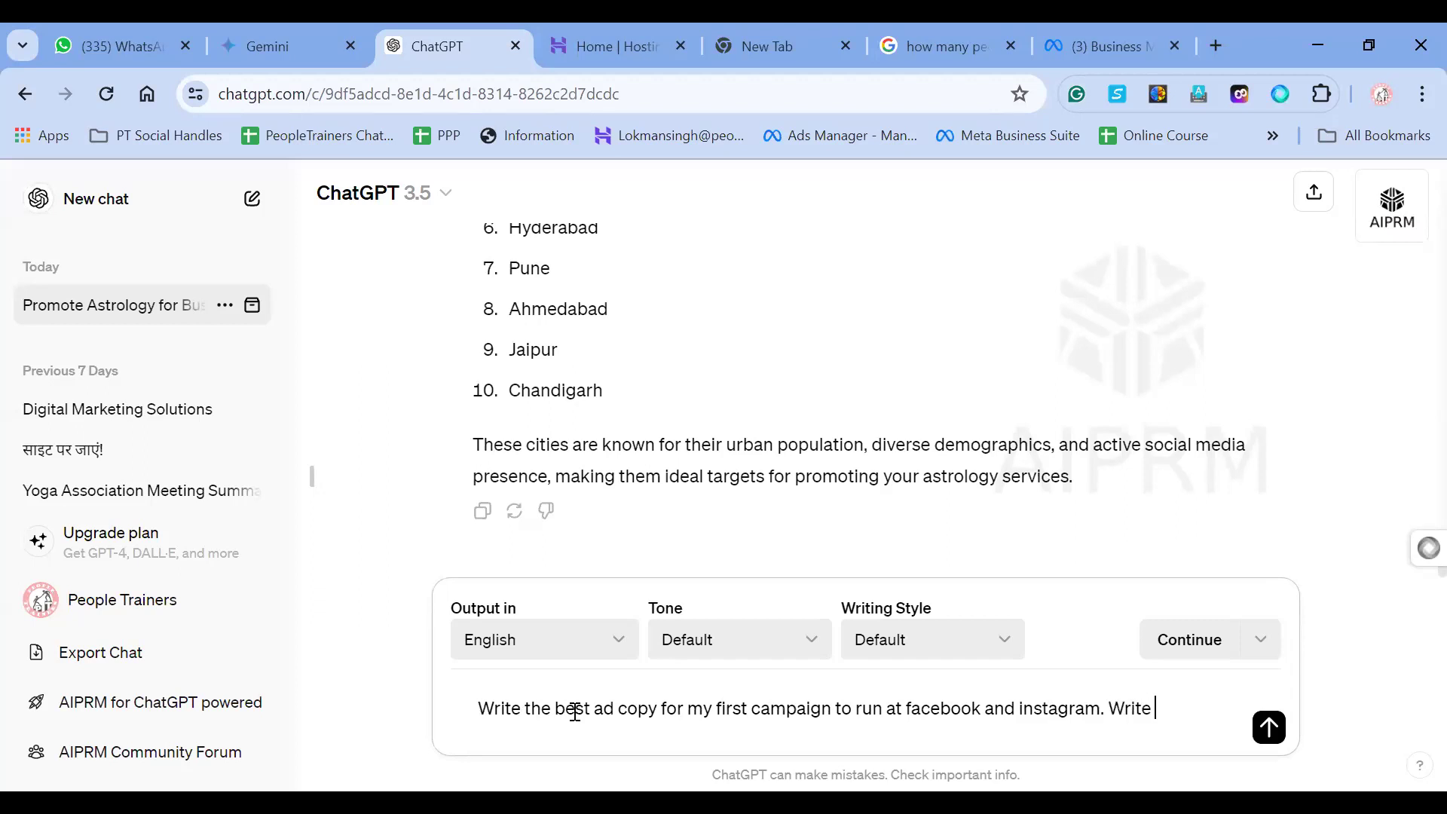
{"action": "type", "text": "primary text, "}
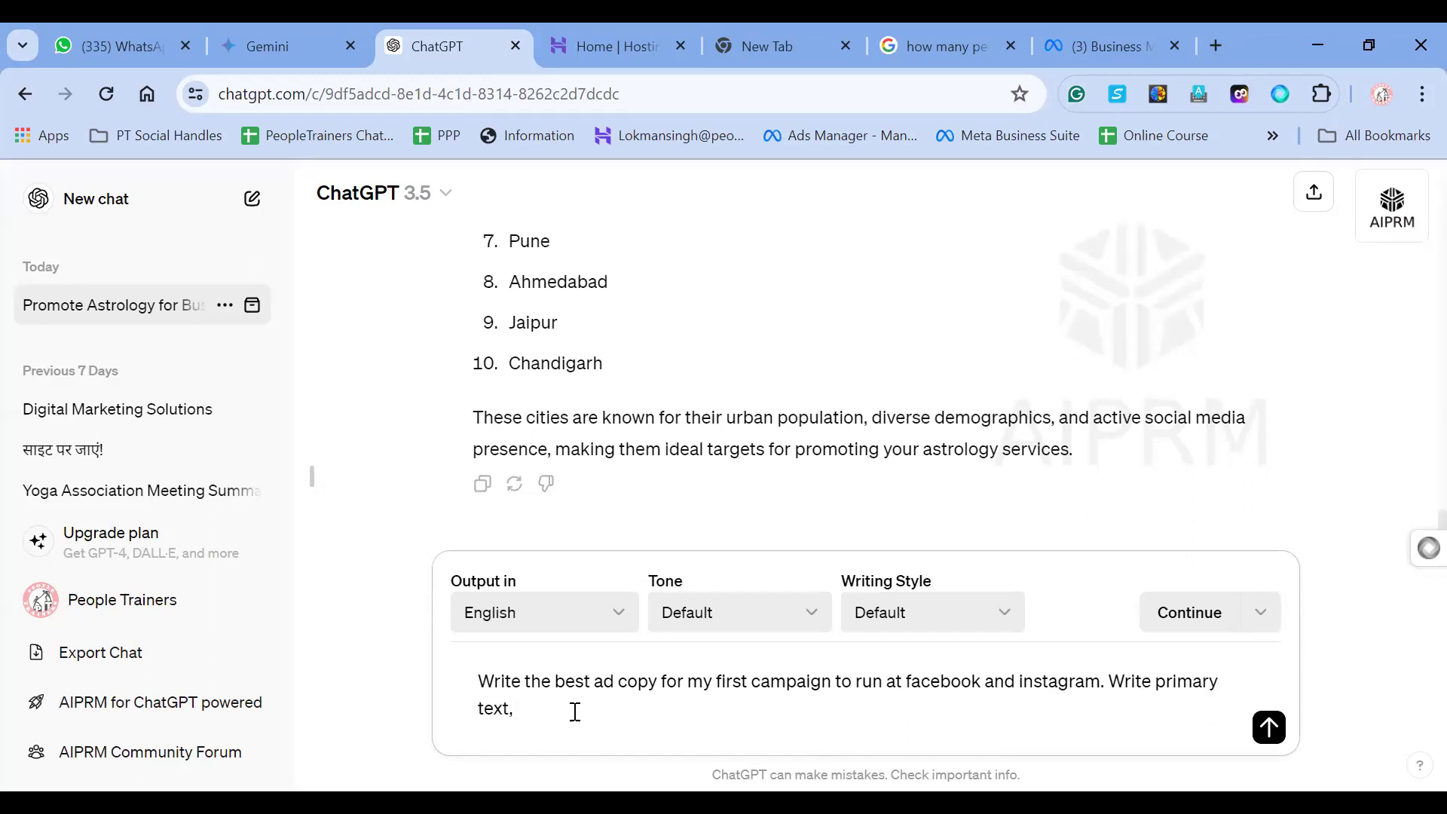
{"action": "type", "text": "heading and descriptin"}
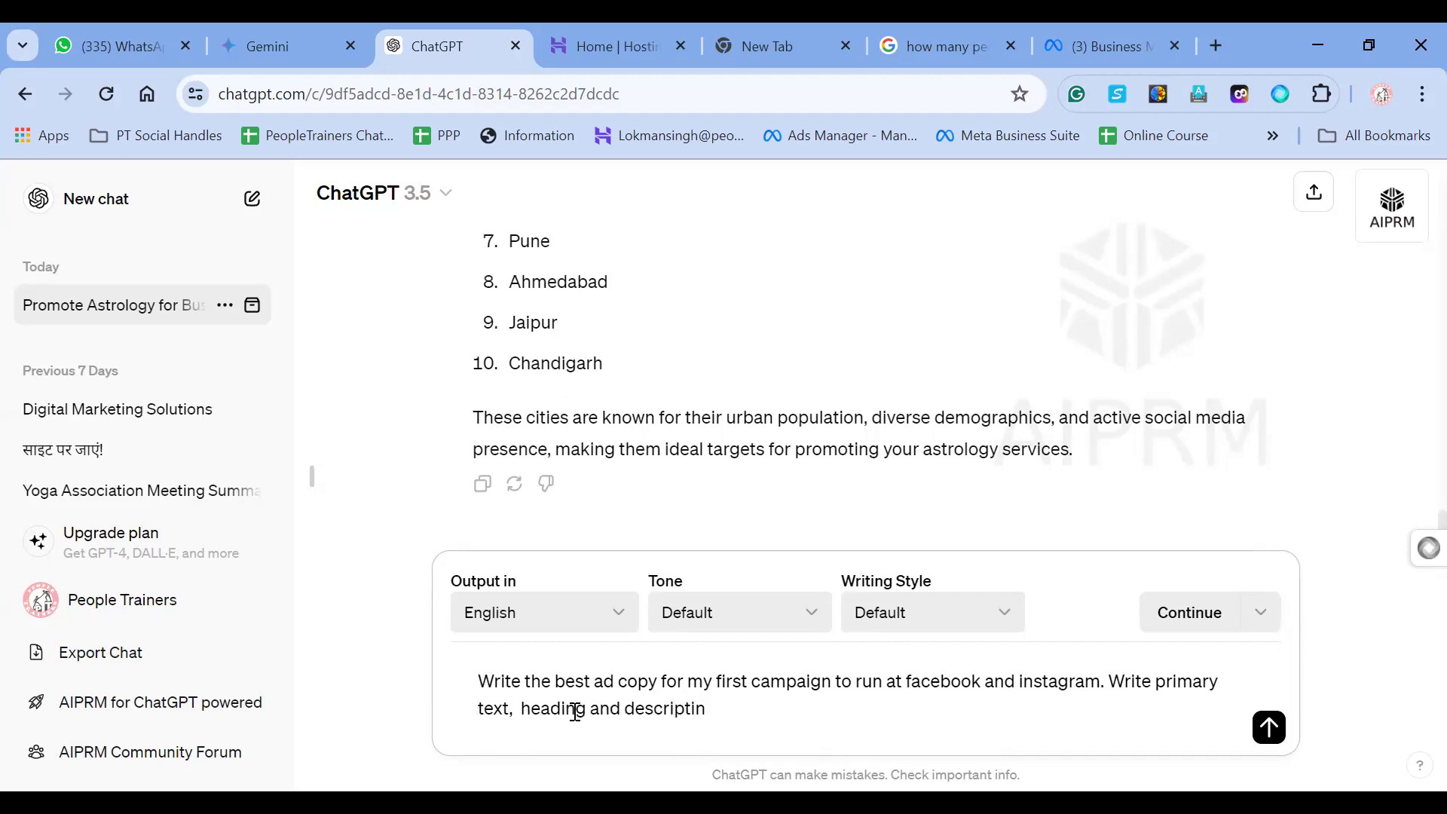
{"action": "key", "text": "BackSpace"}
{"action": "type", "text": "on with emotions"}
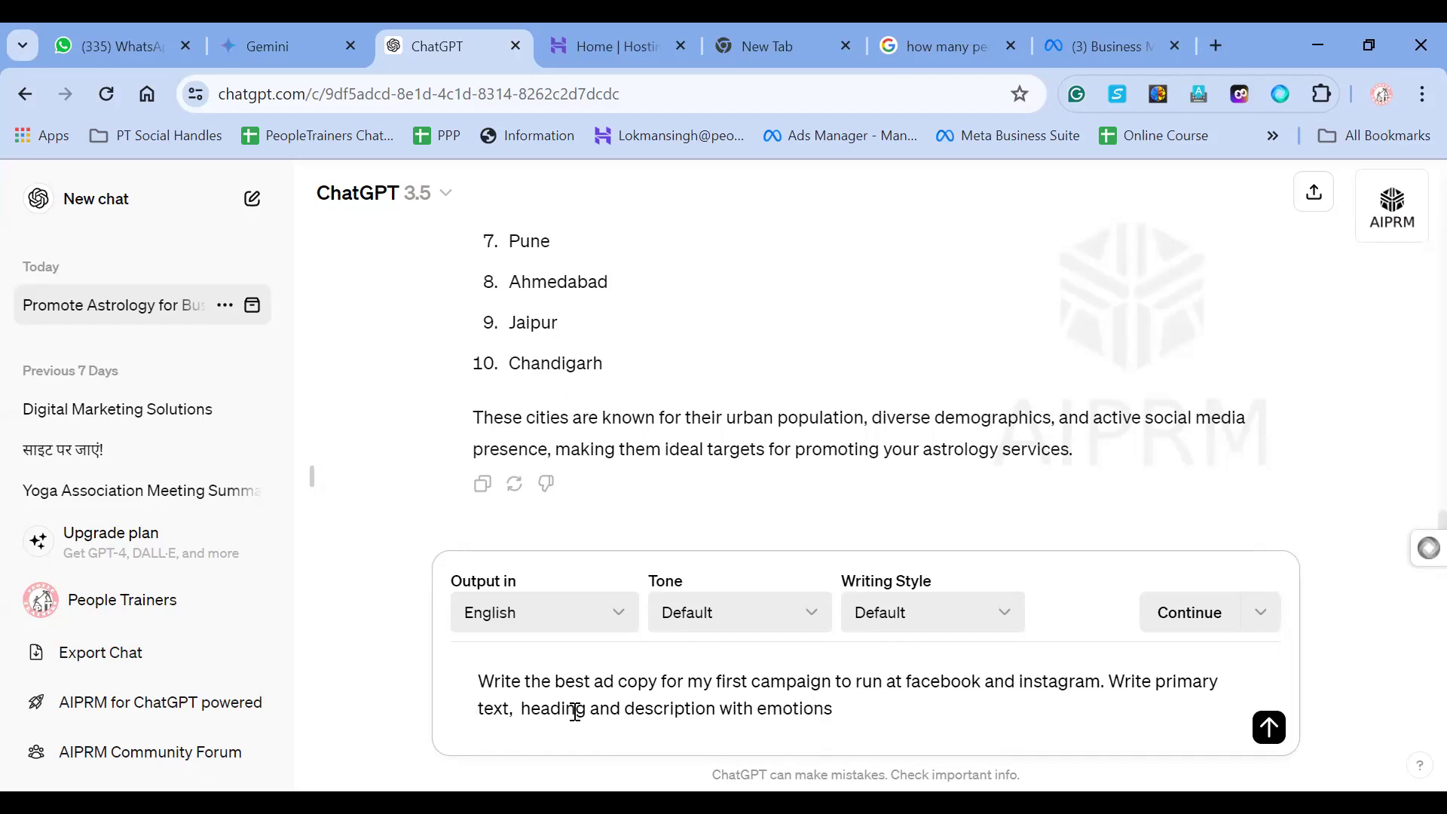
{"action": "type", "text": "."}
{"action": "key", "text": "Return"}
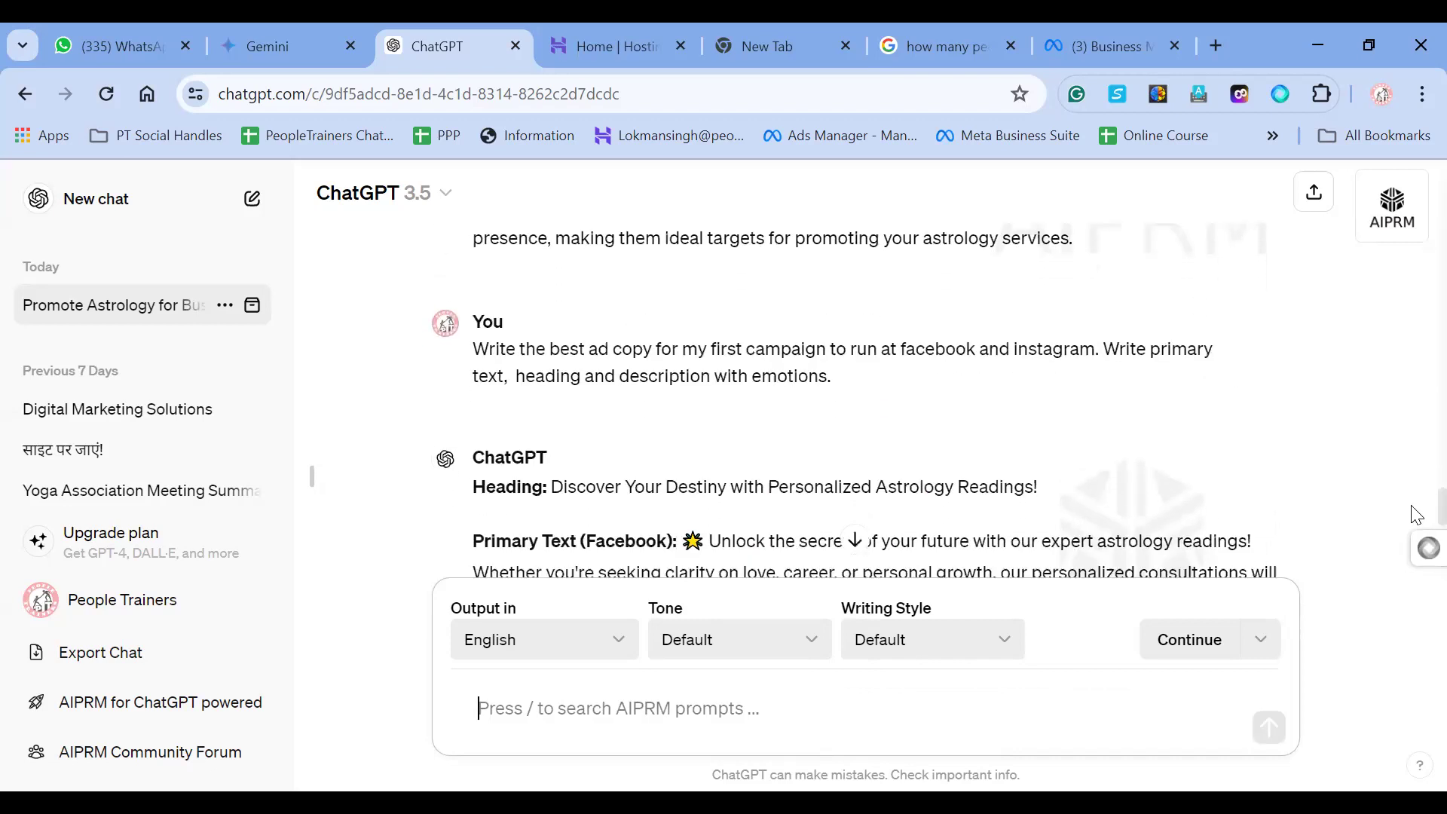
Scroll through the reply's heading, Facebook and Instagram primary texts, and hashtag description.
{"action": "scroll", "coordinate": [1414, 519], "scroll_direction": "down", "scroll_amount": 2}
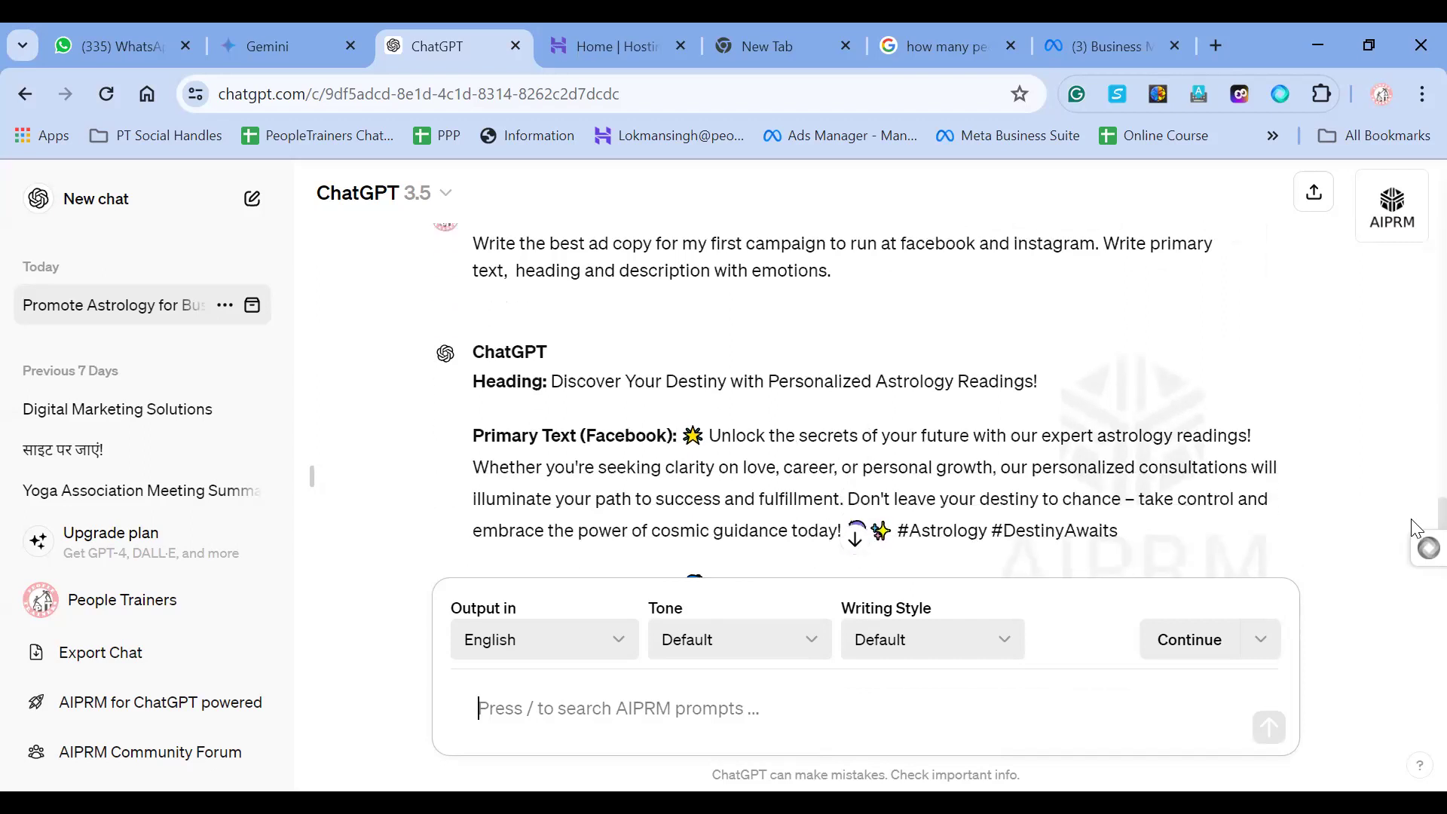
{"action": "scroll", "coordinate": [1411, 524], "scroll_direction": "down", "scroll_amount": 2}
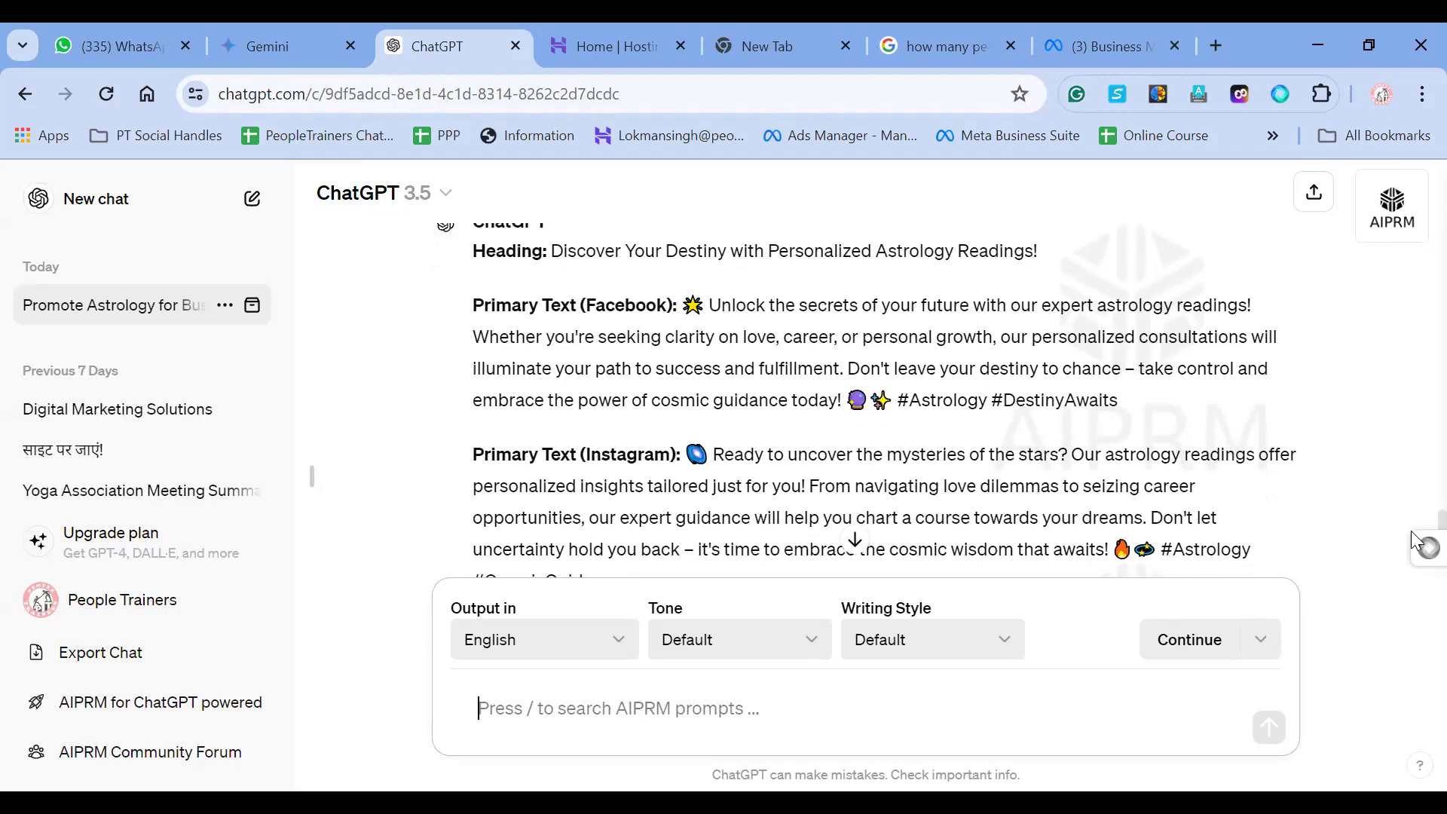
{"action": "scroll", "coordinate": [1411, 531], "scroll_direction": "down", "scroll_amount": 1}
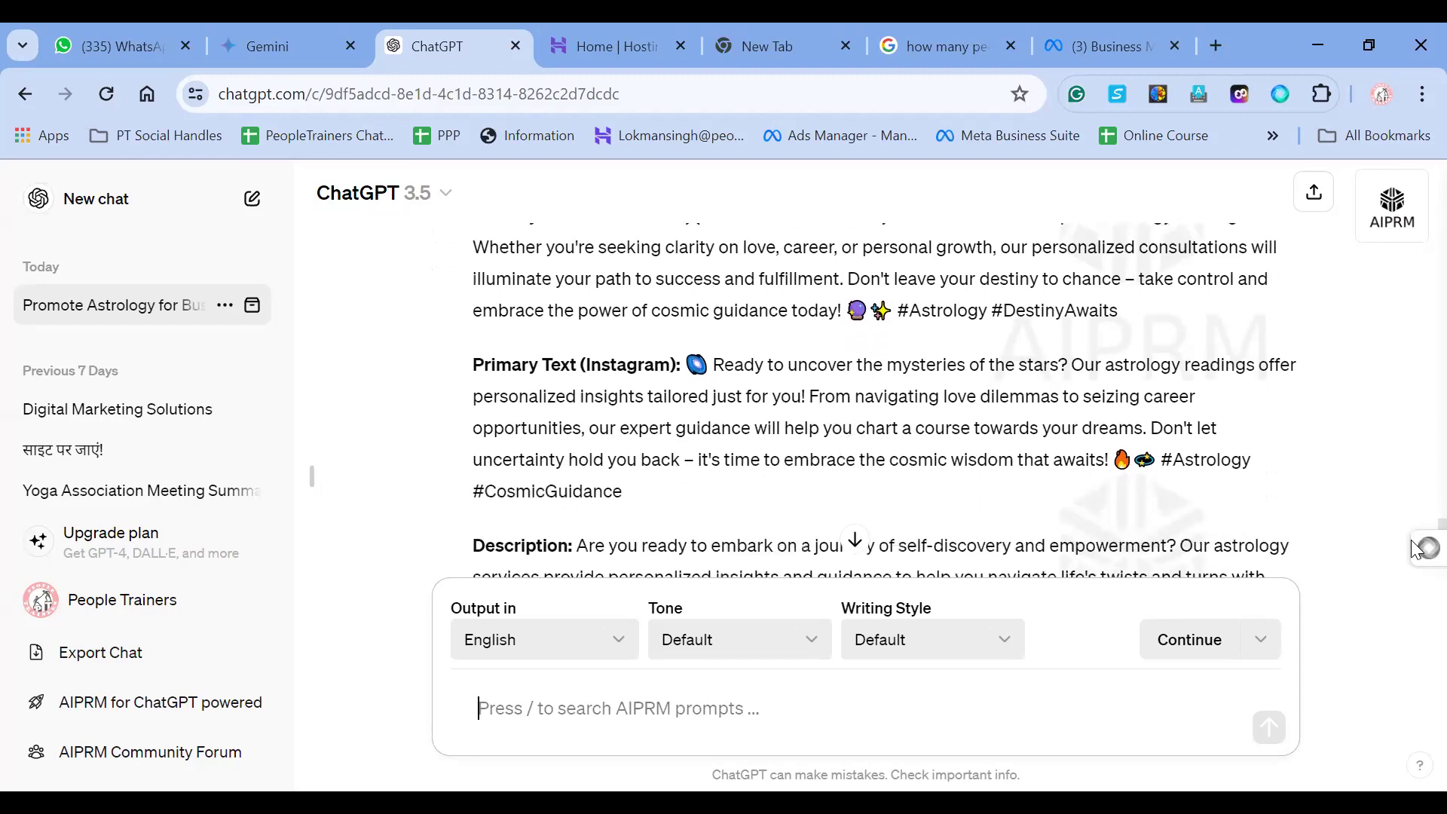
{"action": "scroll", "coordinate": [1414, 551], "scroll_direction": "down", "scroll_amount": 3}
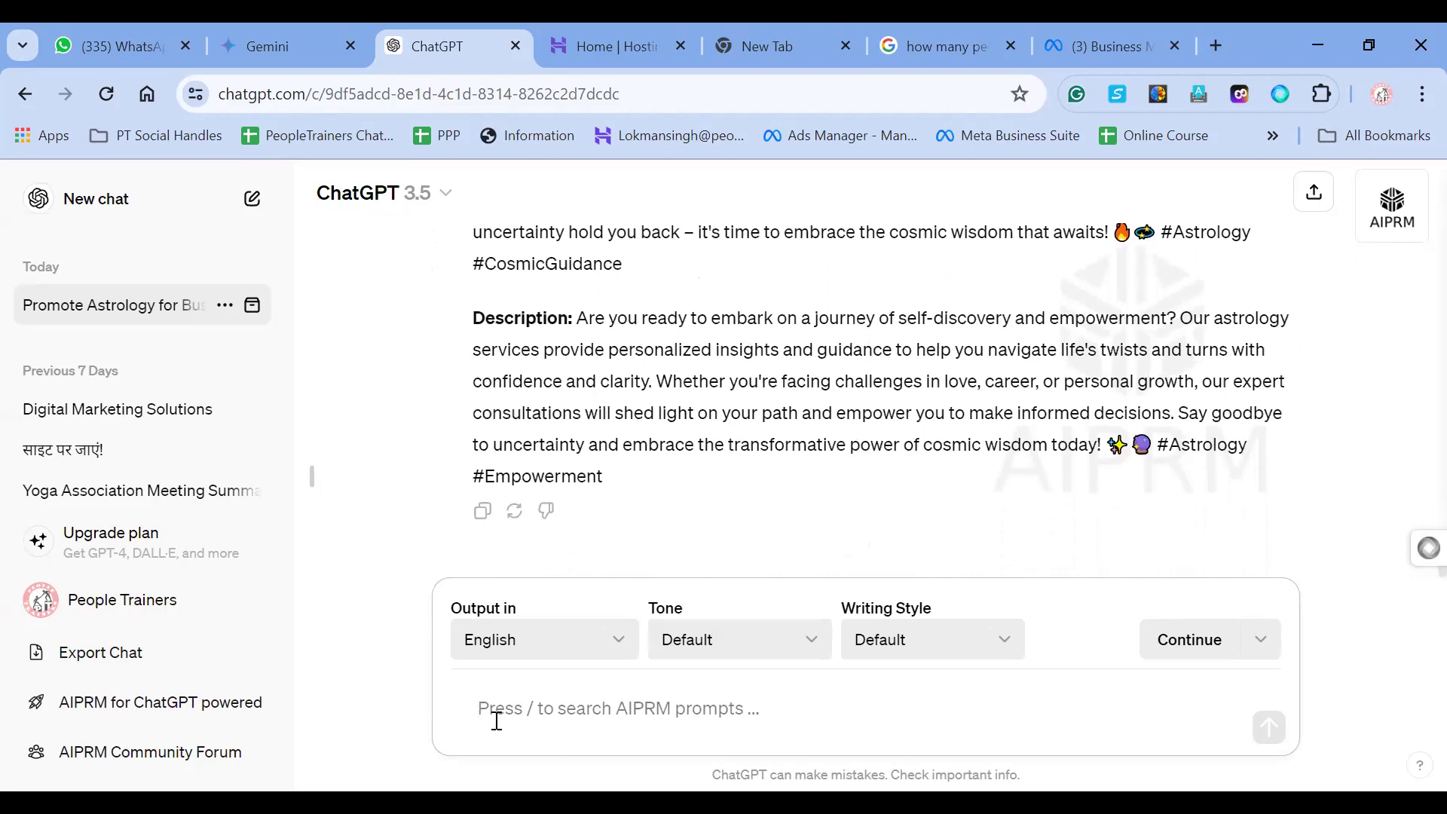
Begin a rewrite request that includes the astrologer's name and expert-astrologer title.
{"action": "type", "text": "repl"}
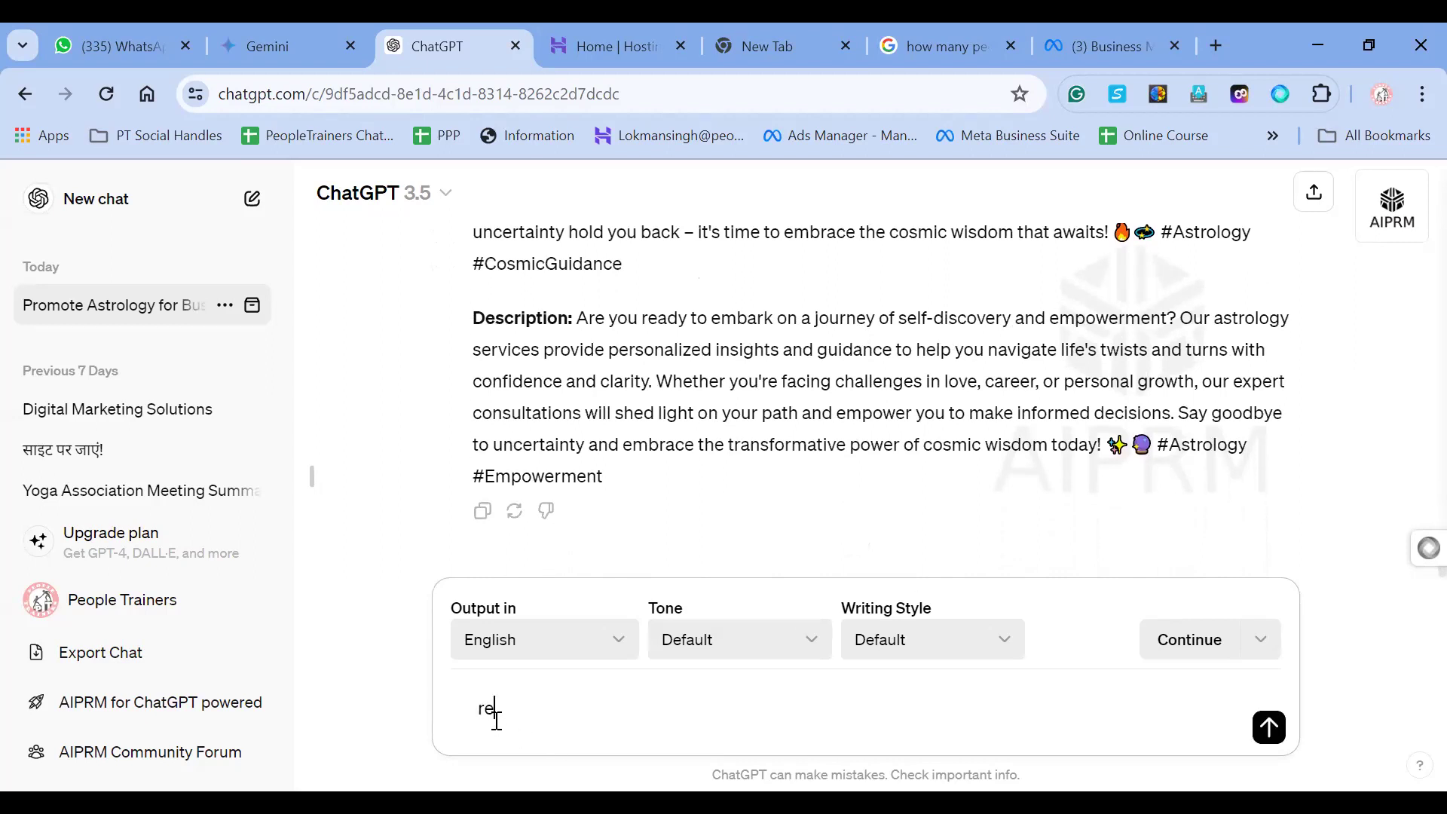
{"action": "key", "text": "BackSpace"}
{"action": "key", "text": "BackSpace"}
{"action": "type", "text": "write this including m"}
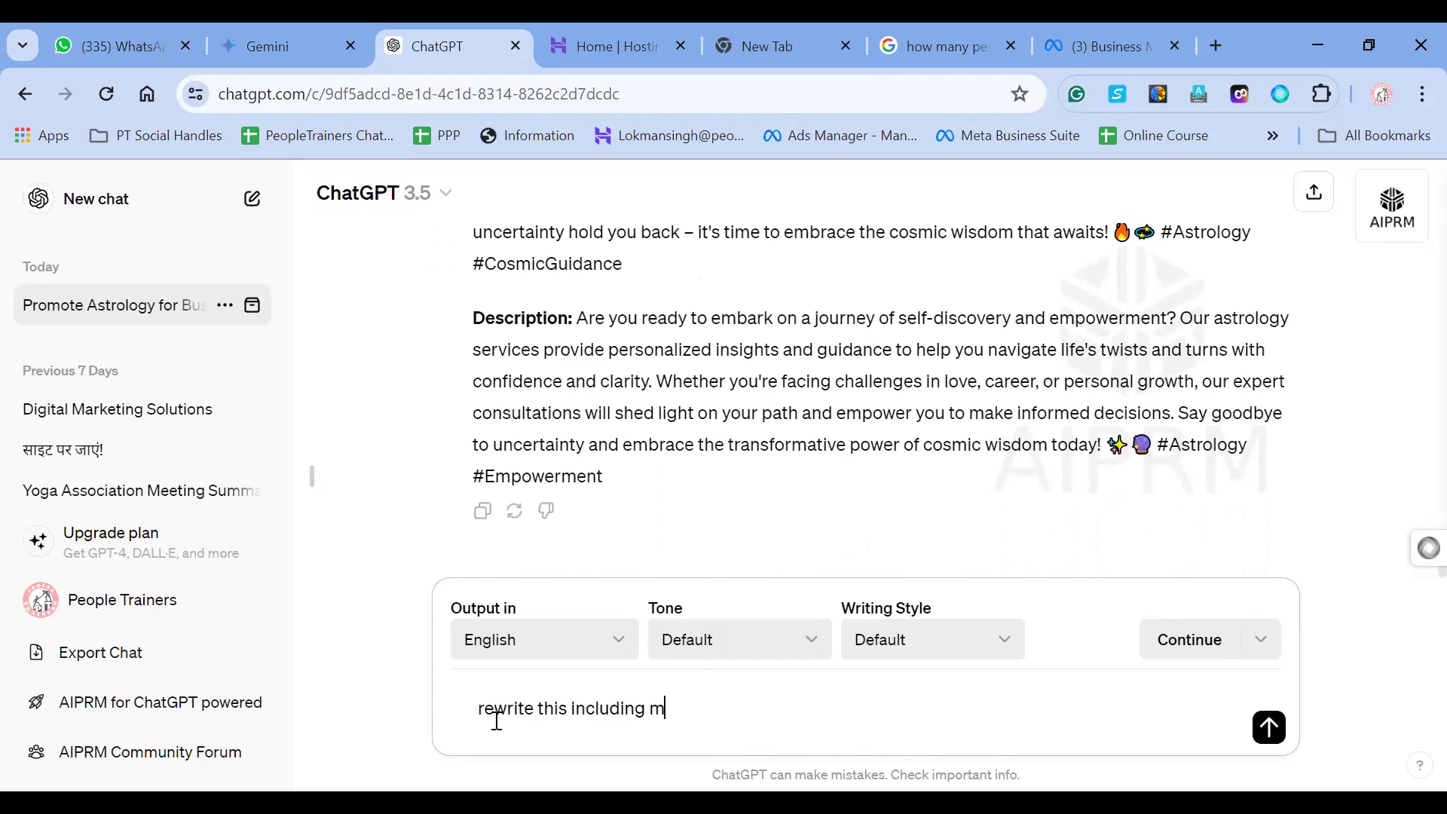
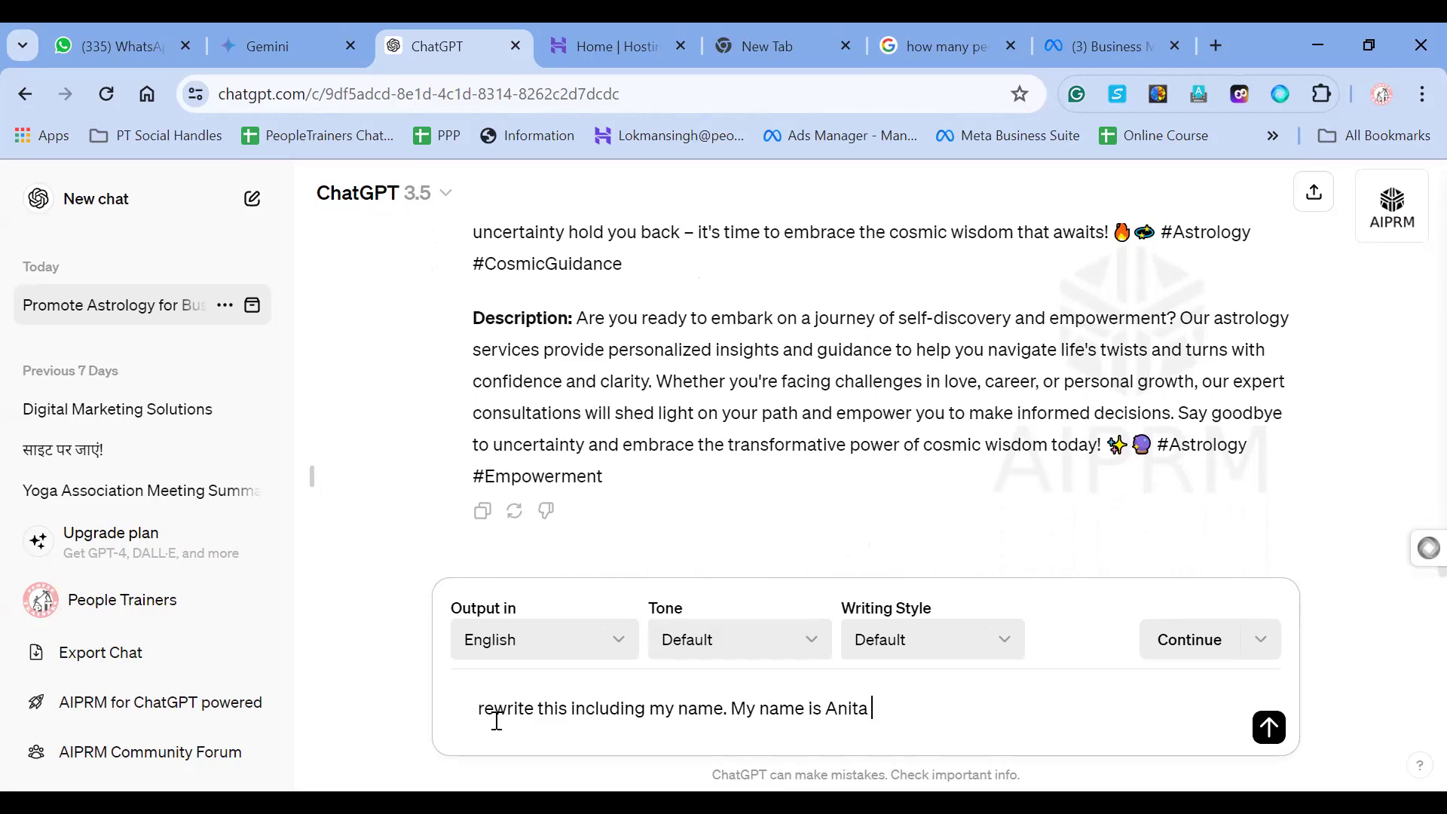
{"action": "type", "text": "I am an expe"}
{"action": "type", "text": "rt astrologer "}
{"action": "type", "text": "with "}
{"action": "type", "text": "3"}
{"action": "type", "text": "8"}
Add 30 years of experience to the rewrite request, fixing its spelling.
{"action": "key", "text": "BackSpace"}
{"action": "type", "text": "o"}
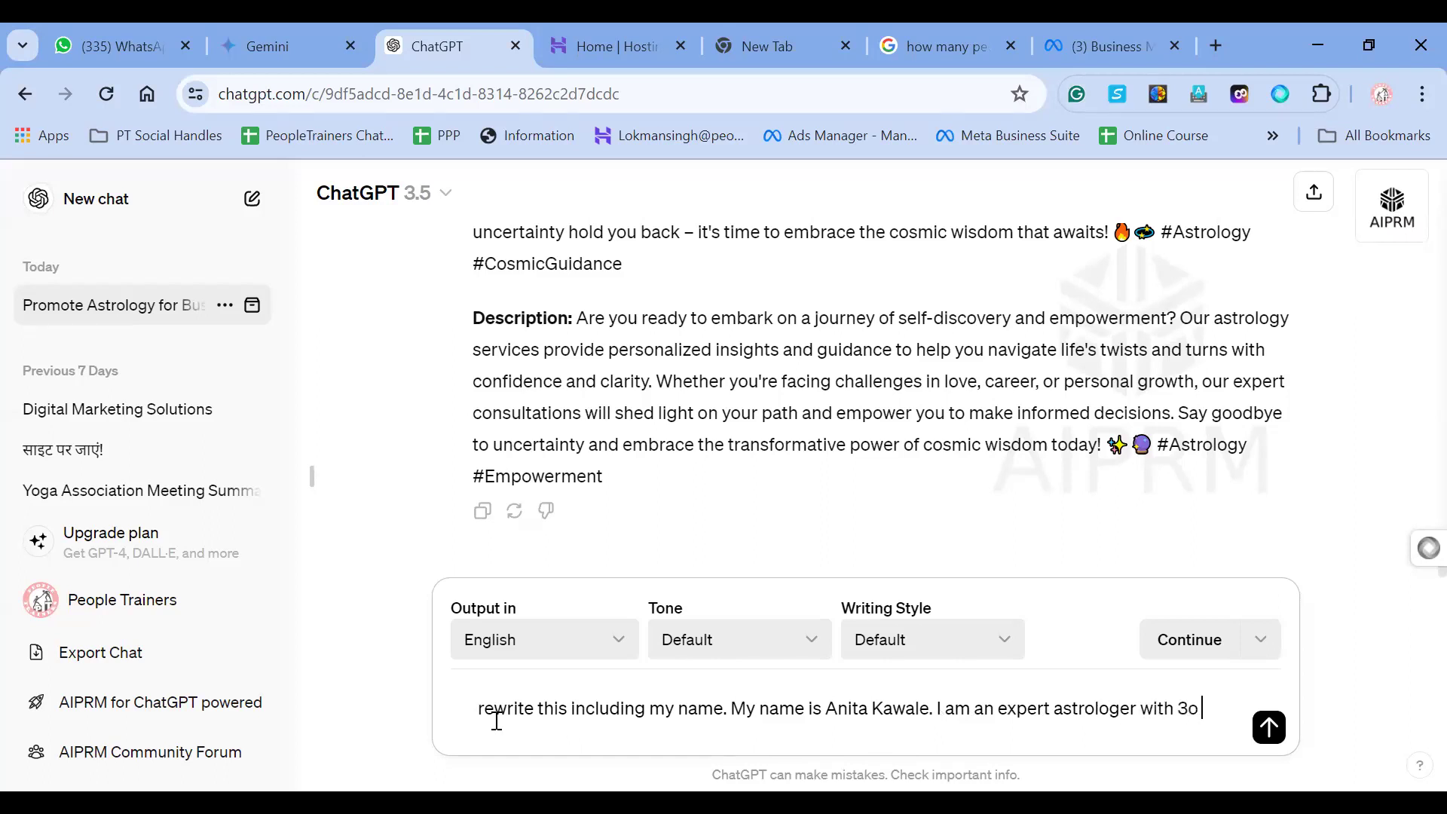
{"action": "type", "text": " years of experinece"}
{"action": "key", "text": "BackSpace"}
{"action": "key", "text": "BackSpace"}
{"action": "type", "text": "d"}
{"action": "key", "text": "BackSpace"}
{"action": "type", "text": "ce. a"}
{"action": "key", "text": "BackSpace"}
Add the number of people served and 3000+ horoscopes researched, then send the request.
{"action": "type", "text": "In m"}
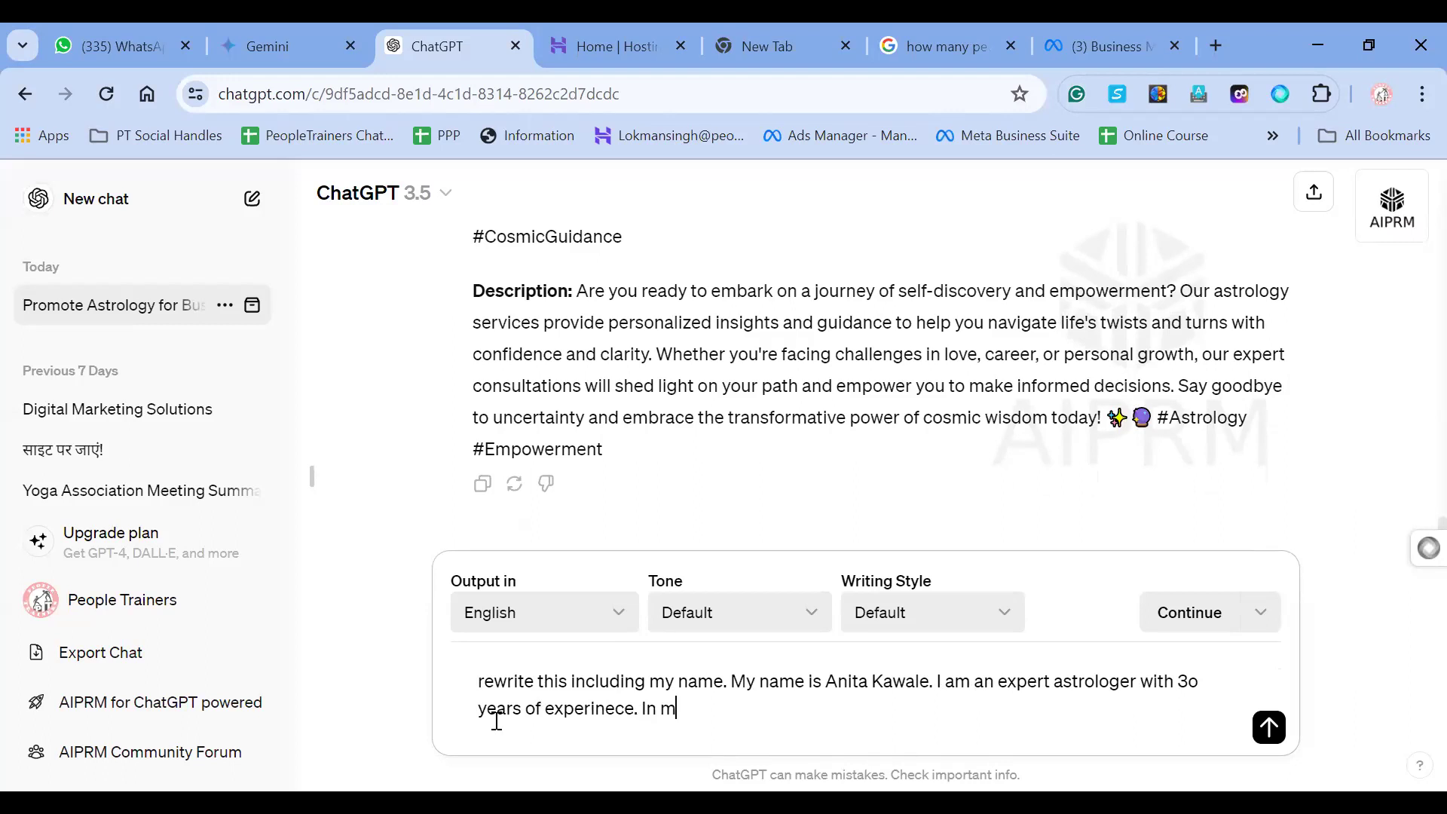
{"action": "type", "text": "y career ,"}
{"action": "type", "text": " so fare,"}
{"action": "key", "text": "BackSpace"}
{"action": "key", "text": "BackSpace"}
{"action": "type", "text": ", I have ser"}
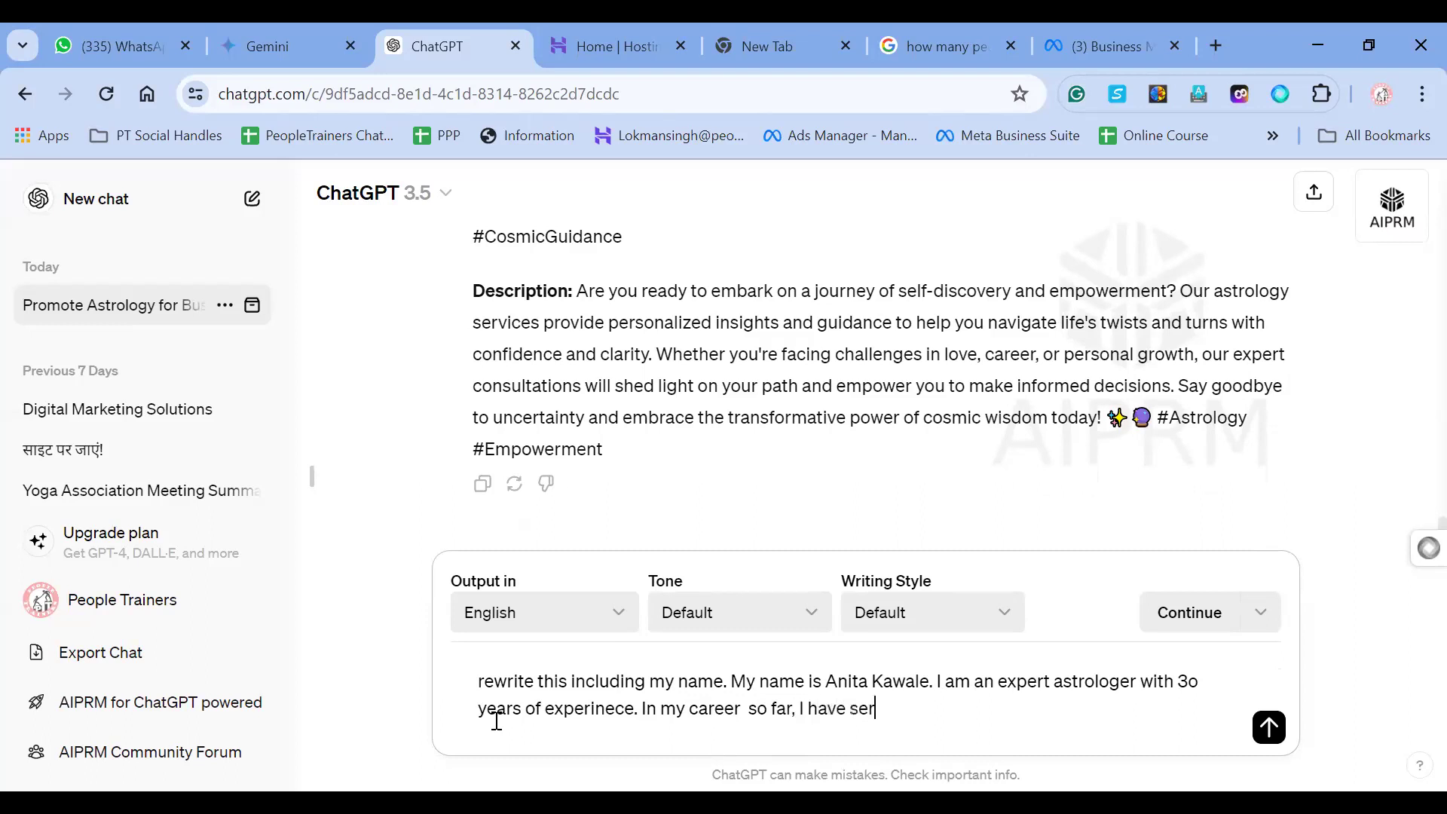
{"action": "type", "text": "ved more than 500"}
{"action": "type", "text": "people and create"}
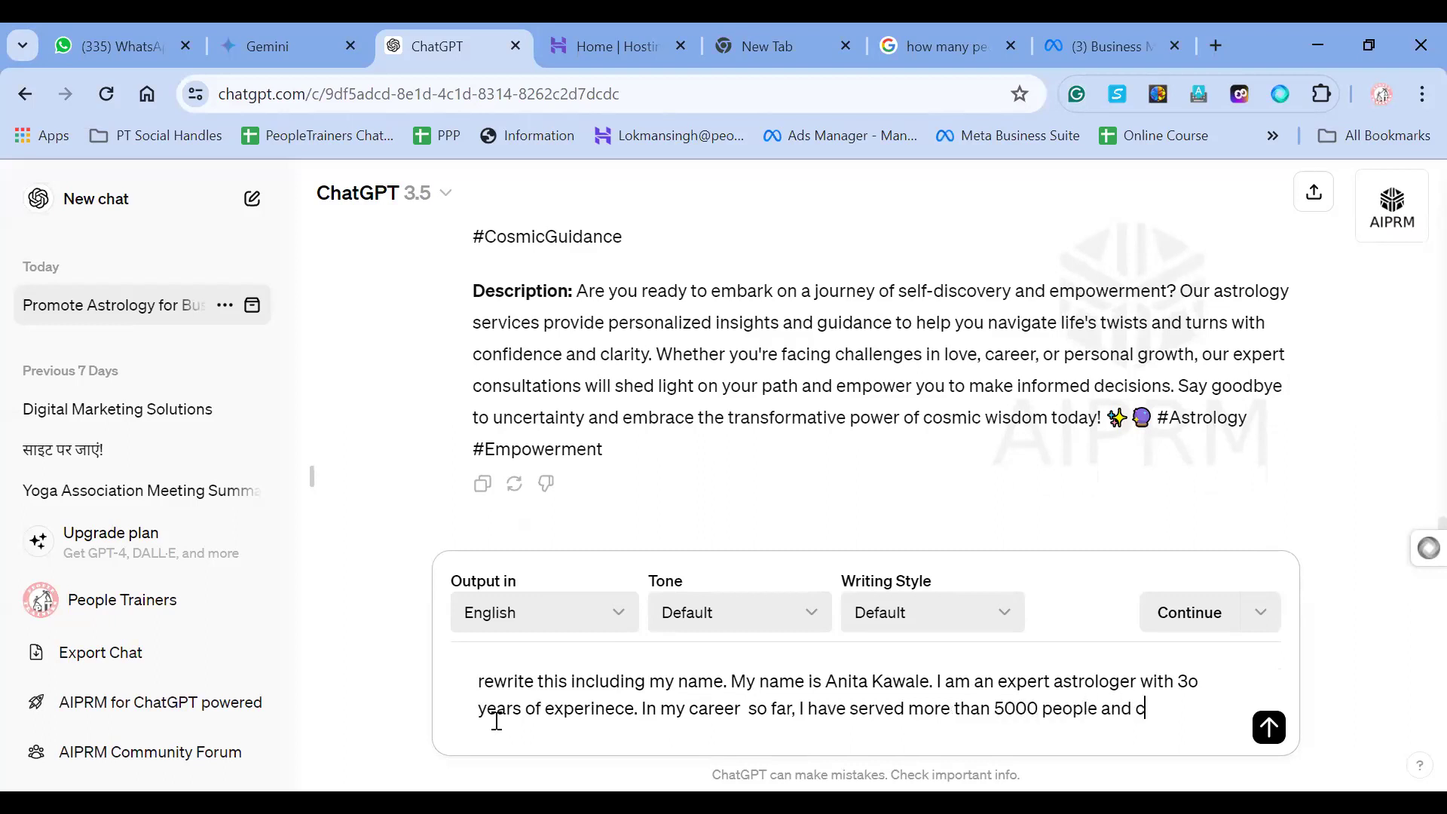
{"action": "key", "text": "BackSpace"}
{"action": "key", "text": "BackSpace"}
{"action": "key", "text": "BackSpace"}
{"action": "key", "text": "BackSpace"}
{"action": "key", "text": "BackSpace"}
{"action": "key", "text": "BackSpace"}
{"action": "type", "text": "researched 300"}
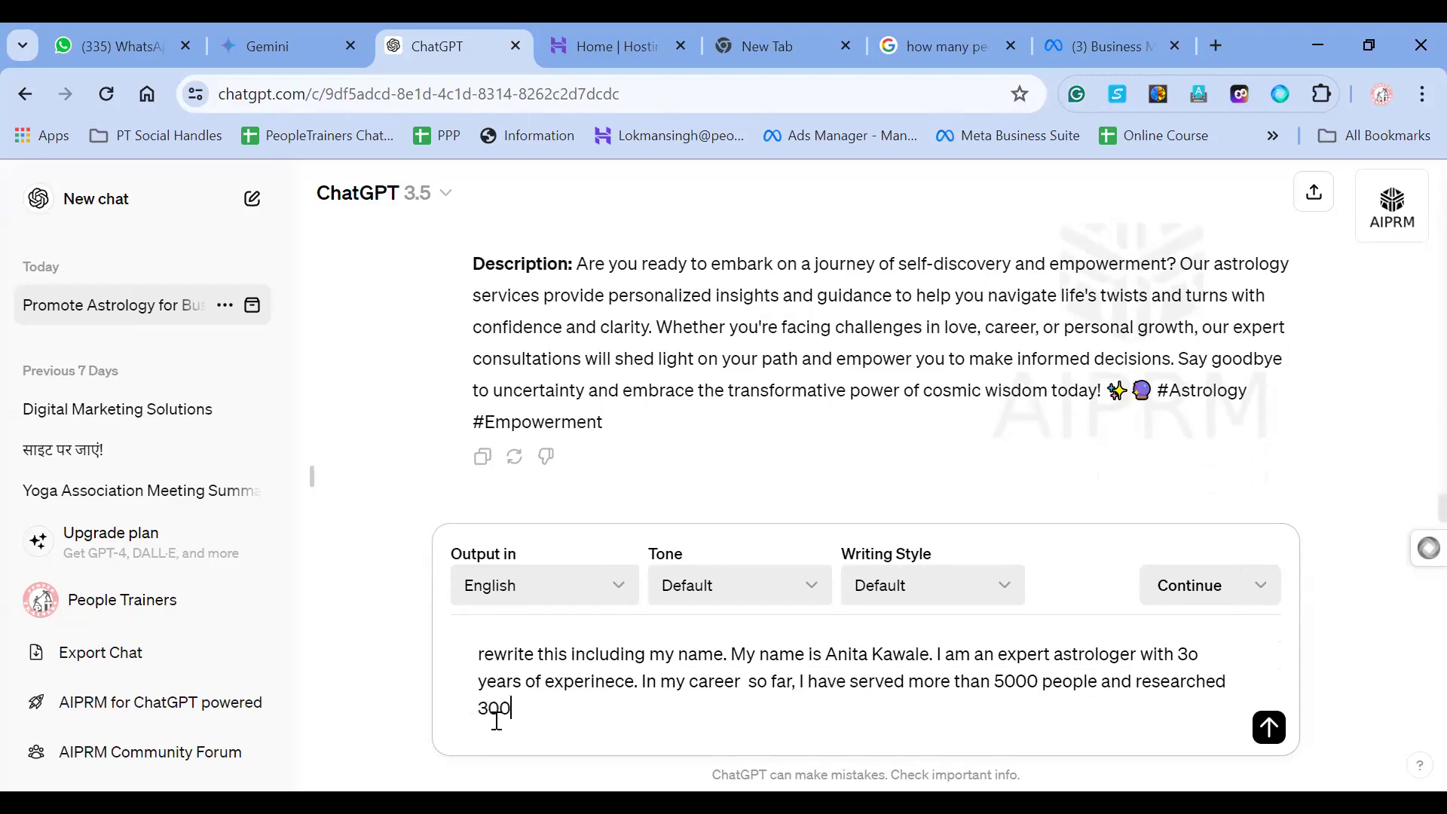
{"action": "type", "text": "0+ life"}
{"action": "key", "text": "BackSpace"}
{"action": "key", "text": "BackSpace"}
{"action": "key", "text": "BackSpace"}
{"action": "key", "text": "BackSpace"}
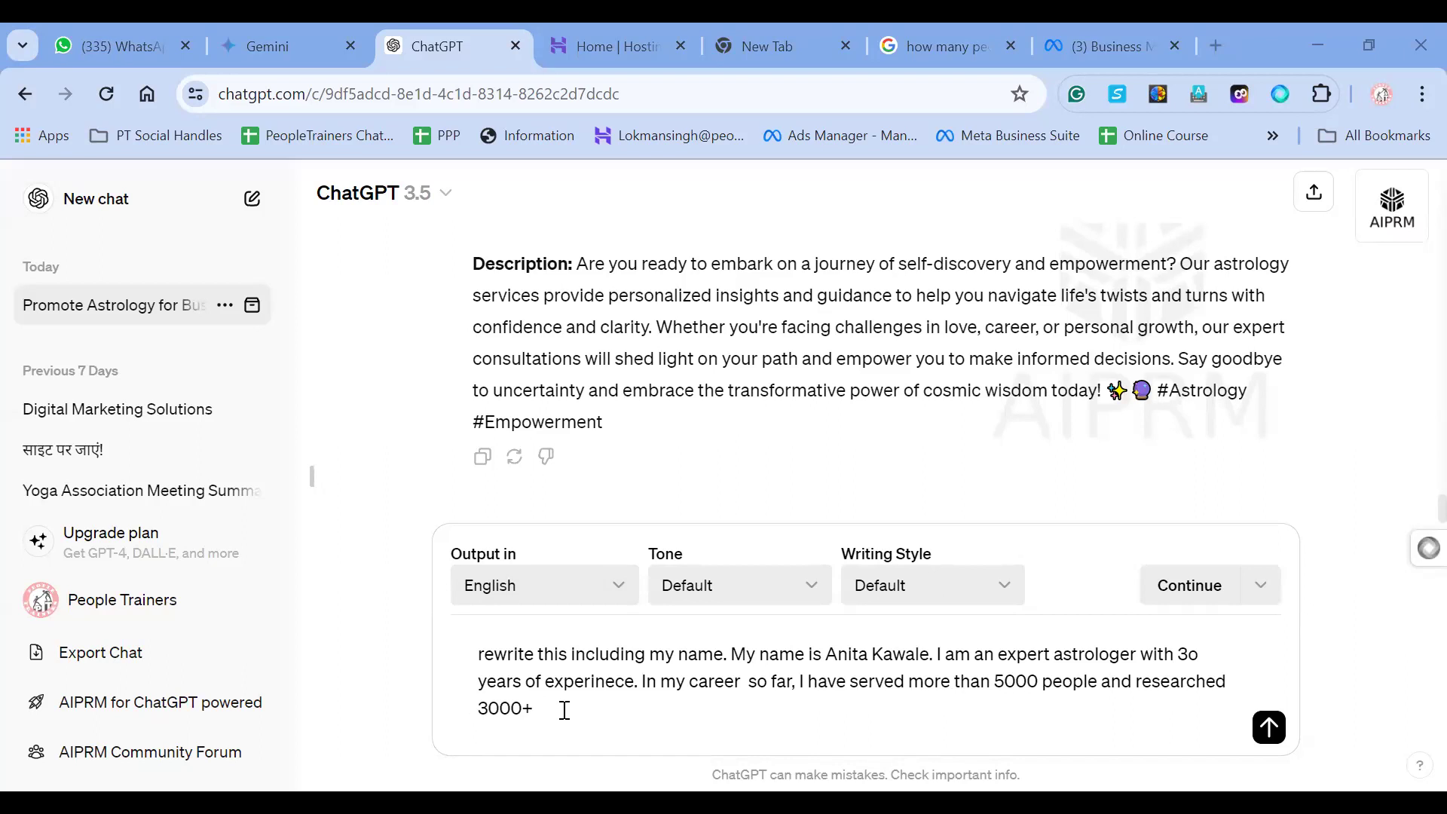
{"action": "type", "text": "horoscopes."}
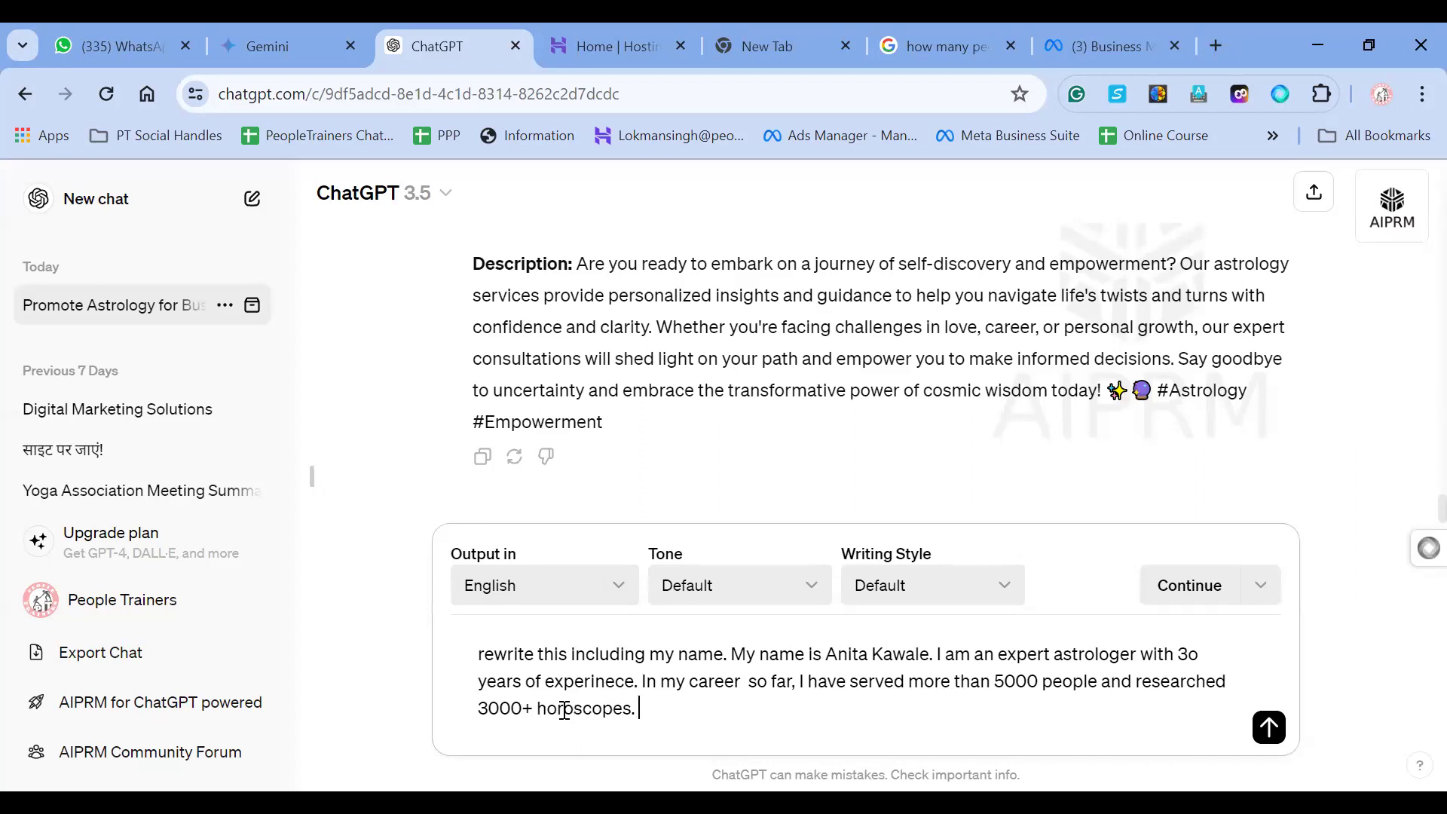
{"action": "key", "text": "Return"}
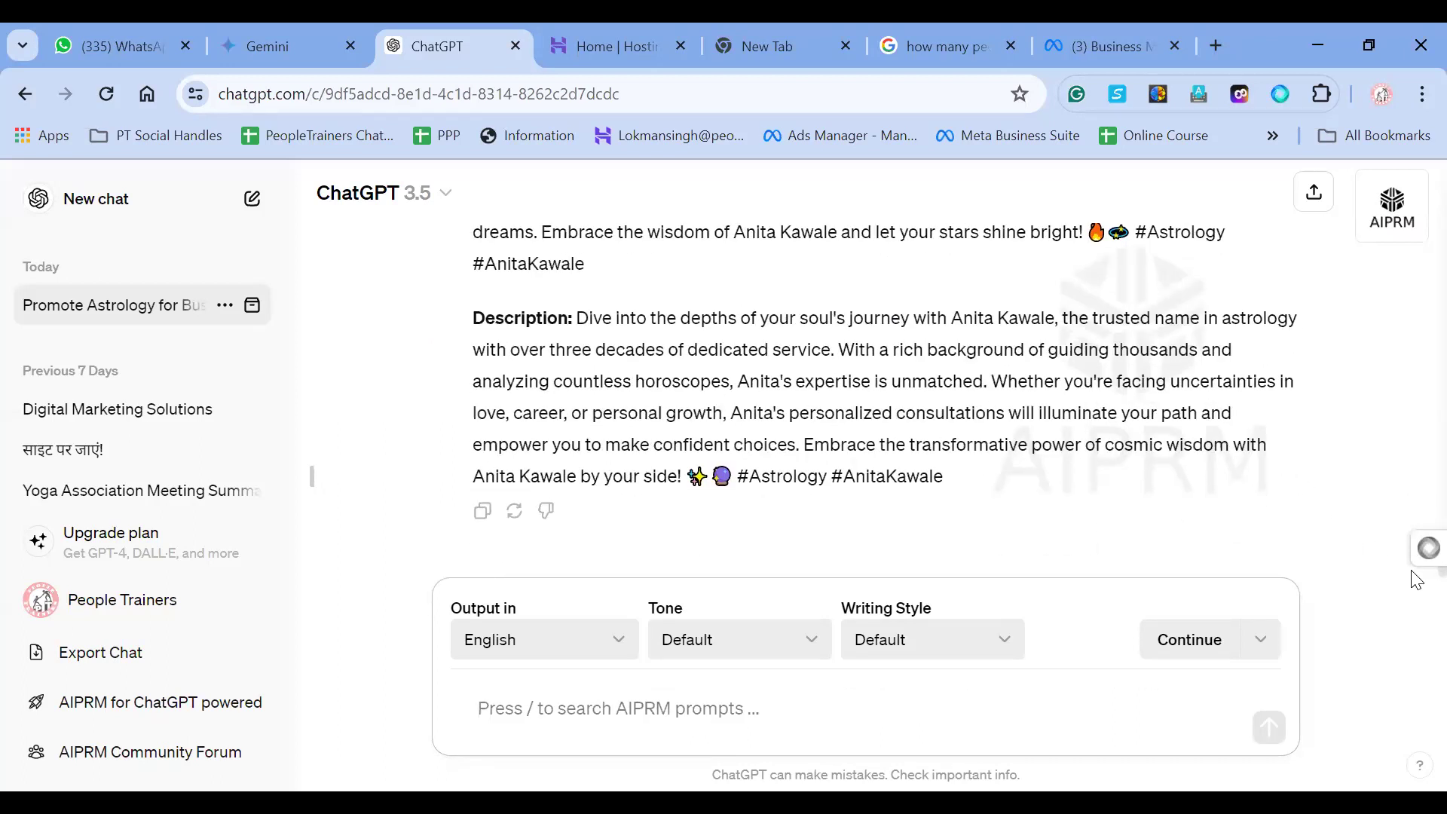
Scroll through the rewritten heading, Facebook, Instagram and Description sections of the reply.
{"action": "scroll", "coordinate": [1415, 579], "scroll_direction": "up", "scroll_amount": 7}
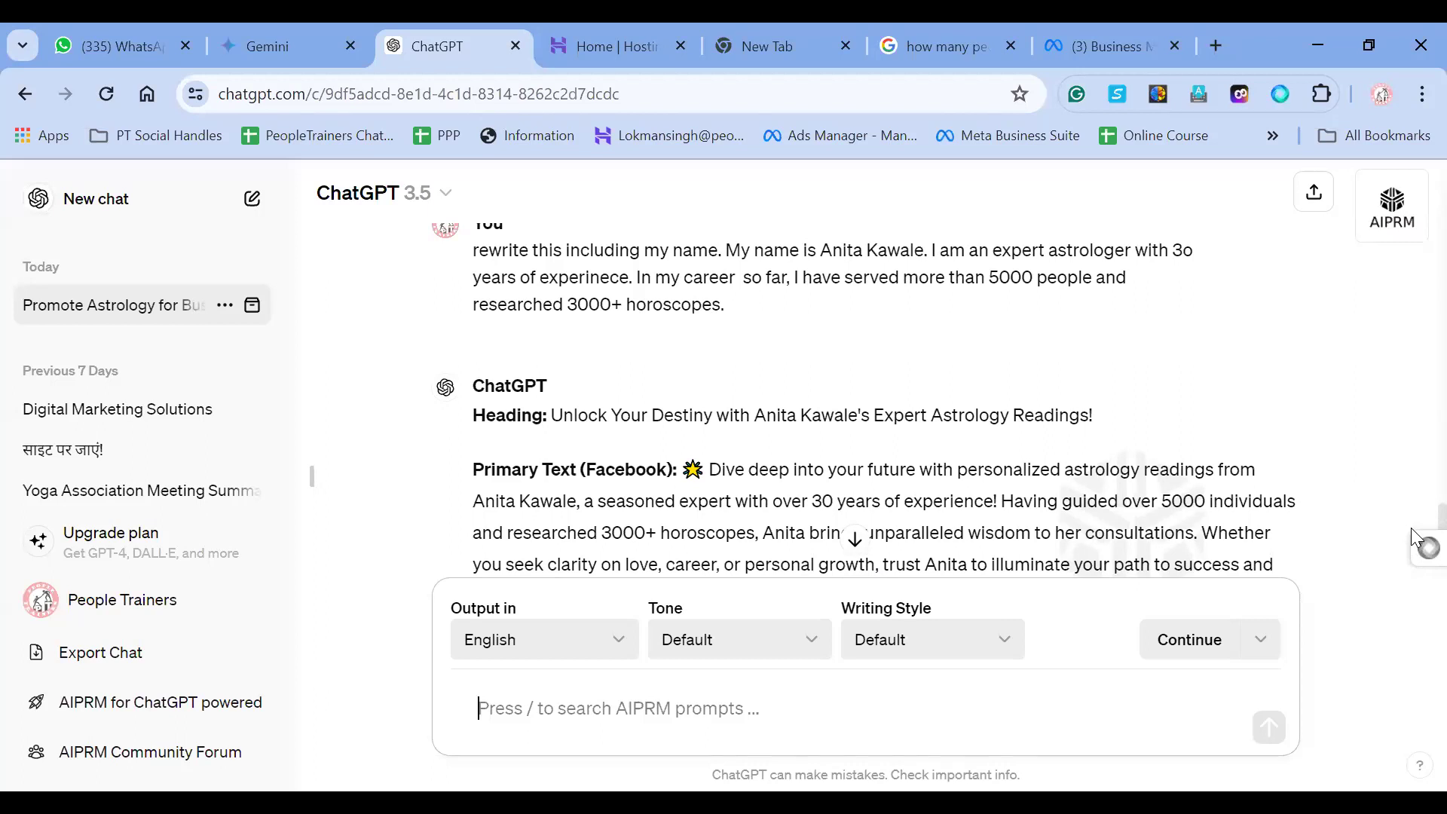
{"action": "scroll", "coordinate": [1410, 528], "scroll_direction": "down", "scroll_amount": 1}
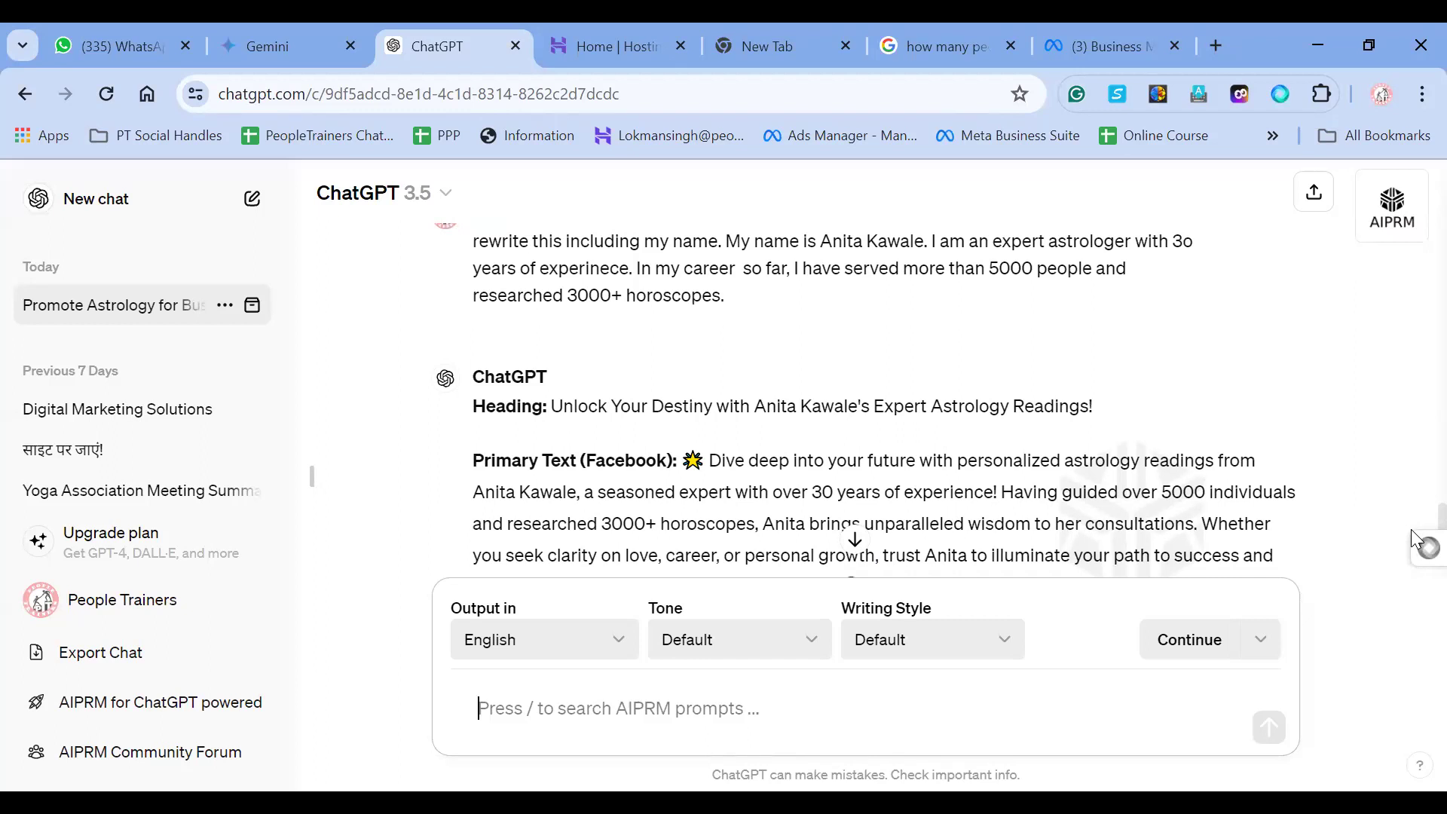
{"action": "scroll", "coordinate": [1410, 529], "scroll_direction": "down", "scroll_amount": 3}
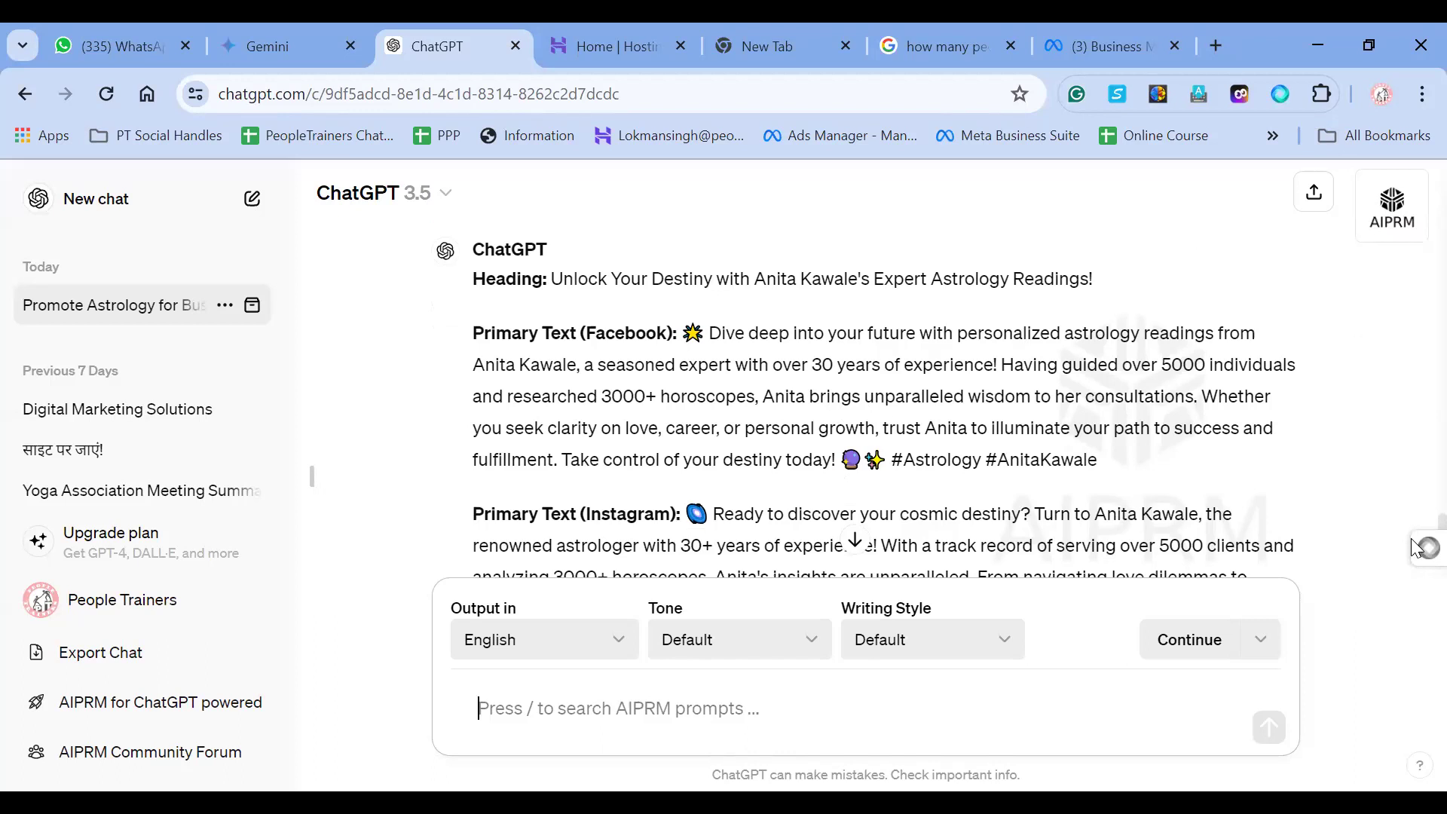
{"action": "scroll", "coordinate": [1417, 550], "scroll_direction": "down", "scroll_amount": 2}
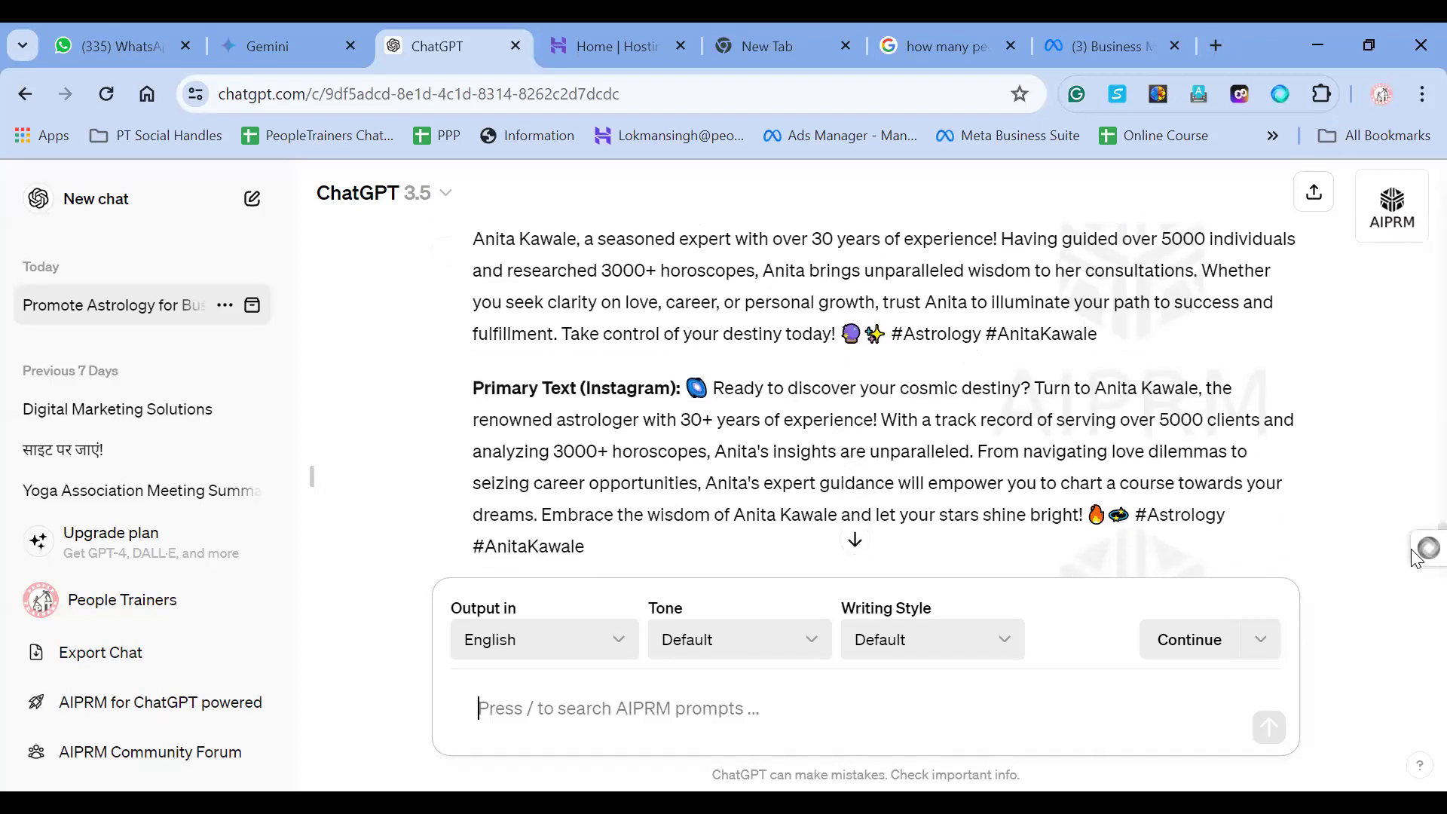
{"action": "scroll", "coordinate": [1417, 557], "scroll_direction": "down", "scroll_amount": 4}
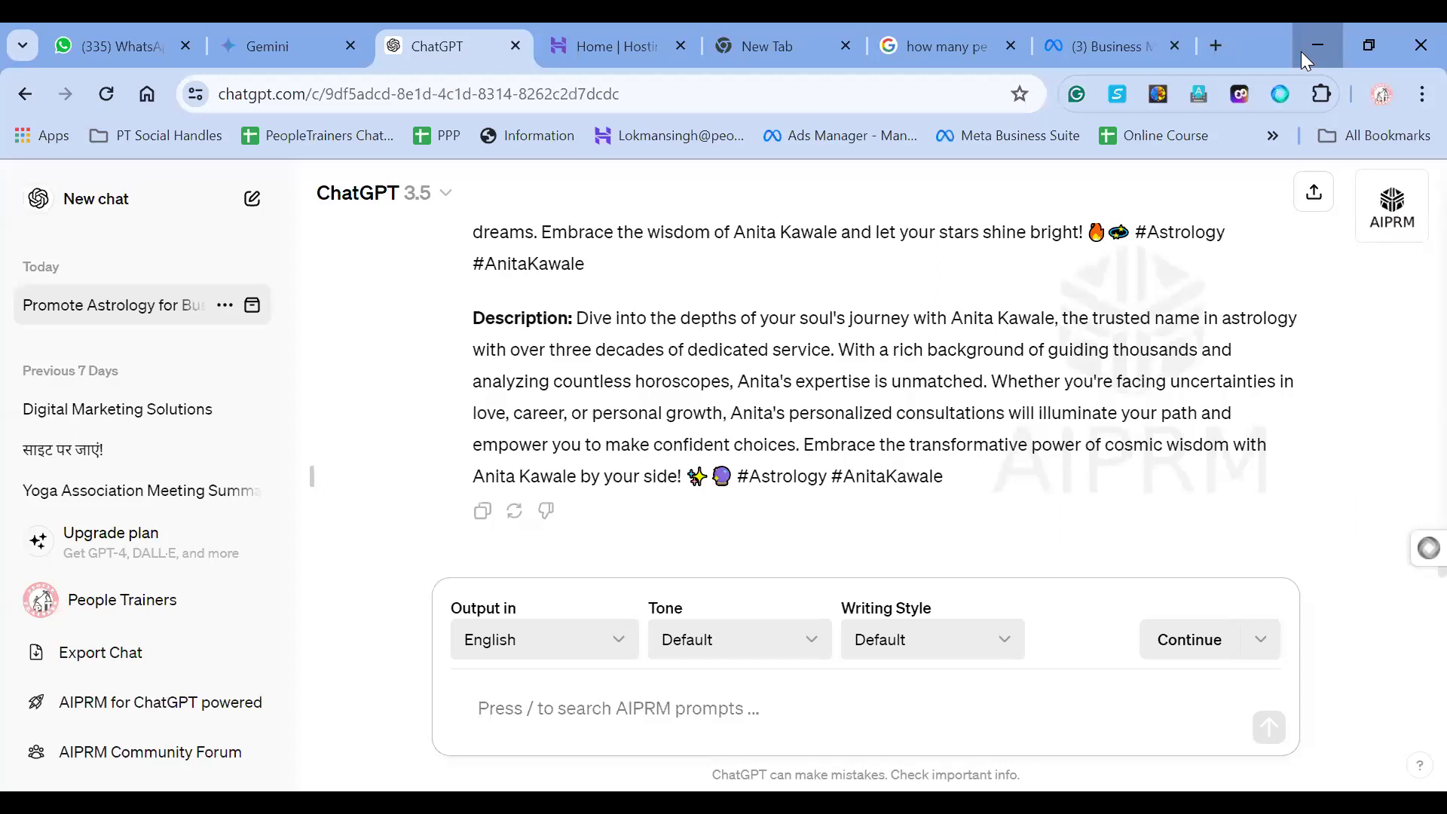
Switch from Chrome to the Canva app and go to its home page.
{"action": "left_click", "coordinate": [1317, 47]}
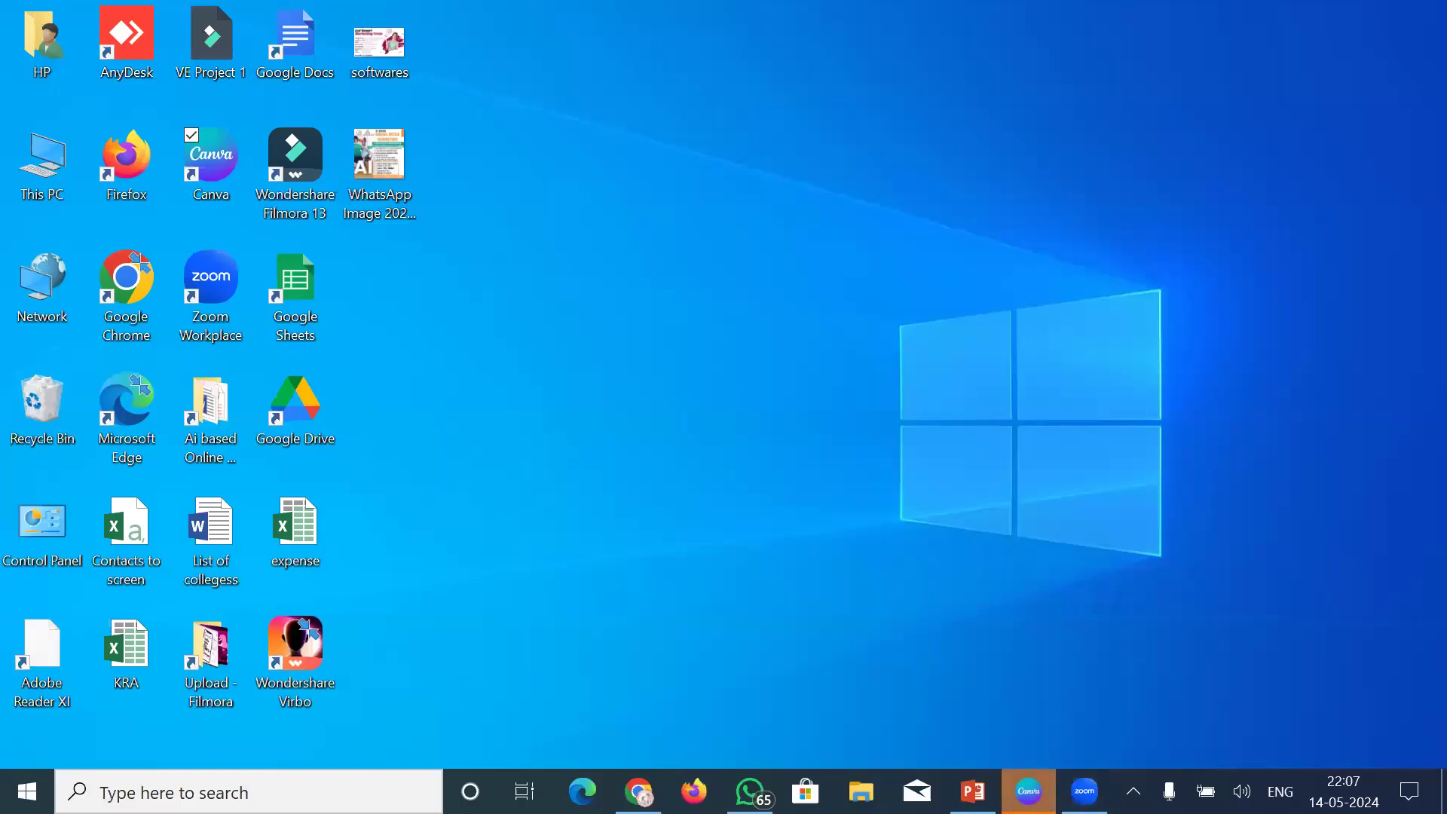
{"action": "left_click", "coordinate": [1029, 792]}
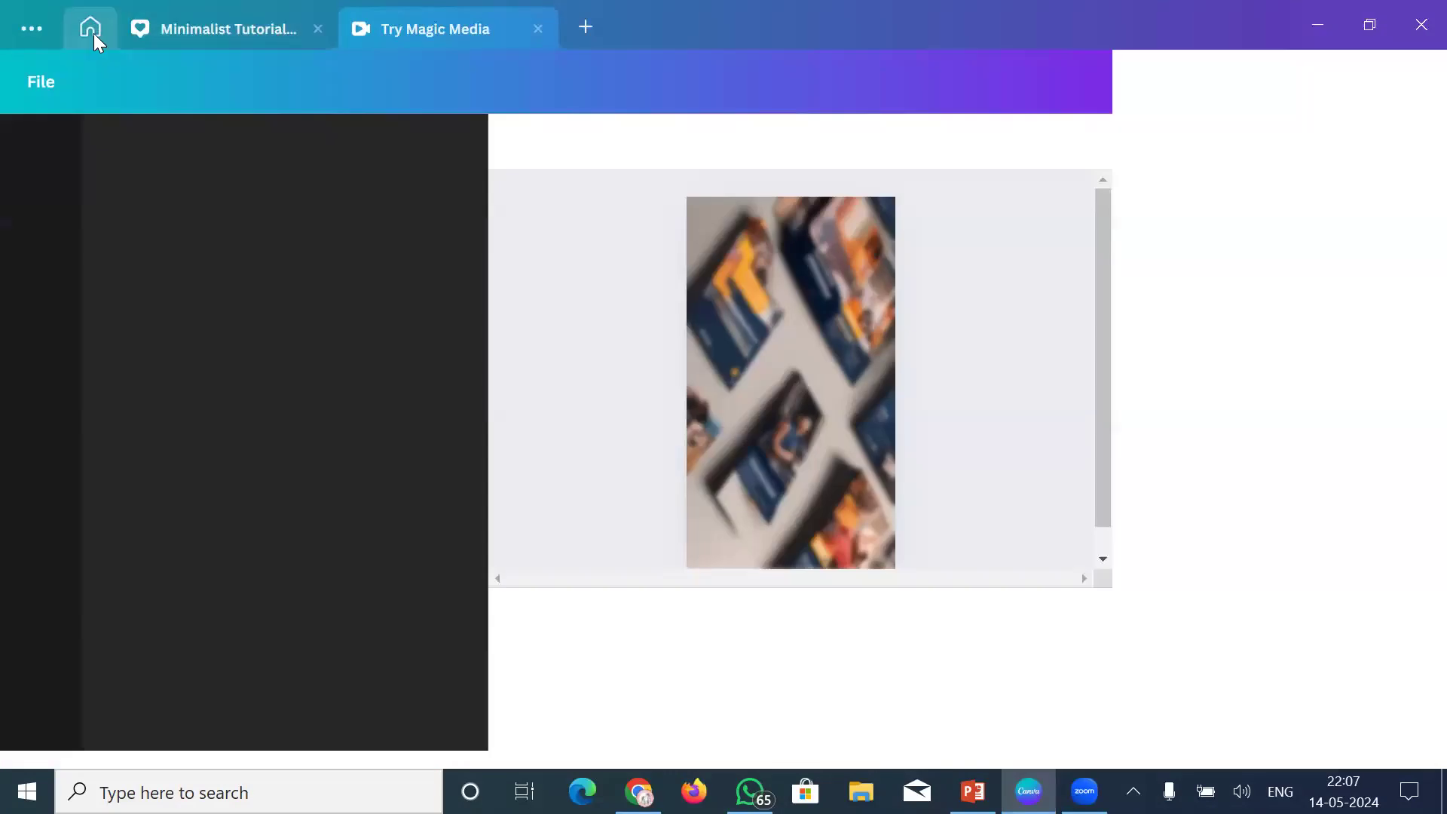
{"action": "left_click", "coordinate": [90, 33]}
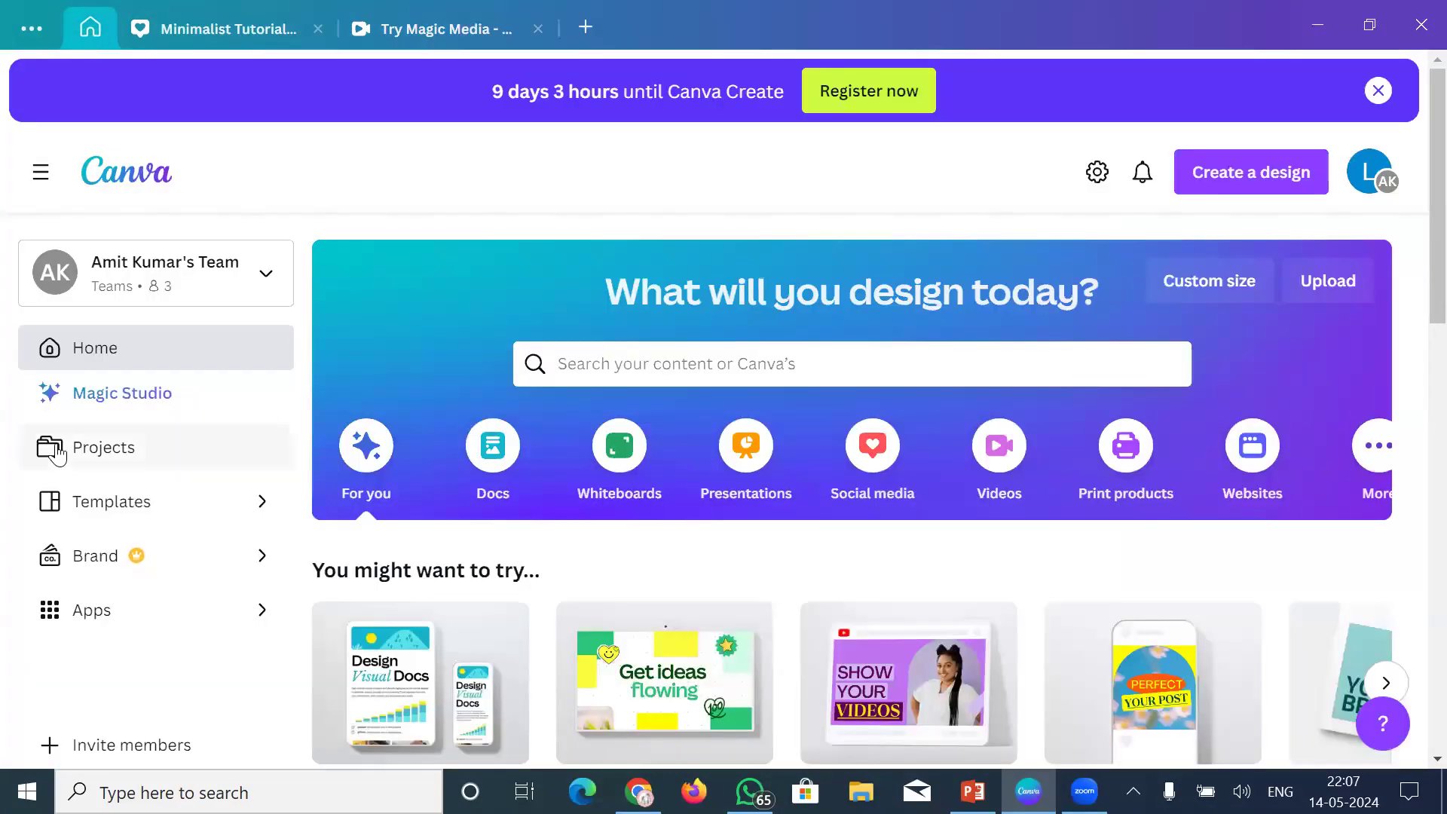
Scroll Magic Studio down to Magic Media and open the Text to Image card.
{"action": "left_click", "coordinate": [138, 406]}
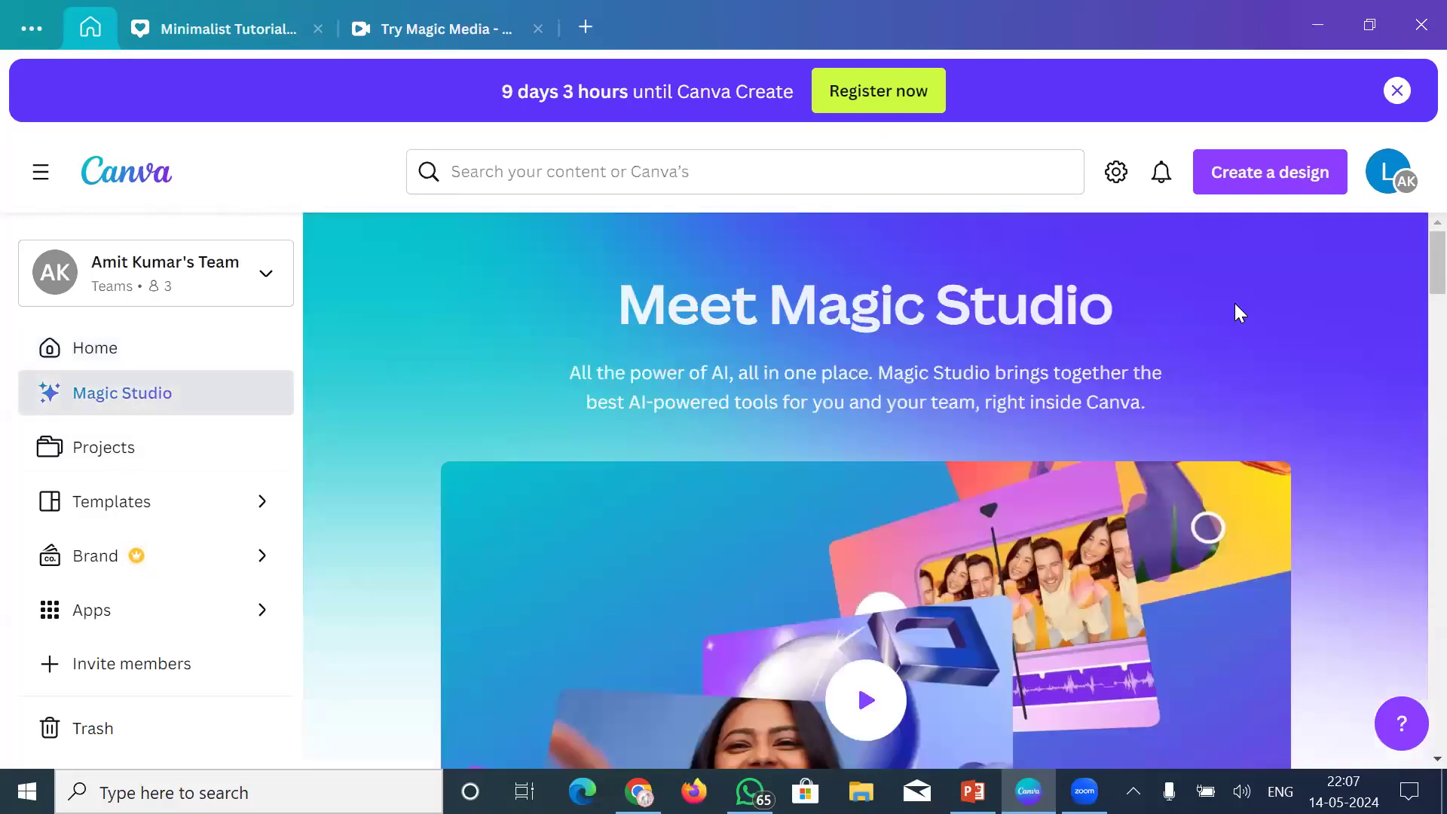
{"action": "scroll", "coordinate": [1414, 246], "scroll_direction": "down", "scroll_amount": 6}
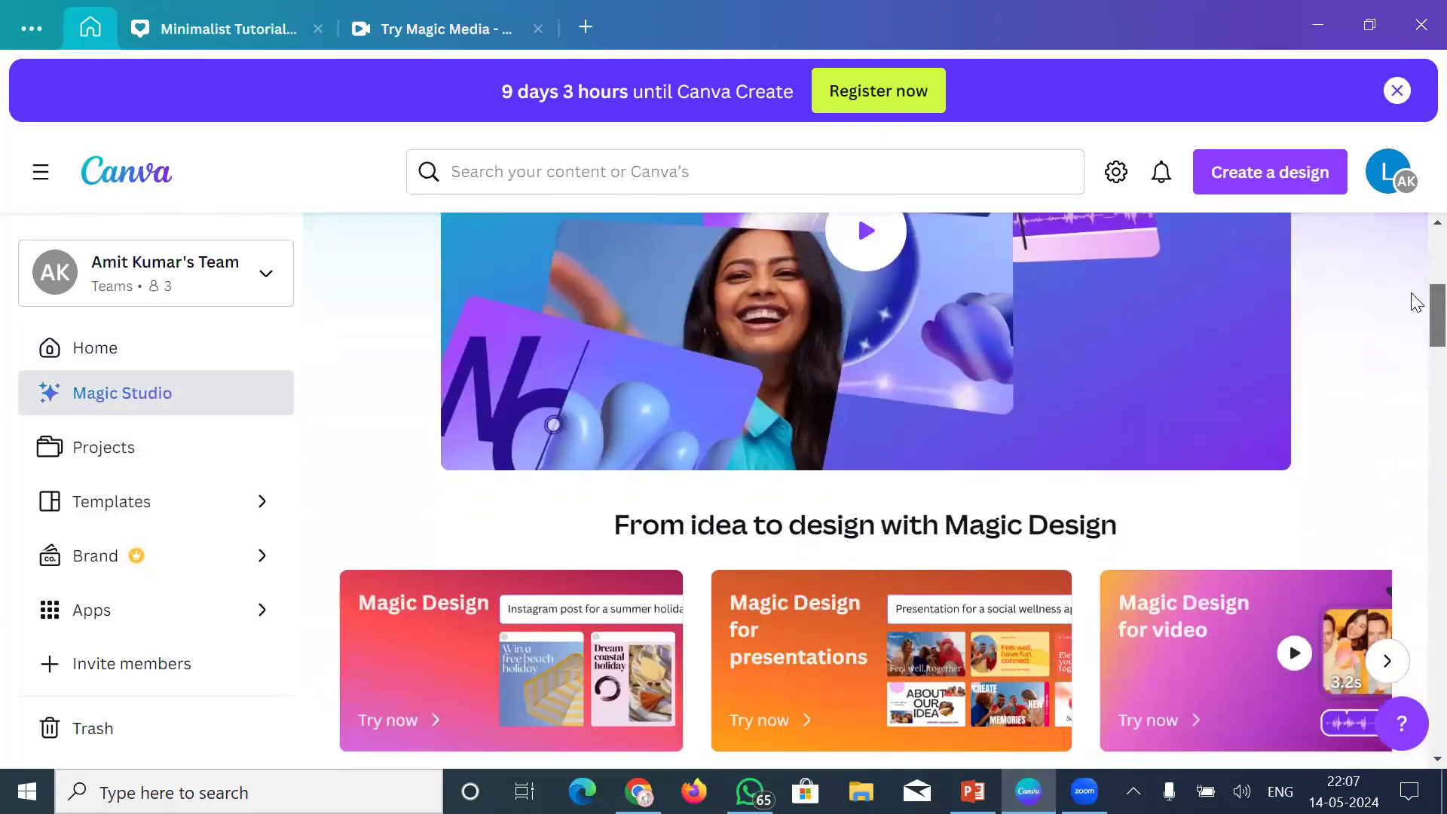
{"action": "scroll", "coordinate": [1416, 309], "scroll_direction": "down", "scroll_amount": 2}
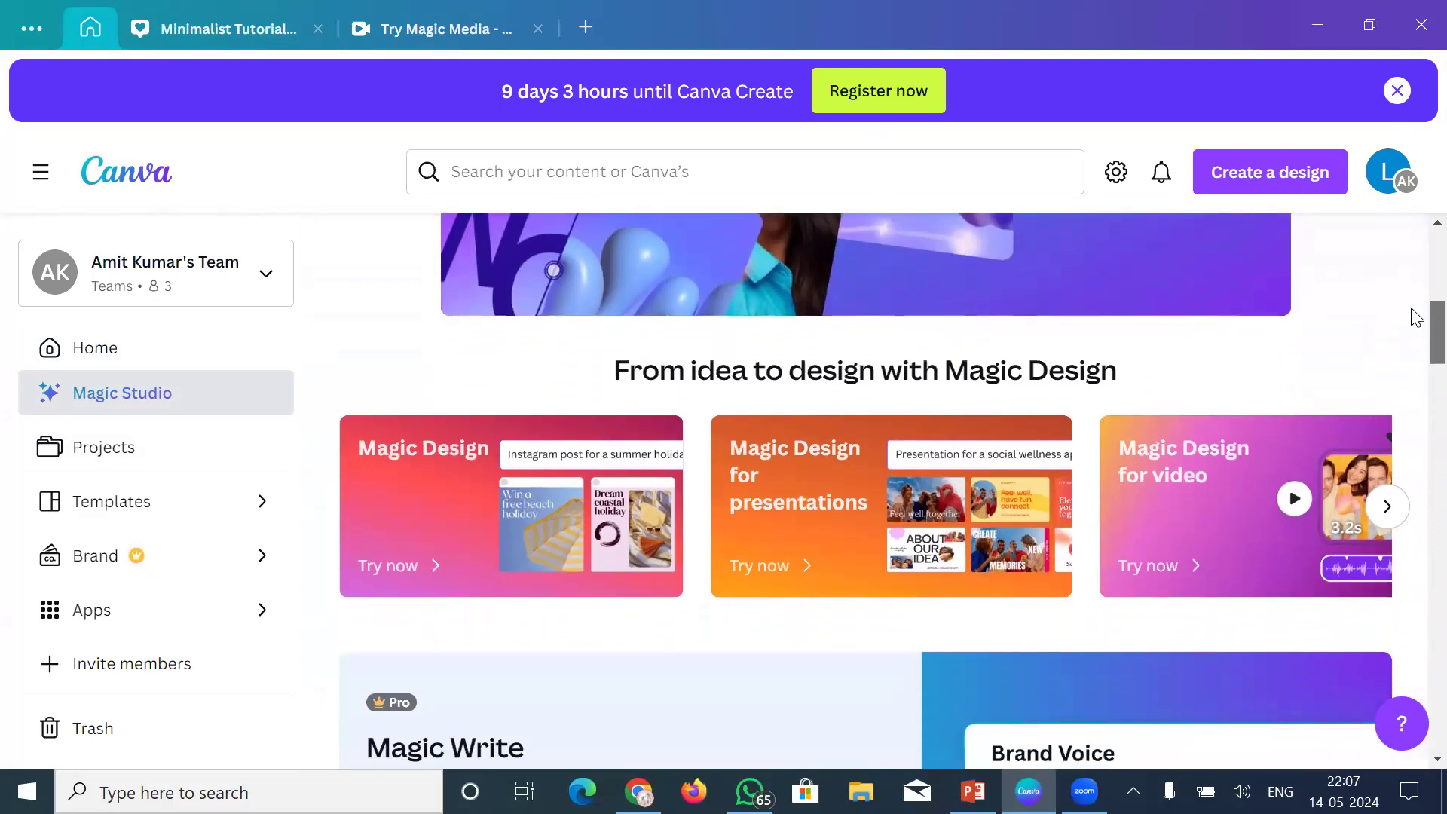
{"action": "scroll", "coordinate": [1413, 331], "scroll_direction": "down", "scroll_amount": 6}
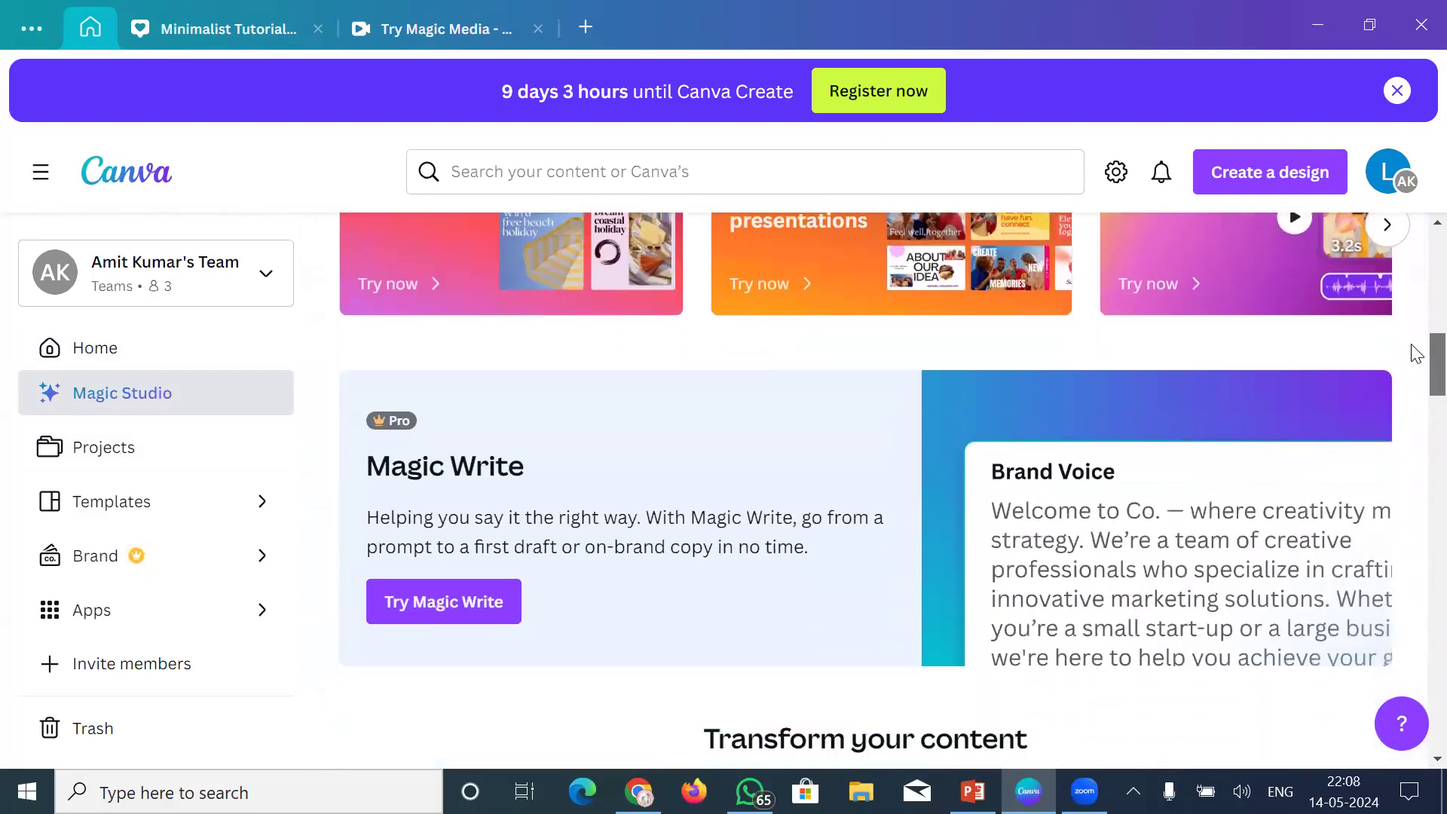
{"action": "scroll", "coordinate": [1416, 387], "scroll_direction": "down", "scroll_amount": 6}
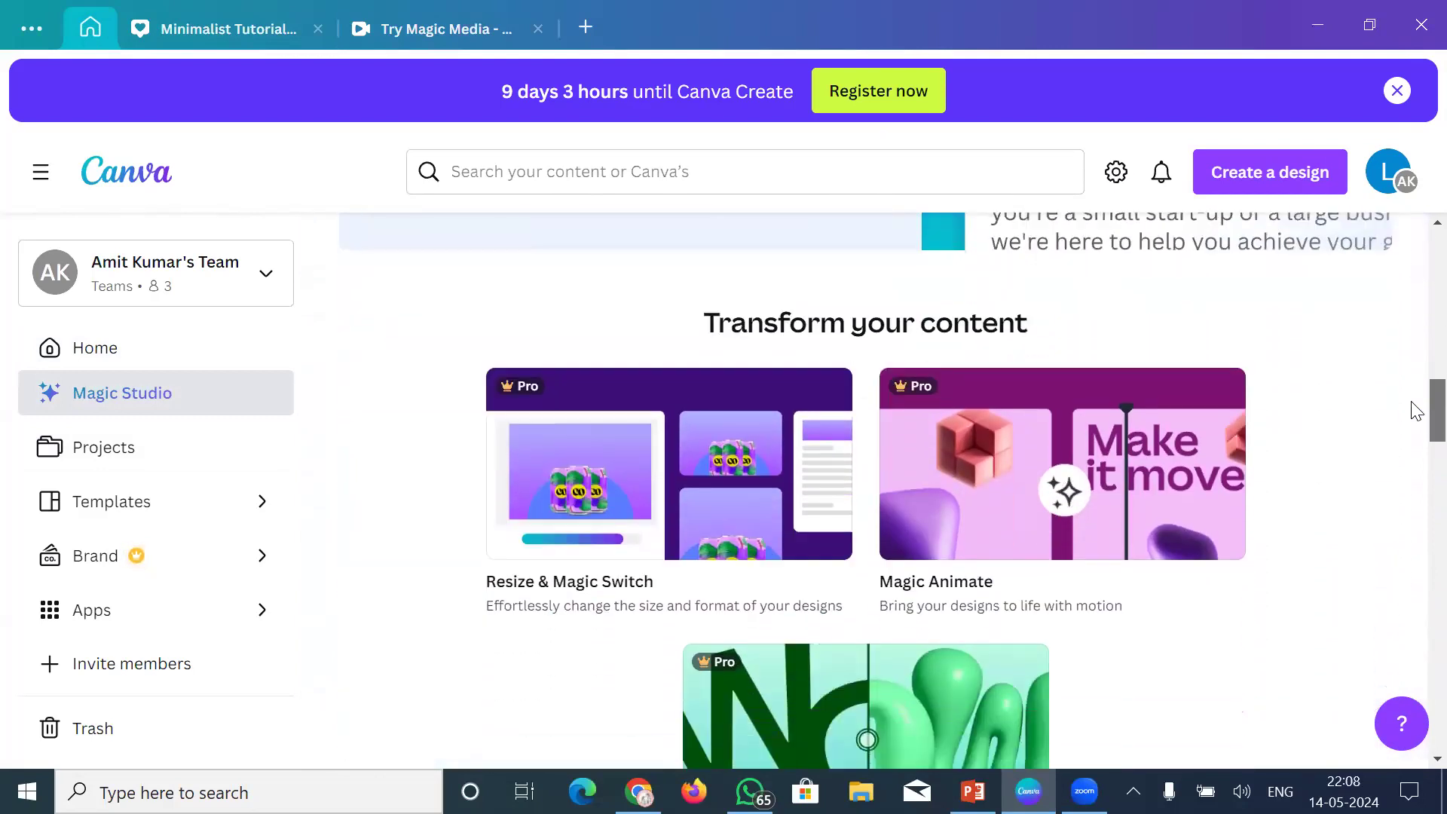
{"action": "scroll", "coordinate": [1416, 445], "scroll_direction": "down", "scroll_amount": 5}
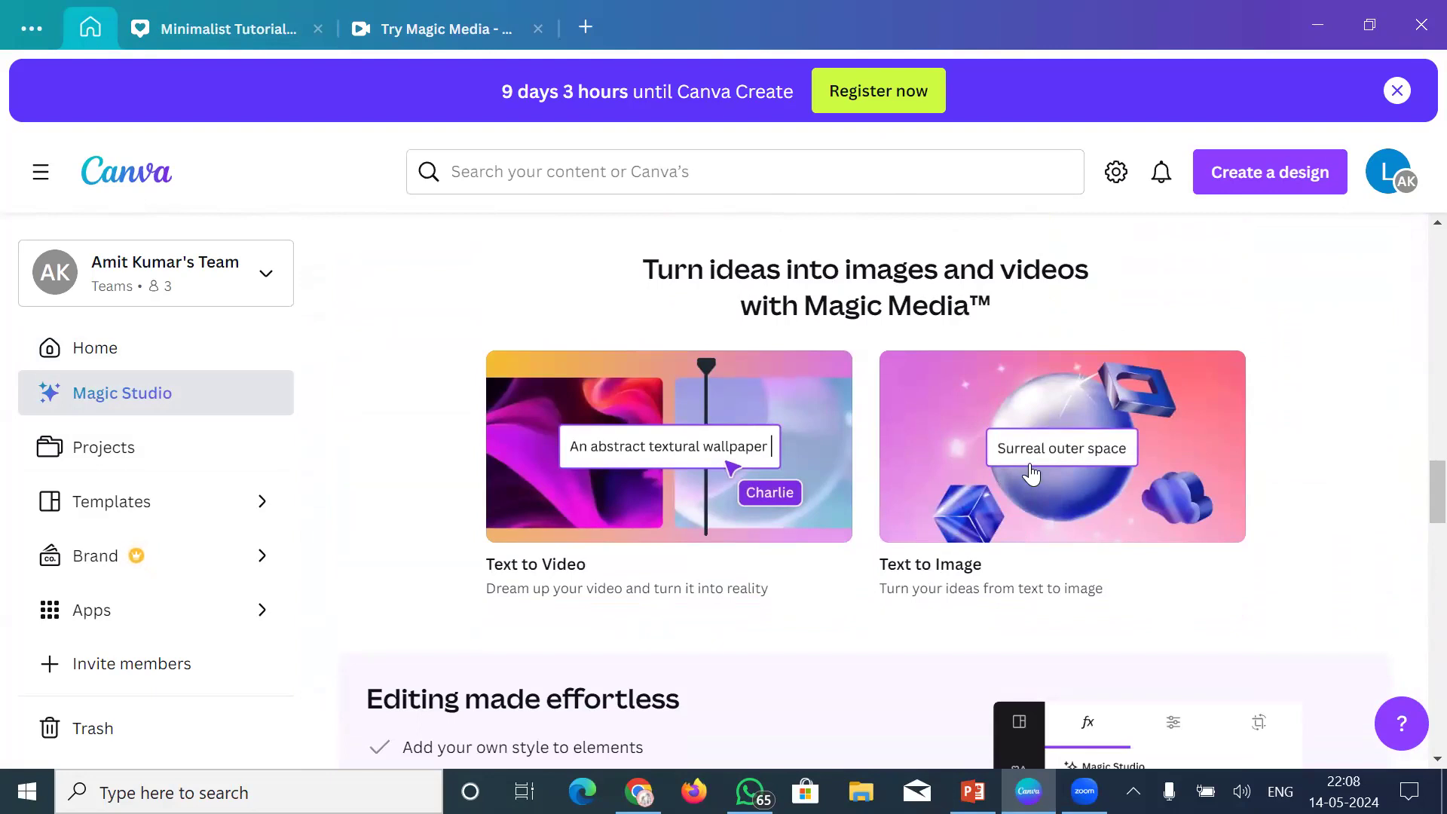
{"action": "left_click", "coordinate": [913, 556]}
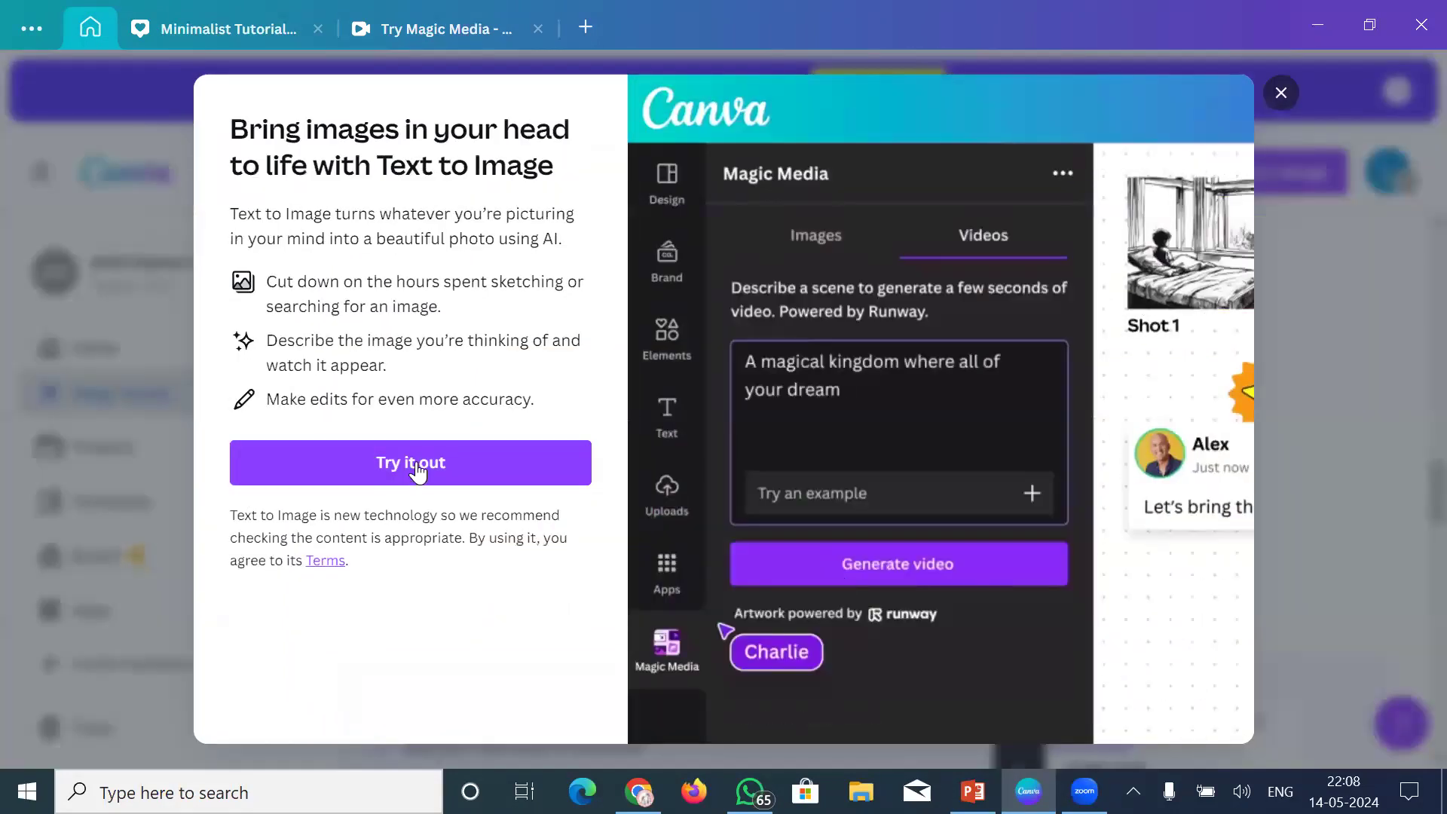
Start Text to Image with 'Try it out', opening a new Instagram Post with Magic Media.
{"action": "left_click", "coordinate": [415, 465]}
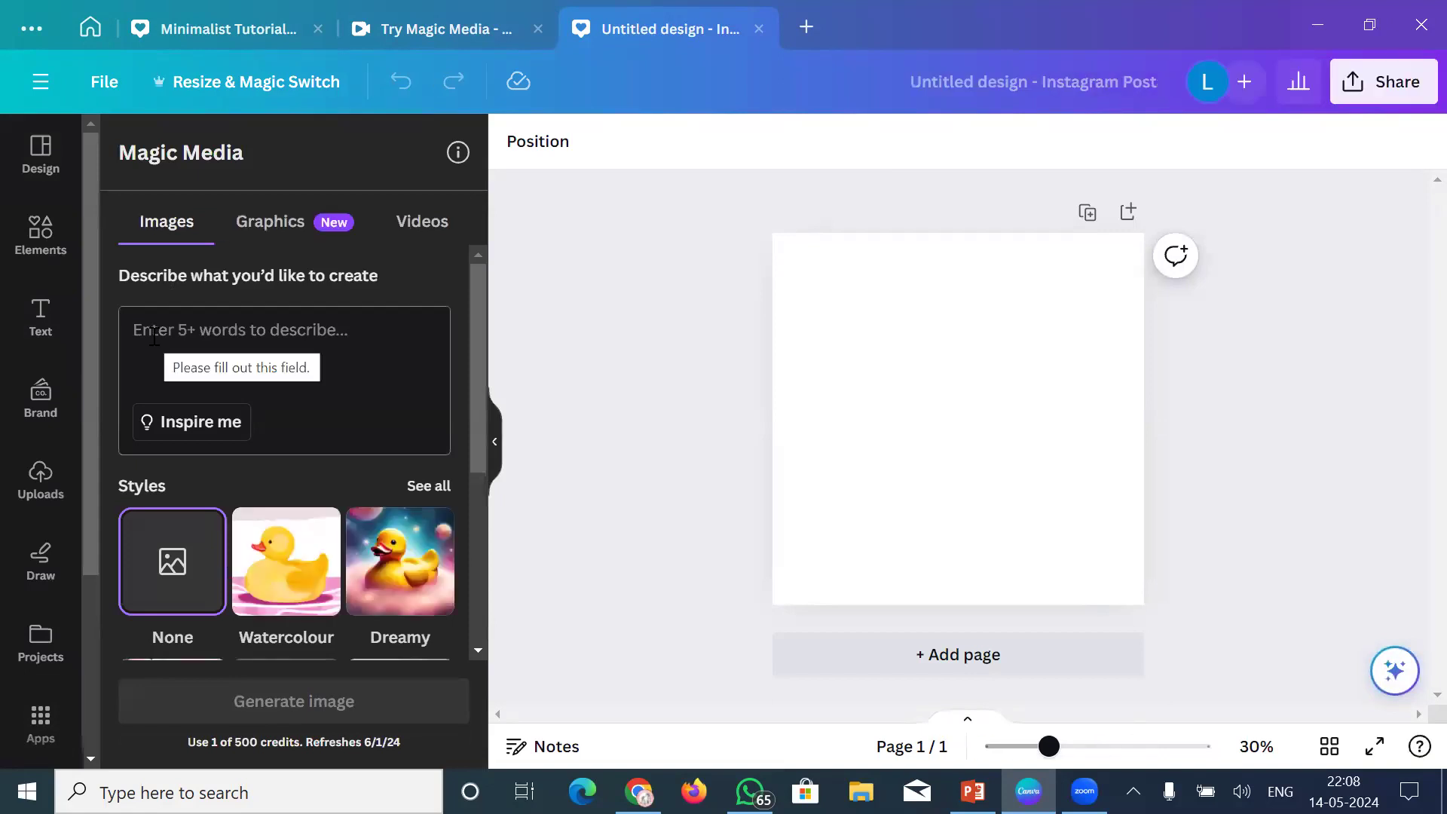
Prompt Magic Media for a viral-ready image of a smiling Indian family with astrology background, and generate.
{"action": "left_click", "coordinate": [153, 336]}
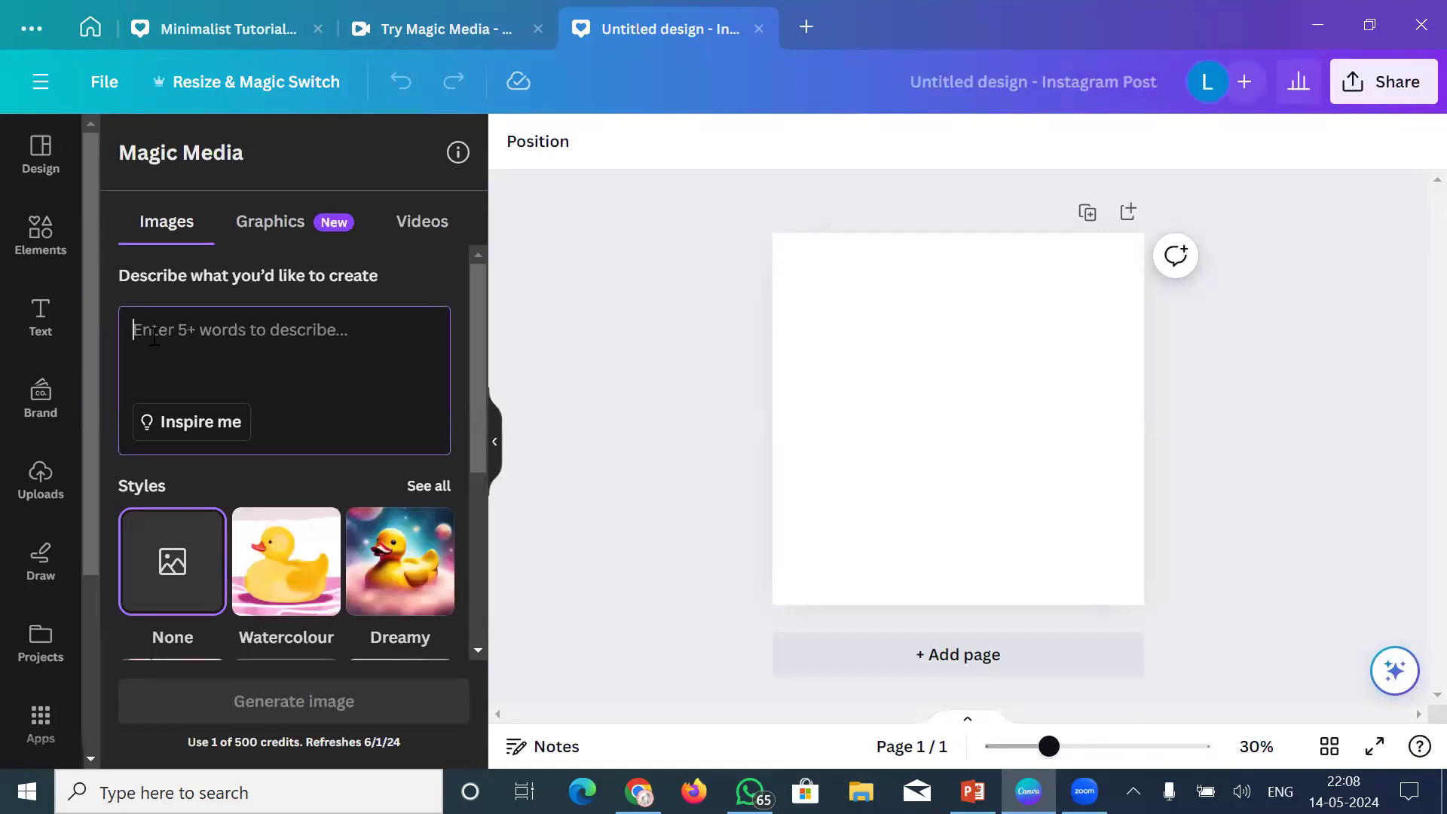
{"action": "type", "text": "My nam"}
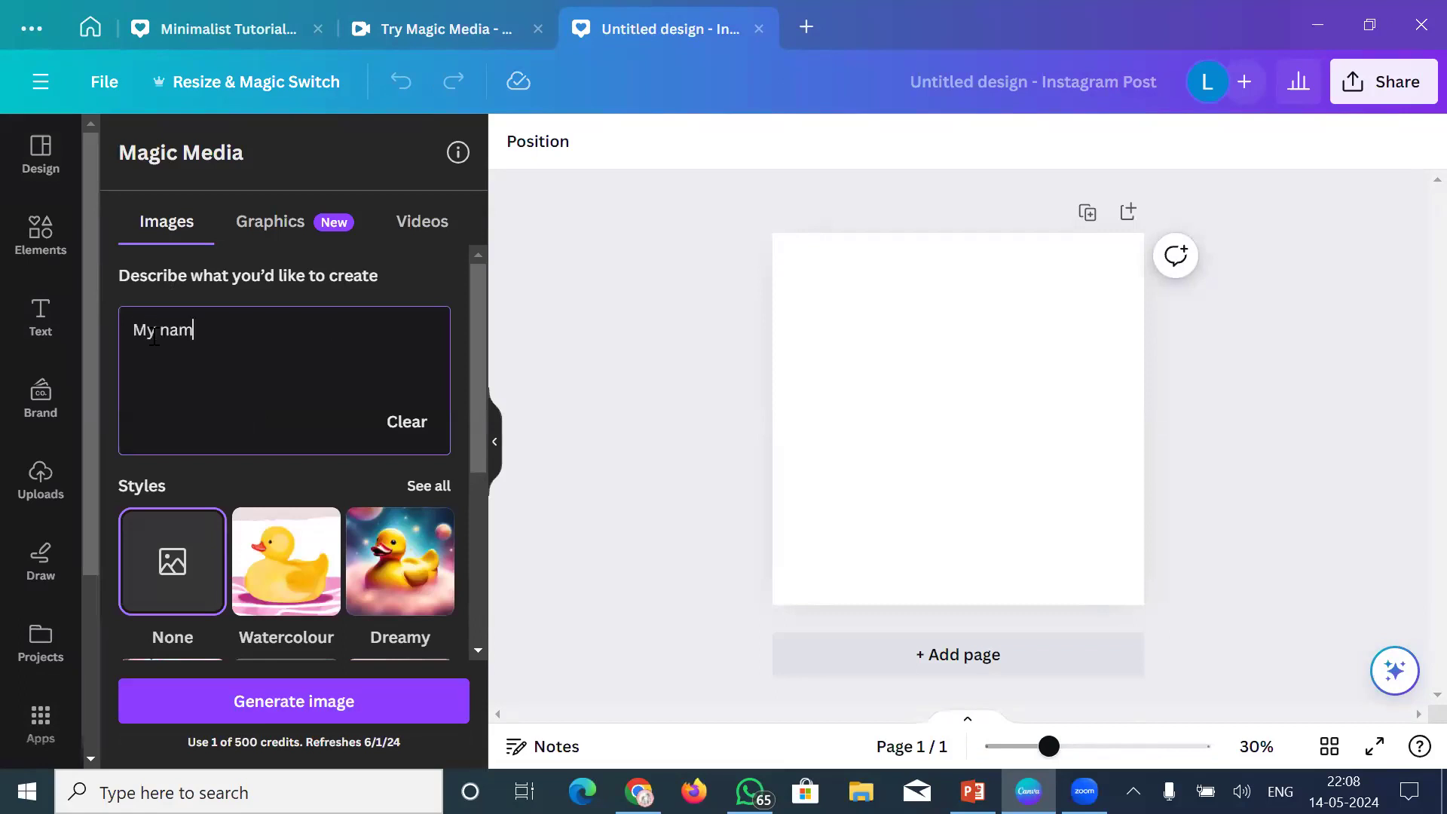
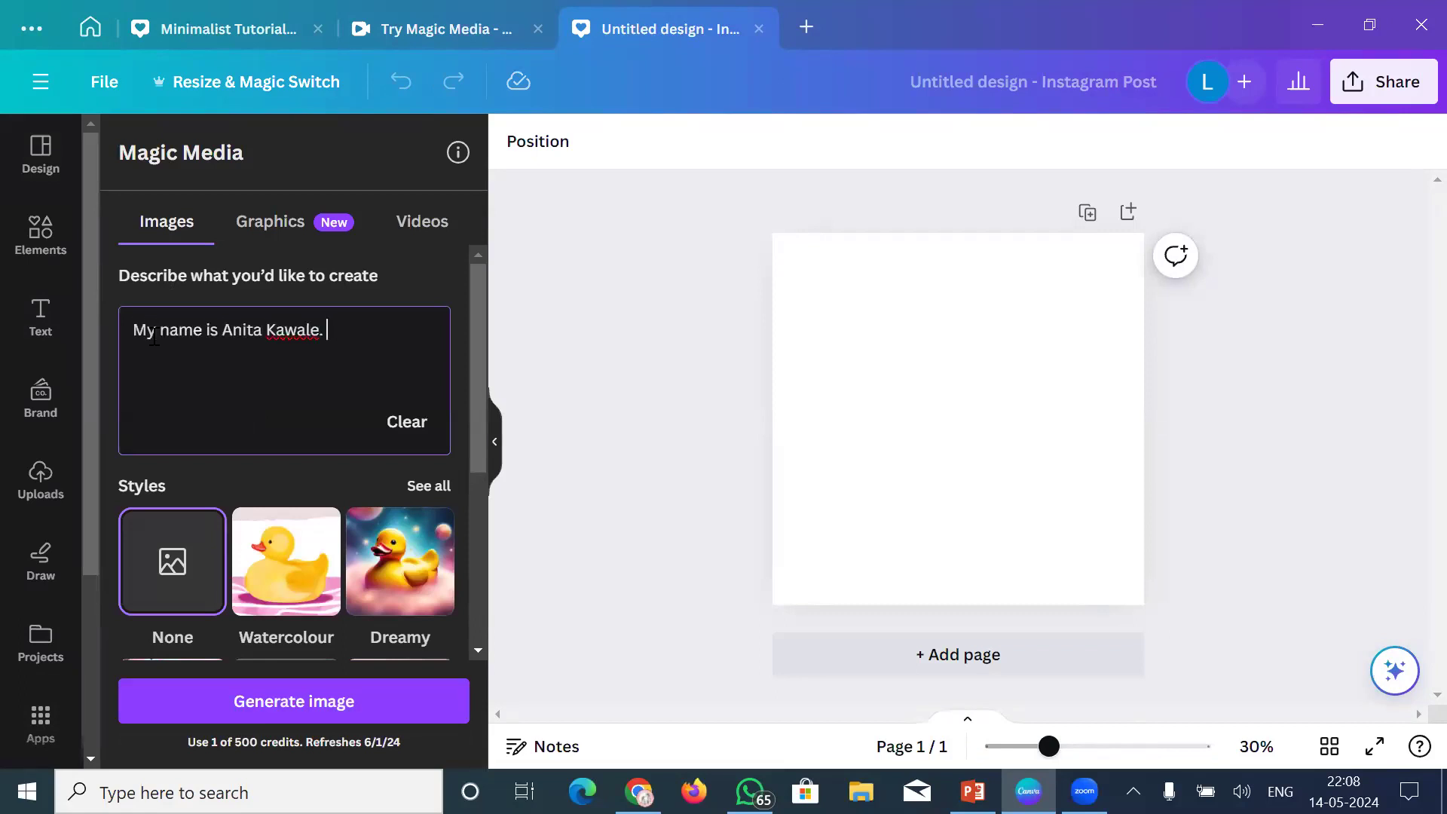
{"action": "type", "text": "Create one image "}
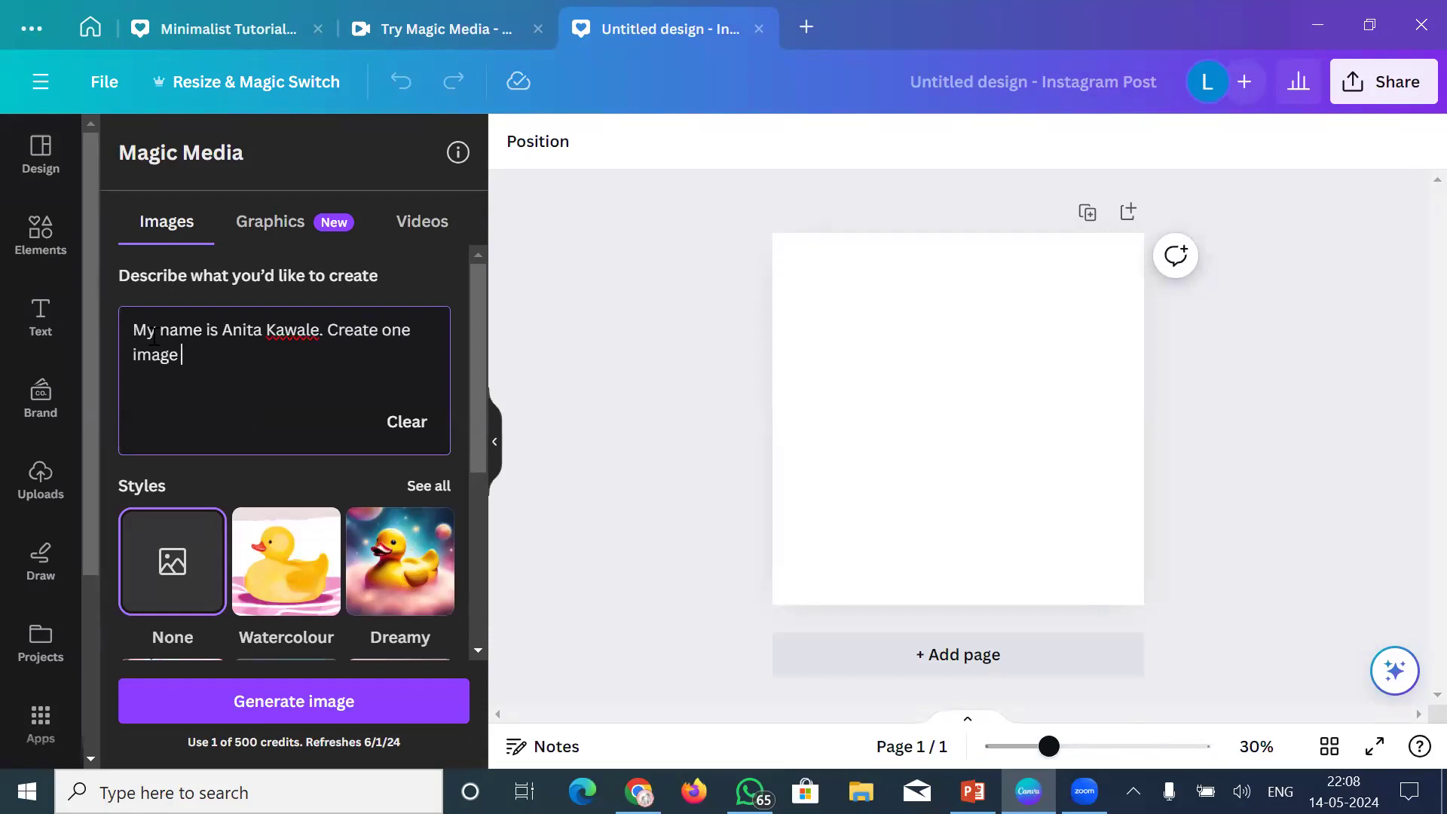
{"action": "type", "text": "of an indian fa"}
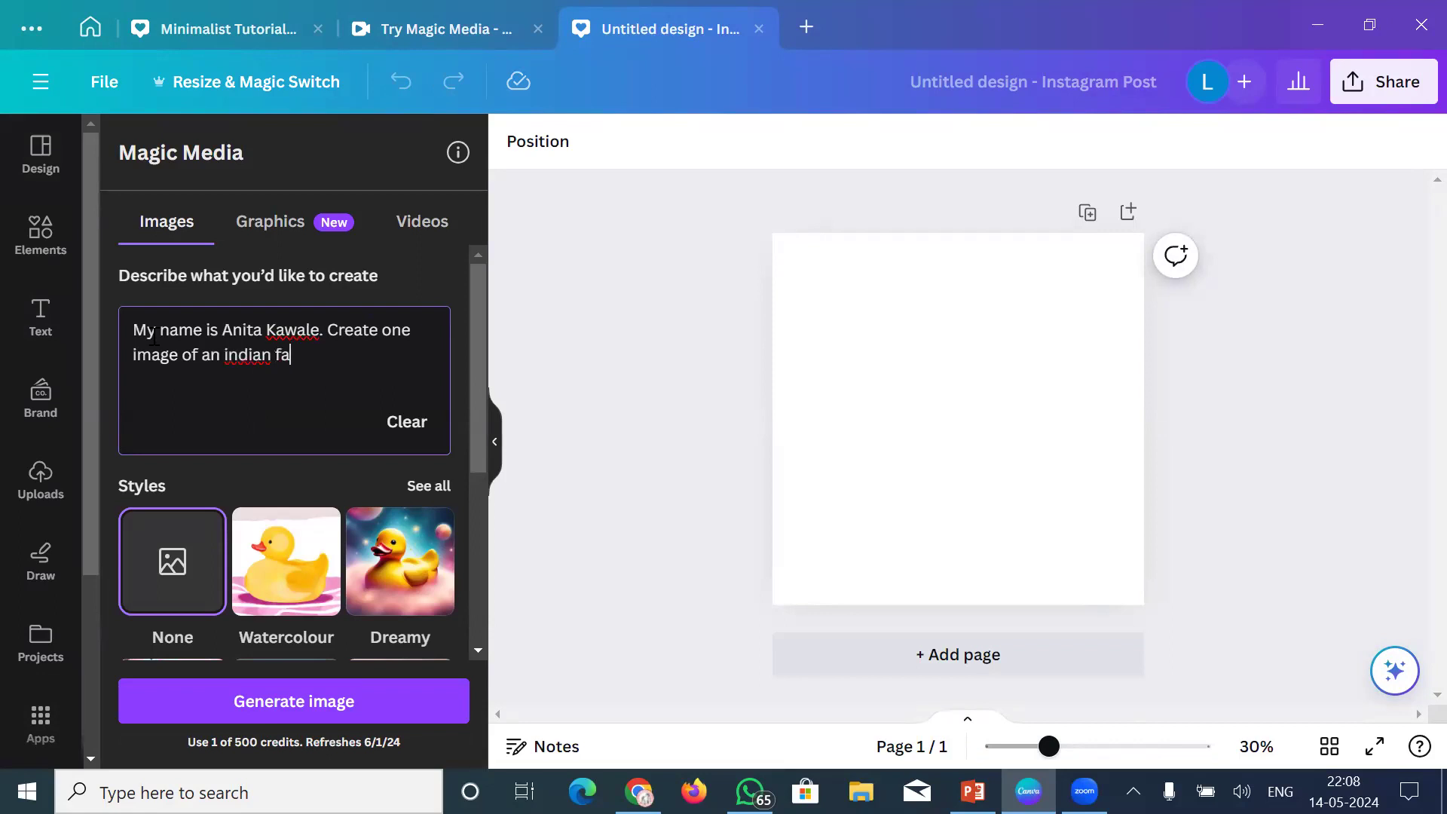
{"action": "type", "text": "mily with husband wife and t"}
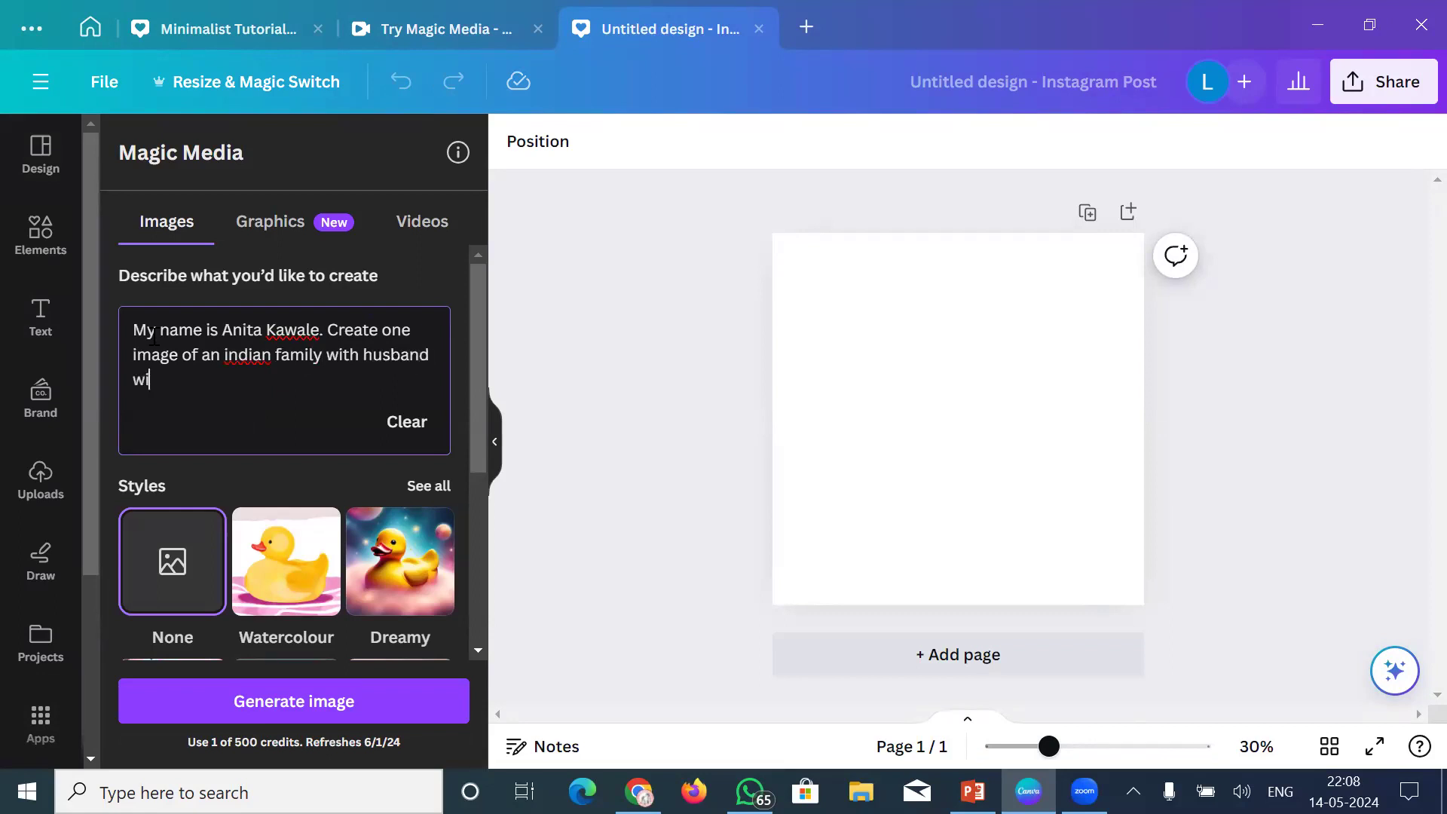
{"action": "type", "text": "wo kids wit"}
{"action": "type", "text": "h s"}
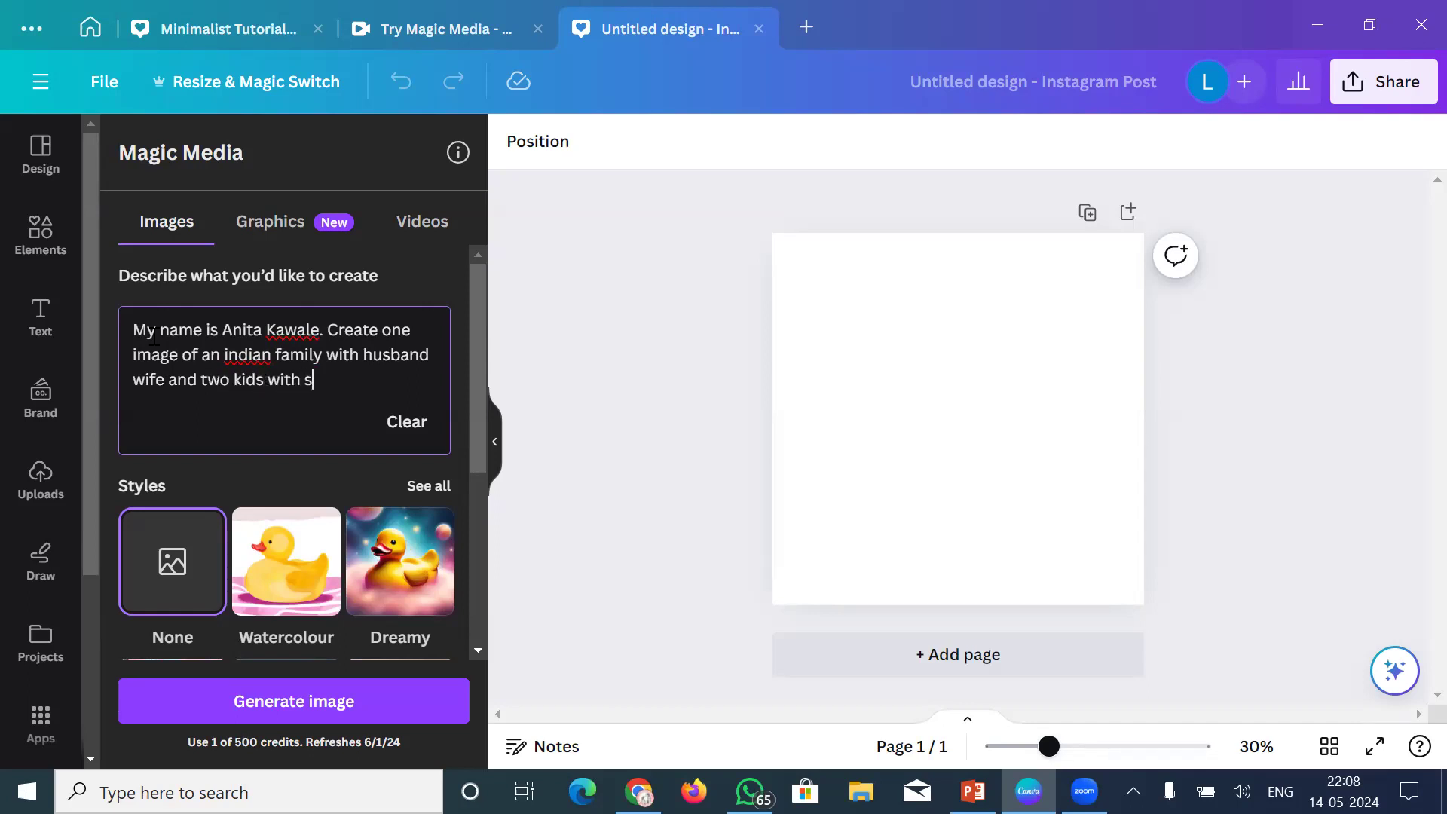
{"action": "type", "text": "miles on their face "}
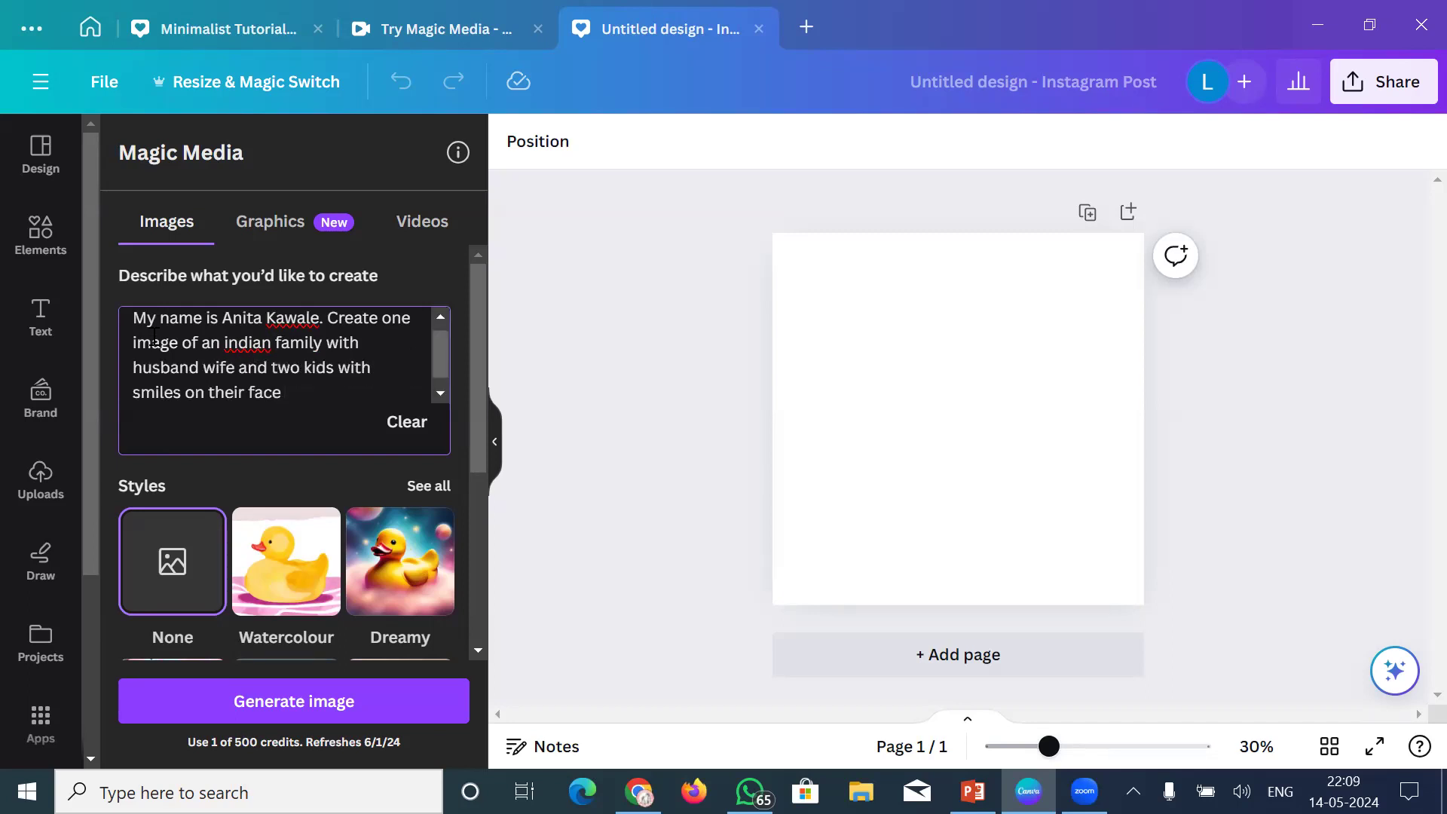
{"action": "type", "text": "and"}
{"action": "type", "text": " in background "}
{"action": "type", "text": "pu"}
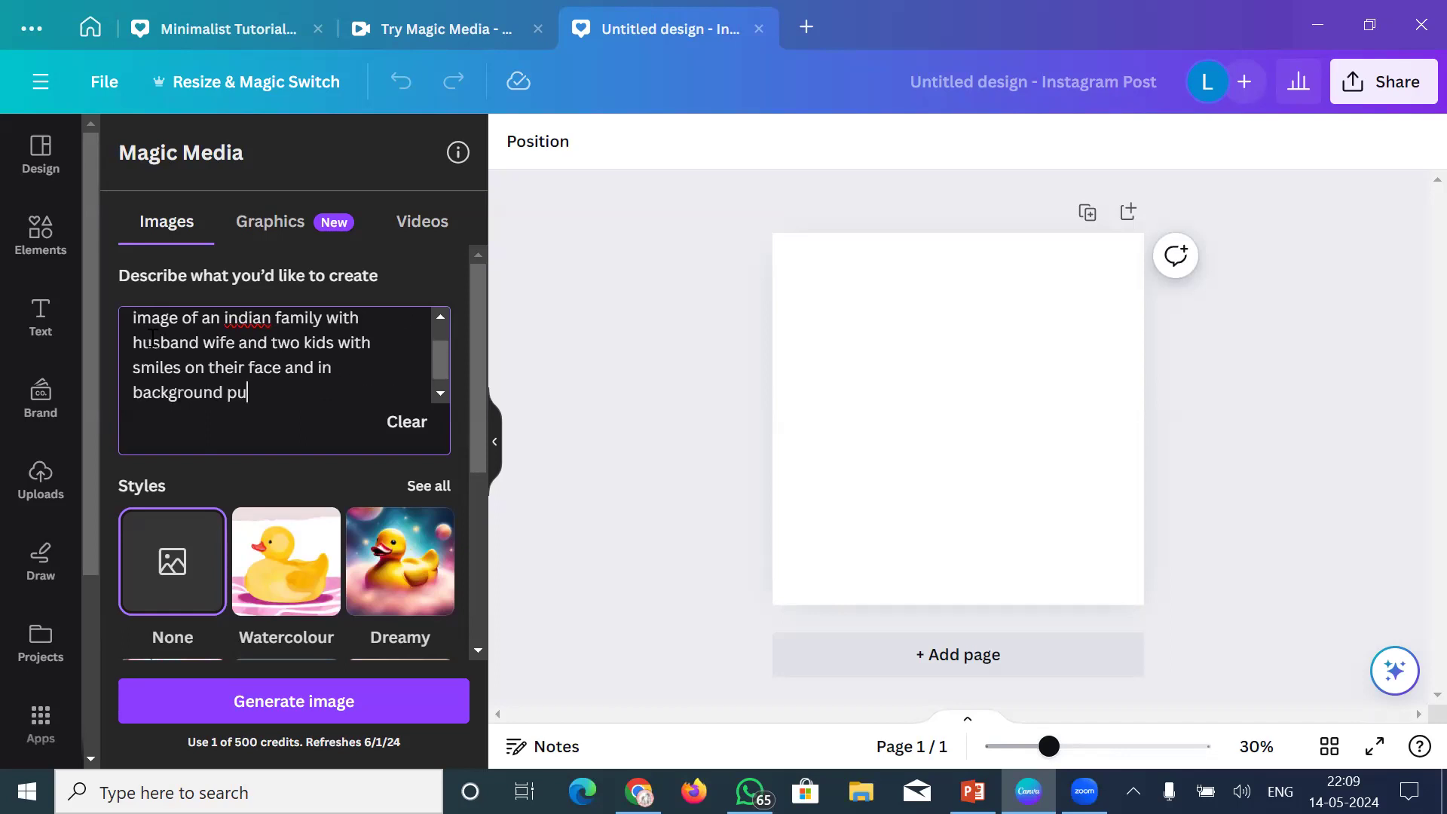
{"action": "type", "text": "t elements related to astrology"}
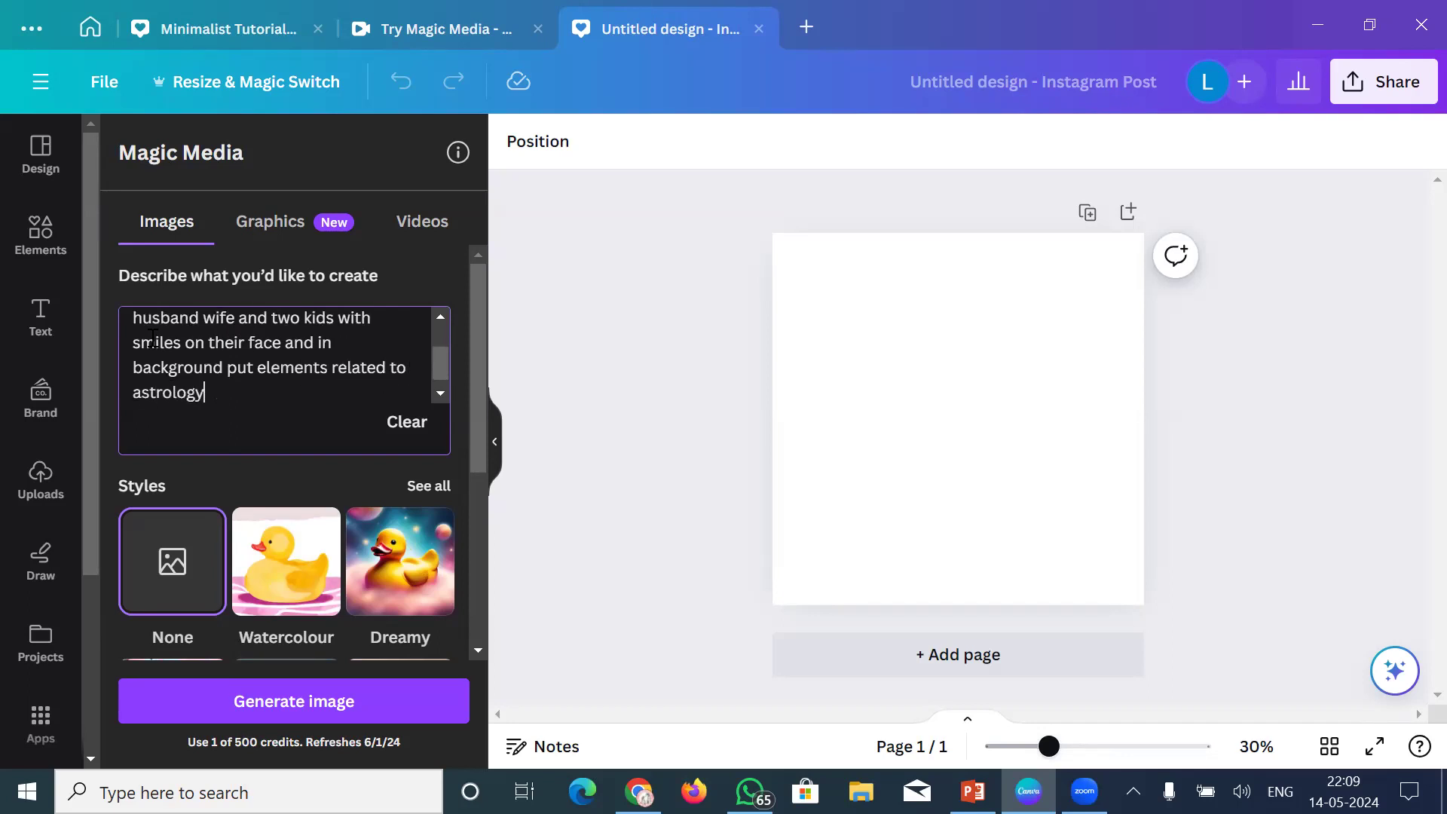
{"action": "type", "text": ". This image should be"}
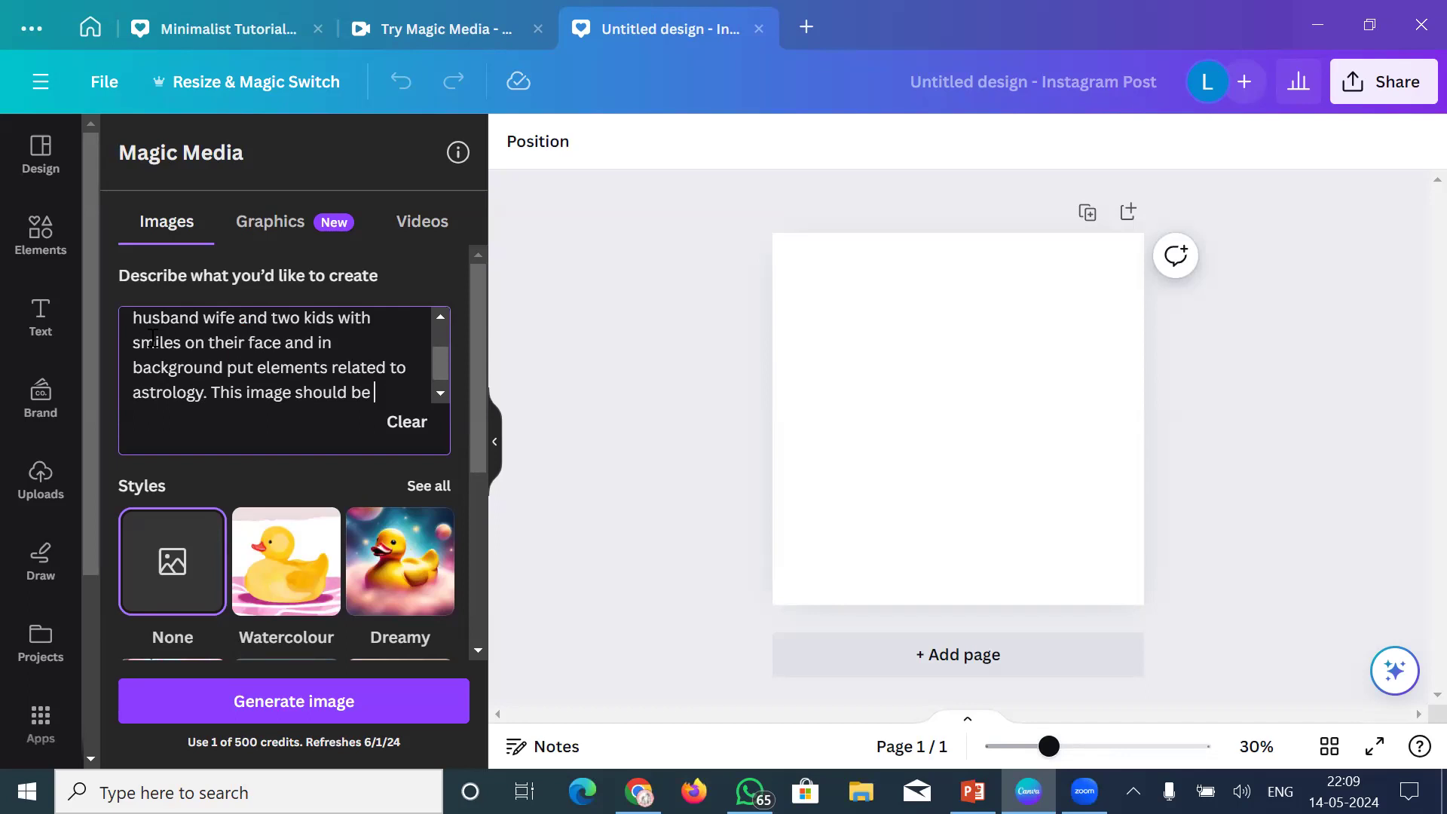
{"action": "type", "text": "viral pron"}
{"action": "type", "text": "e for promot"}
{"action": "type", "text": "ion."}
{"action": "key", "text": "Return"}
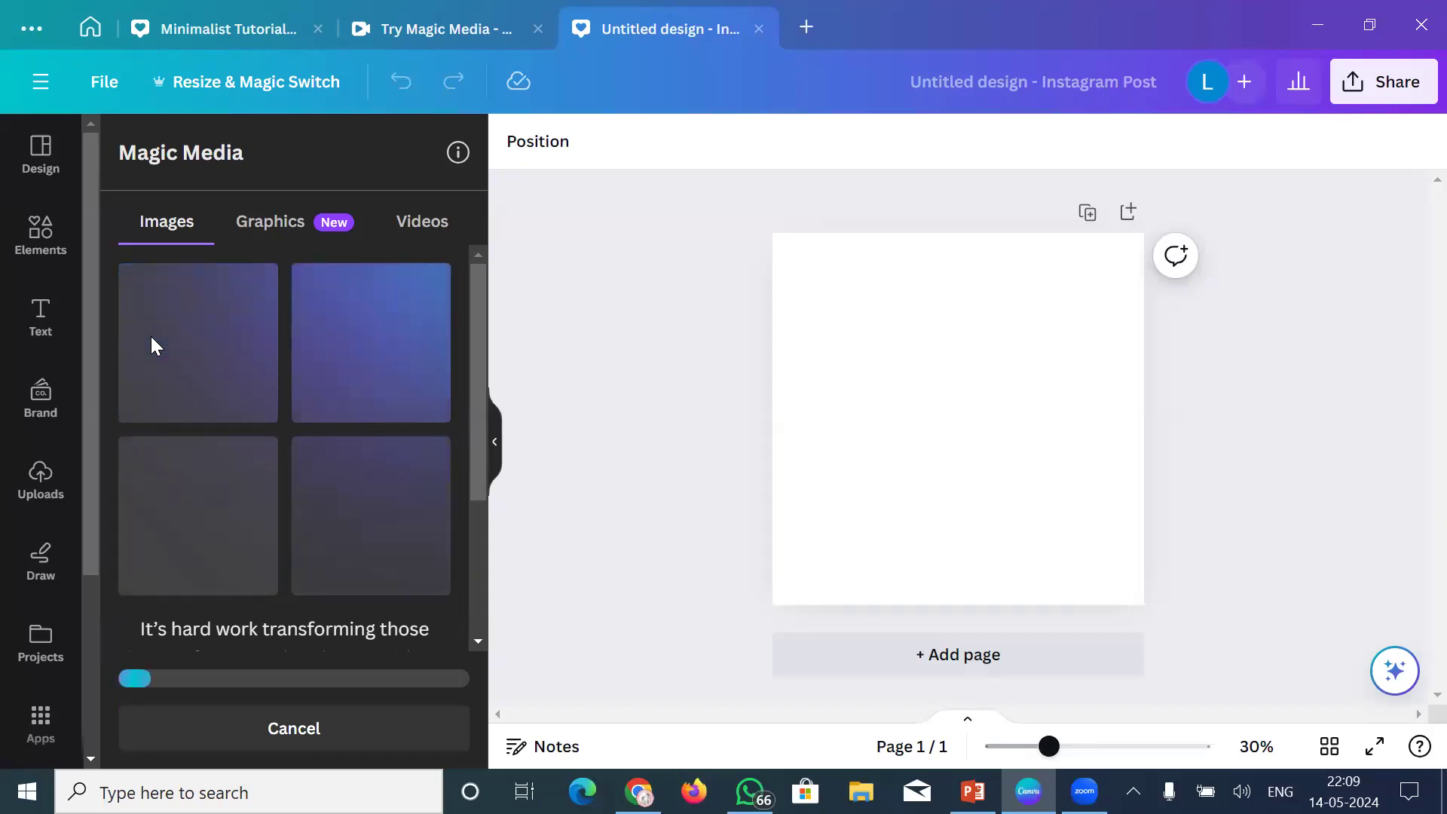
Create a second blank Instagram Post (Square) design from Home's Social media category.
{"action": "left_click", "coordinate": [86, 21]}
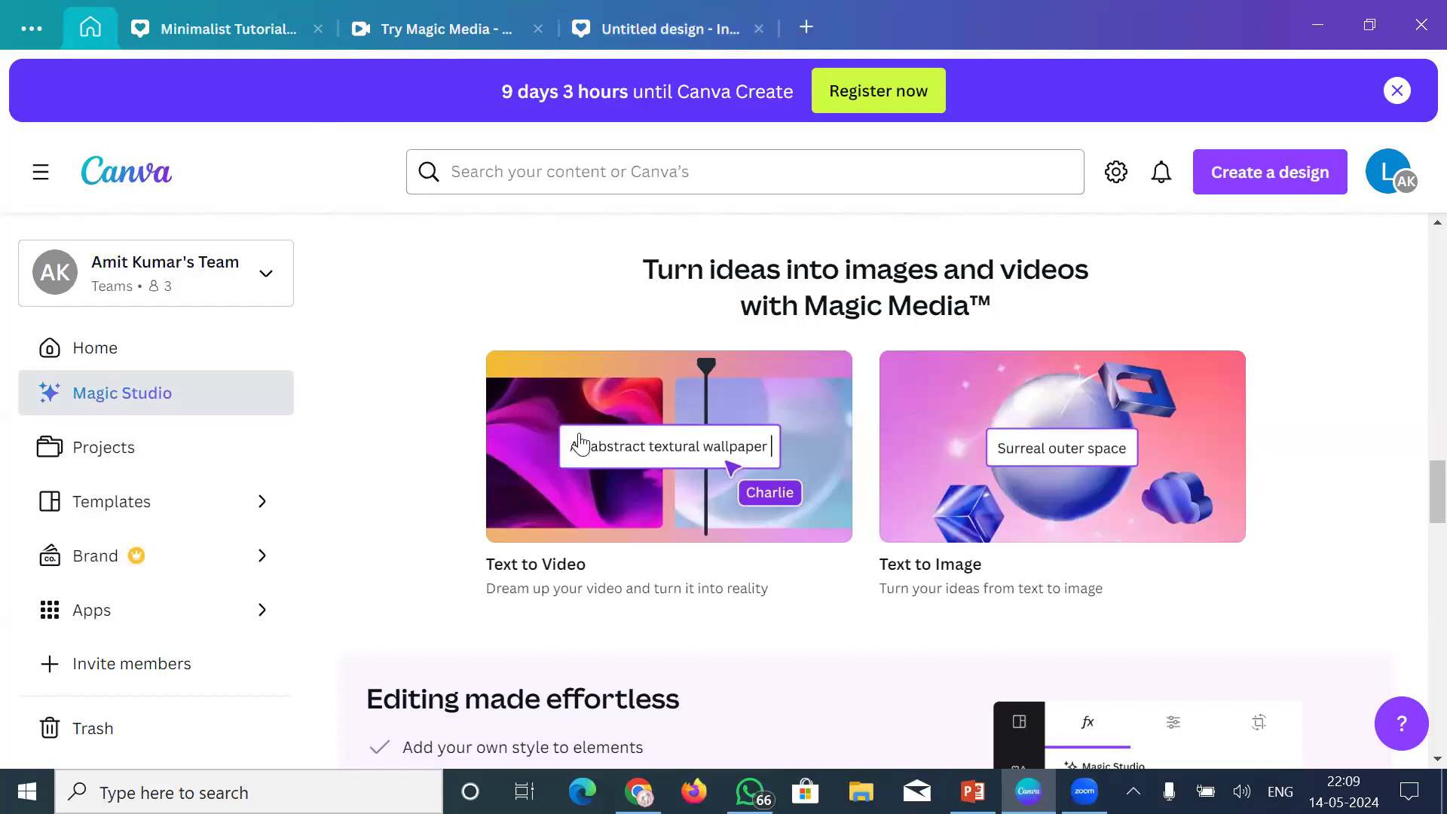
{"action": "left_click", "coordinate": [94, 357]}
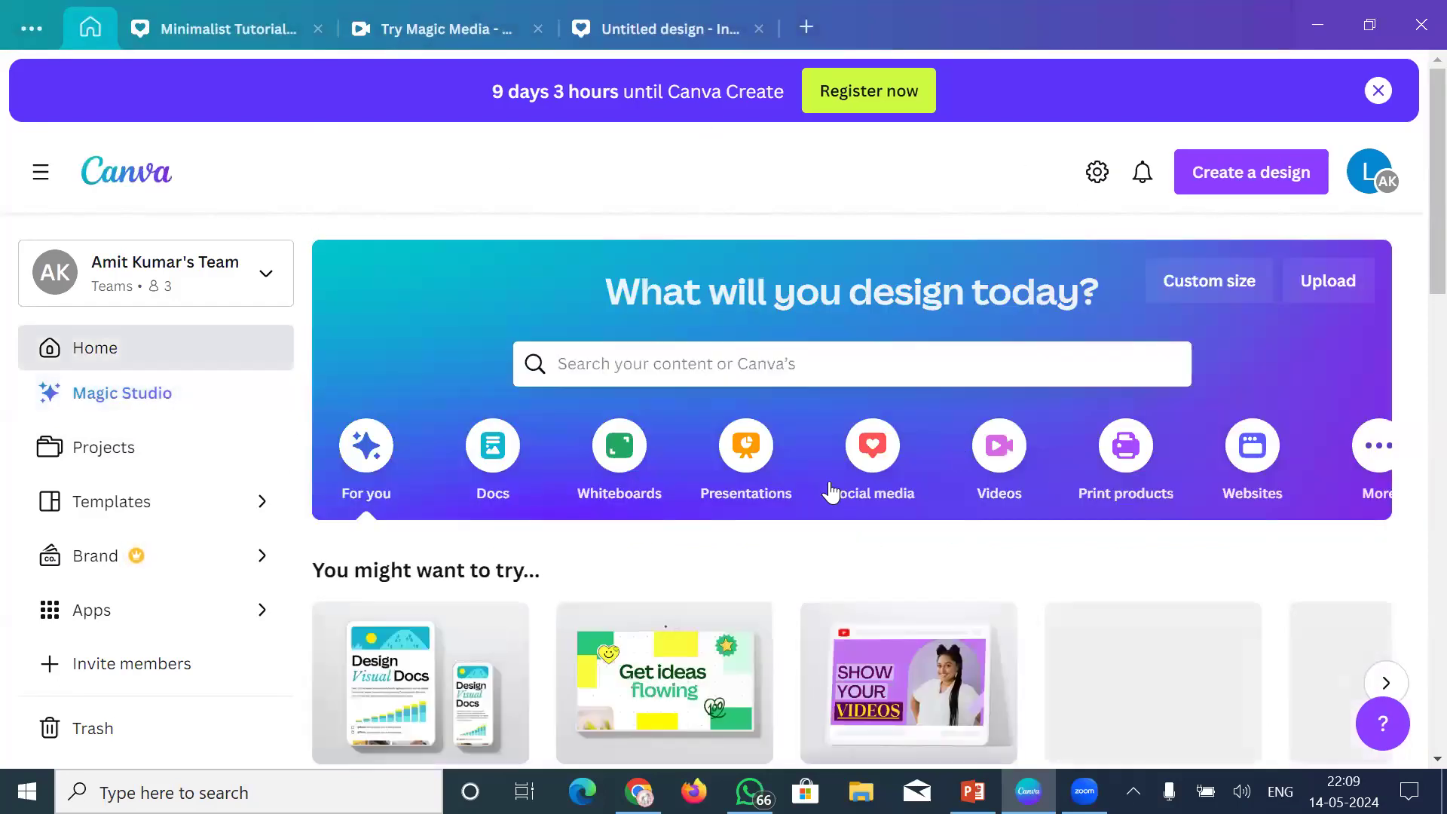
{"action": "left_click", "coordinate": [871, 460]}
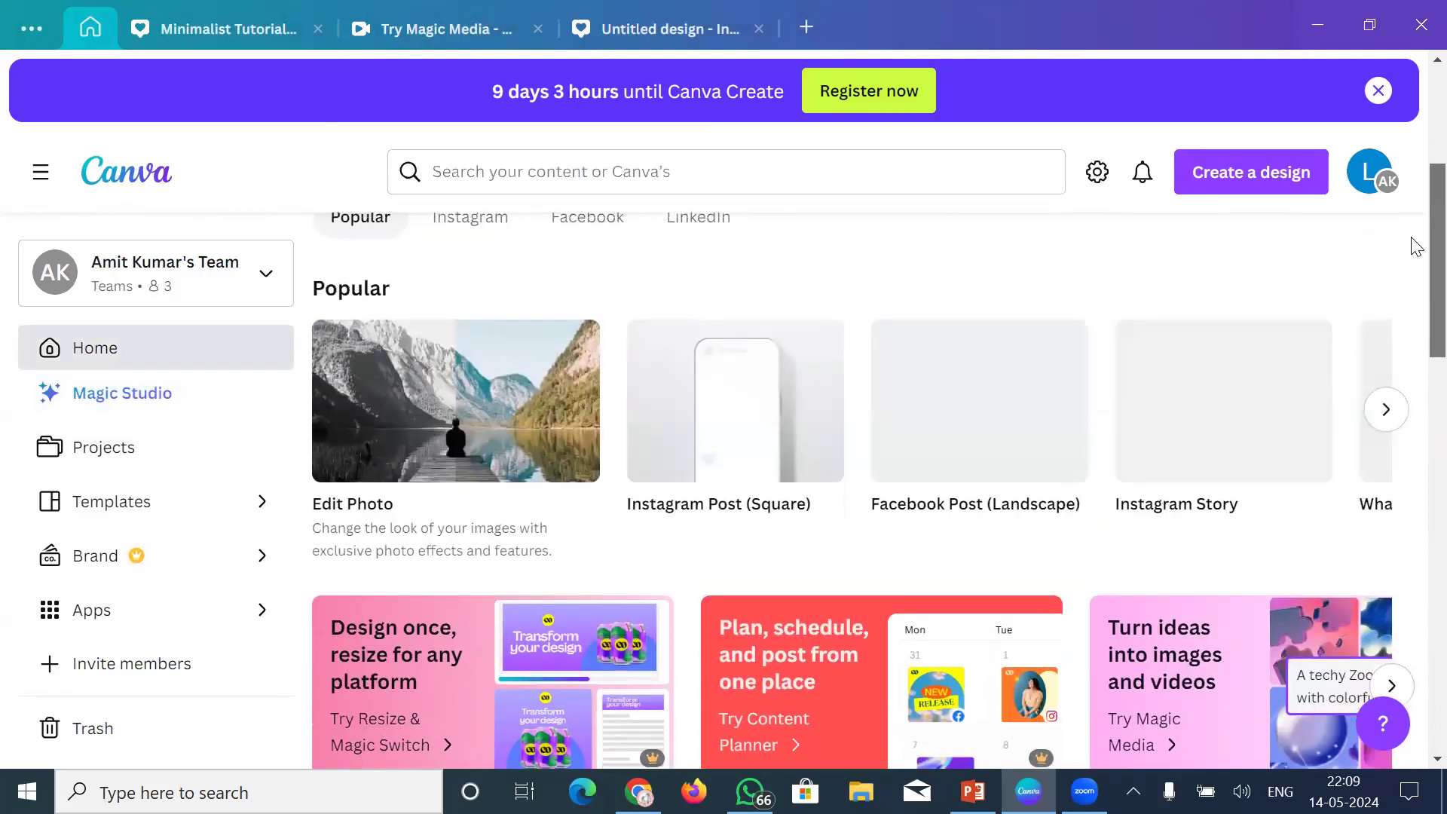
{"action": "left_click", "coordinate": [679, 386]}
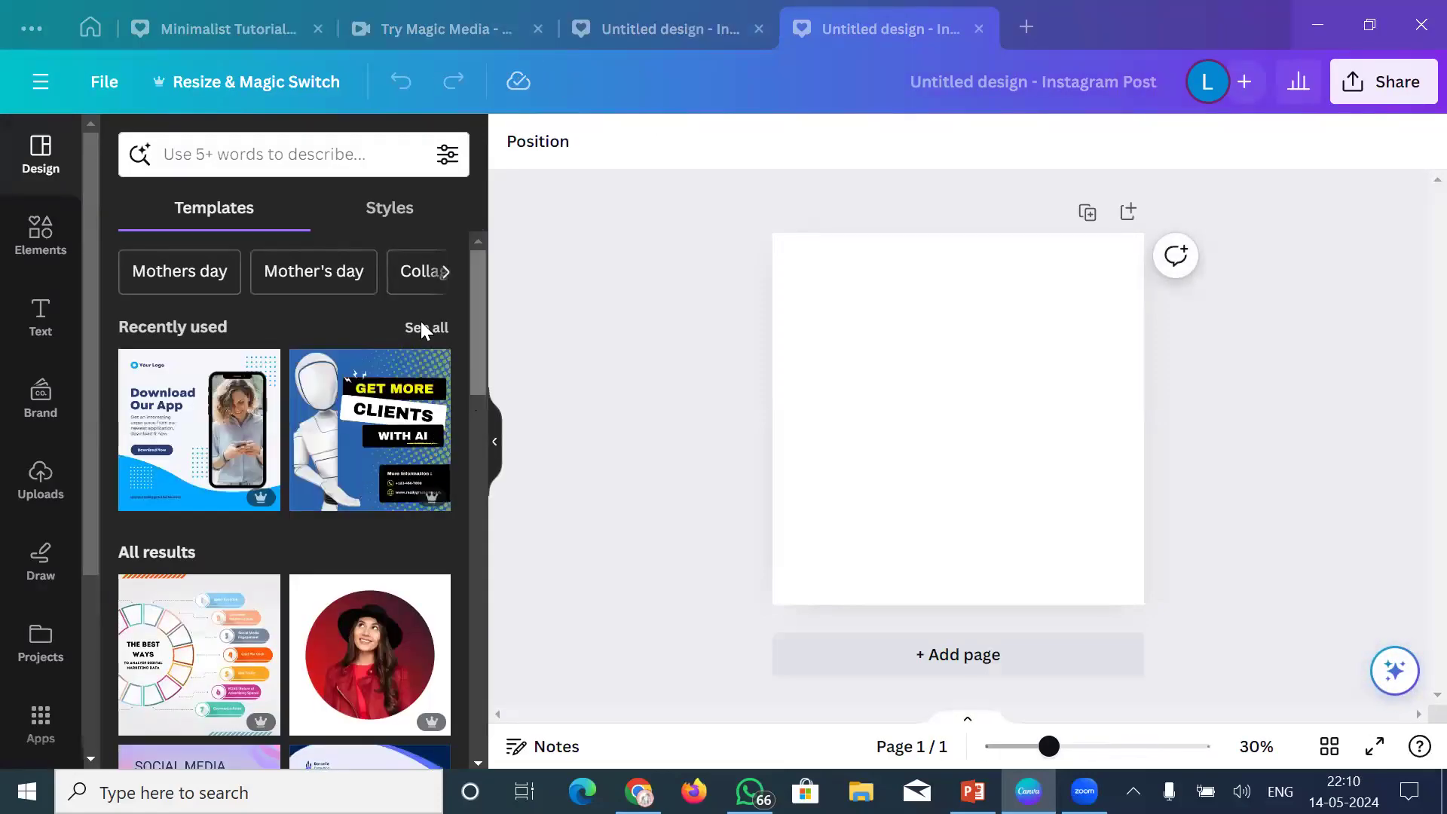
Search templates for 'astrology' and apply the Dark Retrograde Astrology Instagram Post template.
{"action": "left_click", "coordinate": [201, 148]}
{"action": "type", "text": "a"}
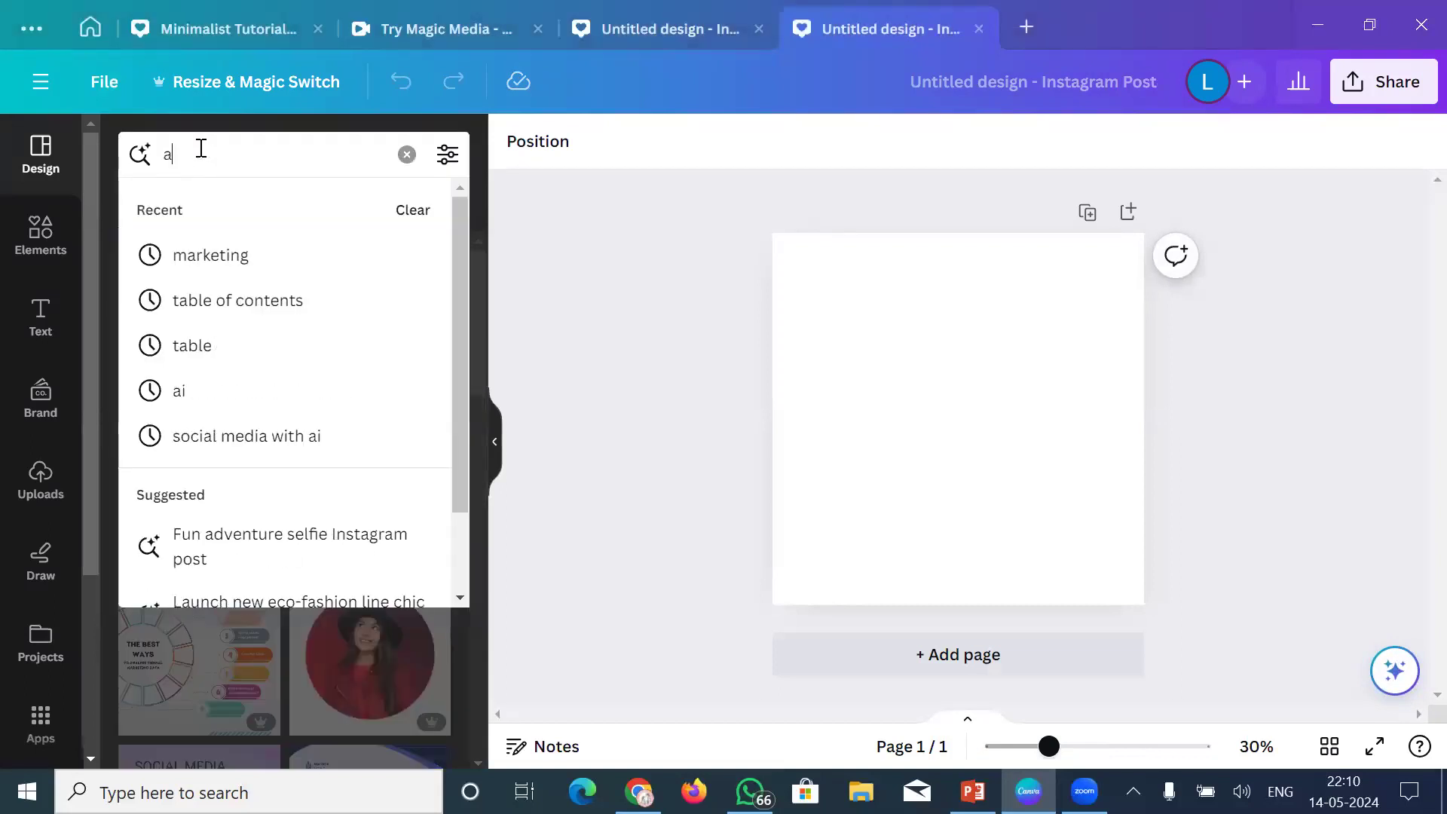
{"action": "type", "text": "strology"}
{"action": "key", "text": "Return"}
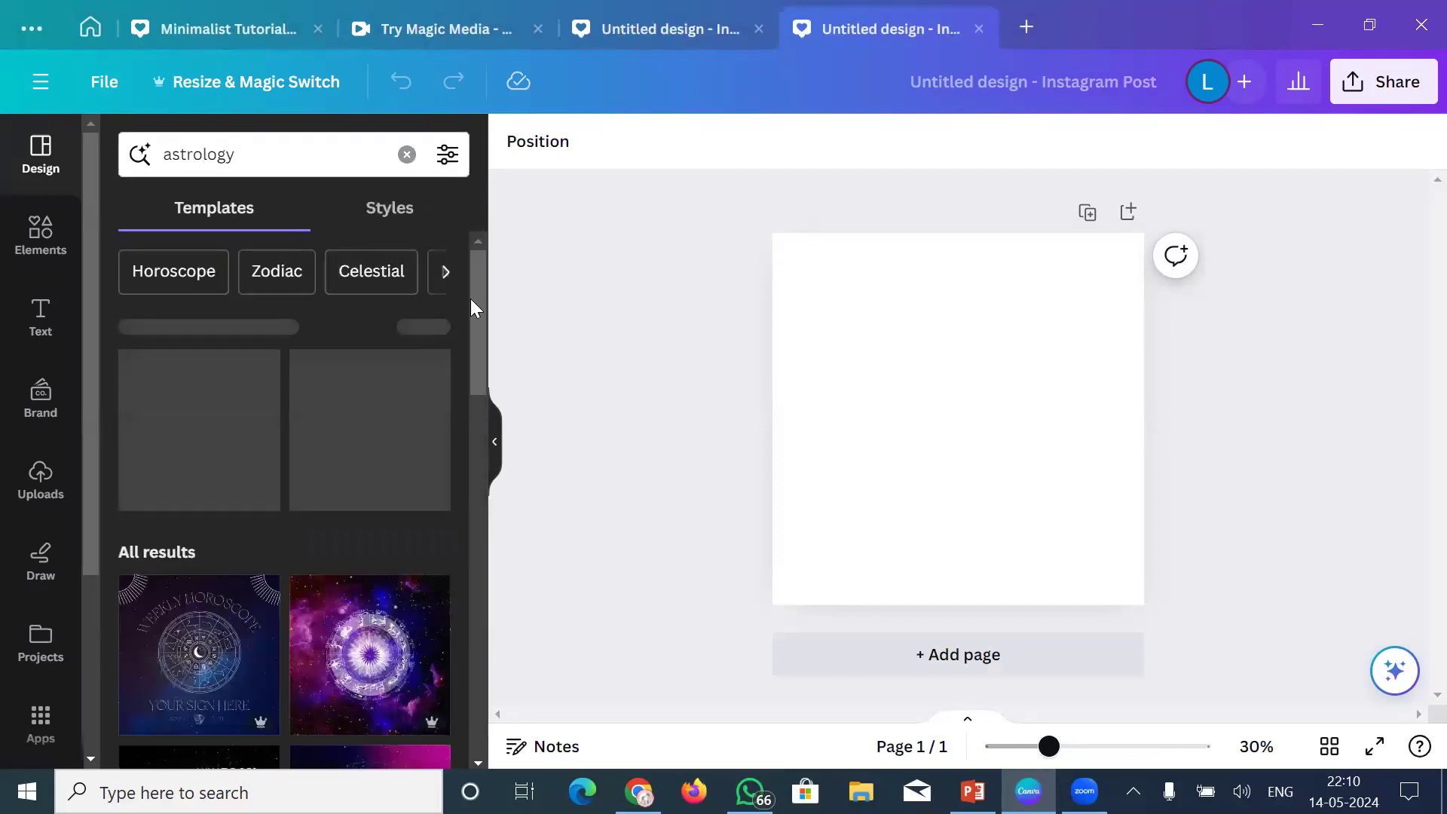
{"action": "left_click_drag", "start_coordinate": [475, 303], "coordinate": [476, 372]}
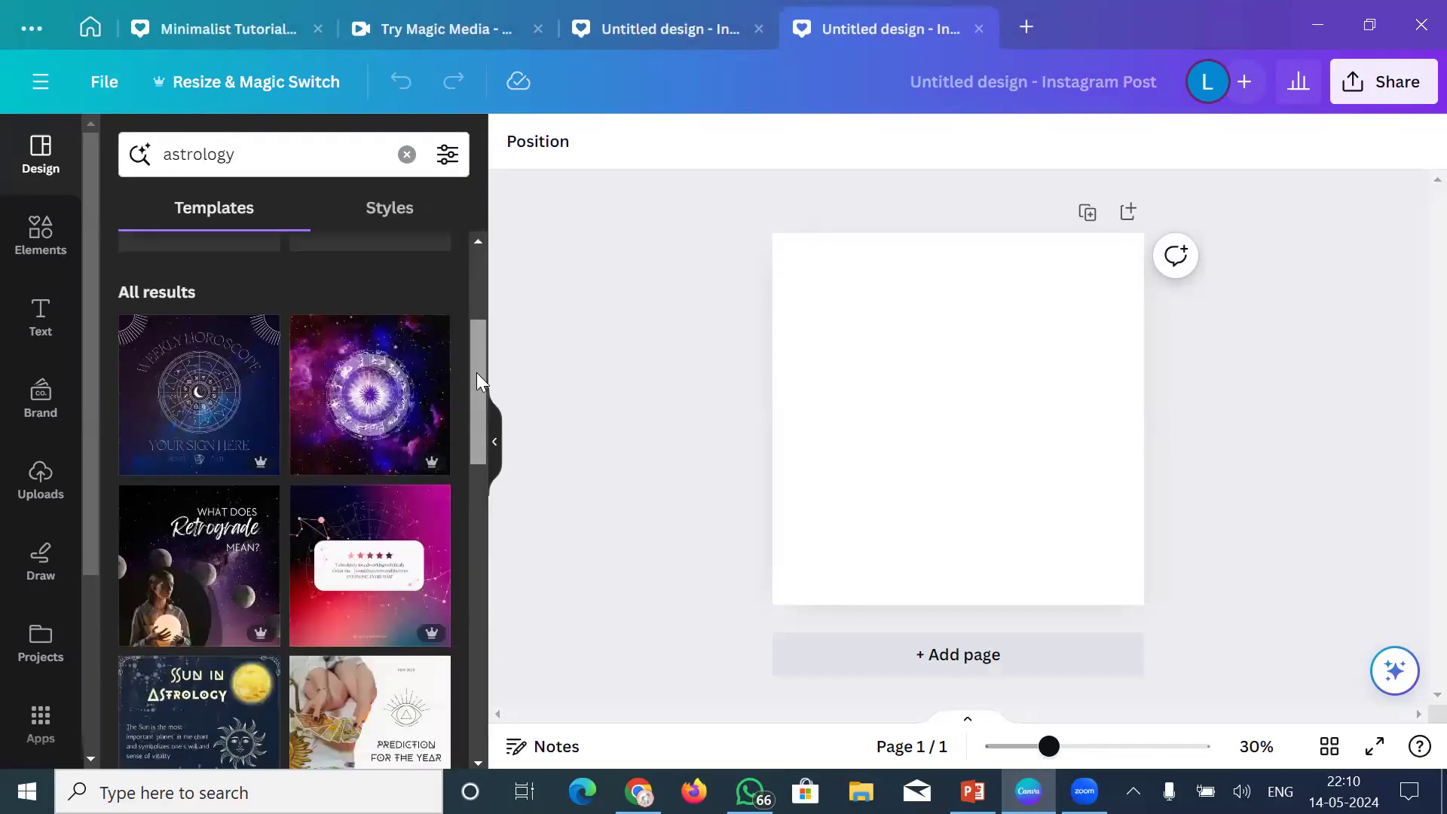
{"action": "scroll", "coordinate": [481, 407], "scroll_direction": "down", "scroll_amount": 4}
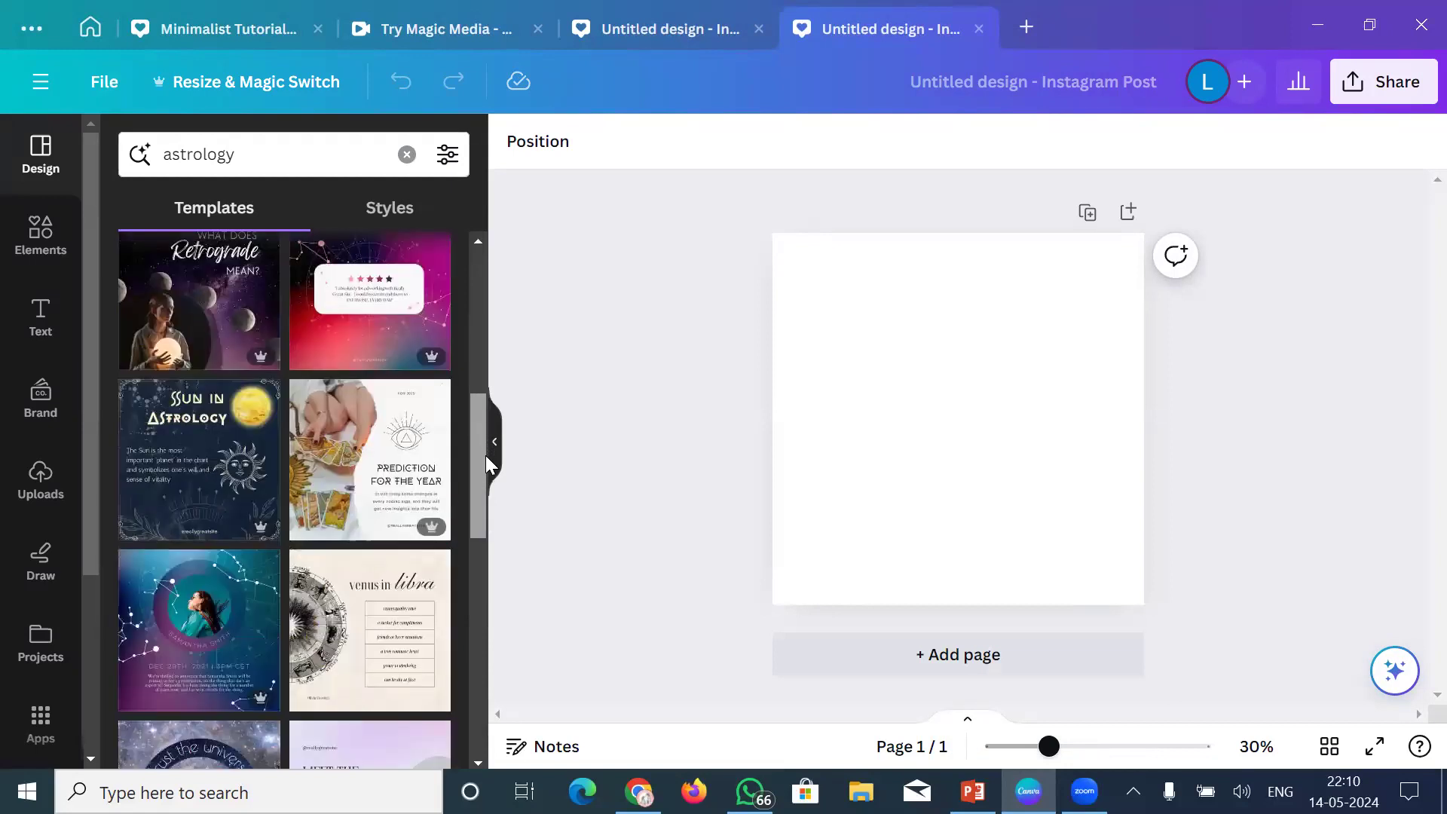
{"action": "scroll", "coordinate": [492, 498], "scroll_direction": "down", "scroll_amount": 5}
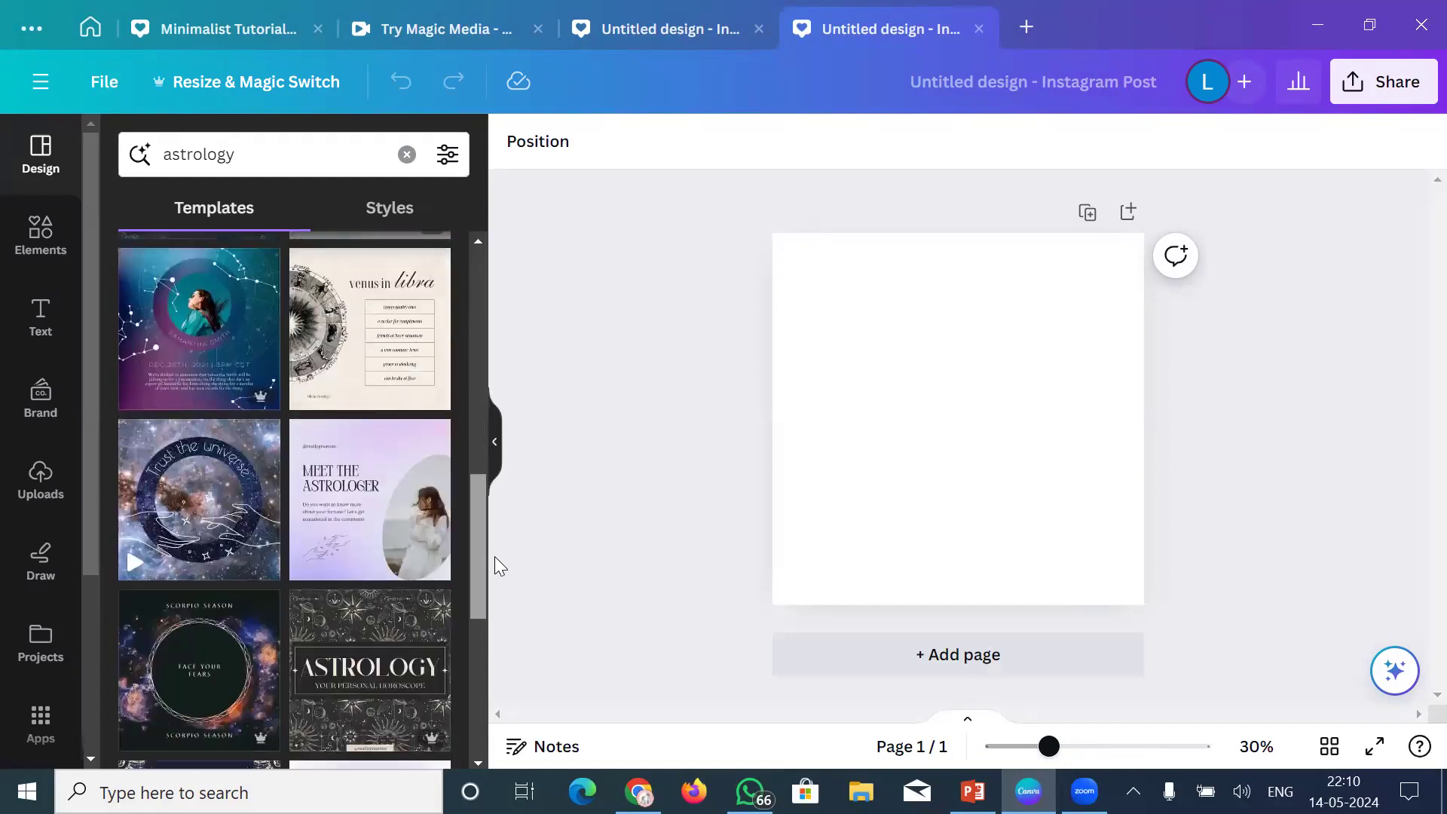
{"action": "scroll", "coordinate": [496, 609], "scroll_direction": "down", "scroll_amount": 2}
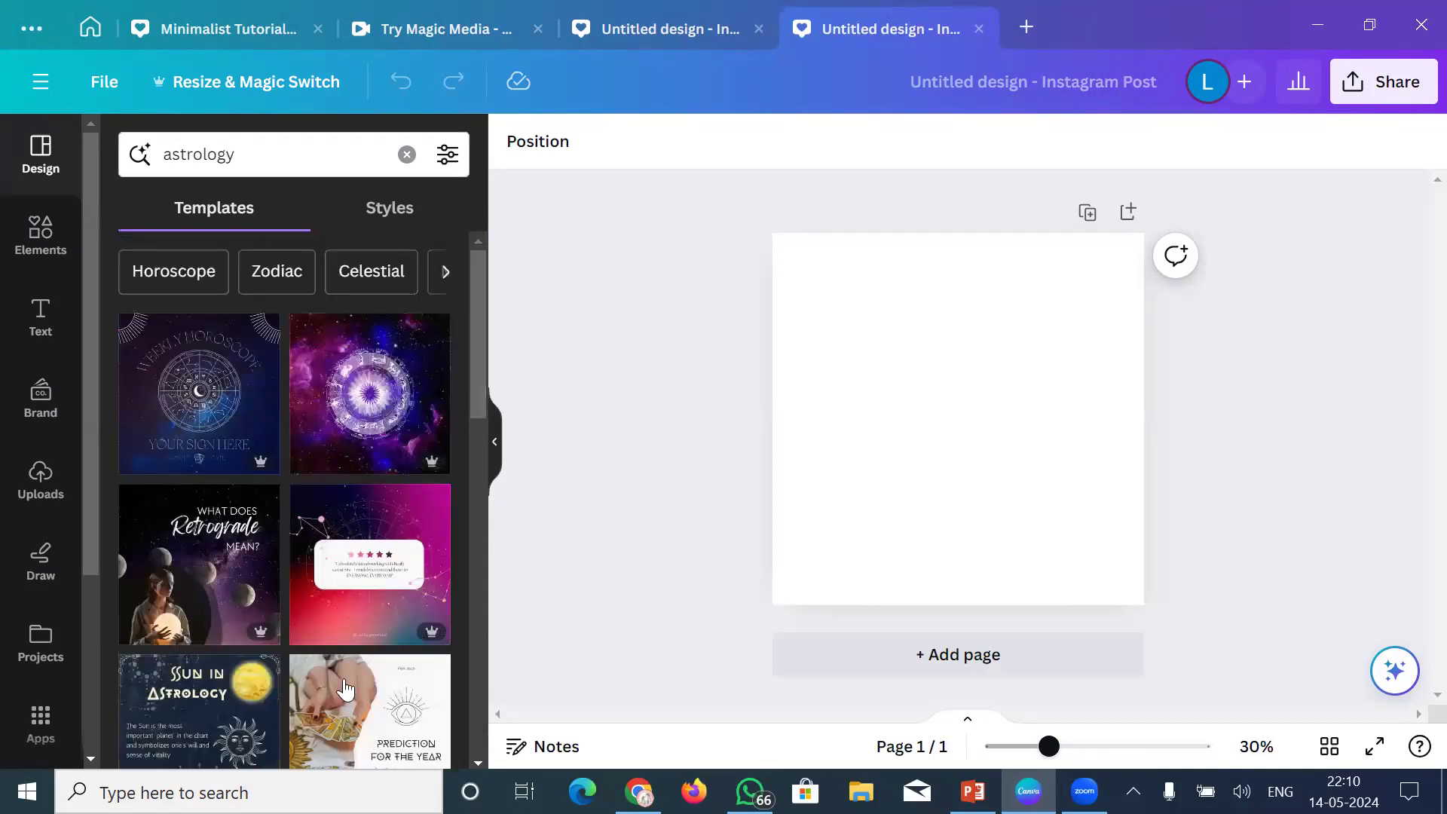
{"action": "left_click", "coordinate": [181, 565]}
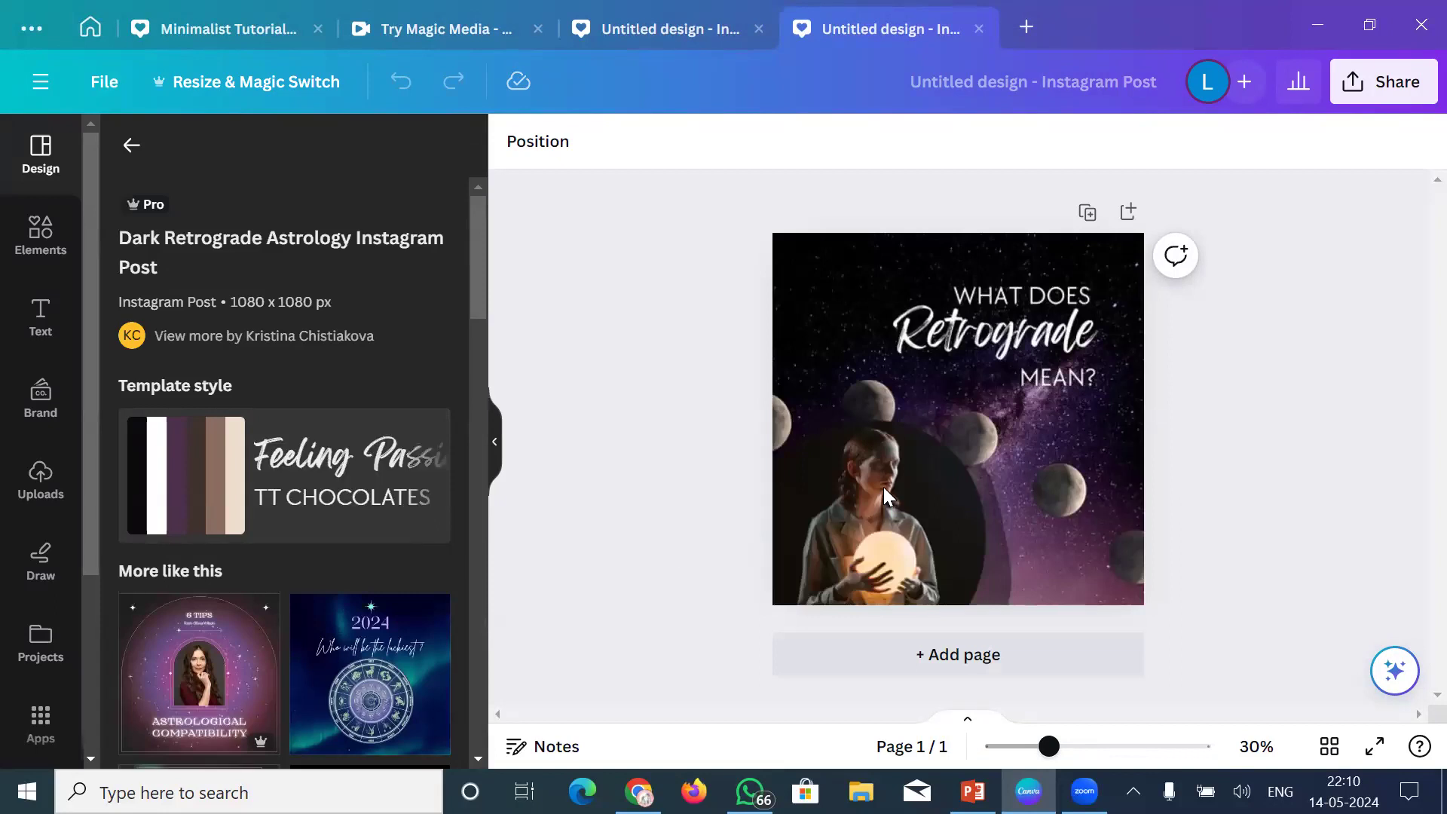
Inspect the template's moon photo and 'WHAT DOES' / 'MEAN?' text, then return to the first design.
{"action": "left_click", "coordinate": [883, 563]}
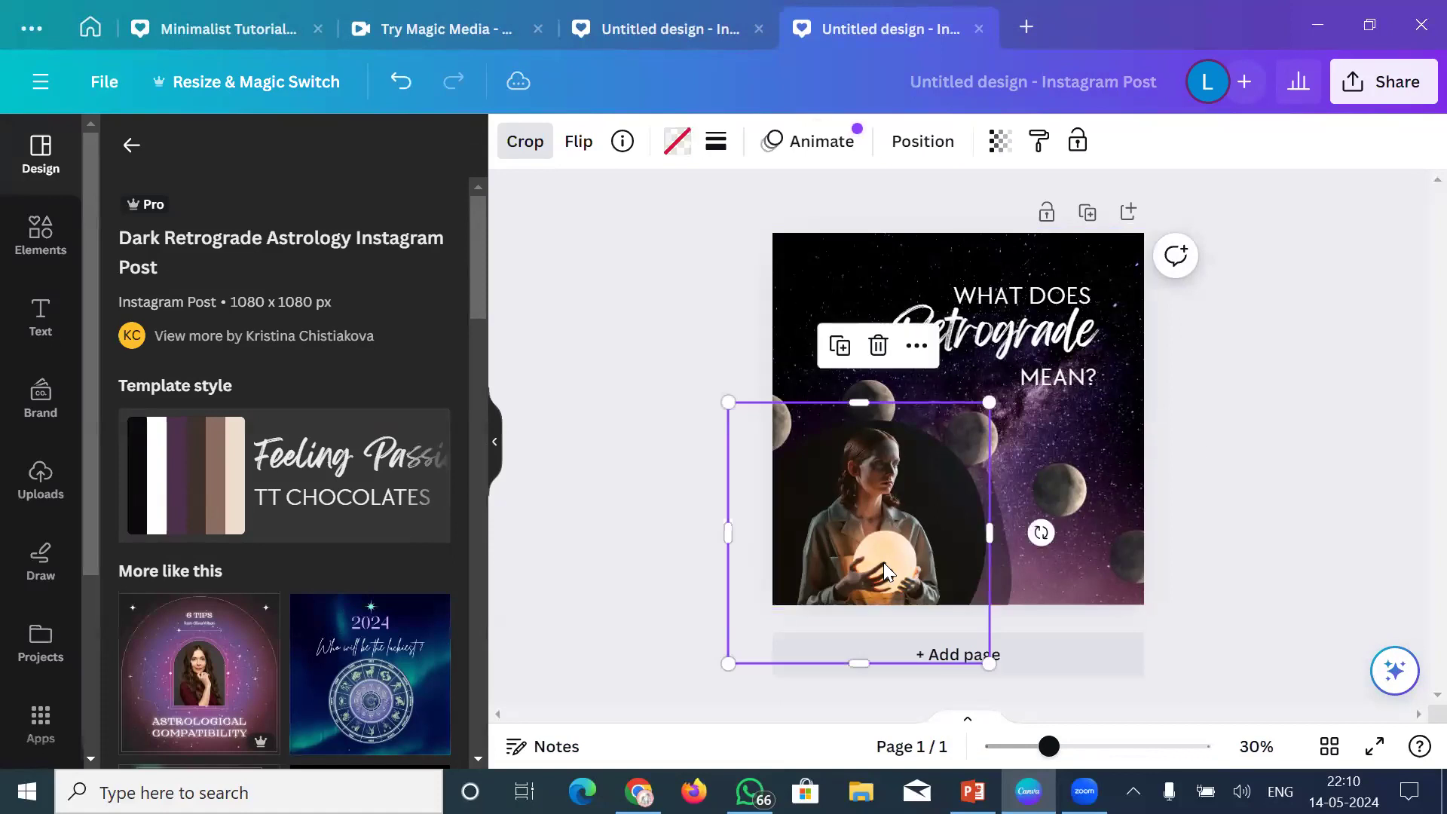
{"action": "left_click", "coordinate": [1010, 312]}
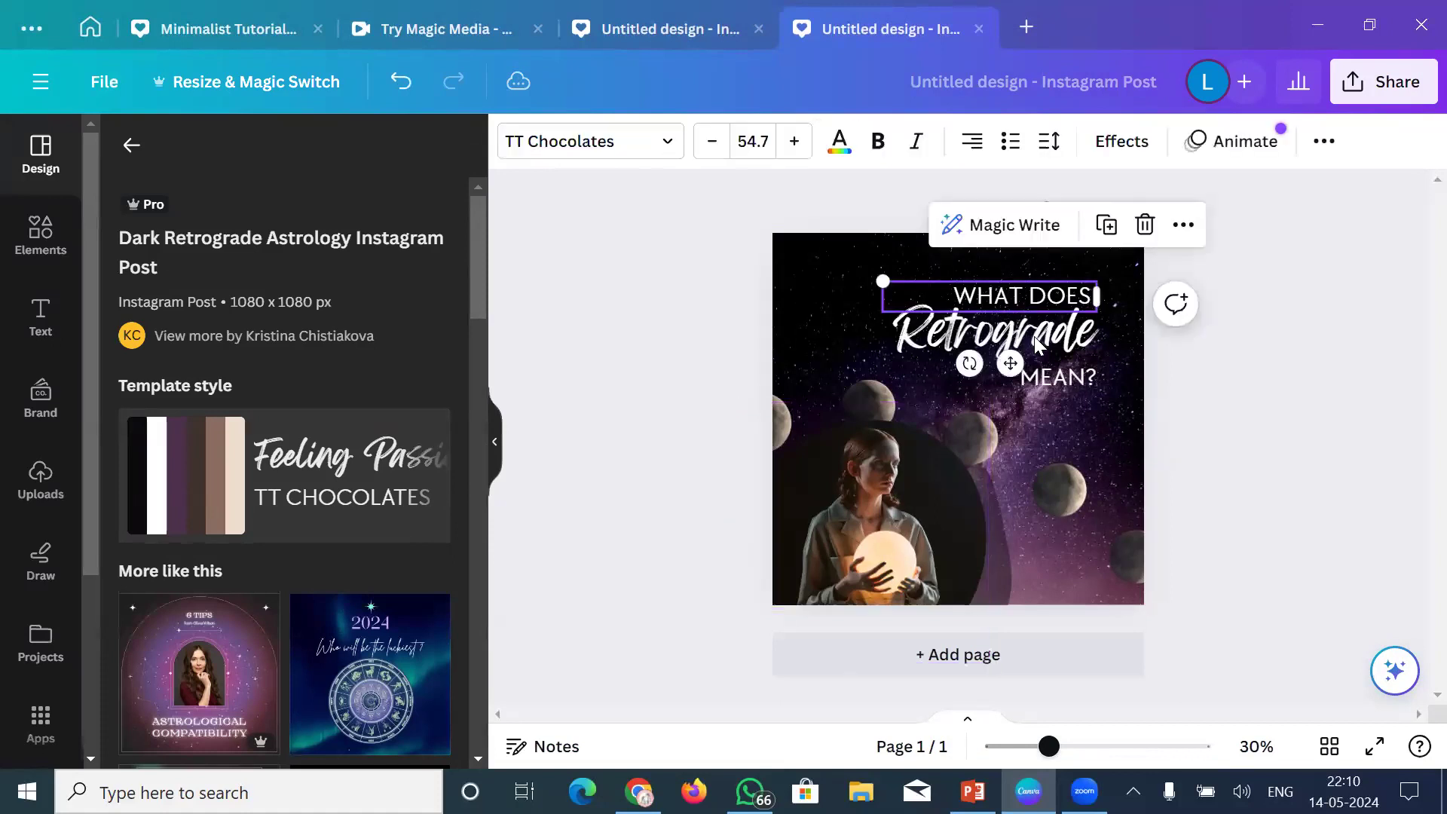
{"action": "left_click", "coordinate": [1045, 378]}
{"action": "left_click_drag", "start_coordinate": [474, 301], "coordinate": [499, 559]}
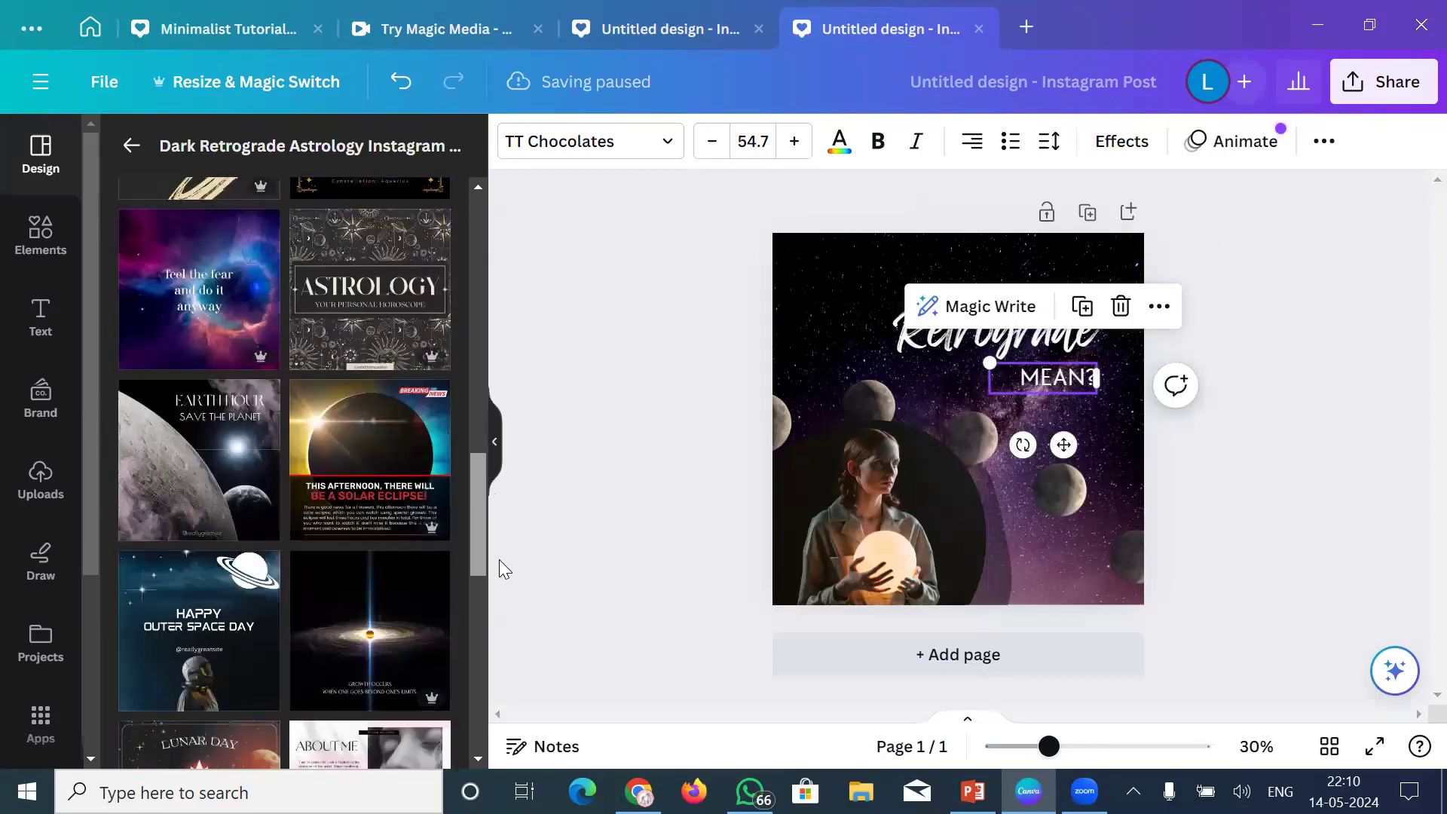
{"action": "left_click_drag", "start_coordinate": [504, 624], "coordinate": [539, 444]}
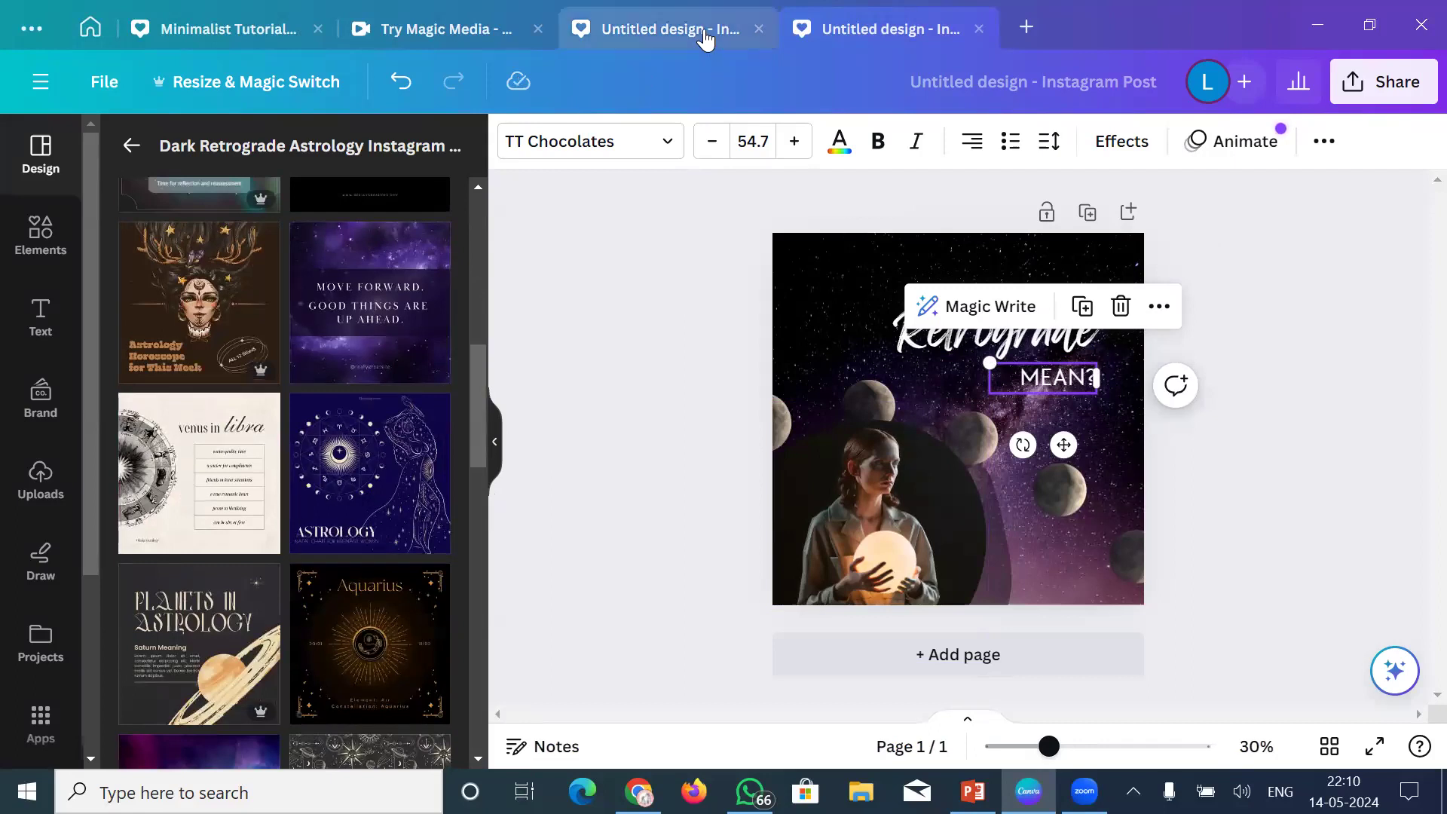
{"action": "left_click", "coordinate": [697, 34]}
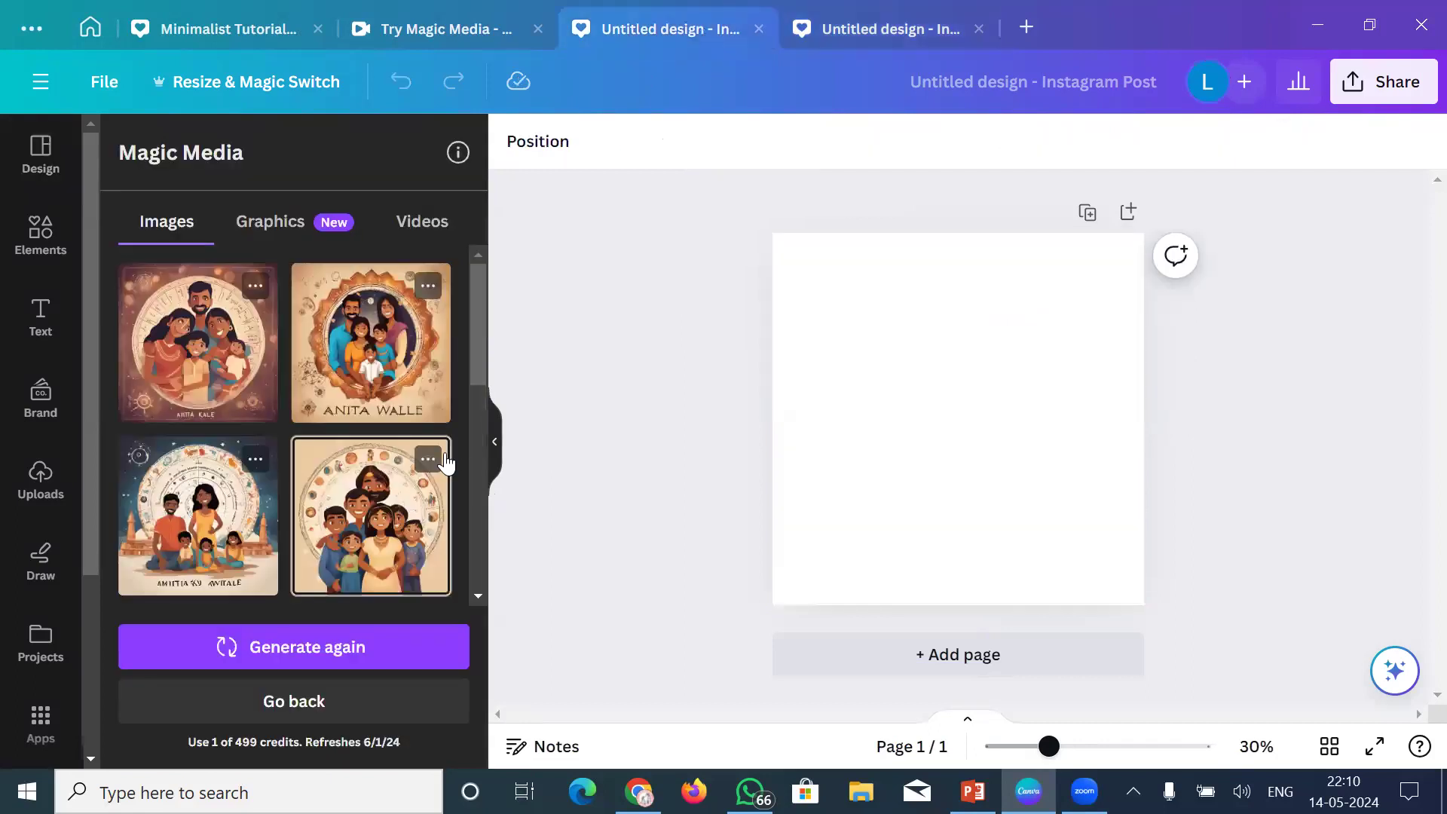
Place the second mandala-framed family image, resize it to fill page 1, and add page 2.
{"action": "left_click", "coordinate": [373, 375]}
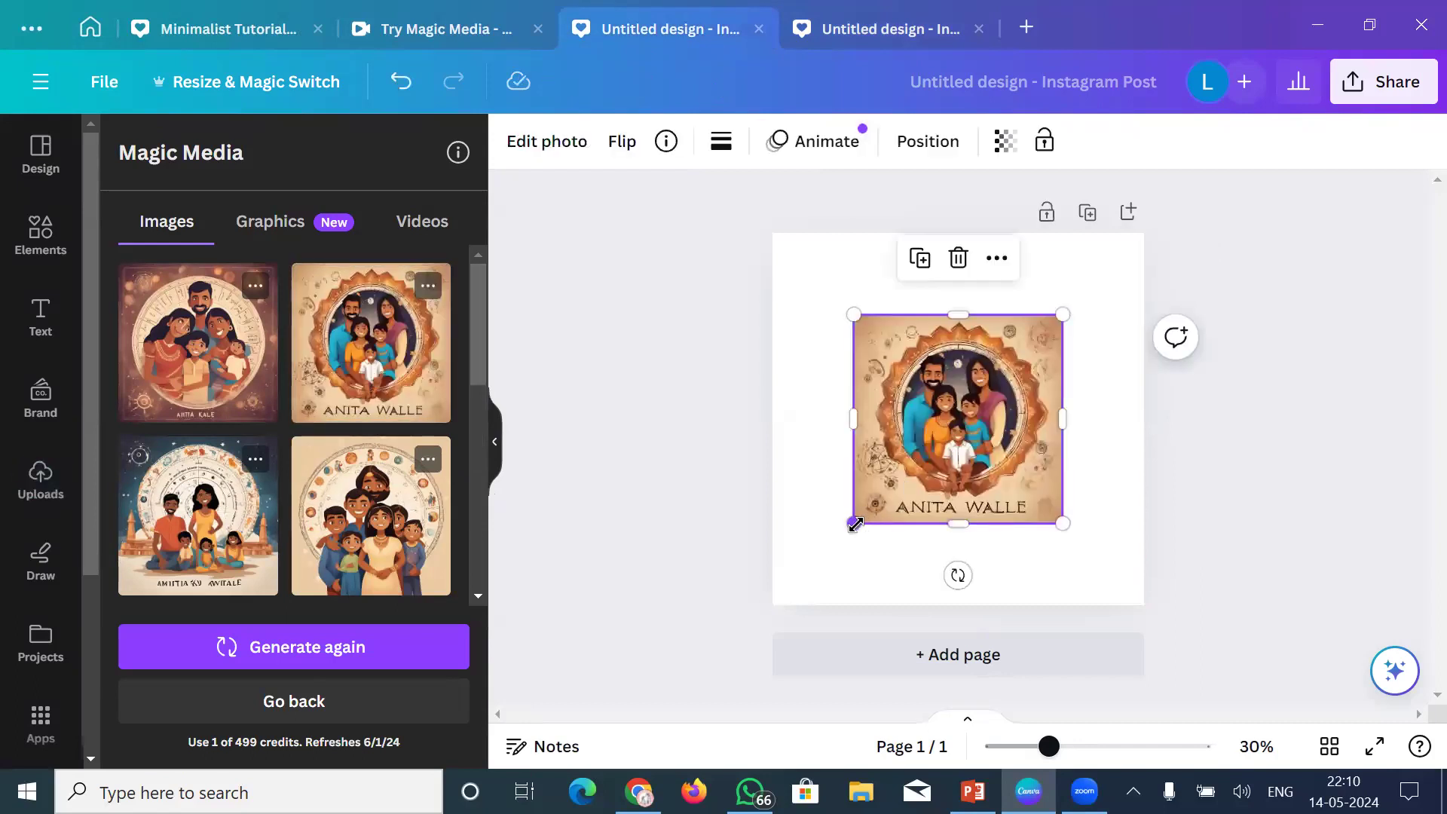
{"action": "left_click_drag", "start_coordinate": [854, 523], "coordinate": [785, 591]}
{"action": "left_click_drag", "start_coordinate": [1065, 312], "coordinate": [1144, 233]}
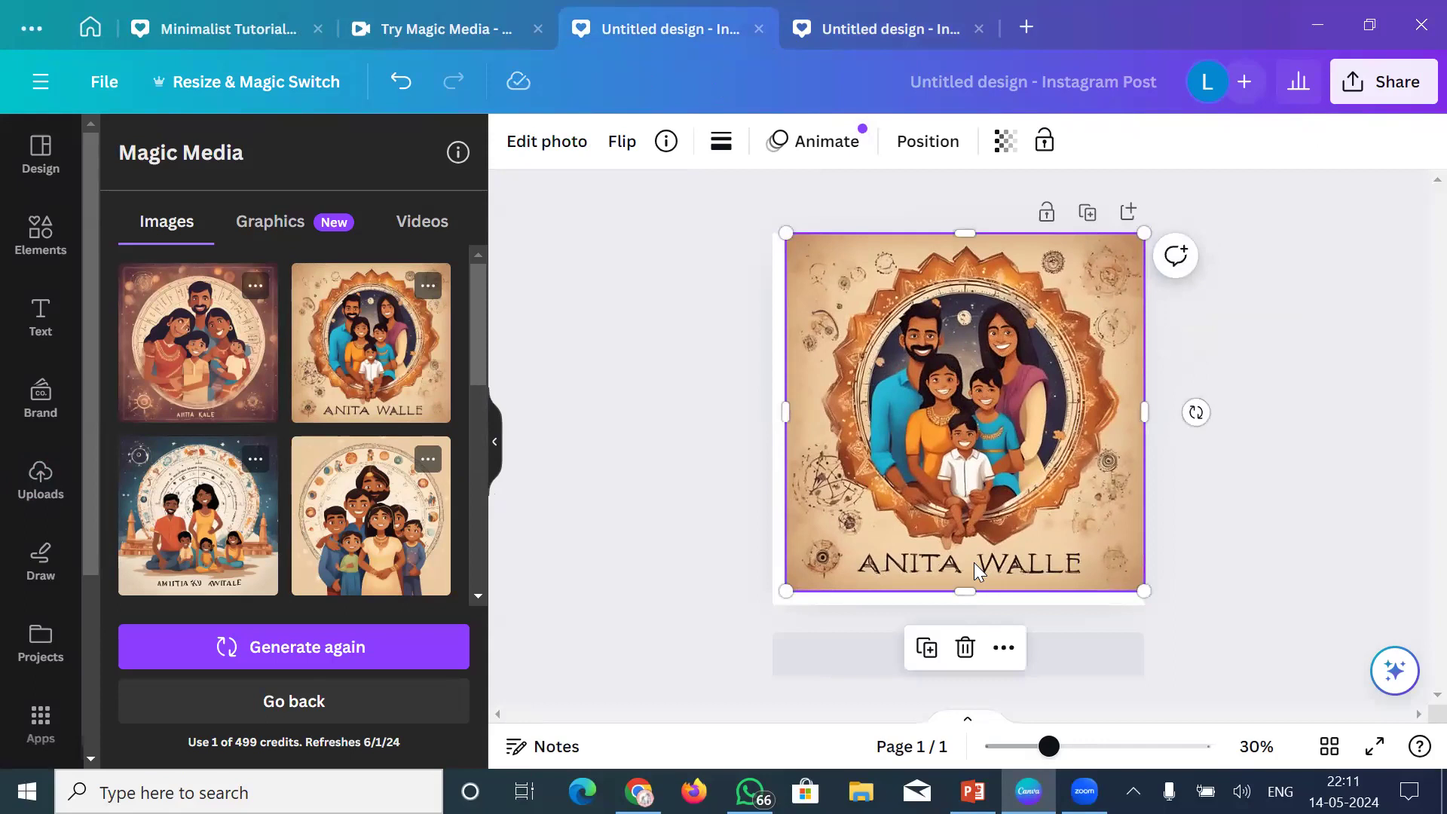
{"action": "left_click", "coordinate": [863, 652]}
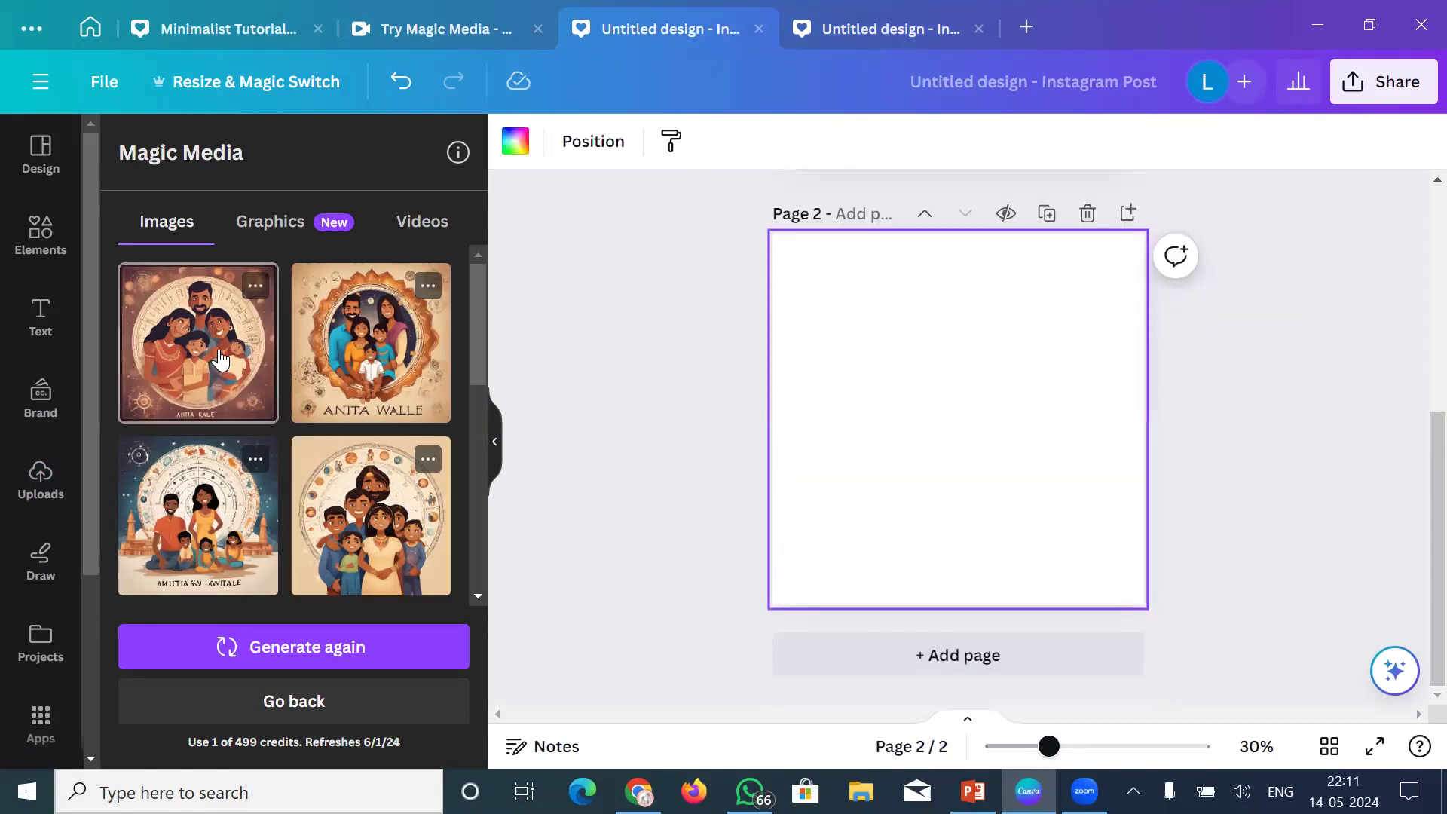
Place the third generated image, the family before a zodiac wheel, and stretch it over page 2.
{"action": "left_click", "coordinate": [224, 496]}
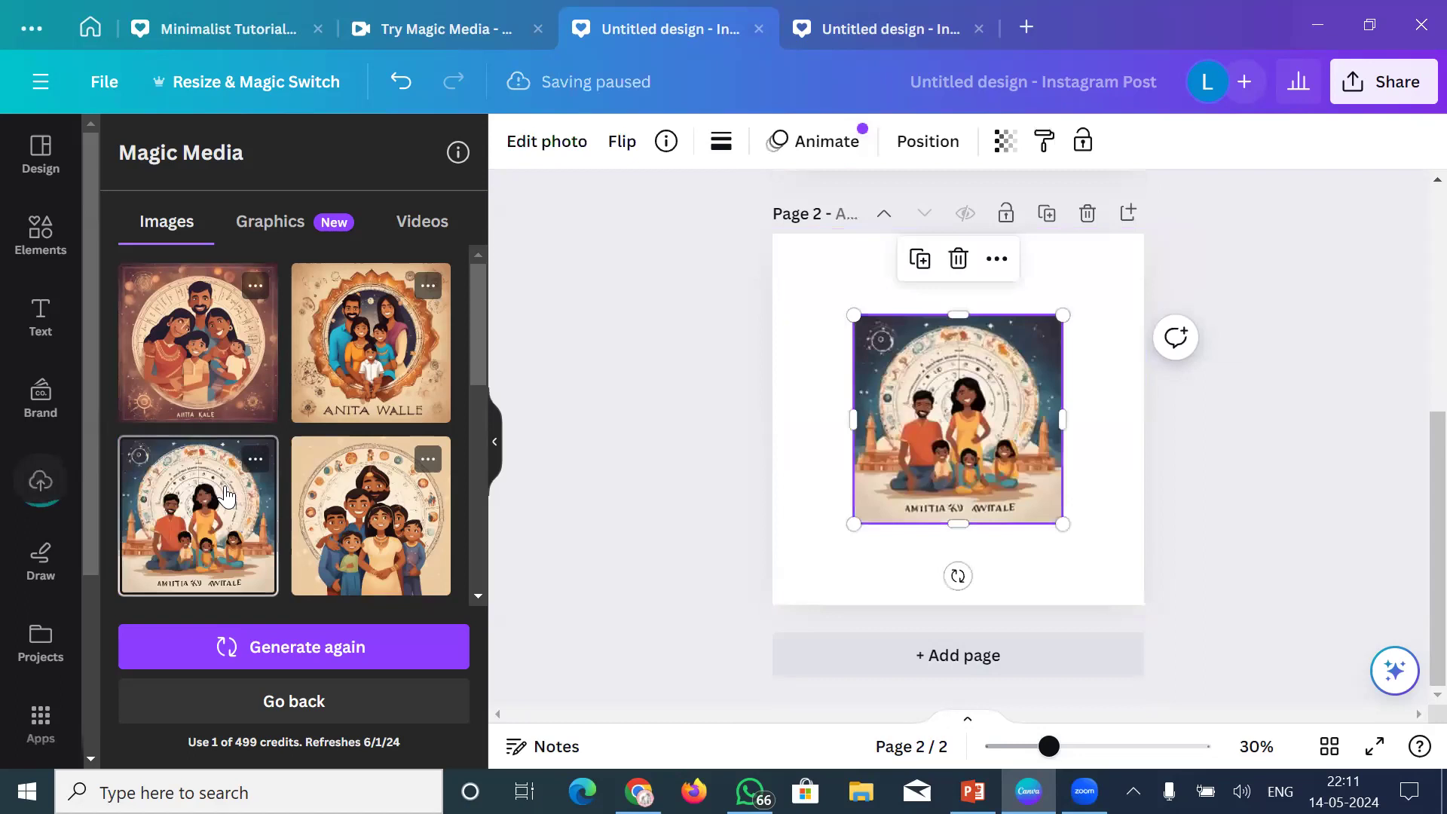
{"action": "left_click_drag", "start_coordinate": [944, 427], "coordinate": [1028, 346]}
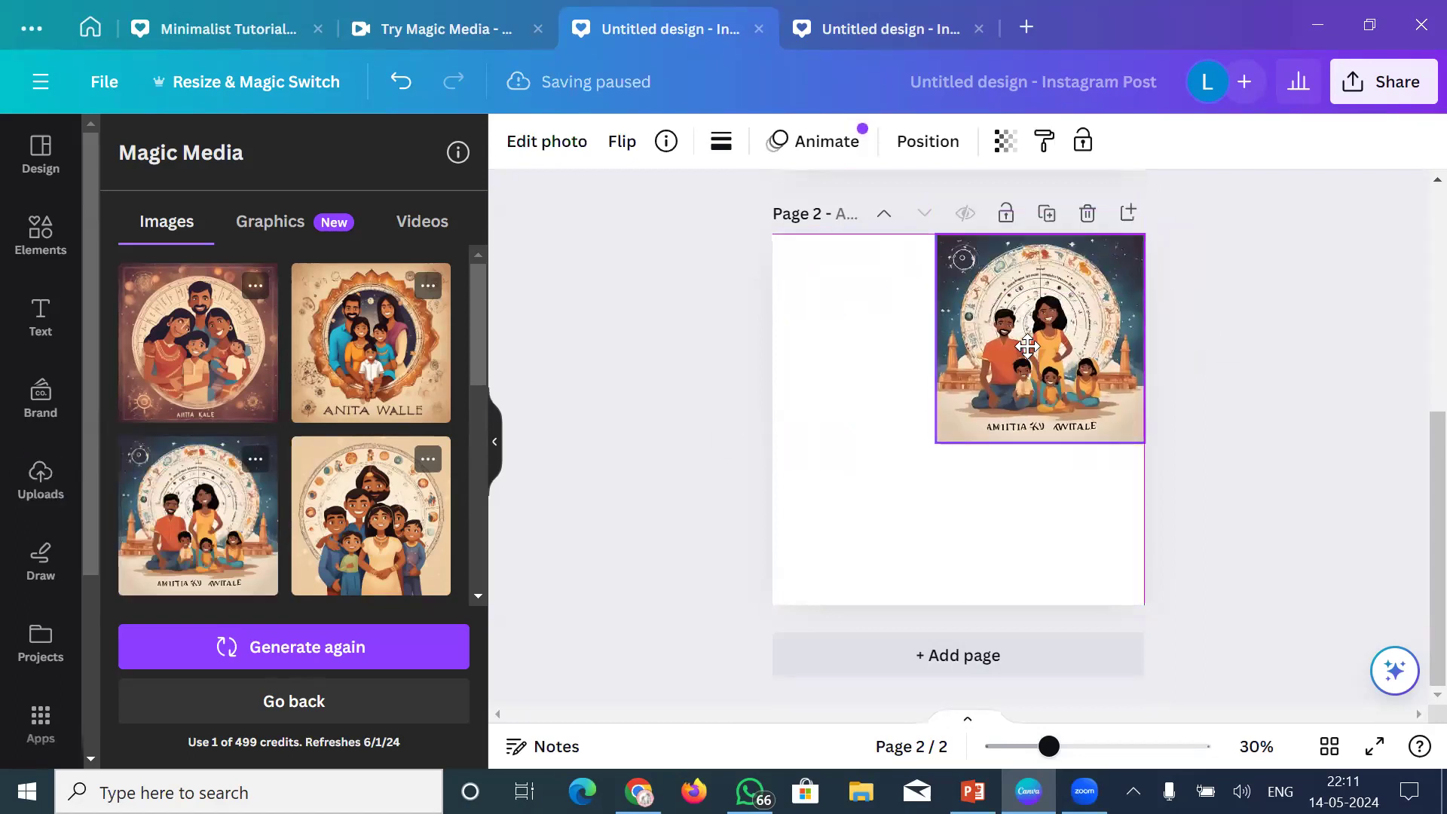
{"action": "left_click_drag", "start_coordinate": [937, 442], "coordinate": [832, 669]}
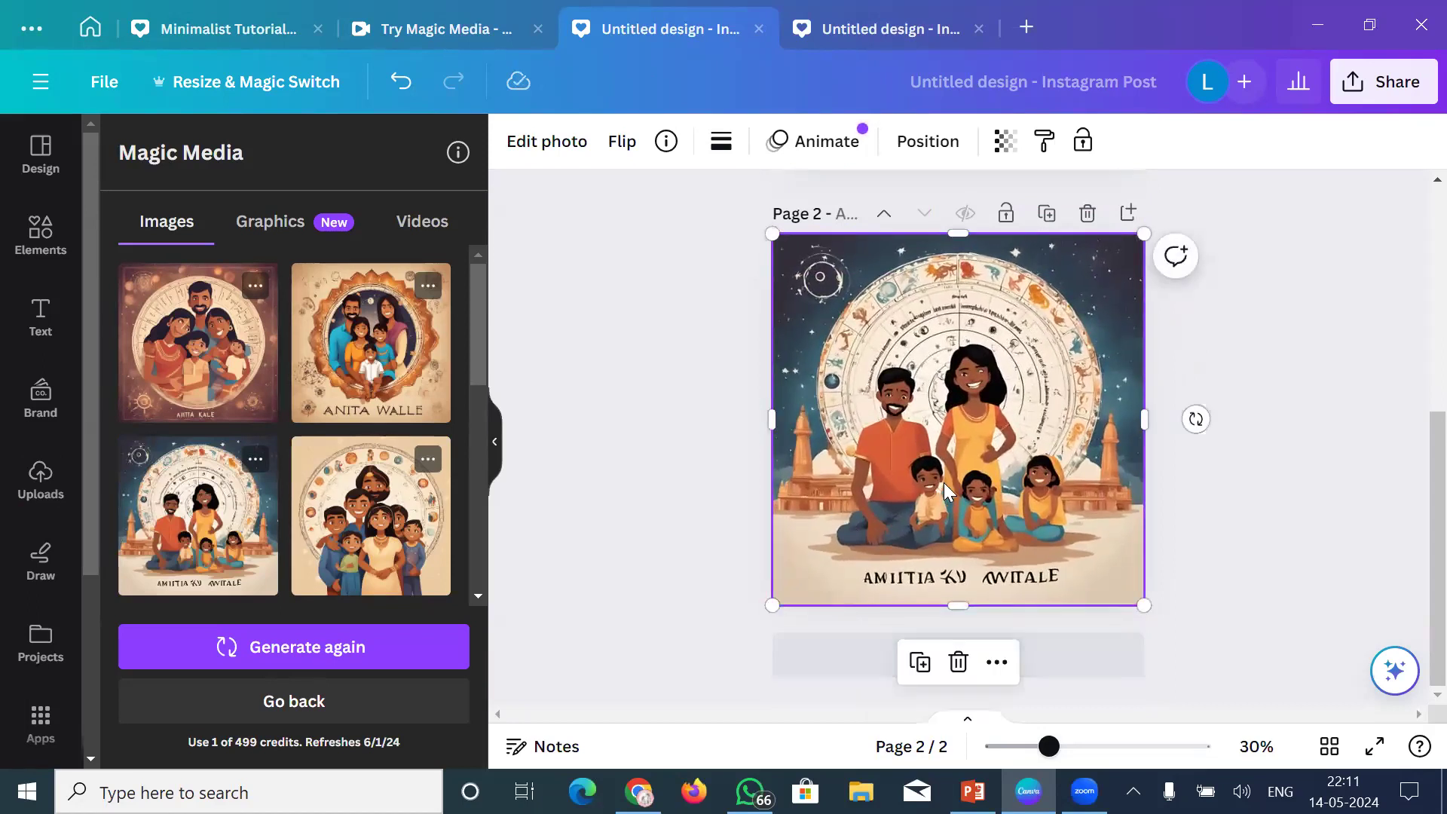
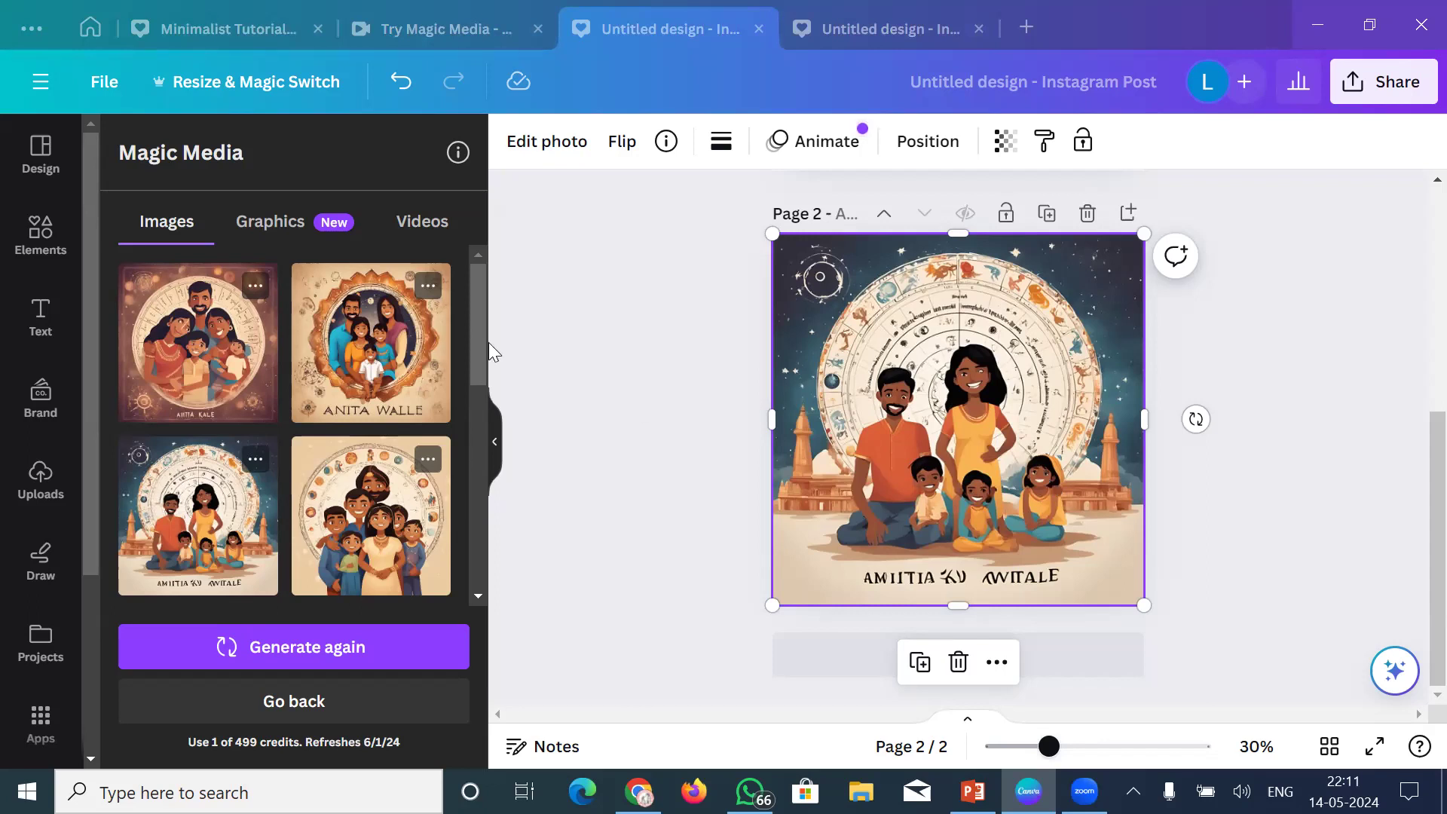
From the Canva home page, go through Magic Studio's Text to Video to start a Try Magic Media video design.
{"action": "left_click", "coordinate": [78, 30]}
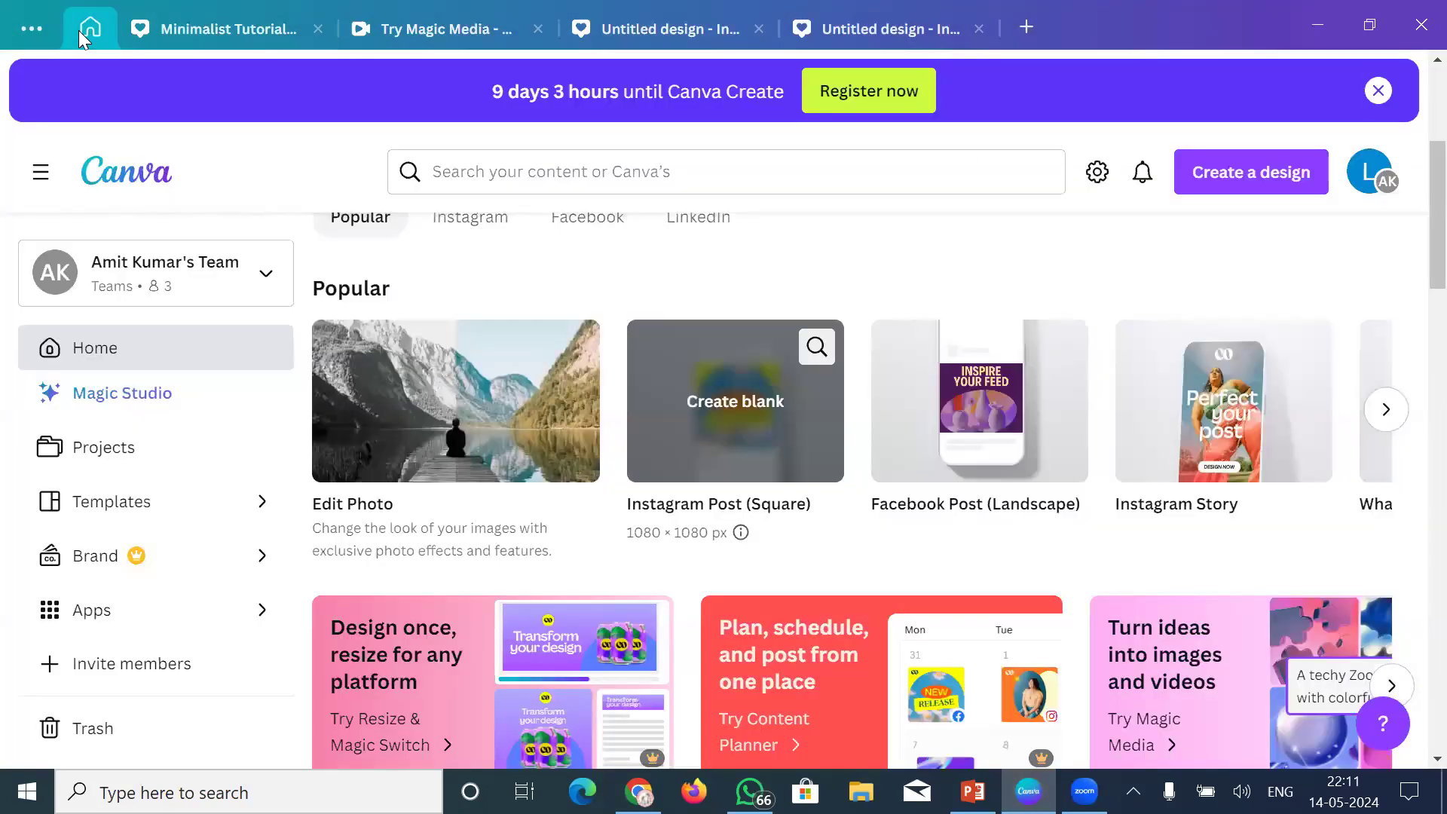
{"action": "left_click", "coordinate": [129, 404]}
{"action": "left_click_drag", "start_coordinate": [1415, 272], "coordinate": [1415, 528]}
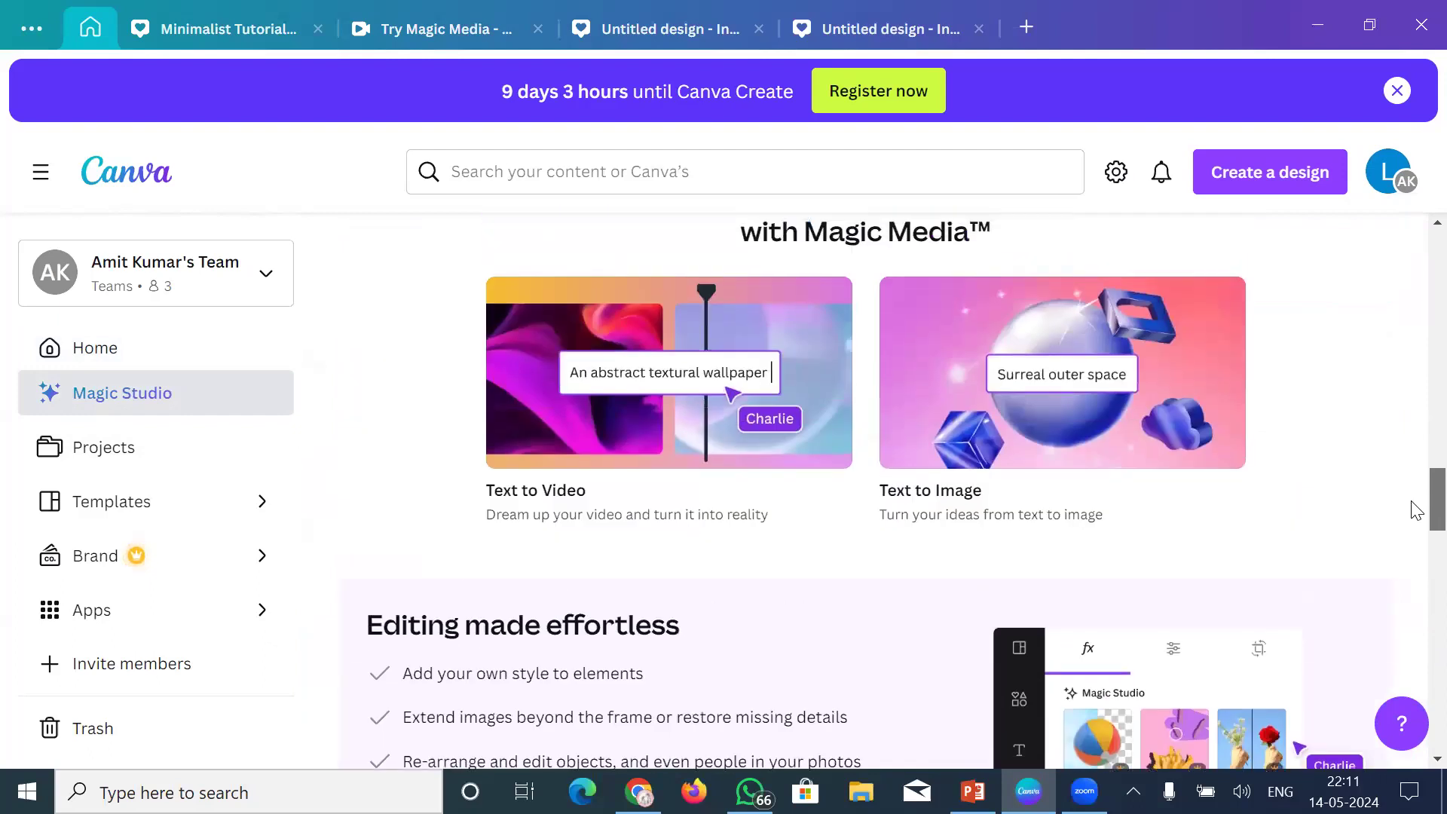
{"action": "left_click", "coordinate": [653, 367]}
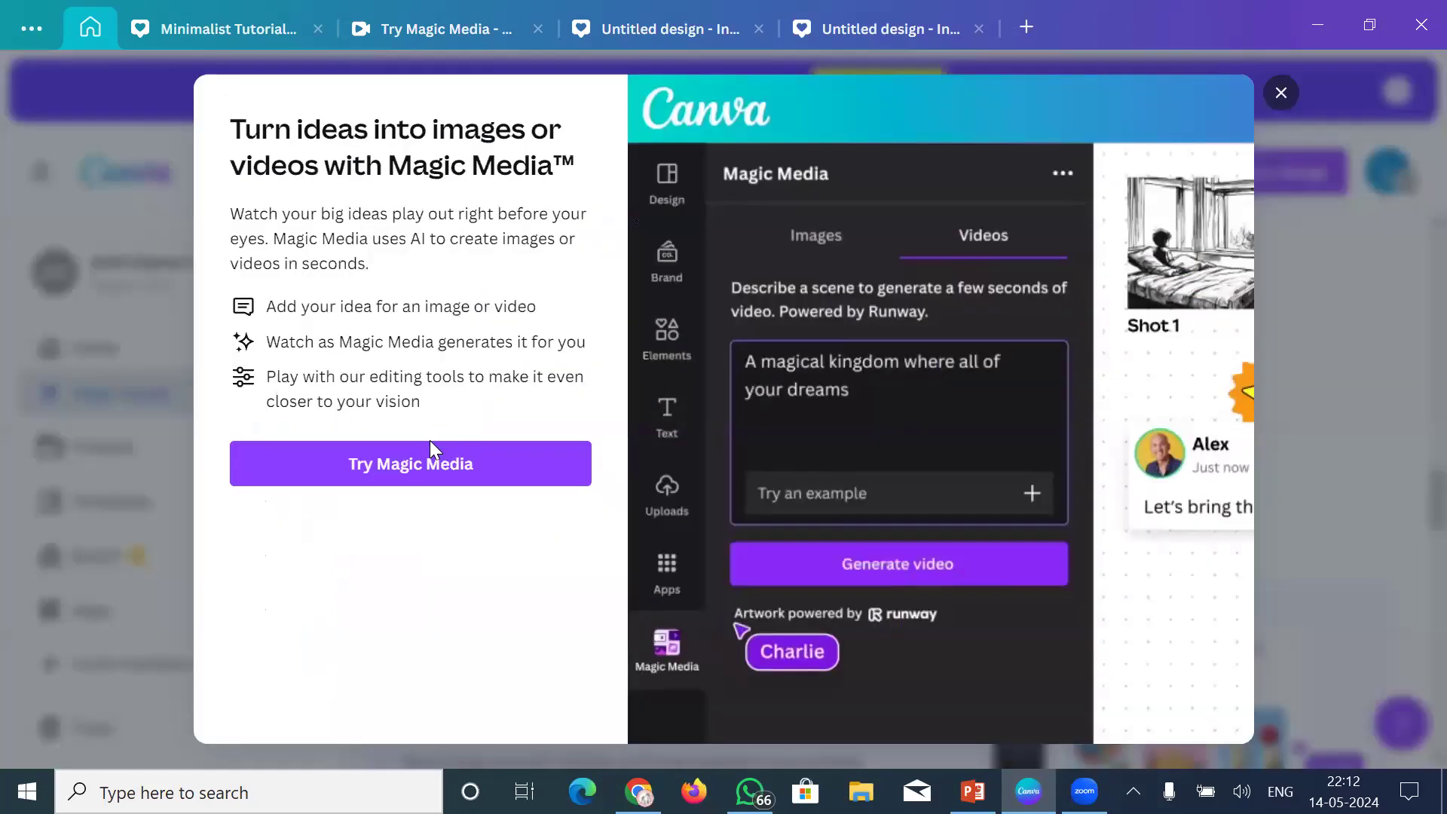
{"action": "left_click", "coordinate": [434, 465]}
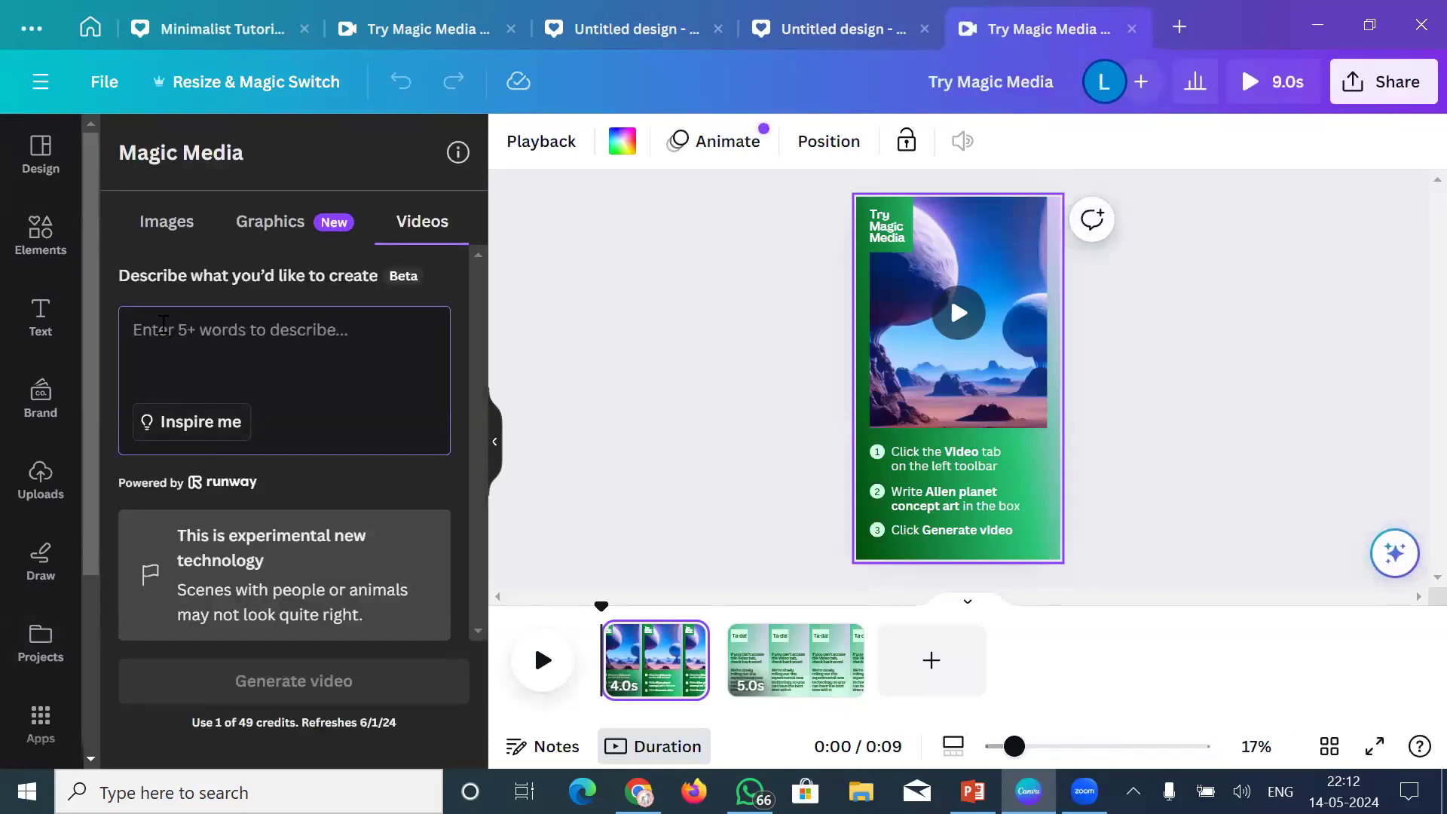
Describe an astrology-services promo video (30 years' experience, 3000+ horoscopes researched) and generate it.
{"action": "type", "text": "create "}
{"action": "type", "text": "a vid"}
{"action": "key", "text": "BackSpace"}
{"action": "key", "text": "BackSpace"}
{"action": "key", "text": "BackSpace"}
{"action": "type", "text": "promo vi"}
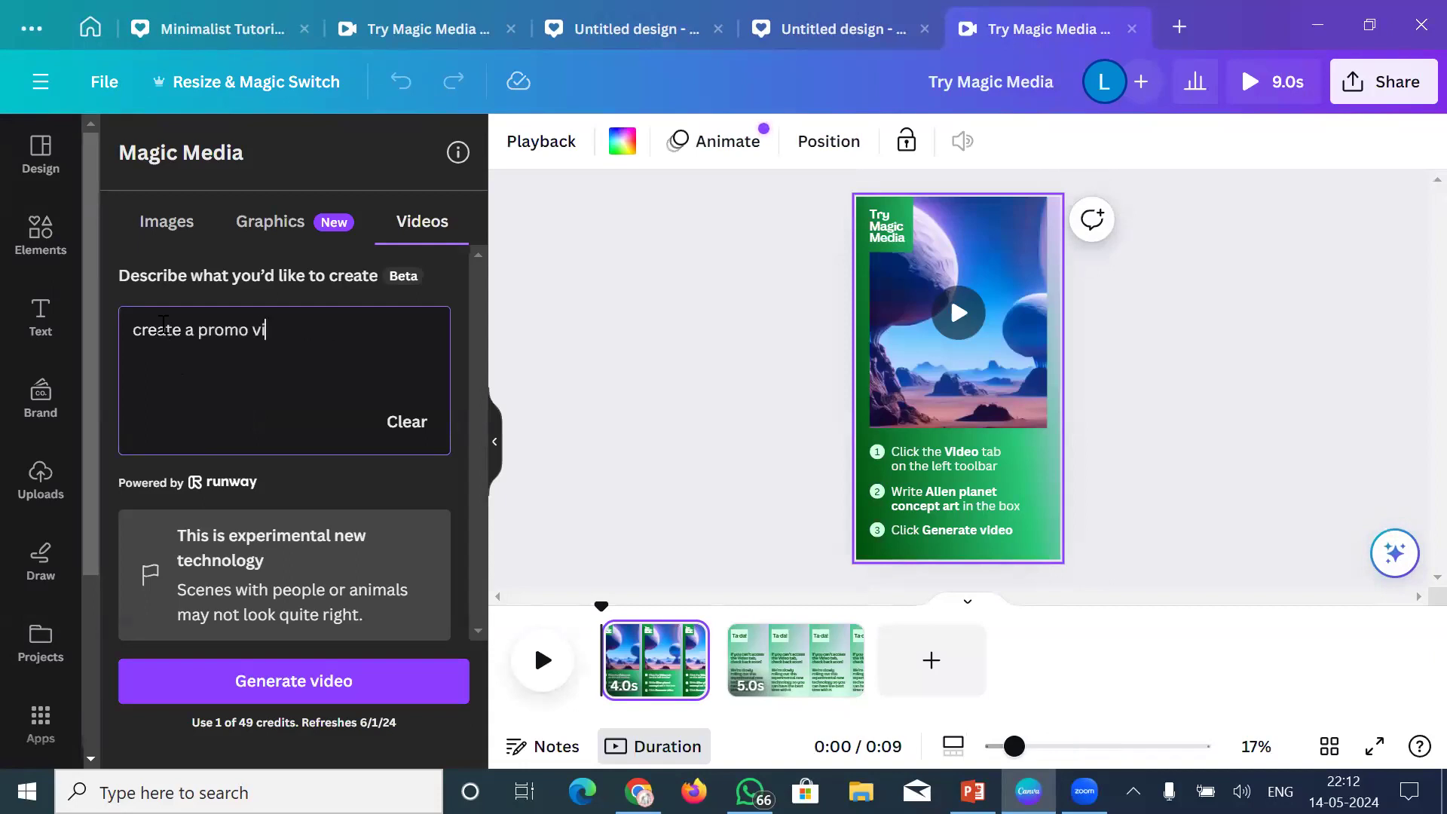
{"action": "type", "text": "deo to promote "}
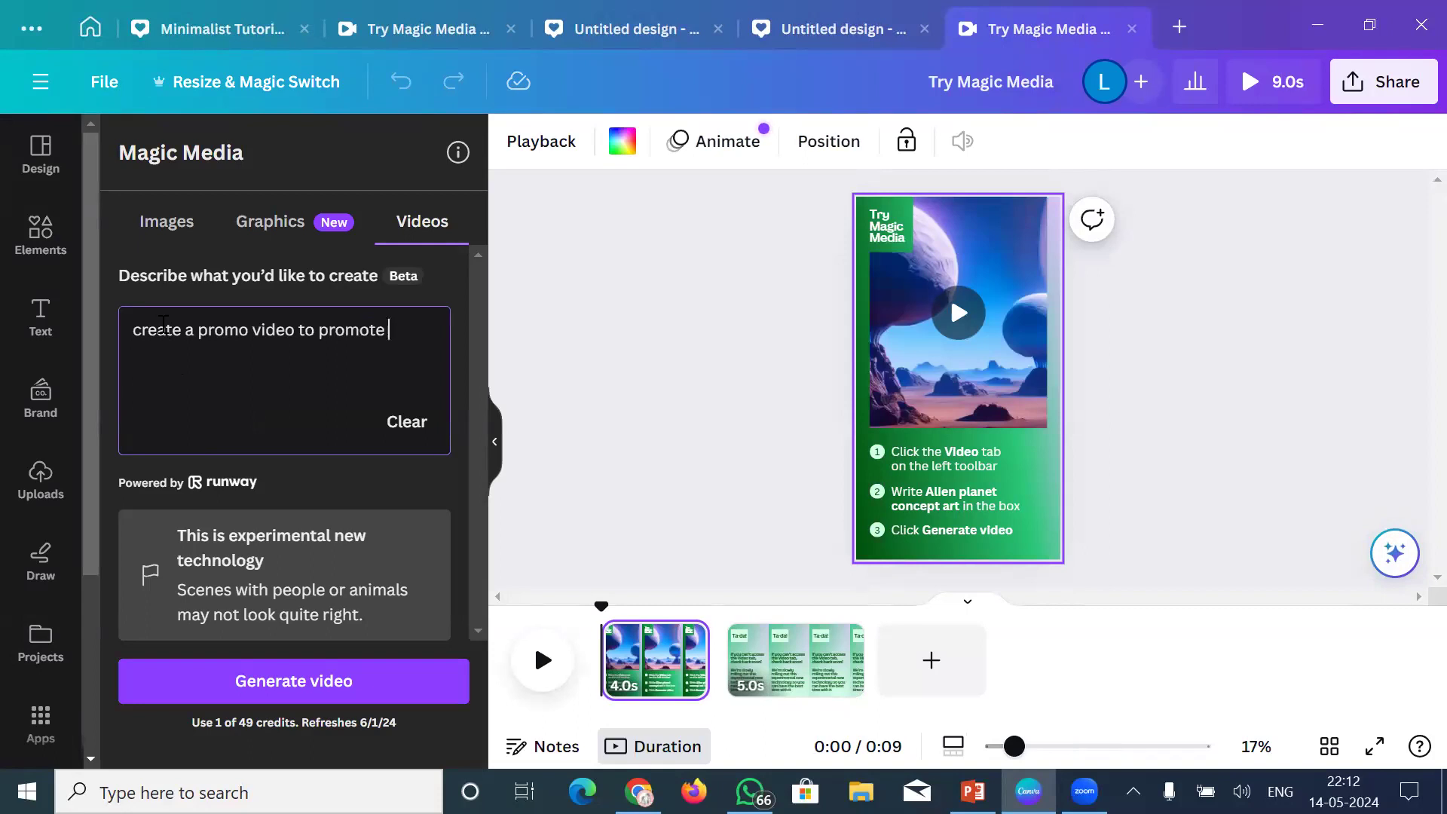
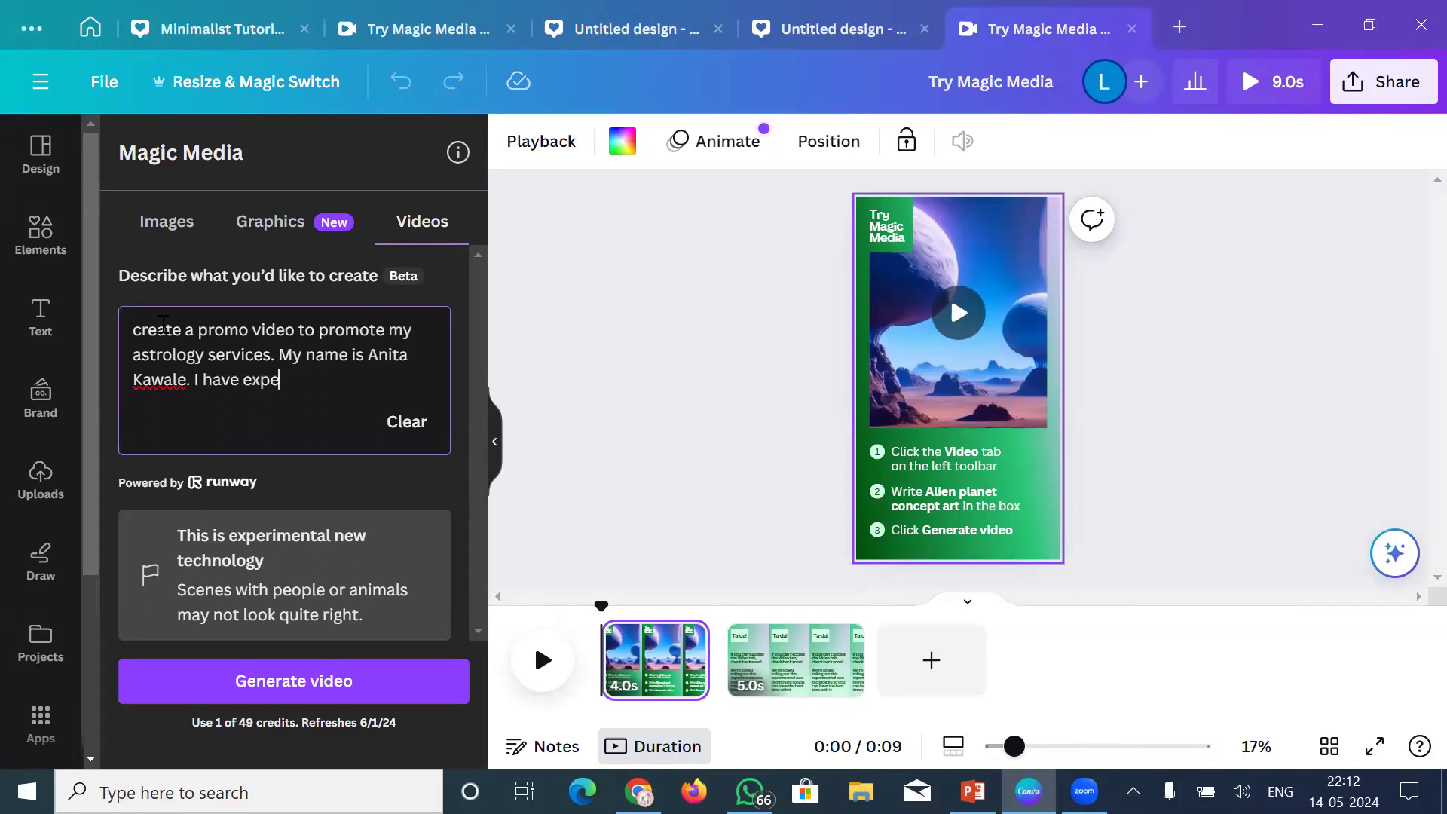
{"action": "type", "text": "rience of 30 years in as"}
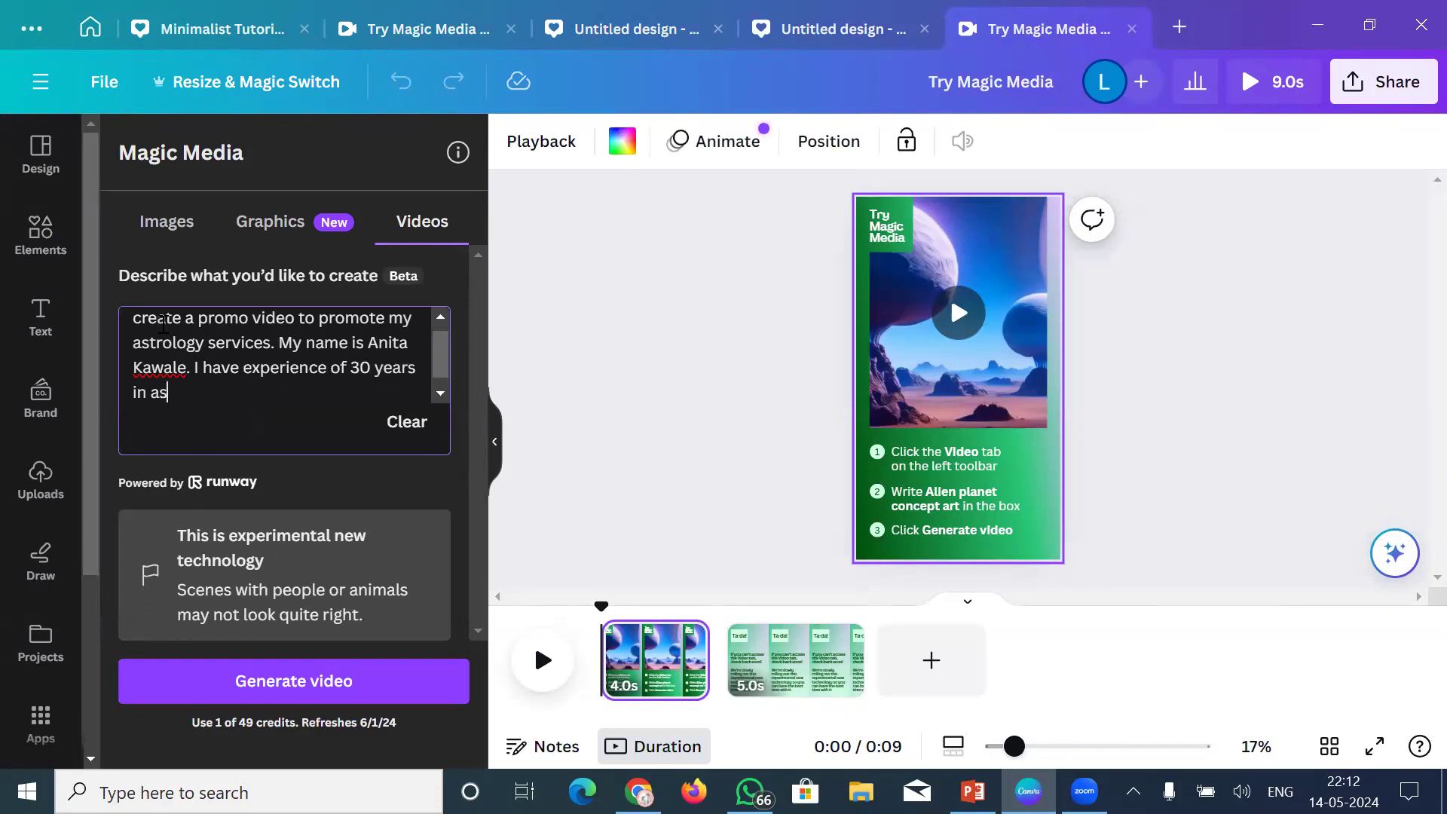
{"action": "type", "text": "tgrology and researched"}
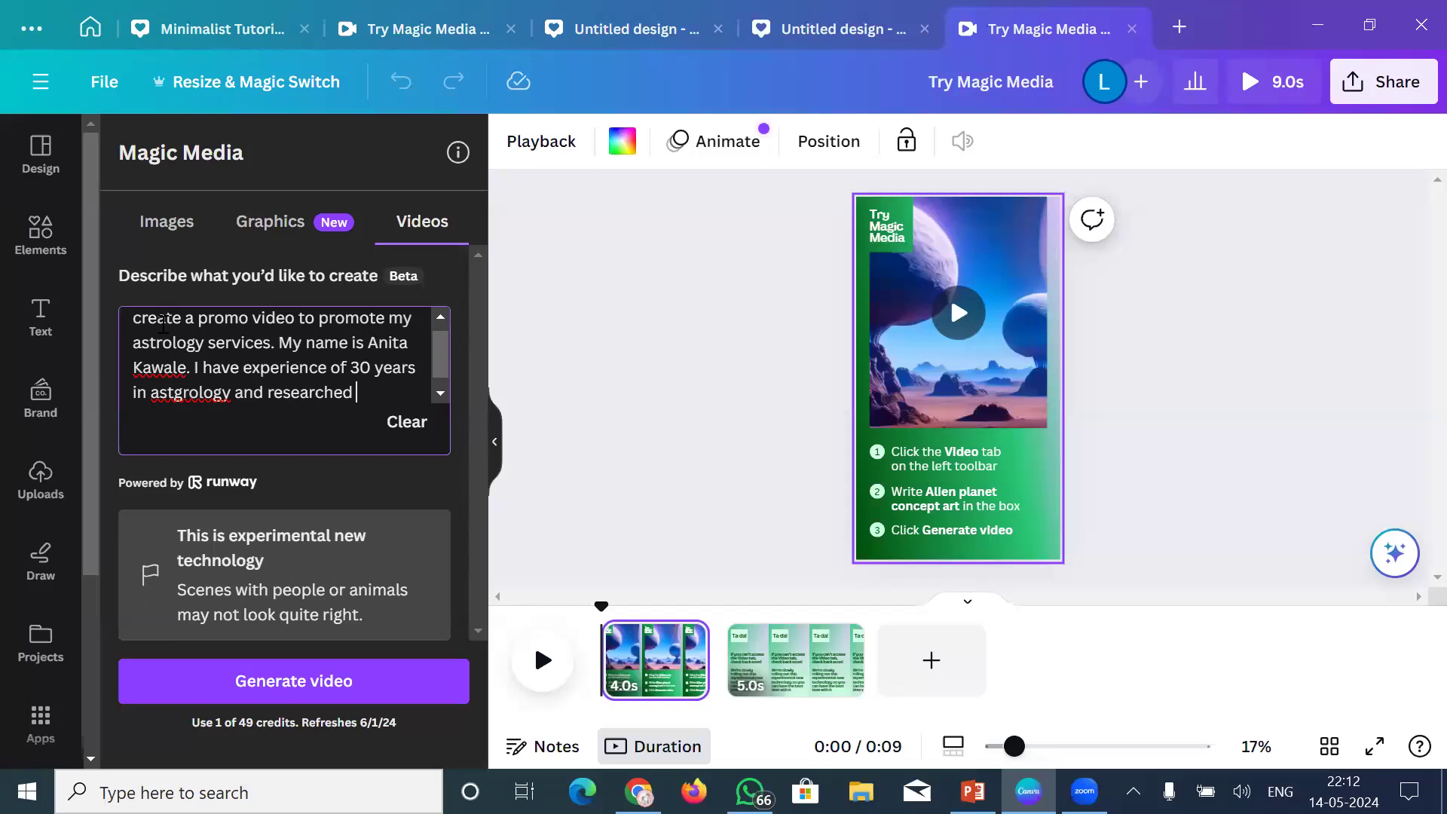
{"action": "type", "text": " 3000+ horoscopes."}
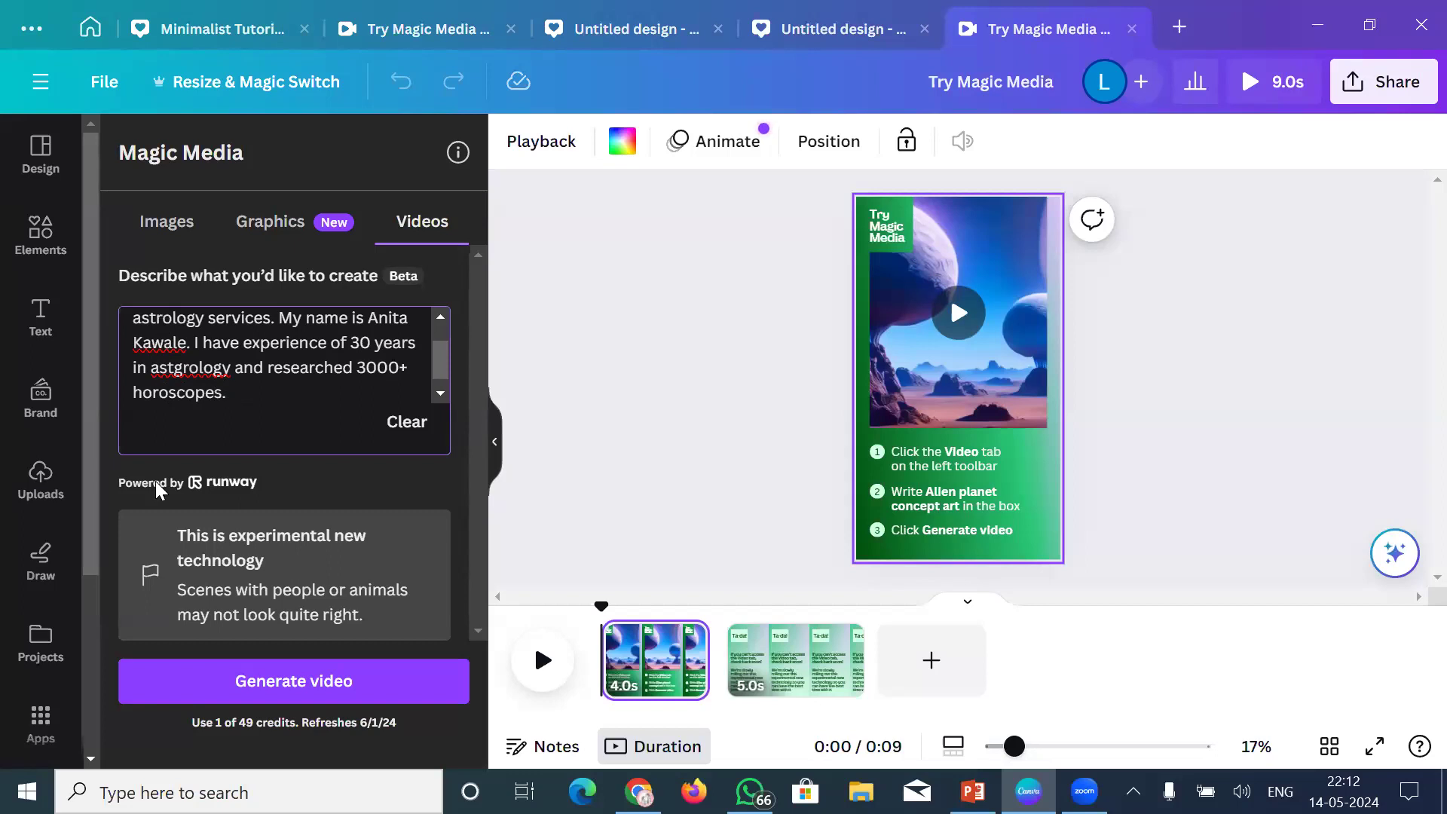
{"action": "left_click", "coordinate": [302, 690]}
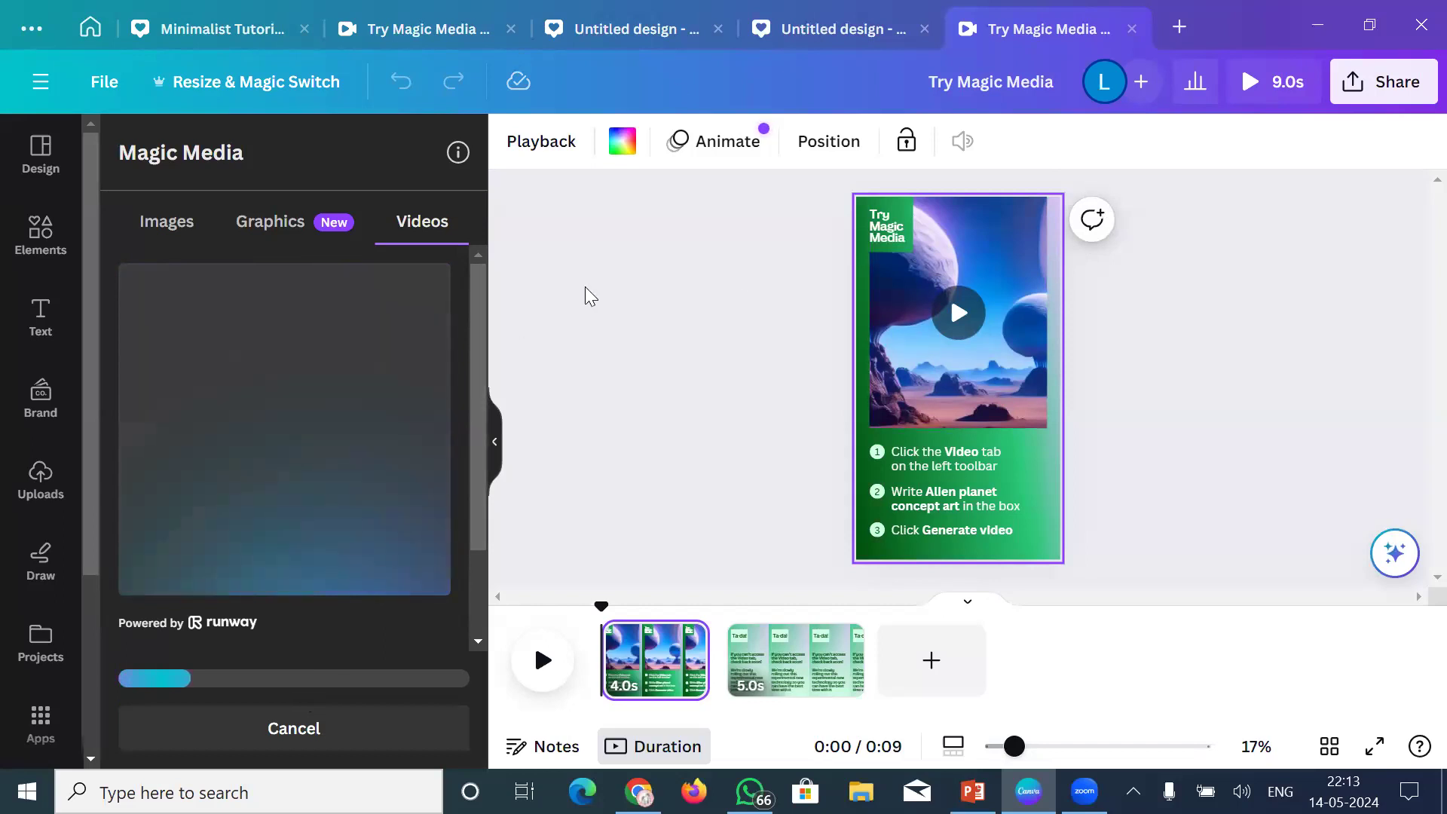
Return to the Untitled design tab holding the retrograde astrology Instagram post.
{"action": "left_click", "coordinate": [810, 34]}
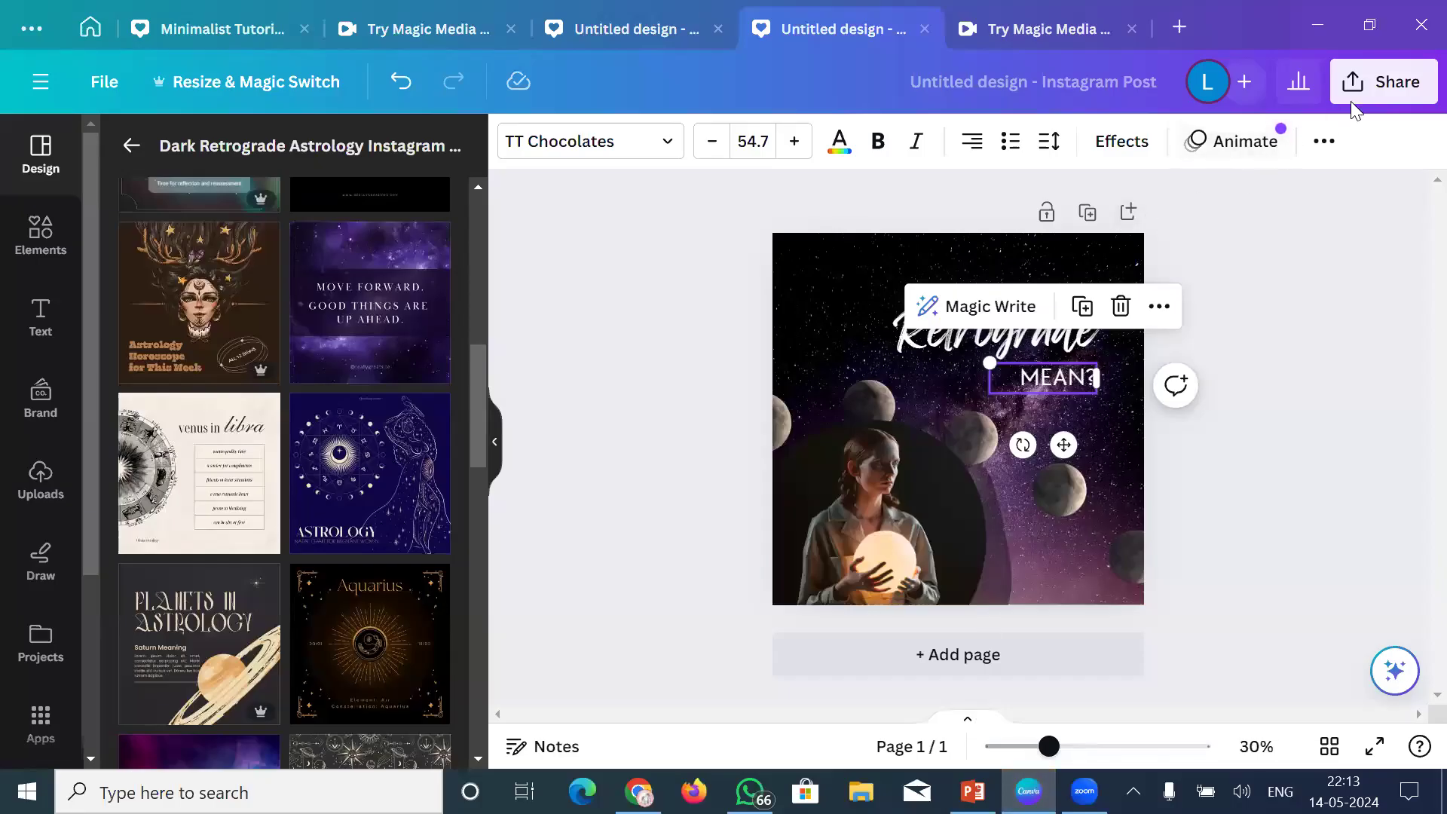
Download the retrograde astrology post as a PNG.
{"action": "left_click", "coordinate": [1368, 100]}
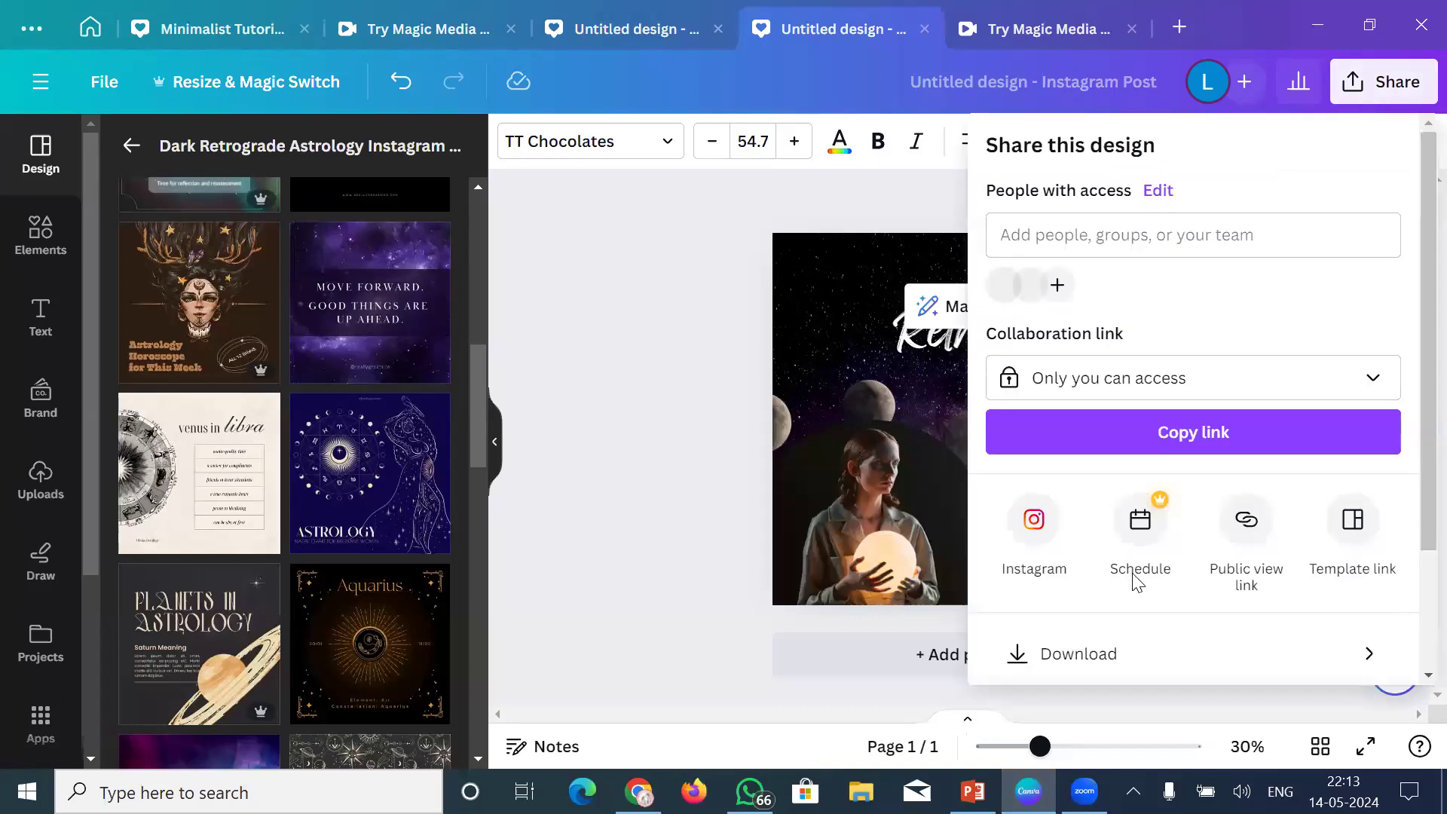
{"action": "left_click", "coordinate": [1083, 651]}
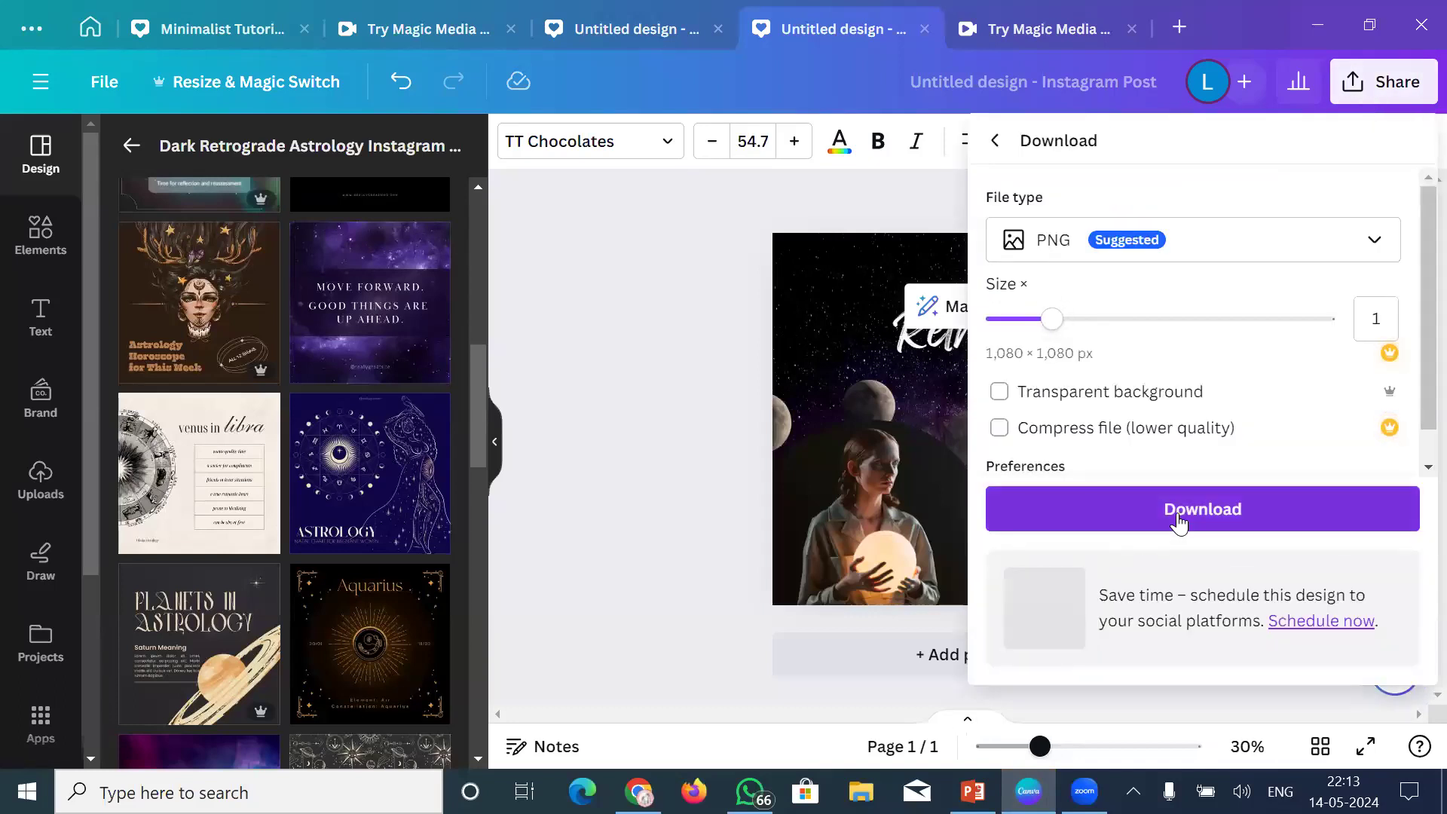
{"action": "left_click", "coordinate": [1179, 522]}
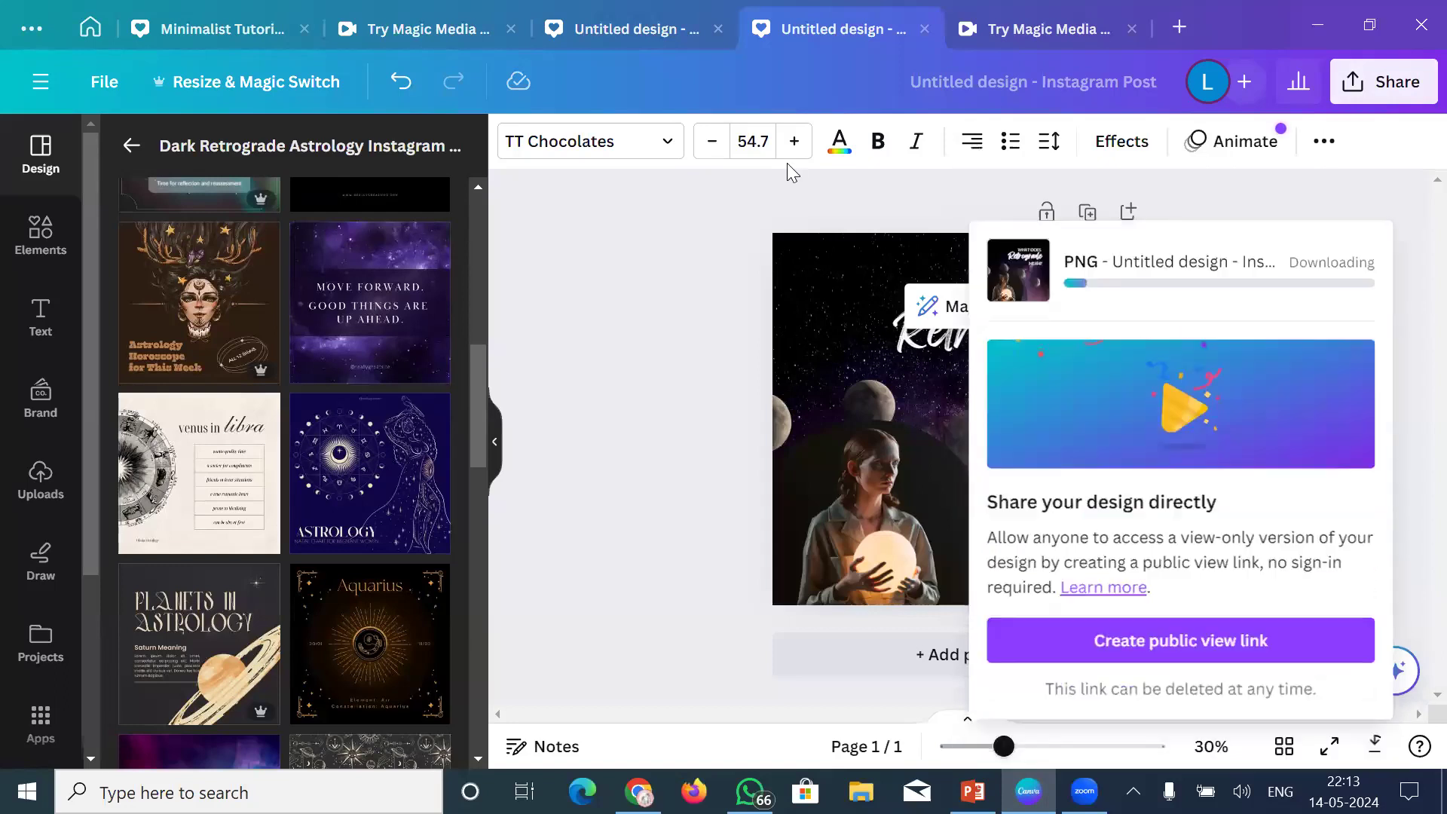
Download only Page 1 of the family illustration design as a 1080 × 1080 PNG.
{"action": "left_click", "coordinate": [1014, 30]}
{"action": "left_click", "coordinate": [640, 34]}
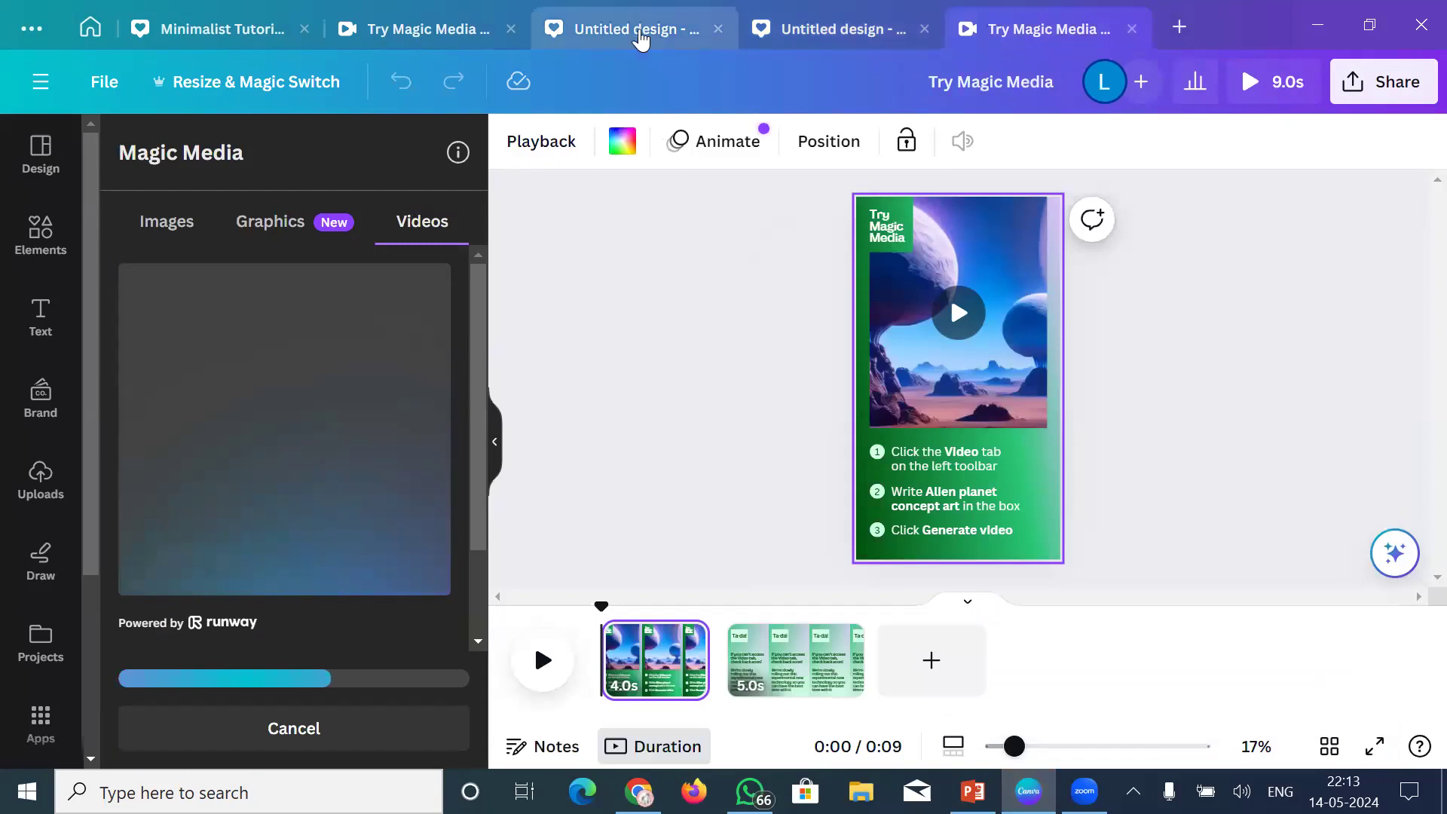
{"action": "left_click", "coordinate": [1391, 84]}
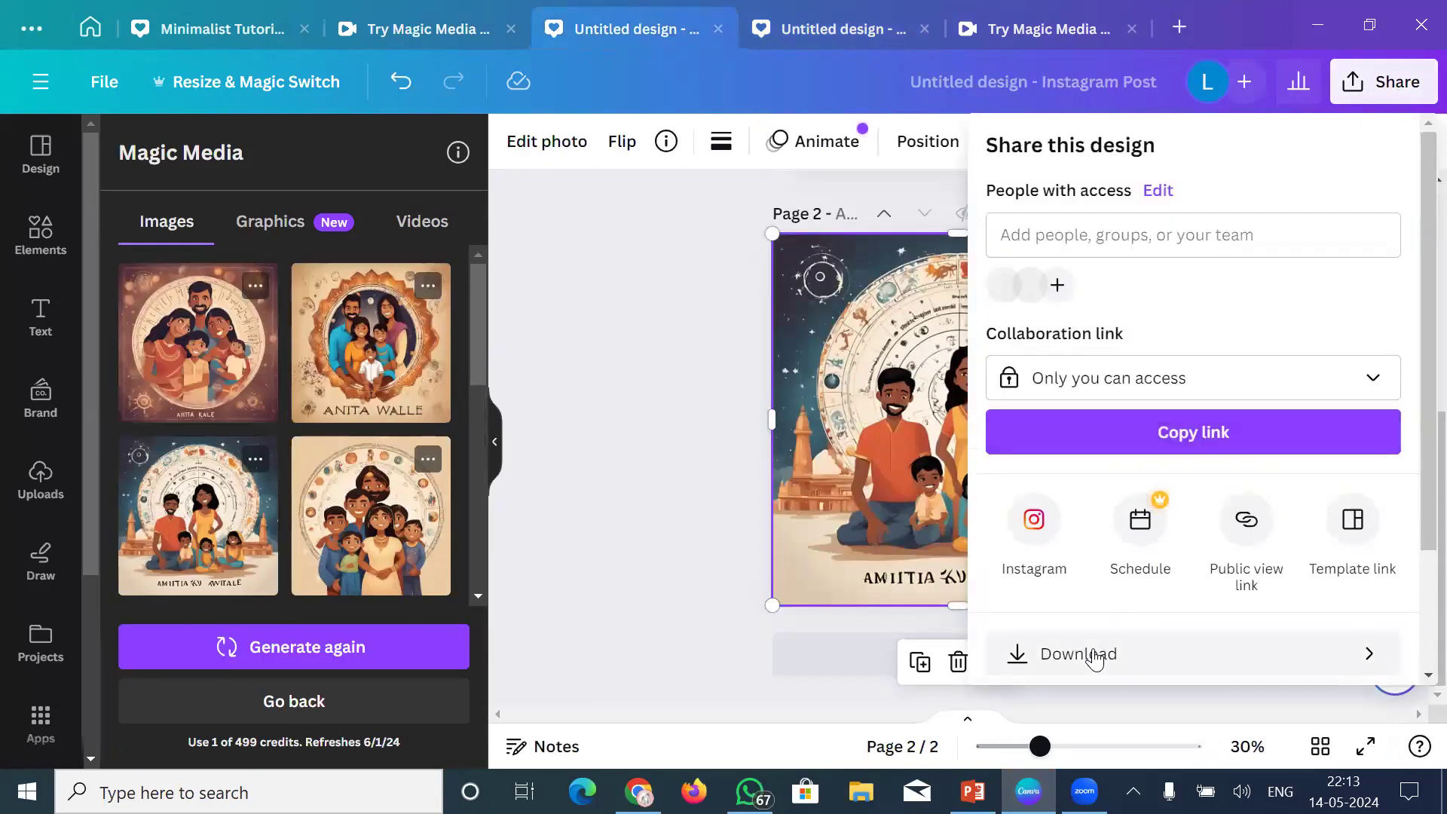
{"action": "left_click", "coordinate": [1092, 652]}
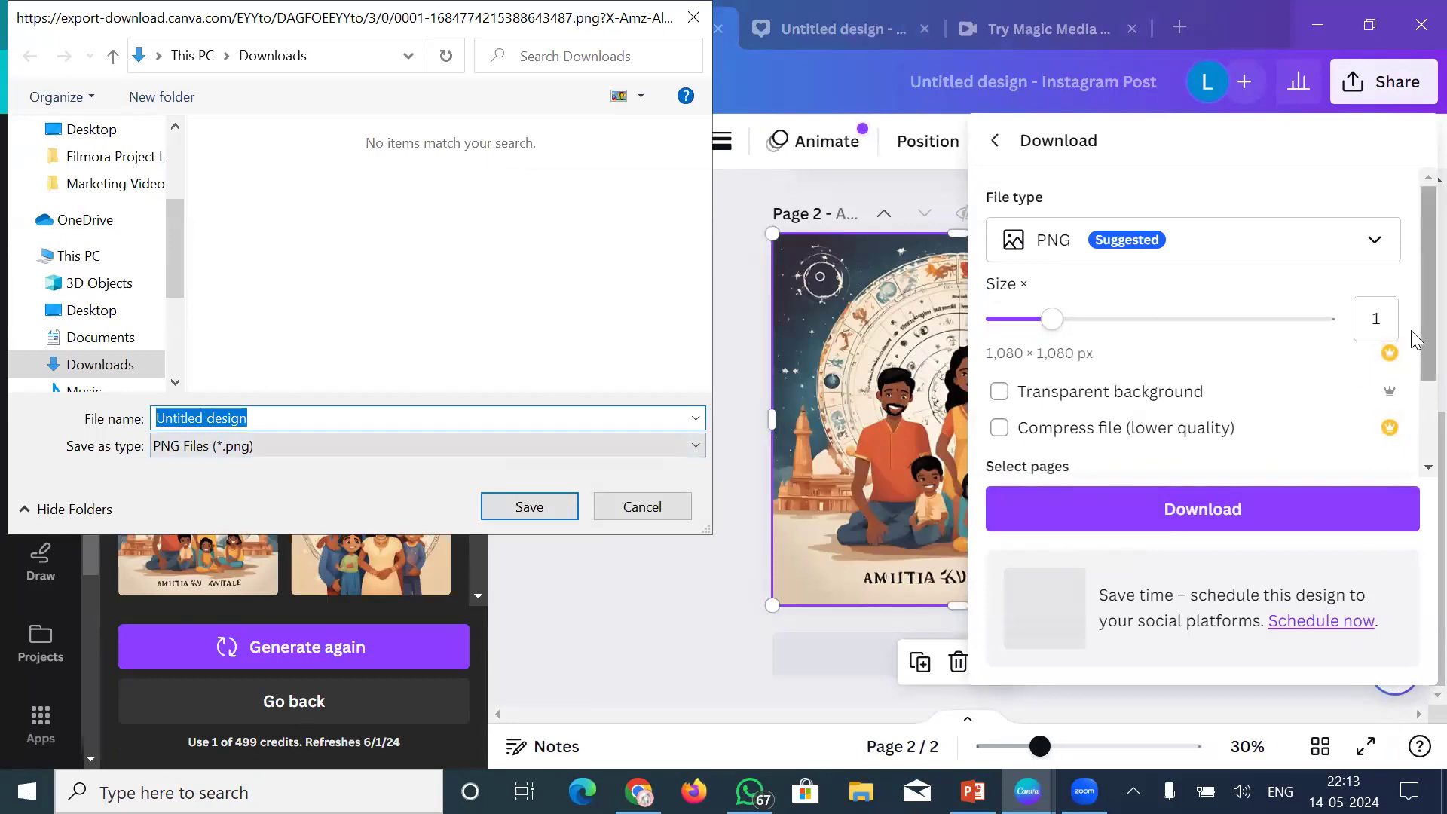
{"action": "key", "text": "Escape"}
{"action": "scroll", "coordinate": [1411, 407], "scroll_direction": "down", "scroll_amount": 2}
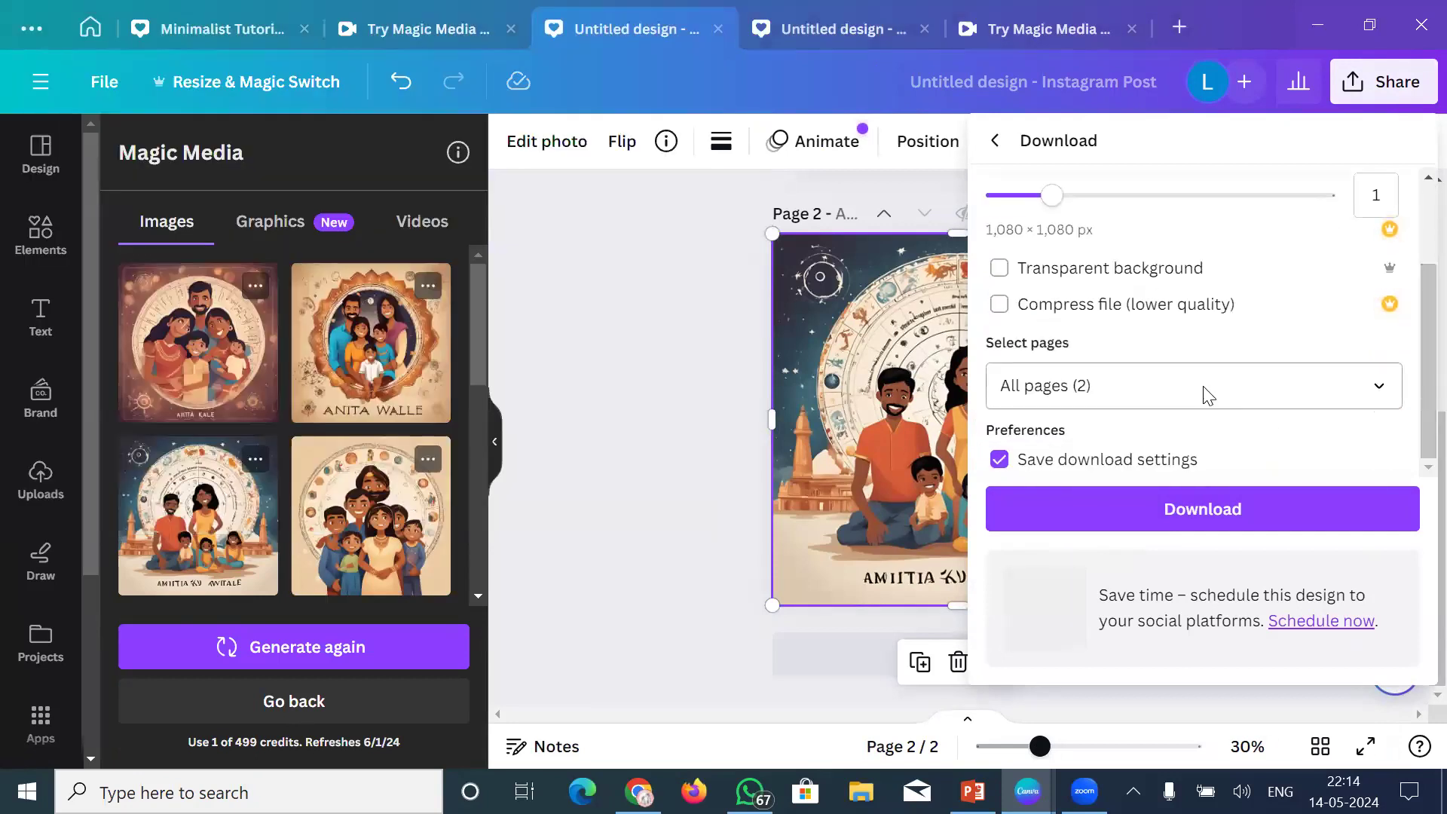
{"action": "left_click", "coordinate": [1205, 392]}
{"action": "left_click", "coordinate": [1379, 577]}
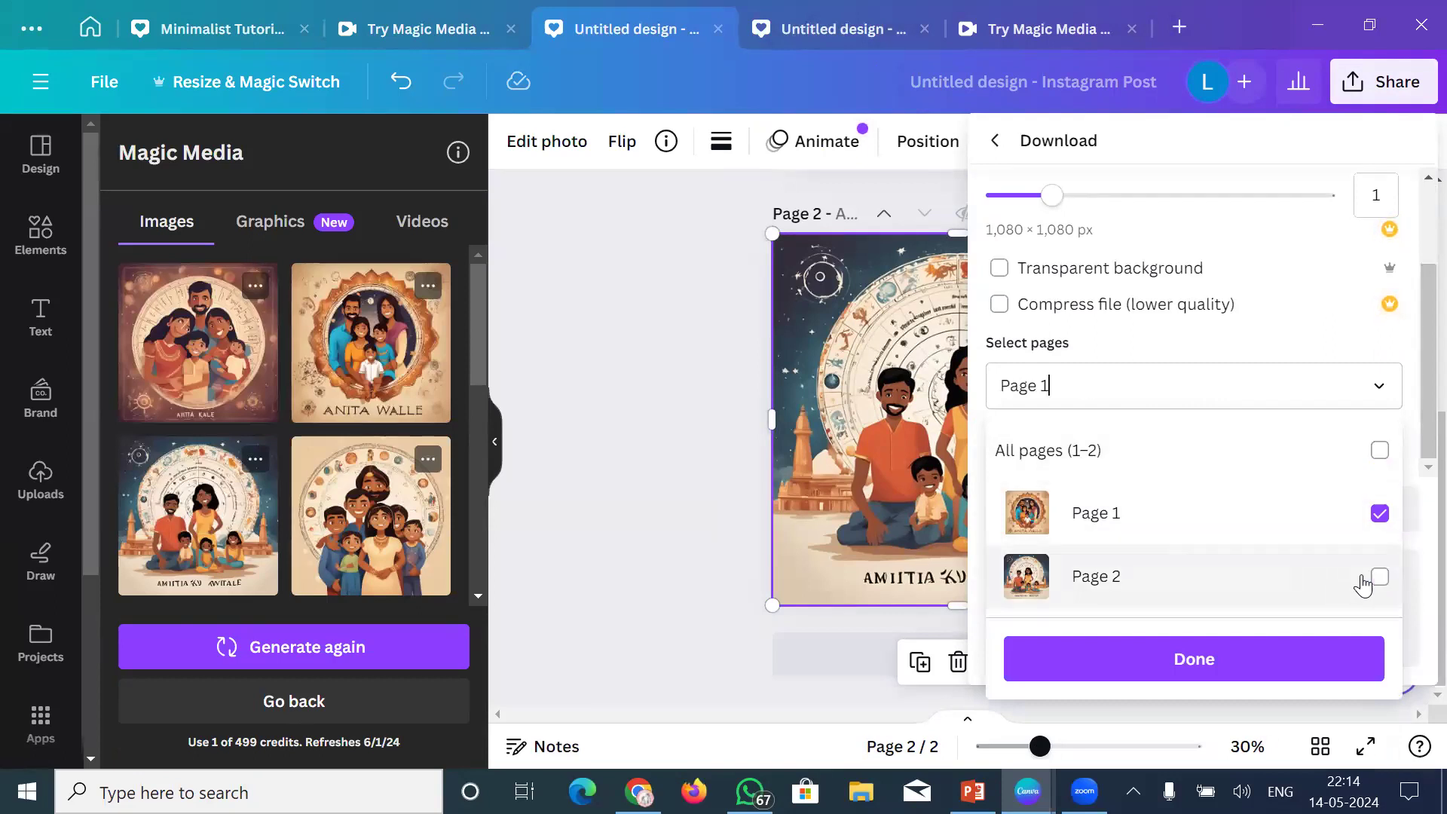
{"action": "left_click", "coordinate": [1231, 658]}
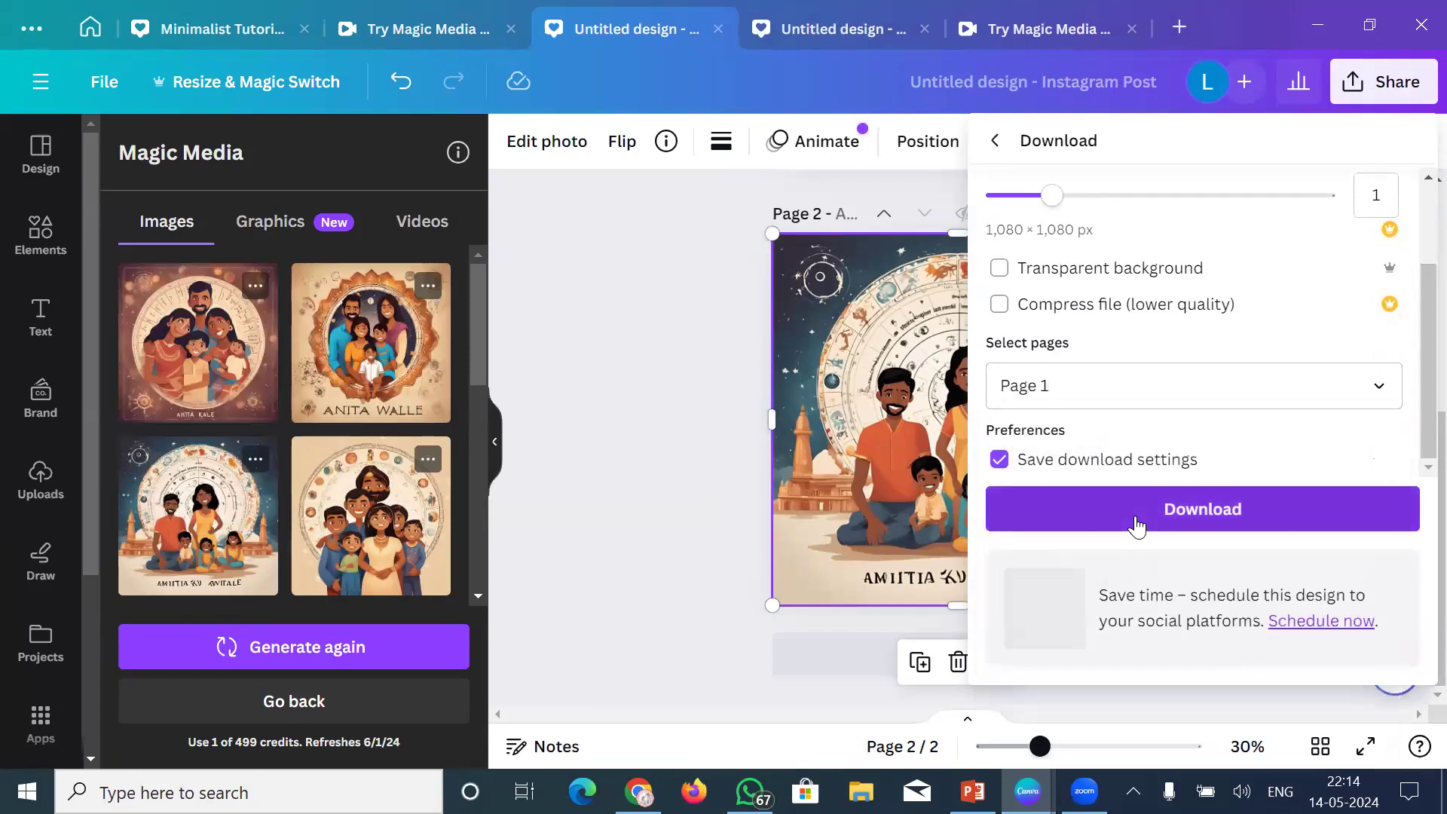
{"action": "left_click", "coordinate": [1136, 520]}
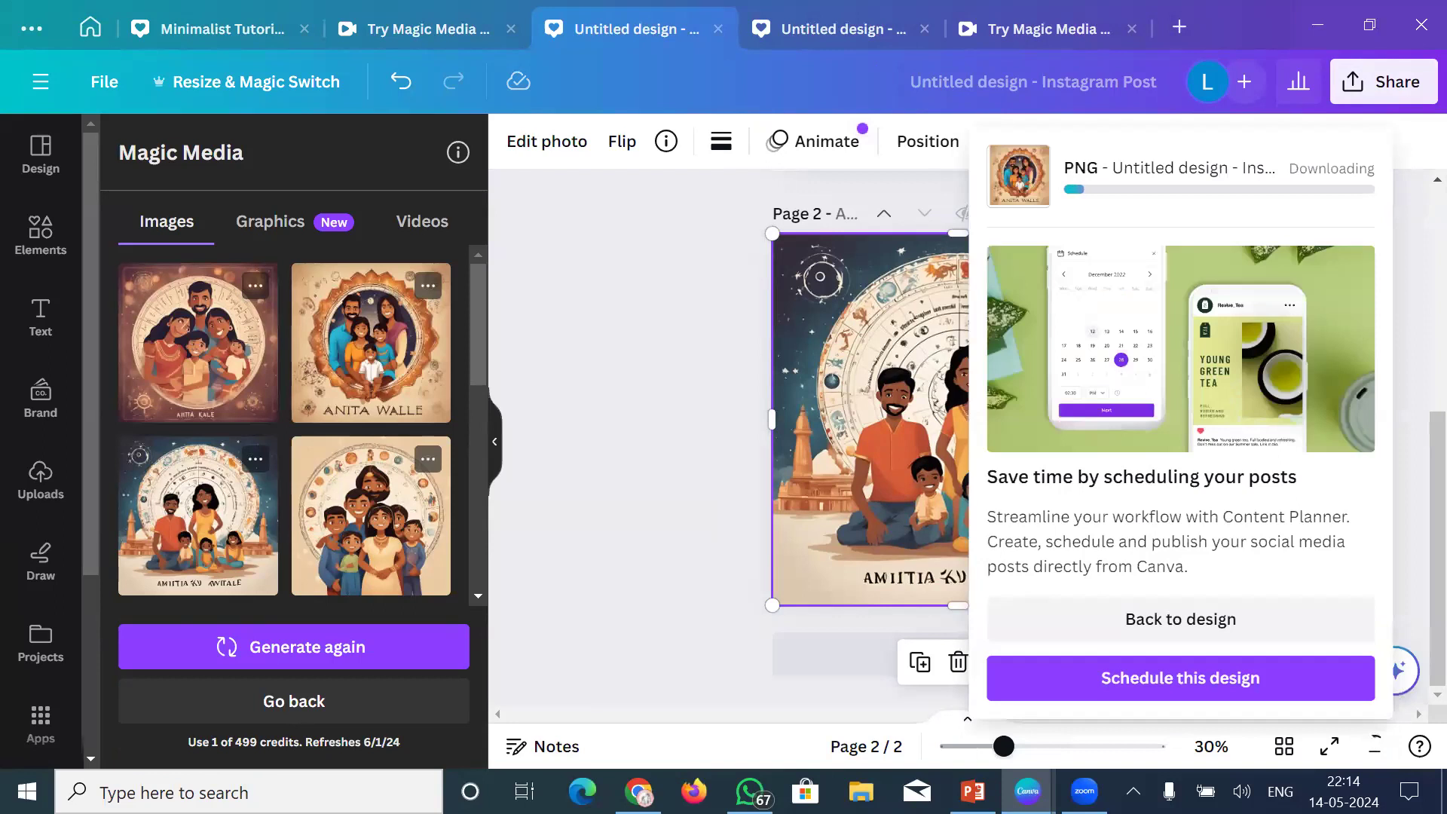
Switch to the browser and go to the Meta Business Suite home page.
{"action": "key", "text": "alt+Tab"}
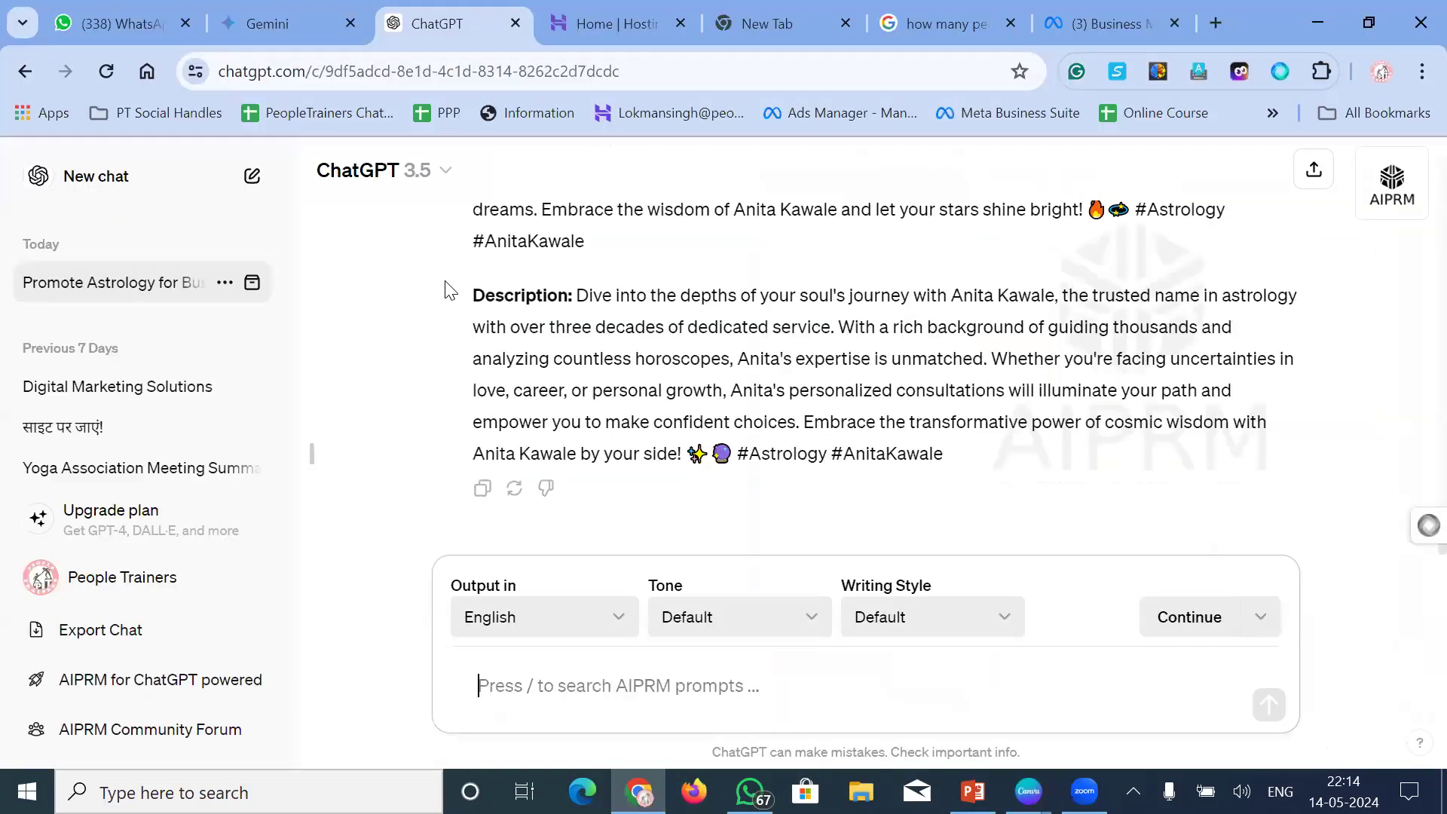
{"action": "left_click", "coordinate": [1091, 10]}
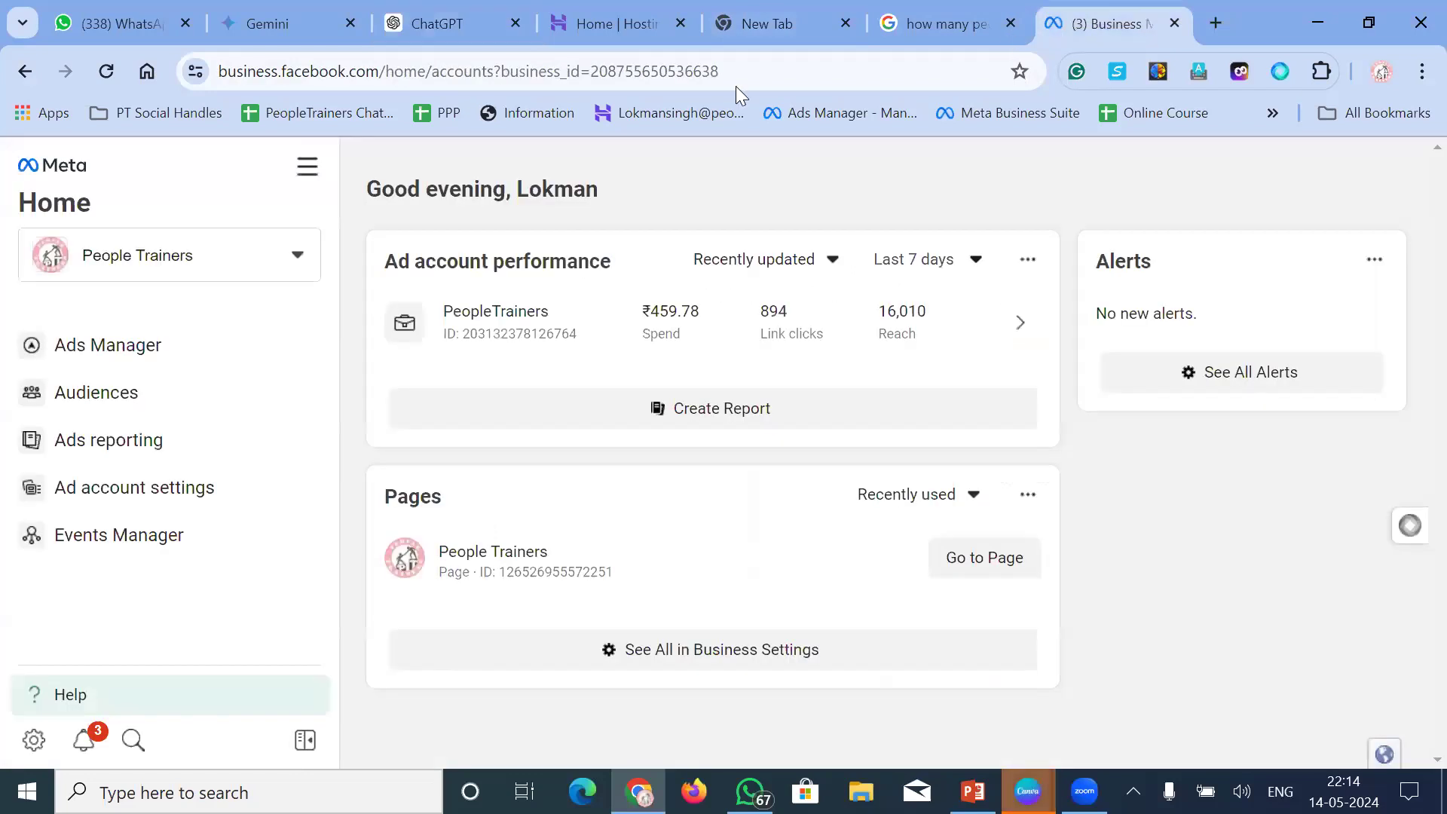
Open Ads Manager and create a new campaign with the Awareness objective and Auction buying.
{"action": "left_click", "coordinate": [113, 349]}
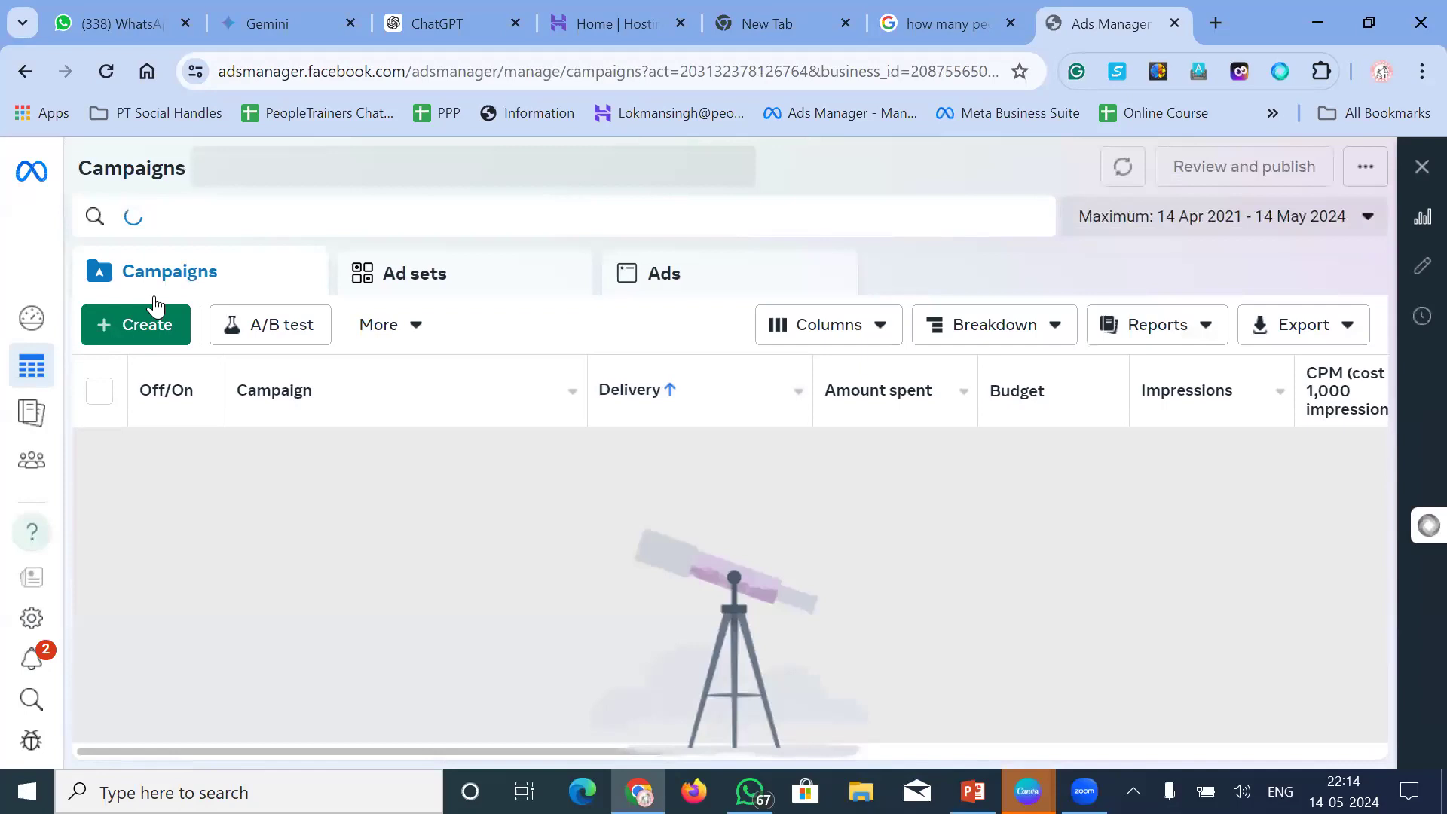
{"action": "left_click", "coordinate": [136, 332]}
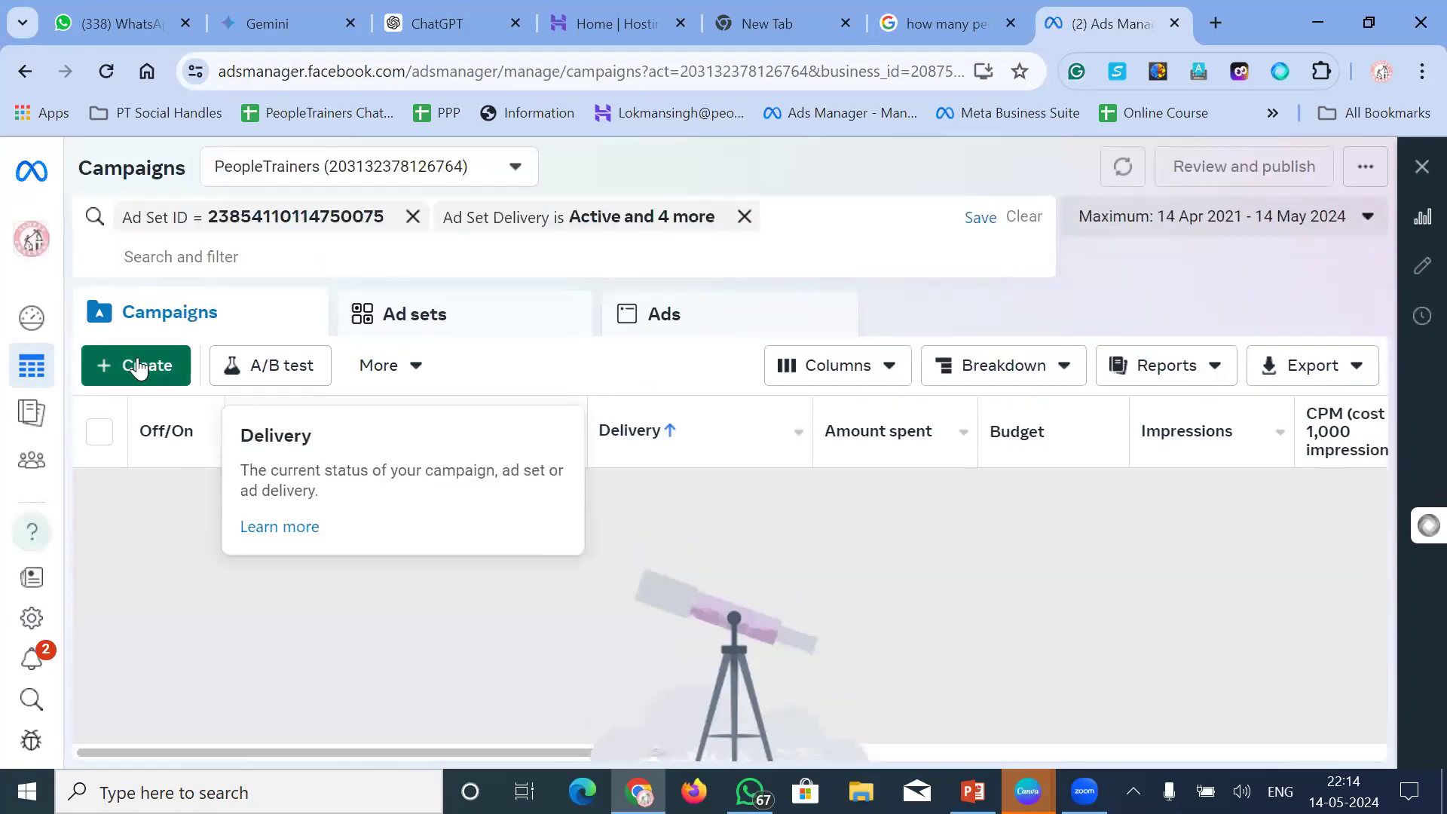
{"action": "left_click", "coordinate": [137, 358]}
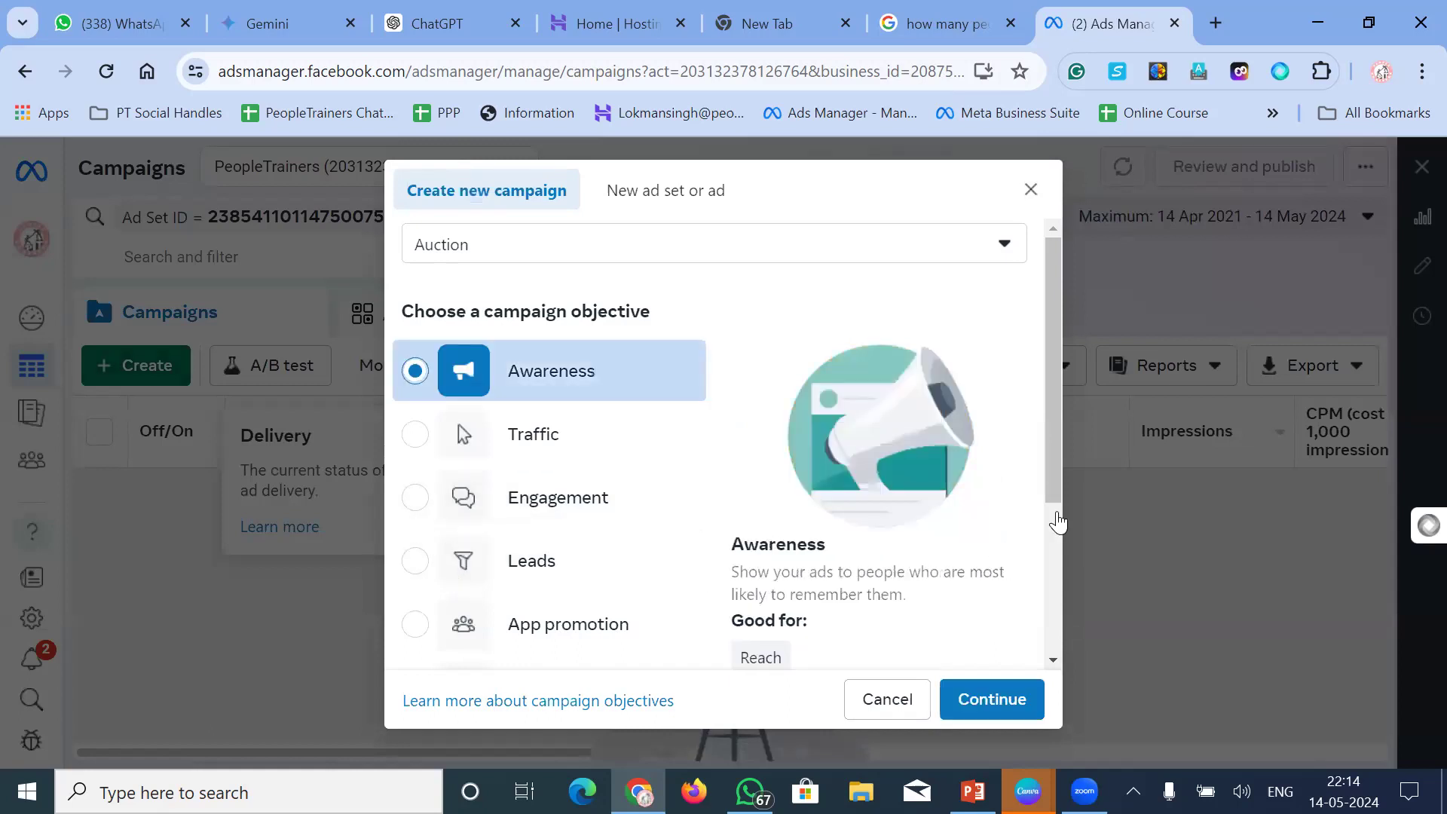
{"action": "scroll", "coordinate": [1053, 565], "scroll_direction": "down", "scroll_amount": 3}
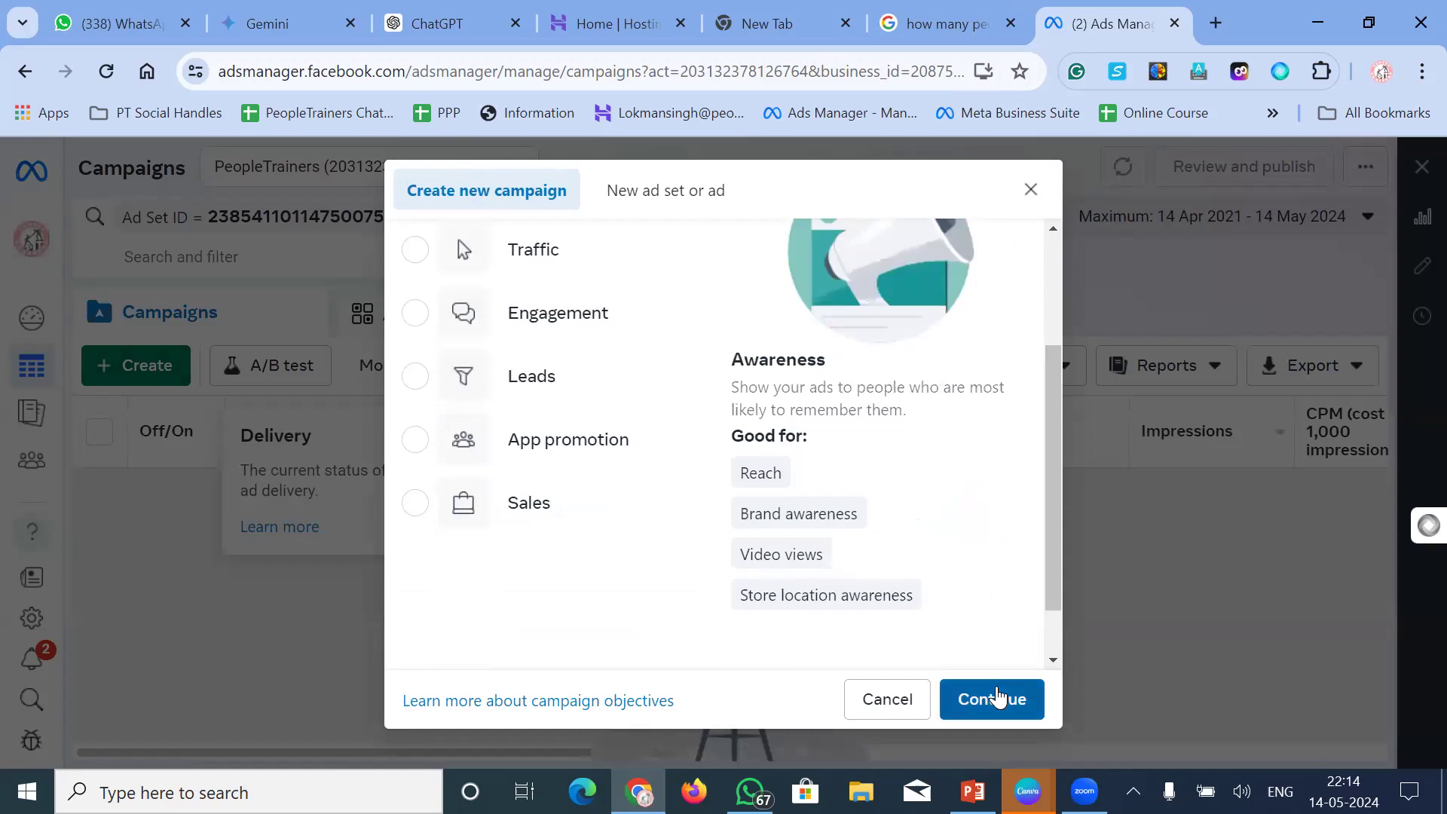
Confirm the Awareness objective and open the new campaign's ad-level settings.
{"action": "left_click", "coordinate": [995, 695]}
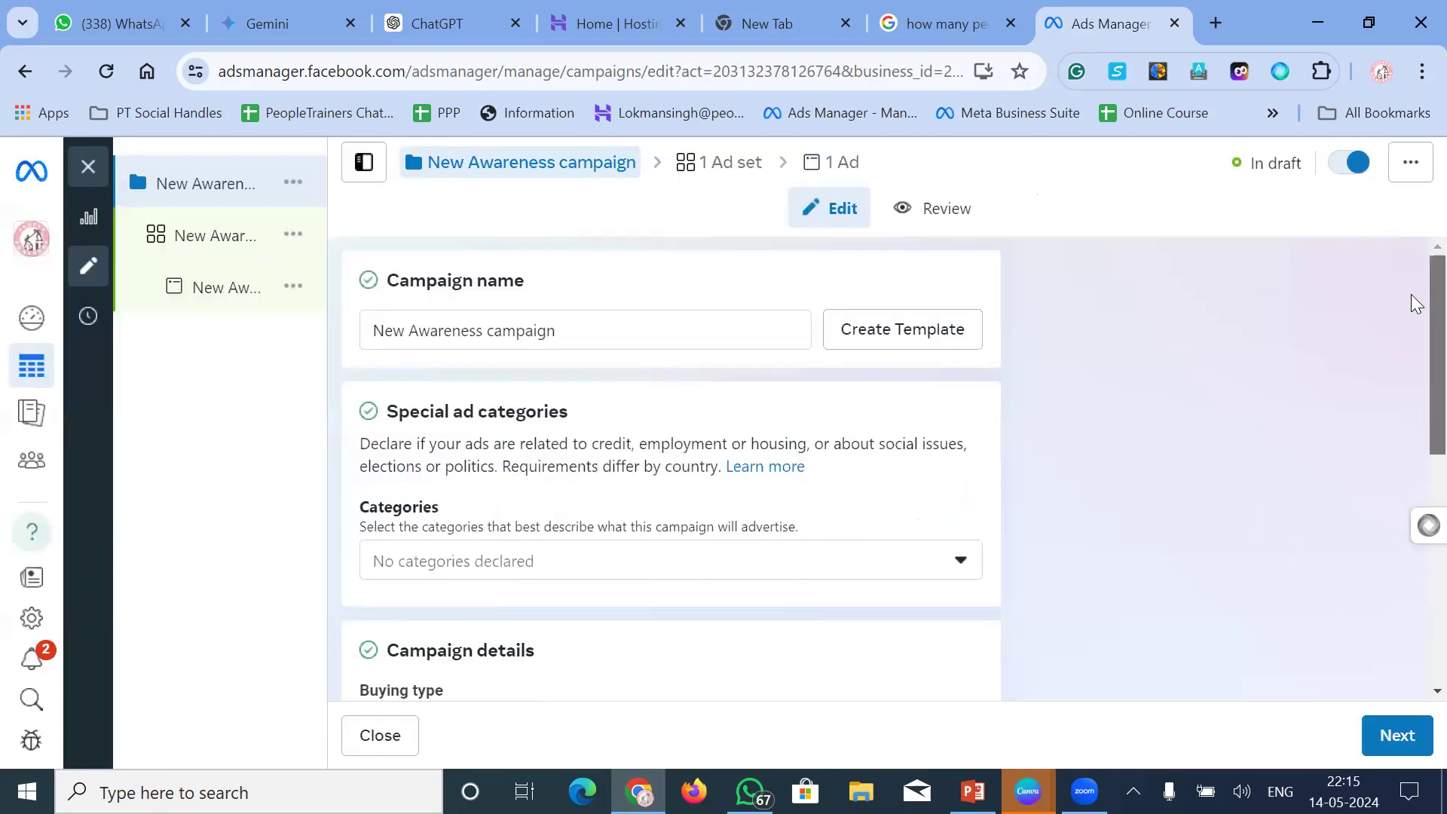
{"action": "scroll", "coordinate": [1412, 575], "scroll_direction": "down", "scroll_amount": 6}
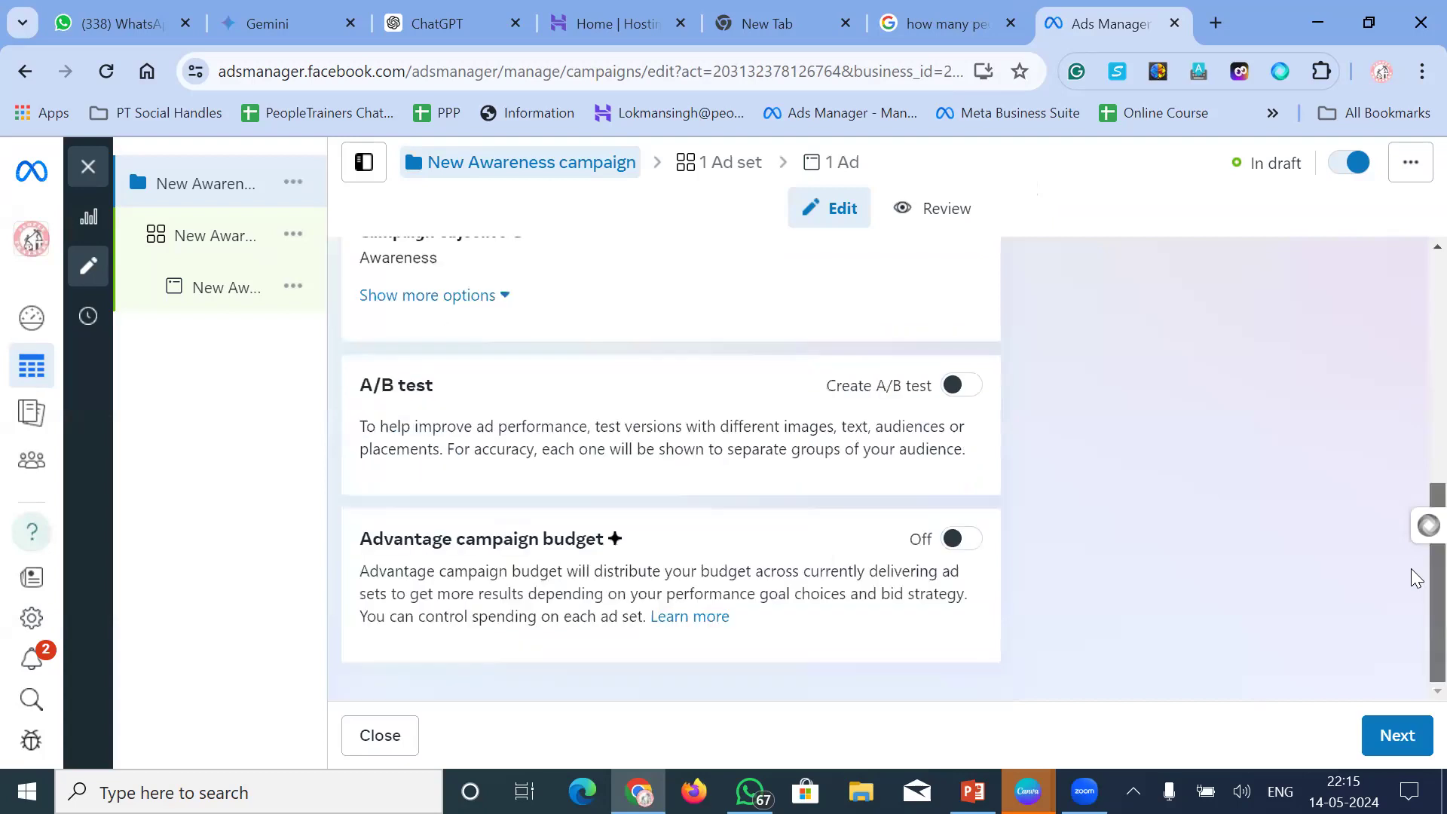
{"action": "left_click", "coordinate": [854, 173]}
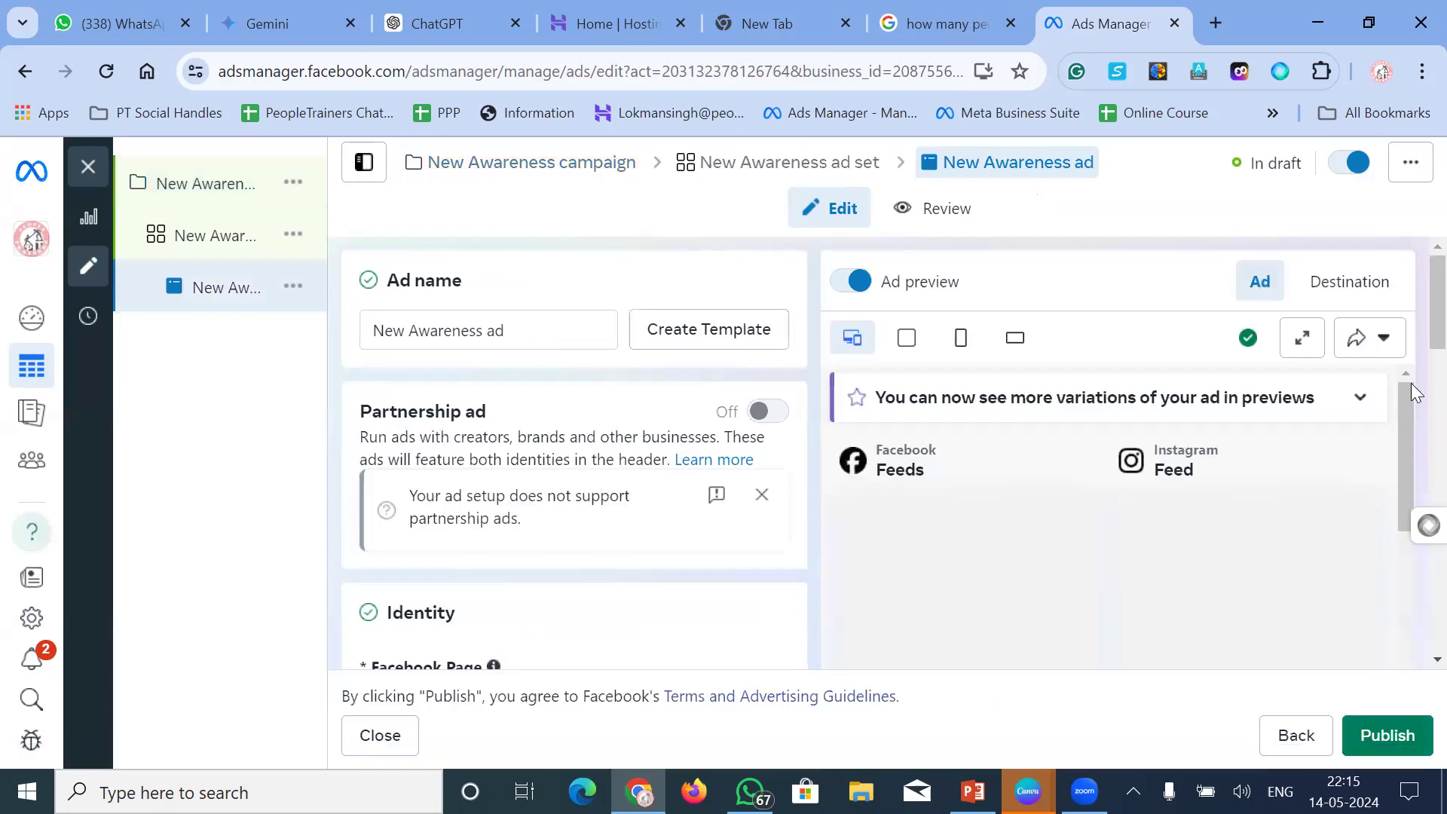
In the Ad creative section, choose to add an image as the ad's media.
{"action": "scroll", "coordinate": [1402, 339], "scroll_direction": "down", "scroll_amount": 5}
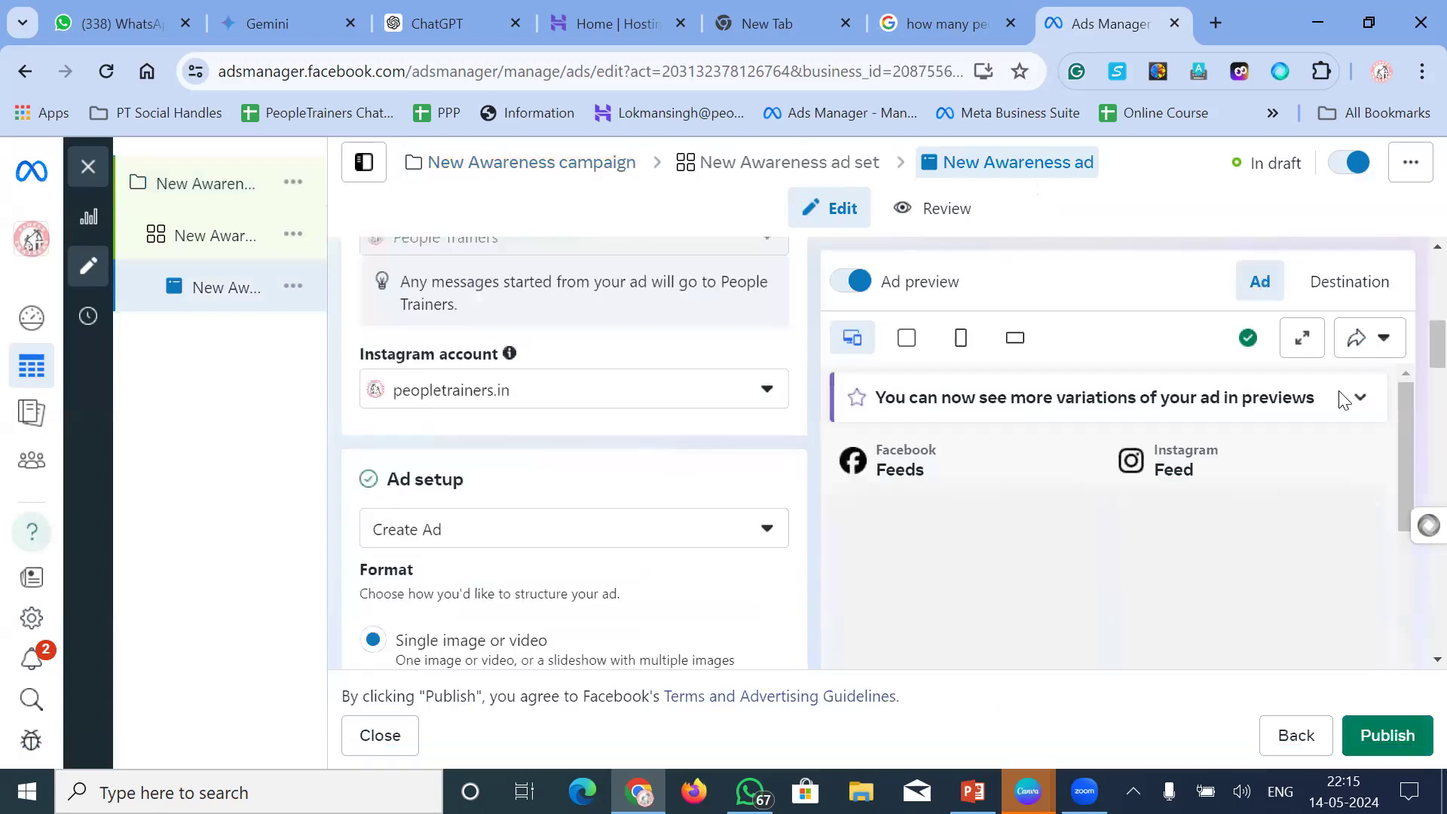
{"action": "scroll", "coordinate": [1243, 421], "scroll_direction": "down", "scroll_amount": 2}
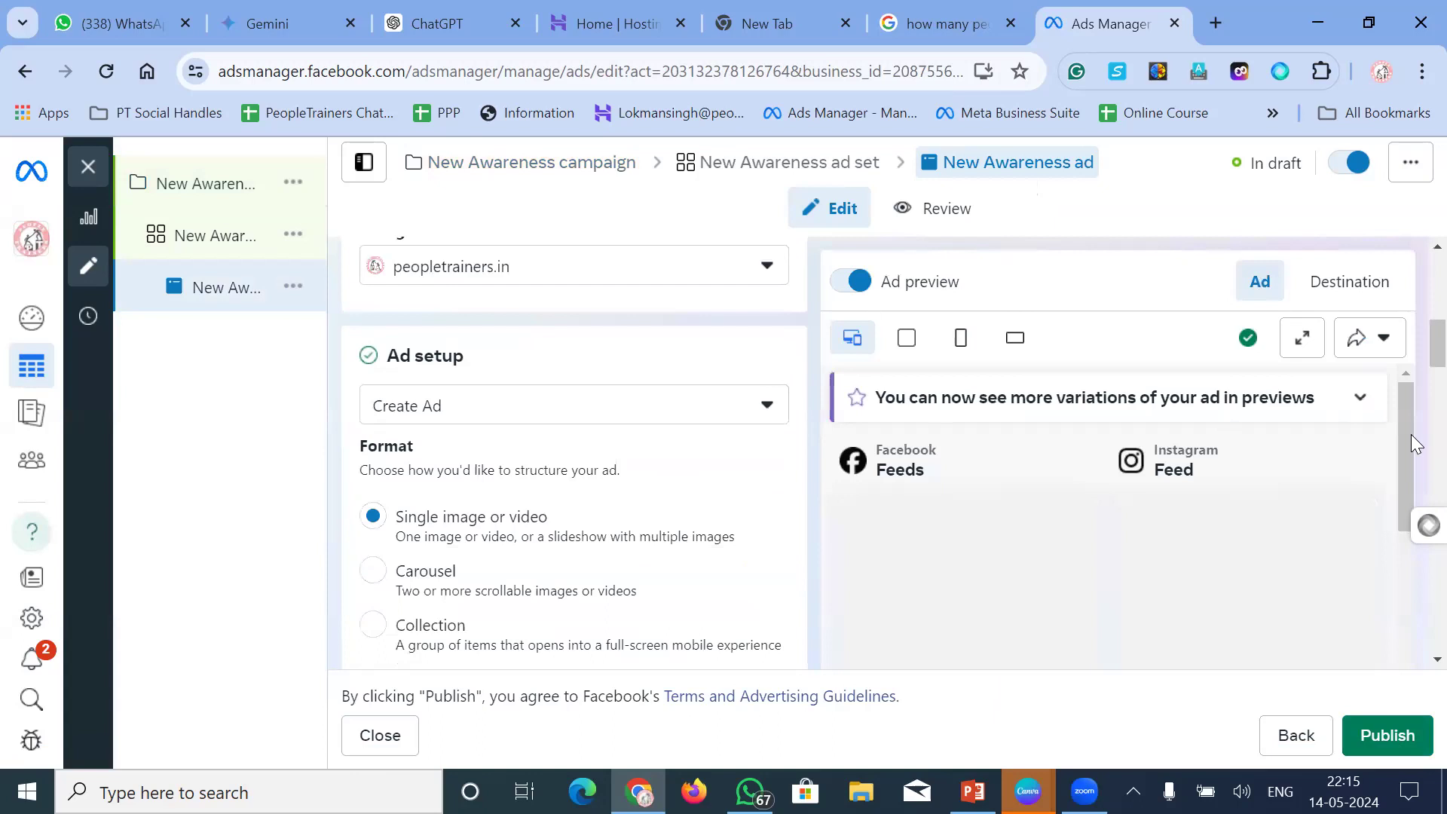
{"action": "scroll", "coordinate": [1411, 443], "scroll_direction": "down", "scroll_amount": 2}
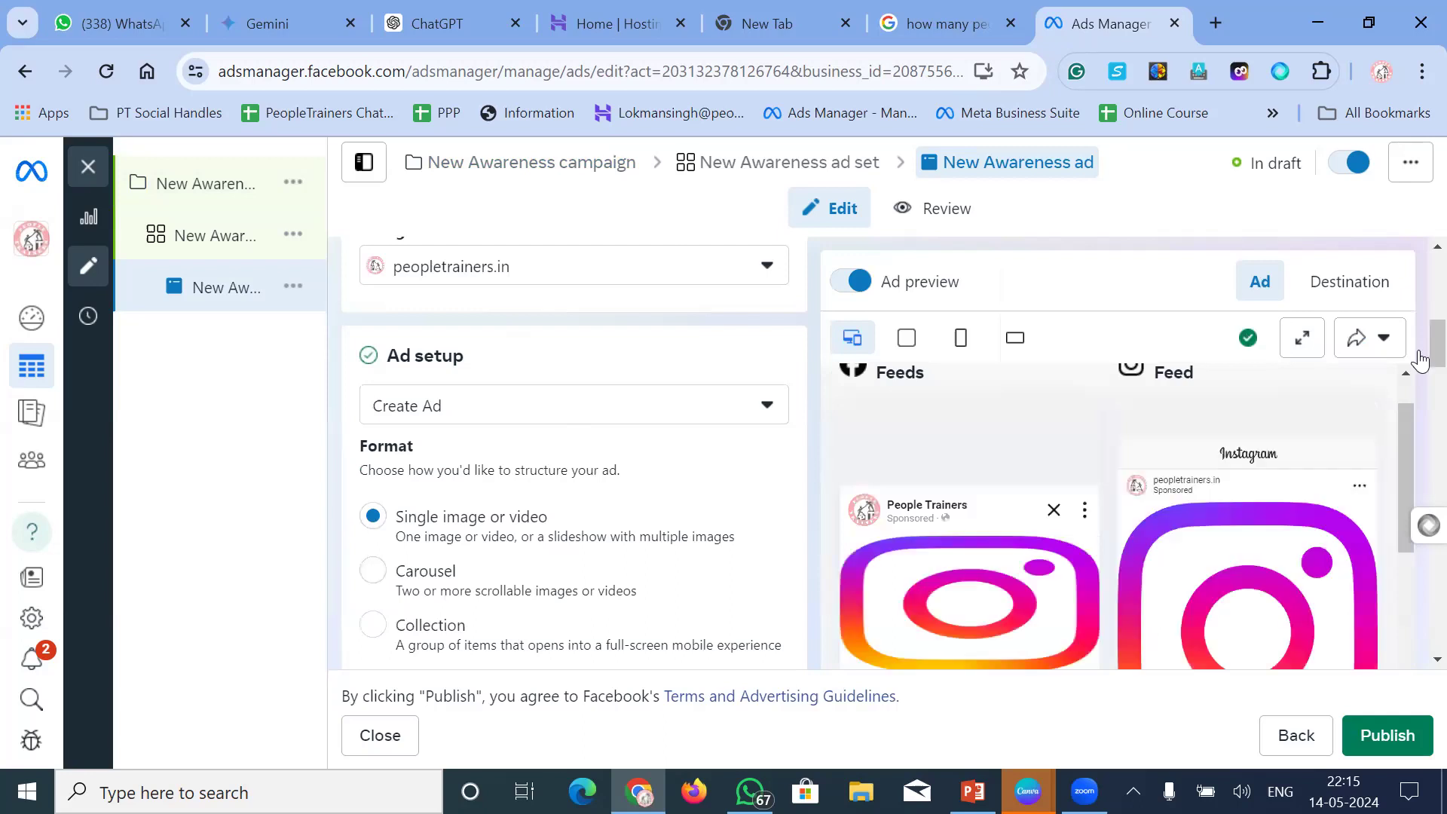
{"action": "scroll", "coordinate": [1415, 392], "scroll_direction": "down", "scroll_amount": 4}
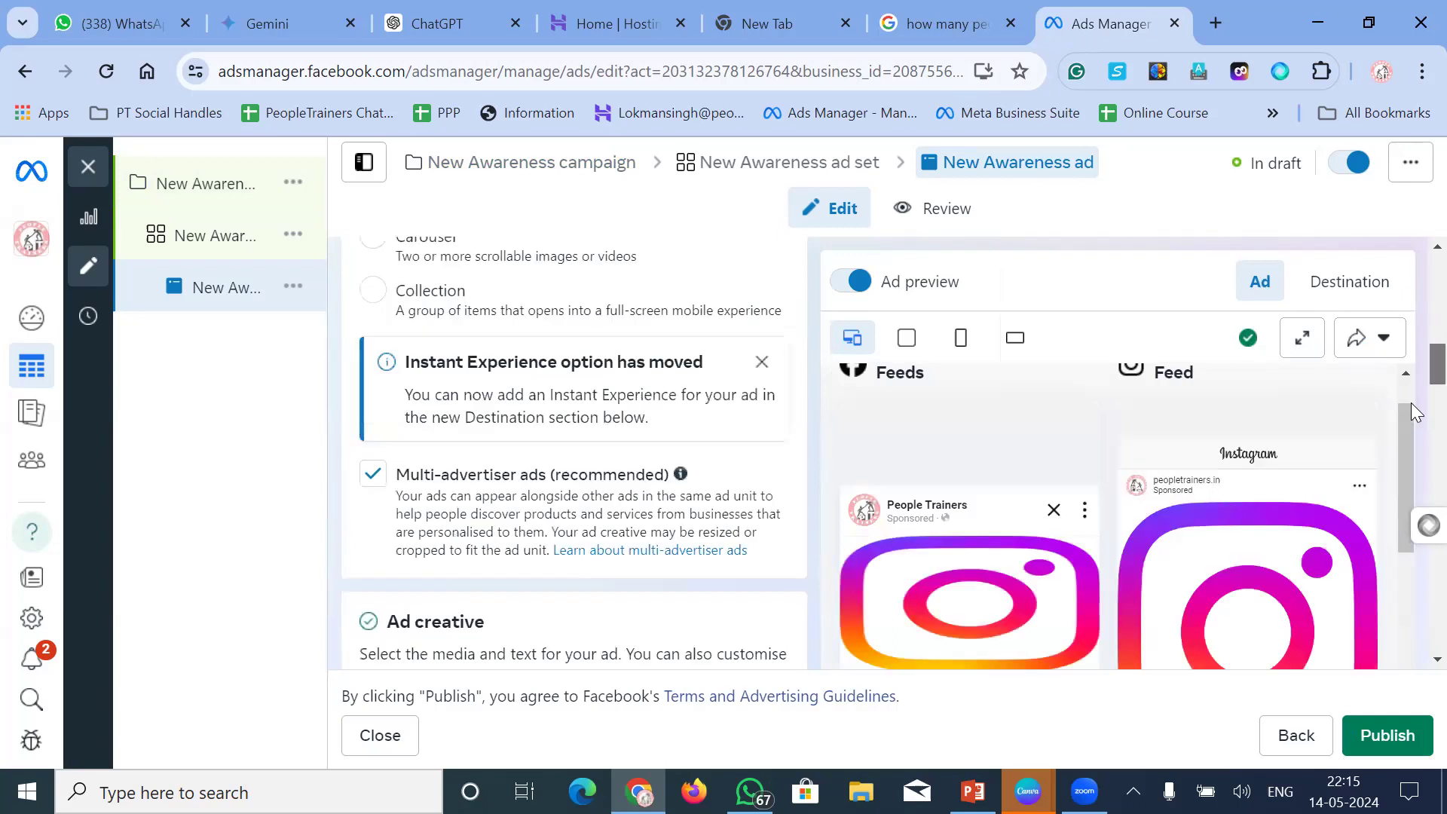
{"action": "scroll", "coordinate": [1415, 415], "scroll_direction": "down", "scroll_amount": 4}
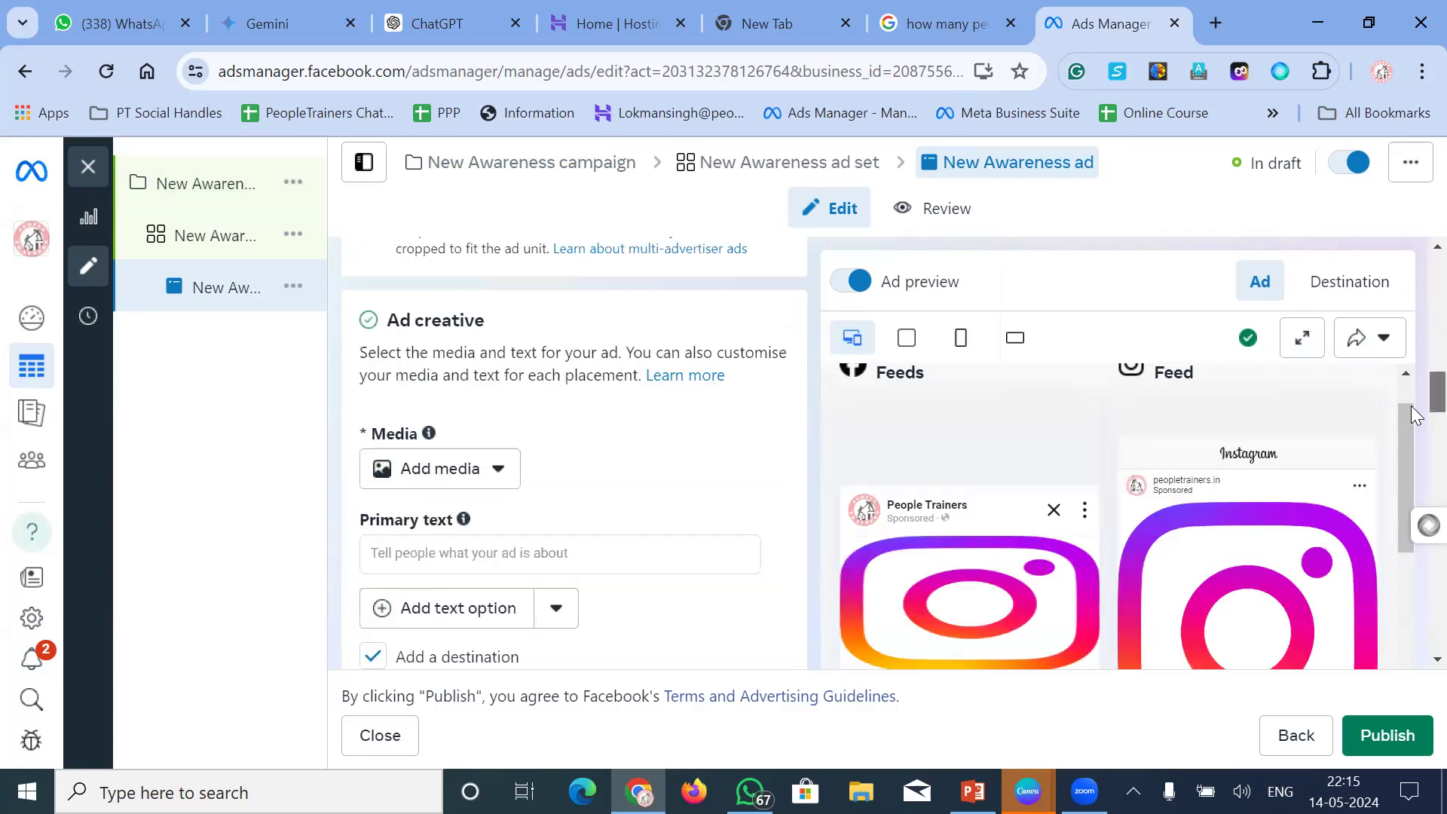
{"action": "left_click", "coordinate": [490, 472]}
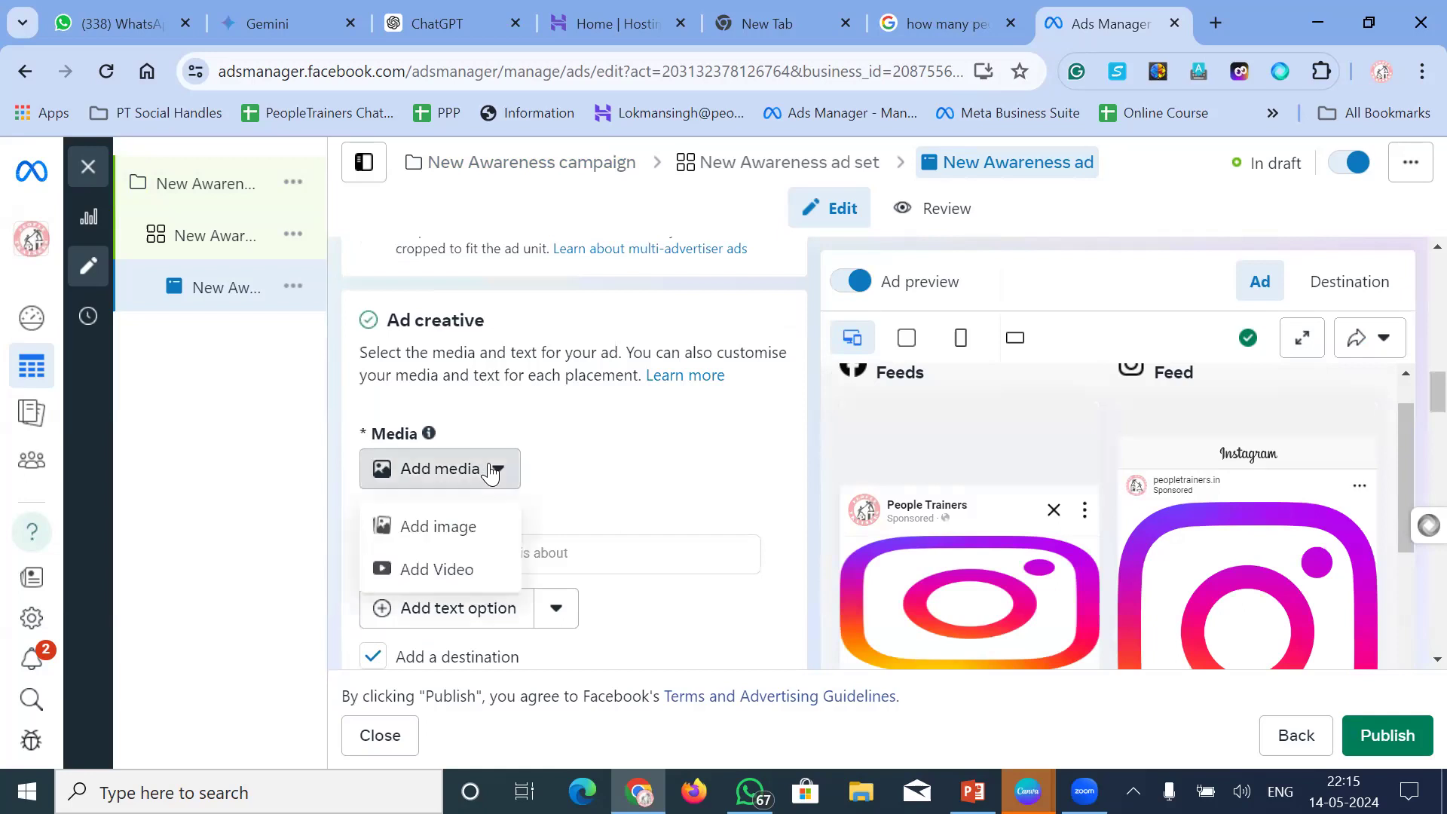
{"action": "left_click", "coordinate": [414, 531]}
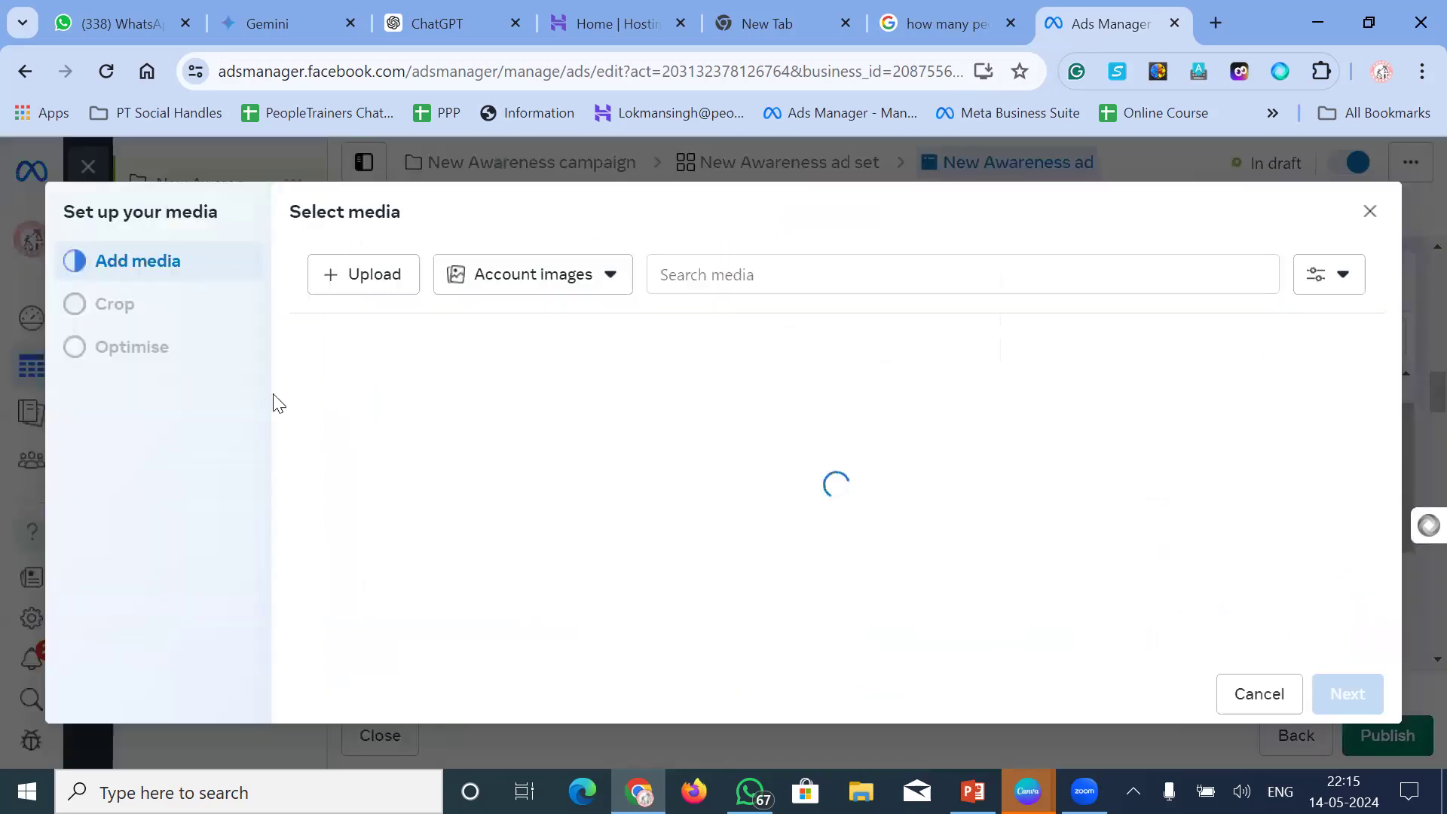
Save the pending Canva Retrograde design export into the Downloads folder.
{"action": "left_click", "coordinate": [363, 272]}
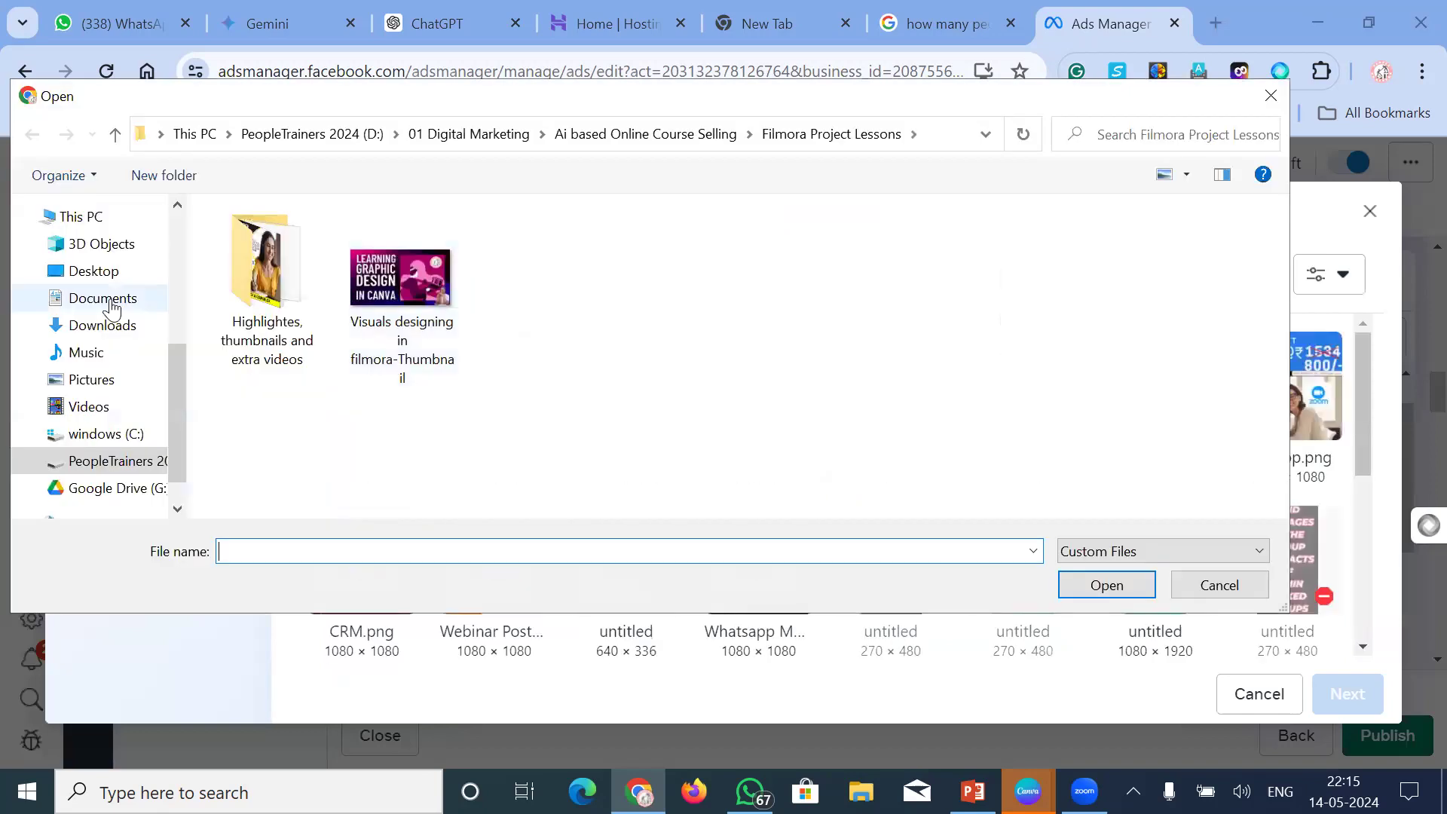
{"action": "left_click", "coordinate": [109, 325]}
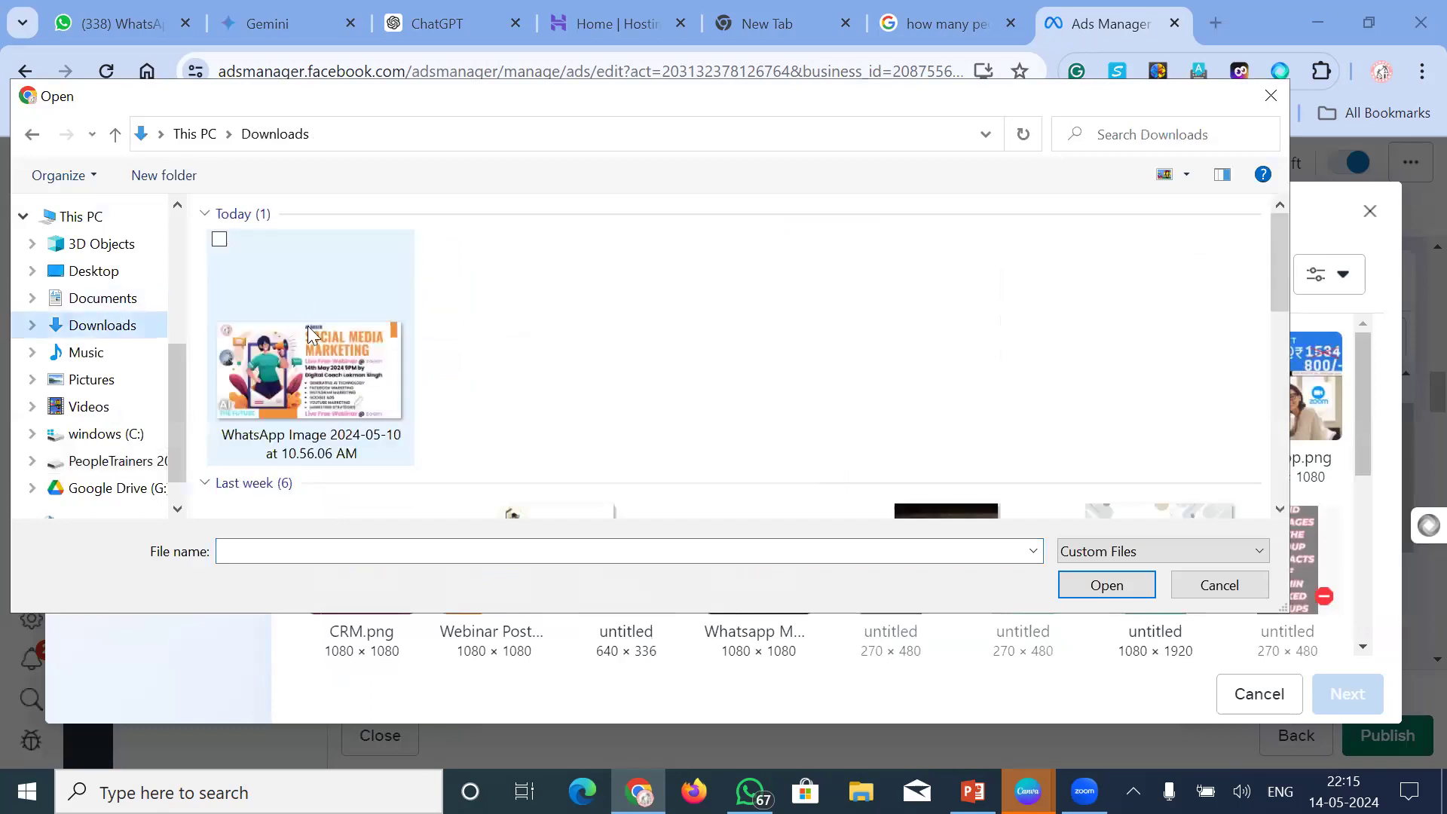
{"action": "left_click", "coordinate": [1280, 328]}
{"action": "left_click", "coordinate": [1287, 437]}
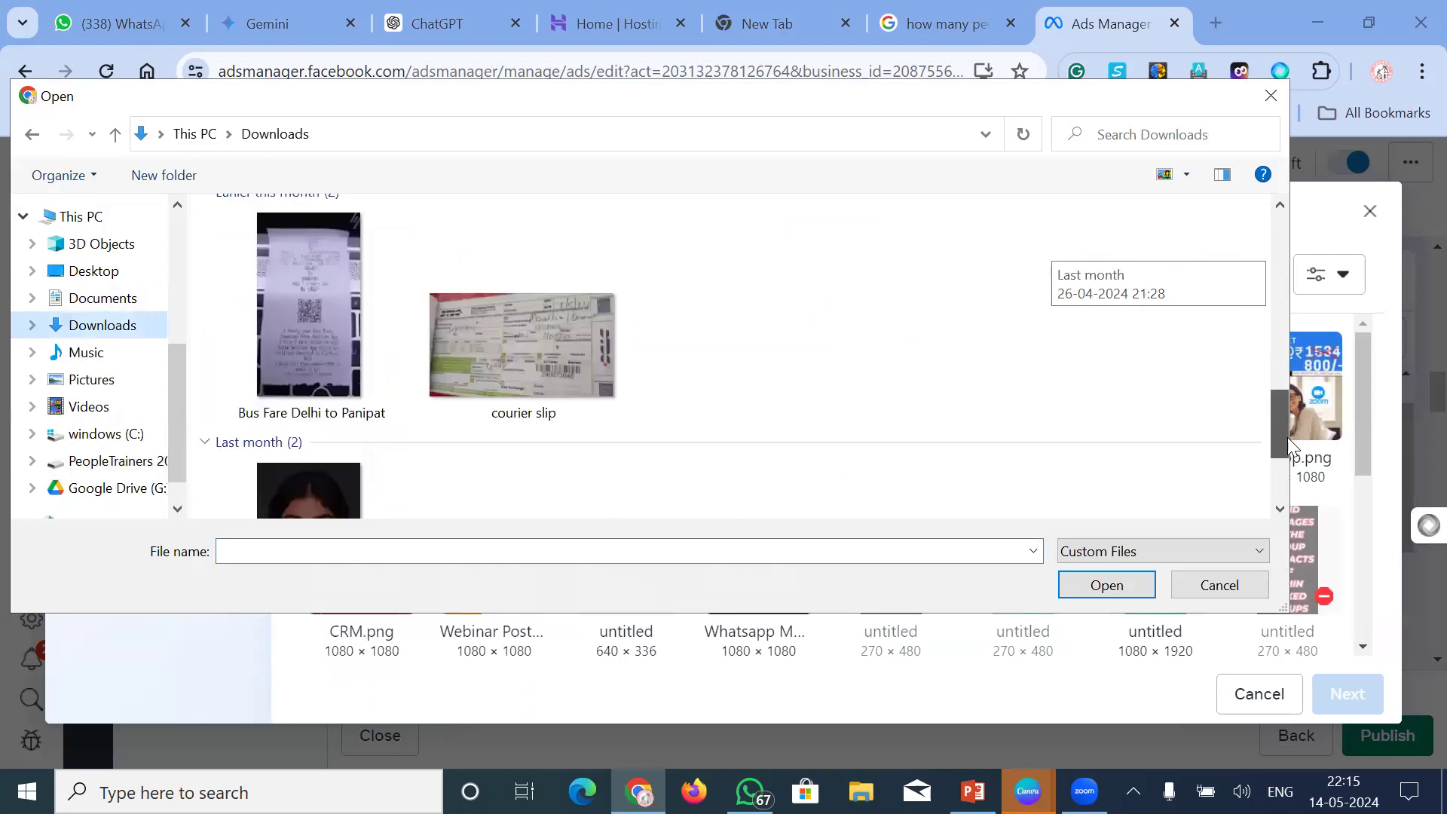
{"action": "left_click", "coordinate": [1287, 437]}
{"action": "scroll", "coordinate": [1259, 214], "scroll_direction": "up", "scroll_amount": 10}
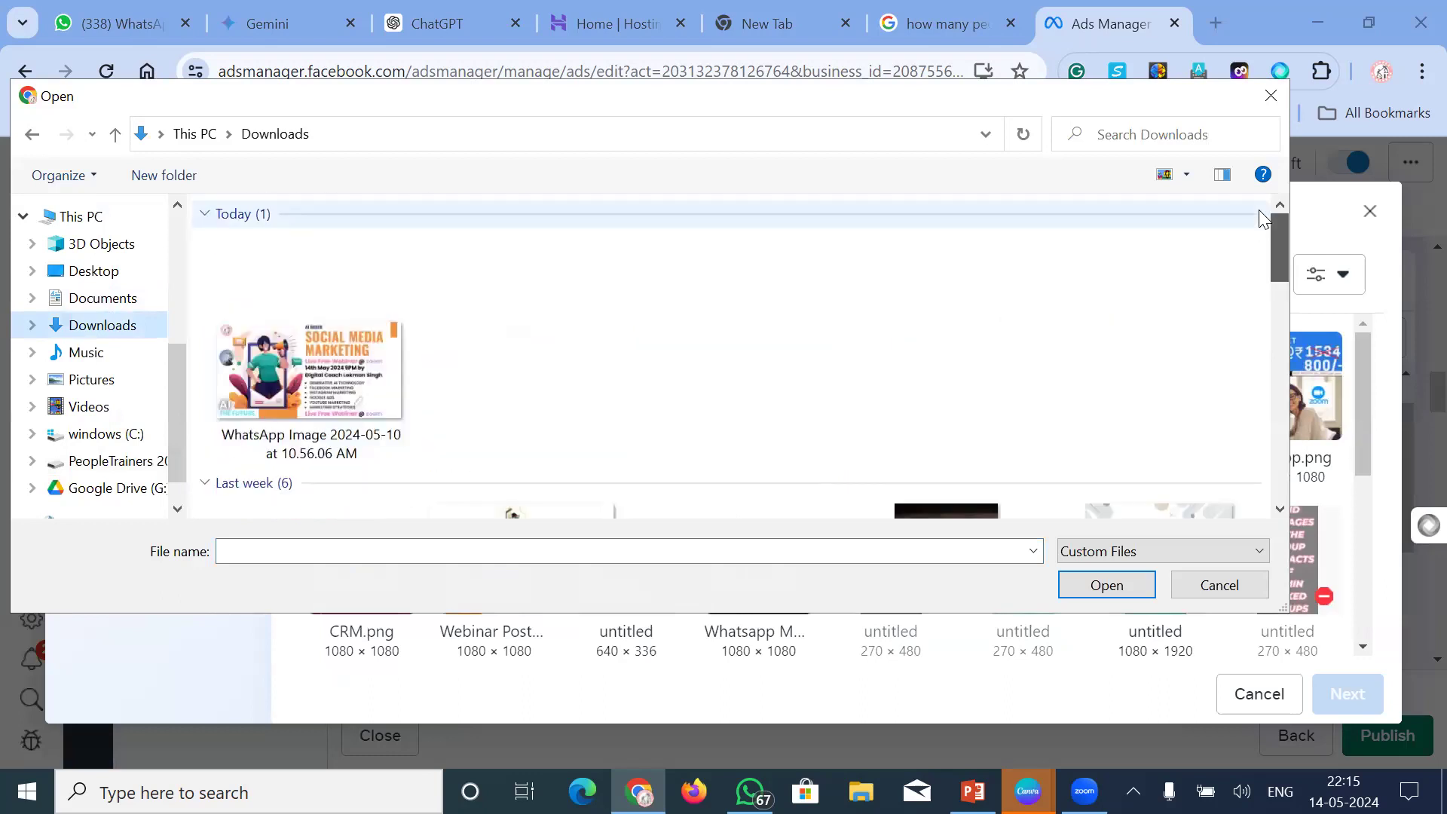
{"action": "left_click", "coordinate": [1210, 588]}
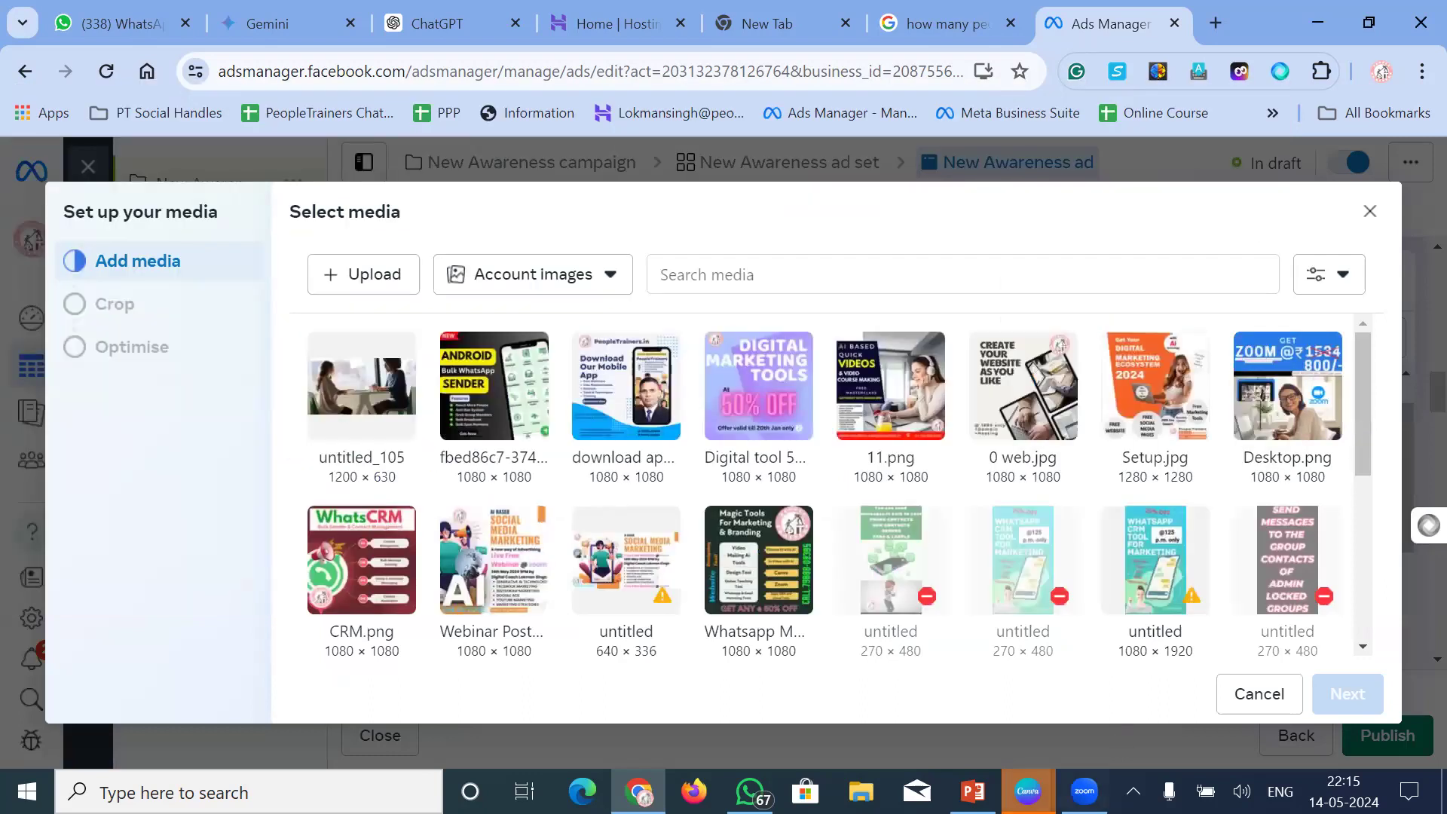
{"action": "mouse_move", "coordinate": [1028, 790]}
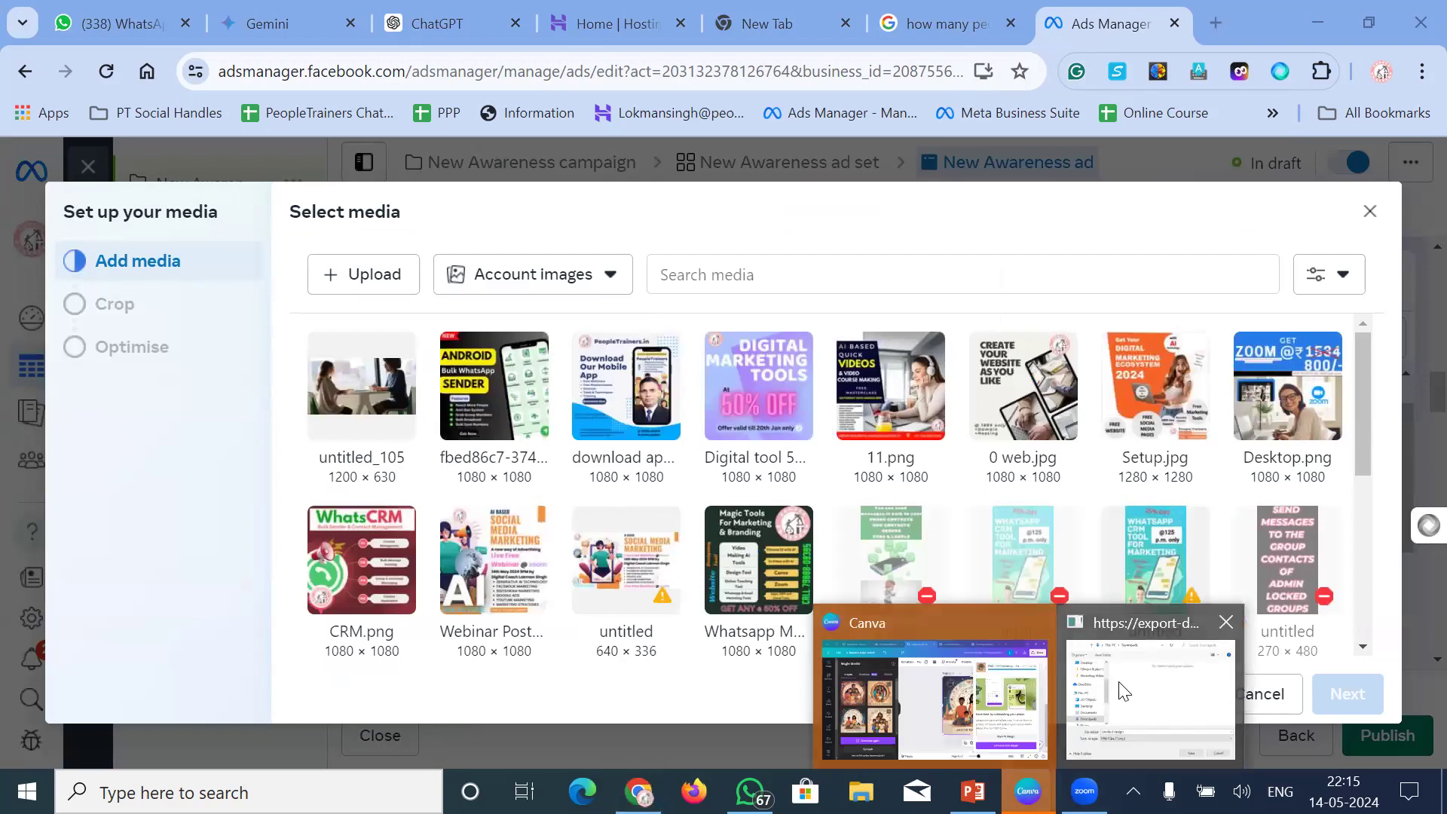
{"action": "left_click", "coordinate": [1121, 690]}
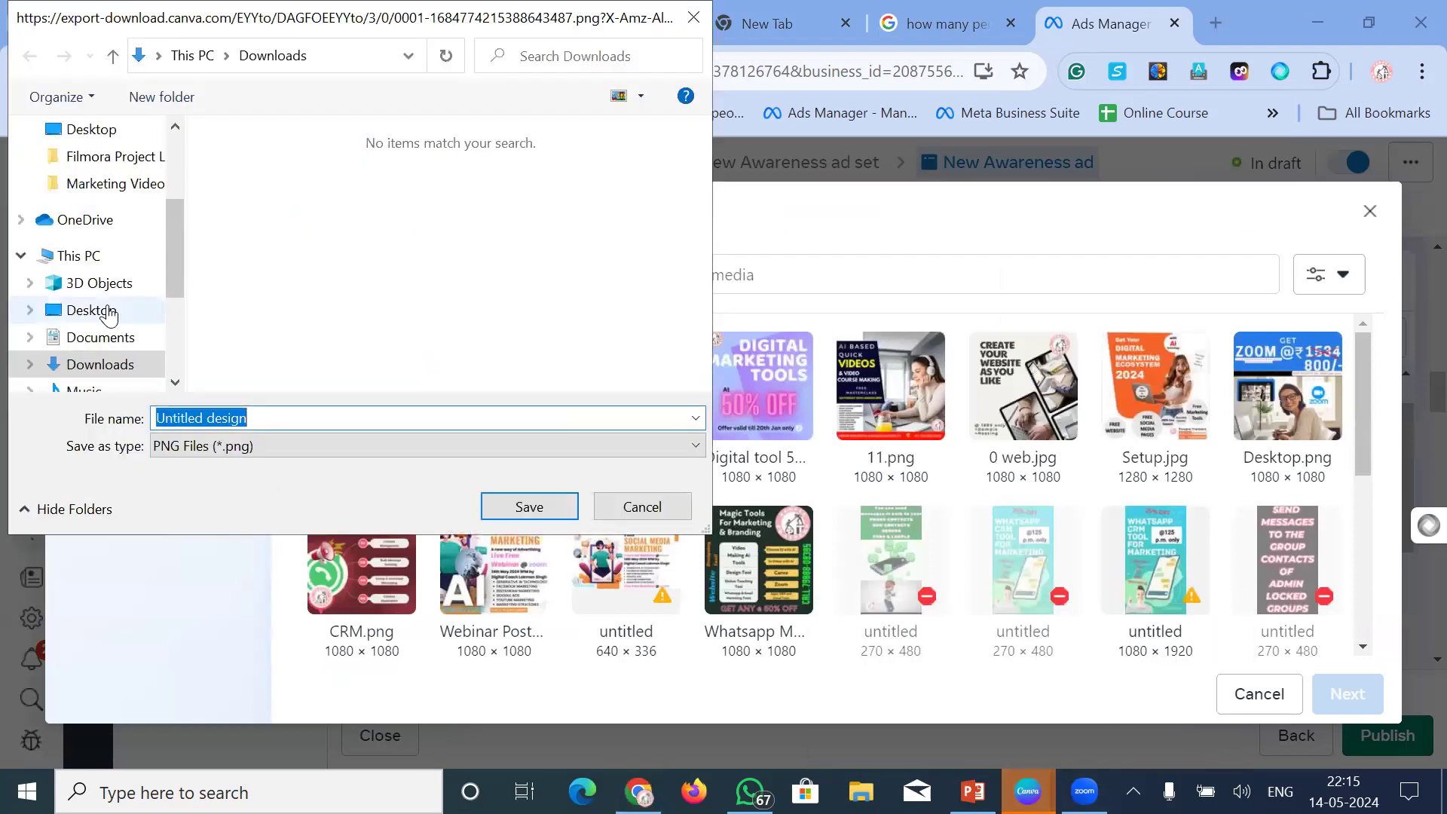
{"action": "left_click", "coordinate": [520, 504]}
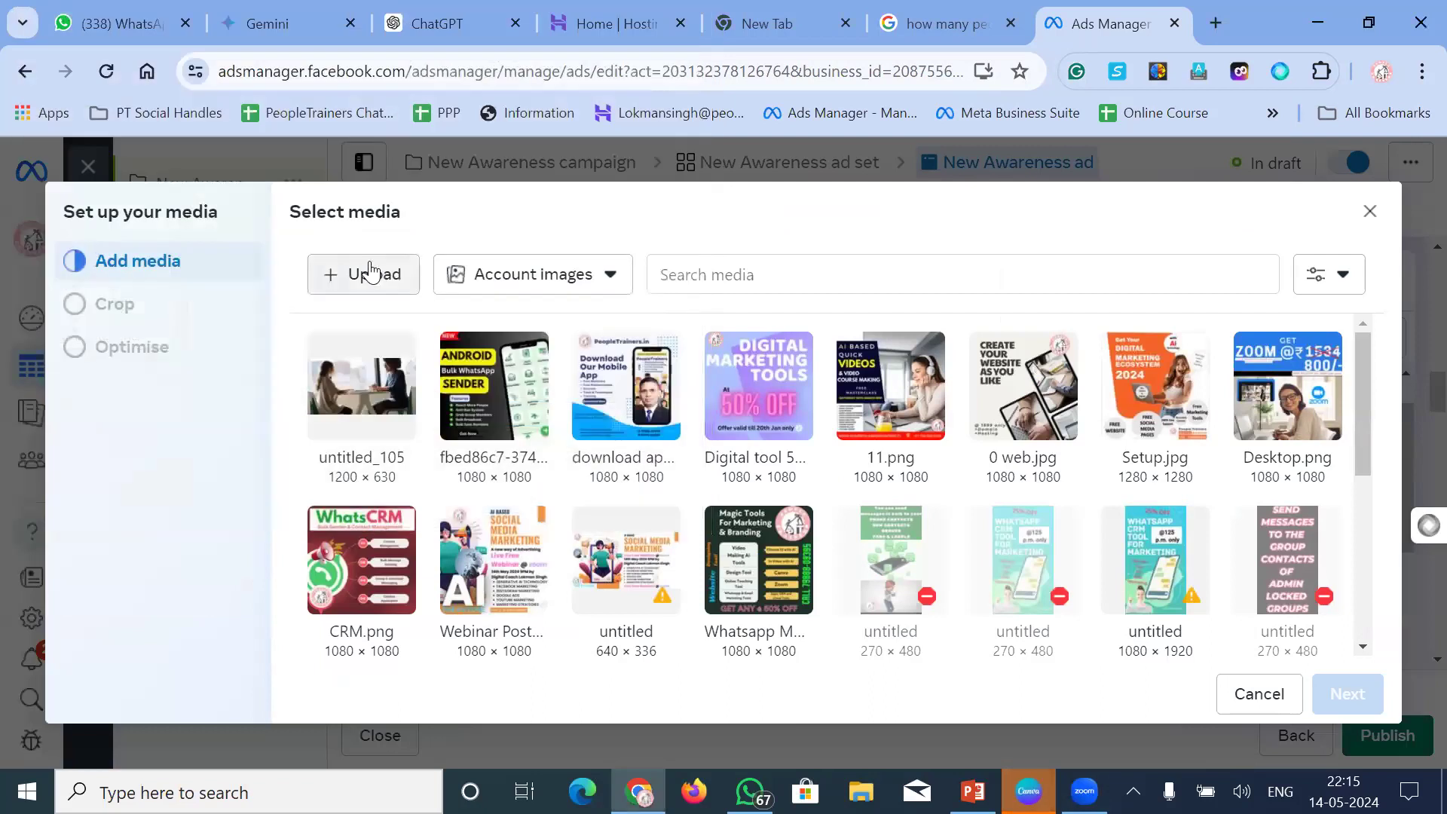
Upload the Untitled design Retrograde image from Downloads and select it as the ad image.
{"action": "left_click", "coordinate": [369, 271]}
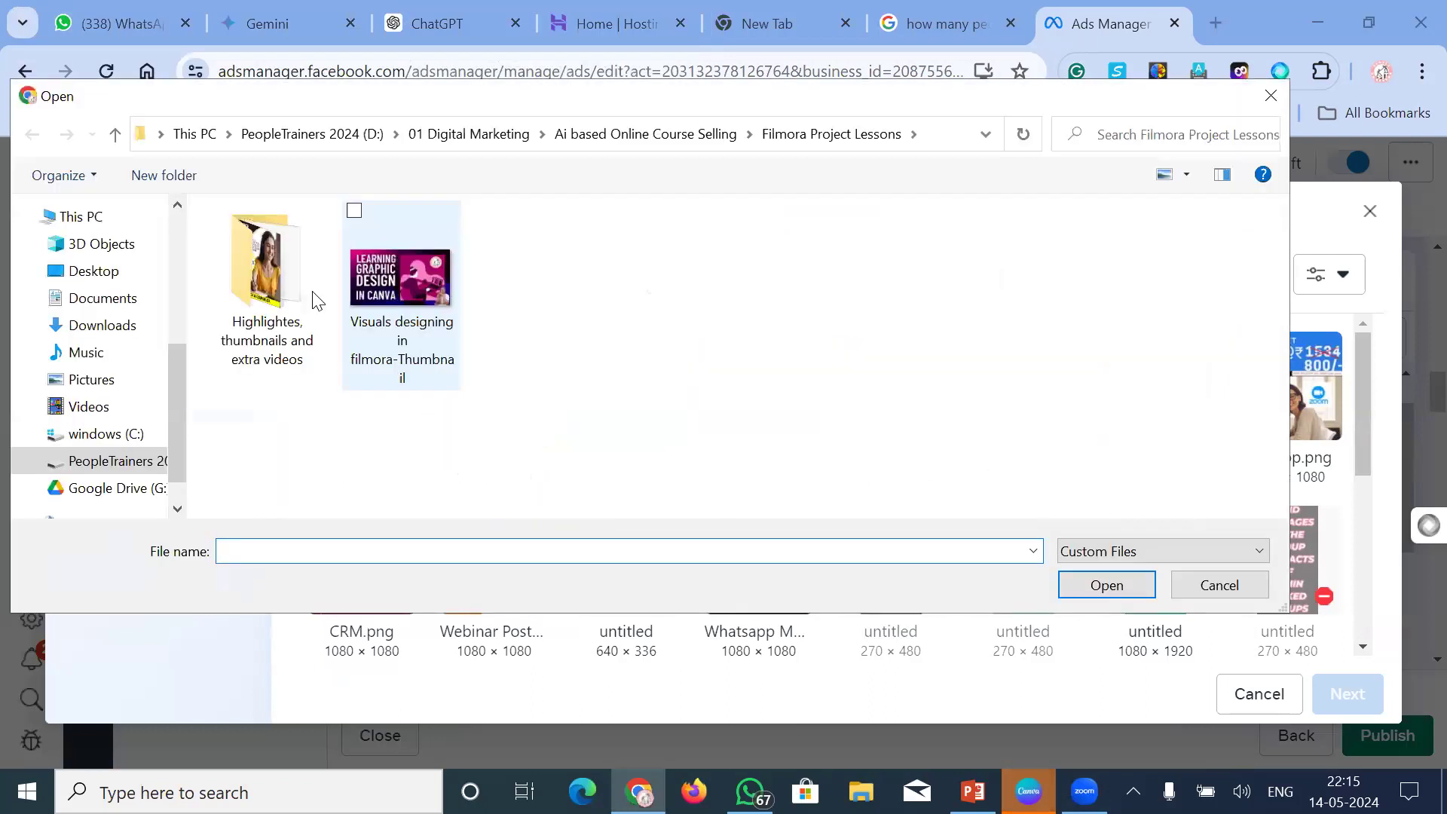
{"action": "left_click", "coordinate": [131, 333]}
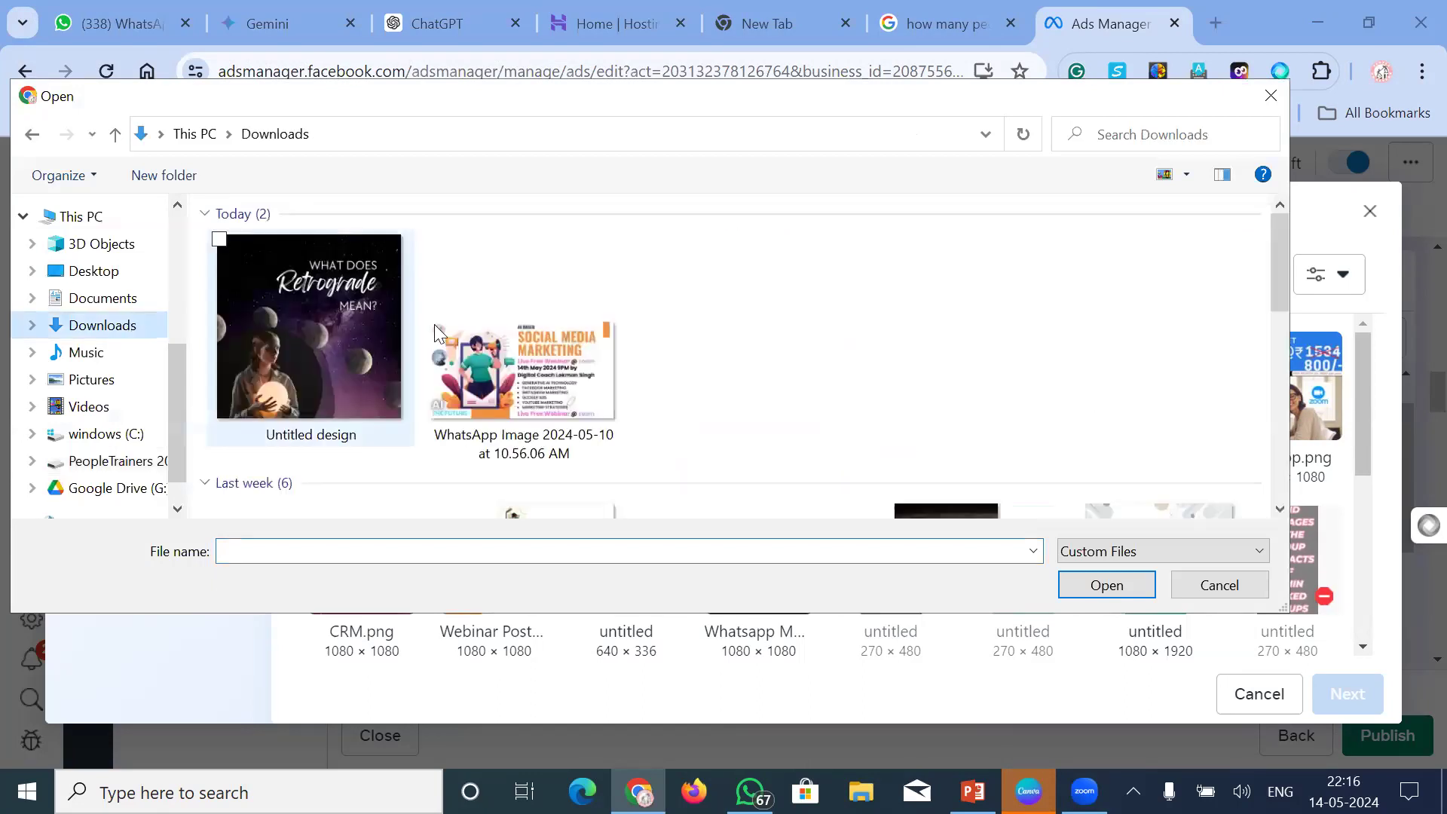
{"action": "left_click", "coordinate": [339, 330]}
{"action": "left_click", "coordinate": [1095, 587]}
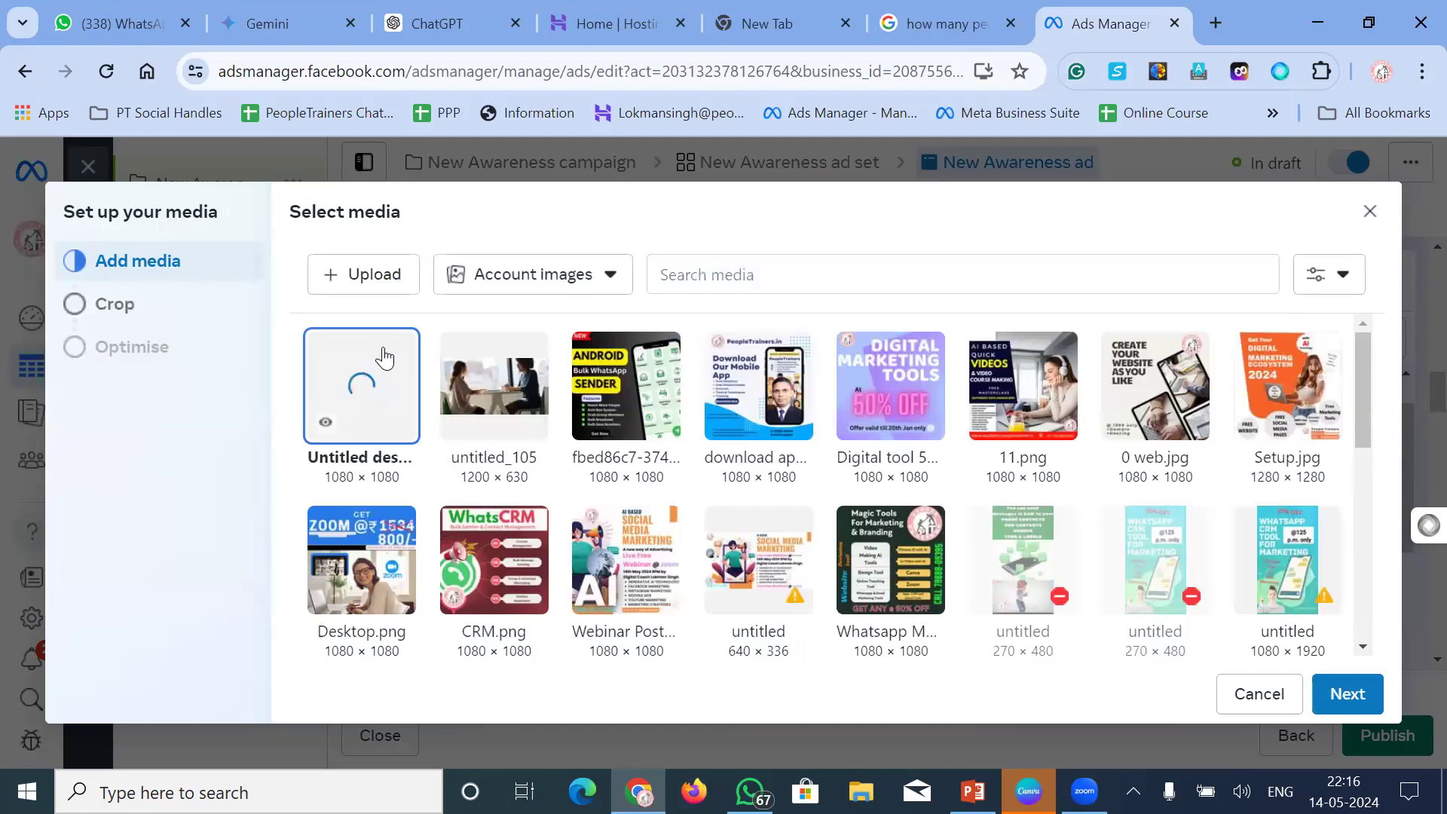
{"action": "left_click", "coordinate": [1331, 702]}
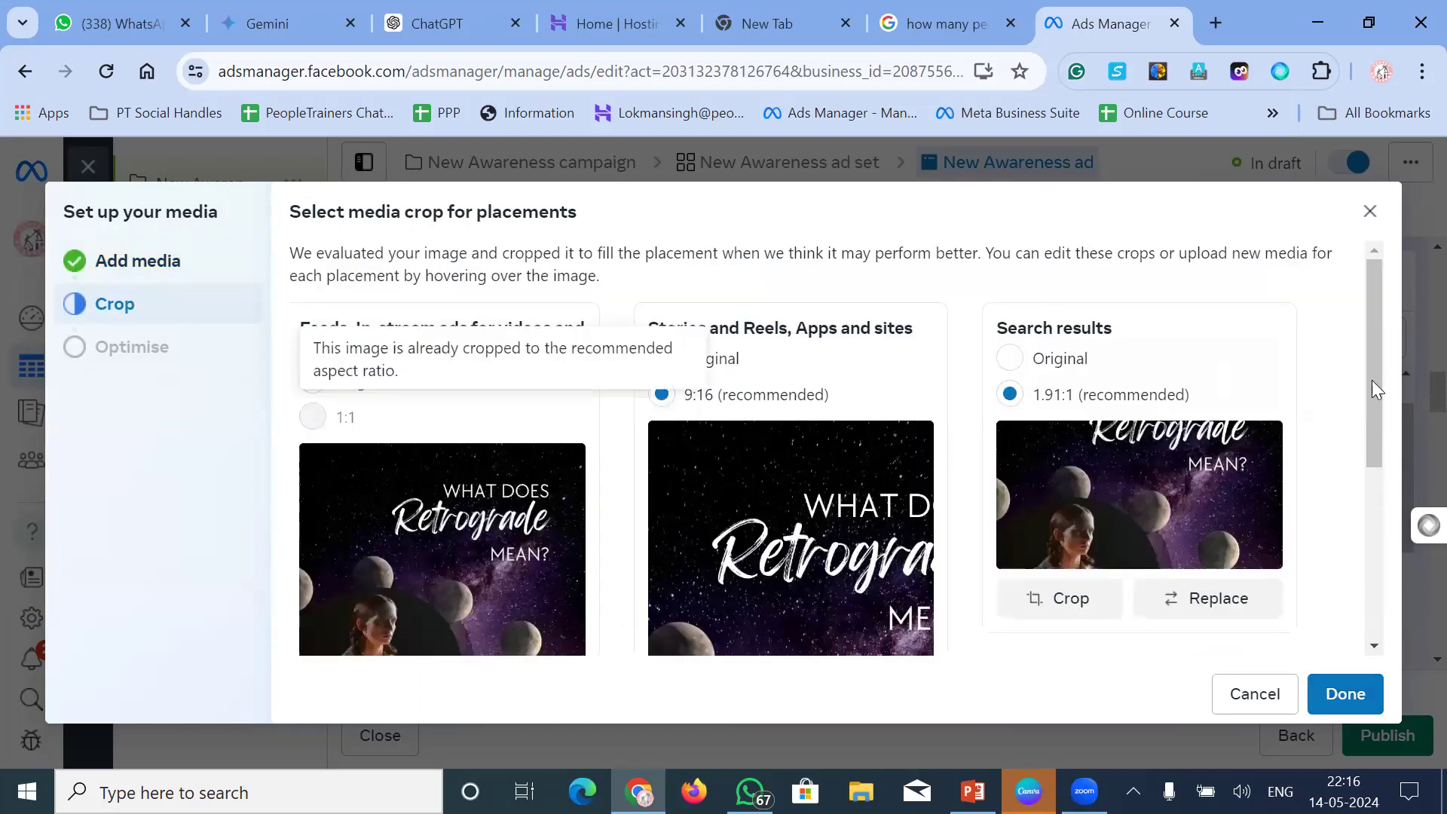
Review the Retrograde image's placement crops and confirm them.
{"action": "scroll", "coordinate": [1379, 432], "scroll_direction": "down", "scroll_amount": 1}
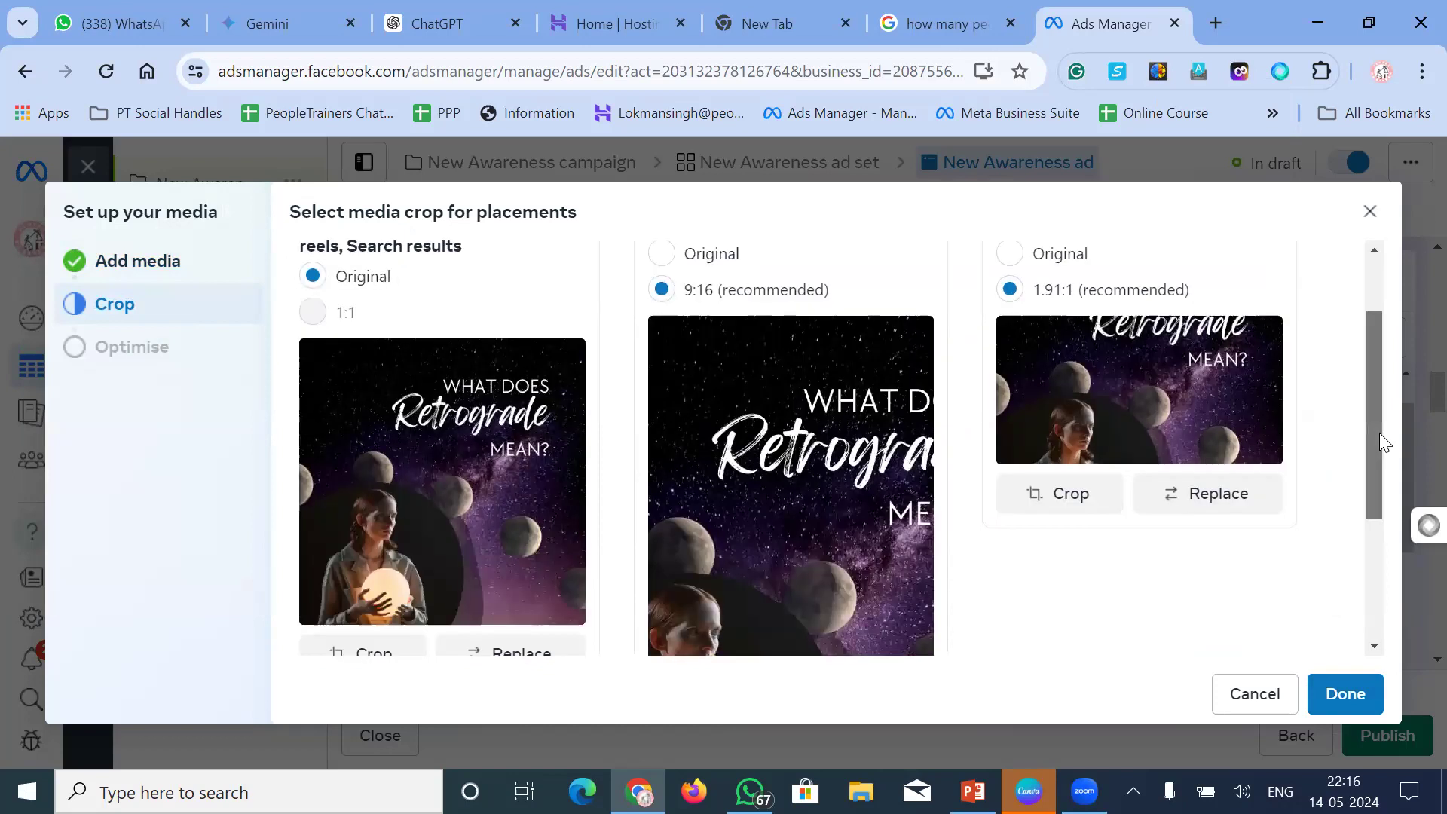
{"action": "scroll", "coordinate": [1374, 392], "scroll_direction": "up", "scroll_amount": 1}
{"action": "scroll", "coordinate": [1372, 373], "scroll_direction": "up", "scroll_amount": 1}
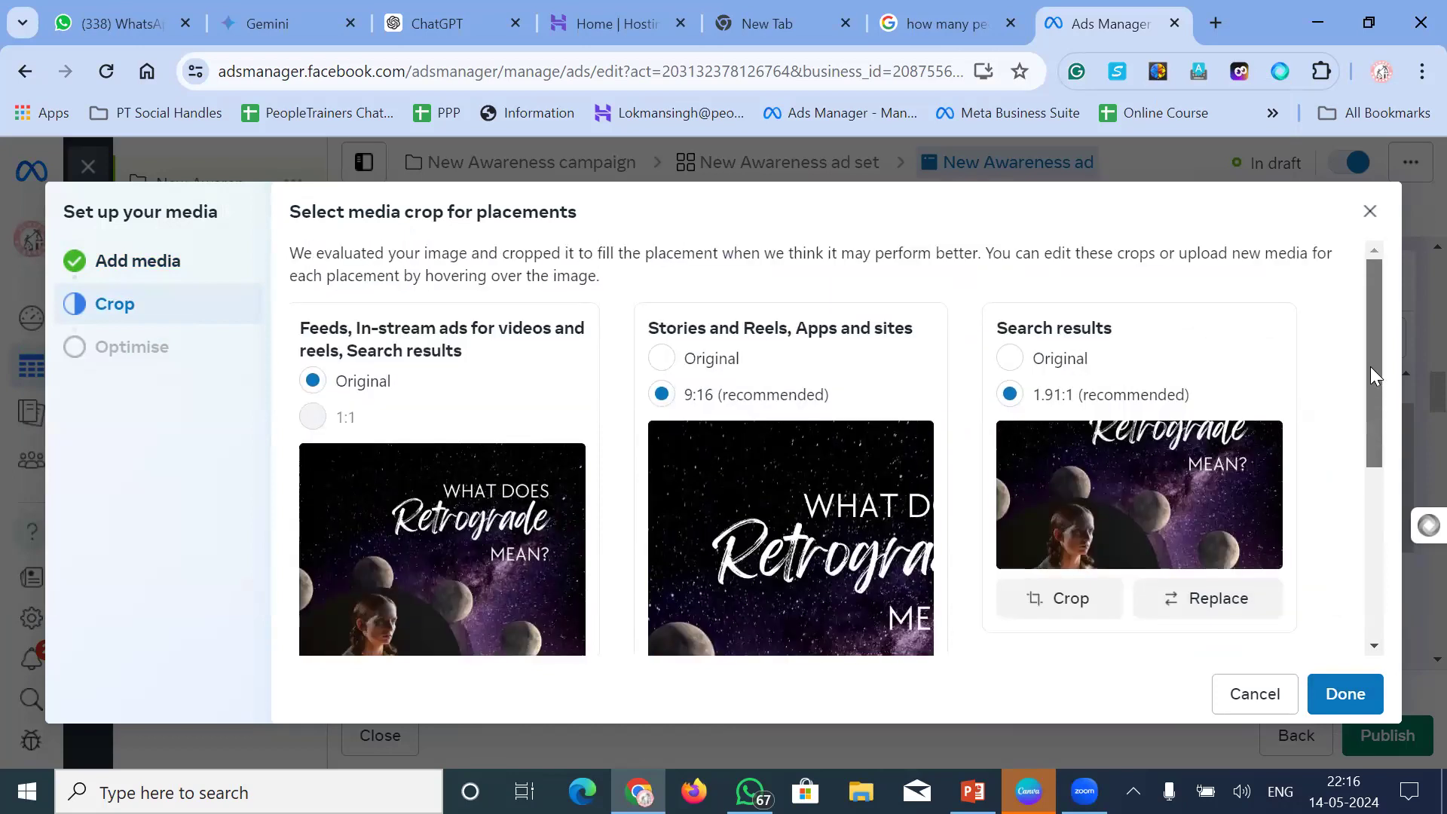
{"action": "scroll", "coordinate": [1391, 490], "scroll_direction": "down", "scroll_amount": 2}
{"action": "scroll", "coordinate": [1391, 513], "scroll_direction": "down", "scroll_amount": 1}
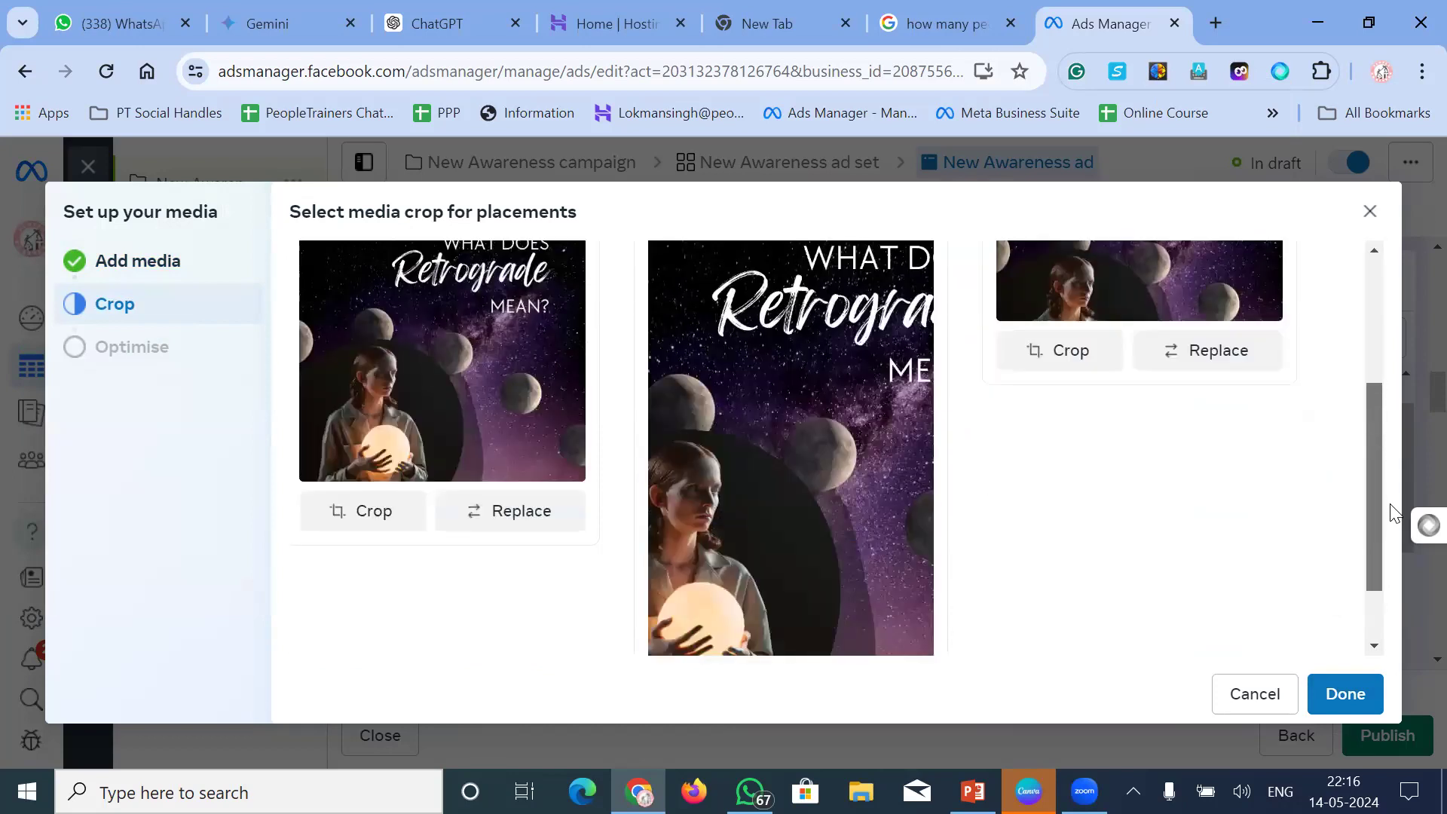
{"action": "scroll", "coordinate": [1393, 498], "scroll_direction": "up", "scroll_amount": 1}
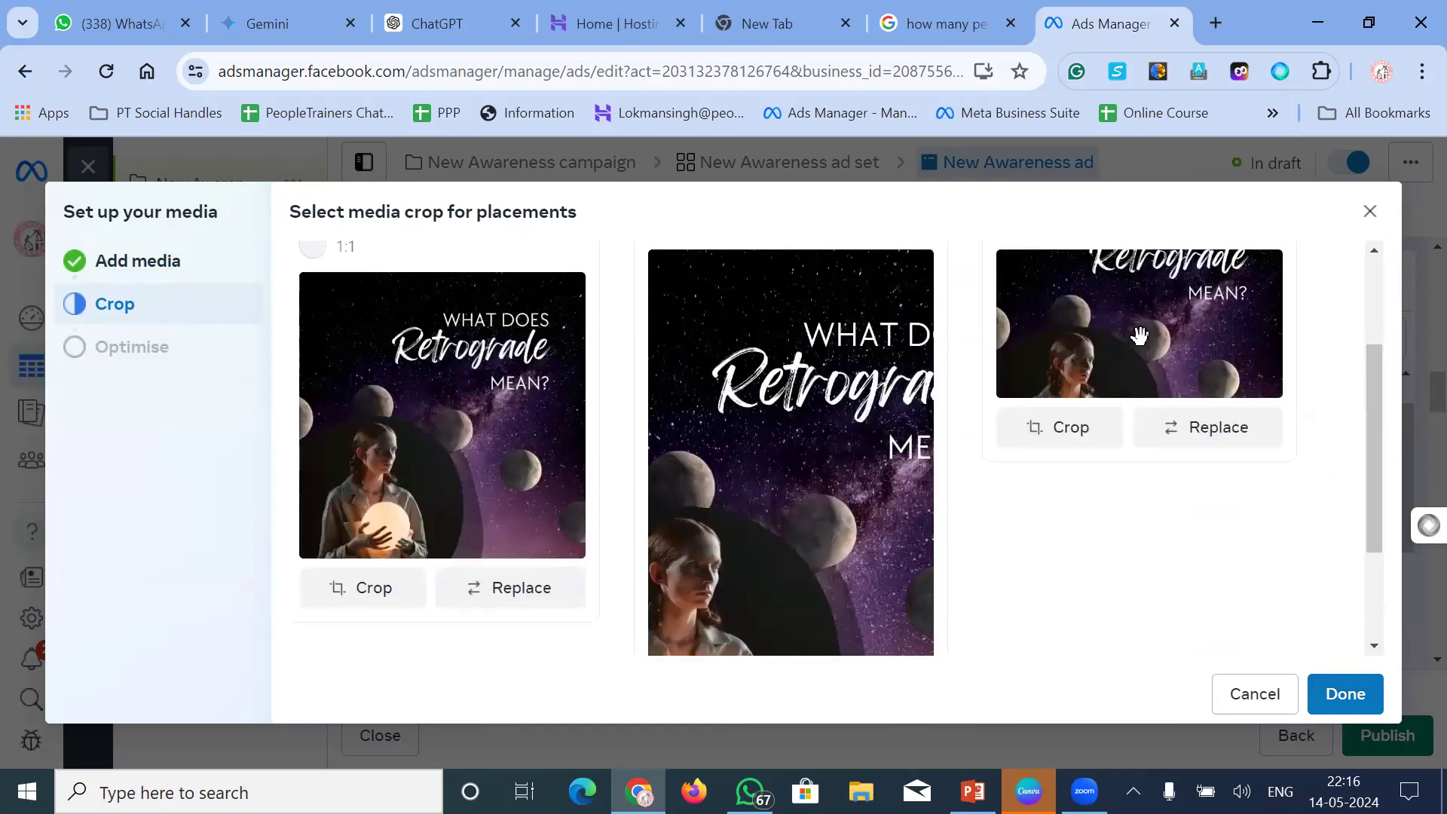
{"action": "scroll", "coordinate": [1375, 362], "scroll_direction": "up", "scroll_amount": 3}
{"action": "scroll", "coordinate": [1376, 404], "scroll_direction": "down", "scroll_amount": 3}
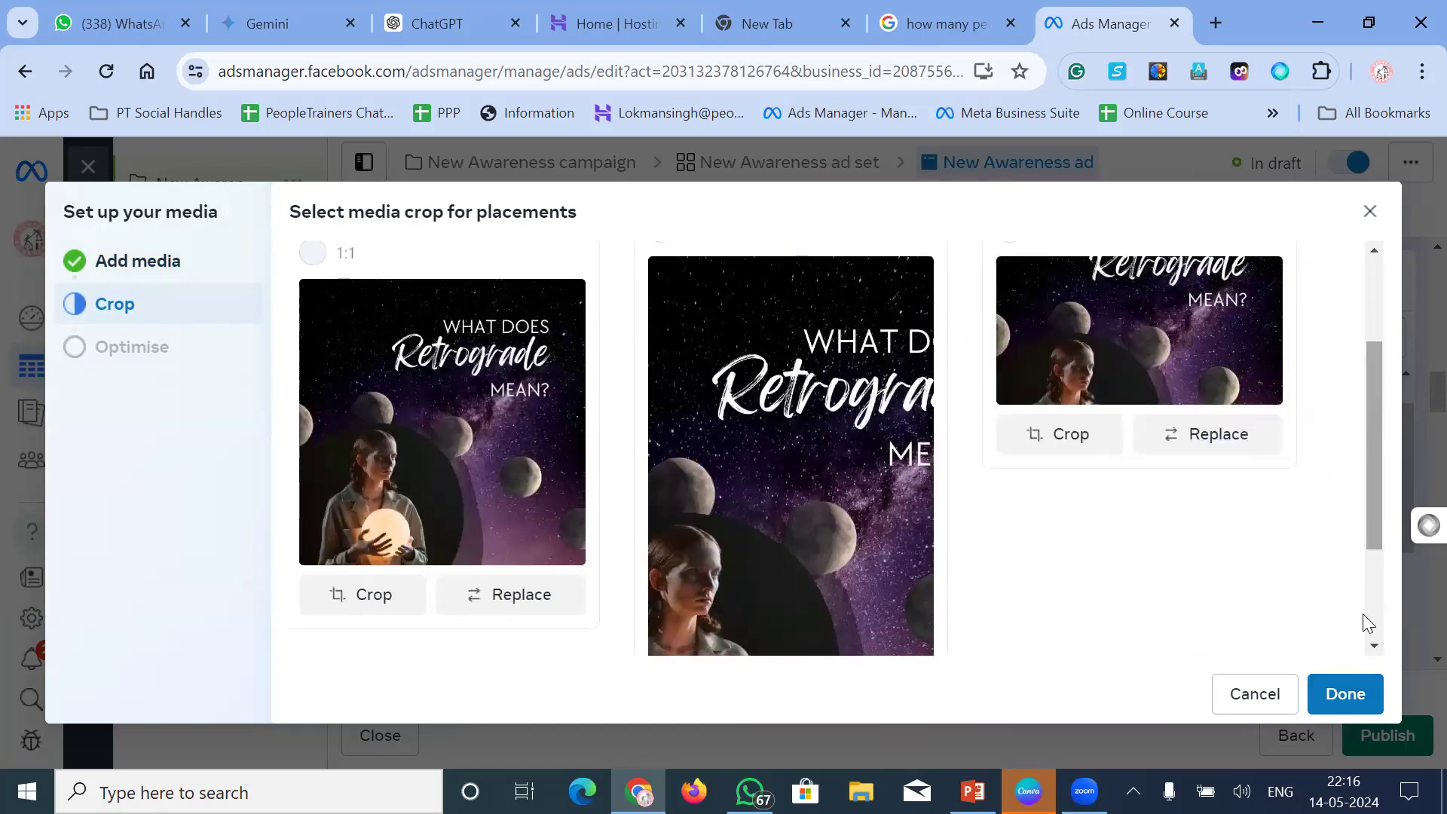
{"action": "left_click", "coordinate": [1368, 698]}
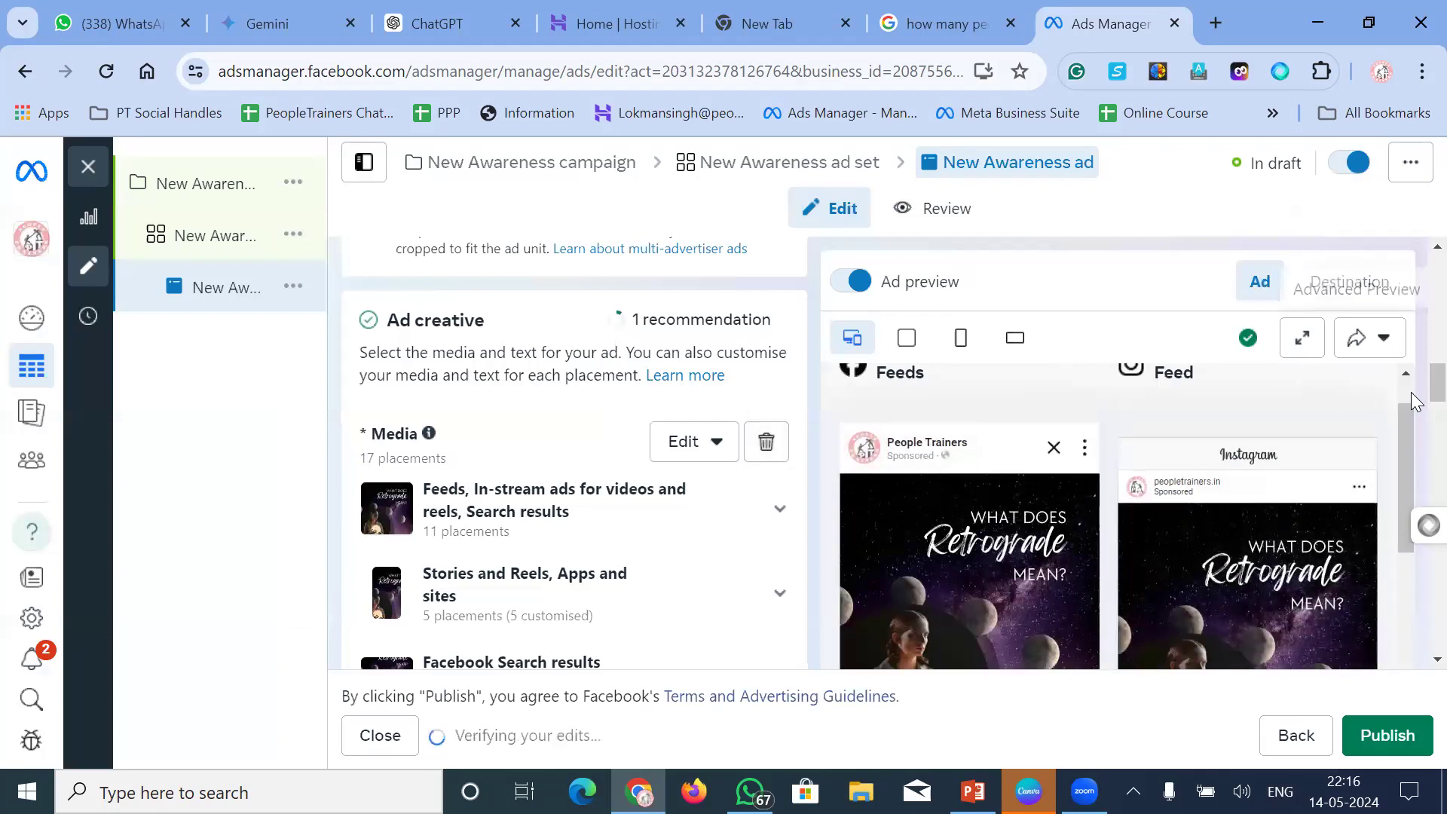
Place the cursor in the ad's Primary text field and bring up the ChatGPT ad-copy conversation.
{"action": "mouse_move", "coordinate": [1414, 400]}
{"action": "left_mouse_down"}
{"action": "mouse_move", "coordinate": [1414, 452]}
{"action": "mouse_move", "coordinate": [1411, 422]}
{"action": "left_mouse_up"}
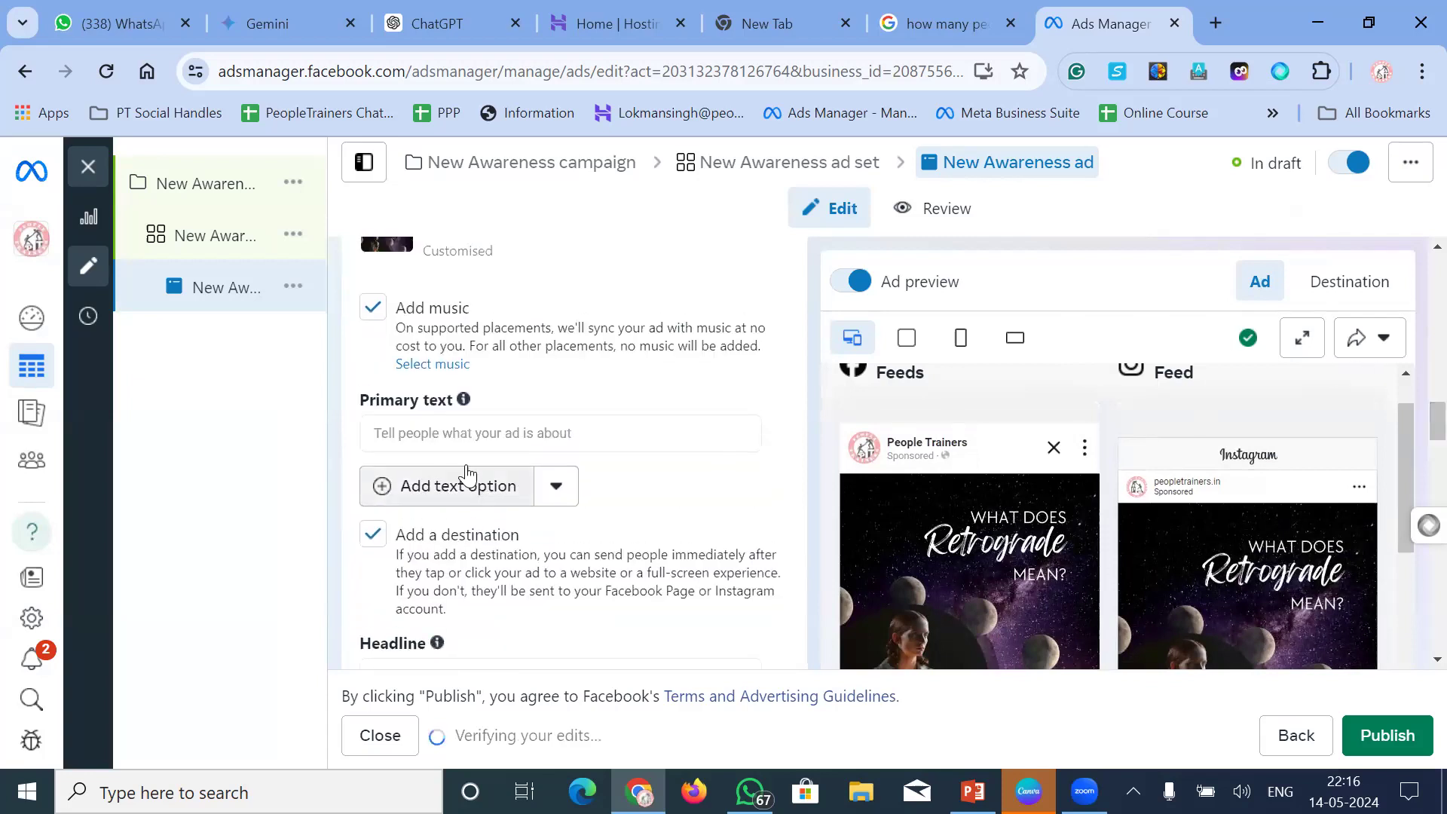
{"action": "left_click", "coordinate": [439, 434]}
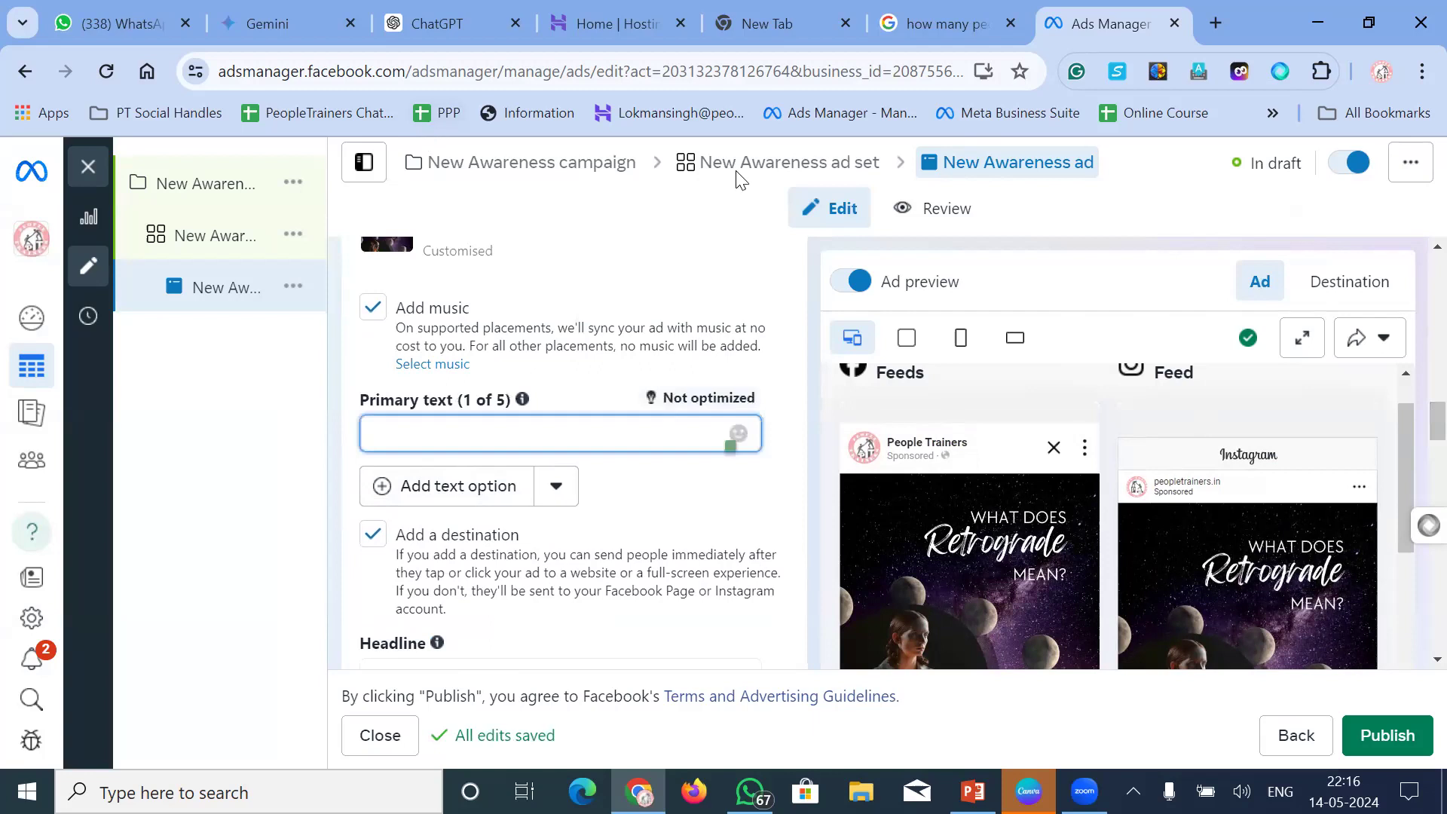
{"action": "left_click", "coordinate": [443, 26]}
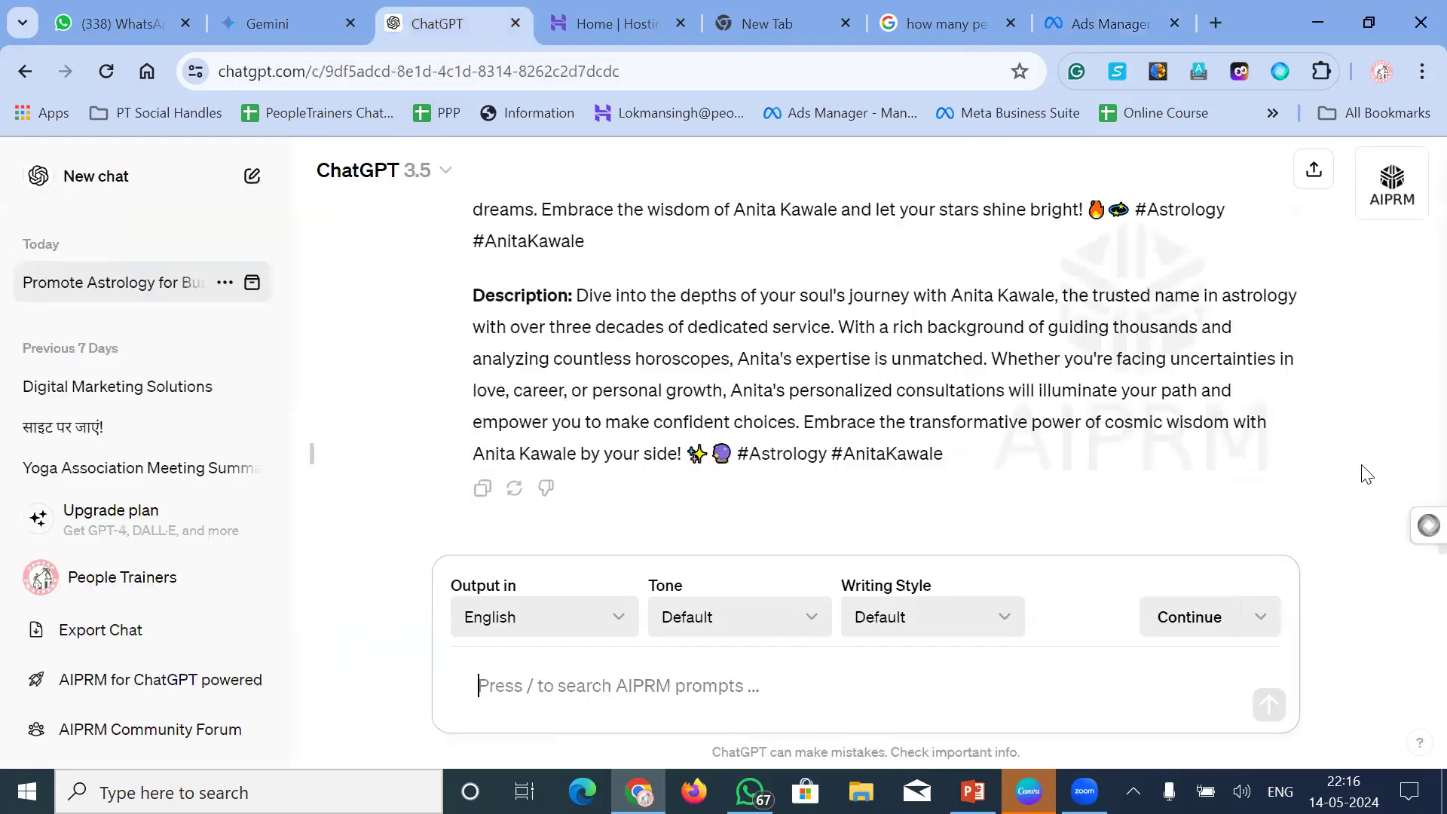
Copy ChatGPT's Facebook primary text paragraph and paste it into the ad's Primary text field.
{"action": "scroll", "coordinate": [1416, 562], "scroll_direction": "up", "scroll_amount": 7}
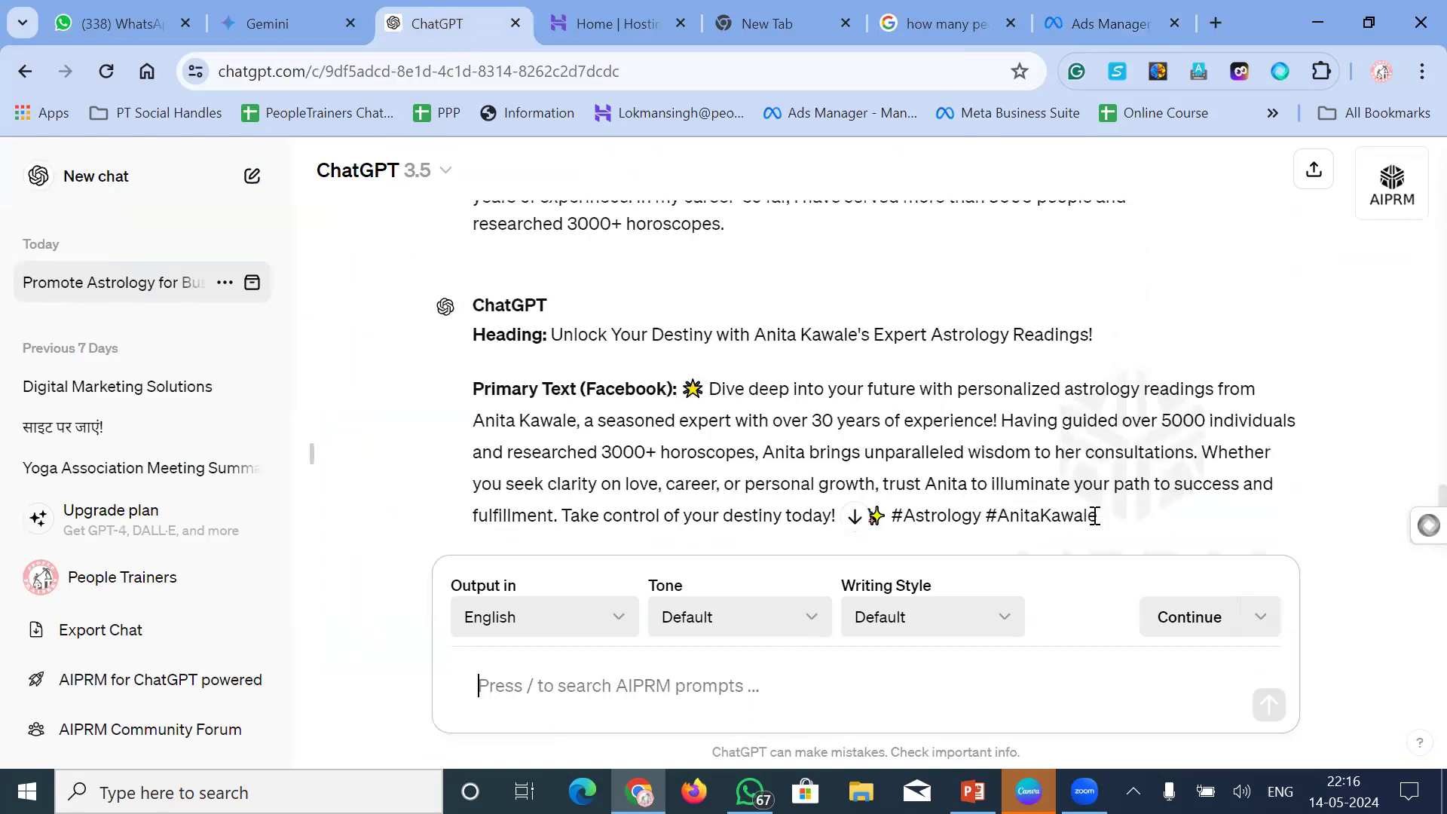
{"action": "left_click_drag", "start_coordinate": [1097, 515], "coordinate": [687, 394]}
{"action": "right_click", "coordinate": [687, 395]}
{"action": "left_click", "coordinate": [737, 415]}
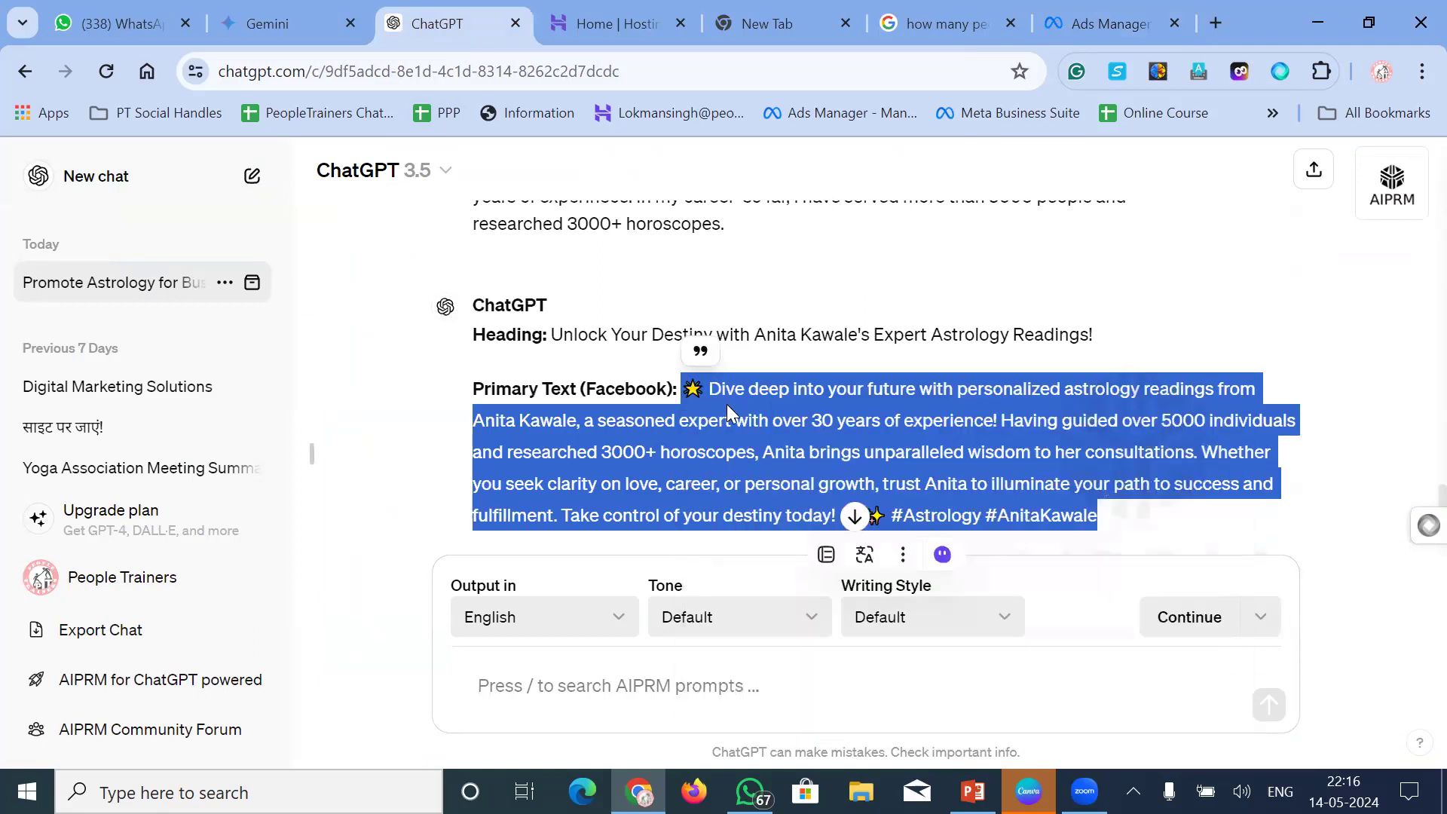
{"action": "left_click", "coordinate": [1070, 23]}
{"action": "left_click", "coordinate": [498, 393]}
{"action": "left_click", "coordinate": [506, 428]}
{"action": "key", "text": "ctrl+v"}
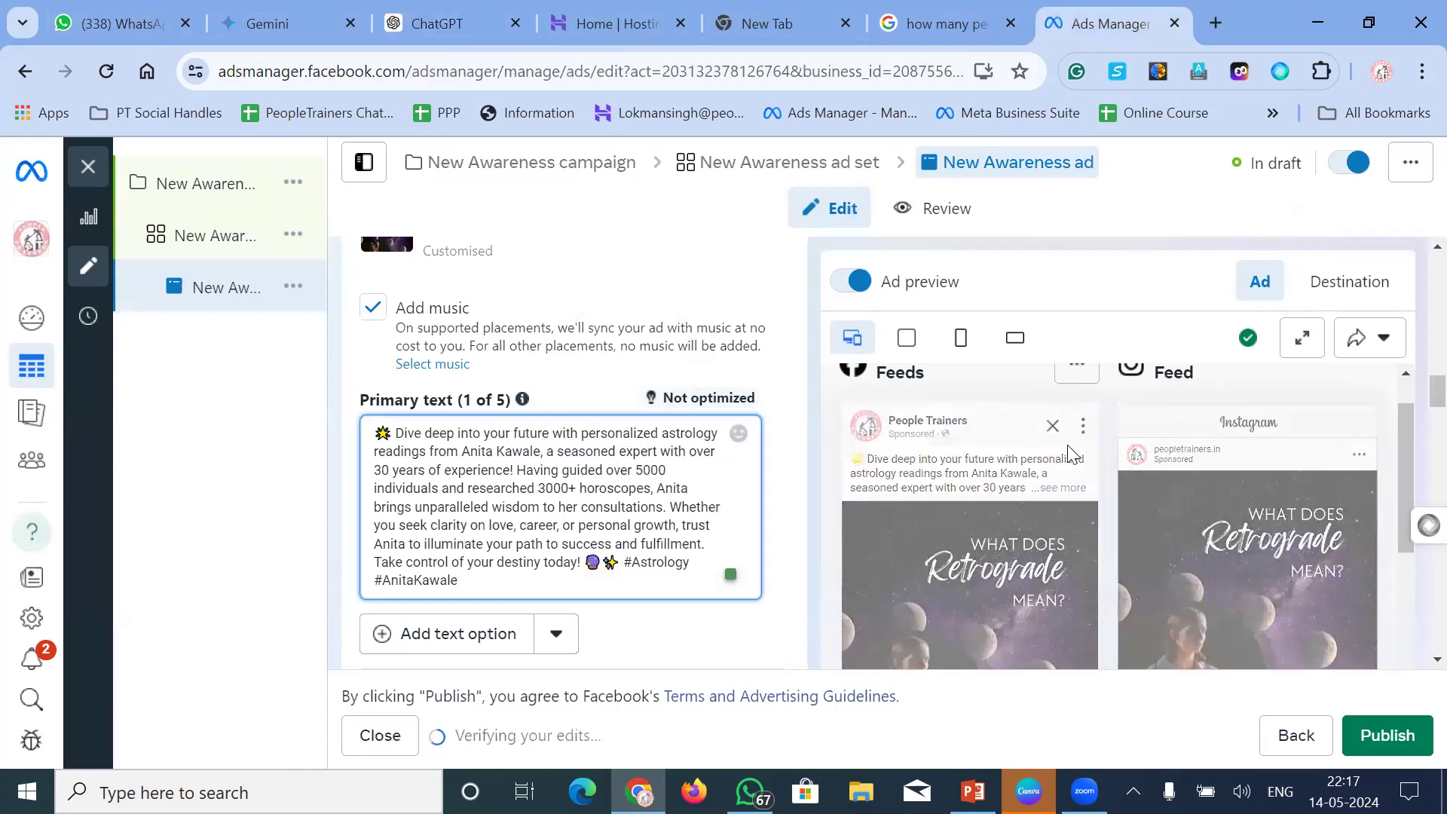
Finish the primary text and add an empty second primary text option.
{"action": "left_click", "coordinate": [1410, 386]}
{"action": "scroll", "coordinate": [1410, 389], "scroll_direction": "down", "scroll_amount": 1}
{"action": "left_click_drag", "start_coordinate": [1403, 434], "coordinate": [1406, 489]}
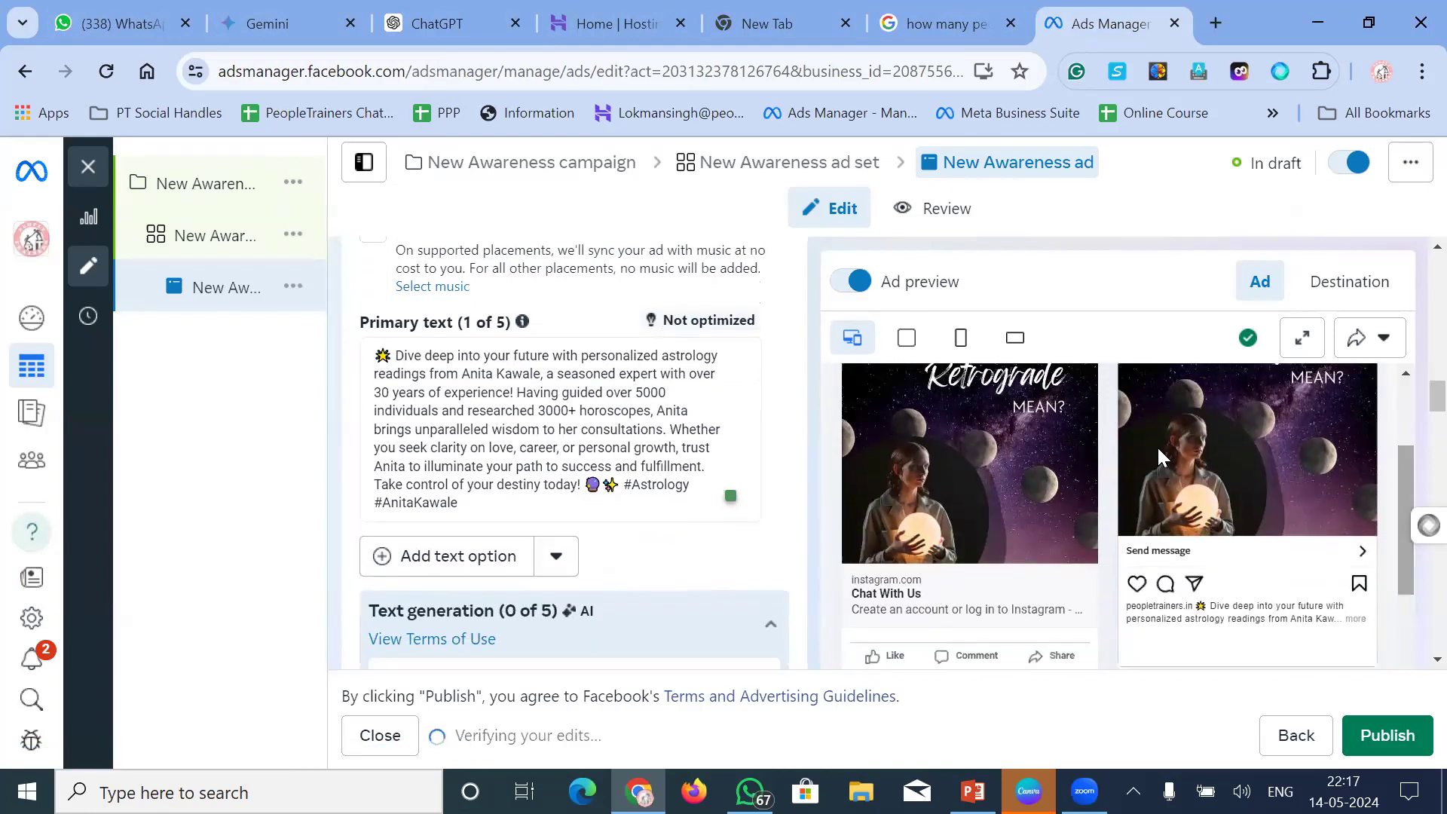
{"action": "left_click", "coordinate": [468, 572]}
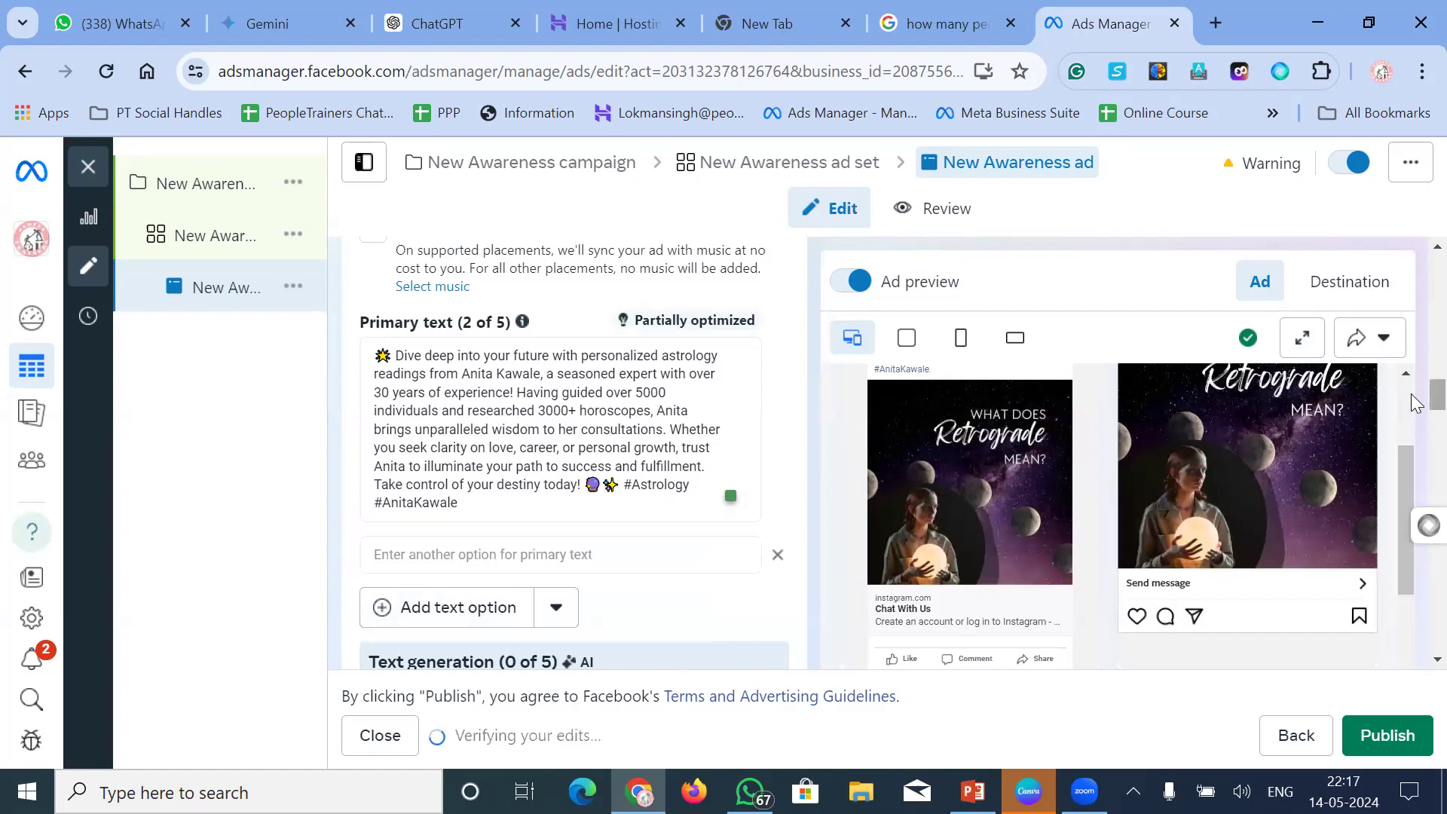
Replace the 'Chat With Us' headline with 'Contact us'.
{"action": "scroll", "coordinate": [1413, 412], "scroll_direction": "down", "scroll_amount": 6}
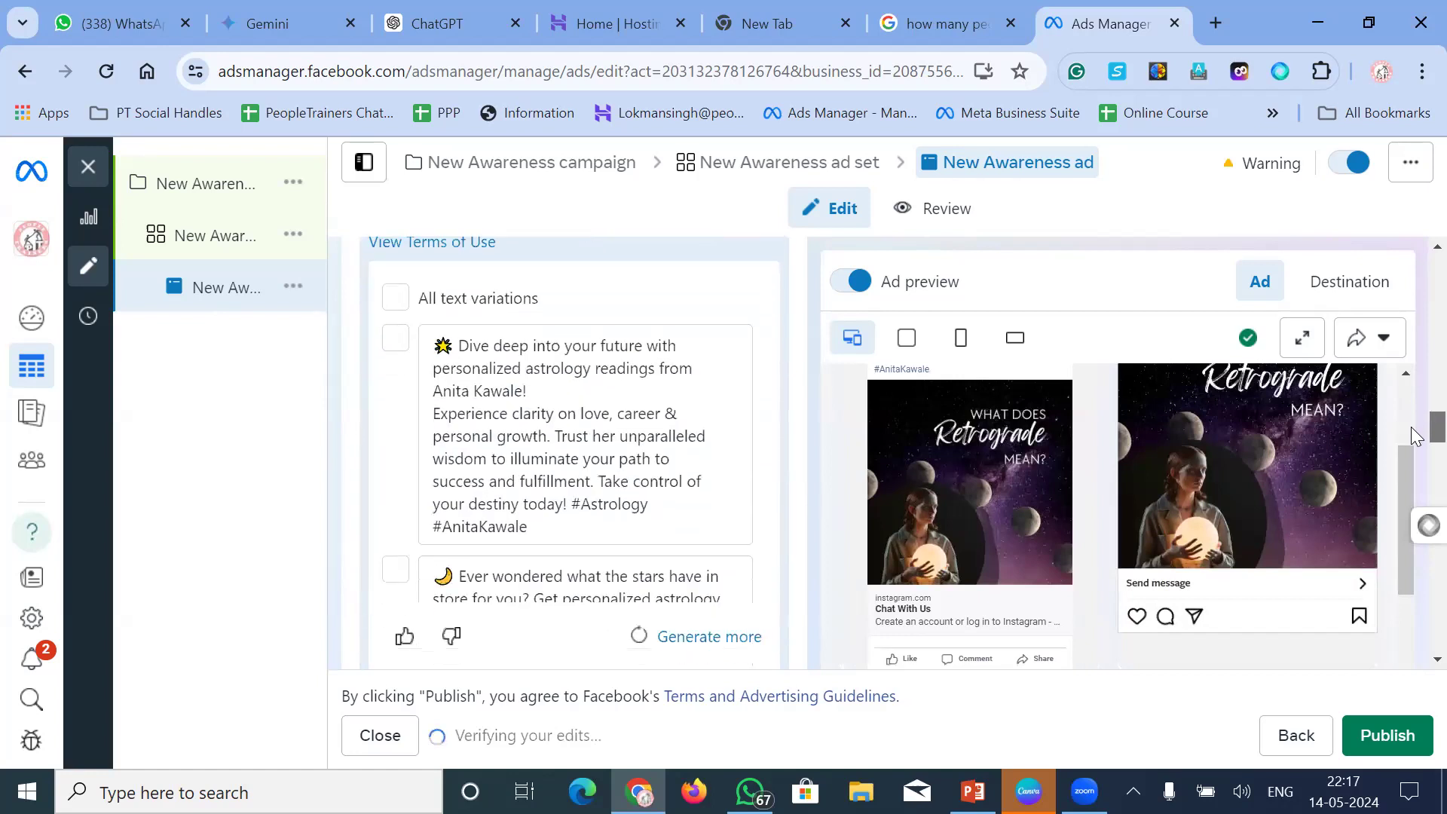
{"action": "scroll", "coordinate": [1414, 437], "scroll_direction": "down", "scroll_amount": 4}
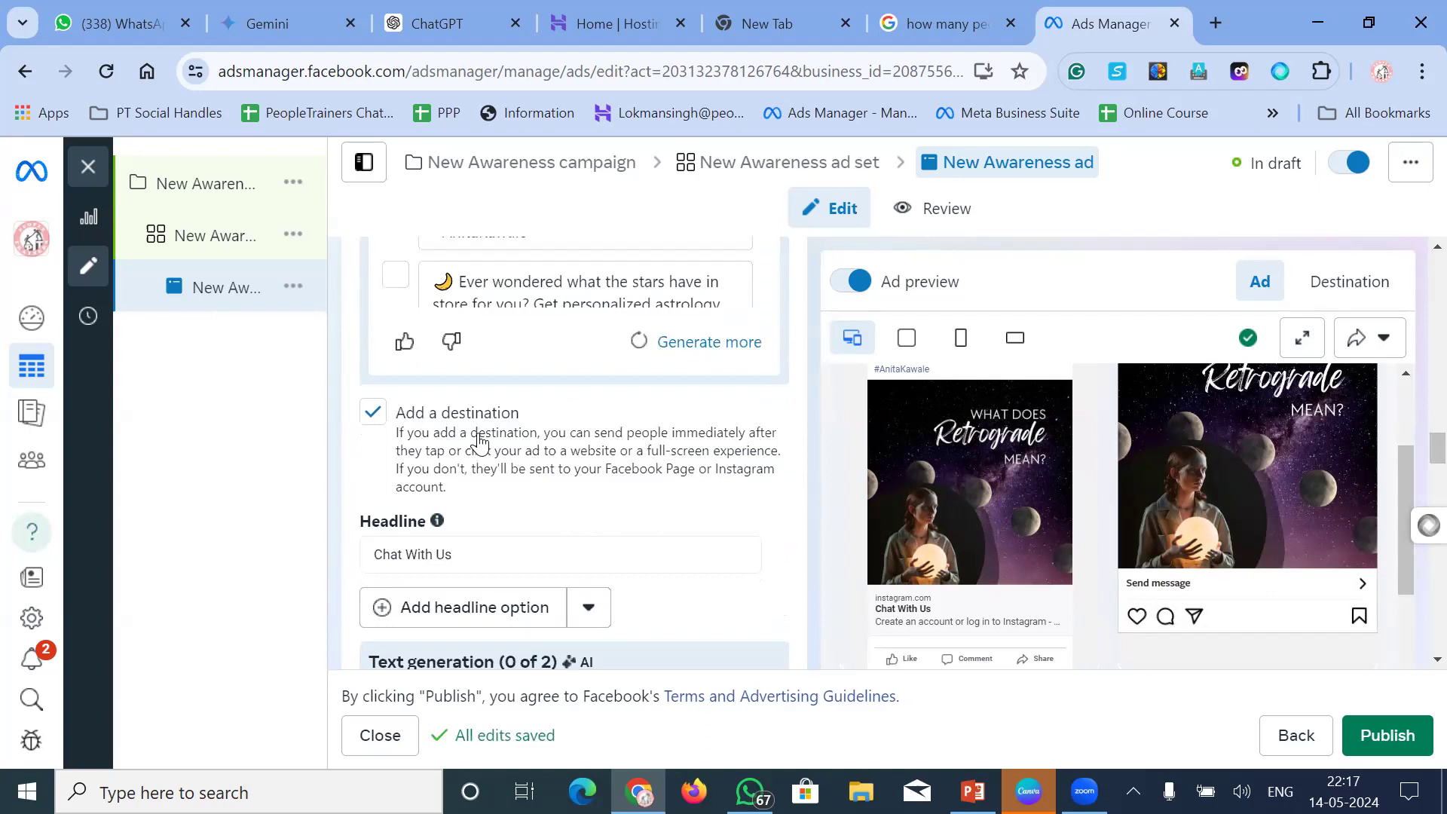
{"action": "left_click", "coordinate": [454, 555]}
{"action": "left_click_drag", "start_coordinate": [454, 555], "coordinate": [378, 556]}
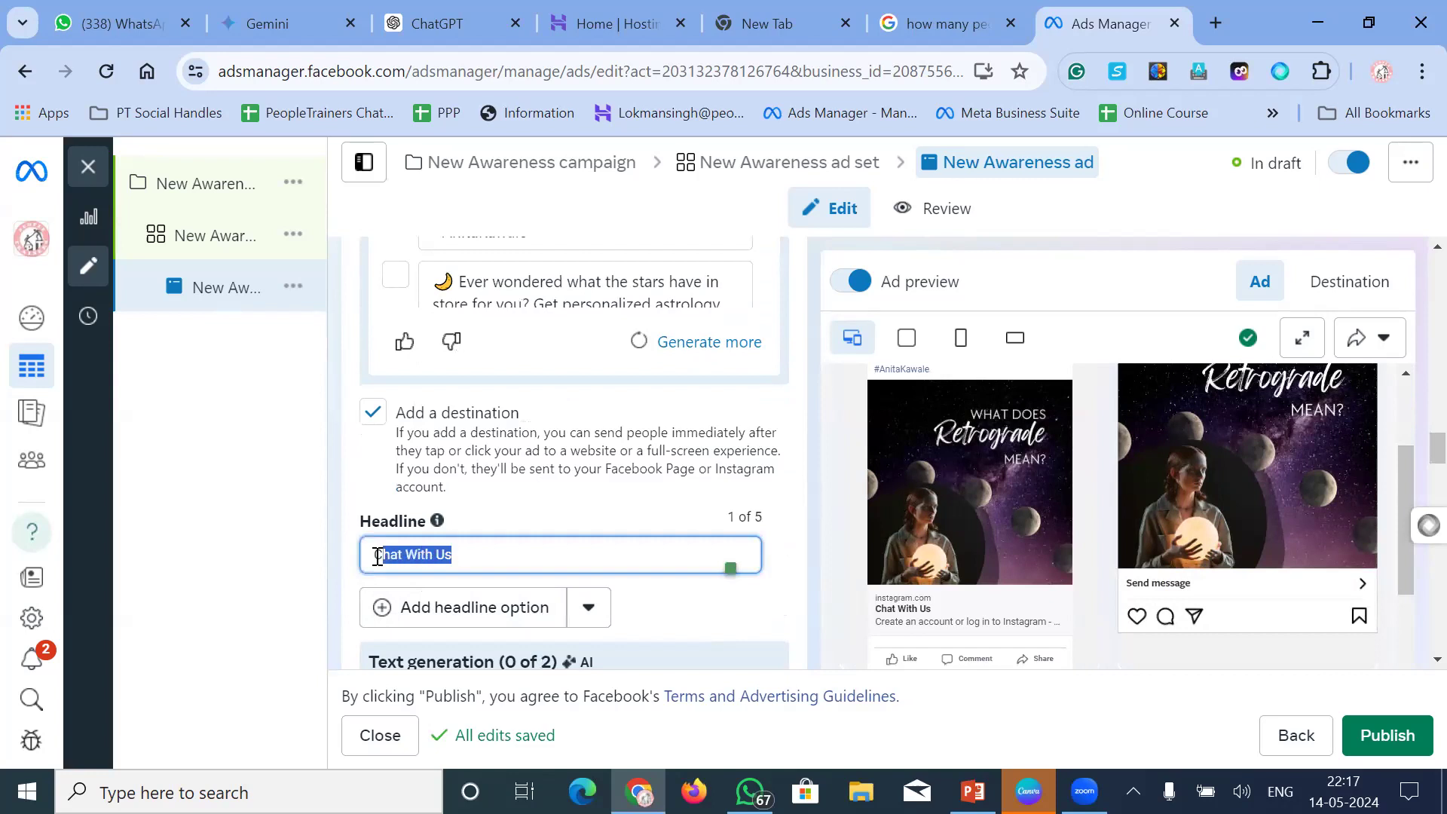
{"action": "type", "text": "Contact us"}
{"action": "left_click", "coordinate": [738, 627]}
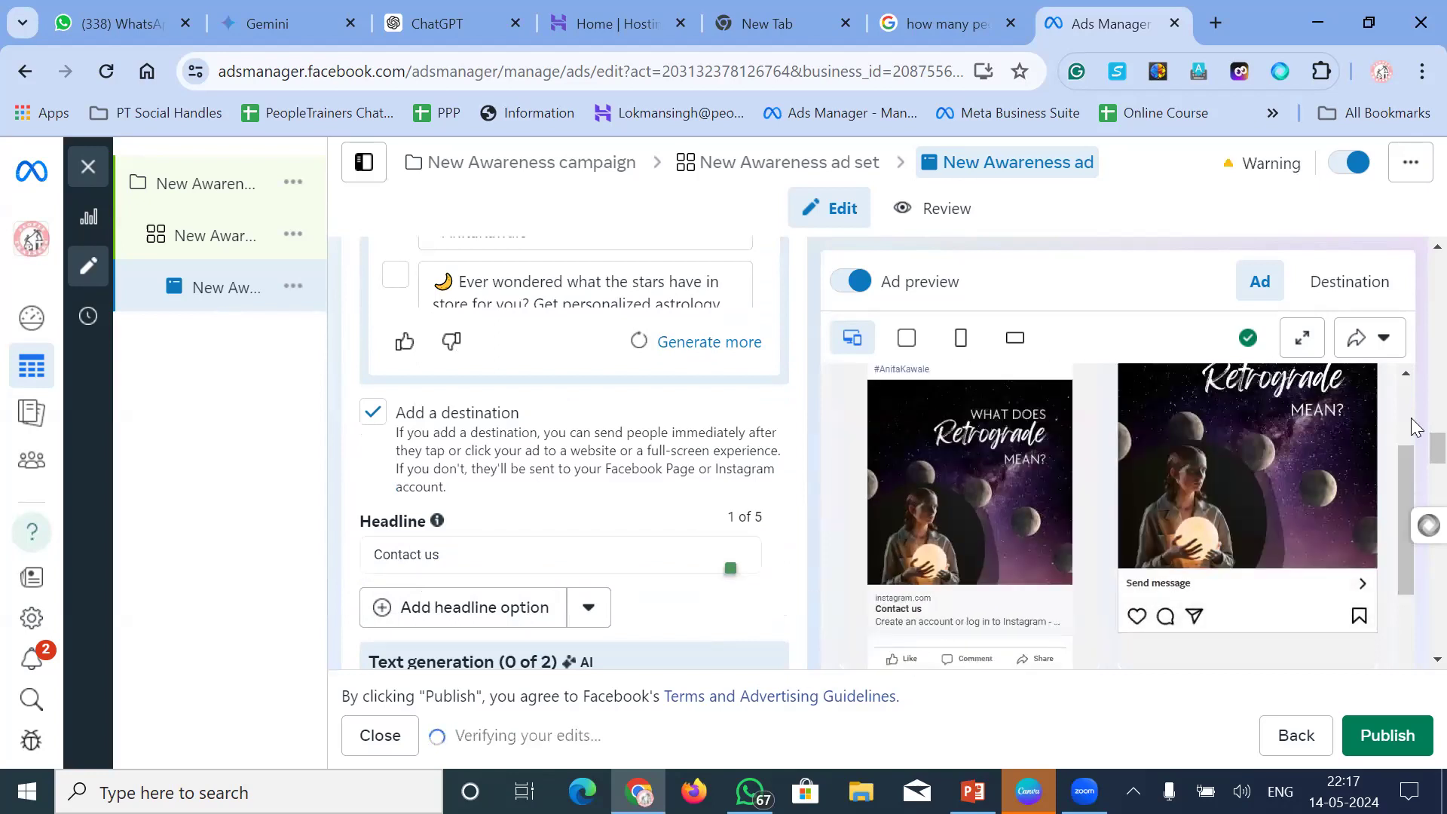
Change the call to action from Send Instagram message to Contact us and review the preview.
{"action": "left_click_drag", "start_coordinate": [1413, 461], "coordinate": [1414, 518]}
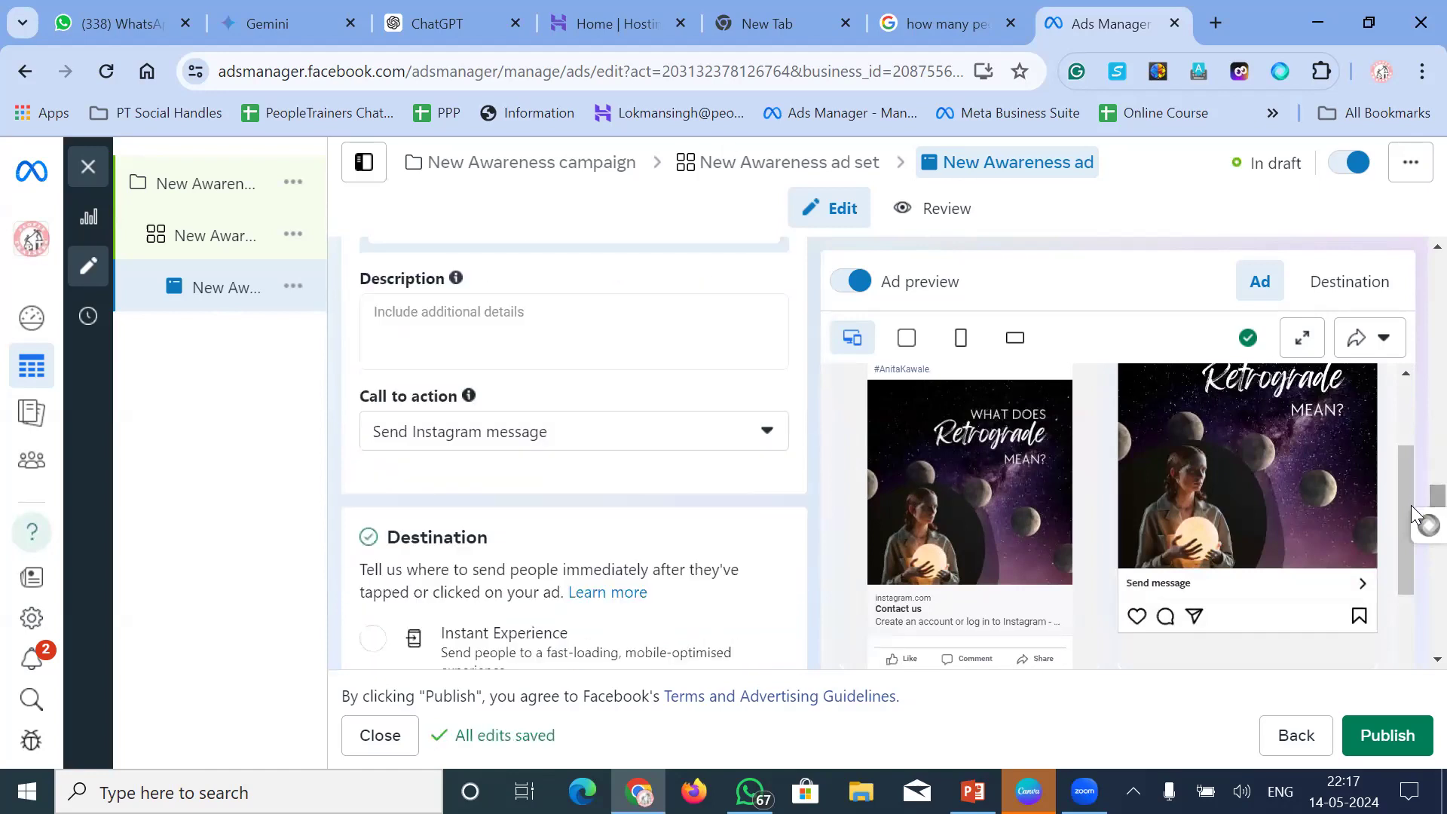
{"action": "left_click", "coordinate": [773, 444]}
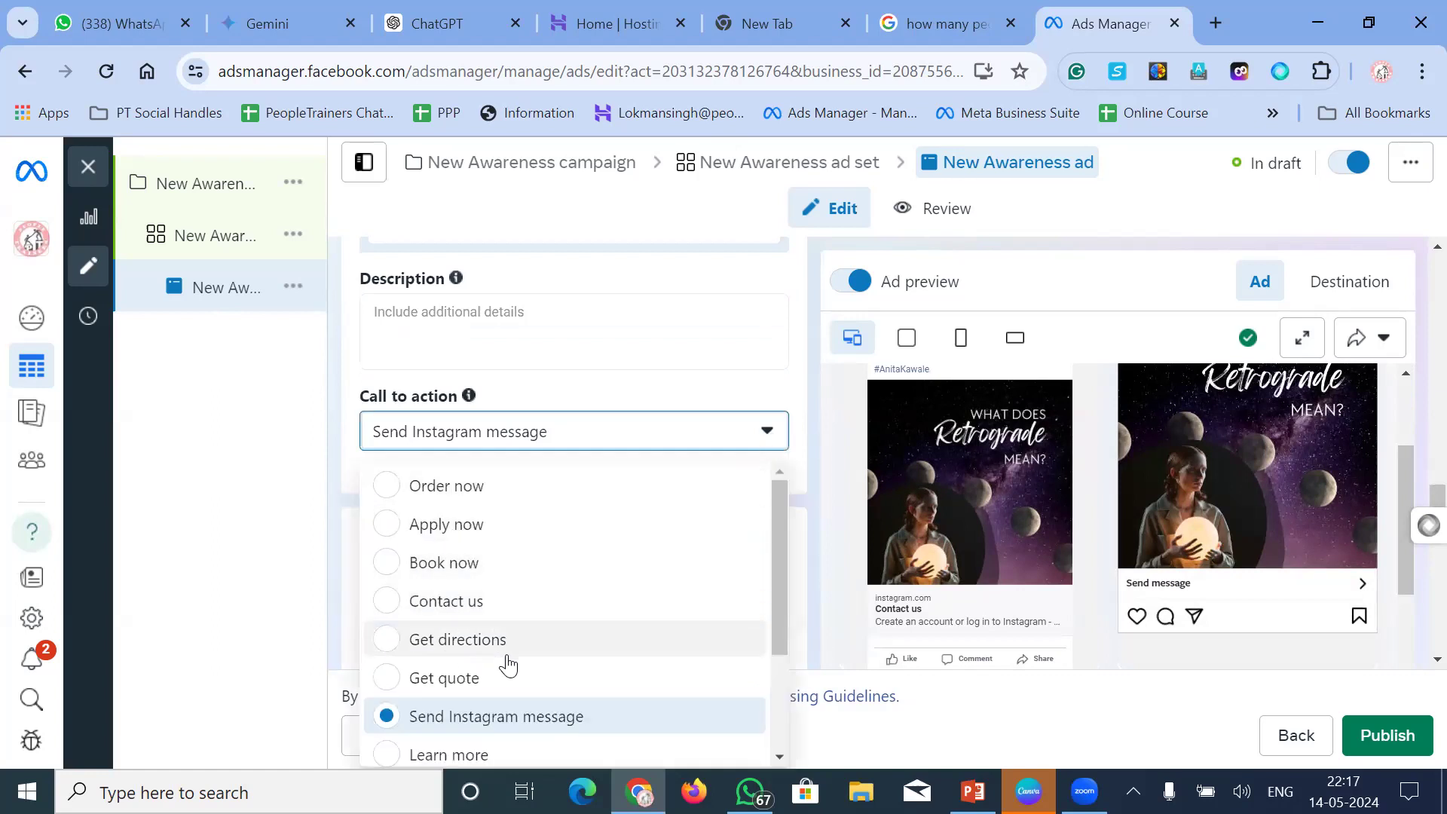
{"action": "left_click", "coordinate": [463, 609]}
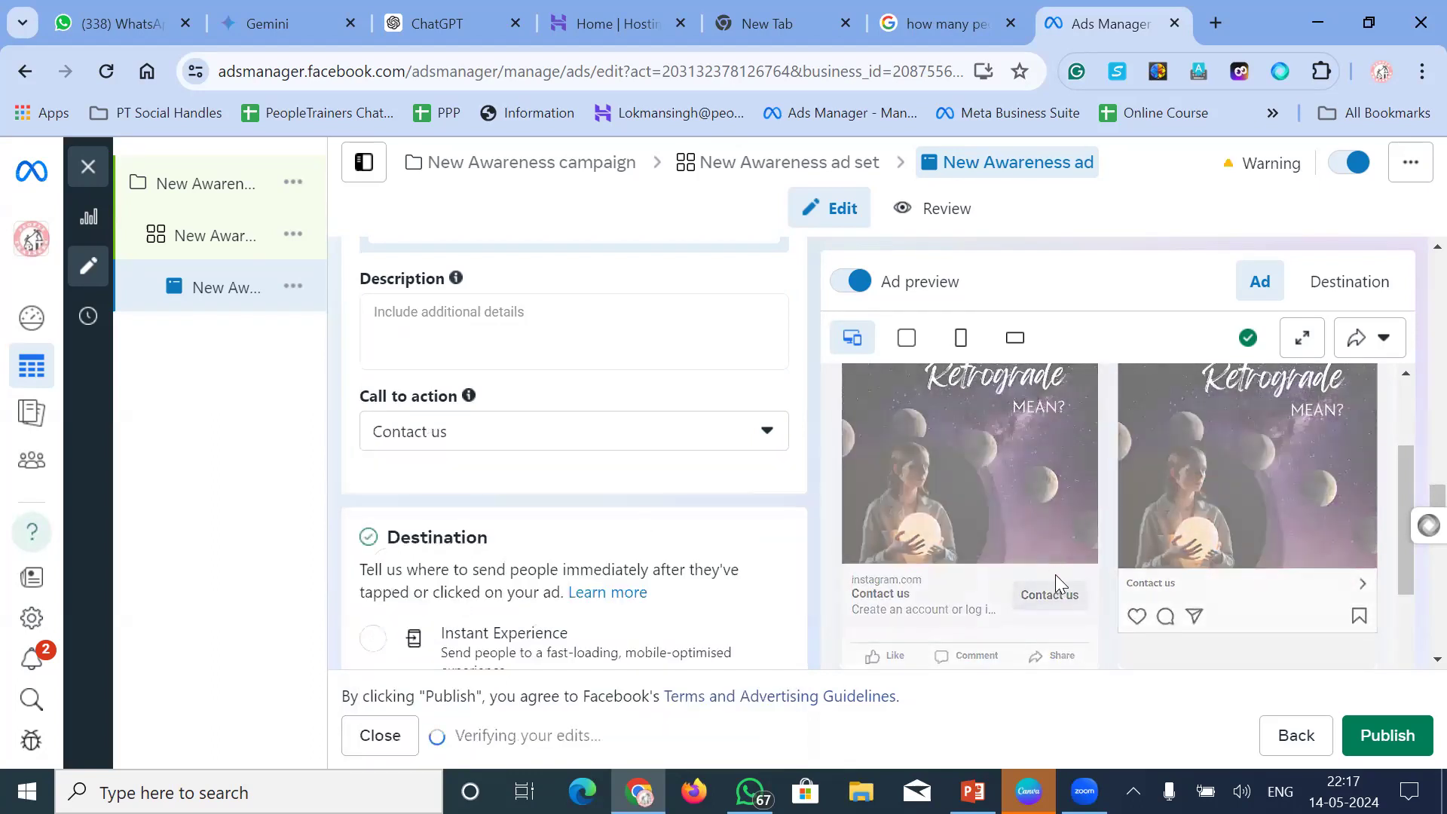
{"action": "left_click_drag", "start_coordinate": [1413, 504], "coordinate": [1415, 584]}
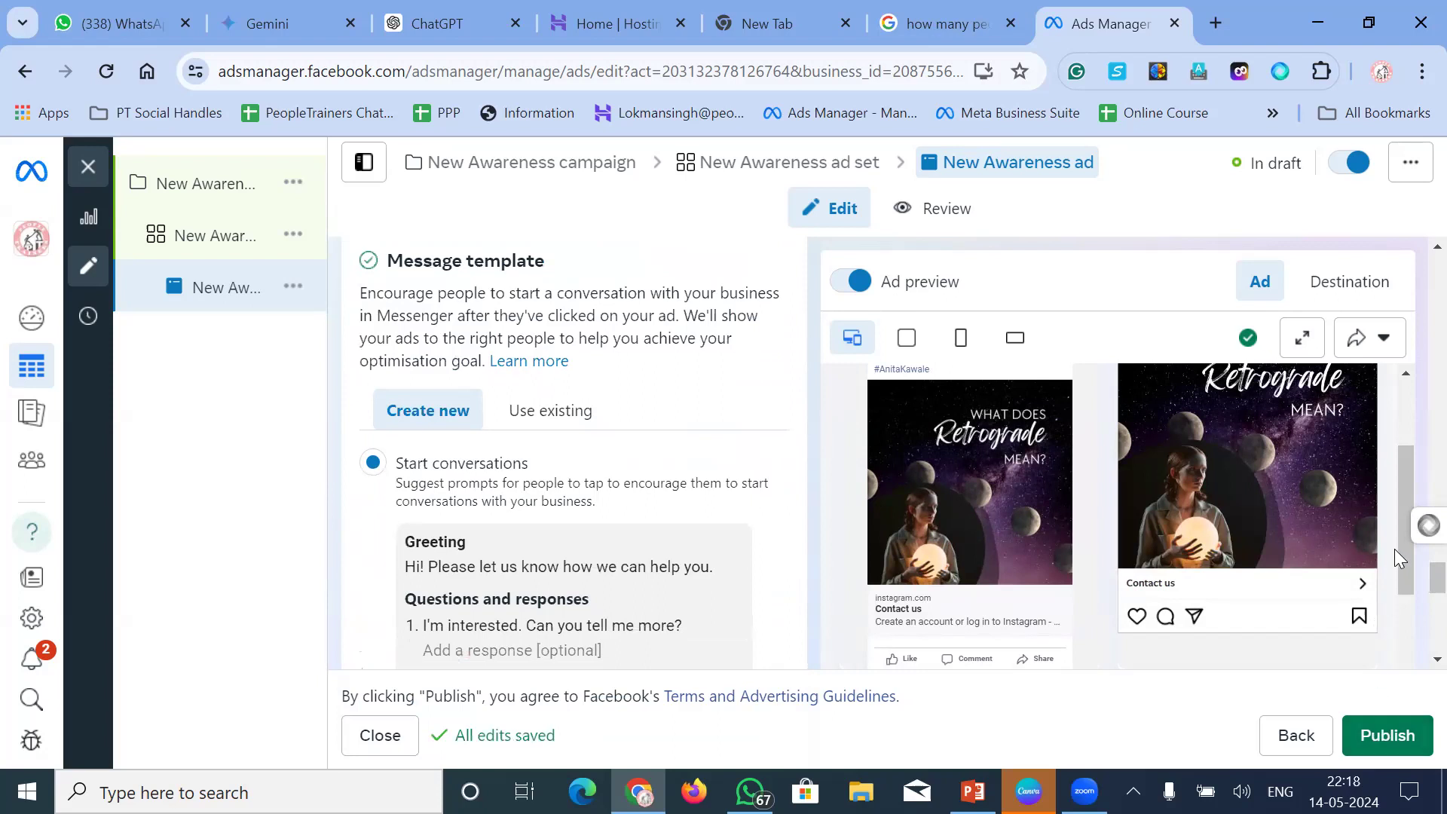
{"action": "left_click_drag", "start_coordinate": [1405, 550], "coordinate": [1399, 367]}
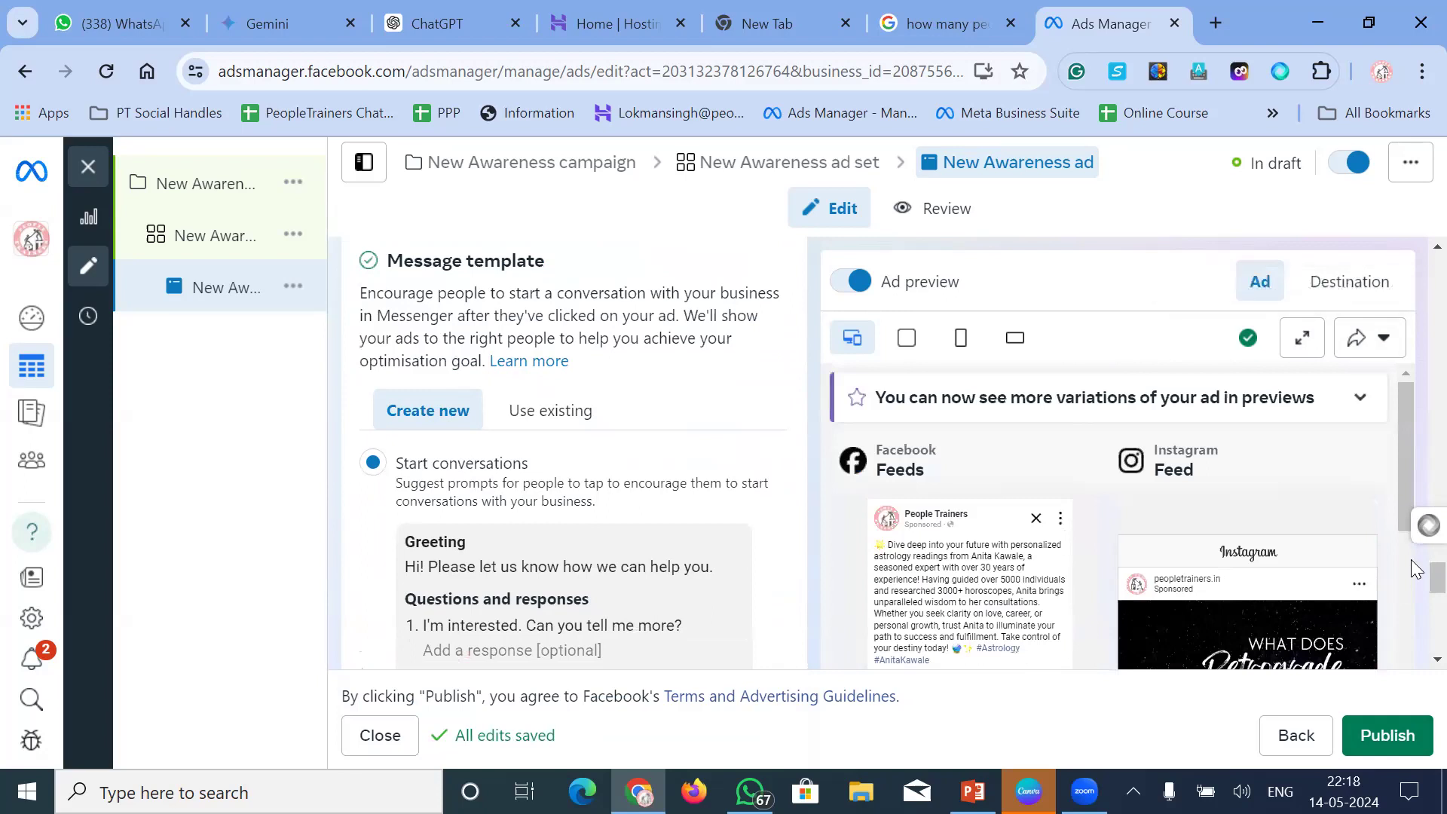
{"action": "left_click_drag", "start_coordinate": [1417, 577], "coordinate": [1413, 234]}
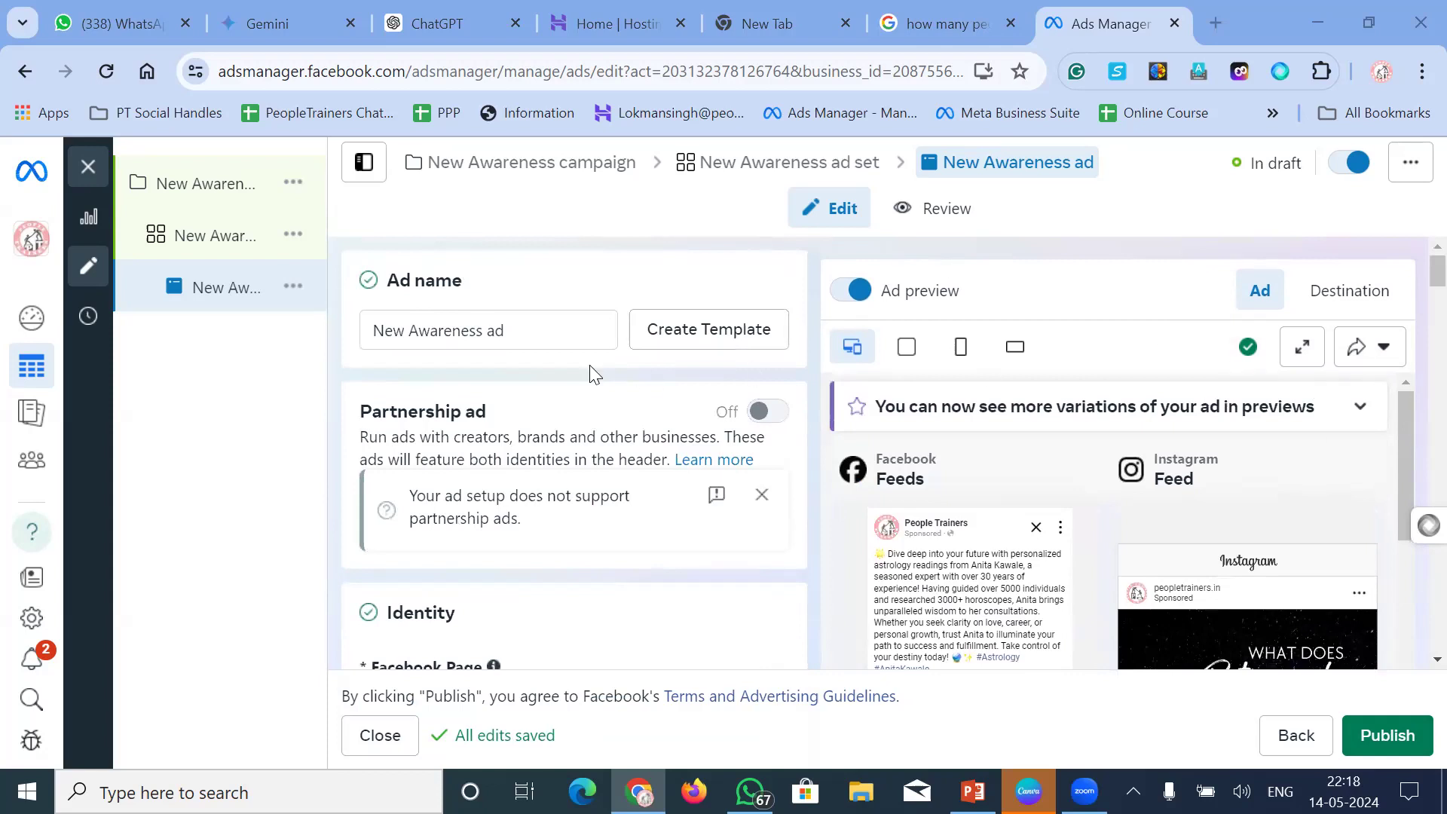
Open the ad set settings and dismiss the recommendations popup.
{"action": "left_click", "coordinate": [468, 166]}
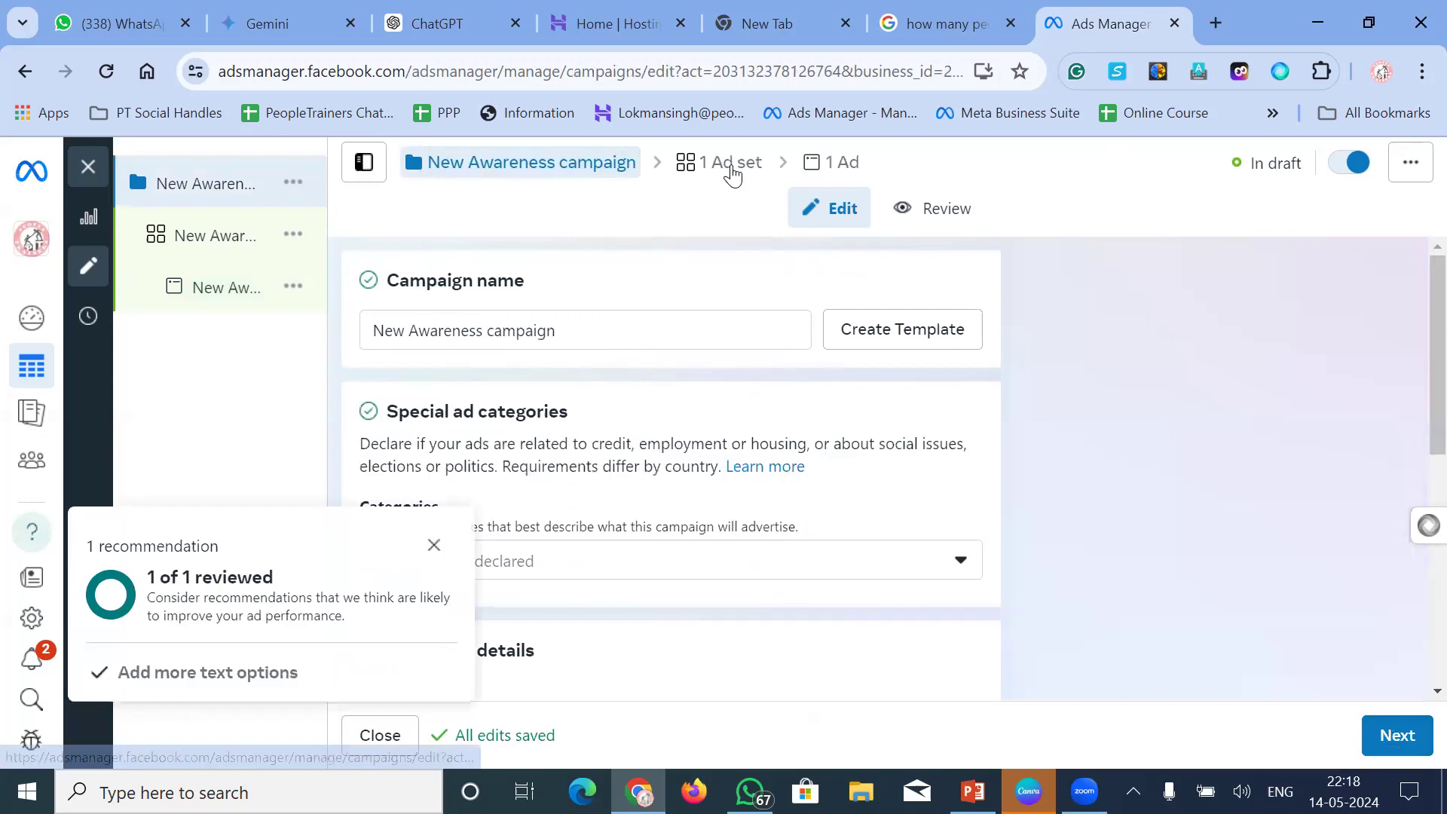
{"action": "left_click", "coordinate": [731, 173]}
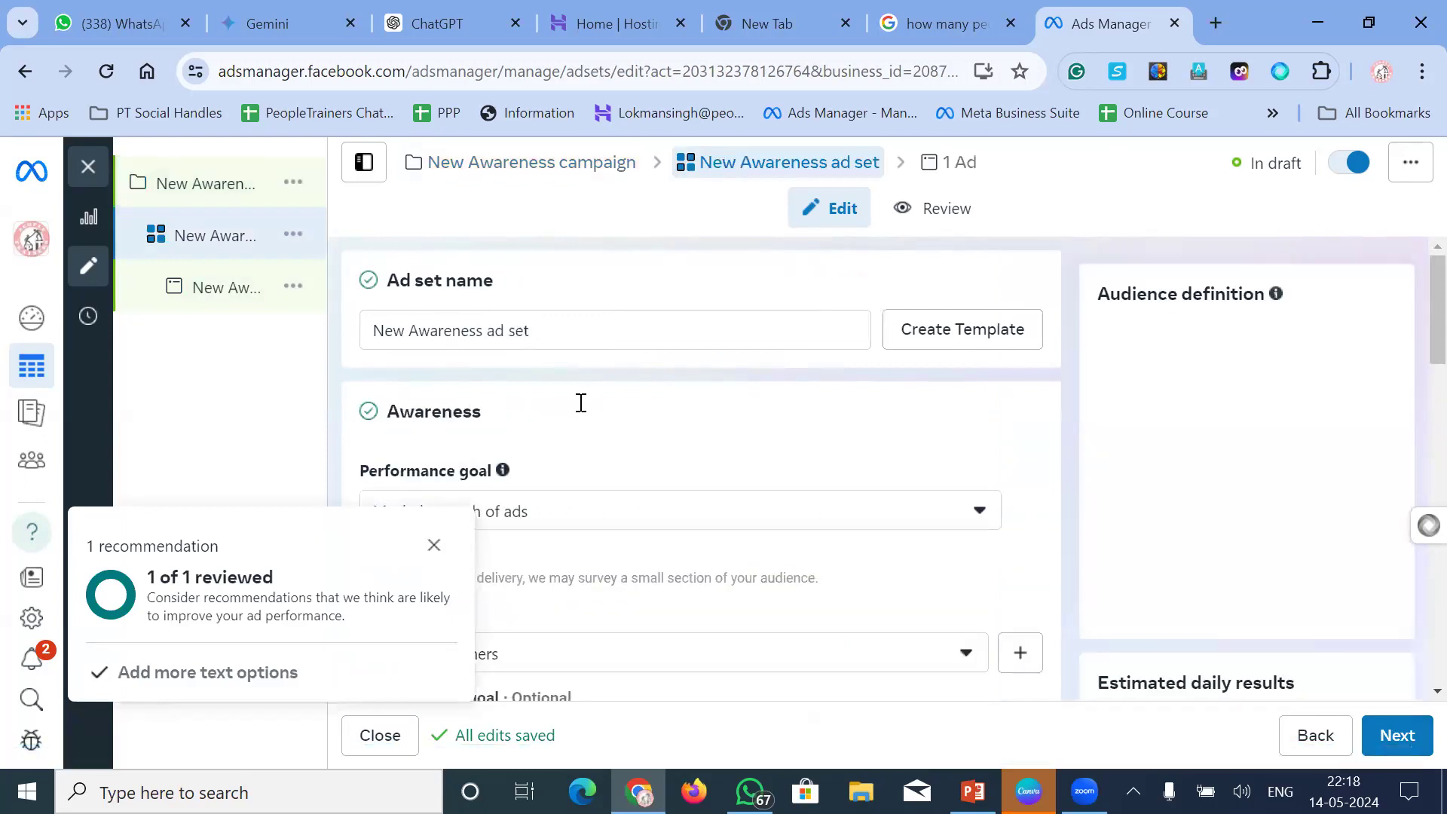
{"action": "left_click", "coordinate": [434, 546]}
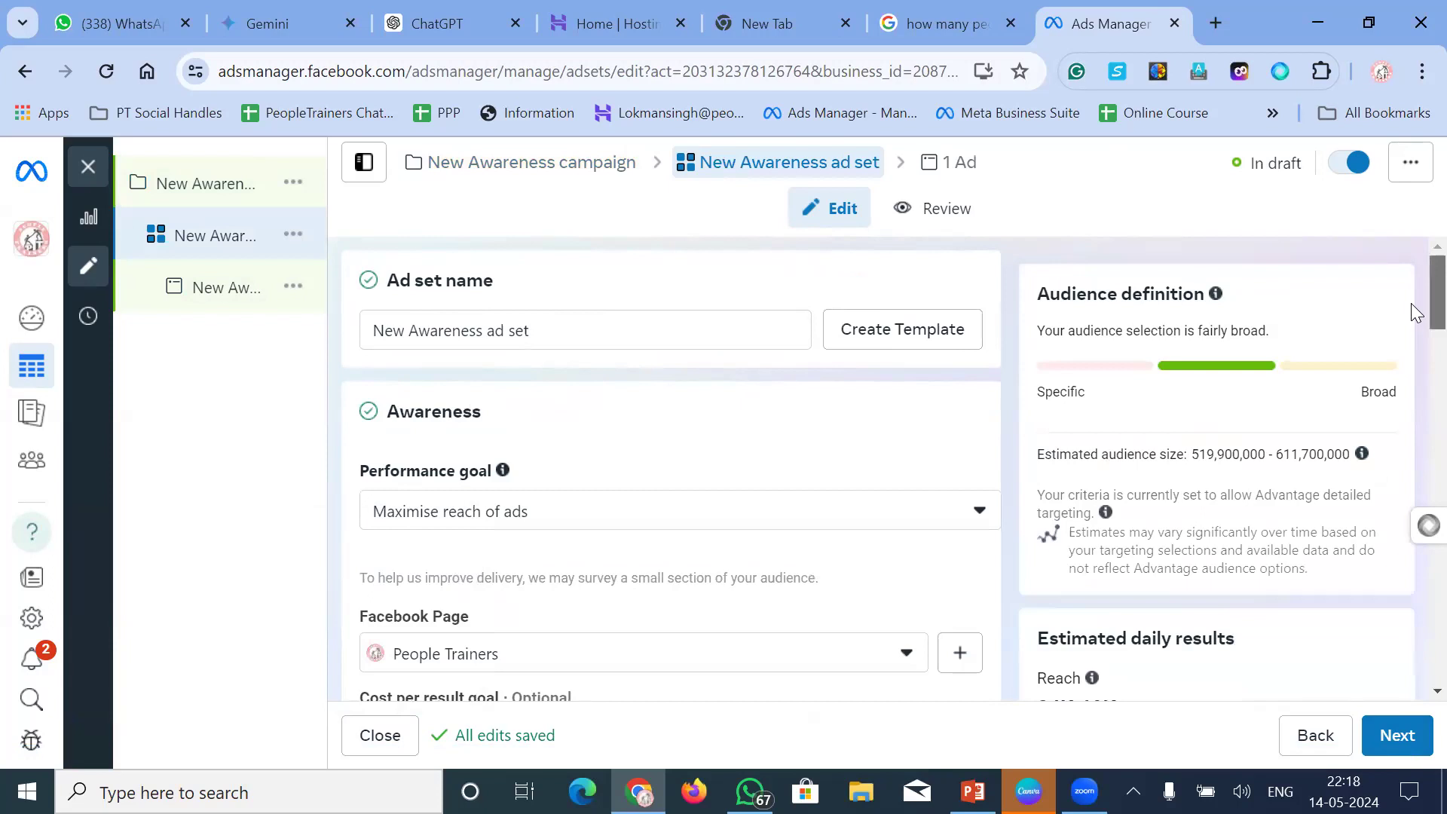
{"action": "scroll", "coordinate": [1413, 316], "scroll_direction": "down", "scroll_amount": 6}
{"action": "scroll", "coordinate": [1412, 407], "scroll_direction": "down", "scroll_amount": 5}
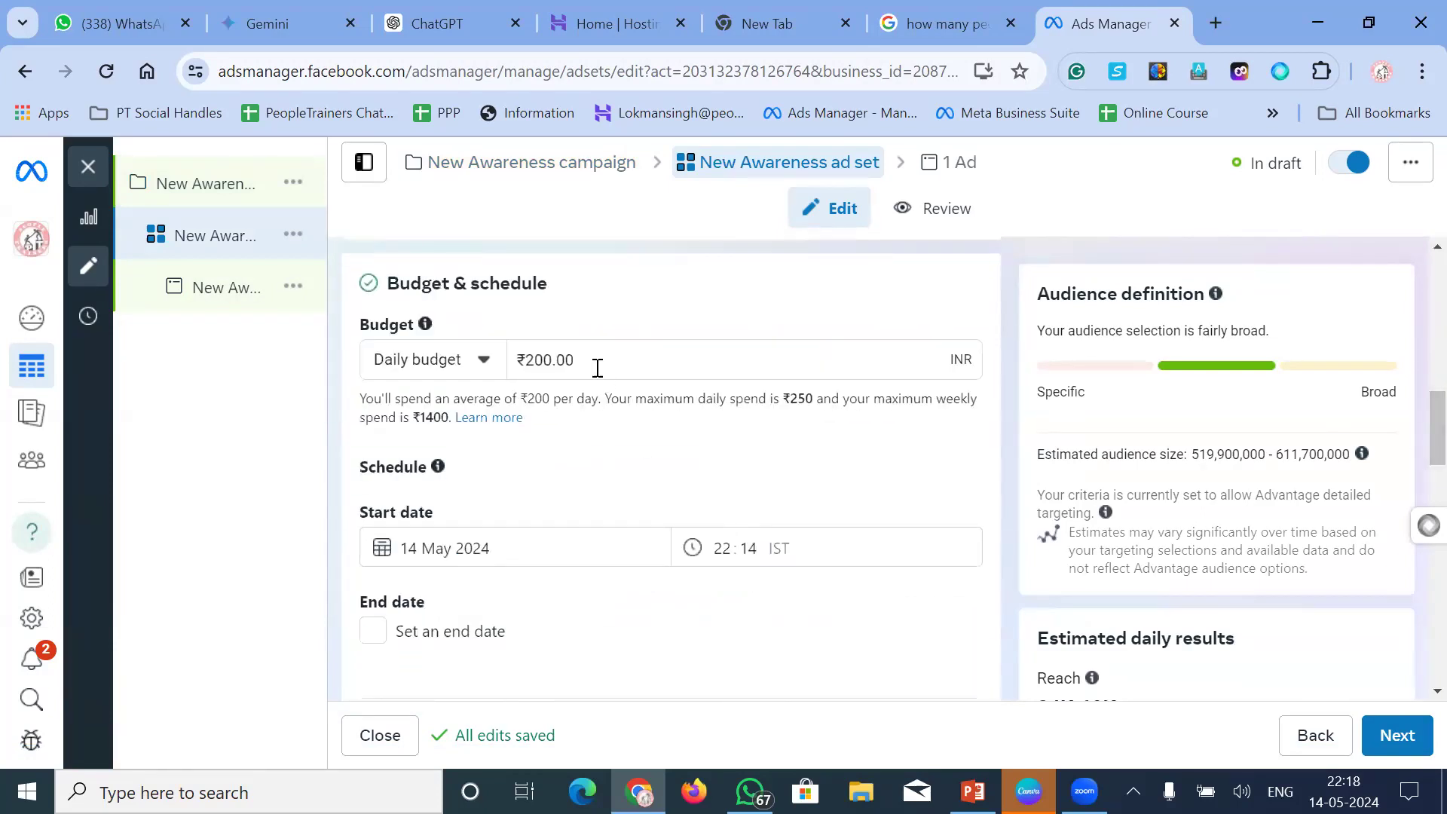
Confirm the ₹200.00 daily budget and move down to the Locations section.
{"action": "left_click_drag", "start_coordinate": [592, 361], "coordinate": [522, 367]}
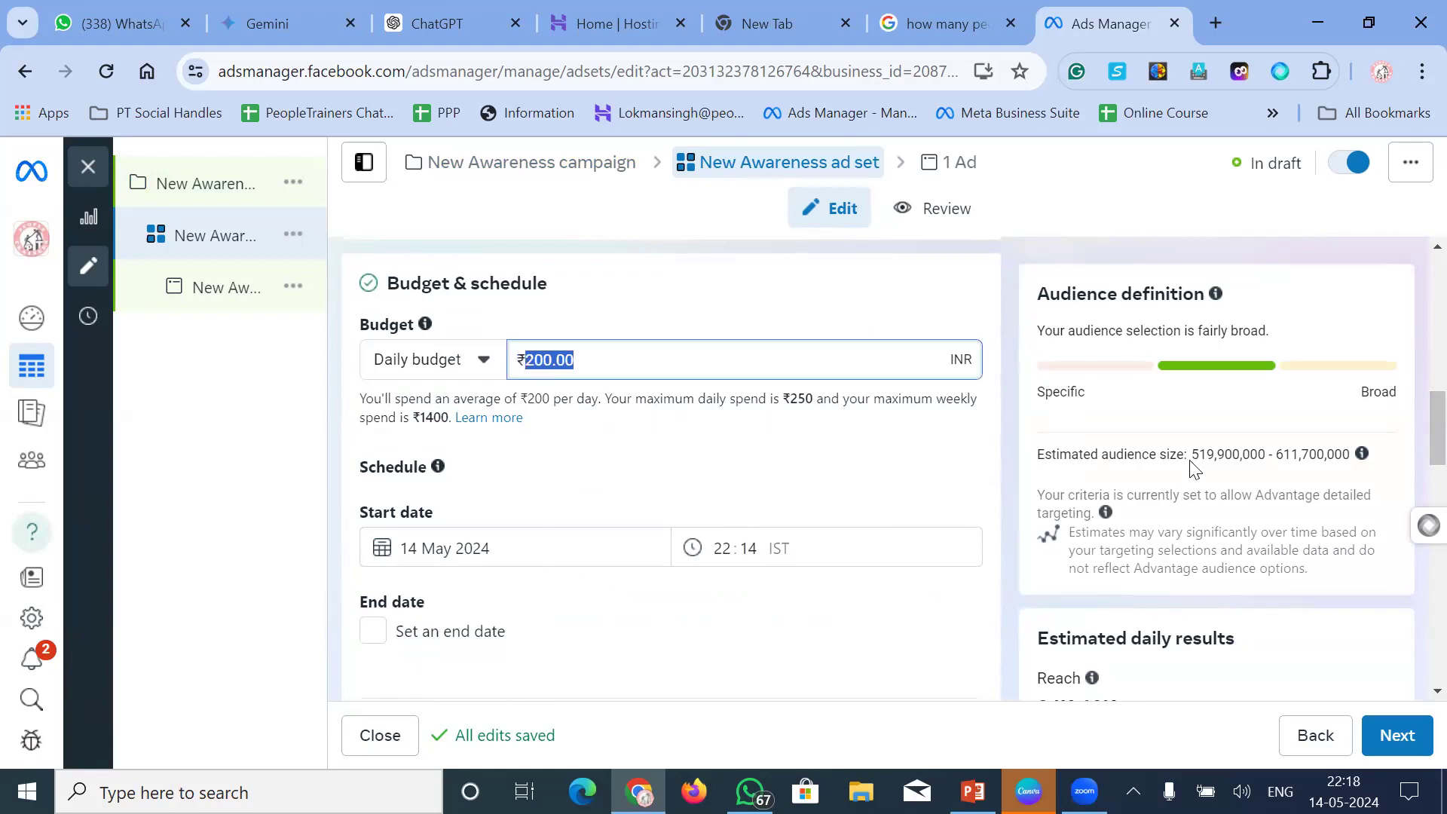
{"action": "left_click", "coordinate": [1414, 456]}
{"action": "scroll", "coordinate": [1414, 458], "scroll_direction": "down", "scroll_amount": 5}
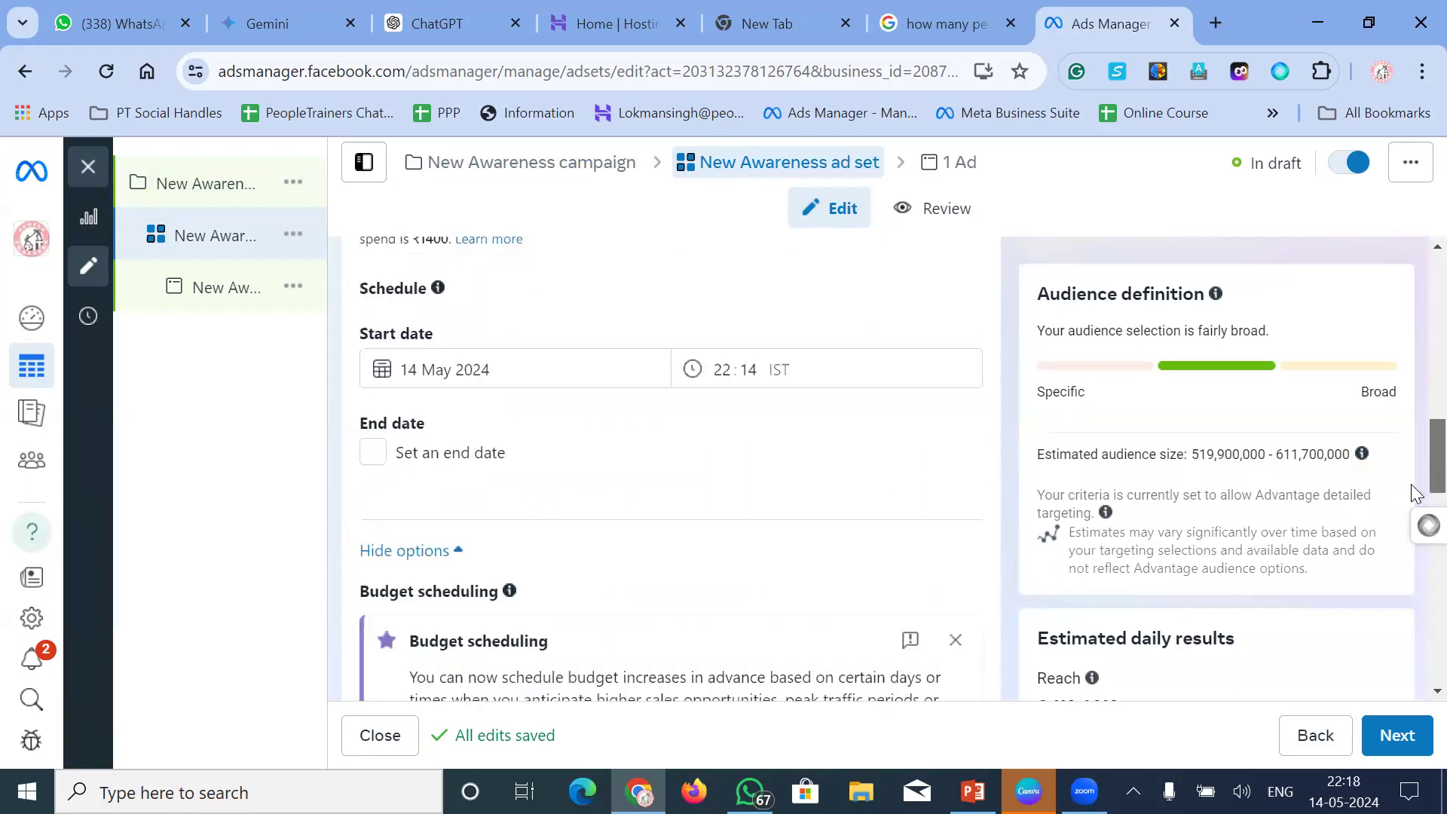
{"action": "scroll", "coordinate": [1413, 537], "scroll_direction": "down", "scroll_amount": 6}
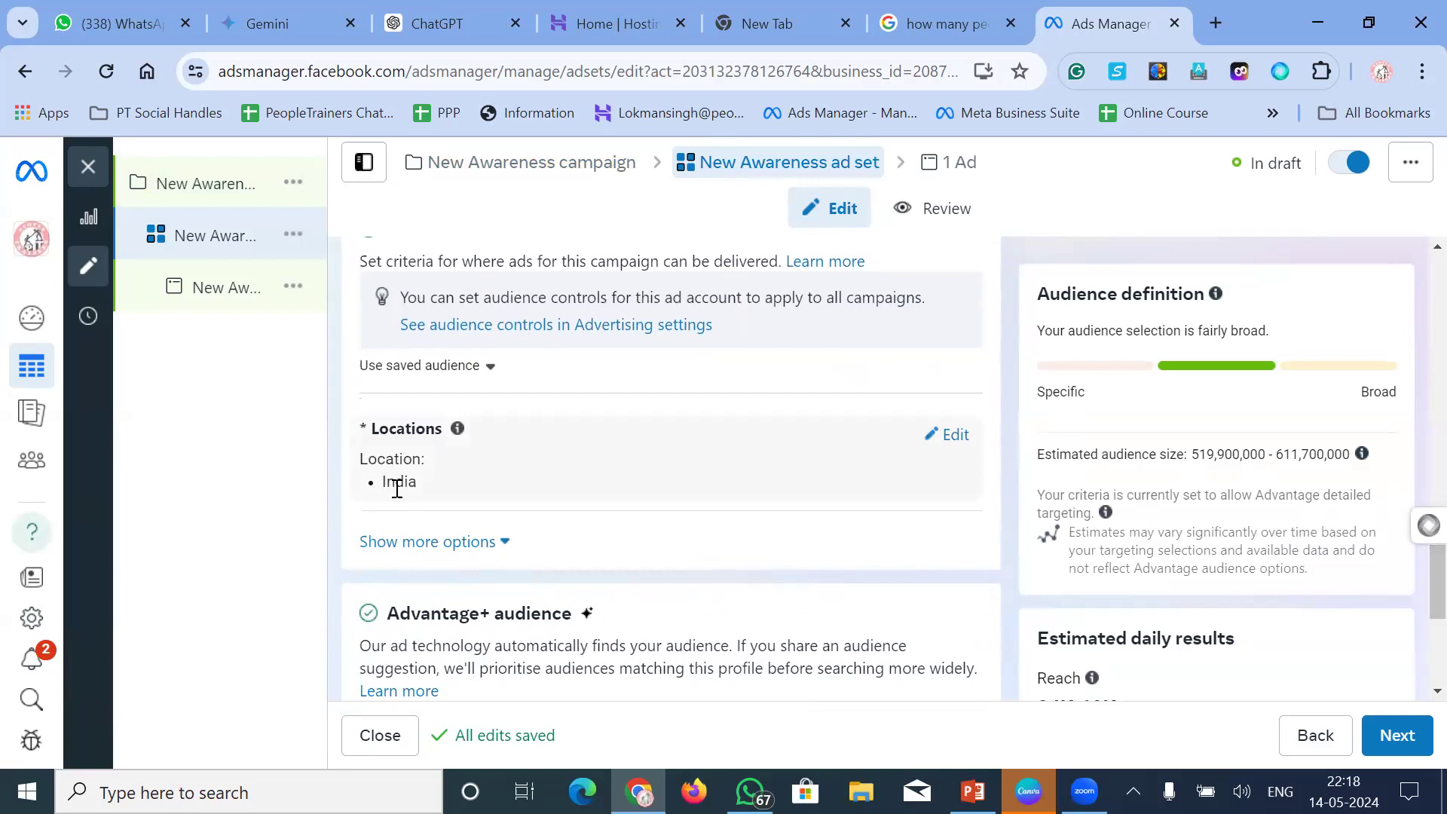
Edit the target locations, search 'mumbai' and pick Mumbai, Maharashtra.
{"action": "left_click", "coordinate": [928, 445]}
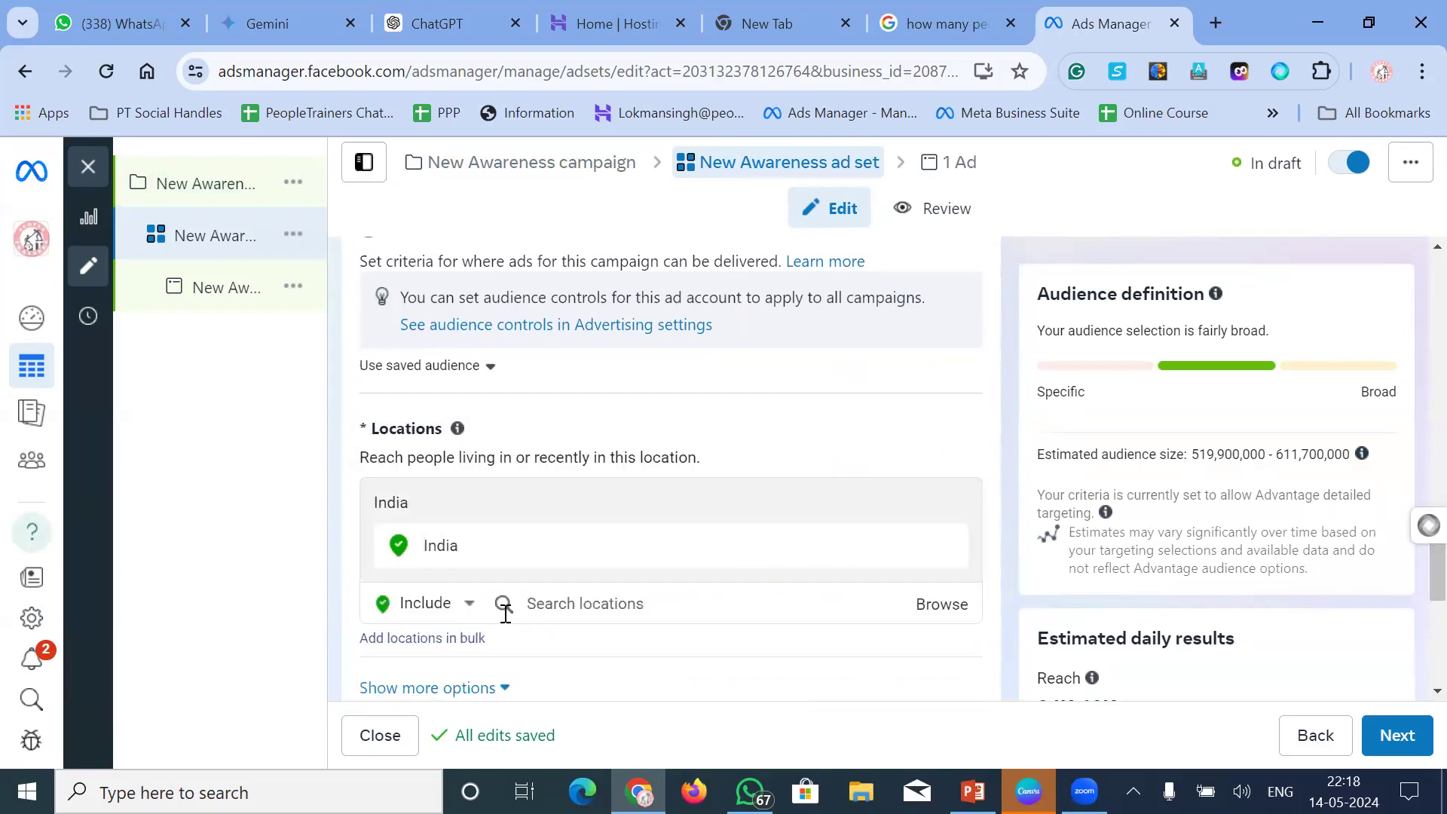
{"action": "left_click", "coordinate": [566, 607]}
{"action": "type", "text": "mumbai"}
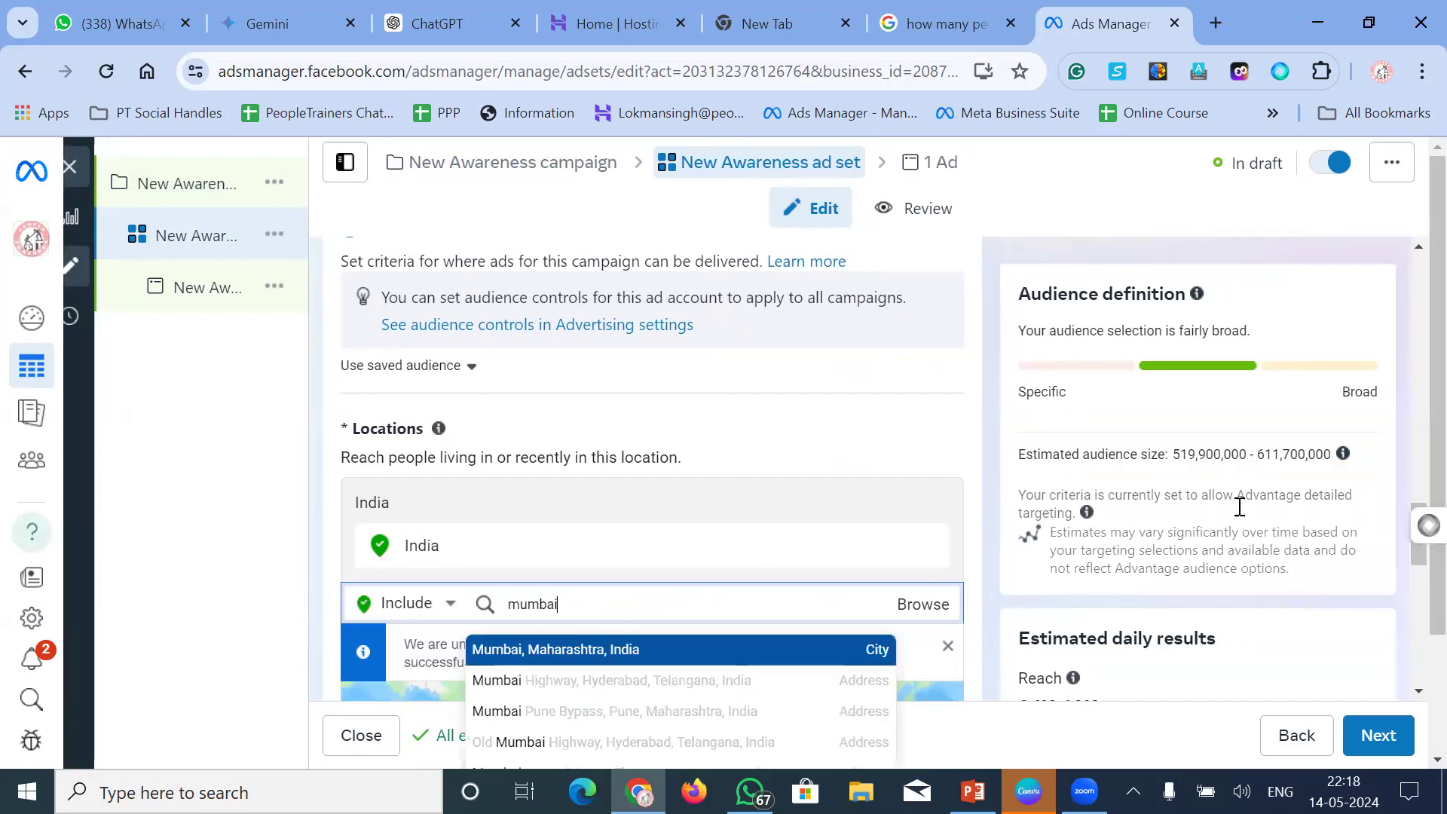
{"action": "left_click", "coordinate": [1411, 485]}
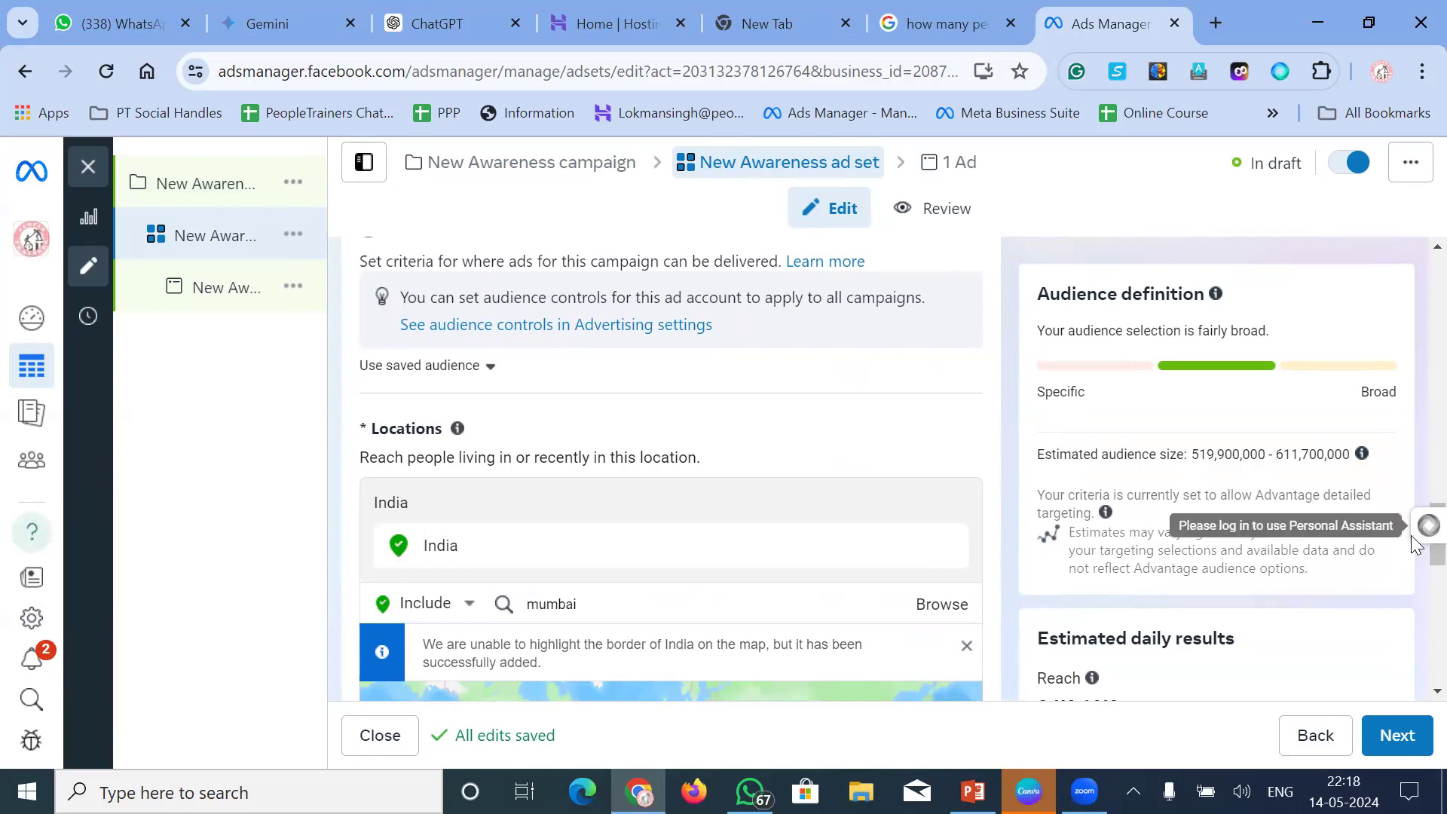
Zoom the location map in on the Mumbai pin.
{"action": "scroll", "coordinate": [1415, 565], "scroll_direction": "down", "scroll_amount": 3}
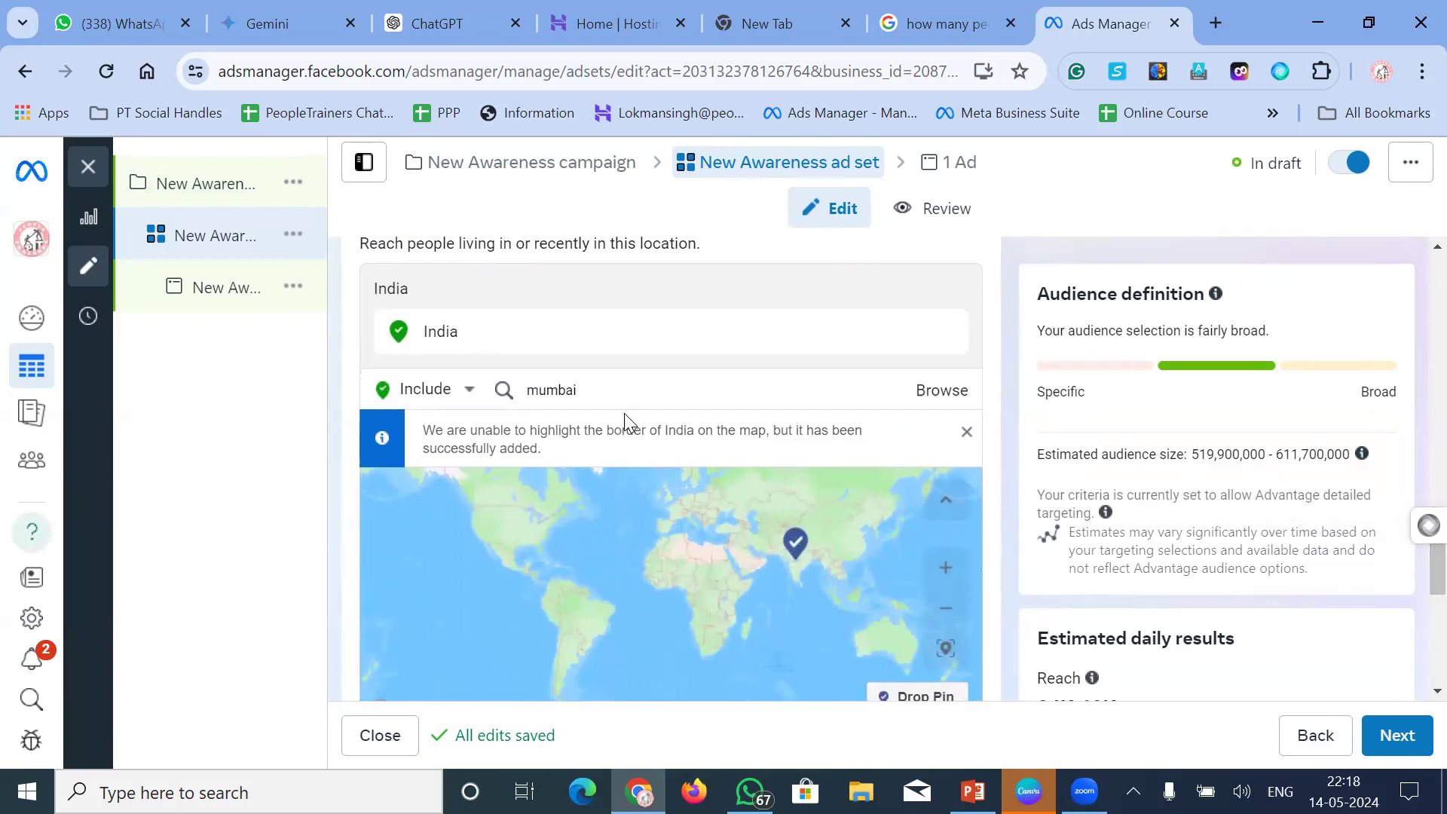
{"action": "double_click", "coordinate": [621, 397]}
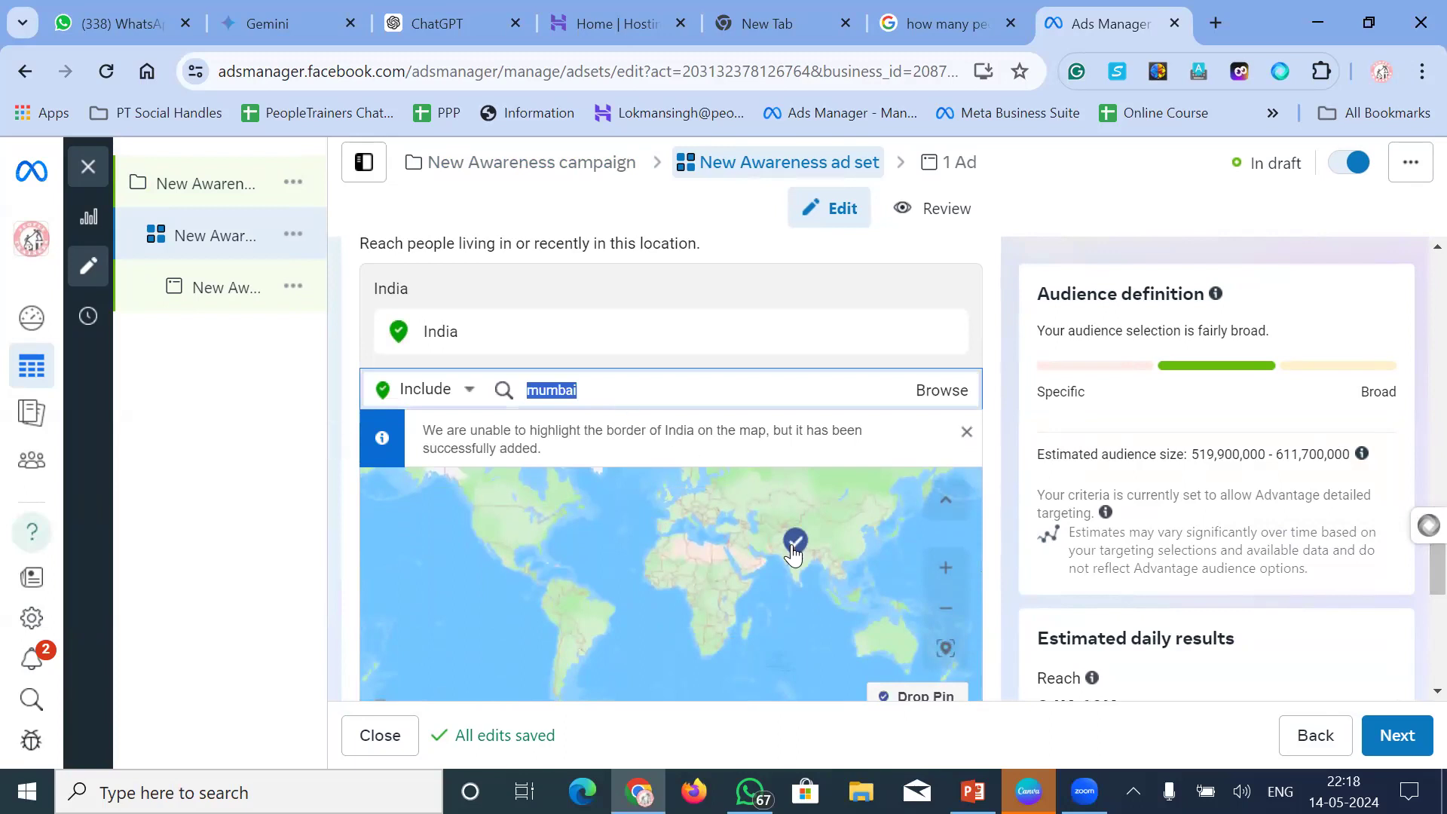
{"action": "left_click", "coordinate": [1411, 582]}
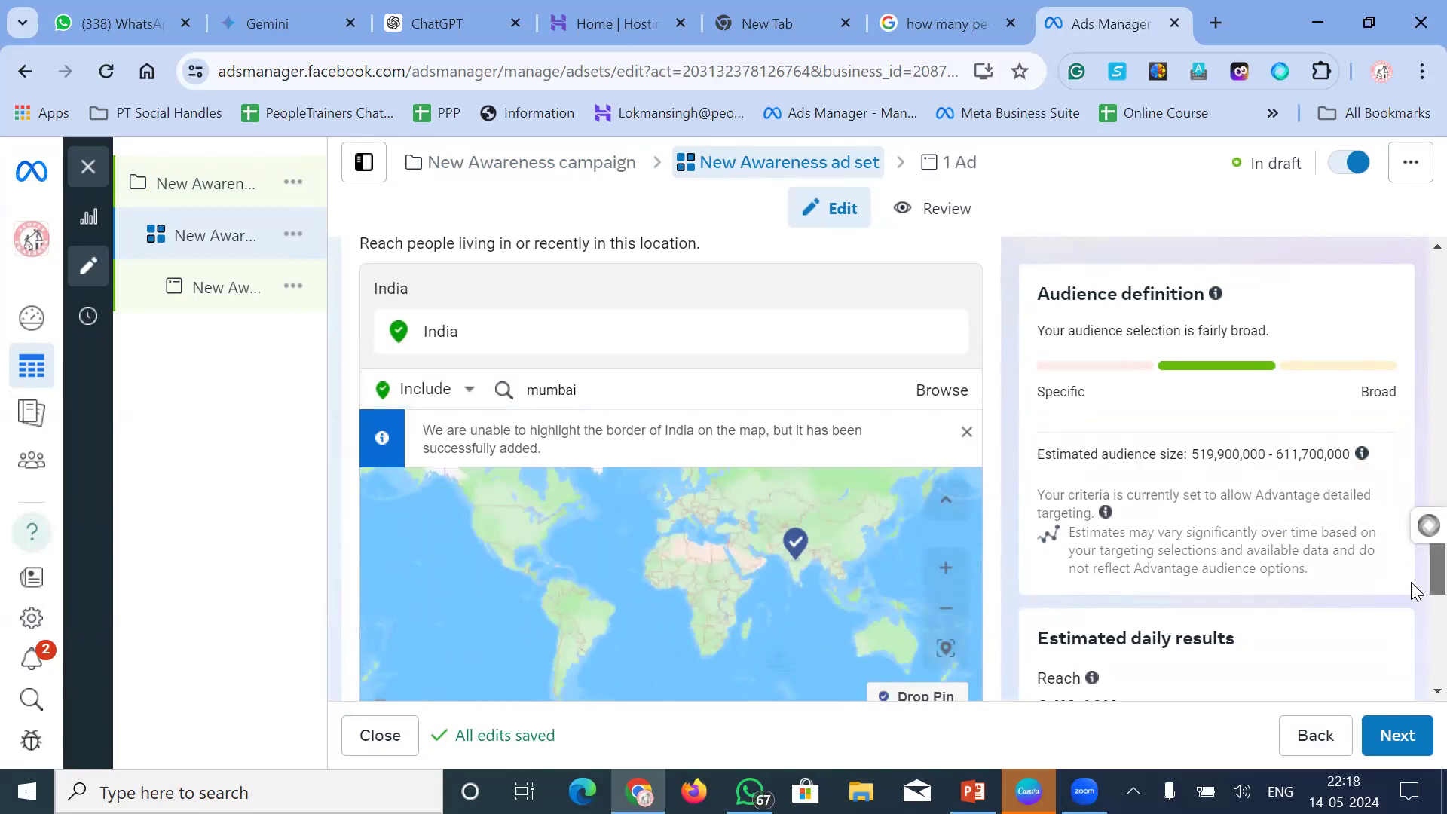
{"action": "scroll", "coordinate": [1411, 584], "scroll_direction": "down", "scroll_amount": 1}
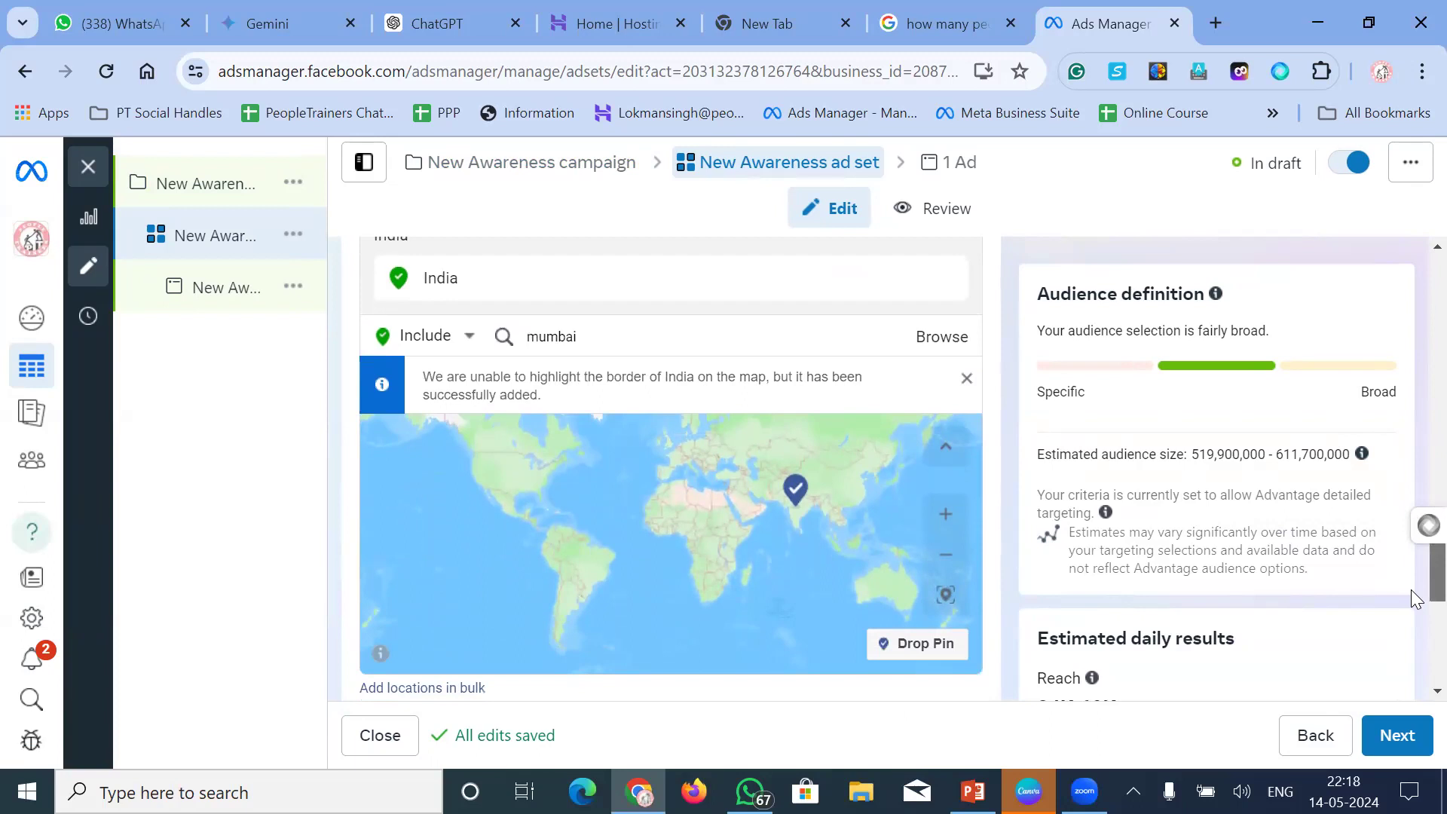
{"action": "scroll", "coordinate": [1414, 599], "scroll_direction": "down", "scroll_amount": 2}
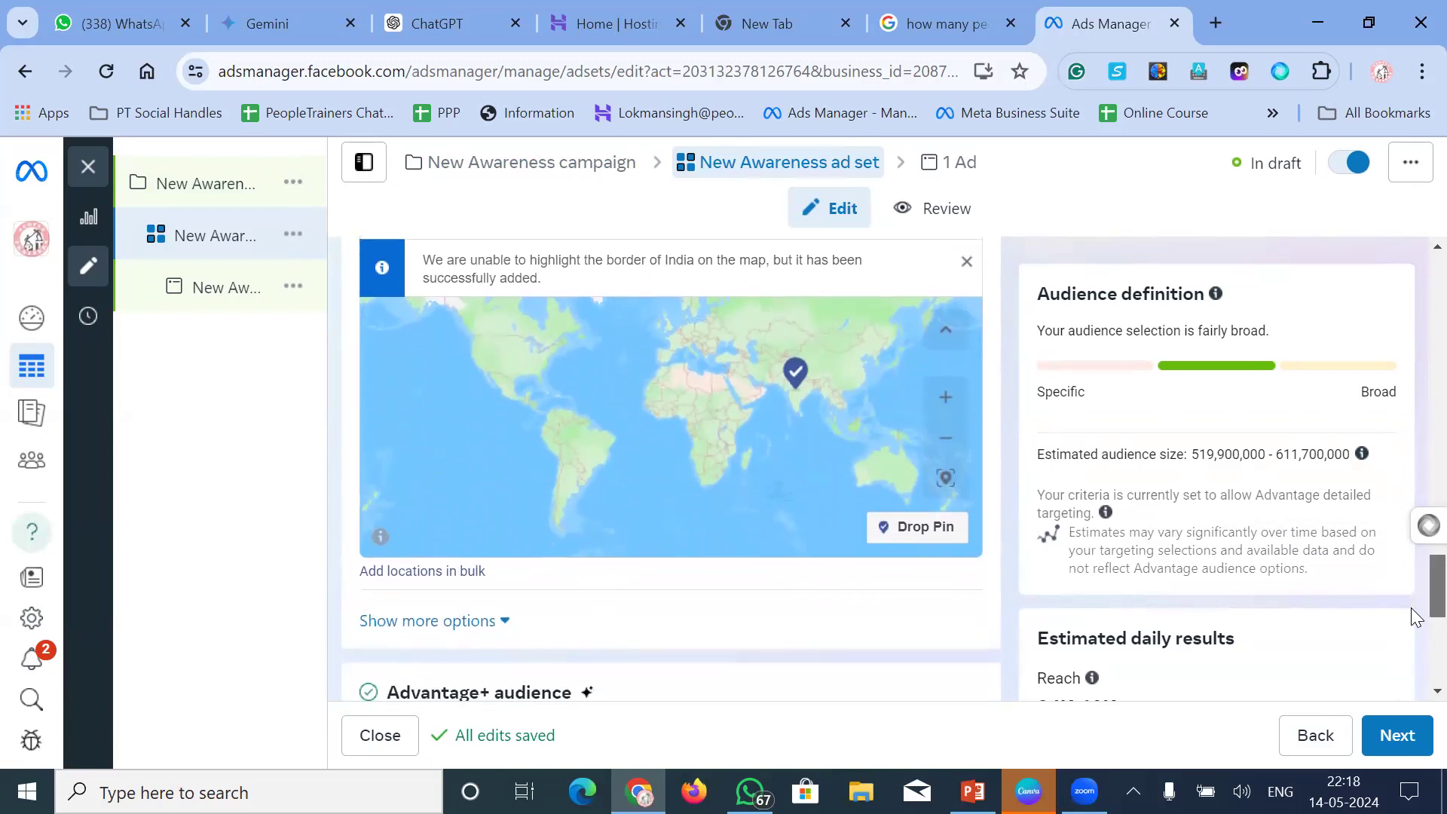
{"action": "left_click", "coordinate": [796, 357]}
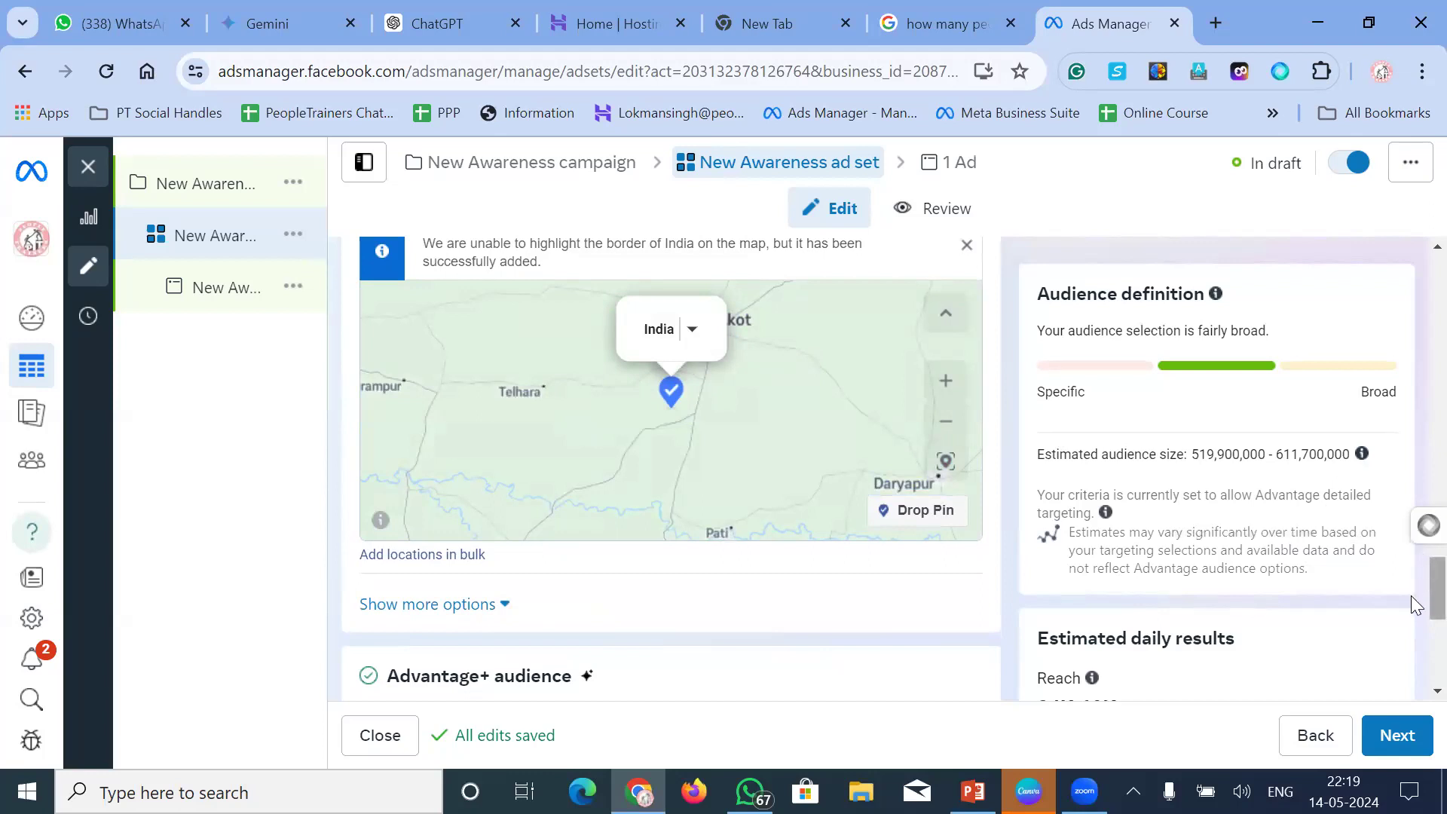
{"action": "scroll", "coordinate": [1415, 612], "scroll_direction": "down", "scroll_amount": 1}
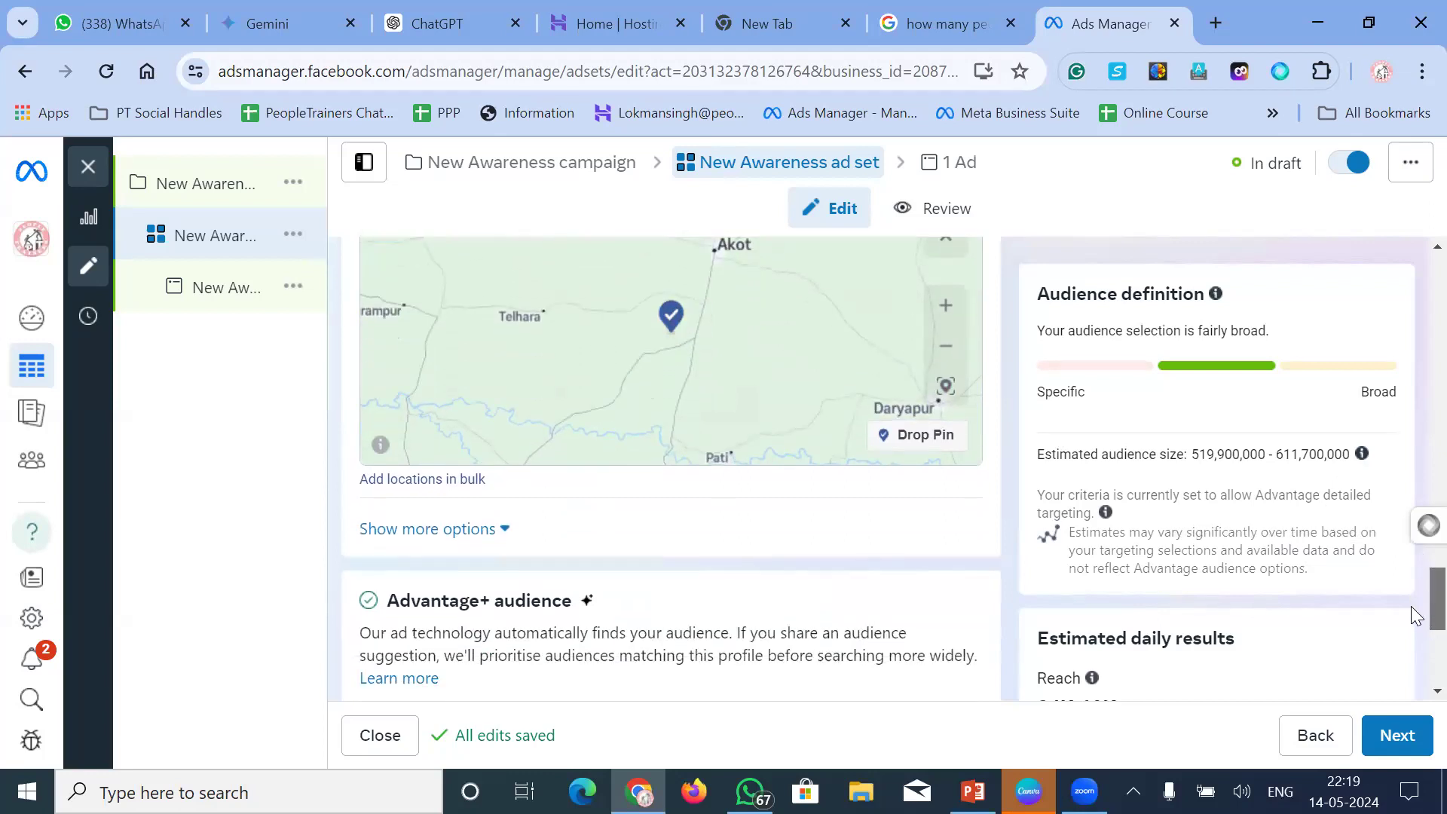
{"action": "scroll", "coordinate": [1415, 616], "scroll_direction": "down", "scroll_amount": 3}
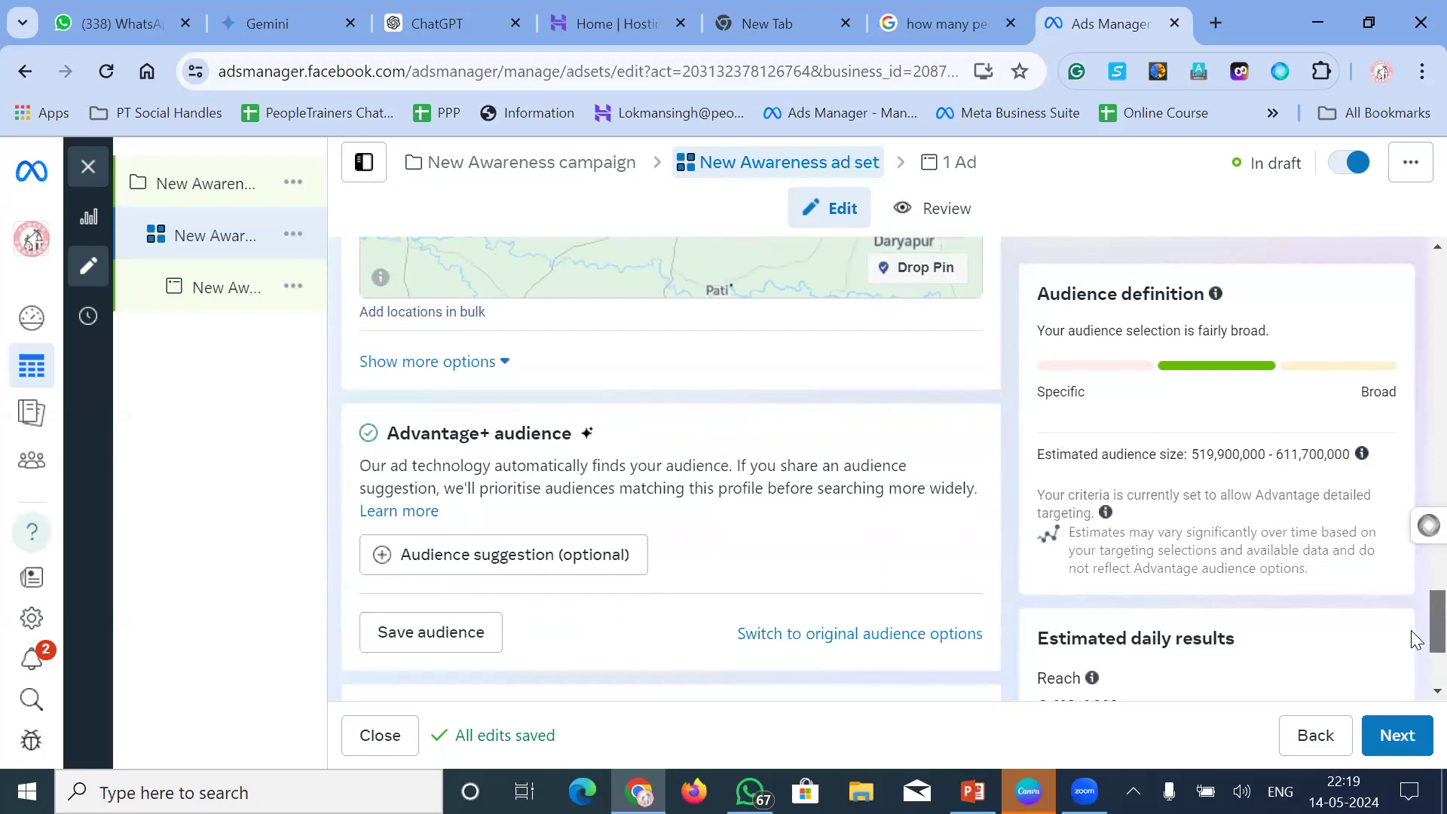
{"action": "scroll", "coordinate": [1415, 645], "scroll_direction": "down", "scroll_amount": 2}
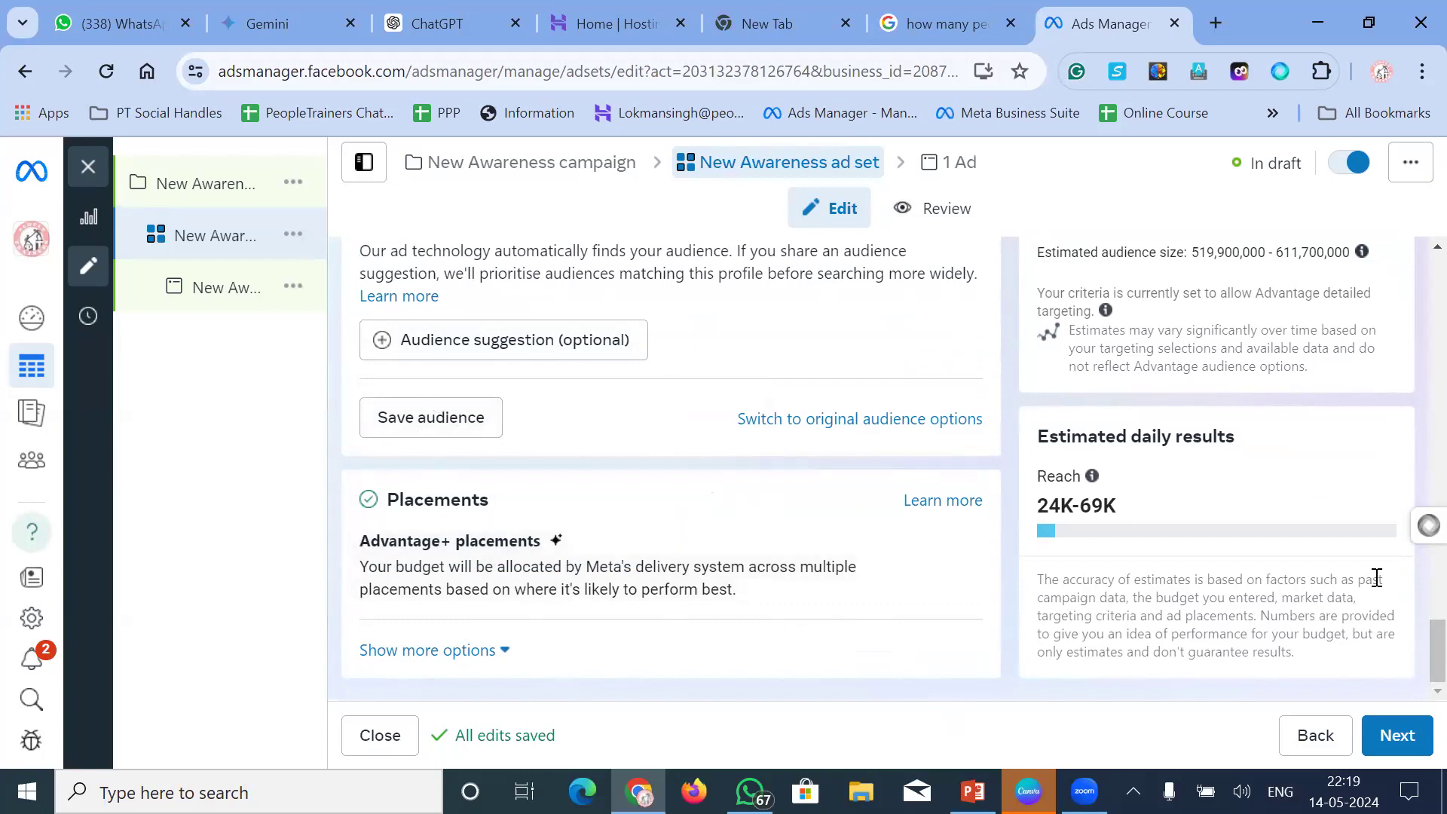
{"action": "mouse_move", "coordinate": [1414, 645]}
{"action": "left_mouse_down"}
{"action": "mouse_move", "coordinate": [1415, 569]}
{"action": "mouse_move", "coordinate": [1415, 650]}
{"action": "left_mouse_up"}
Save the PNG over Downloads' Untitled design.png, then open the Try Magic Media video design.
{"action": "left_click", "coordinate": [1028, 790]}
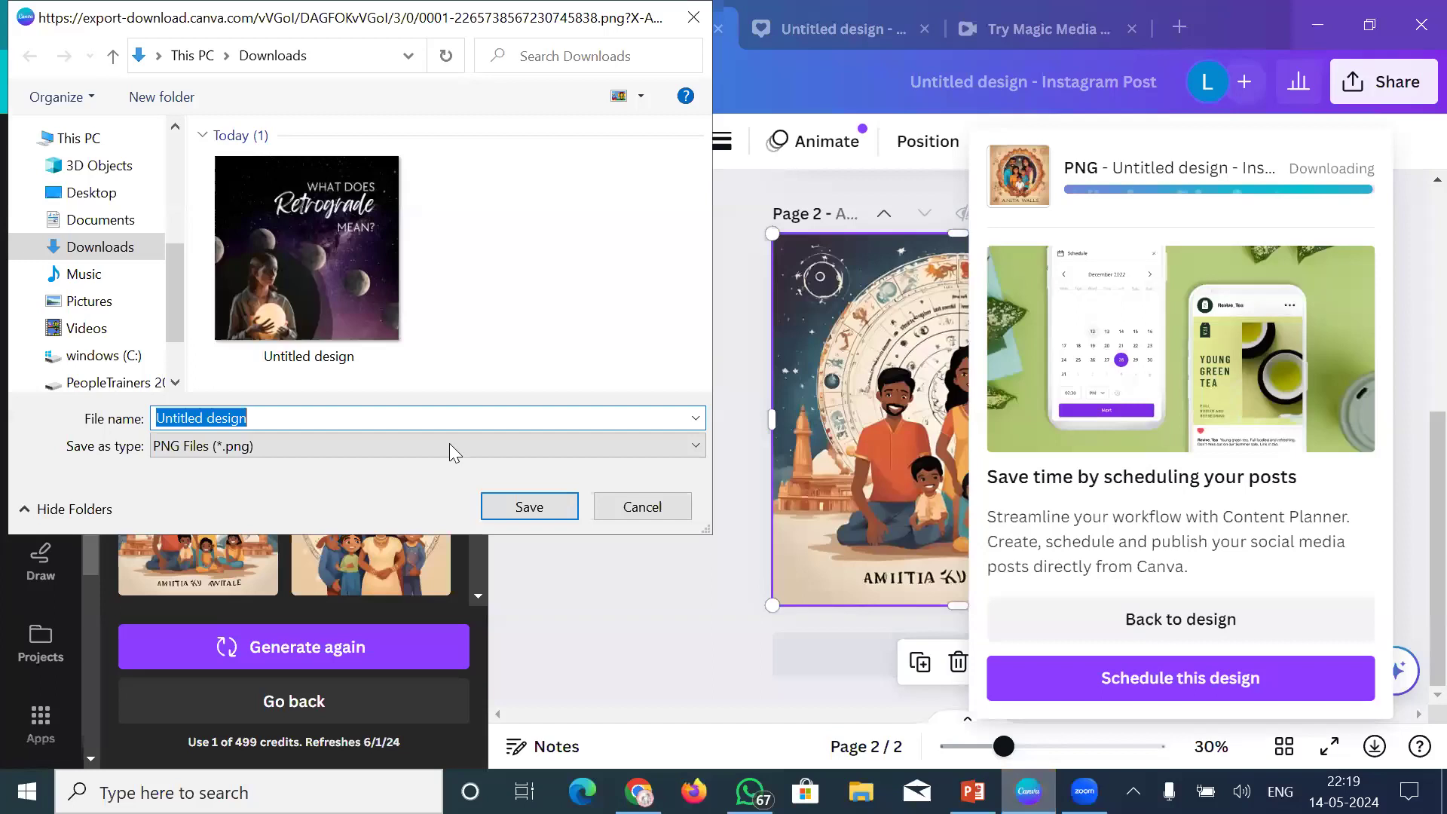
{"action": "left_click", "coordinate": [528, 507]}
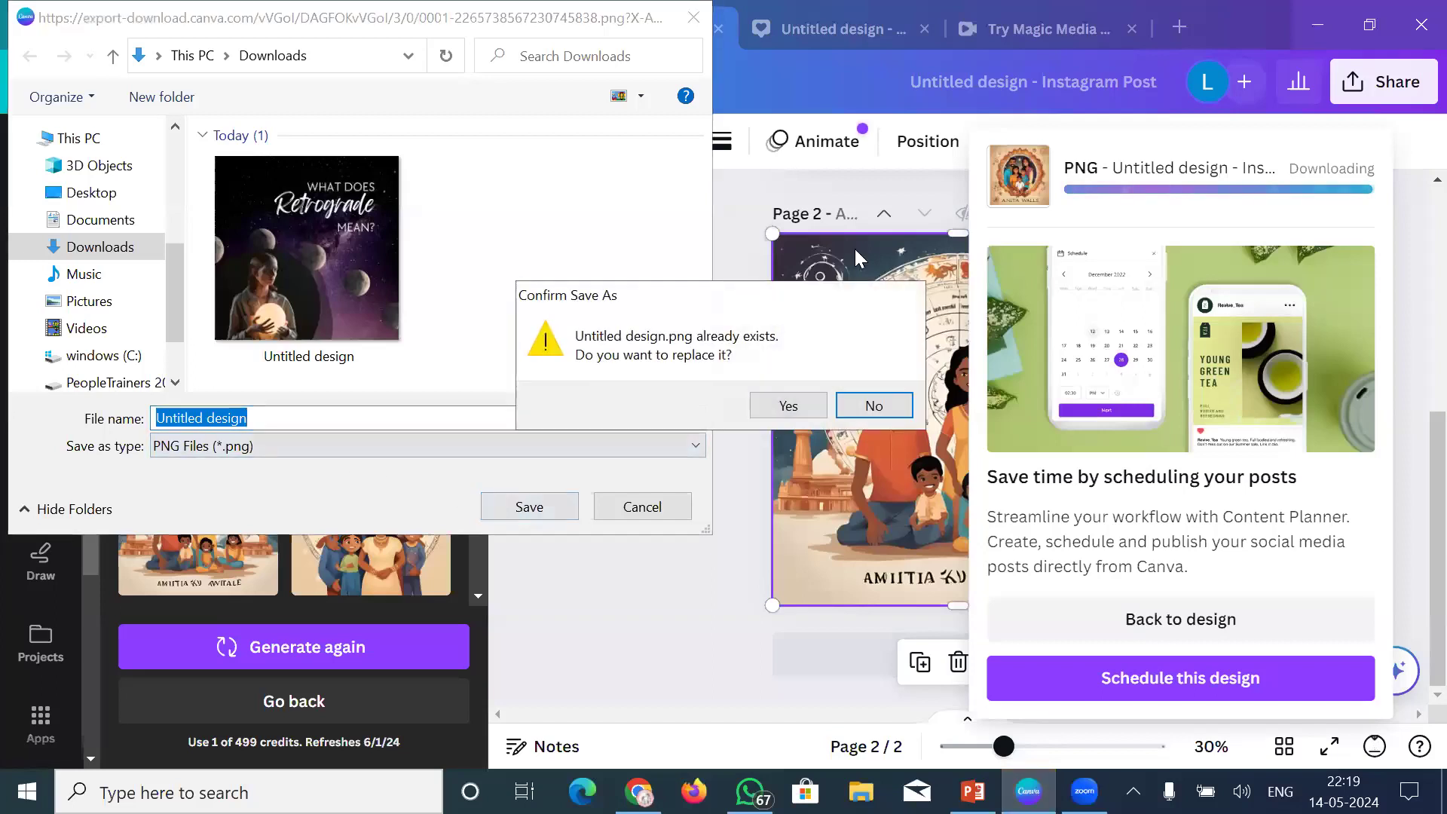
{"action": "left_click", "coordinate": [804, 413]}
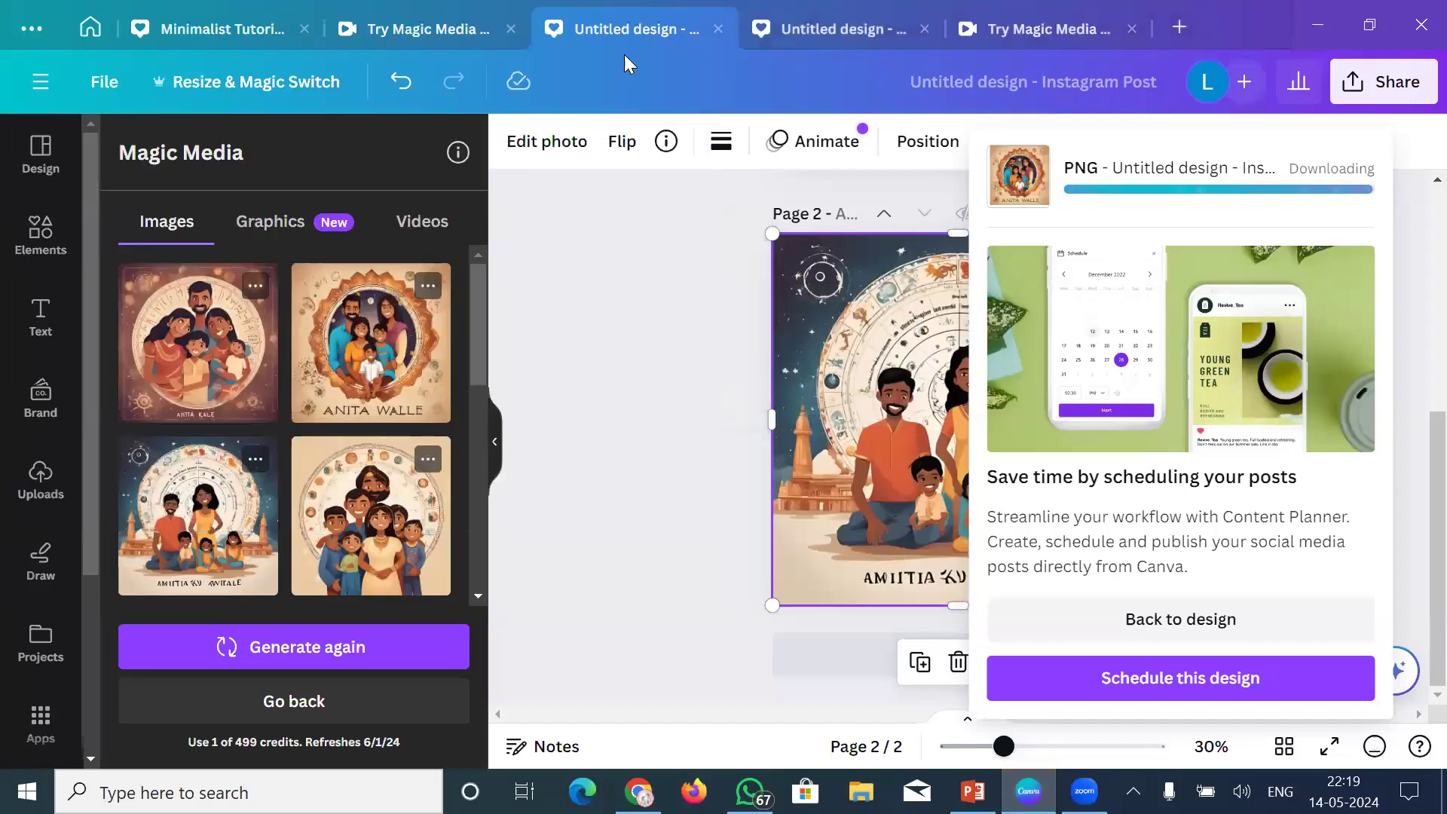
{"action": "left_click", "coordinate": [824, 29]}
{"action": "left_click", "coordinate": [1086, 38]}
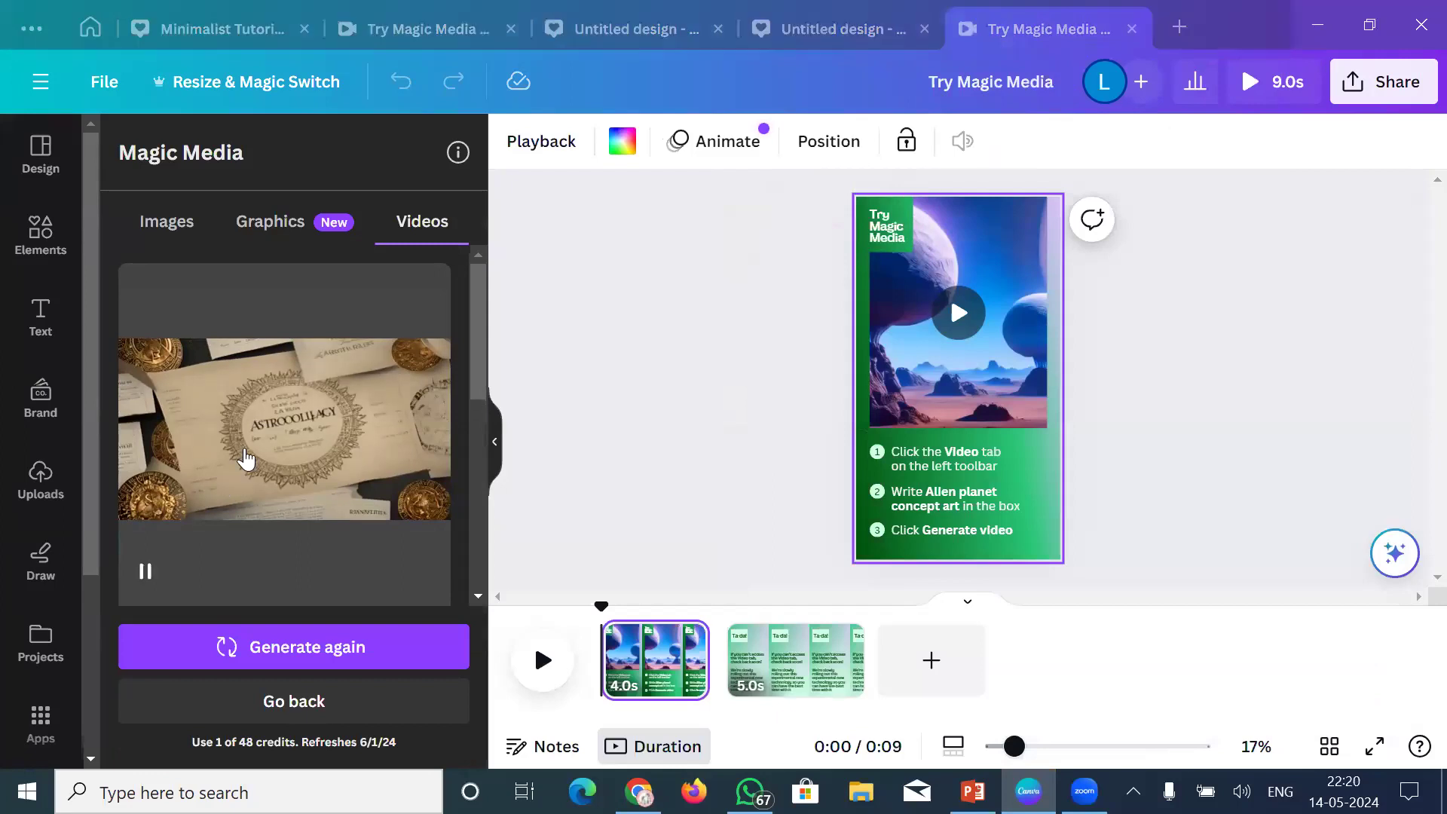
Place the generated astrology video on a new third page, stretch it full width, and play it.
{"action": "left_click", "coordinate": [954, 664]}
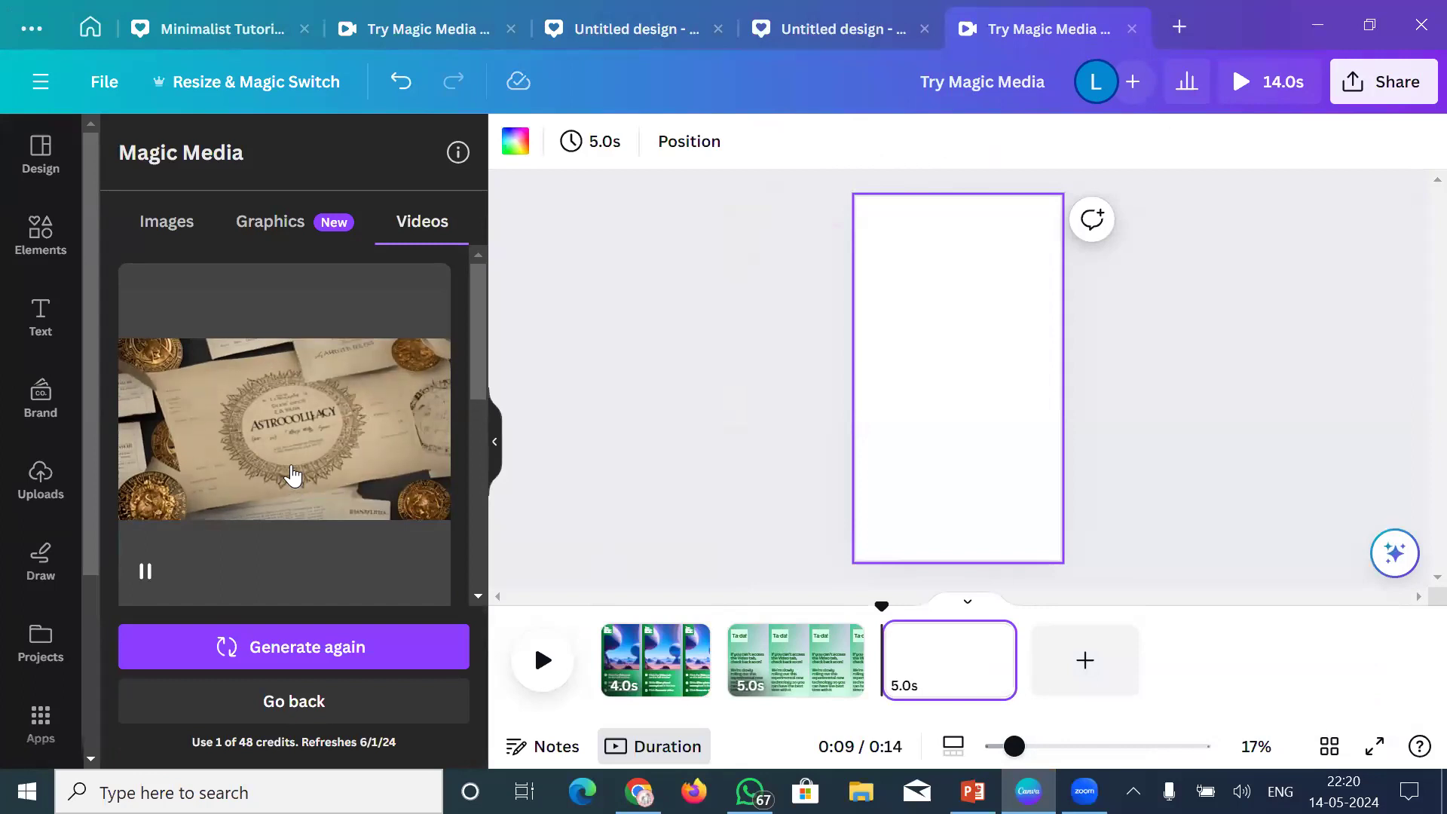
{"action": "left_click", "coordinate": [293, 475]}
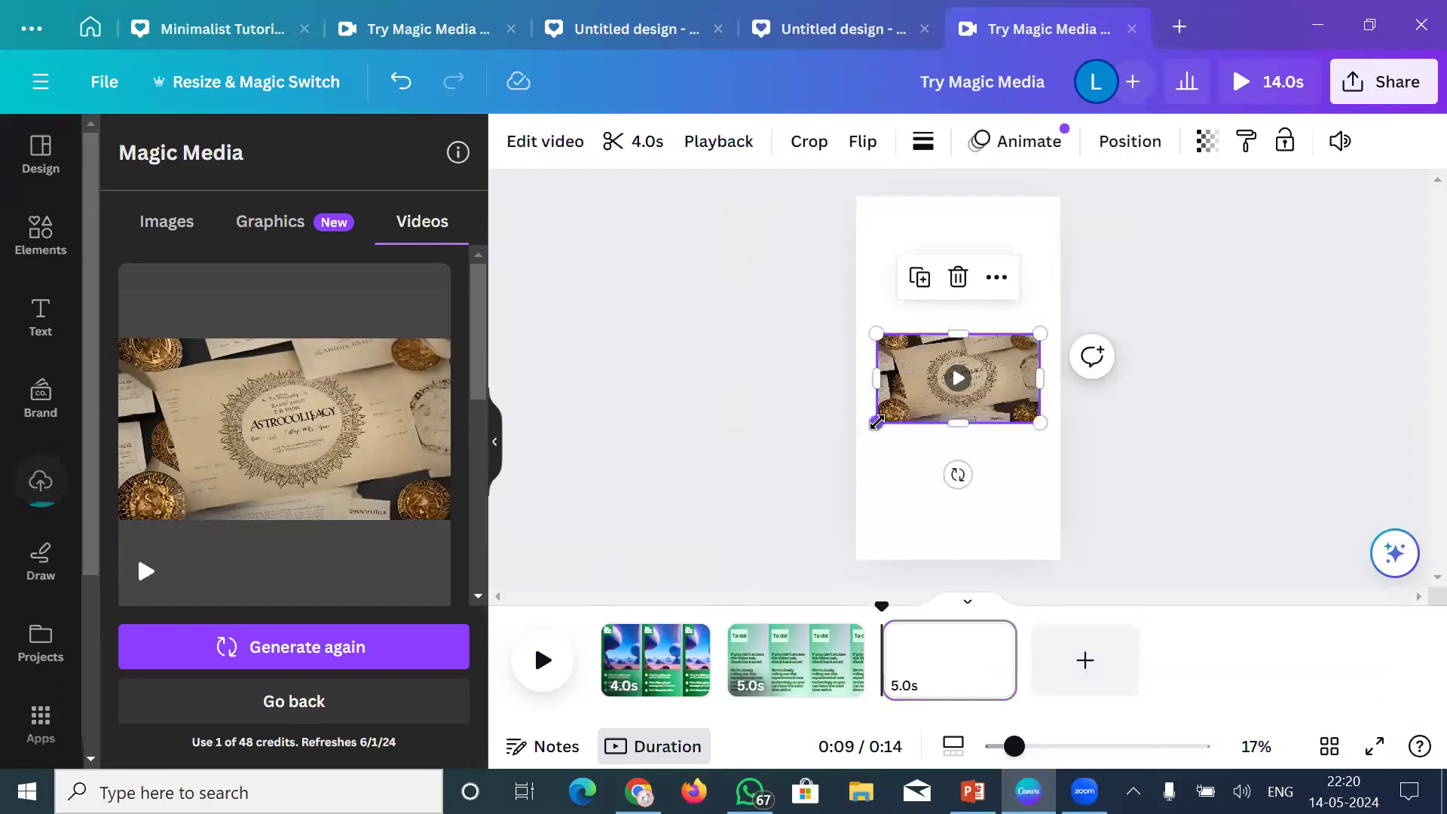
{"action": "left_click_drag", "start_coordinate": [867, 442], "coordinate": [848, 453]}
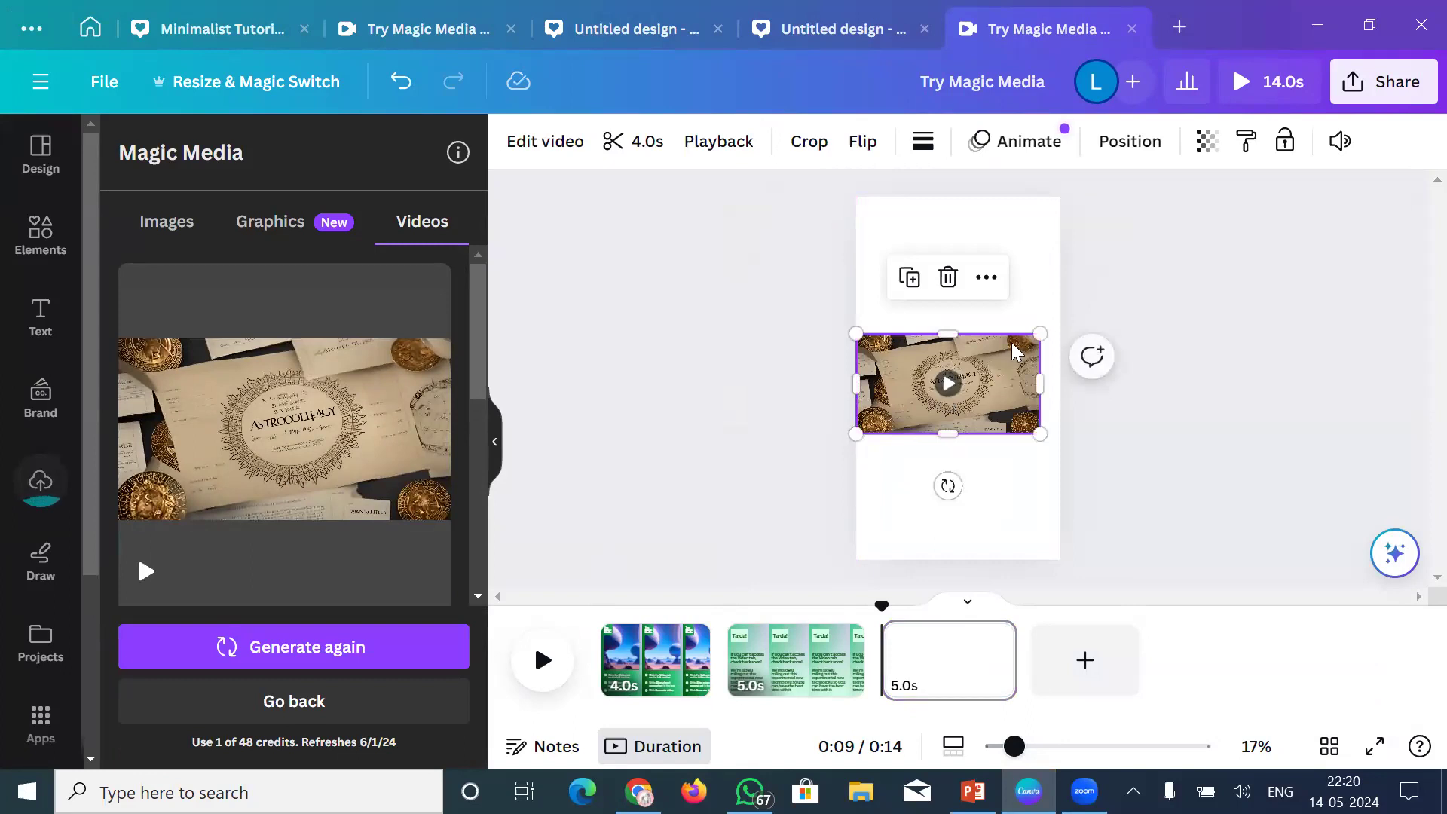
{"action": "mouse_move", "coordinate": [1043, 330]}
{"action": "left_mouse_down"}
{"action": "mouse_move", "coordinate": [1050, 301]}
{"action": "mouse_move", "coordinate": [1076, 301]}
{"action": "mouse_move", "coordinate": [1056, 319]}
{"action": "left_mouse_up"}
{"action": "left_click", "coordinate": [957, 379]}
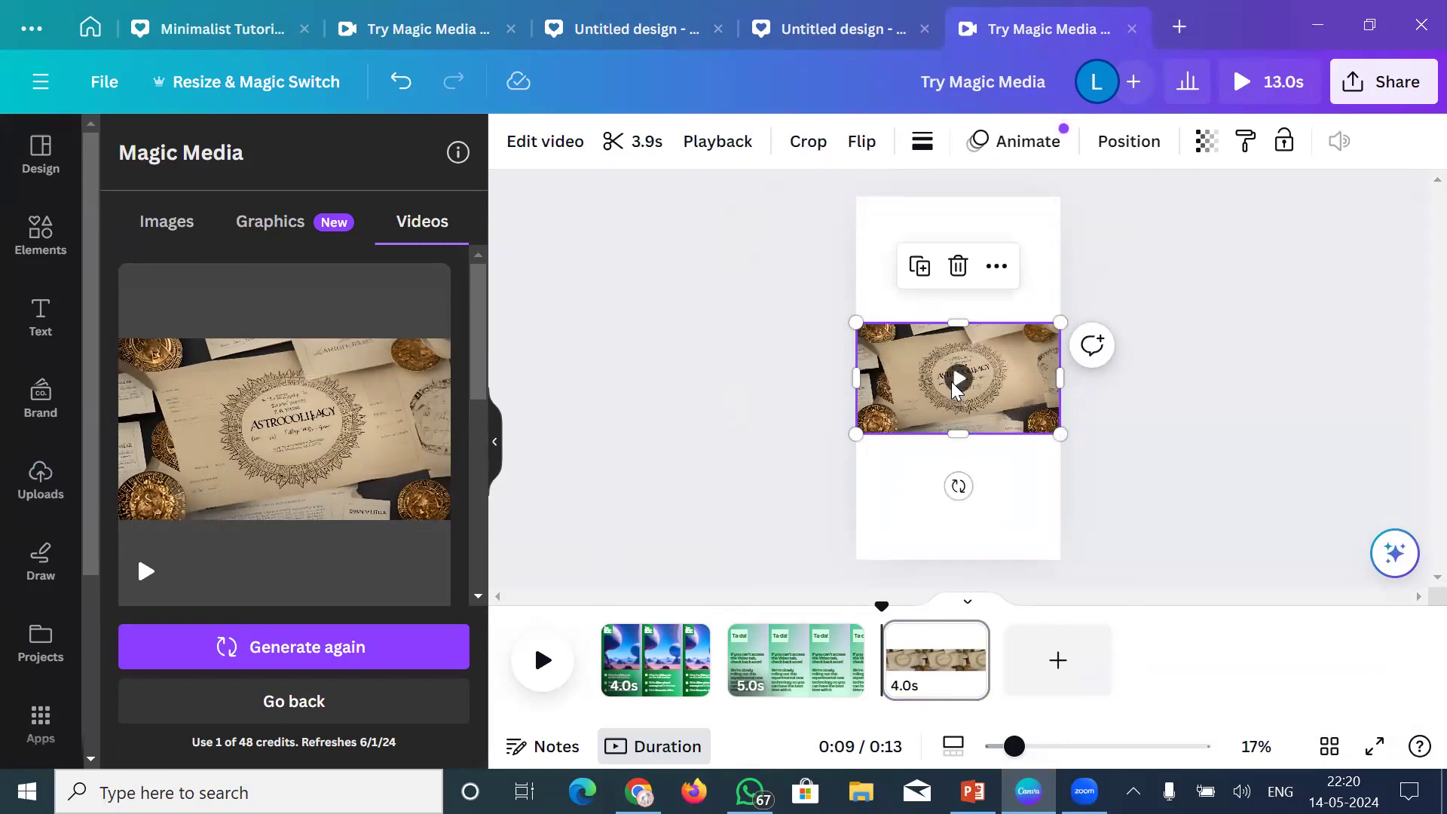
{"action": "left_click", "coordinate": [956, 382]}
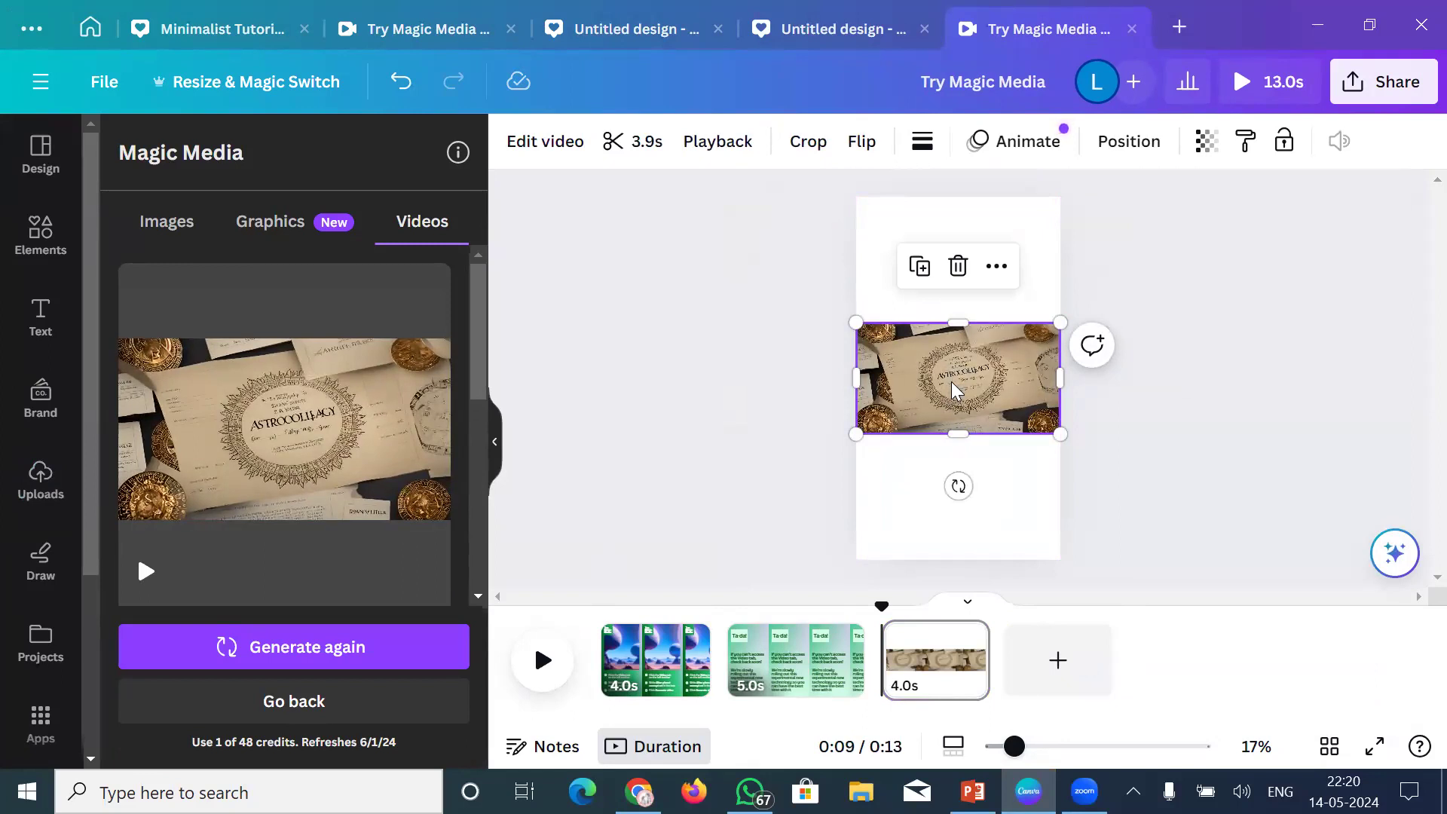
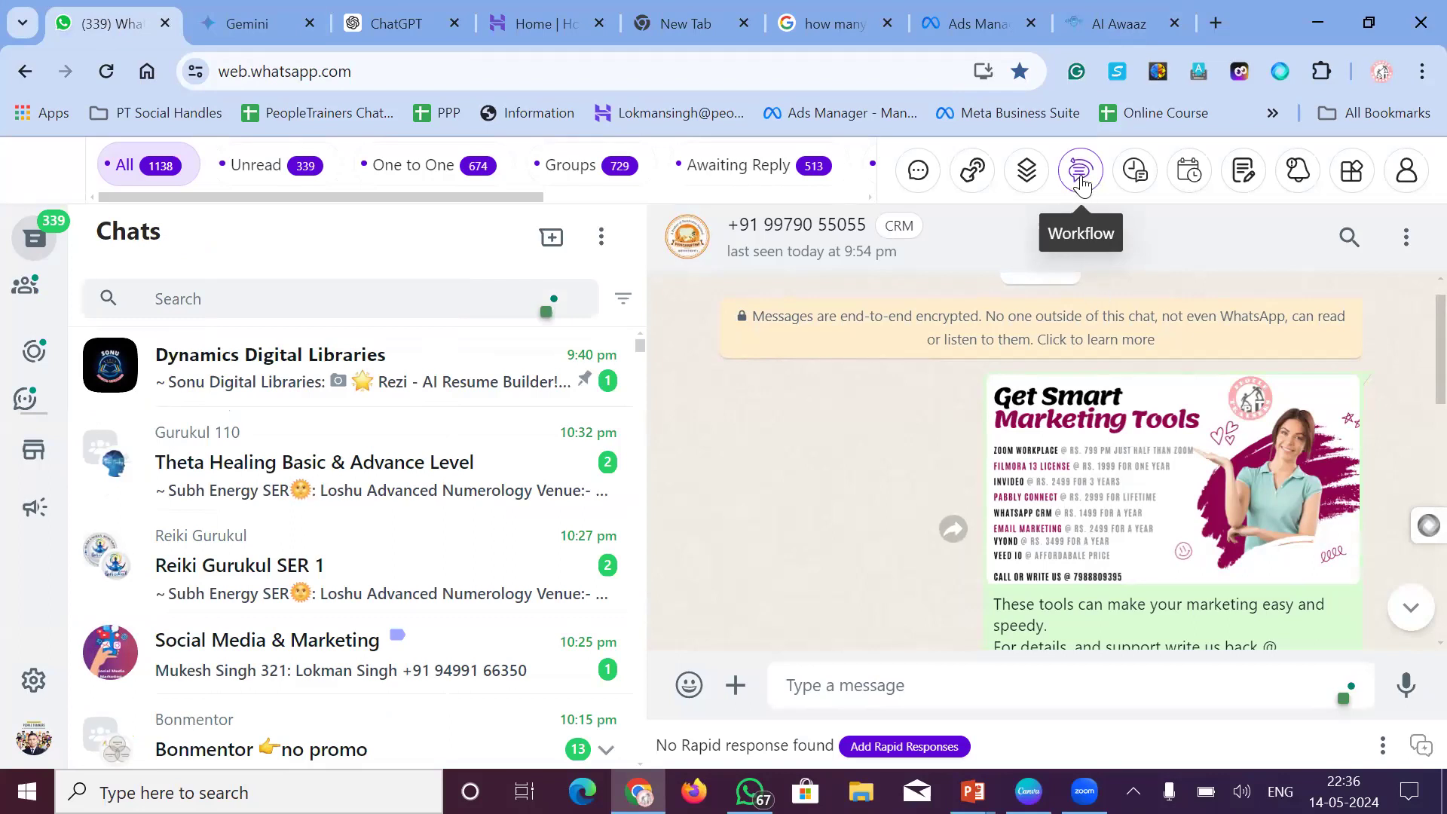
Show the CRM Workflow list with its single 'CRM workflow' entry and begin adding a workflow.
{"action": "left_click", "coordinate": [1081, 175]}
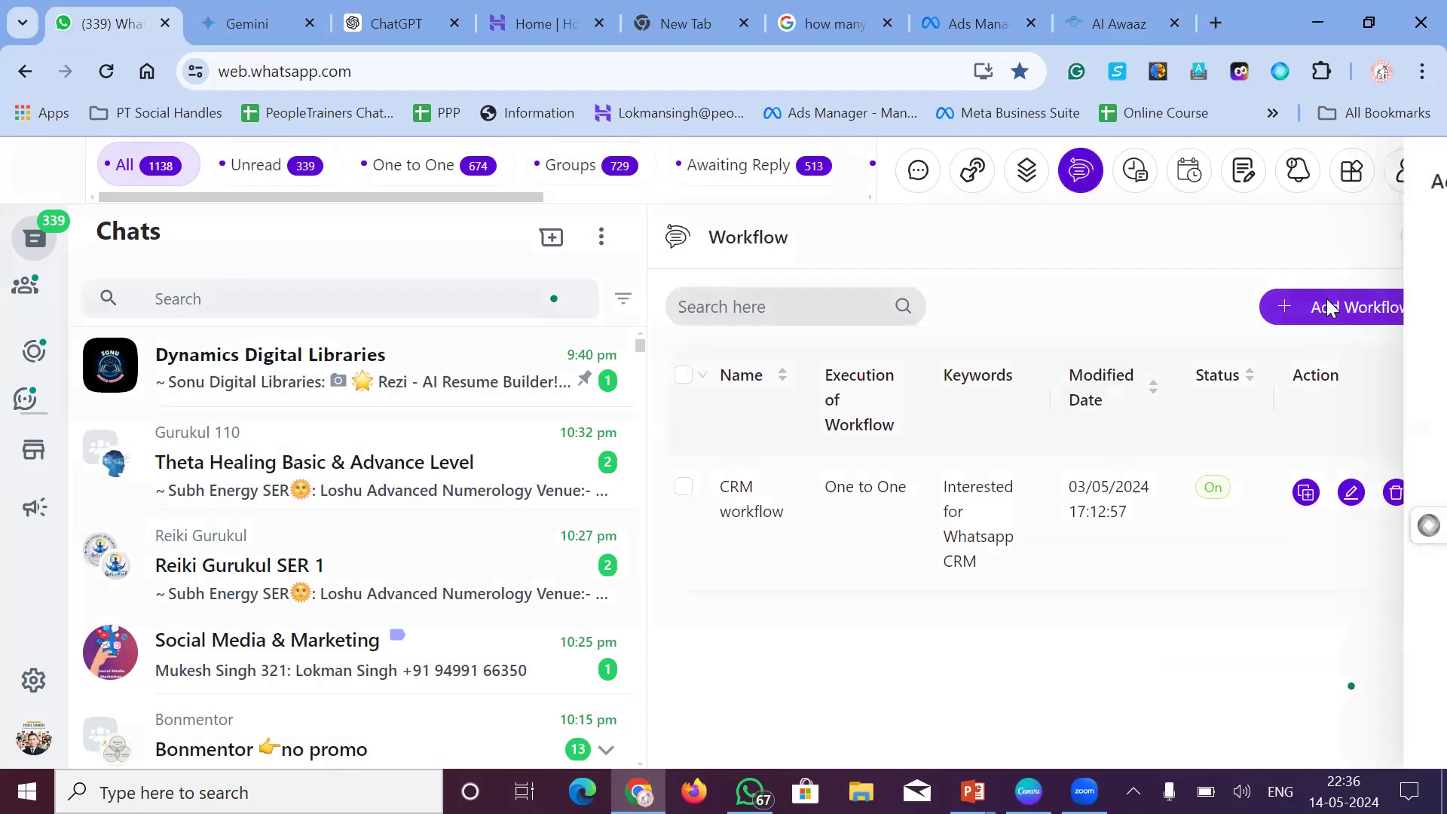
{"action": "left_click", "coordinate": [1327, 308]}
Name the new workflow 'abc'.
{"action": "left_click", "coordinate": [527, 282]}
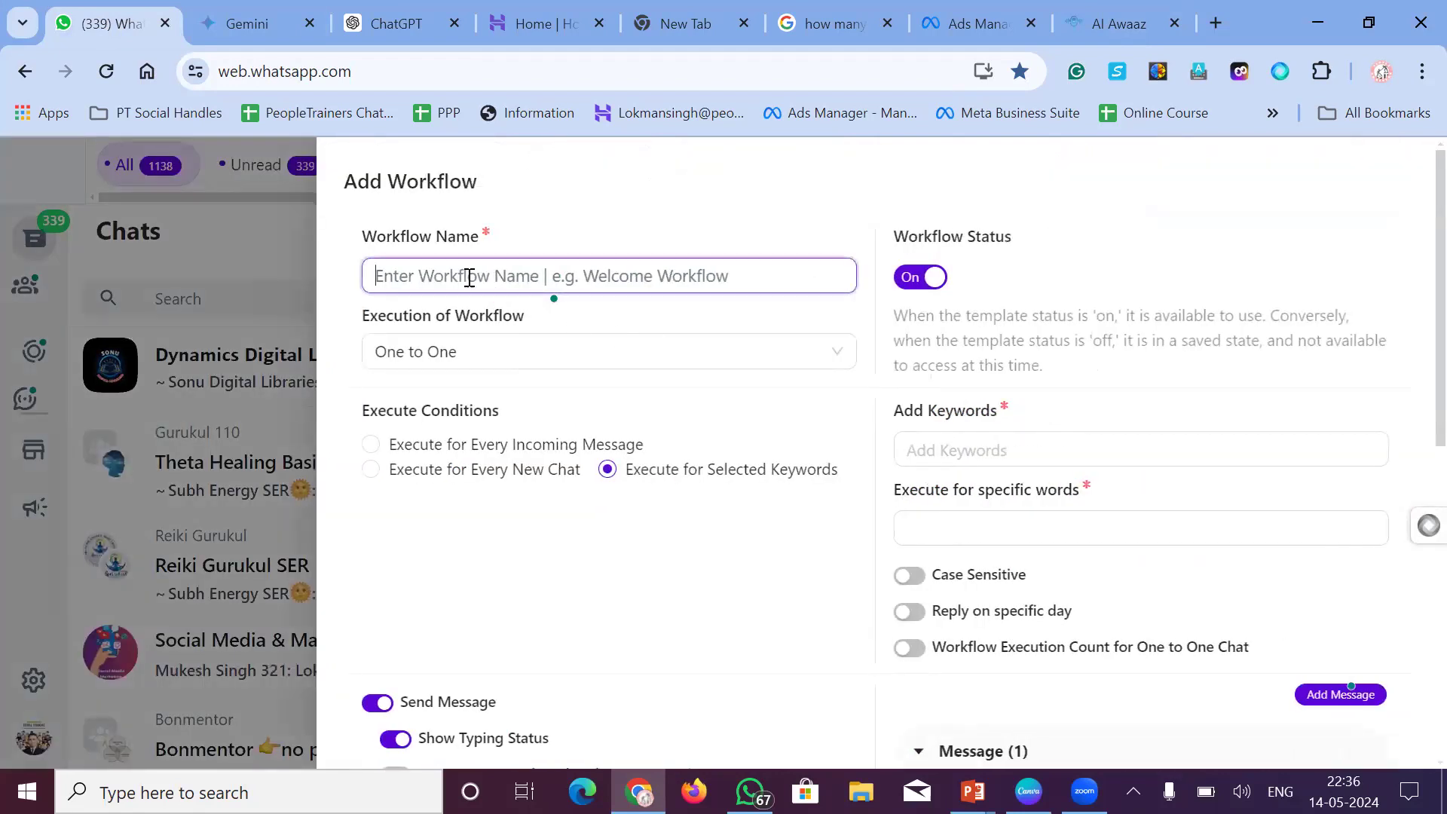
{"action": "type", "text": "abc"}
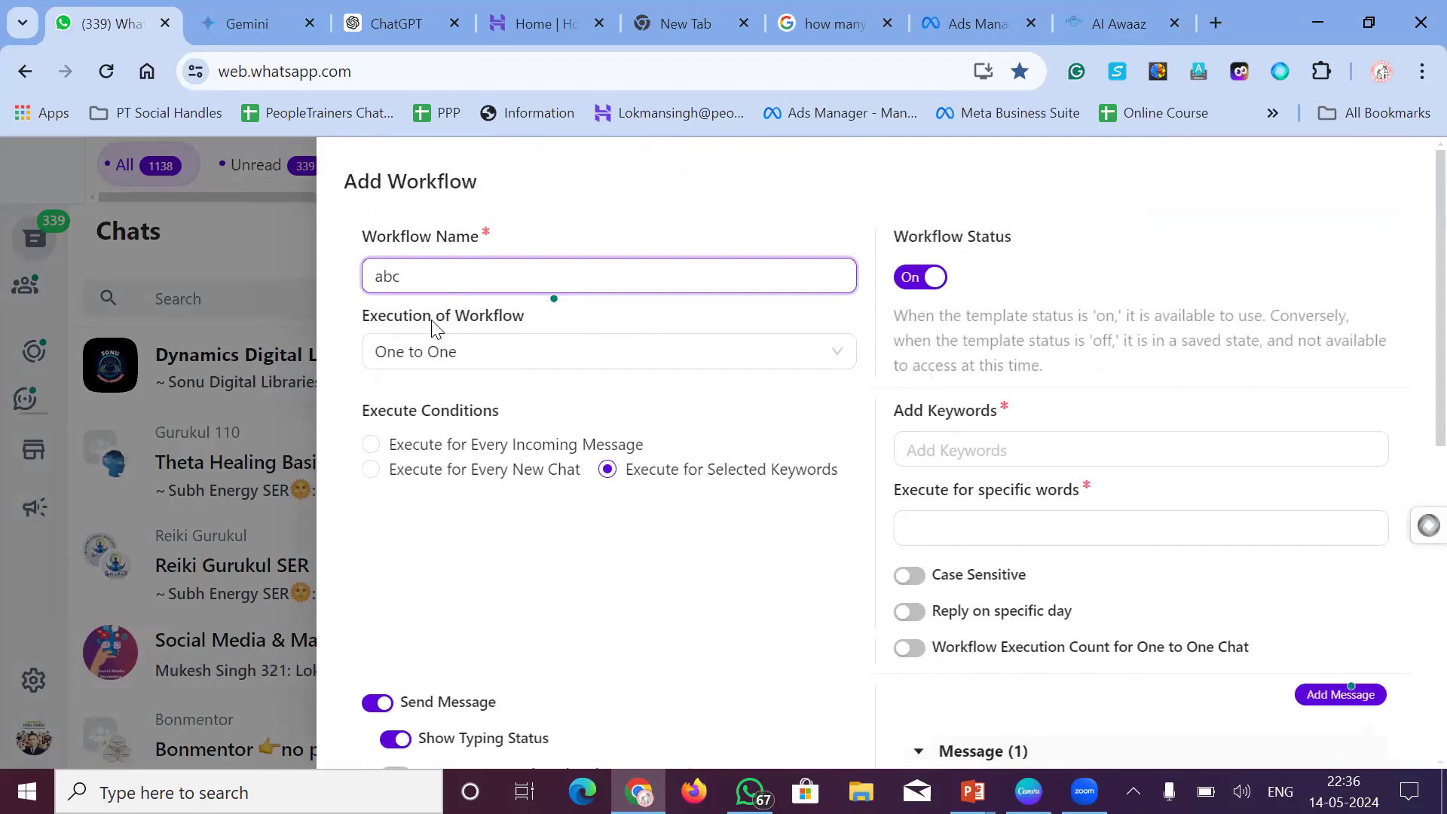
{"action": "left_click", "coordinate": [930, 449]}
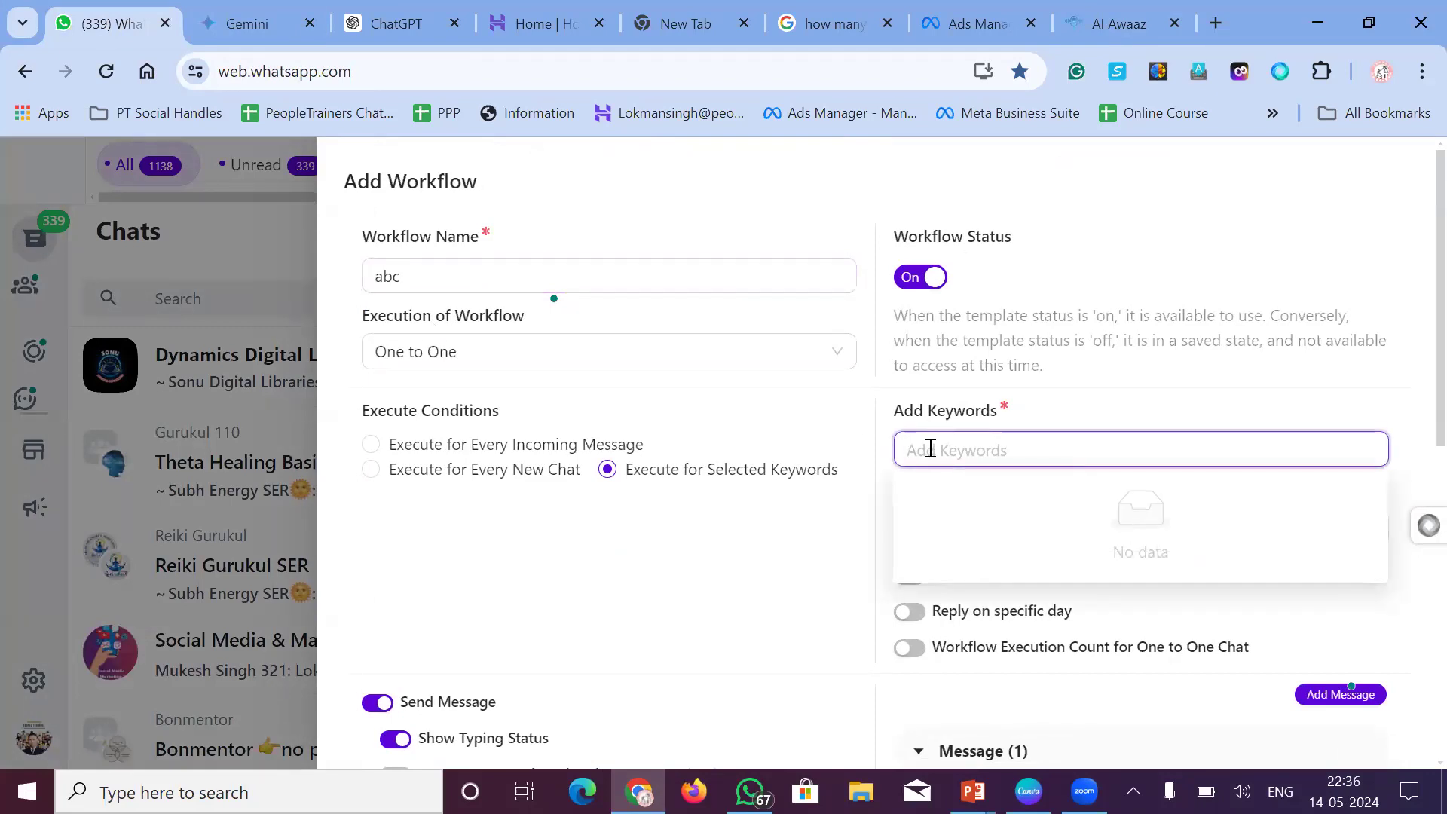
{"action": "type", "text": "Name"}
{"action": "key", "text": "BackSpace"}
{"action": "key", "text": "BackSpace"}
{"action": "key", "text": "BackSpace"}
{"action": "key", "text": "BackSpace"}
Add the trigger keywords Hello, hi, namaste and suno.
{"action": "type", "text": "Hello"}
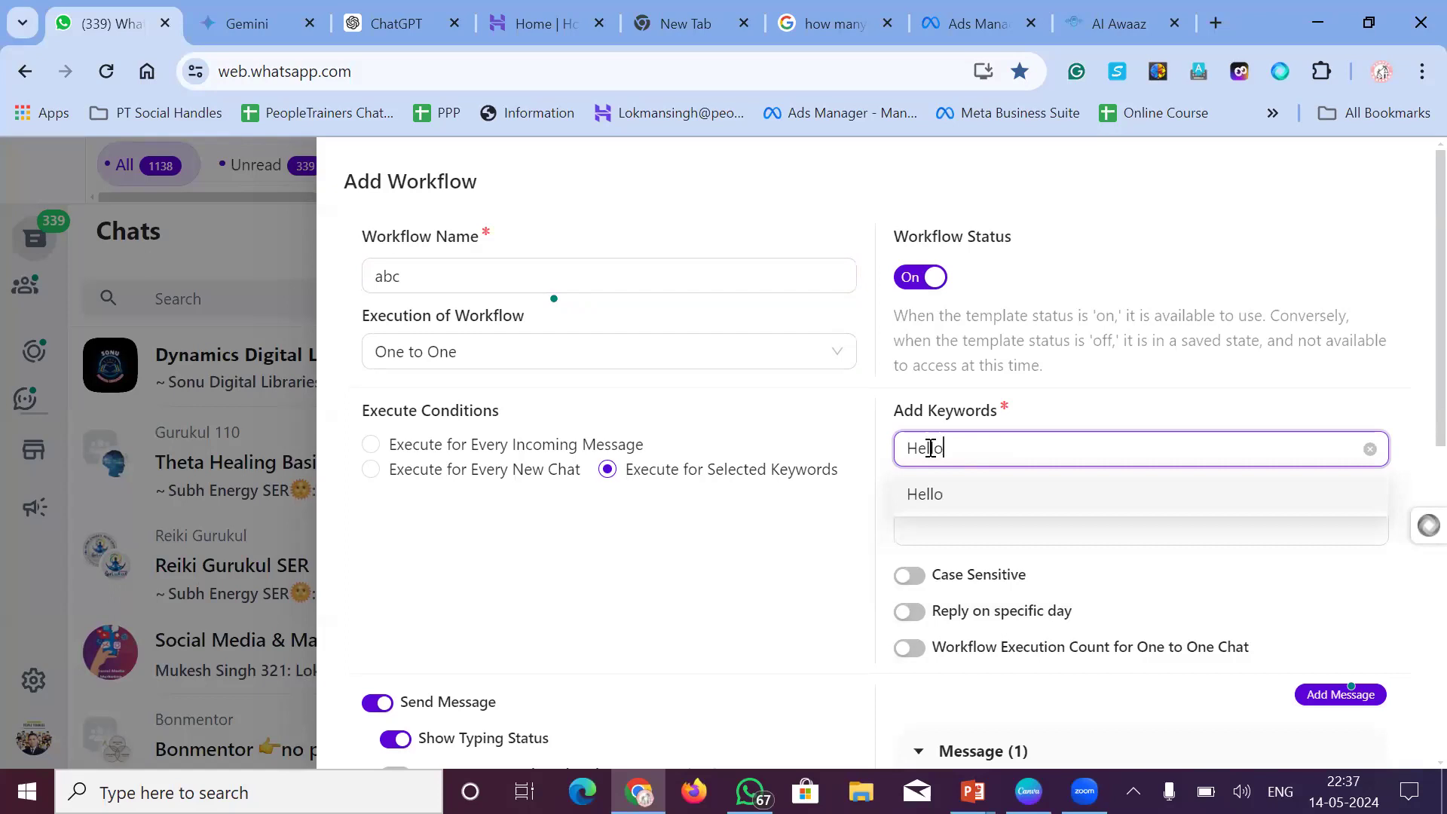
{"action": "key", "text": "Return"}
{"action": "type", "text": "hi"}
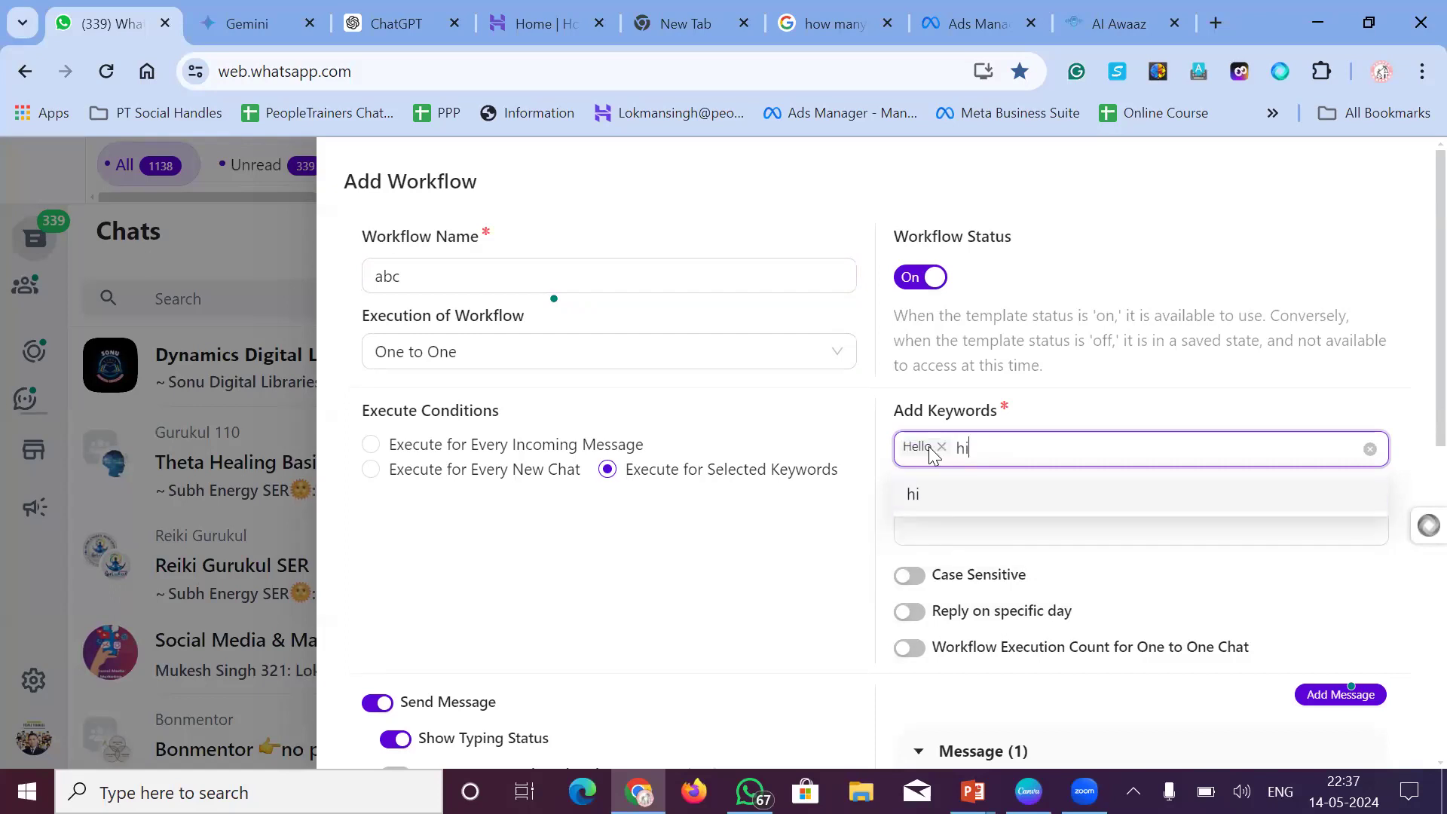
{"action": "key", "text": "Return"}
{"action": "type", "text": "namaste"}
{"action": "key", "text": "Return"}
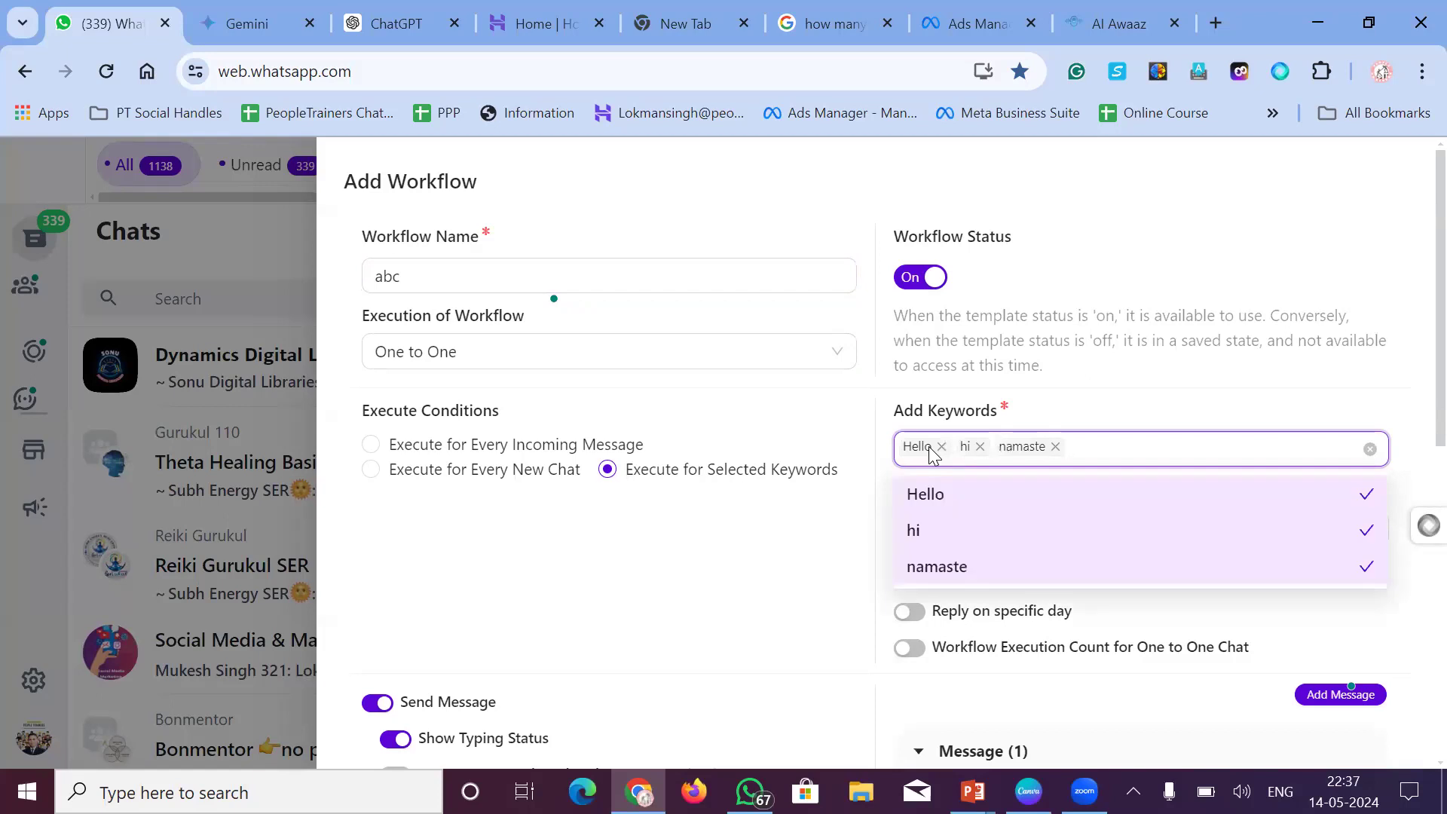
{"action": "type", "text": "suno"}
{"action": "key", "text": "Return"}
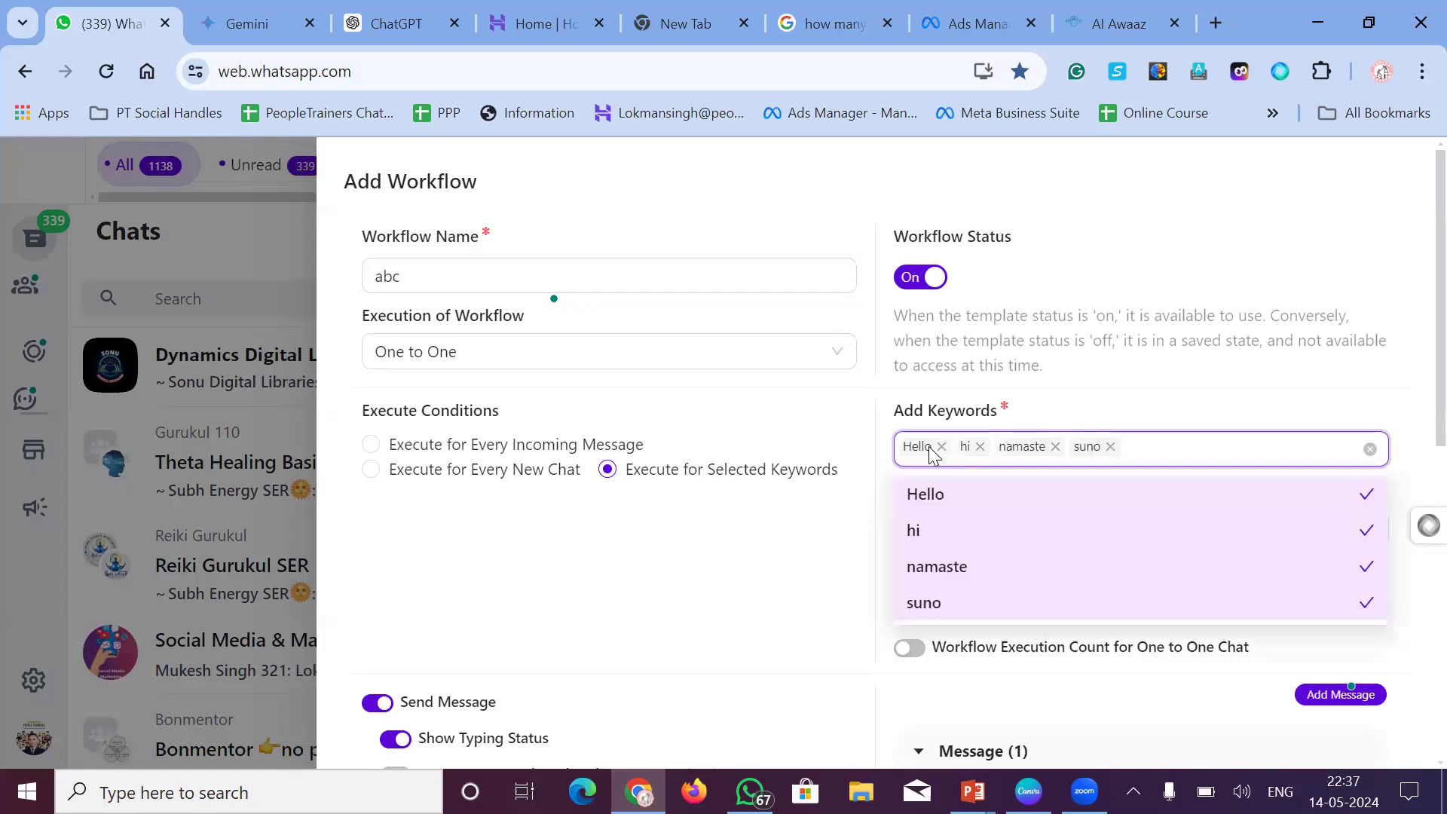
{"action": "left_click", "coordinate": [838, 524]}
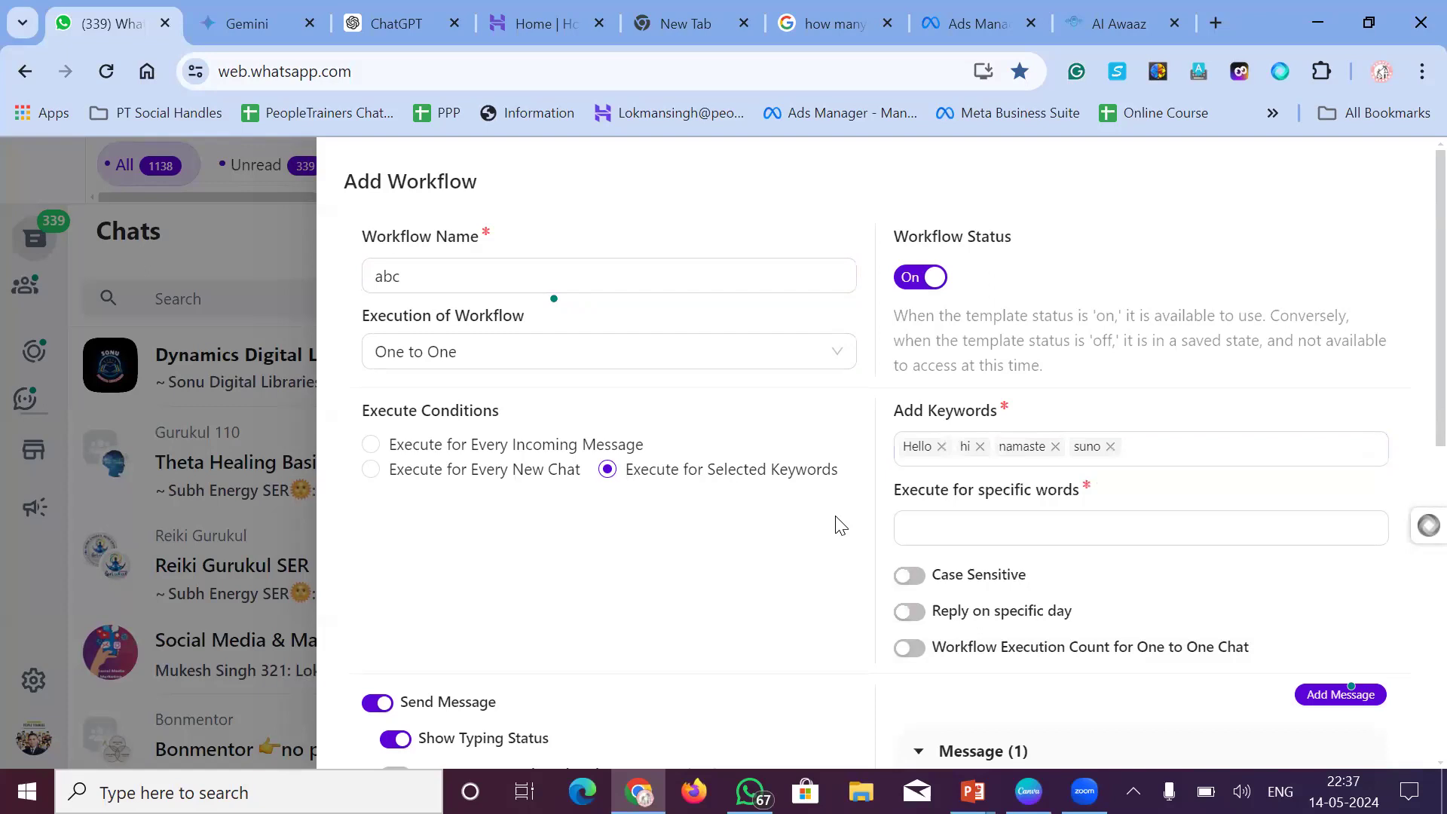
Set the abc workflow's keyword matching to 'Contain the words'.
{"action": "left_click", "coordinate": [945, 529]}
{"action": "left_click", "coordinate": [945, 529]}
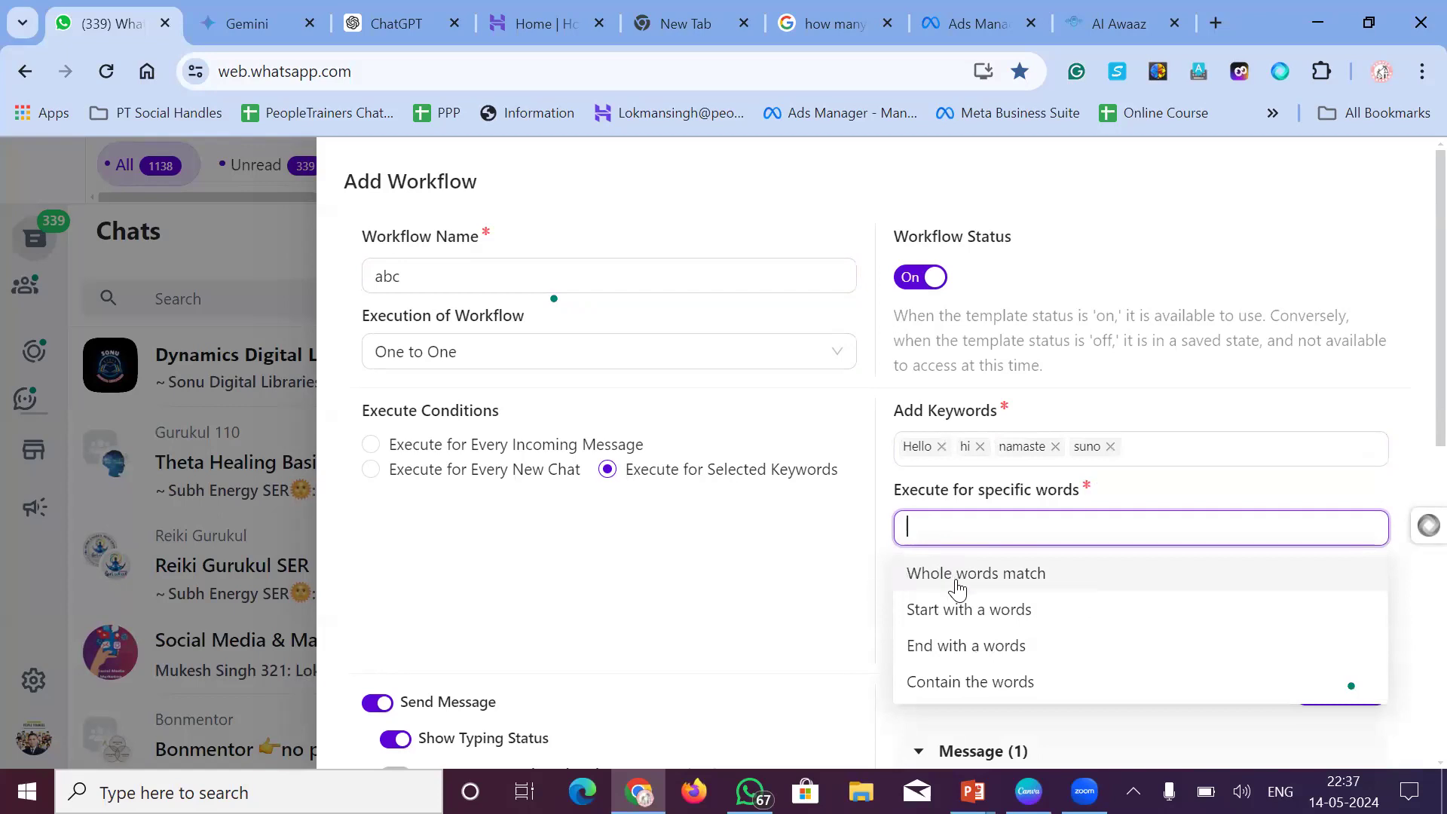
{"action": "left_click", "coordinate": [977, 687]}
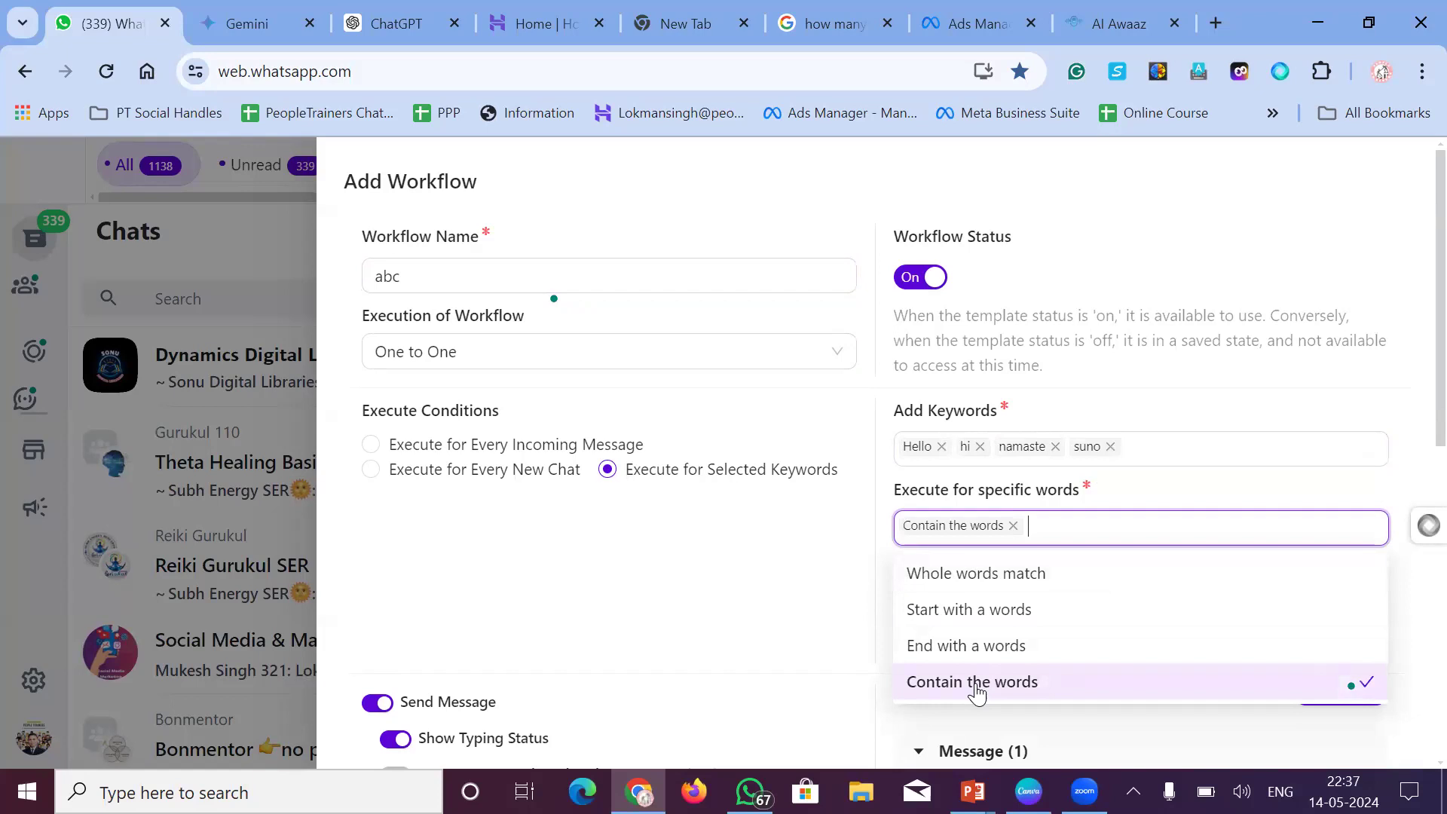
{"action": "left_click", "coordinate": [1366, 686]}
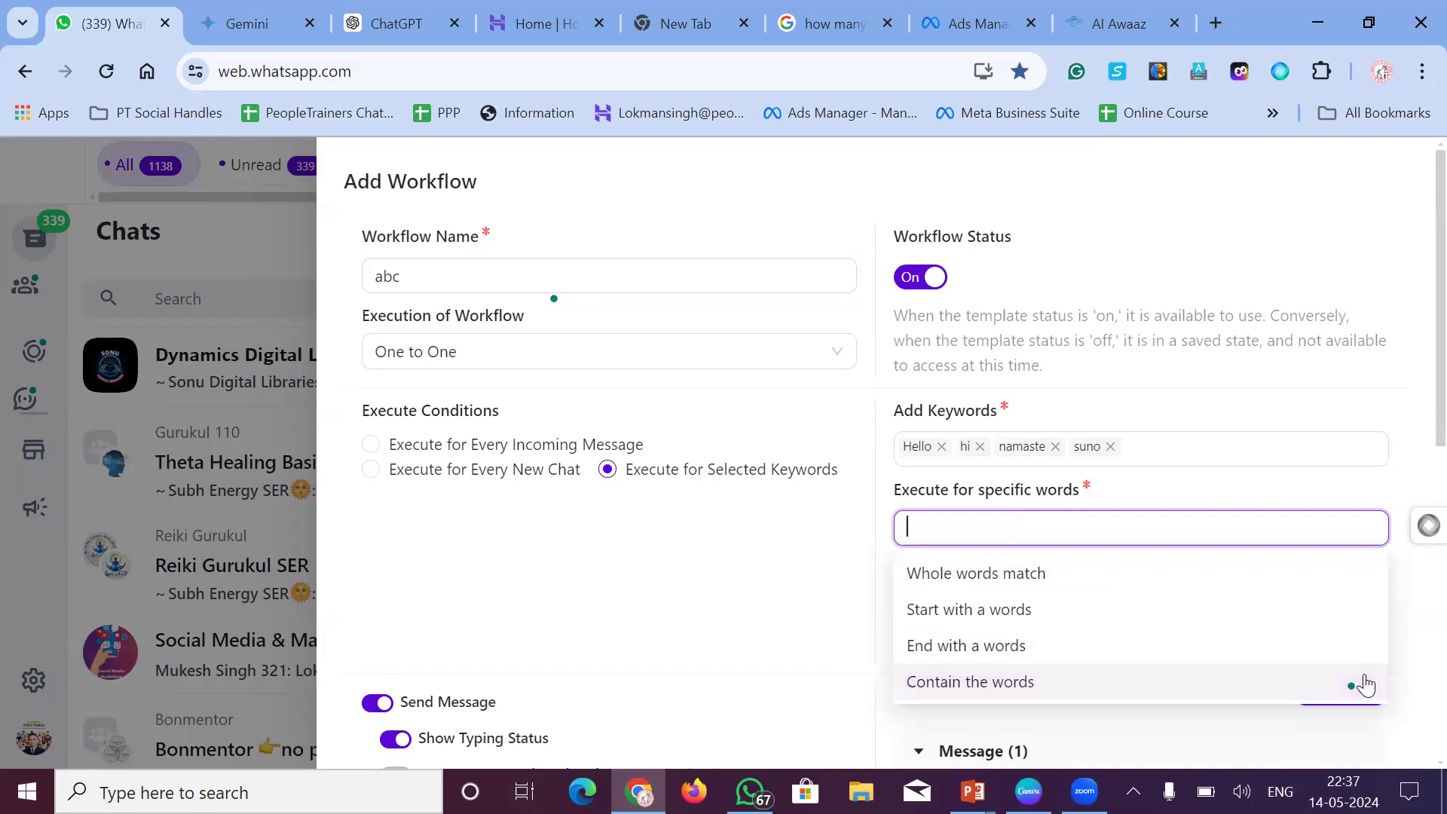
{"action": "left_click", "coordinate": [736, 595]}
{"action": "left_click", "coordinate": [975, 534]}
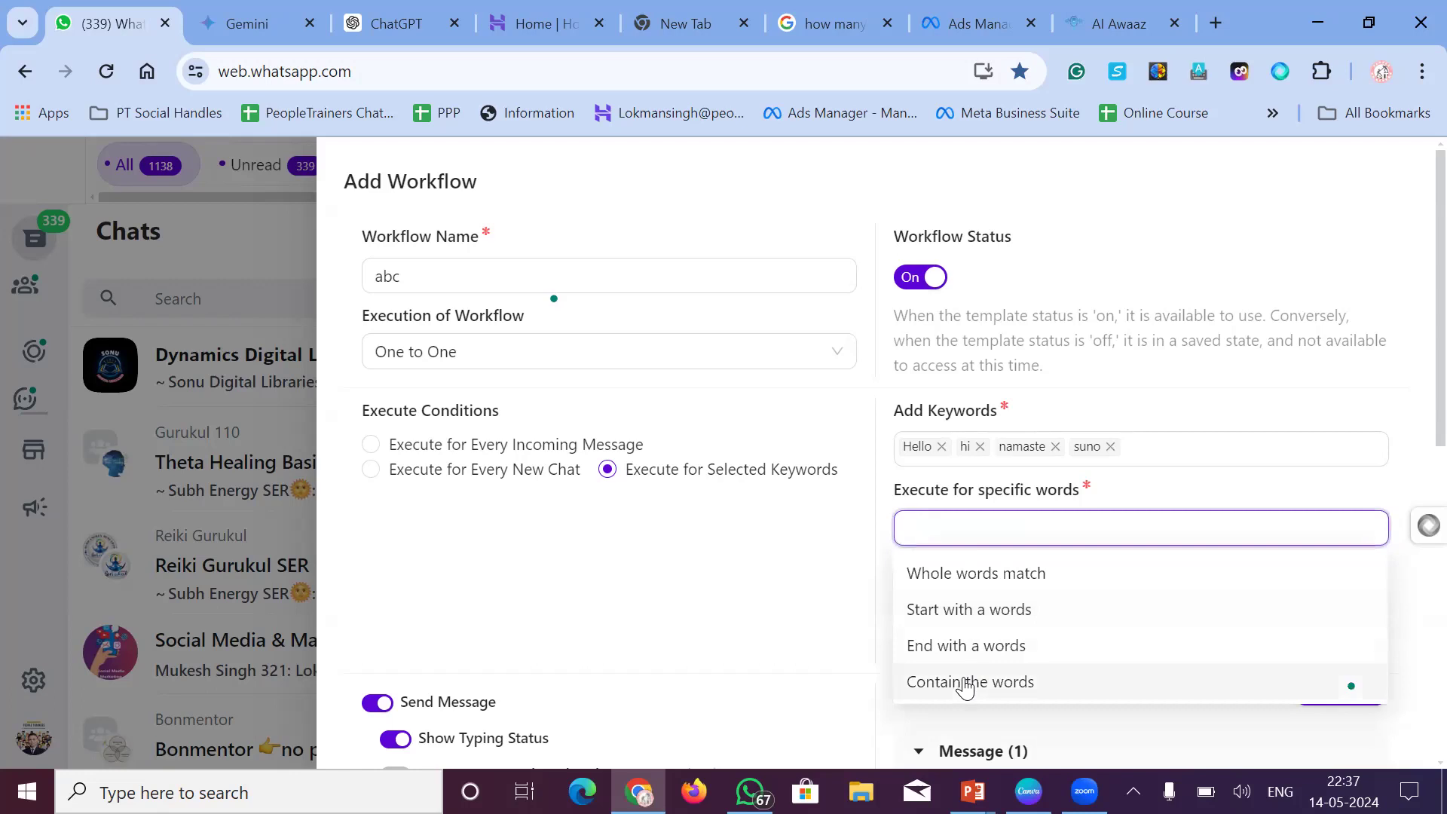
{"action": "left_click", "coordinate": [965, 687]}
{"action": "left_click", "coordinate": [823, 661]}
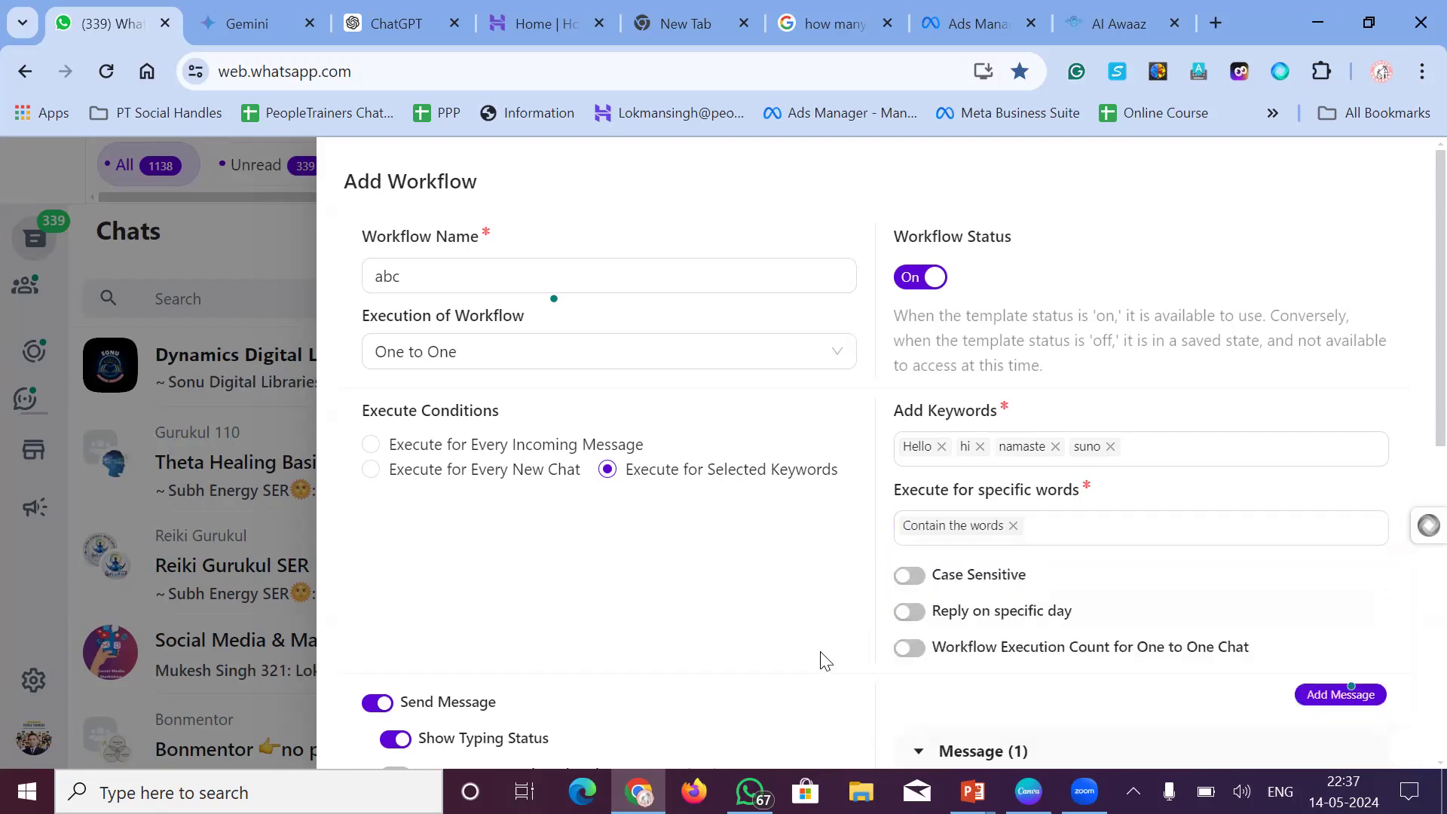
Switch the reply's template type to Message + Documents/Audio, dismissing the empty template picker.
{"action": "scroll", "coordinate": [1414, 483], "scroll_direction": "down", "scroll_amount": 1}
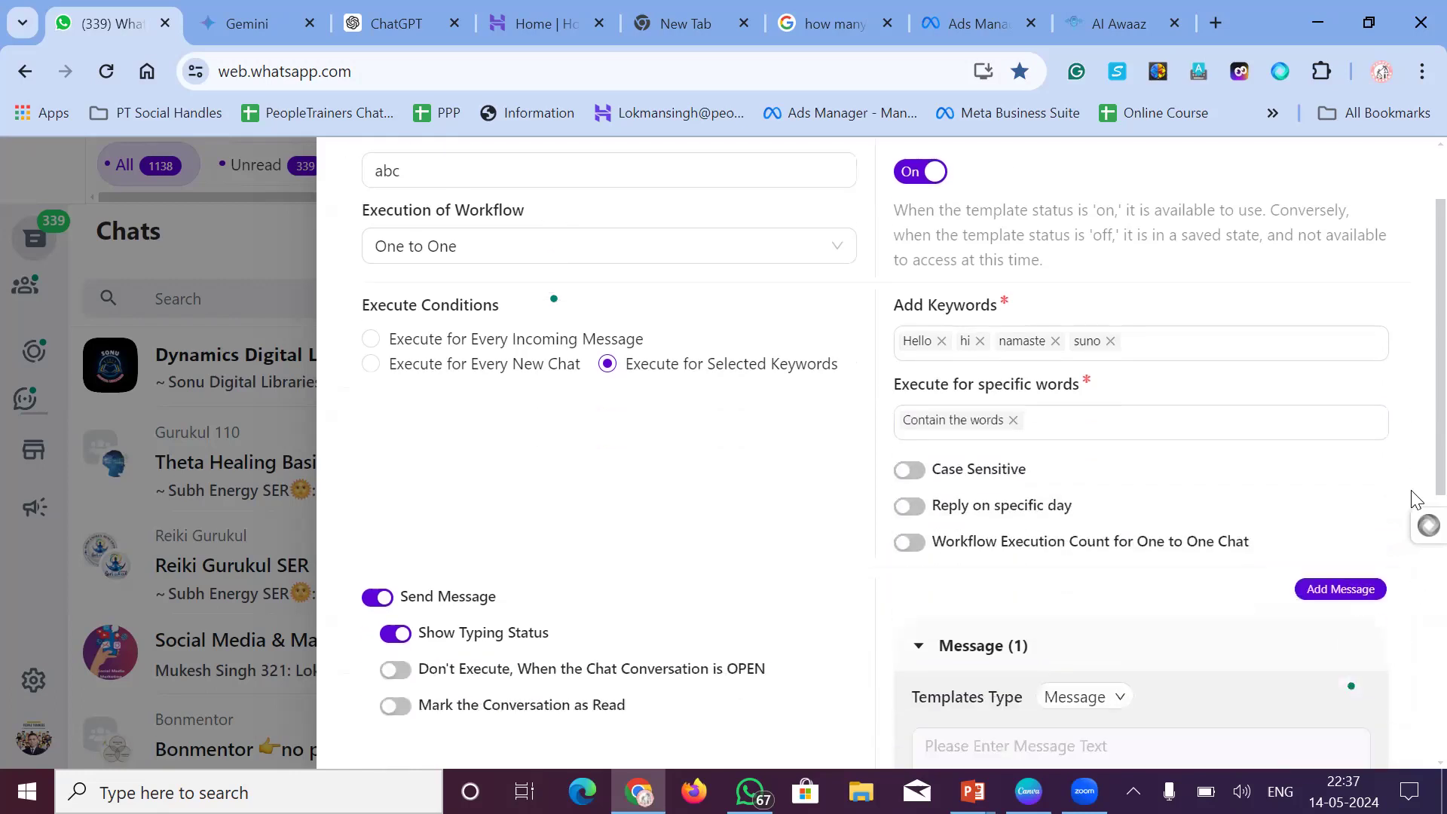
{"action": "scroll", "coordinate": [1414, 512], "scroll_direction": "down", "scroll_amount": 3}
{"action": "left_click", "coordinate": [976, 444]}
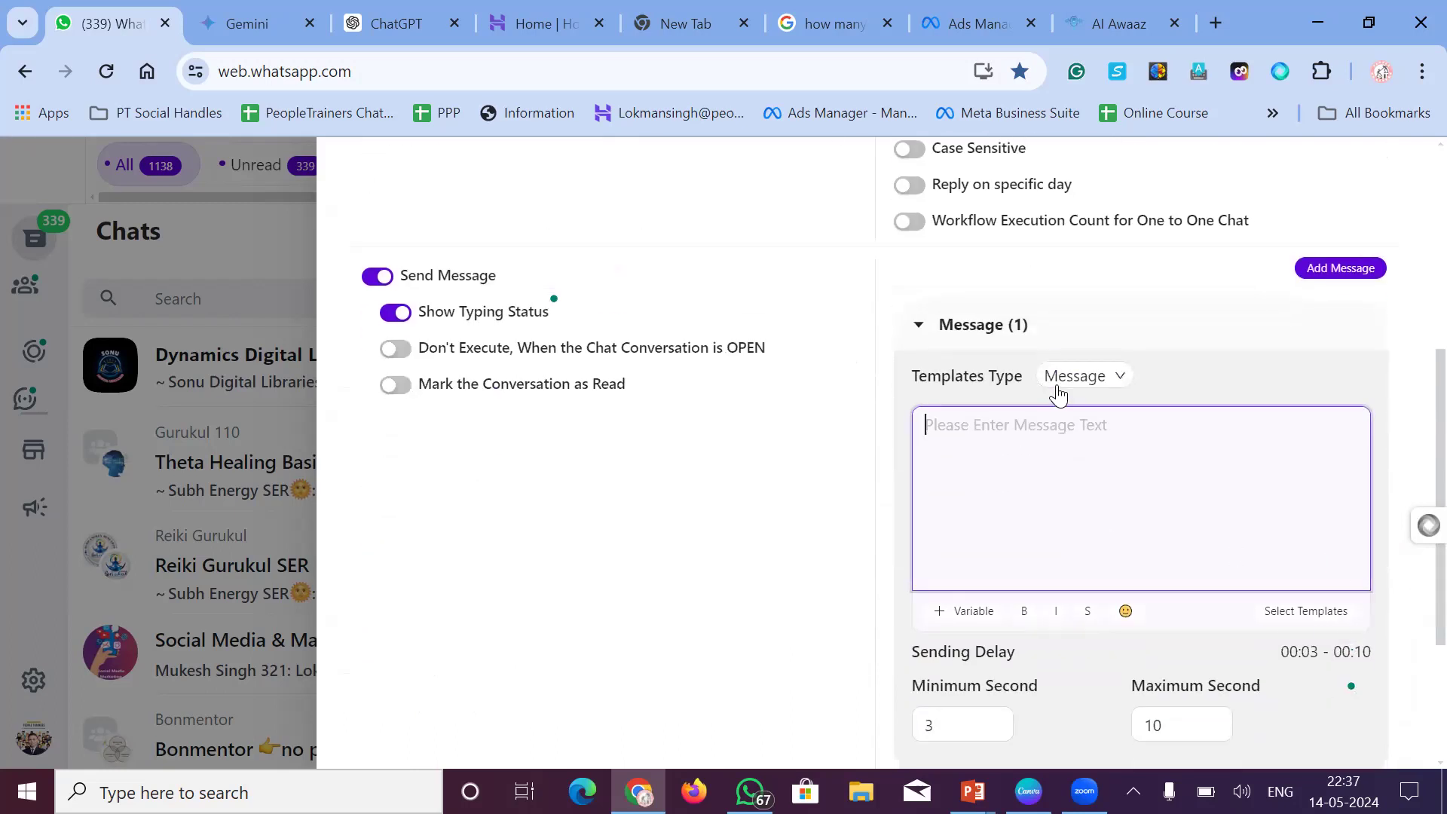
{"action": "left_click", "coordinate": [1082, 376]}
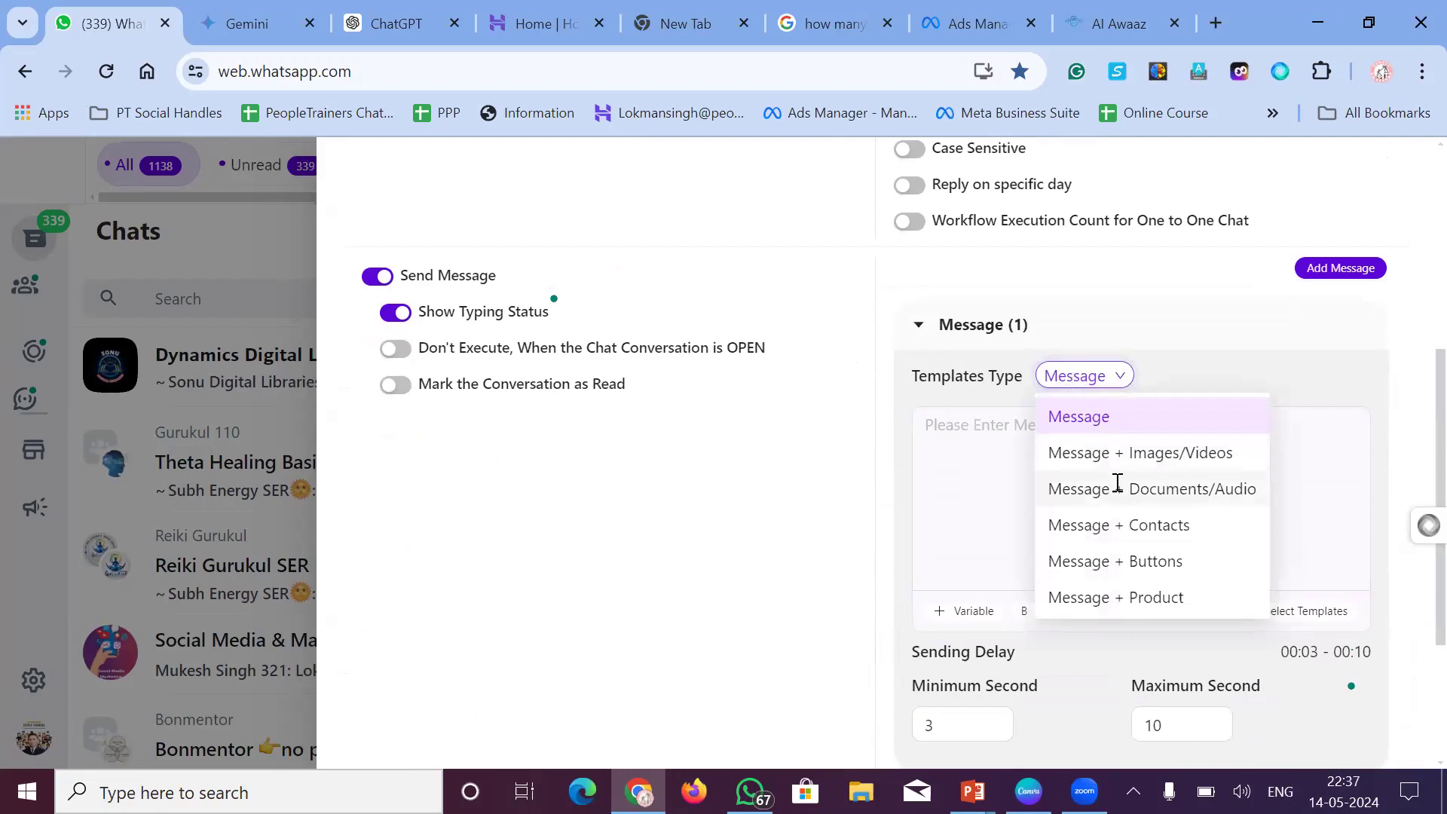
{"action": "left_click", "coordinate": [1118, 489]}
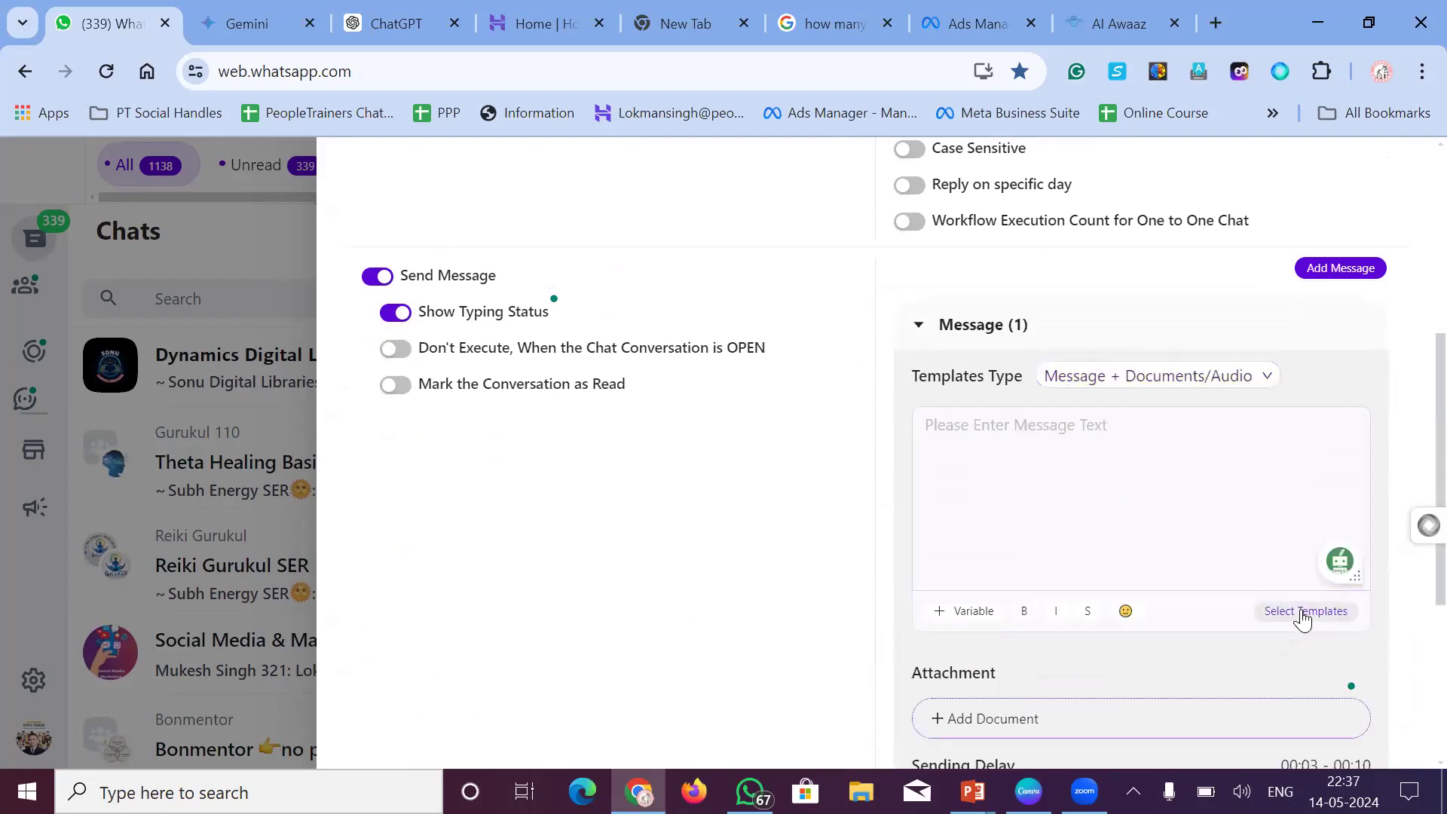
{"action": "left_click", "coordinate": [1301, 610]}
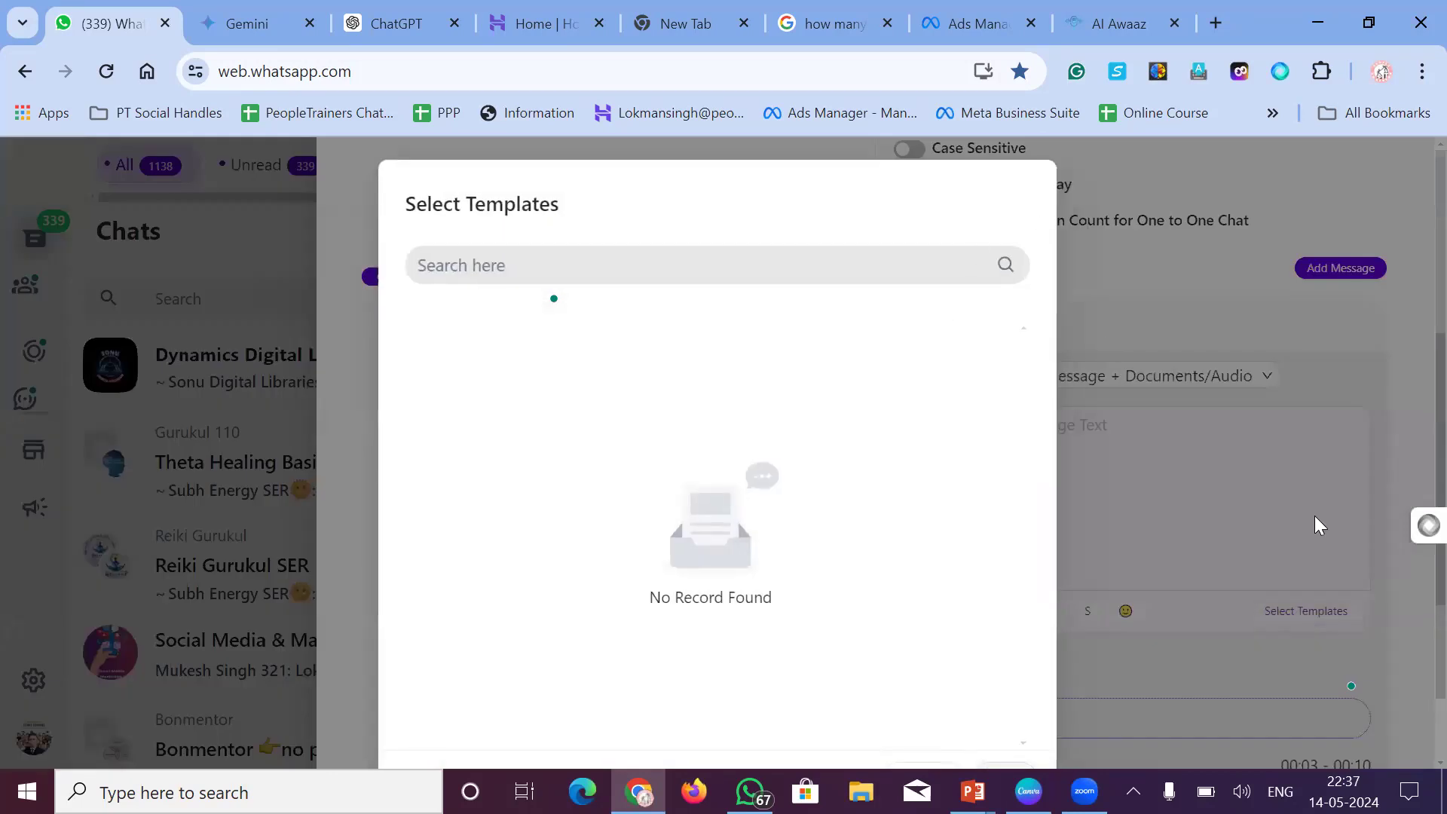
{"action": "scroll", "coordinate": [1416, 713], "scroll_direction": "down", "scroll_amount": 1}
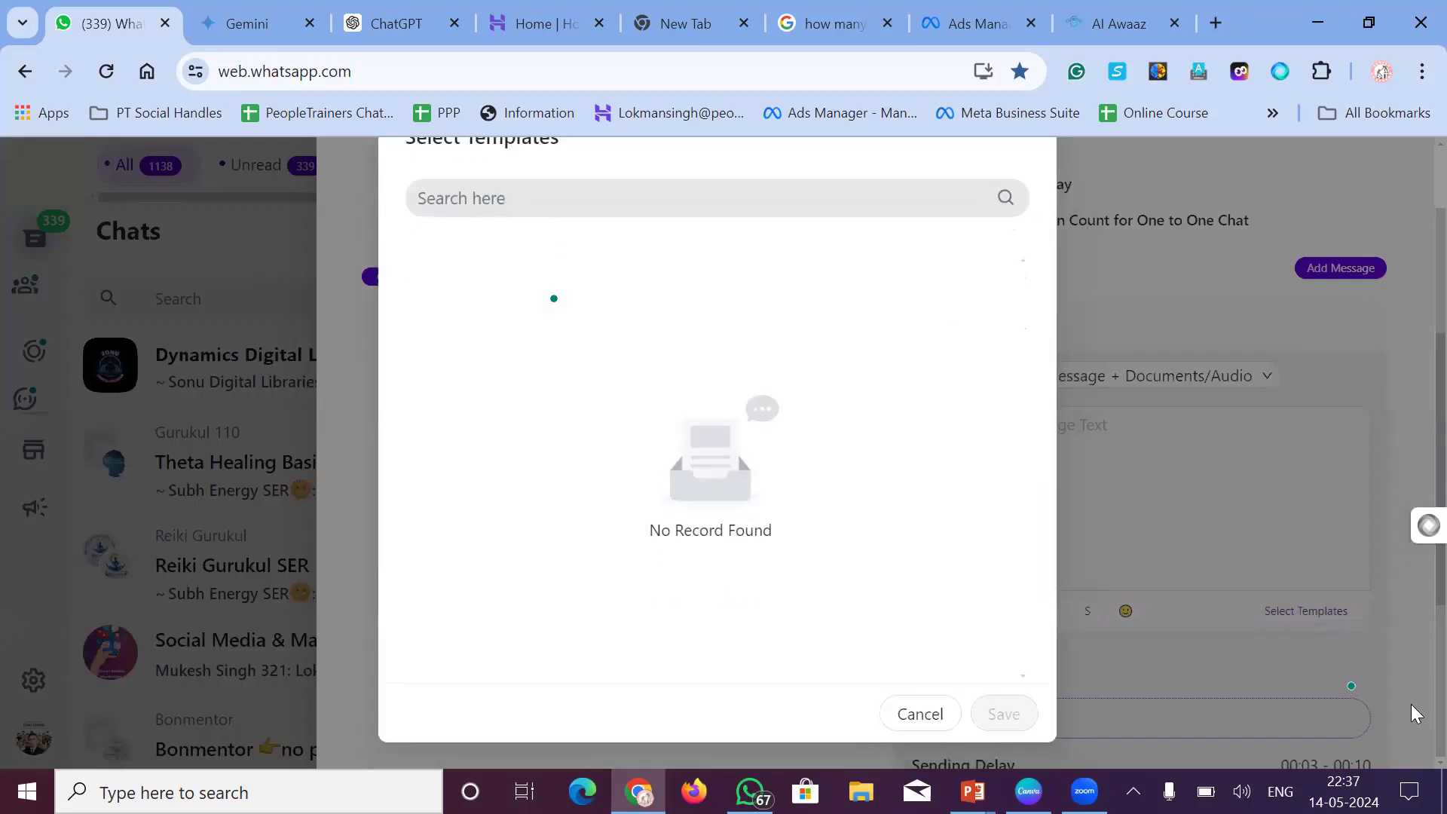
{"action": "scroll", "coordinate": [1417, 588], "scroll_direction": "up", "scroll_amount": 1}
{"action": "scroll", "coordinate": [1417, 675], "scroll_direction": "down", "scroll_amount": 1}
{"action": "left_click", "coordinate": [915, 724]}
{"action": "left_click", "coordinate": [986, 513]}
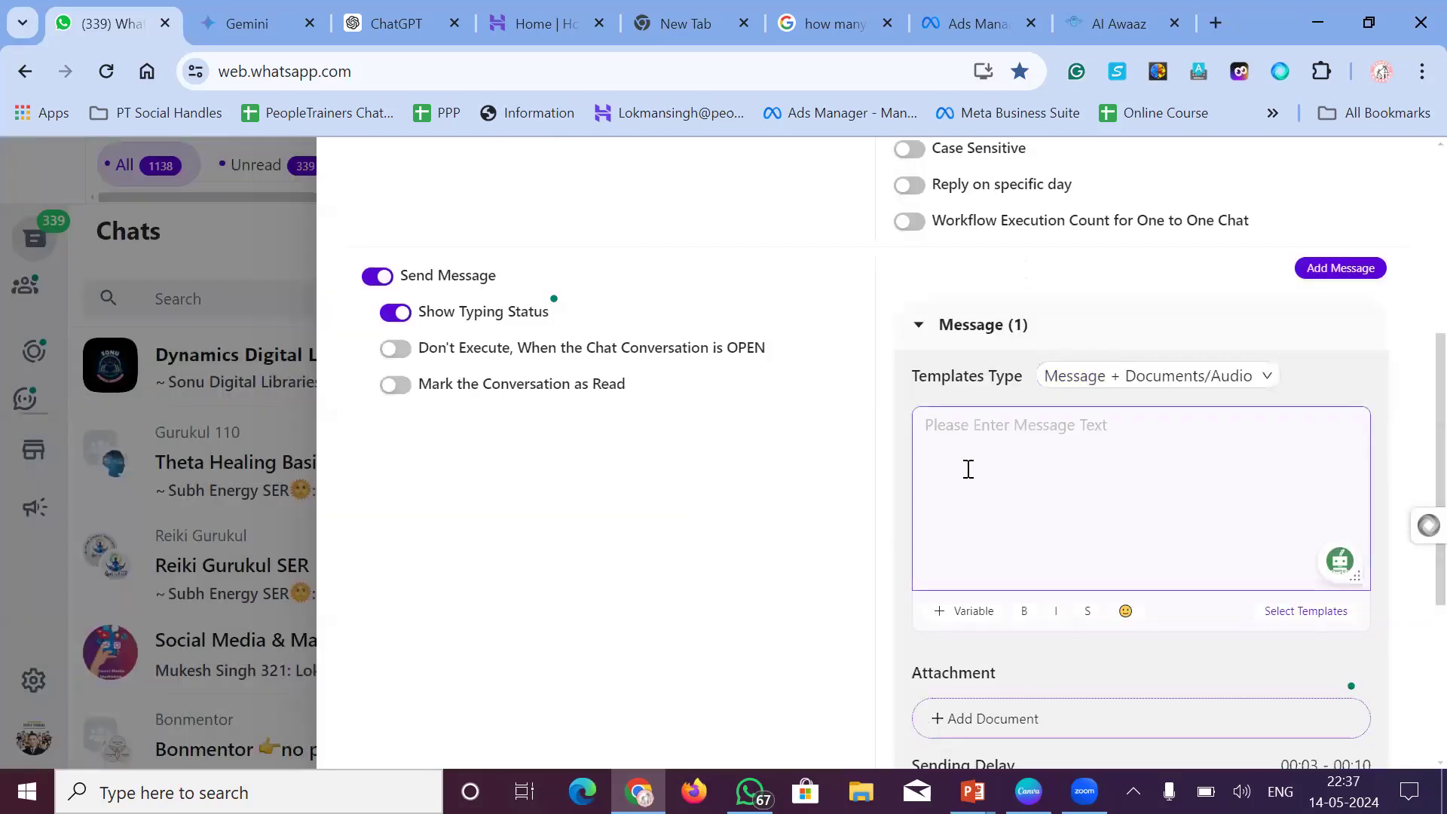
Write the greeting 'Welcome. Team adhyatmraj is happy having your query. Please let me know, how can I help you?'.
{"action": "left_click", "coordinate": [998, 450]}
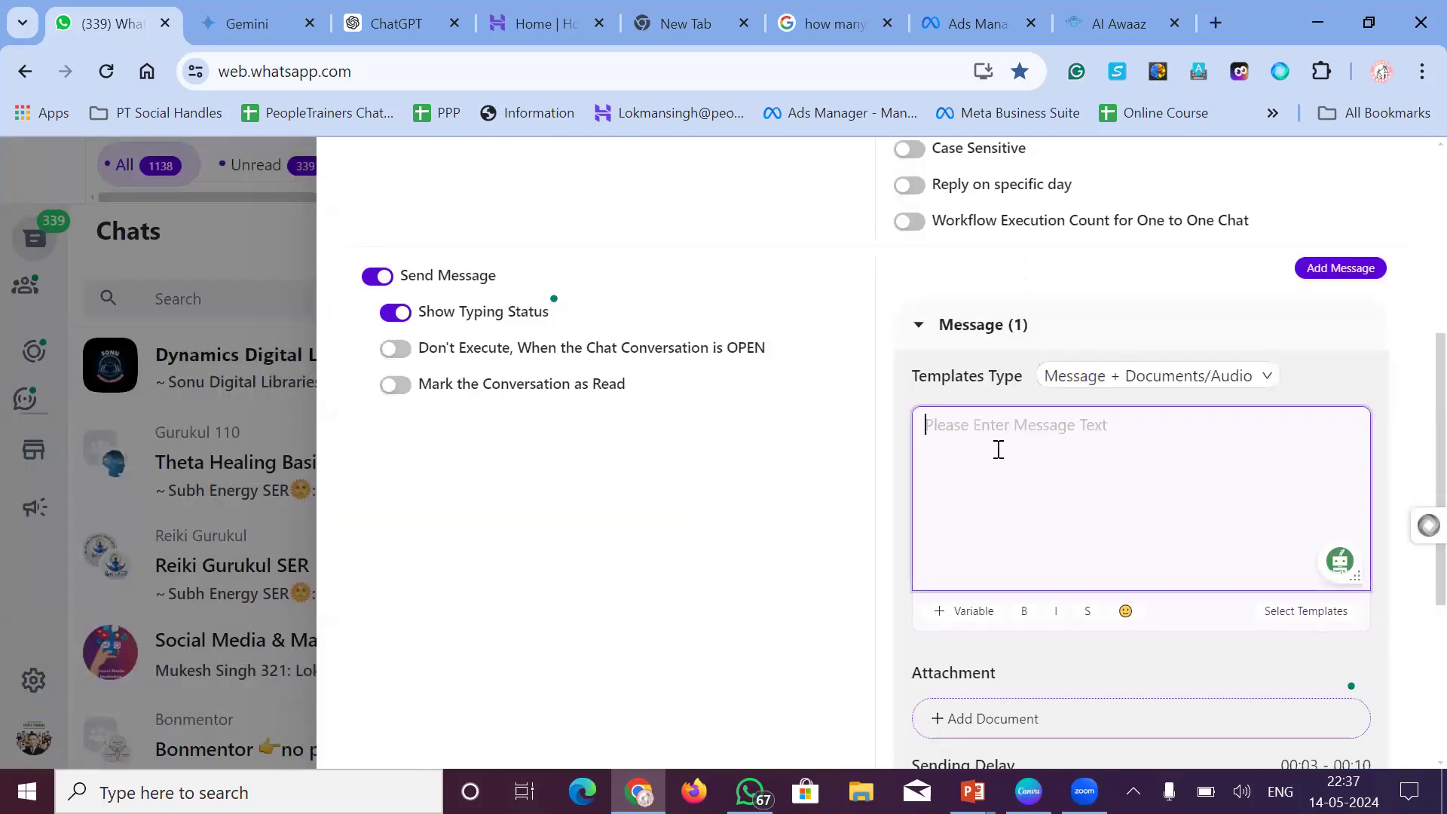
{"action": "type", "text": "Welcome"}
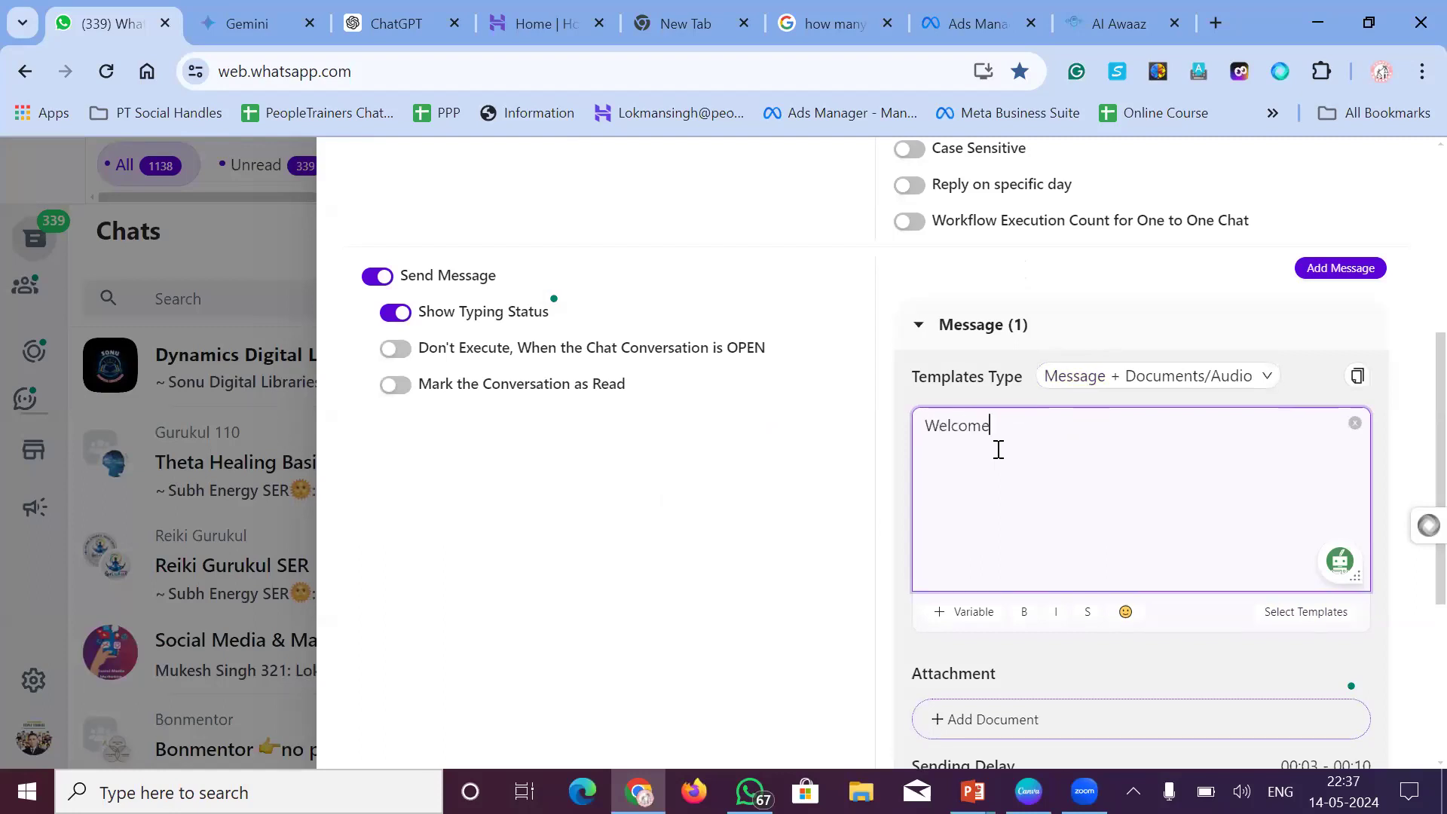
{"action": "type", "text": ". Team adhyatmraj"}
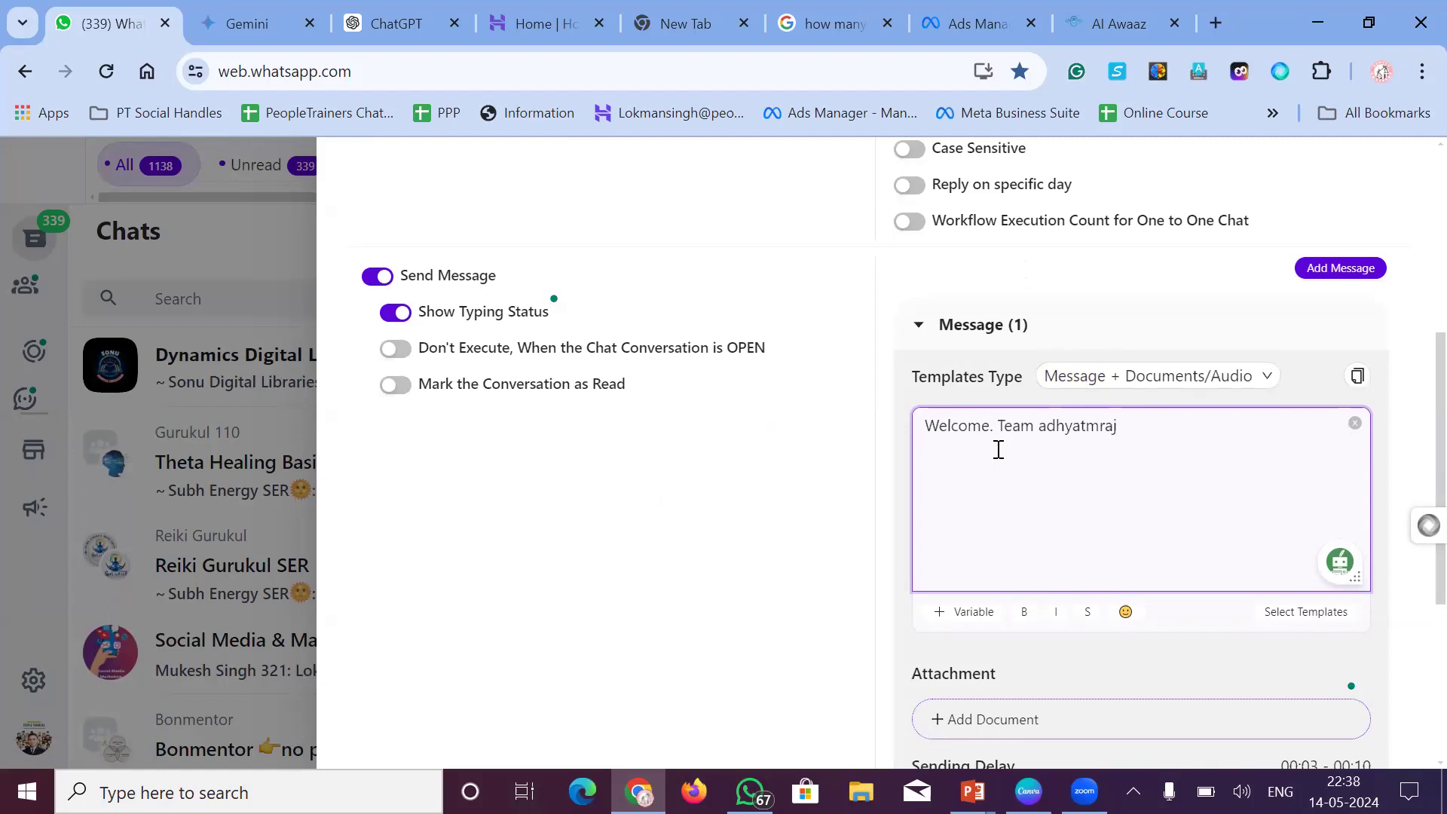
{"action": "type", "text": " is happy having your query. Ples"}
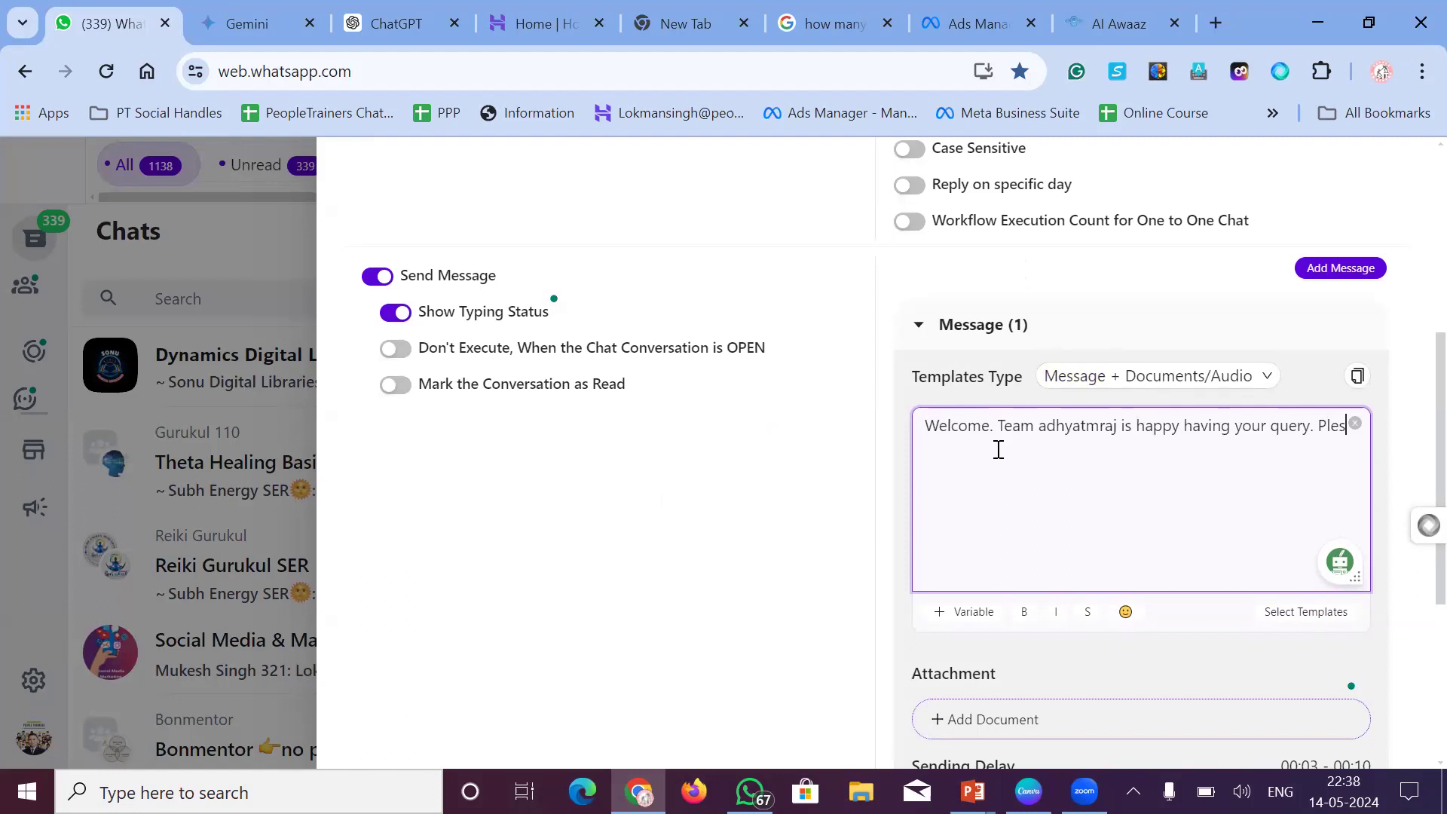
{"action": "key", "text": "BackSpace"}
{"action": "type", "text": "ase let me know"}
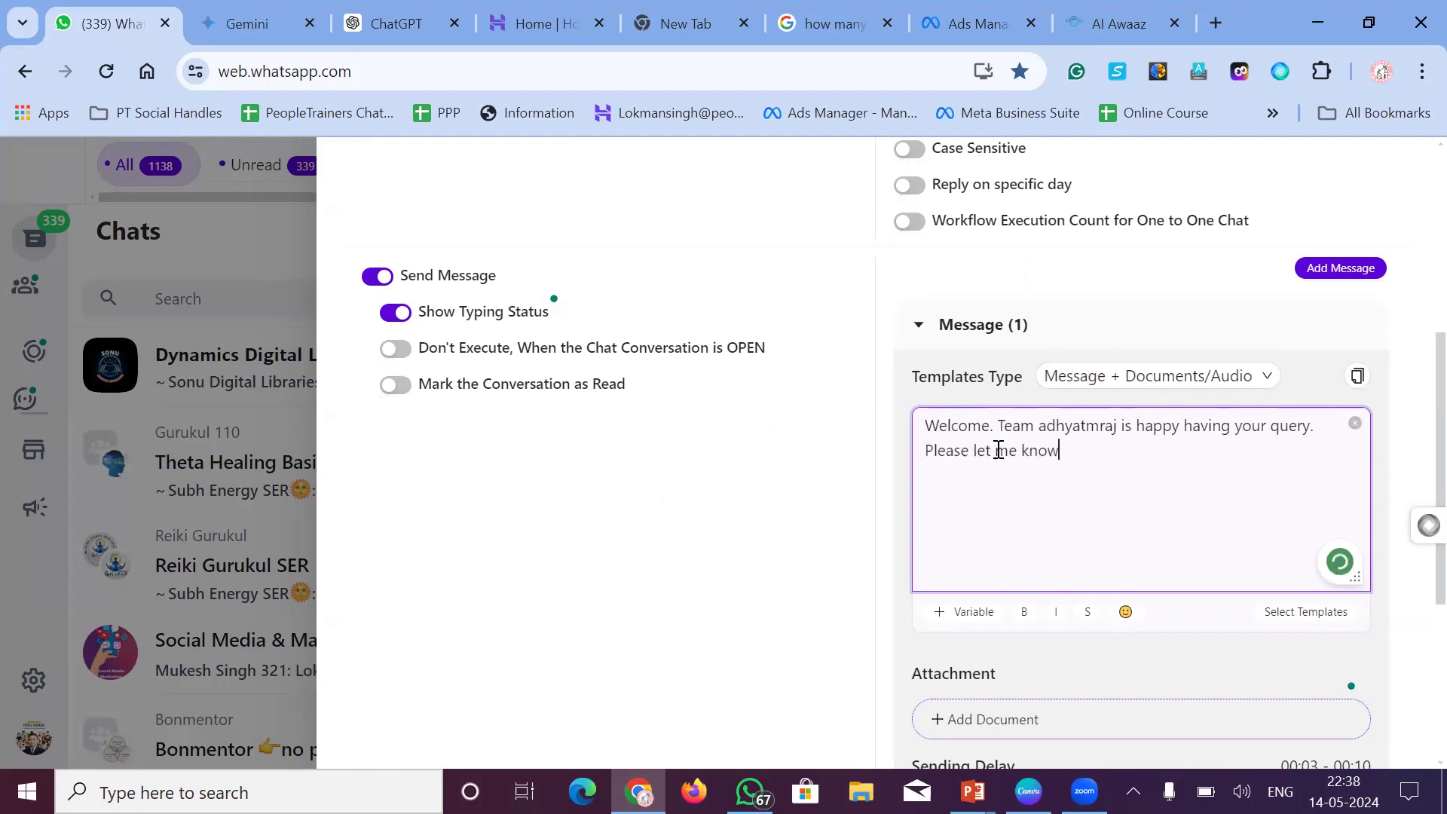
{"action": "type", "text": ", how can I help you?"}
{"action": "key", "text": "Return"}
Add lines 'For services, type 100', 'For support, type 200' and a call-us phone number.
{"action": "type", "text": "For"}
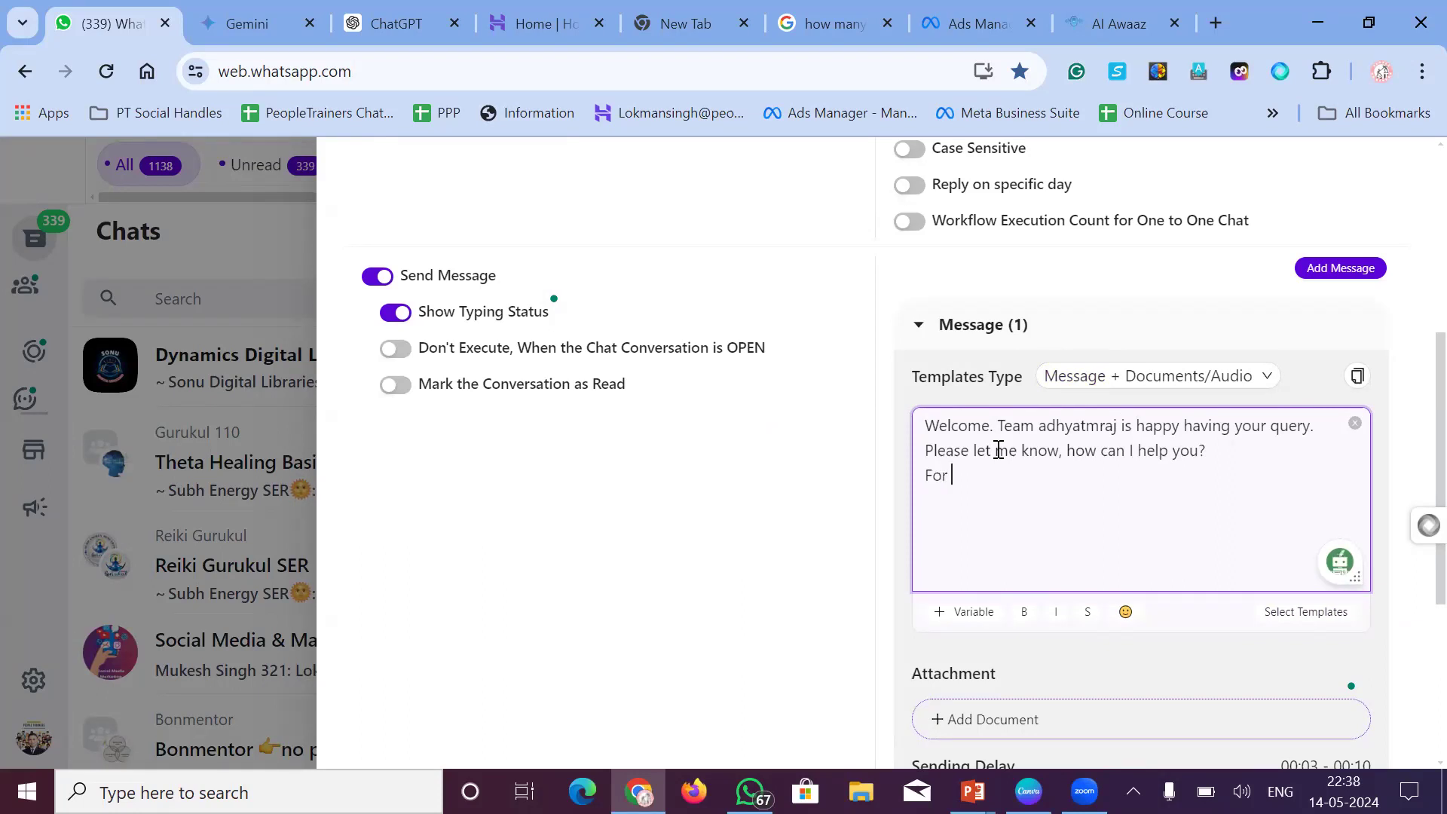
{"action": "type", "text": " service"}
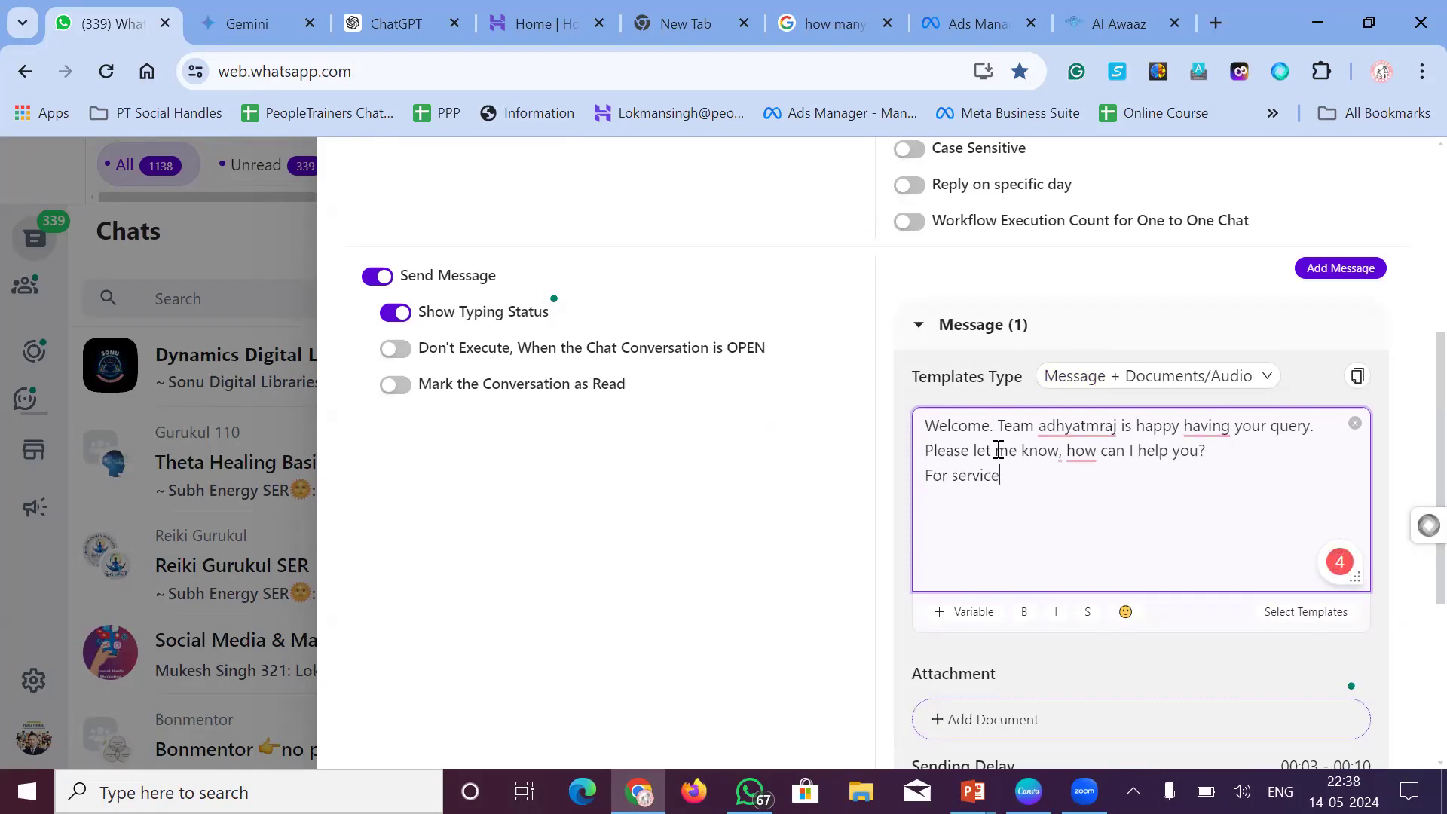
{"action": "type", "text": "s, type  100"}
{"action": "key", "text": "Return"}
{"action": "type", "text": "For support, ty"}
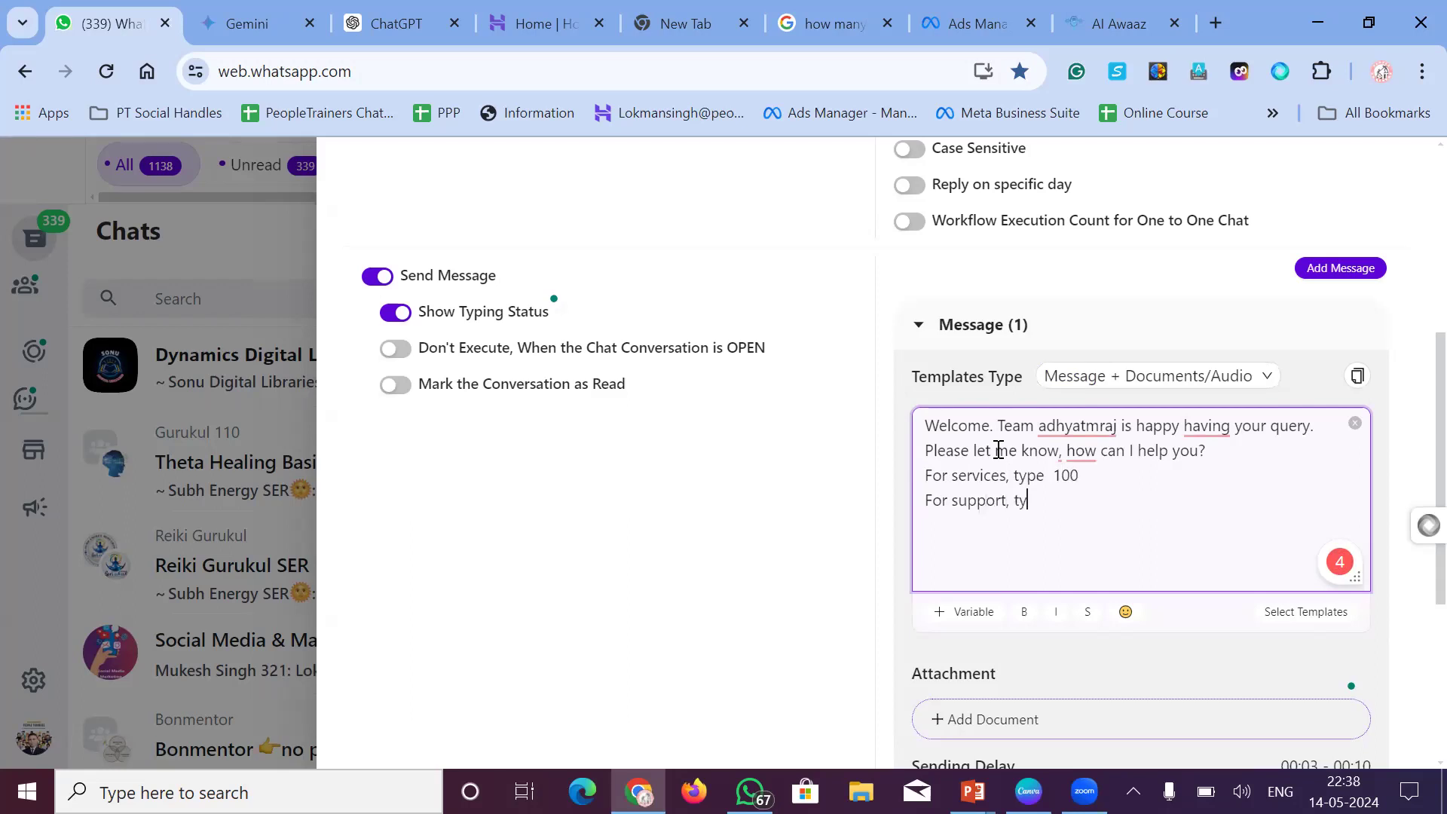
{"action": "type", "text": "pe 200 For"}
{"action": "key", "text": "BackSpace"}
{"action": "key", "text": "BackSpace"}
{"action": "key", "text": "BackSpace"}
{"action": "key", "text": "Return"}
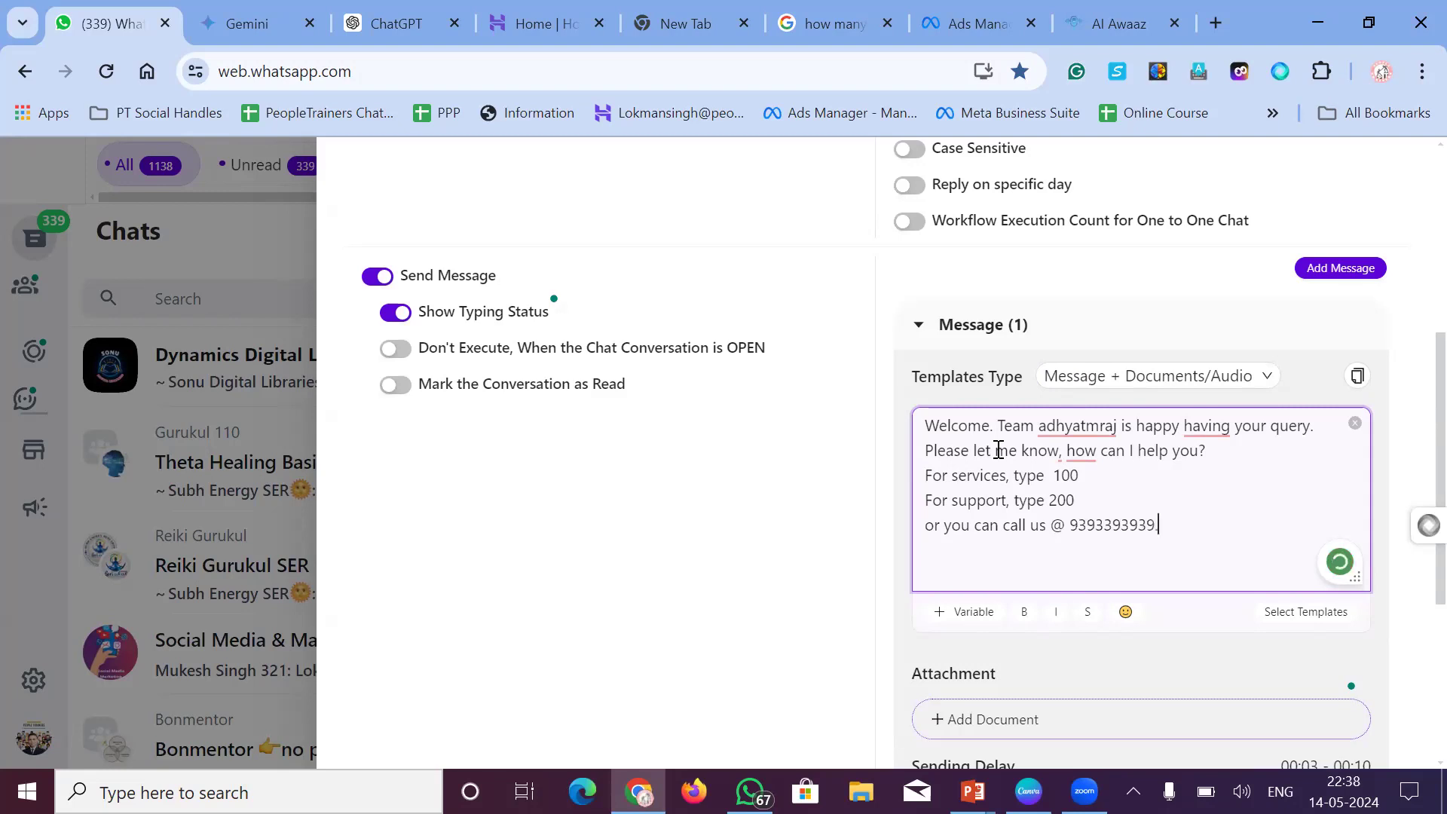
Change the template type back to plain Message, removing the Attachment section.
{"action": "scroll", "coordinate": [1417, 528], "scroll_direction": "down", "scroll_amount": 2}
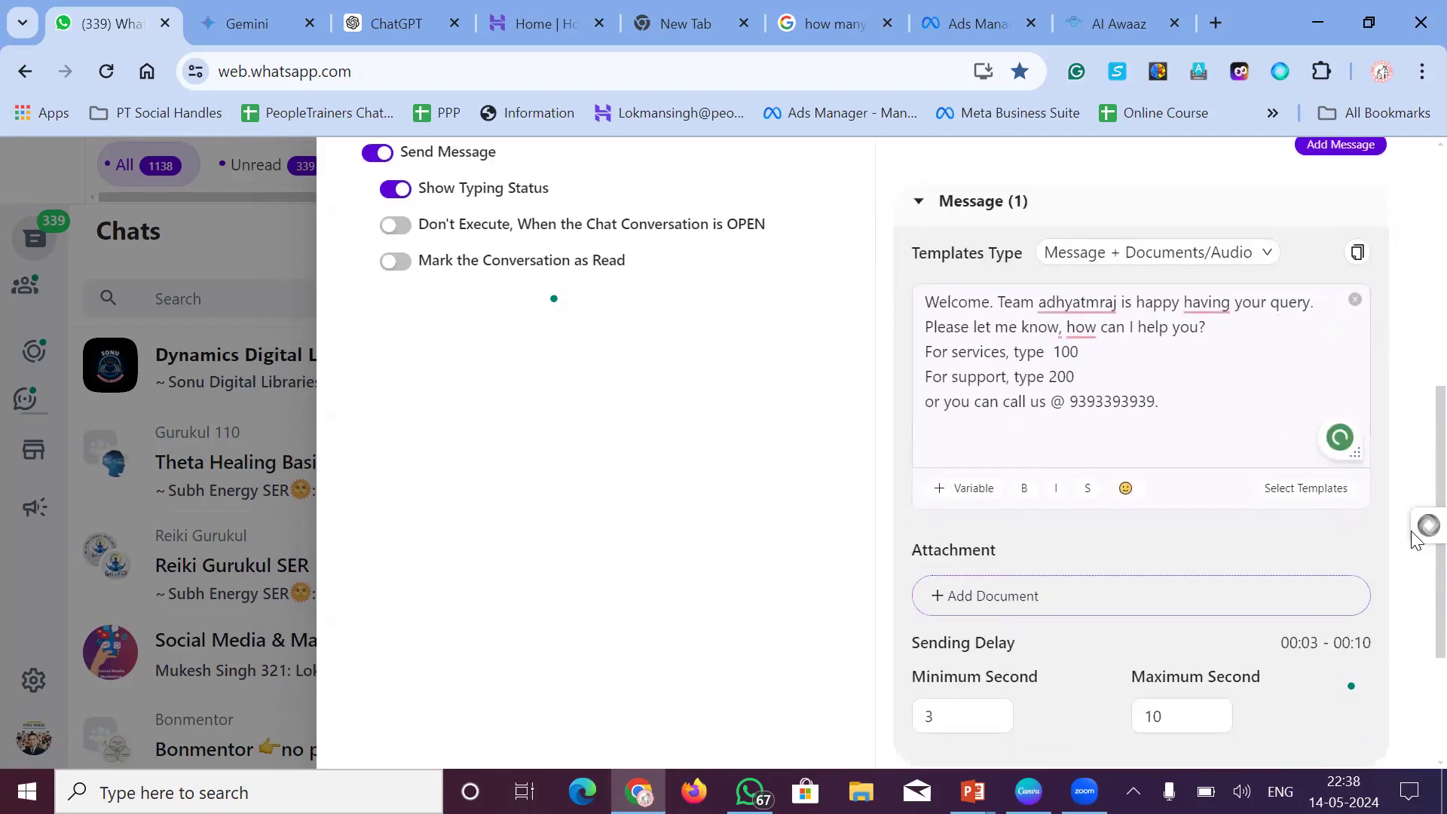
{"action": "scroll", "coordinate": [1415, 539], "scroll_direction": "down", "scroll_amount": 1}
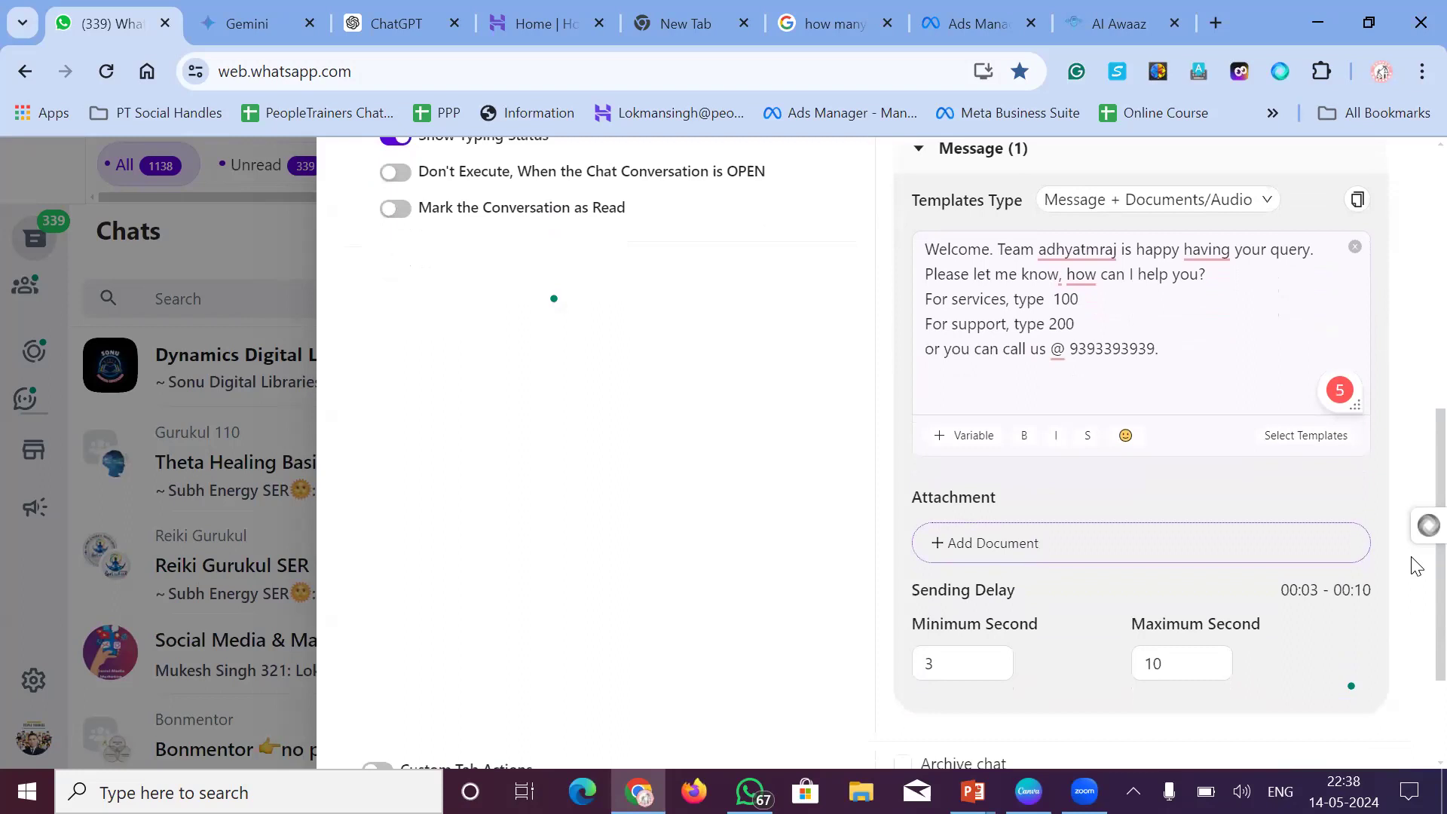
{"action": "scroll", "coordinate": [1414, 579], "scroll_direction": "down", "scroll_amount": 1}
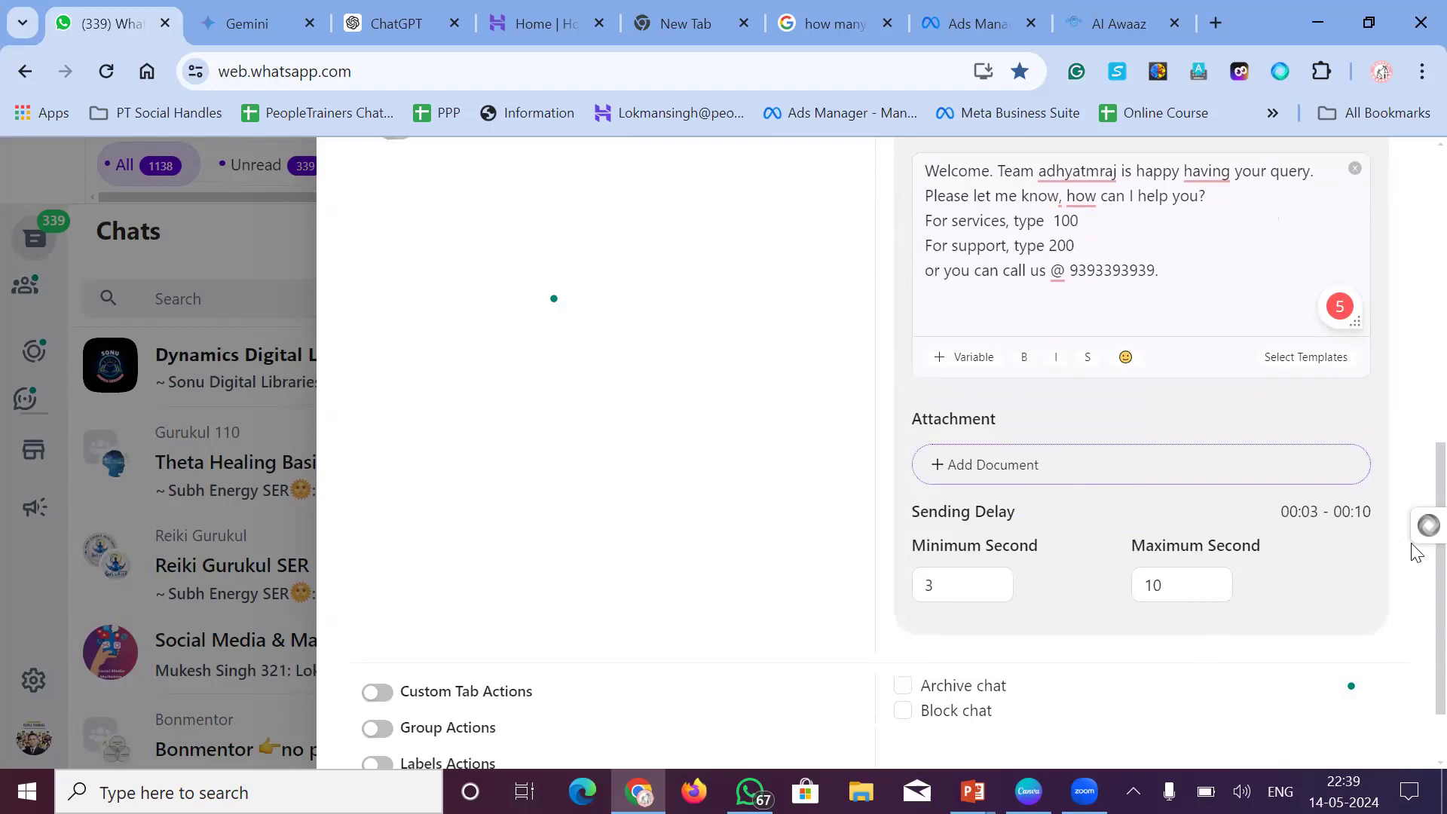
{"action": "scroll", "coordinate": [1412, 549], "scroll_direction": "up", "scroll_amount": 3}
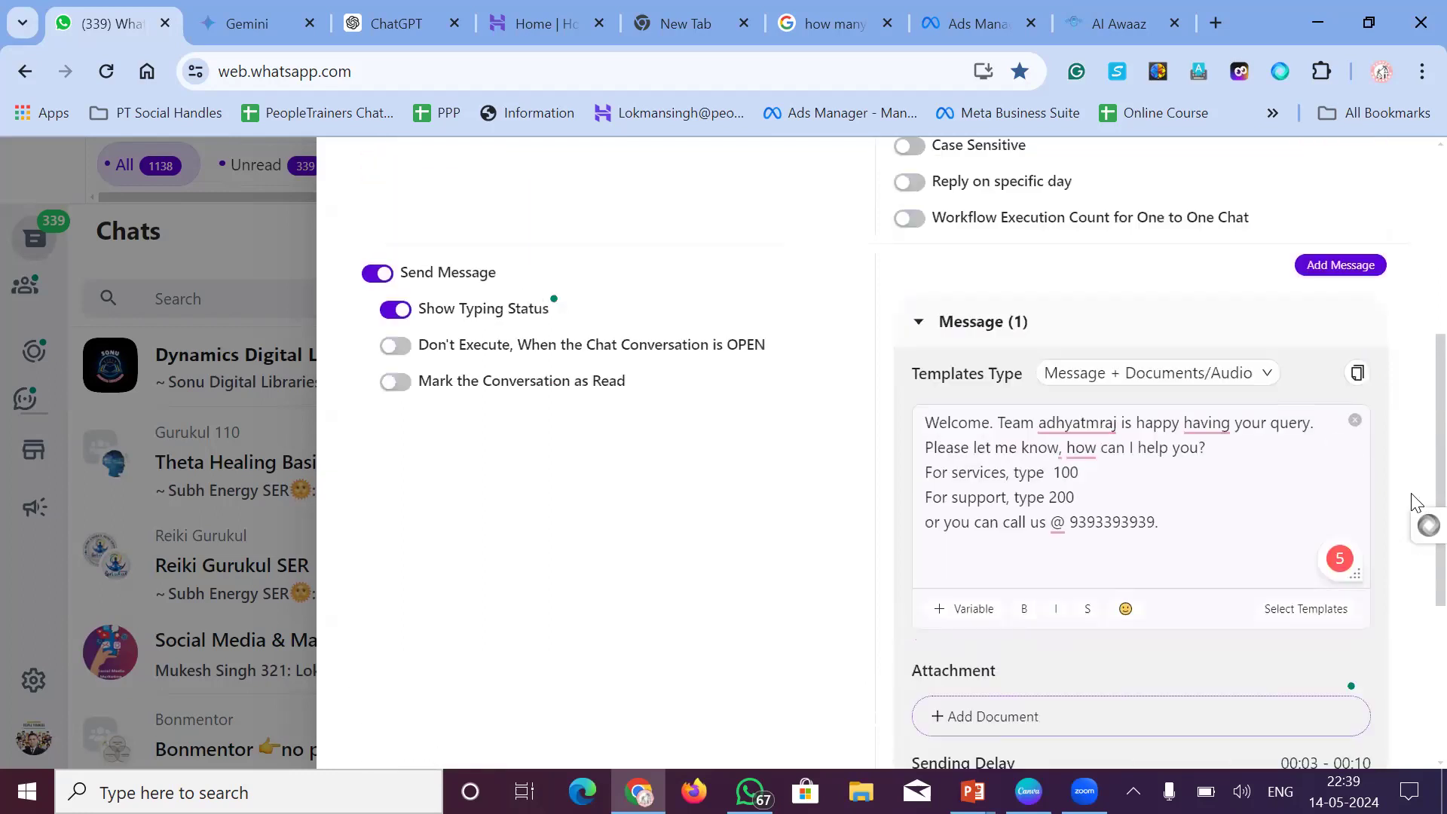
{"action": "left_click", "coordinate": [1146, 379]}
{"action": "left_click", "coordinate": [1109, 413]}
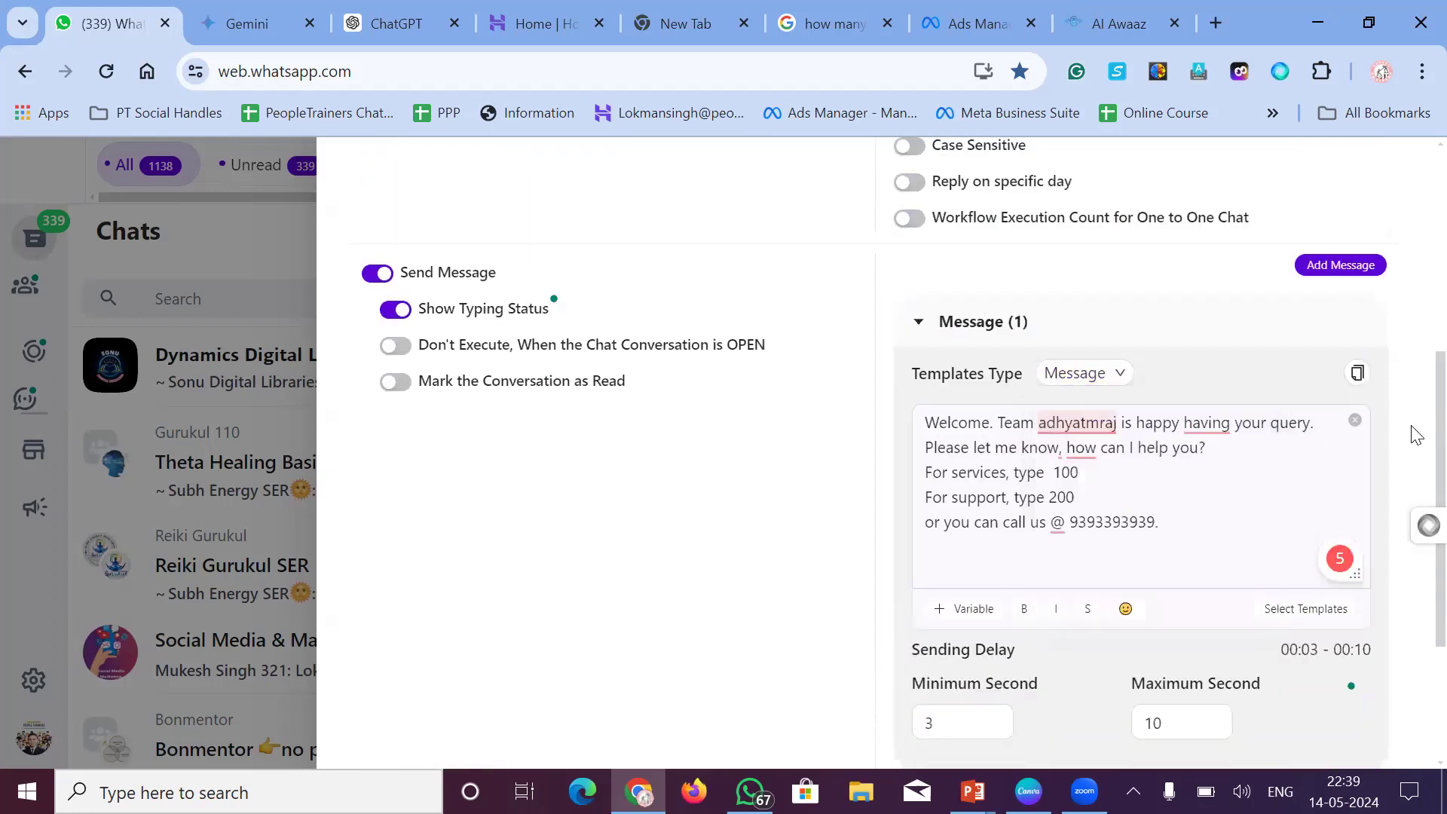
{"action": "scroll", "coordinate": [1414, 520], "scroll_direction": "down", "scroll_amount": 3}
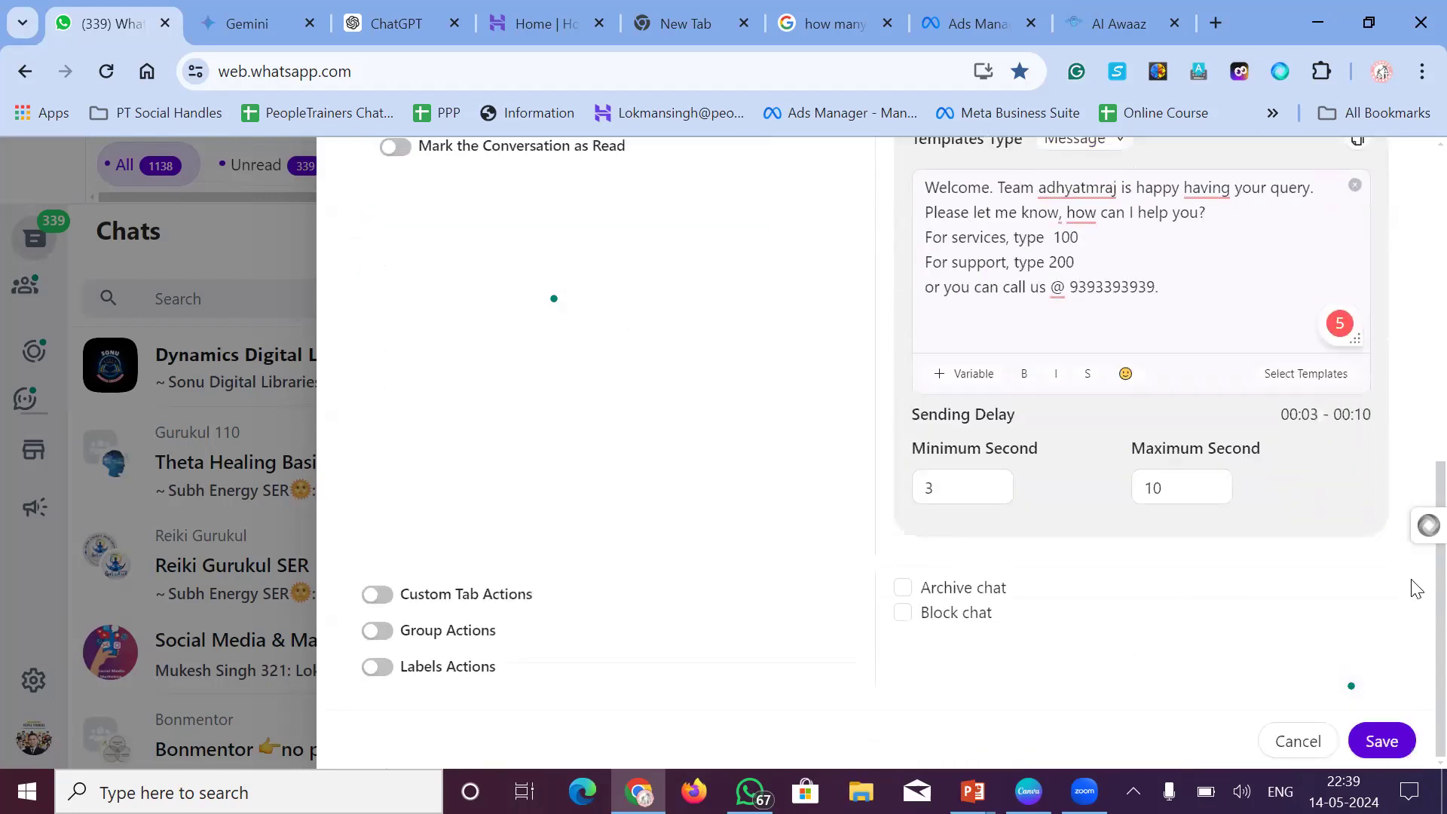
Save the abc workflow and open the latest contact's chat.
{"action": "left_click", "coordinate": [1373, 743]}
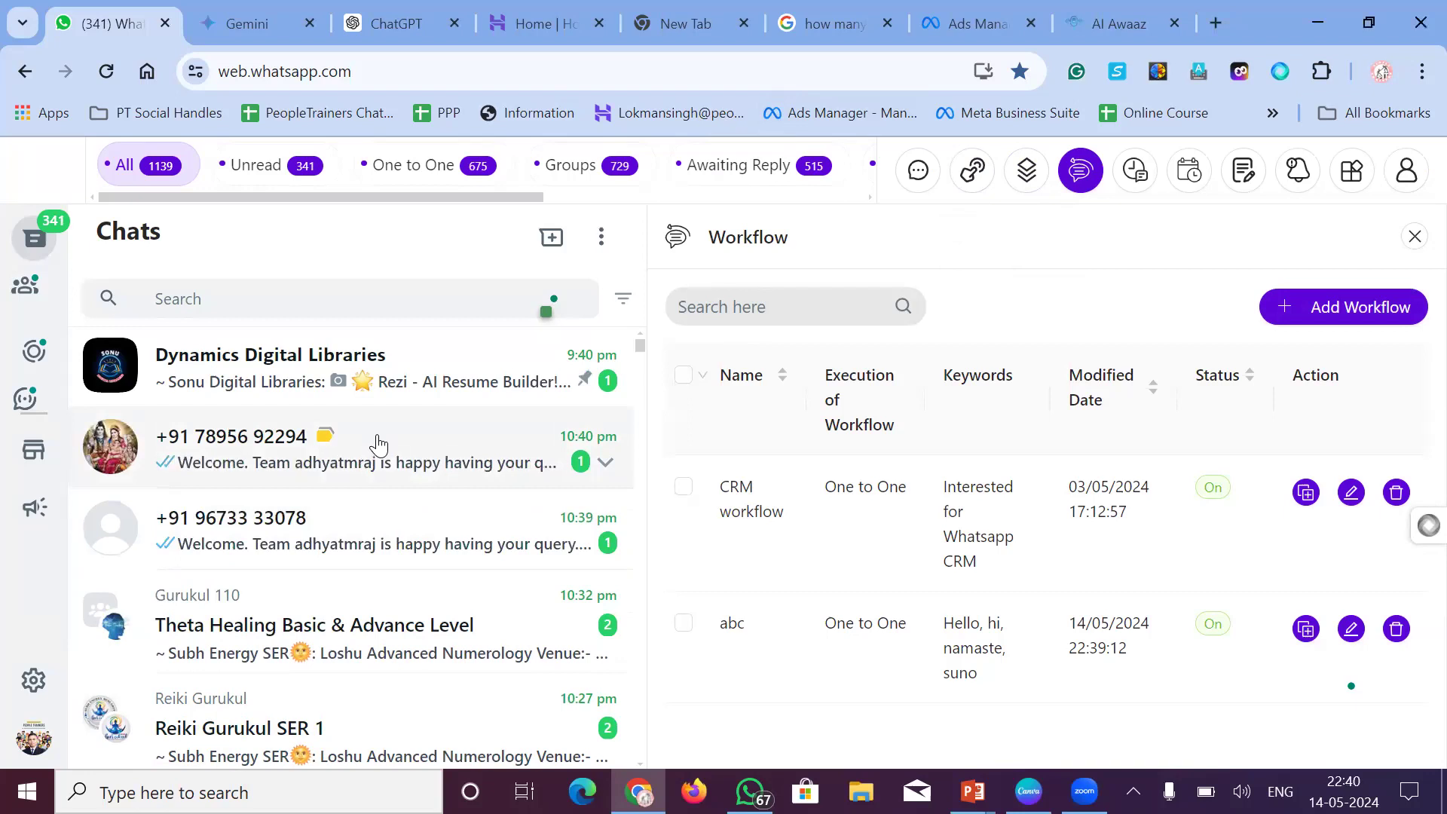
{"action": "left_click", "coordinate": [378, 444]}
Check two contacts' chats for the automatic welcome reply and select its text.
{"action": "left_click", "coordinate": [1415, 236]}
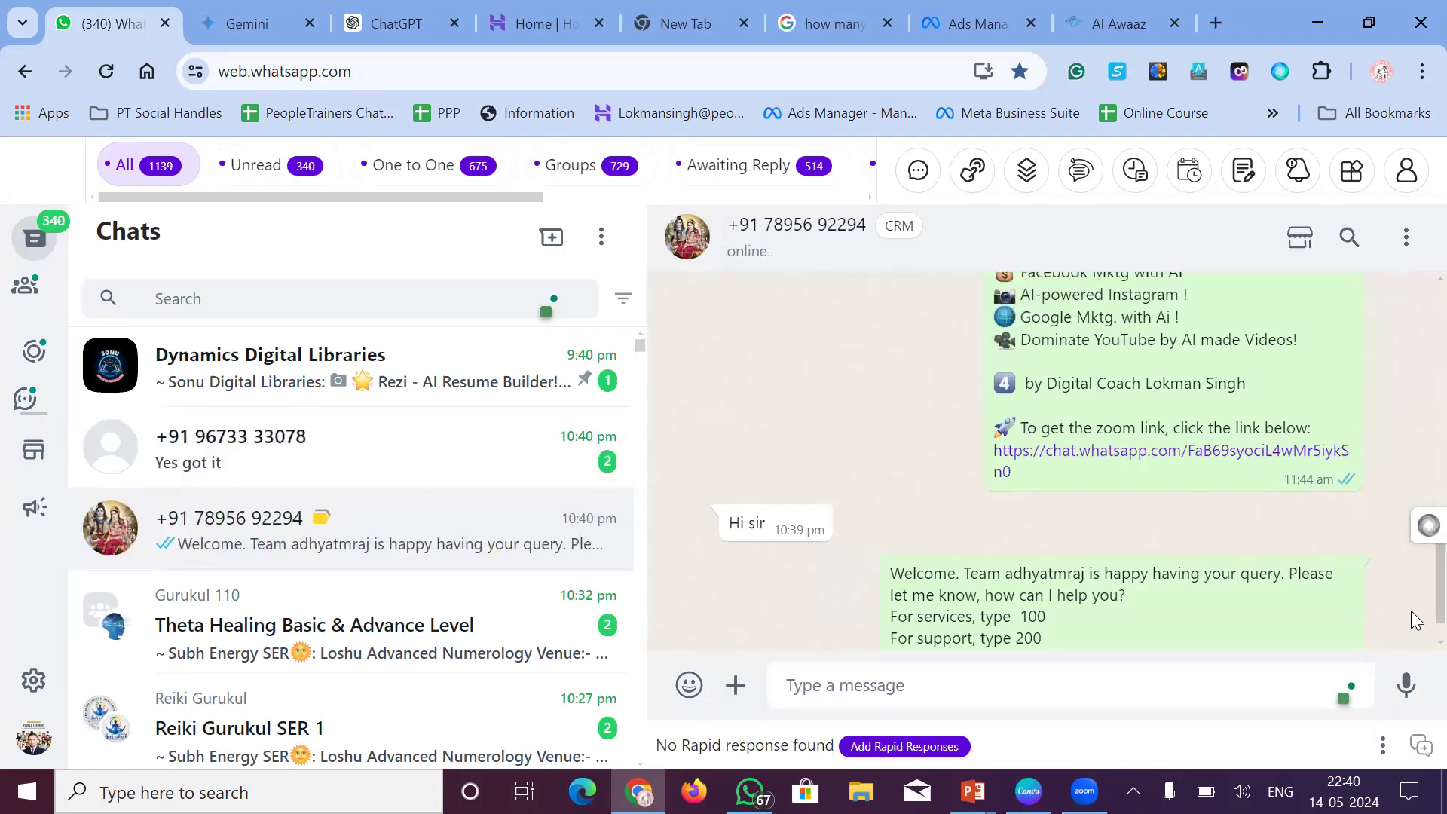
{"action": "scroll", "coordinate": [1413, 624], "scroll_direction": "down", "scroll_amount": 1}
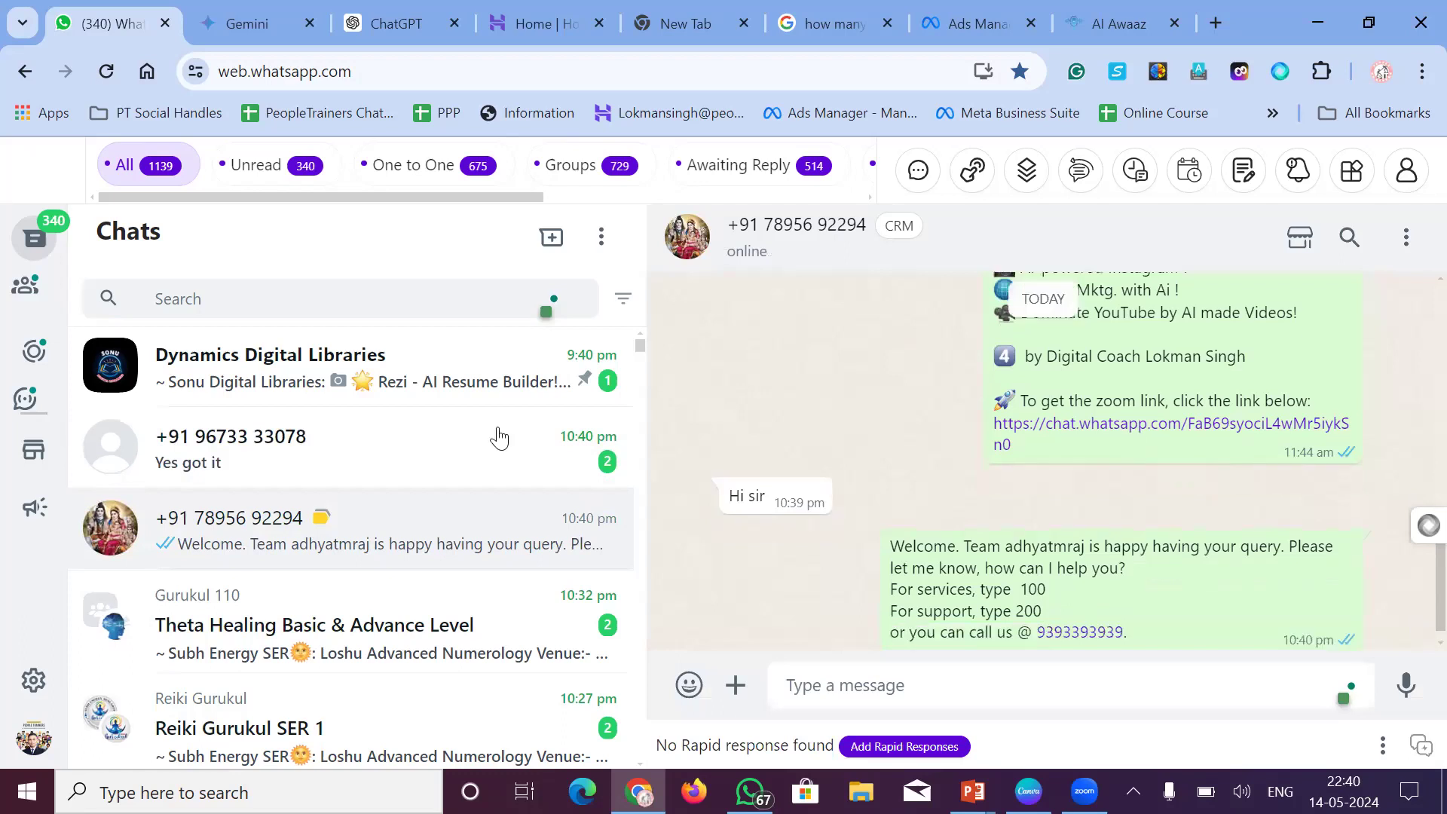
{"action": "left_click", "coordinate": [312, 438]}
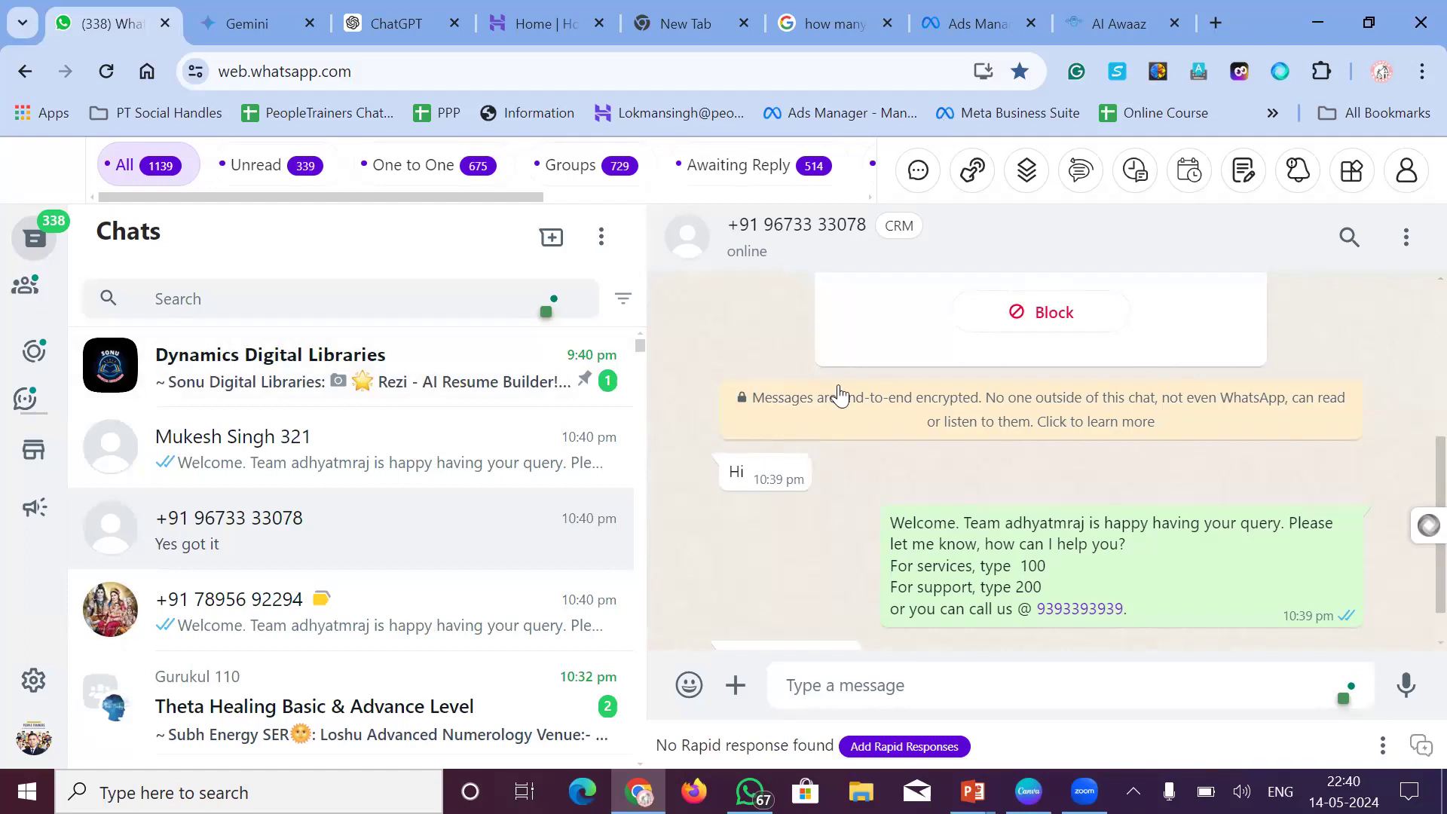
{"action": "left_click_drag", "start_coordinate": [890, 523], "coordinate": [1144, 620]}
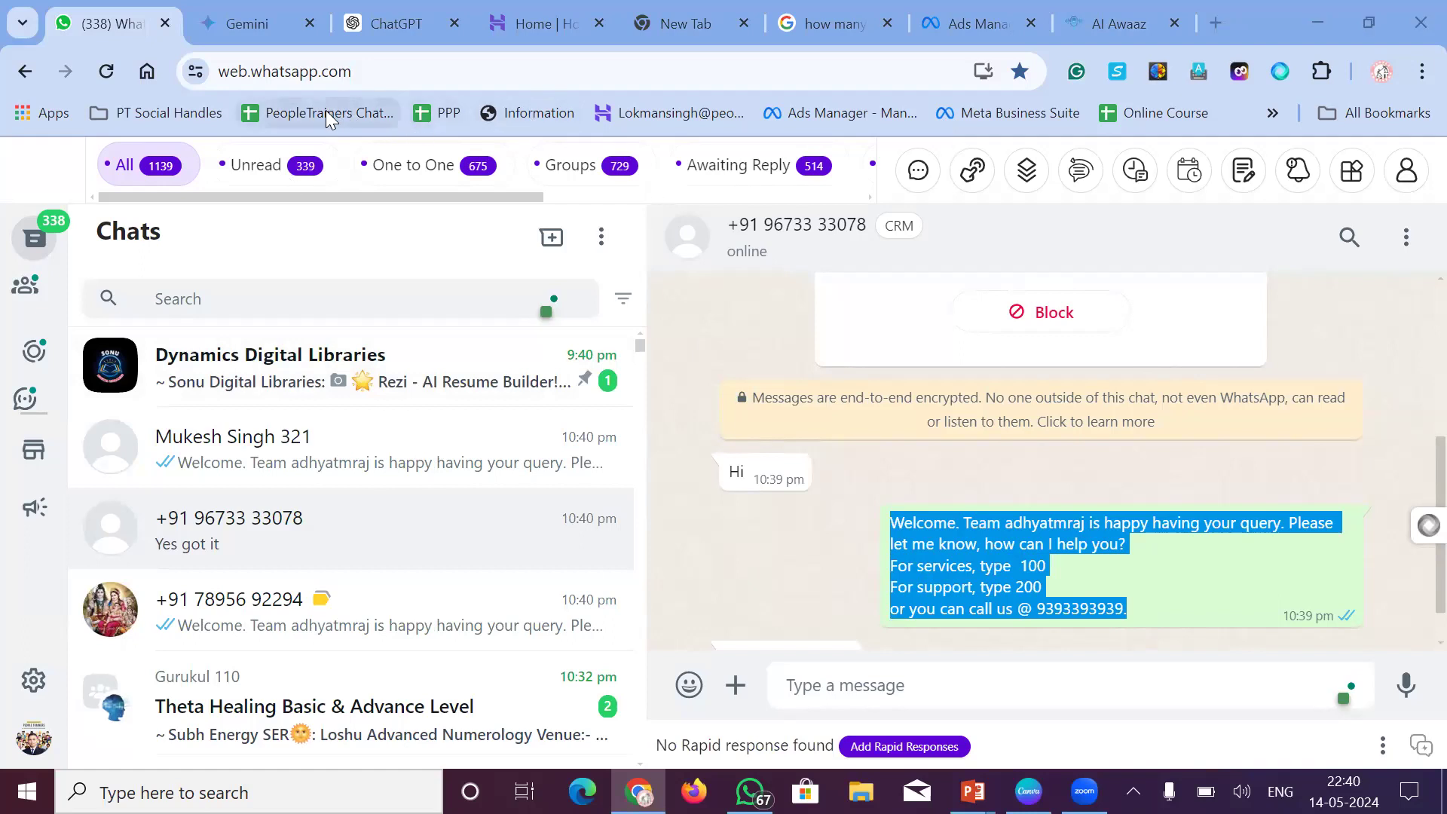
Open the PeopleTrainers Chatbot Final spreadsheet from the new tab's bookmark.
{"action": "left_click", "coordinate": [426, 32]}
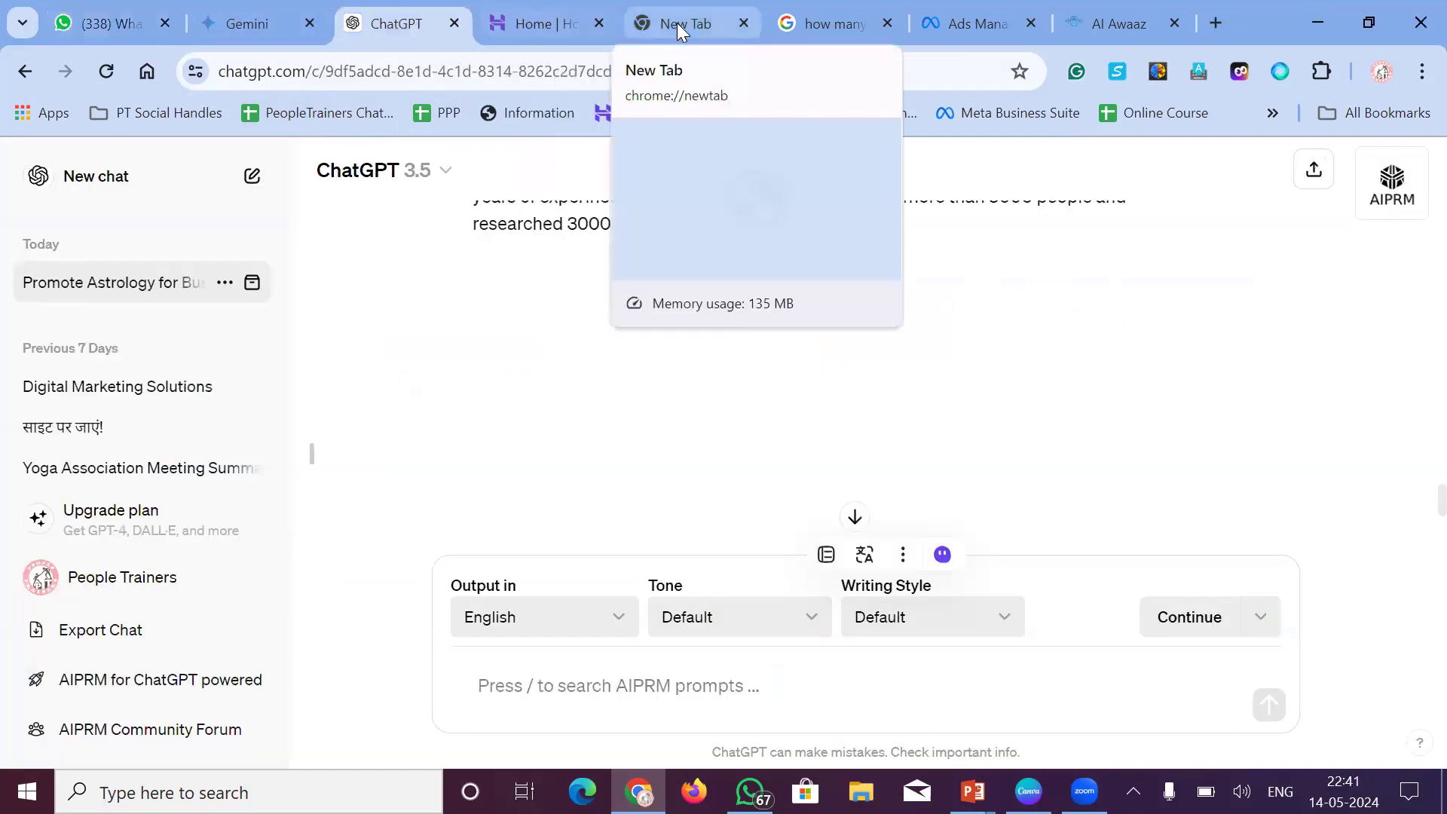
{"action": "left_click", "coordinate": [677, 23]}
{"action": "left_click", "coordinate": [344, 112]}
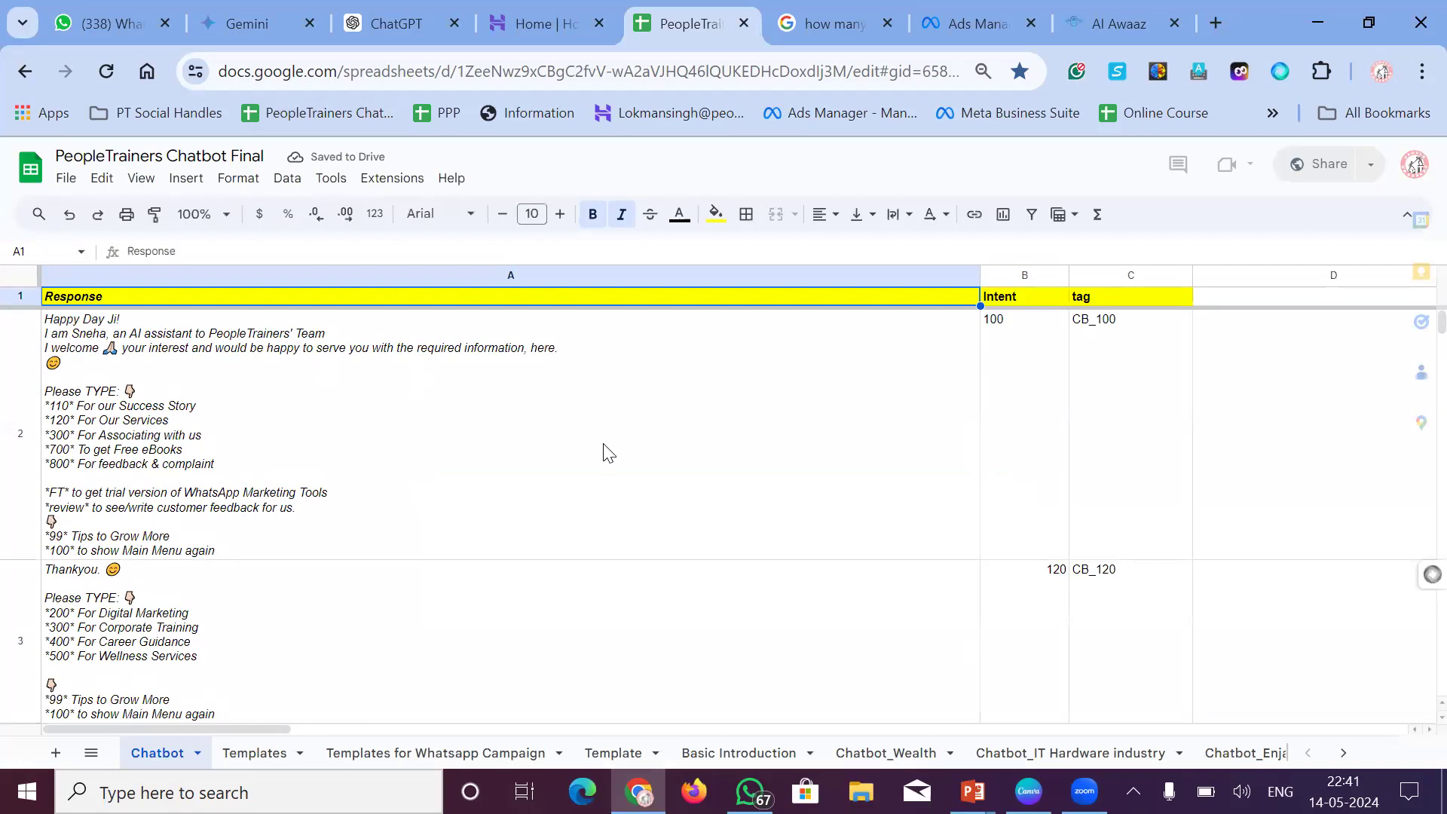
Move through the Chatbot sheet to the course-details response in cell A75.
{"action": "key", "text": "Down"}
{"action": "key", "text": "Down"}
{"action": "key", "text": "Down"}
{"action": "key", "text": "Down"}
{"action": "key", "text": "Down"}
{"action": "key", "text": "Down"}
{"action": "key", "text": "Down"}
{"action": "key", "text": "Down"}
{"action": "key", "text": "Down"}
{"action": "key", "text": "Down"}
{"action": "key", "text": "Down"}
{"action": "key", "text": "Down"}
{"action": "key", "text": "Down"}
{"action": "key", "text": "Down"}
{"action": "key", "text": "Down"}
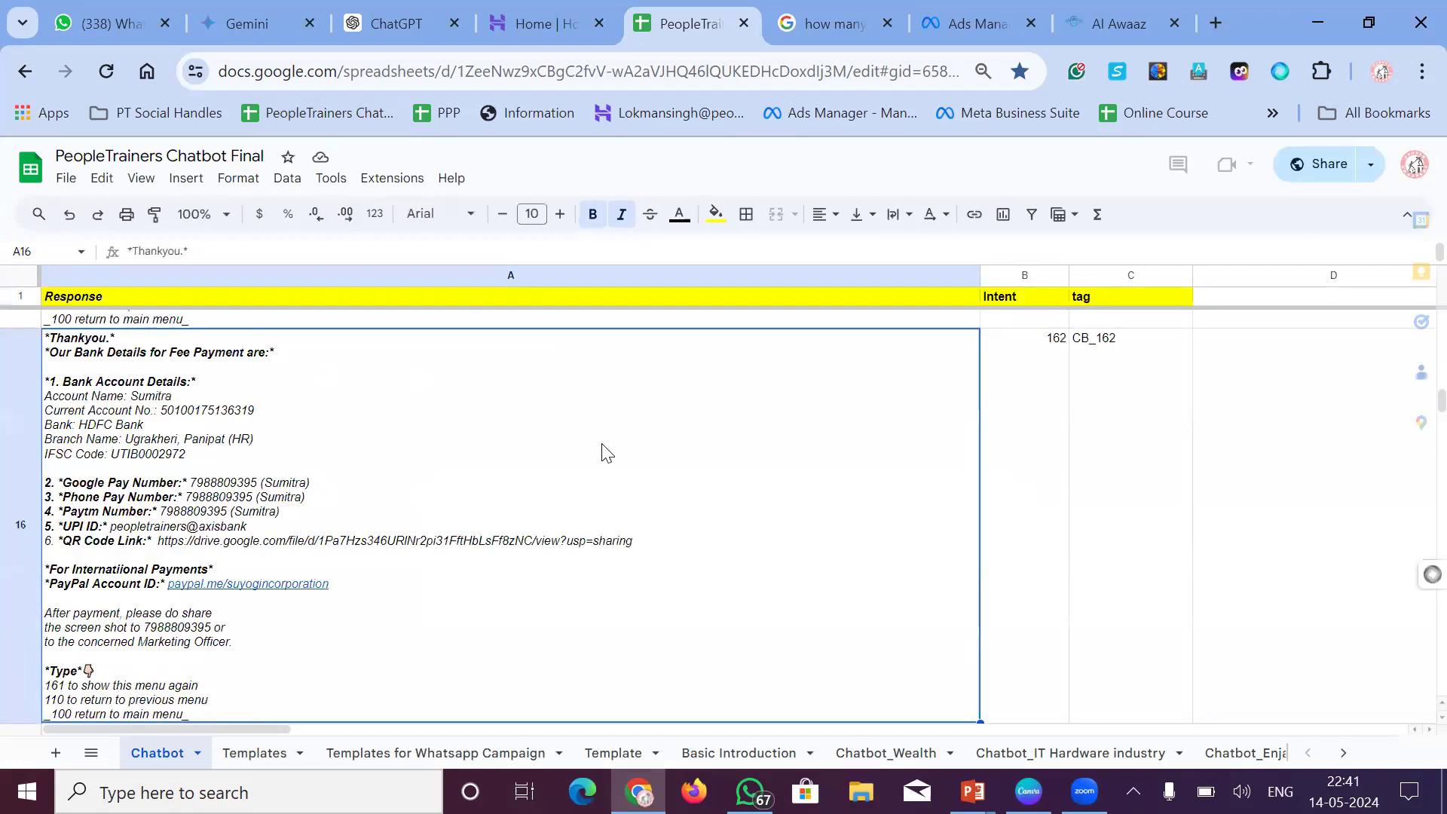
{"action": "key", "text": "Down"}
{"action": "key", "text": "Down"}
{"action": "key", "text": "Down"}
{"action": "key", "text": "Down"}
{"action": "key", "text": "Down"}
{"action": "key", "text": "Down"}
{"action": "key", "text": "Down"}
{"action": "key", "text": "Down"}
{"action": "key", "text": "Down"}
{"action": "key", "text": "Down"}
{"action": "key", "text": "Down"}
{"action": "key", "text": "Down"}
{"action": "key", "text": "Down"}
{"action": "key", "text": "Down"}
{"action": "key", "text": "Down"}
{"action": "key", "text": "Down"}
{"action": "key", "text": "Down"}
{"action": "key", "text": "Down"}
{"action": "key", "text": "Down"}
{"action": "key", "text": "Down"}
{"action": "key", "text": "Down"}
{"action": "key", "text": "Down"}
{"action": "key", "text": "Down"}
{"action": "key", "text": "Down"}
{"action": "key", "text": "Down"}
{"action": "key", "text": "Down"}
{"action": "key", "text": "Down"}
{"action": "key", "text": "Down"}
{"action": "key", "text": "Down"}
{"action": "key", "text": "Down"}
{"action": "key", "text": "Down"}
{"action": "key", "text": "Down"}
{"action": "key", "text": "Down"}
{"action": "key", "text": "Down"}
{"action": "key", "text": "Down"}
{"action": "key", "text": "Down"}
{"action": "key", "text": "Down"}
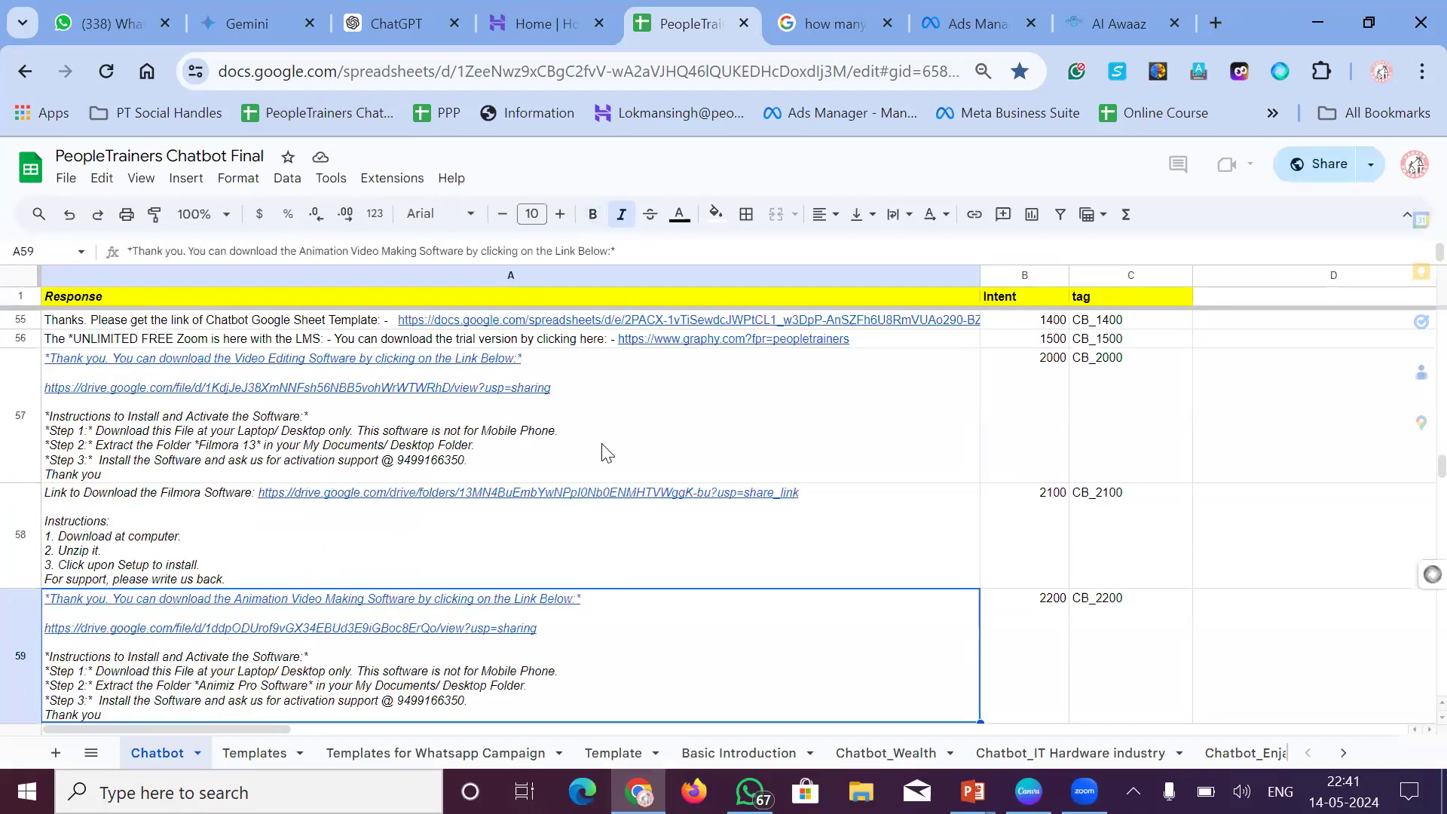
{"action": "key", "text": "Down"}
{"action": "key", "text": "Down"}
{"action": "key", "text": "Down"}
{"action": "key", "text": "Down"}
{"action": "key", "text": "Down"}
{"action": "key", "text": "Down"}
{"action": "key", "text": "Down"}
{"action": "key", "text": "Down"}
{"action": "key", "text": "Down"}
{"action": "key", "text": "Down"}
{"action": "key", "text": "Down"}
{"action": "key", "text": "Down"}
{"action": "key", "text": "Down"}
{"action": "key", "text": "Down"}
{"action": "key", "text": "Down"}
{"action": "key", "text": "Down"}
{"action": "key", "text": "Down"}
{"action": "key", "text": "Down"}
{"action": "key", "text": "Down"}
{"action": "key", "text": "Down"}
{"action": "key", "text": "Down"}
{"action": "key", "text": "Down"}
{"action": "key", "text": "Down"}
{"action": "key", "text": "Down"}
{"action": "key", "text": "Down"}
{"action": "key", "text": "Down"}
{"action": "key", "text": "Down"}
{"action": "key", "text": "Down"}
{"action": "key", "text": "Down"}
{"action": "key", "text": "Down"}
{"action": "key", "text": "Down"}
{"action": "key", "text": "Down"}
{"action": "key", "text": "Down"}
{"action": "key", "text": "Down"}
{"action": "key", "text": "Down"}
{"action": "key", "text": "Down"}
{"action": "key", "text": "Down"}
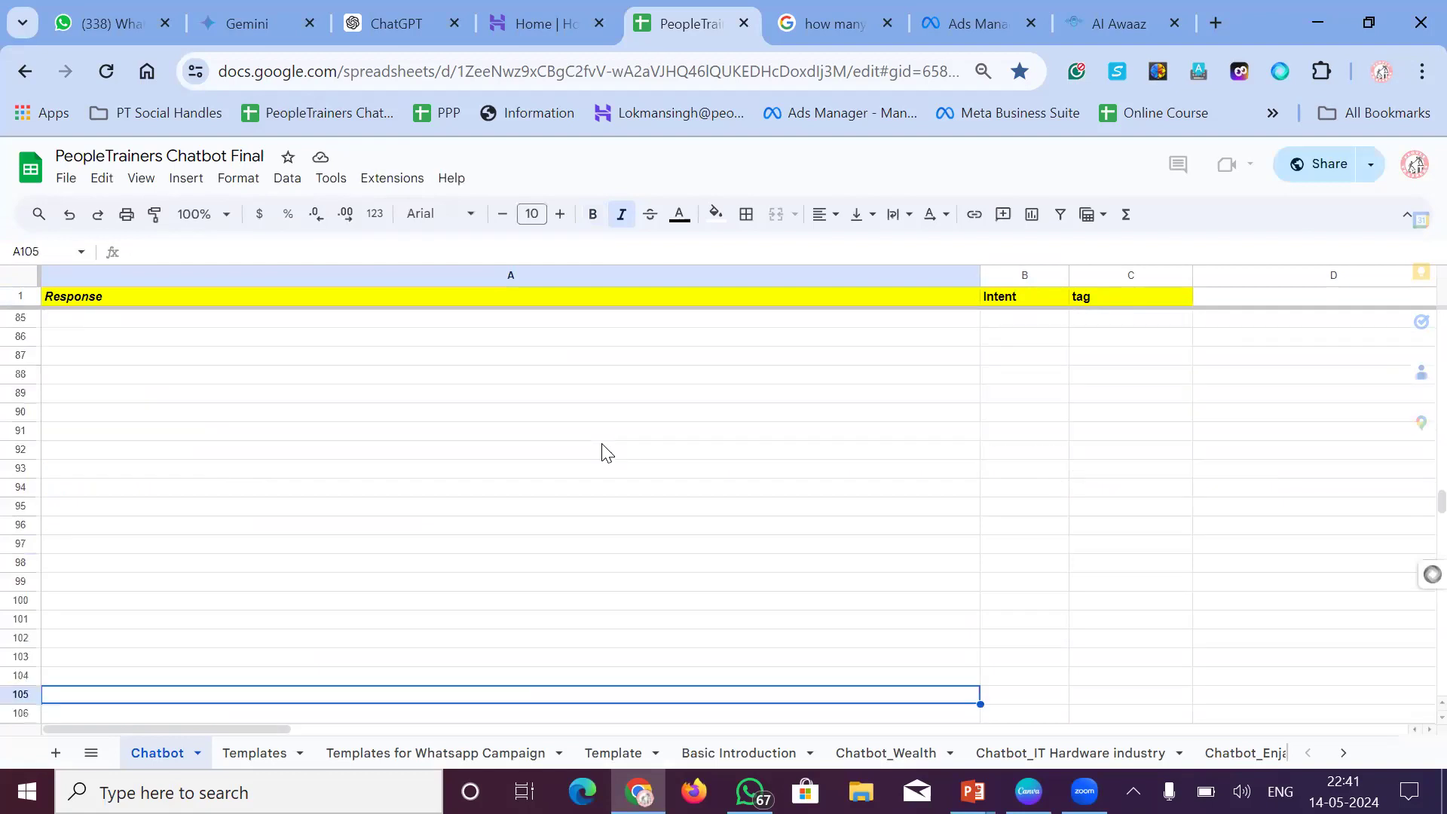
{"action": "key", "text": "Up"}
{"action": "key", "text": "Up"}
{"action": "key", "text": "Up"}
{"action": "key", "text": "Up"}
{"action": "key", "text": "Up"}
{"action": "key", "text": "Up"}
{"action": "key", "text": "Up"}
{"action": "key", "text": "Up"}
{"action": "key", "text": "Up"}
{"action": "key", "text": "Up"}
{"action": "key", "text": "Up"}
{"action": "key", "text": "Up"}
{"action": "key", "text": "Up"}
{"action": "key", "text": "Up"}
{"action": "key", "text": "Up"}
{"action": "key", "text": "Up"}
{"action": "key", "text": "Up"}
{"action": "key", "text": "Up"}
{"action": "key", "text": "Up"}
{"action": "key", "text": "Up"}
{"action": "key", "text": "Up"}
{"action": "key", "text": "Up"}
{"action": "key", "text": "Up"}
{"action": "key", "text": "Up"}
{"action": "key", "text": "Up"}
{"action": "key", "text": "Up"}
{"action": "key", "text": "Up"}
{"action": "key", "text": "Up"}
{"action": "key", "text": "Up"}
{"action": "key", "text": "Up"}
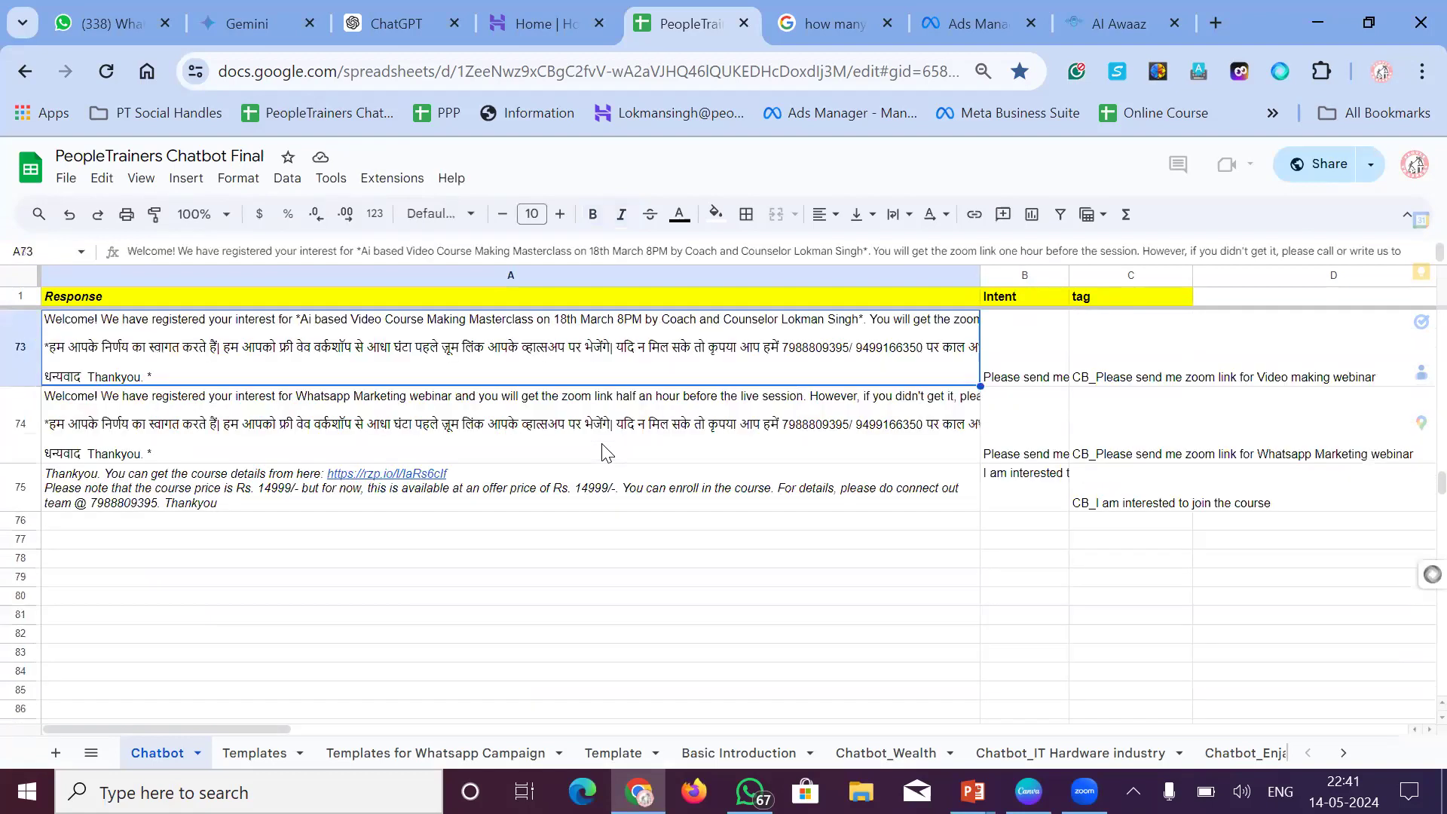
{"action": "key", "text": "Down"}
{"action": "key", "text": "Down"}
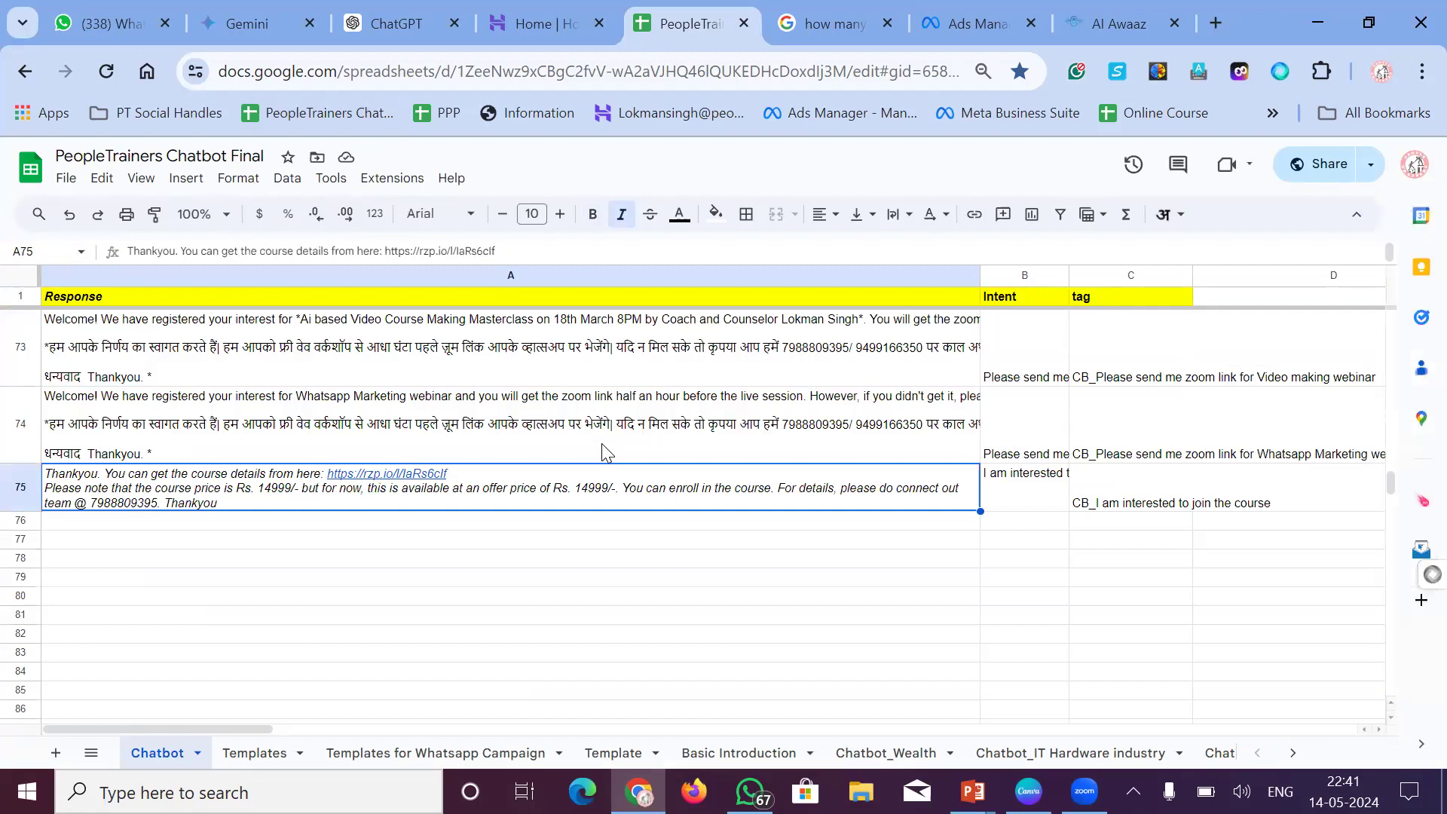
{"action": "key", "text": "Right"}
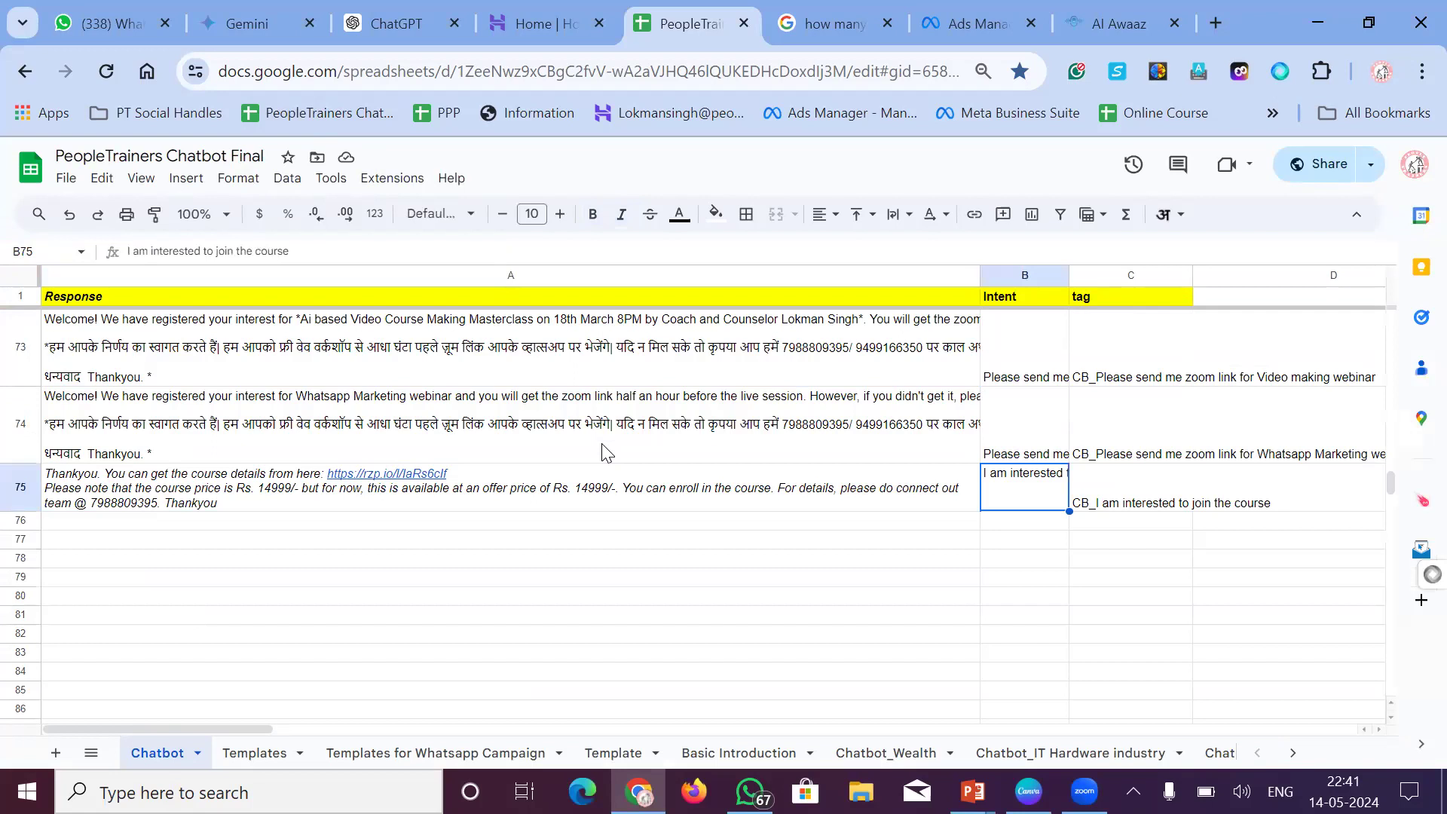
{"action": "key", "text": "Left"}
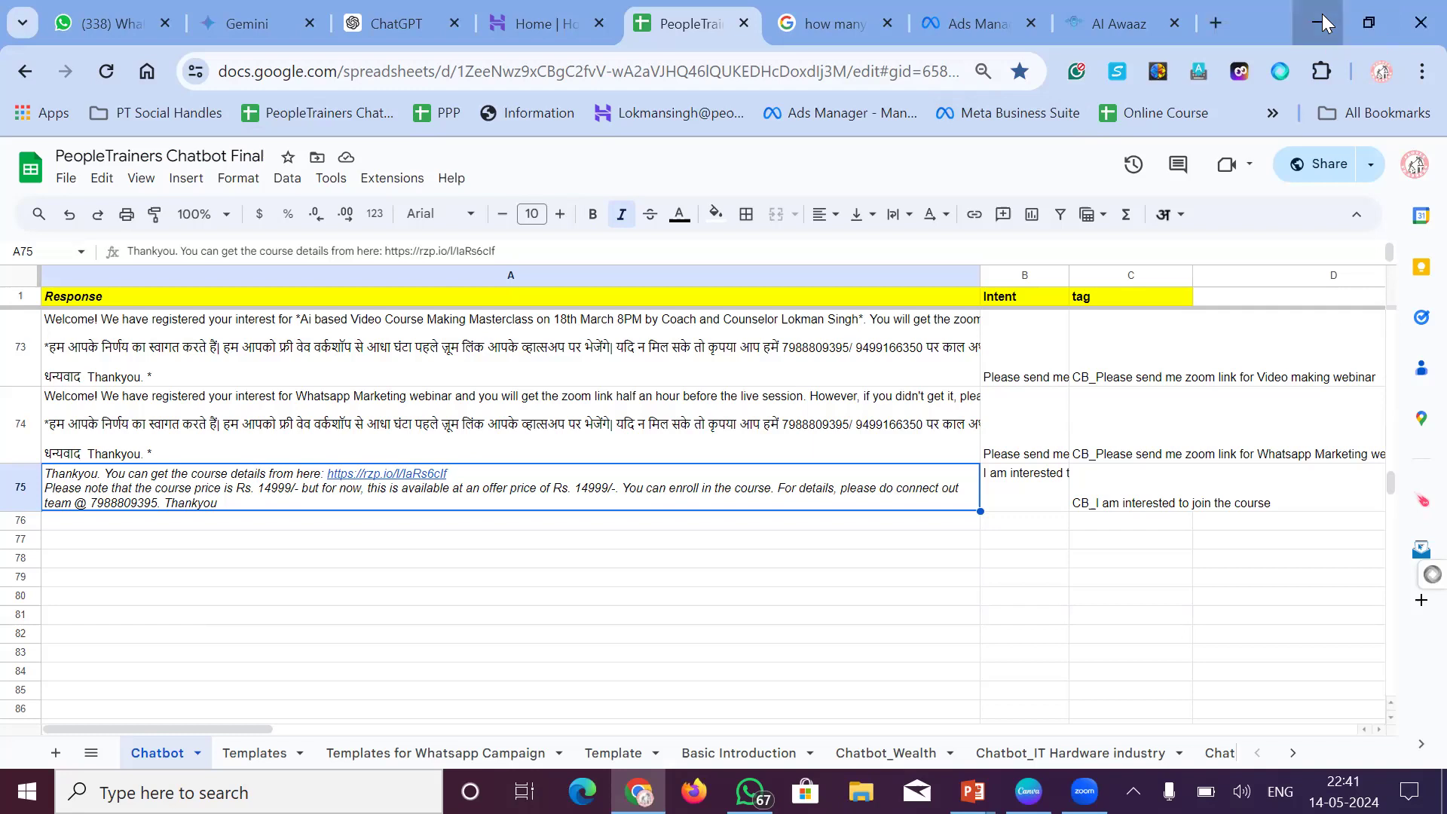
Minimize Chrome and exit the PowerPoint slideshow to editing view on slide 12.
{"action": "left_click", "coordinate": [1322, 15]}
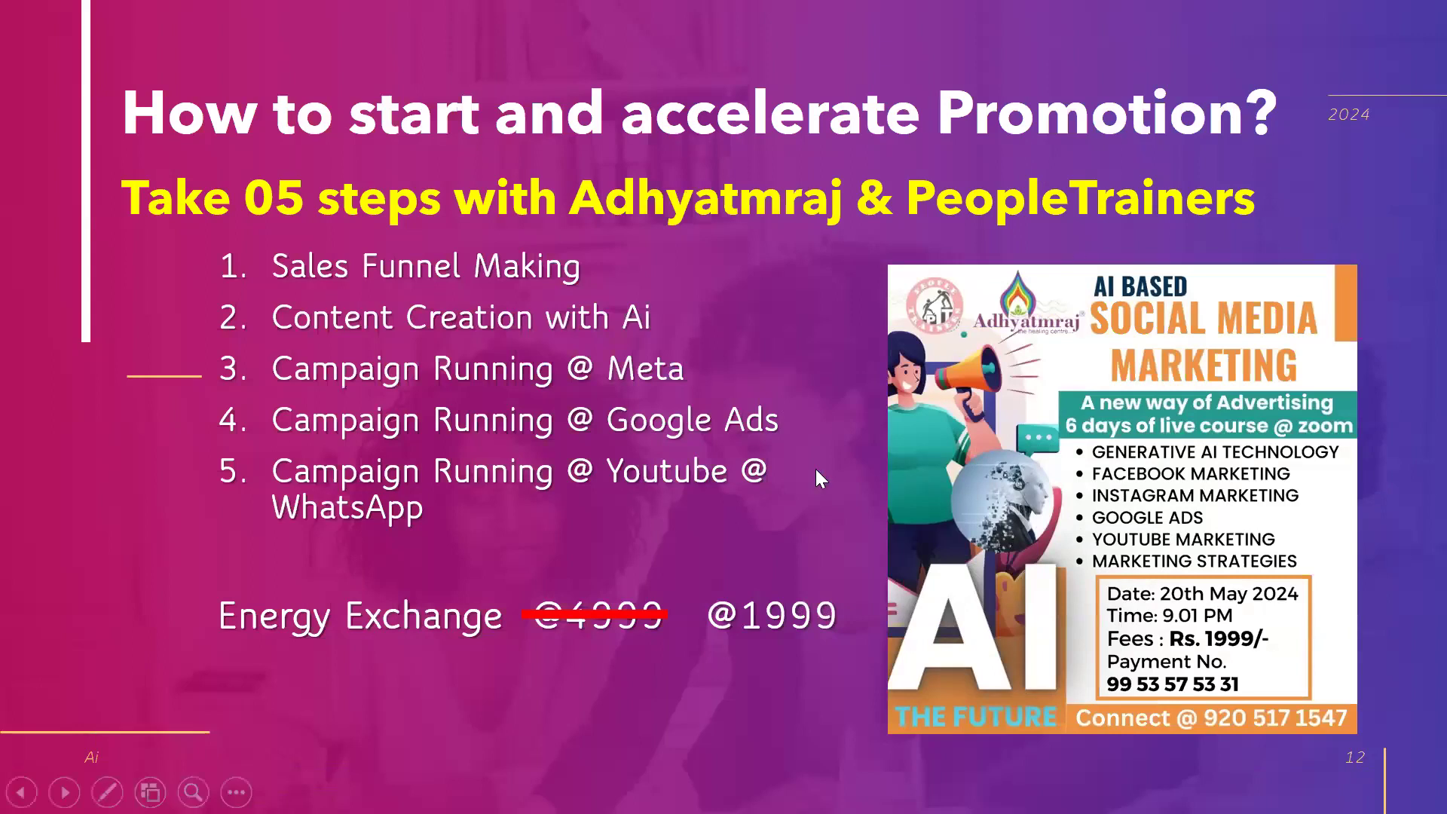
{"action": "key", "text": "Escape"}
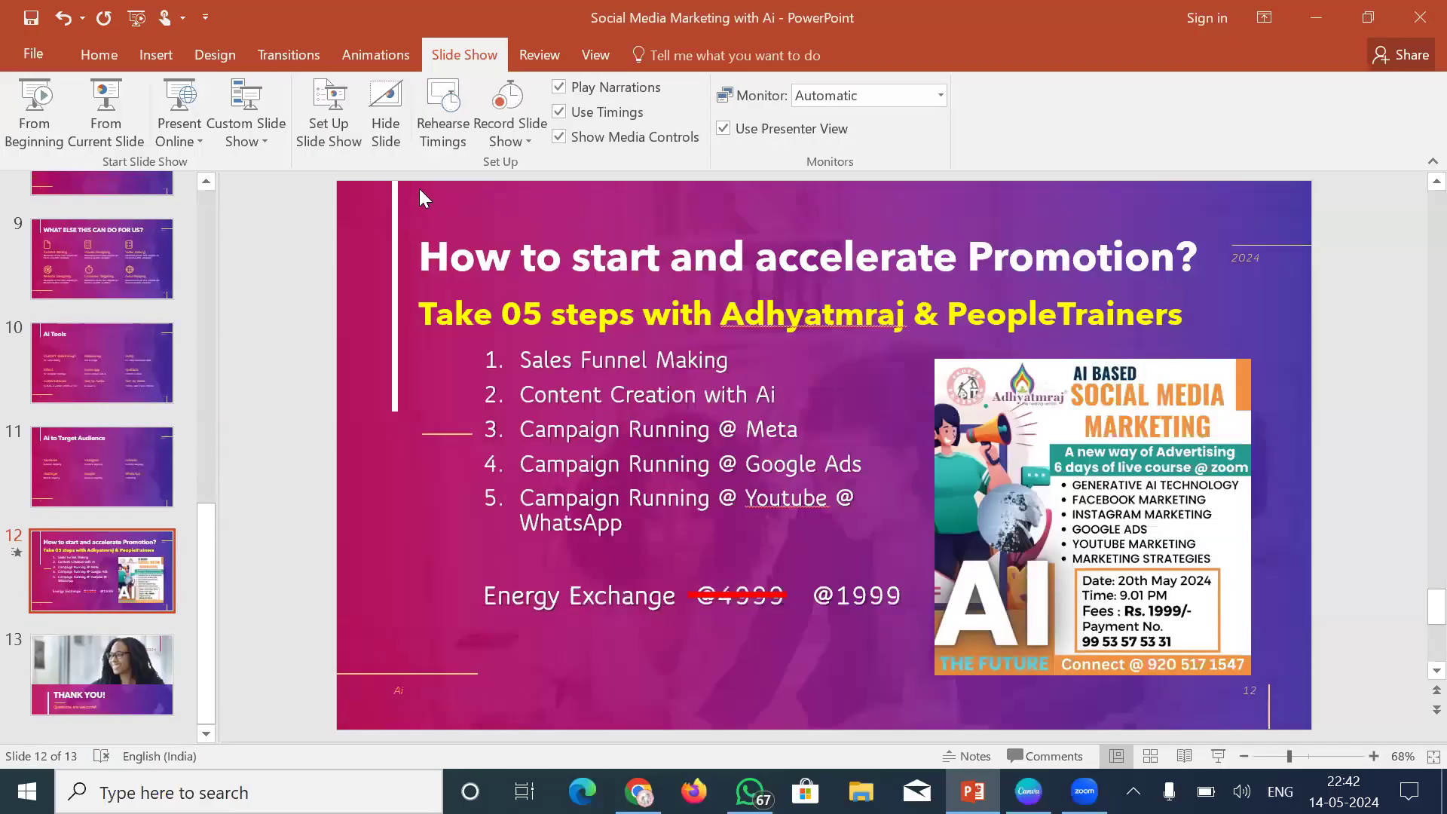
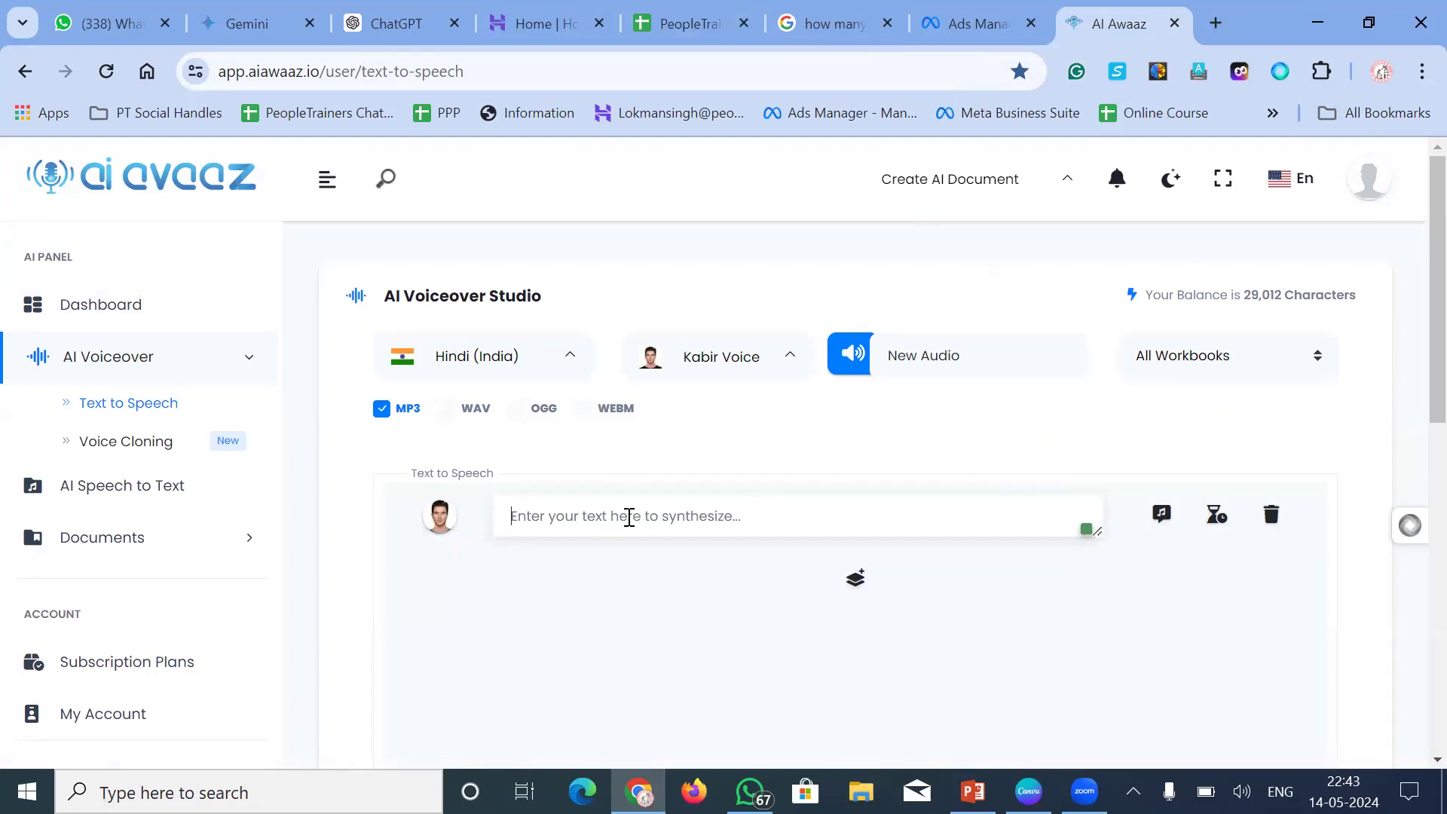
{"action": "left_click", "coordinate": [629, 519]}
{"action": "left_click", "coordinate": [684, 356]}
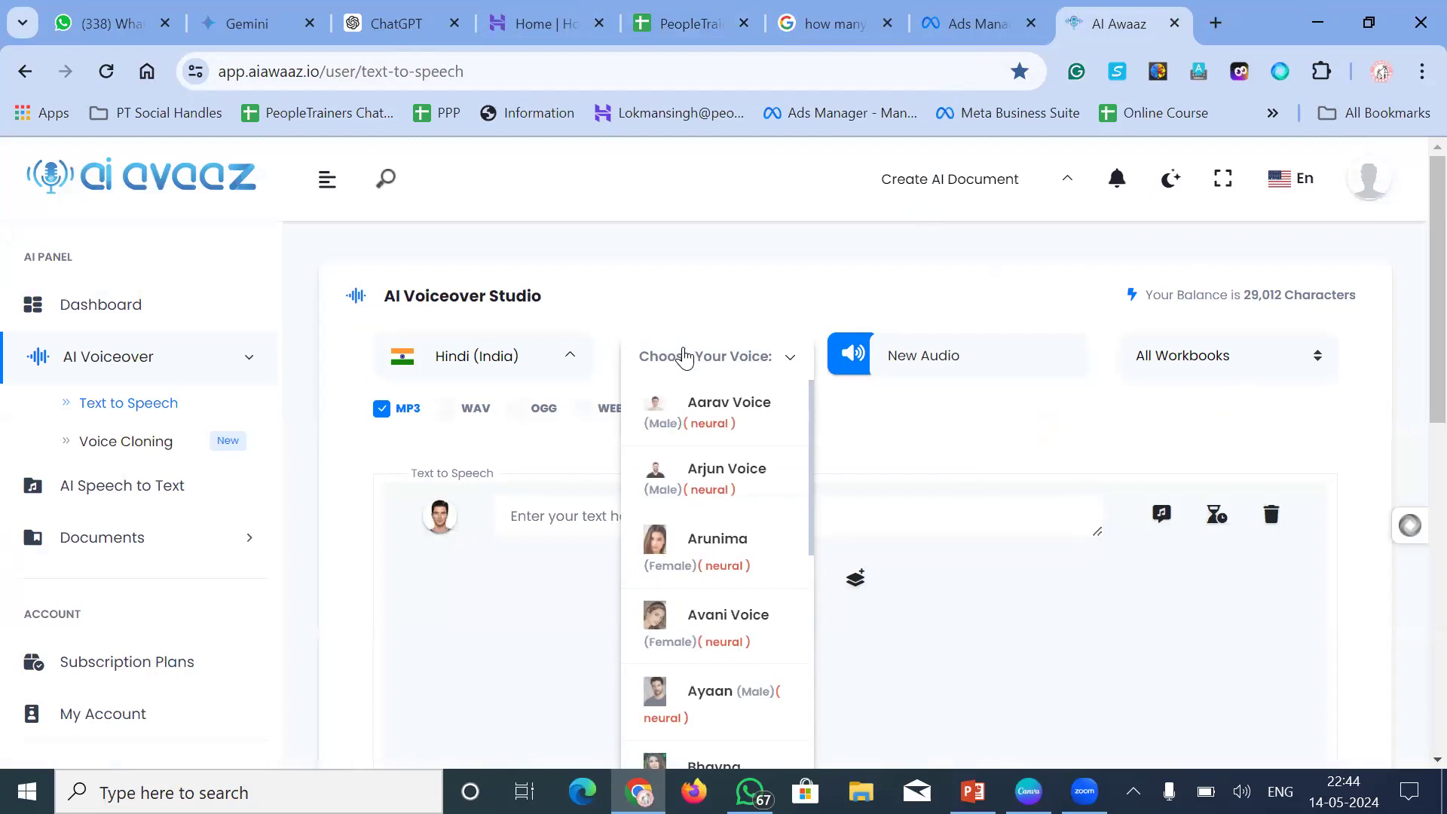
{"action": "left_click", "coordinate": [549, 520]}
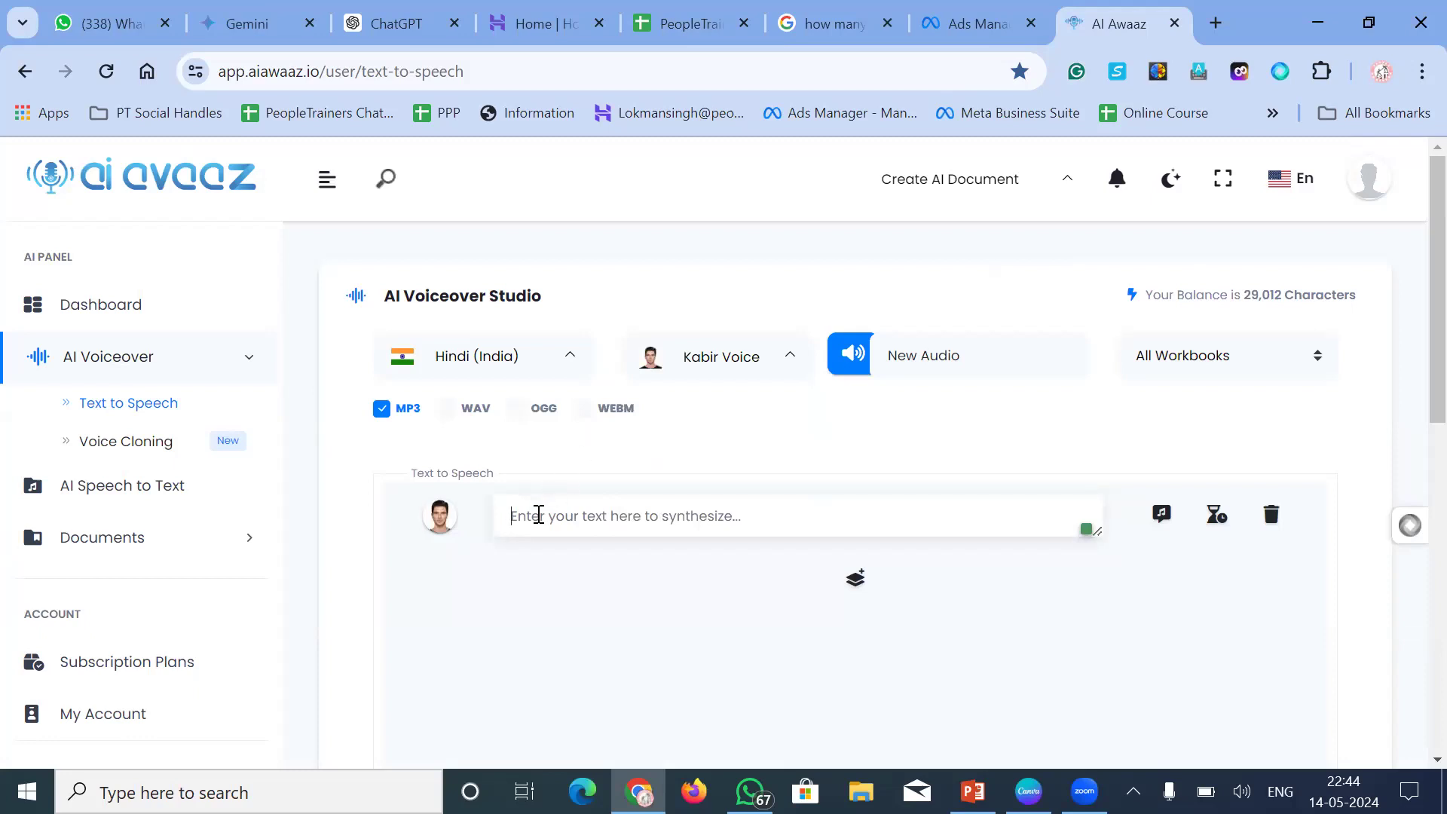
Voice the English self-introduction as a spinning engineer at Raymond, Thane, in Kabir Voice.
{"action": "type", "text": "My na"}
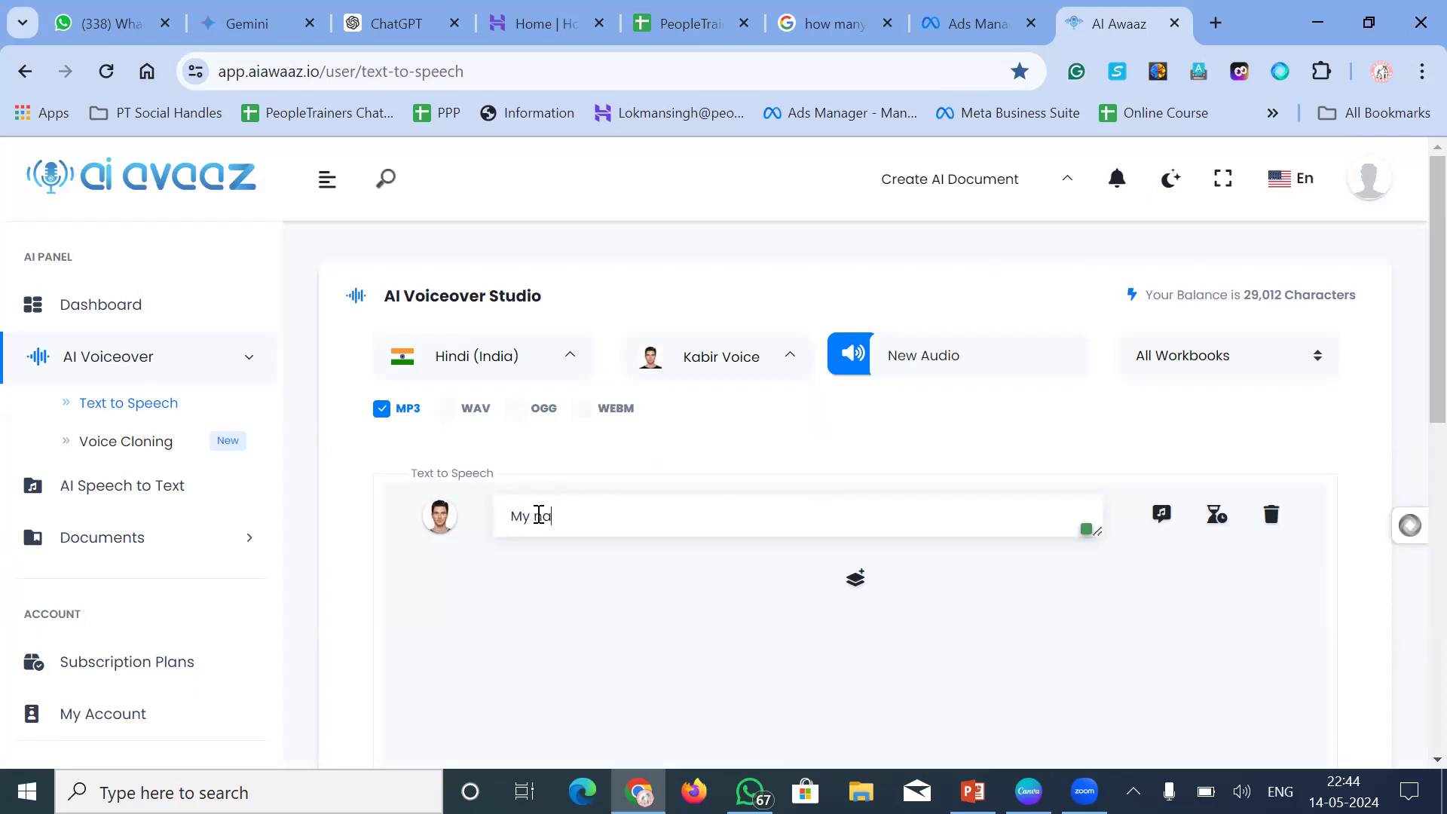
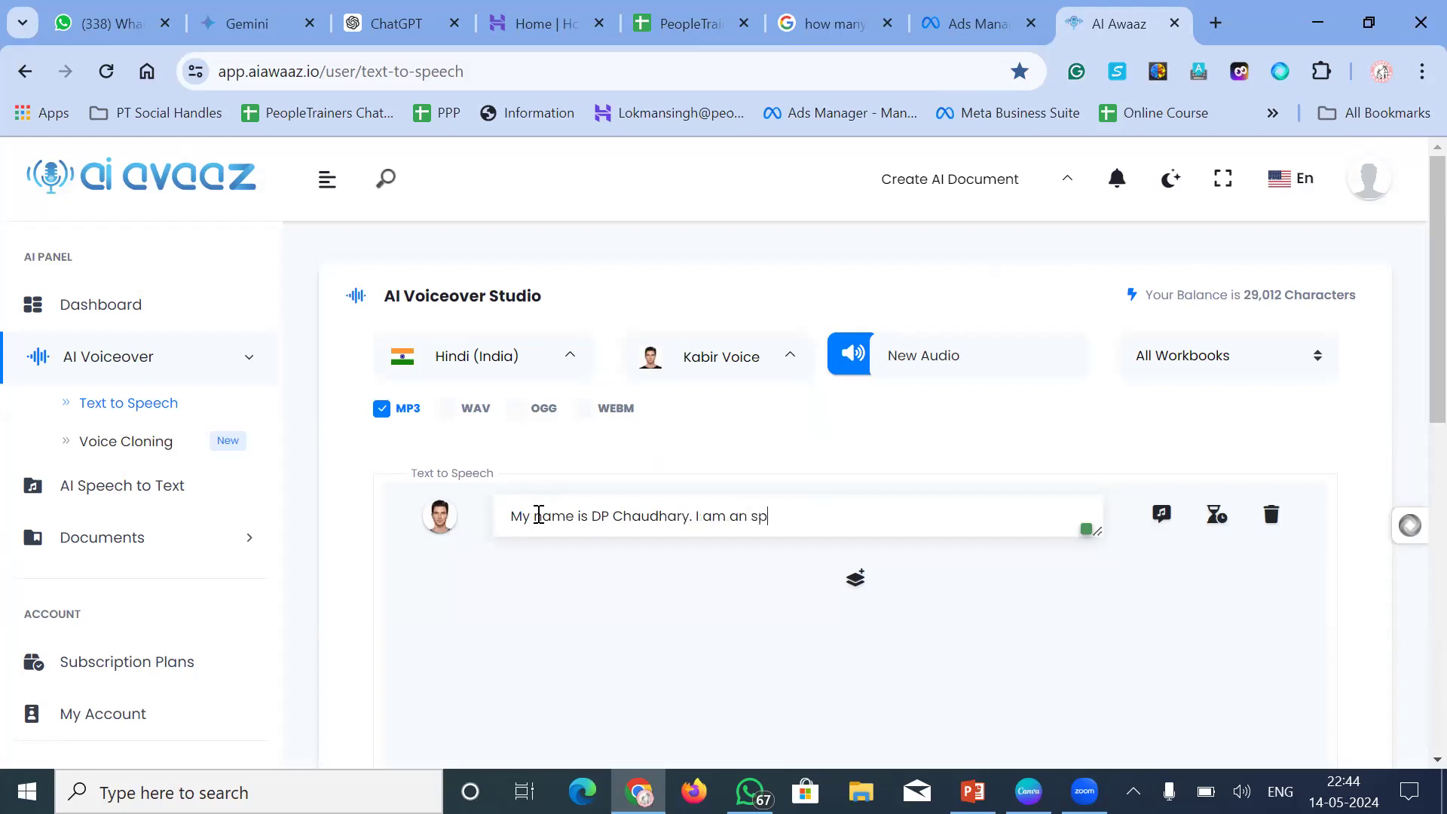
{"action": "type", "text": "inning enginner in Raymond"}
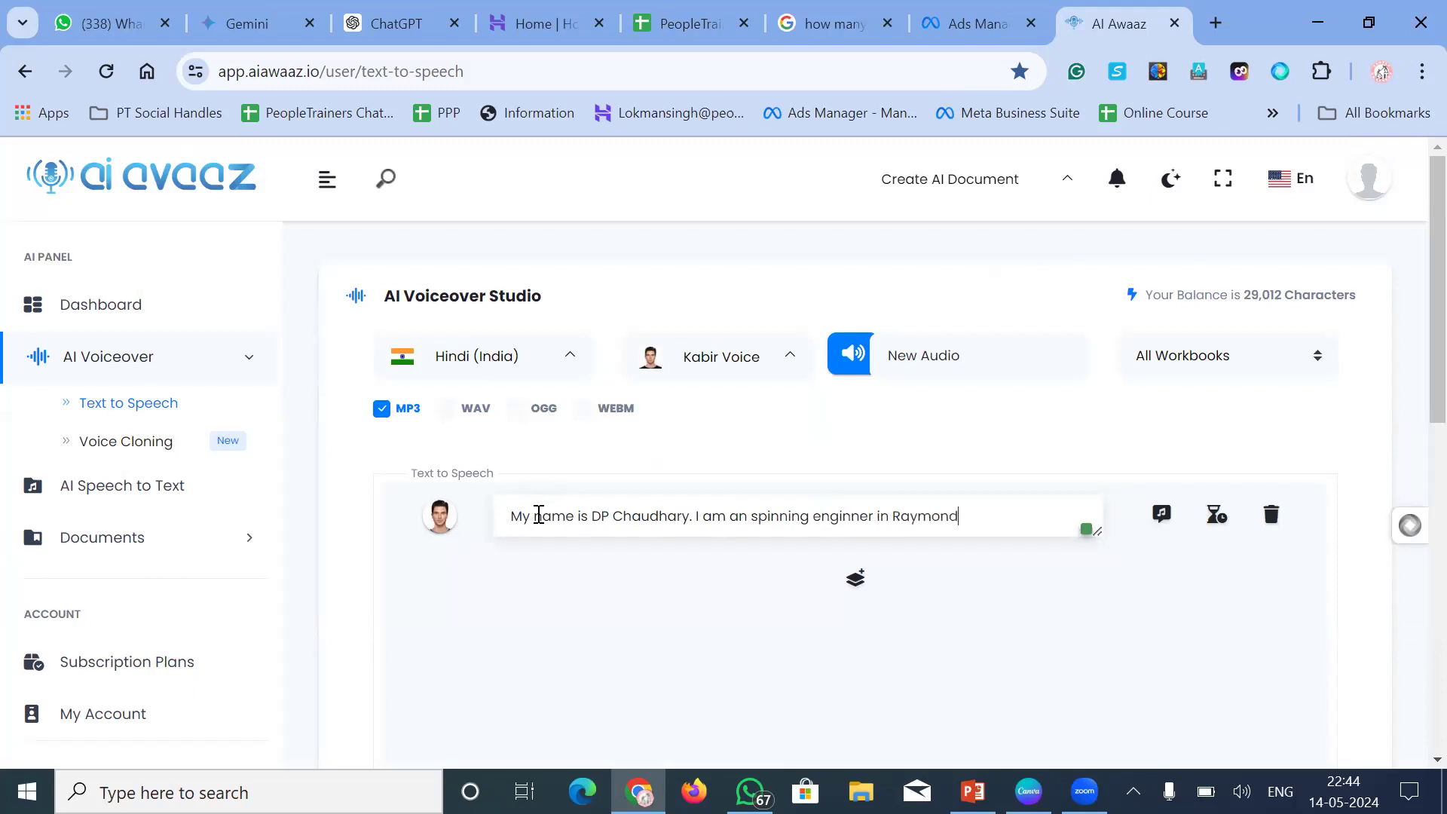
{"action": "type", "text": ", Thane."}
{"action": "left_click", "coordinate": [1170, 530]}
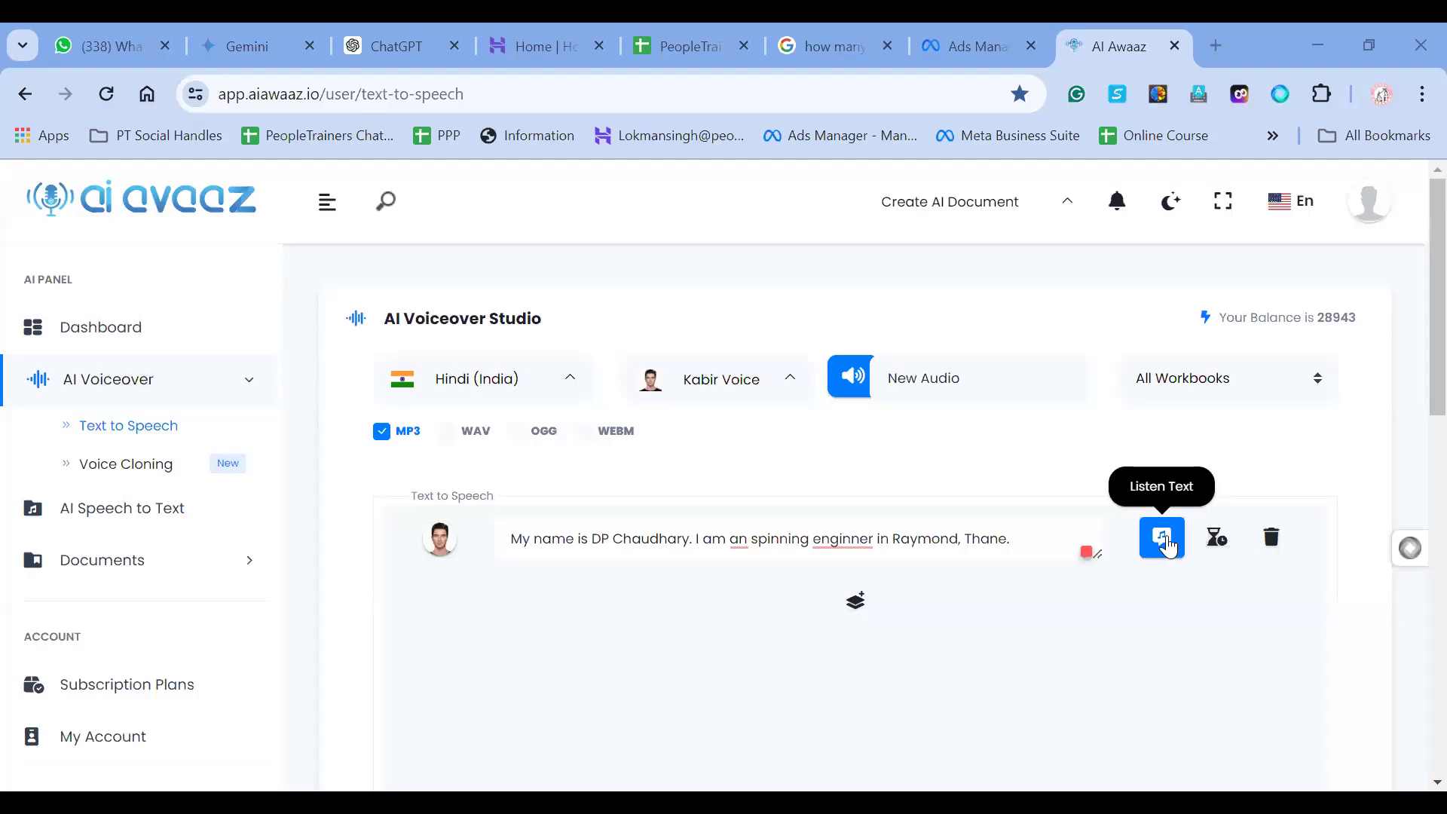
{"action": "left_click", "coordinate": [1167, 544]}
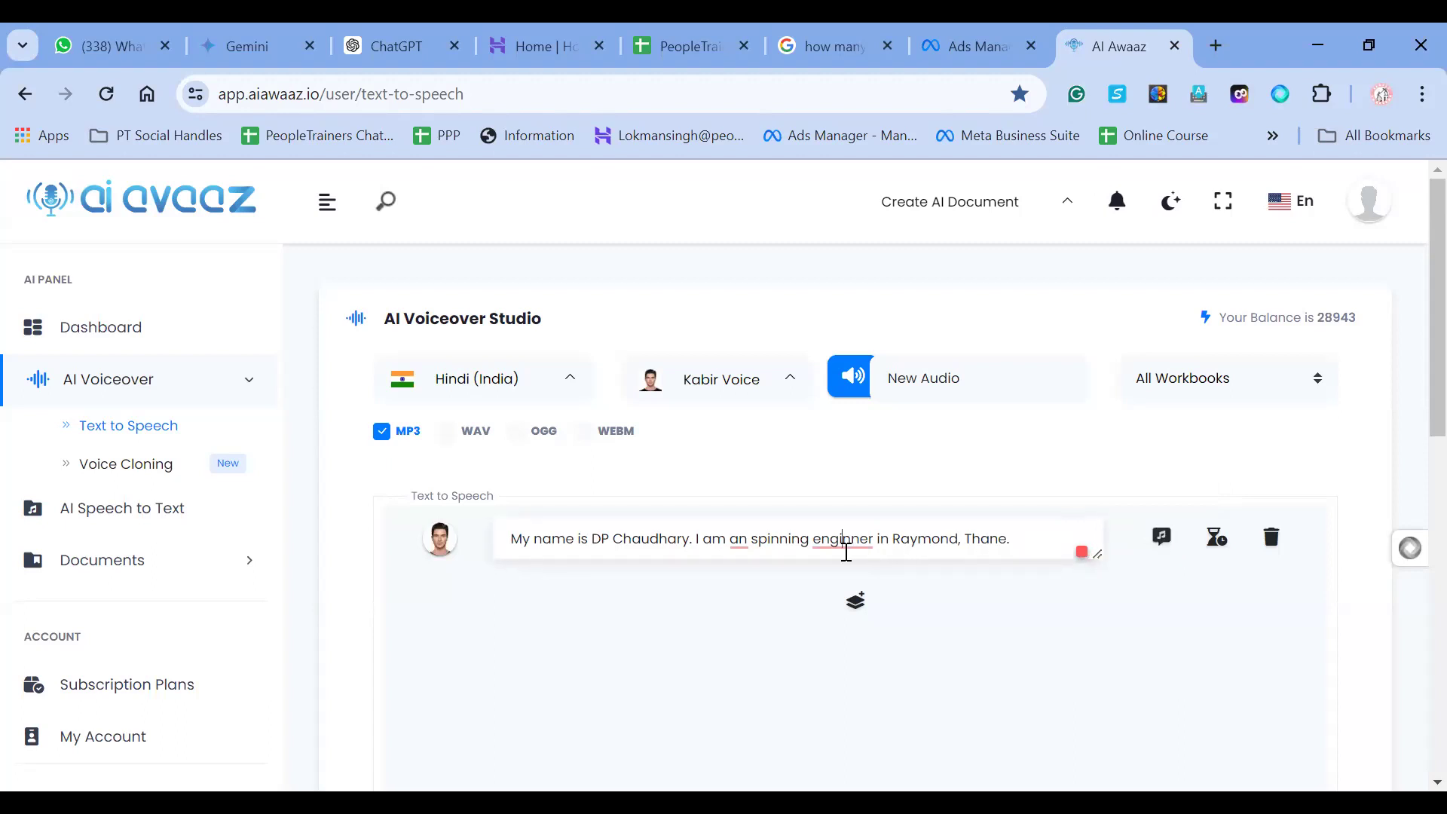
{"action": "left_click", "coordinate": [1173, 544]}
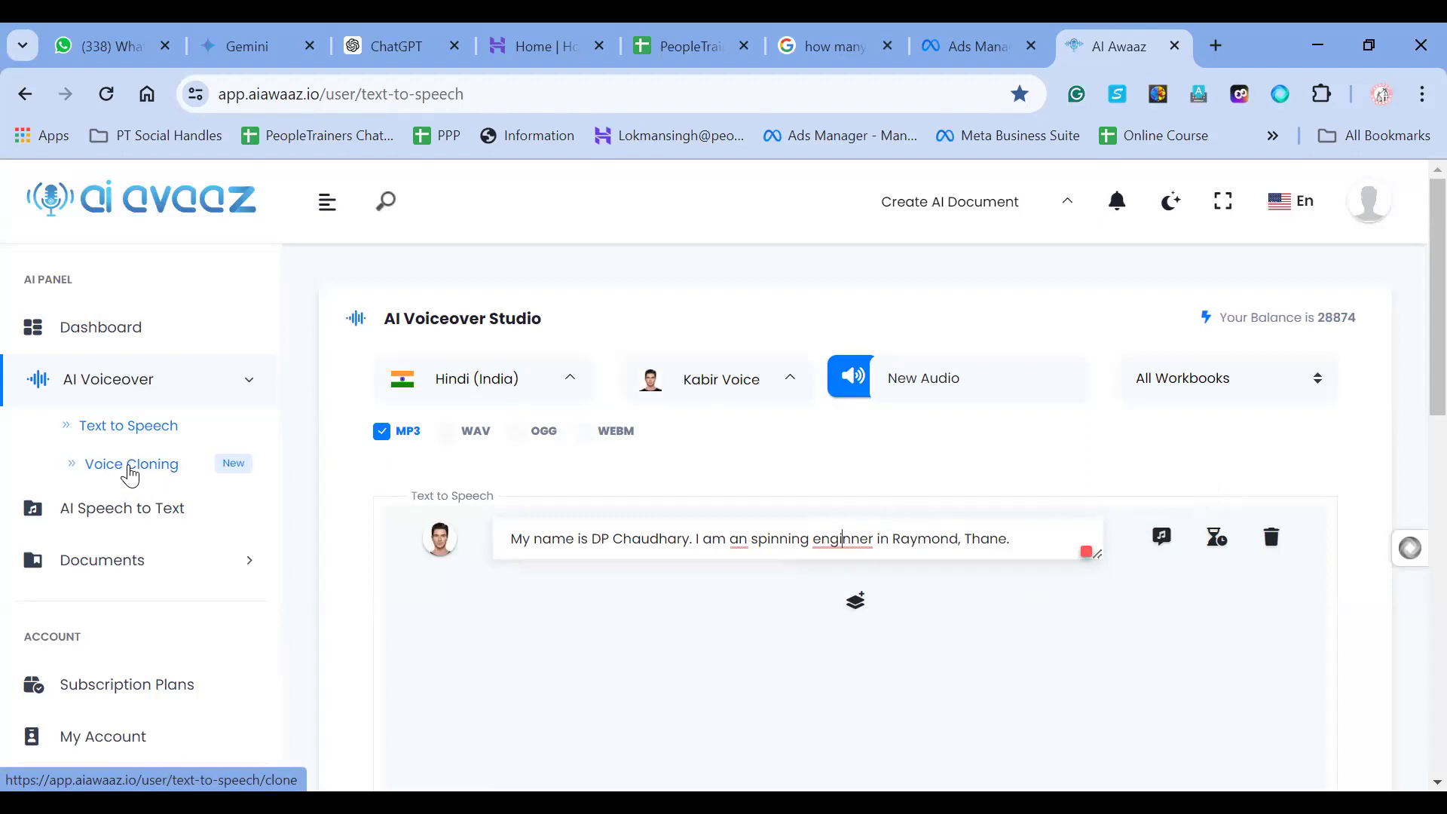
Replace the old sentence with a Hinglish introduction ending 'aur mein ek engineer hoon.' and preview it.
{"action": "left_click_drag", "start_coordinate": [1021, 540], "coordinate": [467, 537]}
{"action": "type", "text": "mera "}
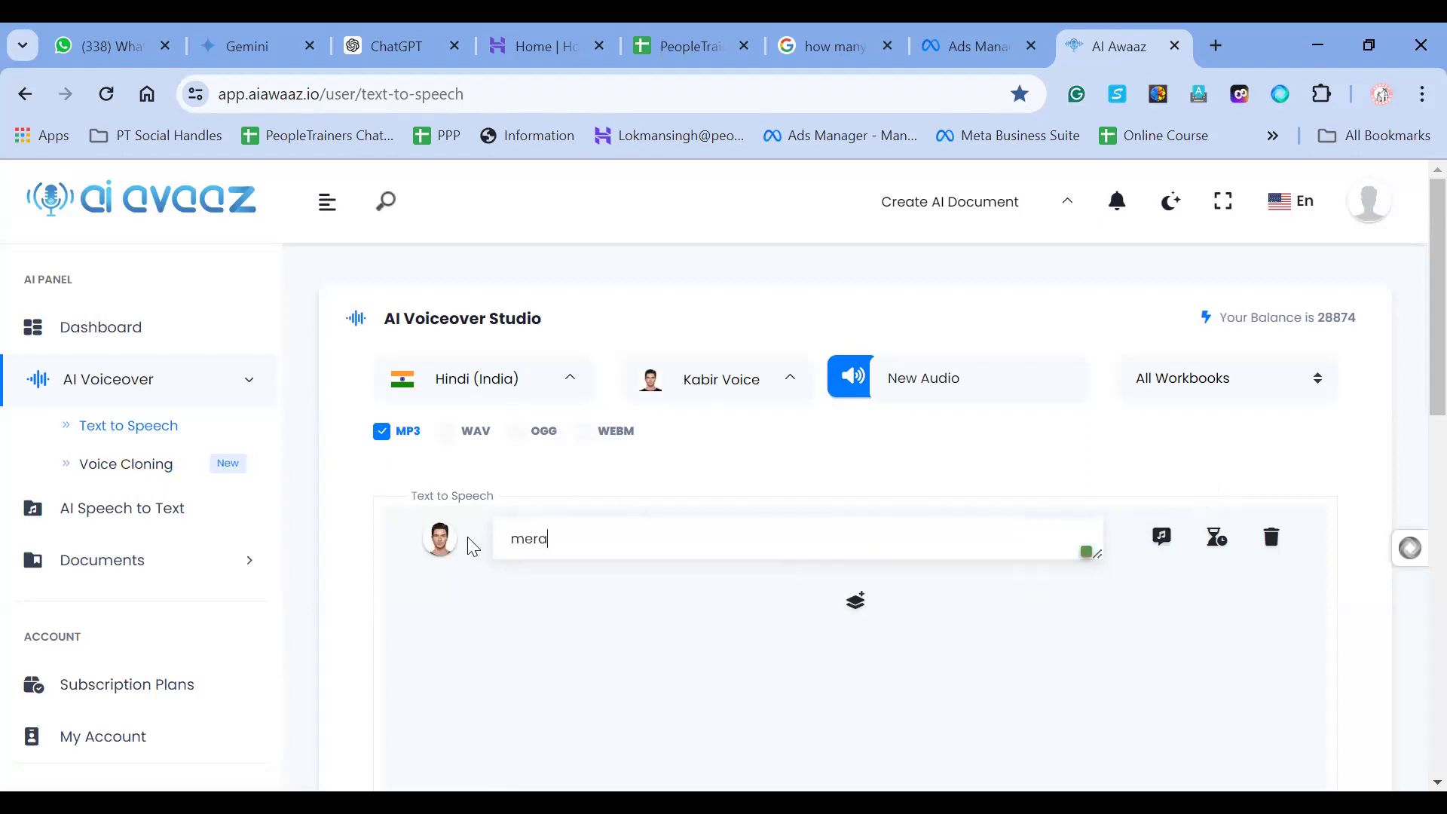
{"action": "type", "text": "naame is "}
{"action": "type", "text": "DP"}
{"action": "type", "text": "show"}
{"action": "key", "text": "BackSpace"}
{"action": "key", "text": "BackSpace"}
{"action": "key", "text": "BackSpace"}
{"action": "key", "text": "BackSpace"}
{"action": "type", "text": "chaudjhary"}
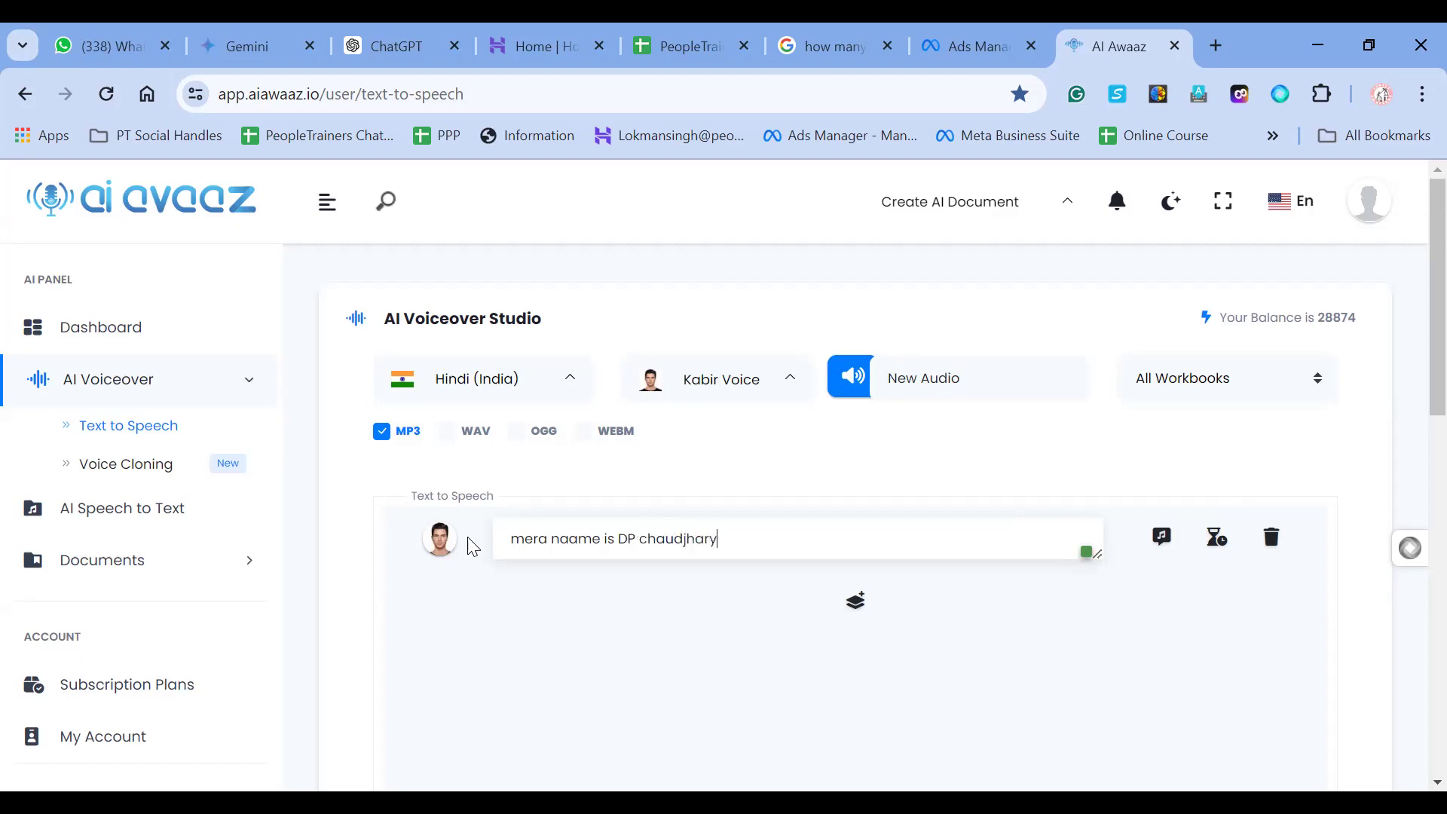
{"action": "key", "text": "BackSpace"}
{"action": "key", "text": "BackSpace"}
{"action": "key", "text": "BackSpace"}
{"action": "key", "text": "BackSpace"}
{"action": "key", "text": "BackSpace"}
{"action": "key", "text": "BackSpace"}
{"action": "key", "text": "BackSpace"}
{"action": "key", "text": "BackSpace"}
{"action": "key", "text": "BackSpace"}
{"action": "key", "text": "BackSpace"}
{"action": "key", "text": "BackSpace"}
{"action": "key", "text": "BackSpace"}
{"action": "key", "text": "BackSpace"}
{"action": "key", "text": "BackSpace"}
{"action": "key", "text": "BackSpace"}
{"action": "key", "text": "BackSpace"}
{"action": "key", "text": "BackSpace"}
{"action": "type", "text": "chaudhary hai. aur mein"}
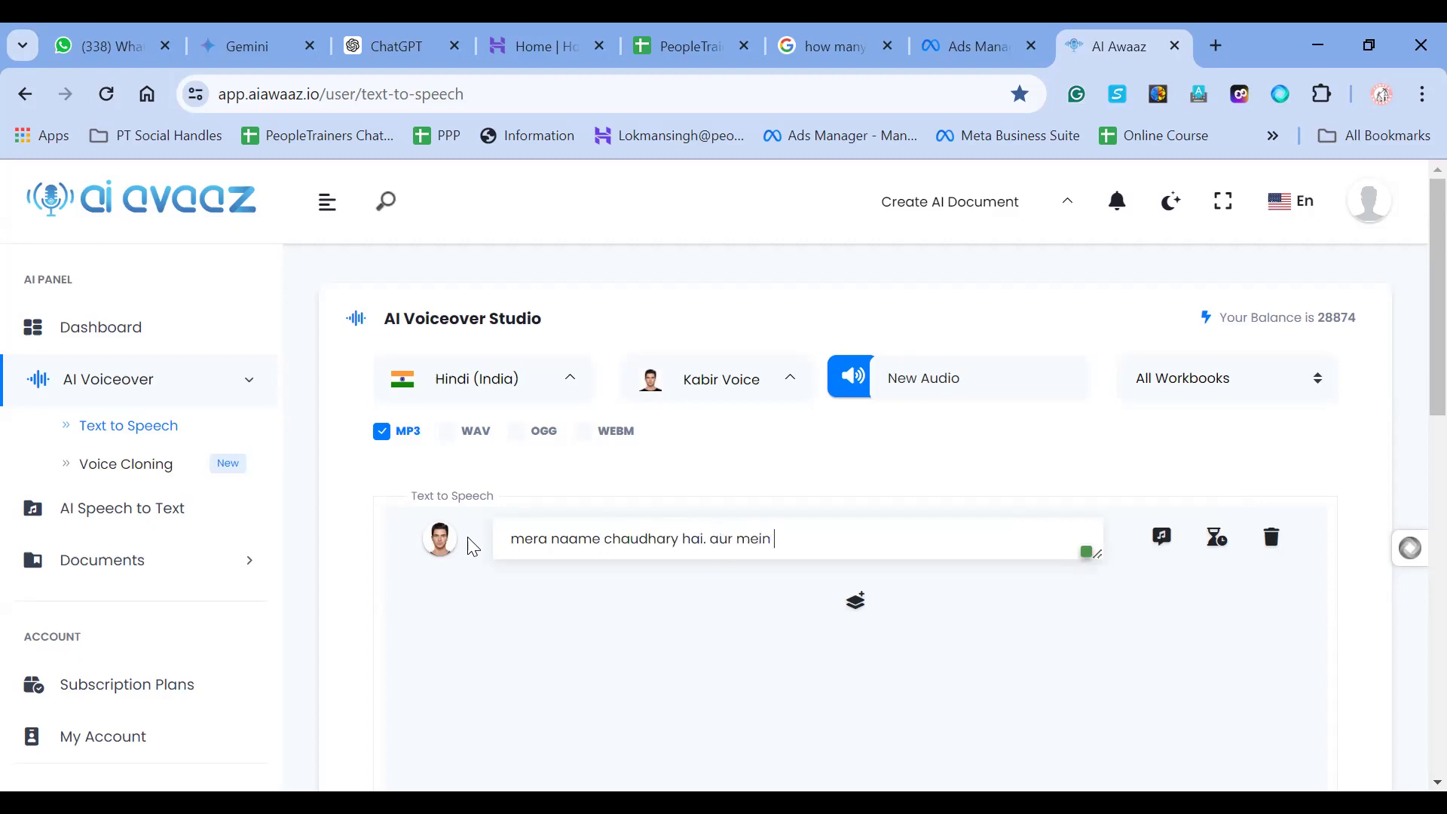
{"action": "type", "text": " ek engineerin"}
{"action": "key", "text": "BackSpace"}
{"action": "key", "text": "BackSpace"}
{"action": "type", "text": "hoon."}
{"action": "left_click", "coordinate": [1168, 539]}
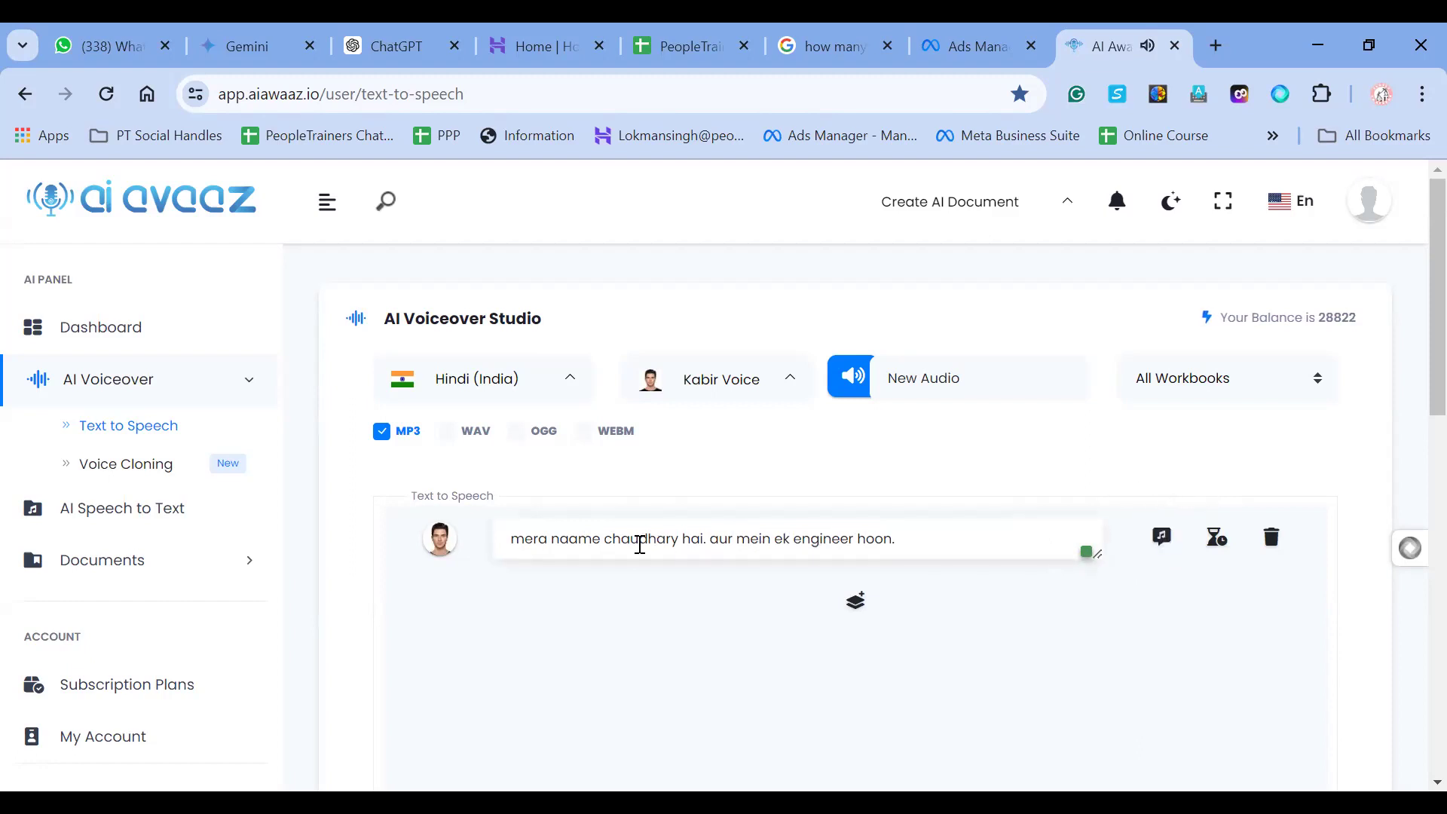
Fix the misspelled letters in the surname and replay the corrected Hinglish sentence.
{"action": "left_click_drag", "start_coordinate": [638, 544], "coordinate": [624, 544]}
{"action": "key", "text": "BackSpace"}
{"action": "type", "text": "o"}
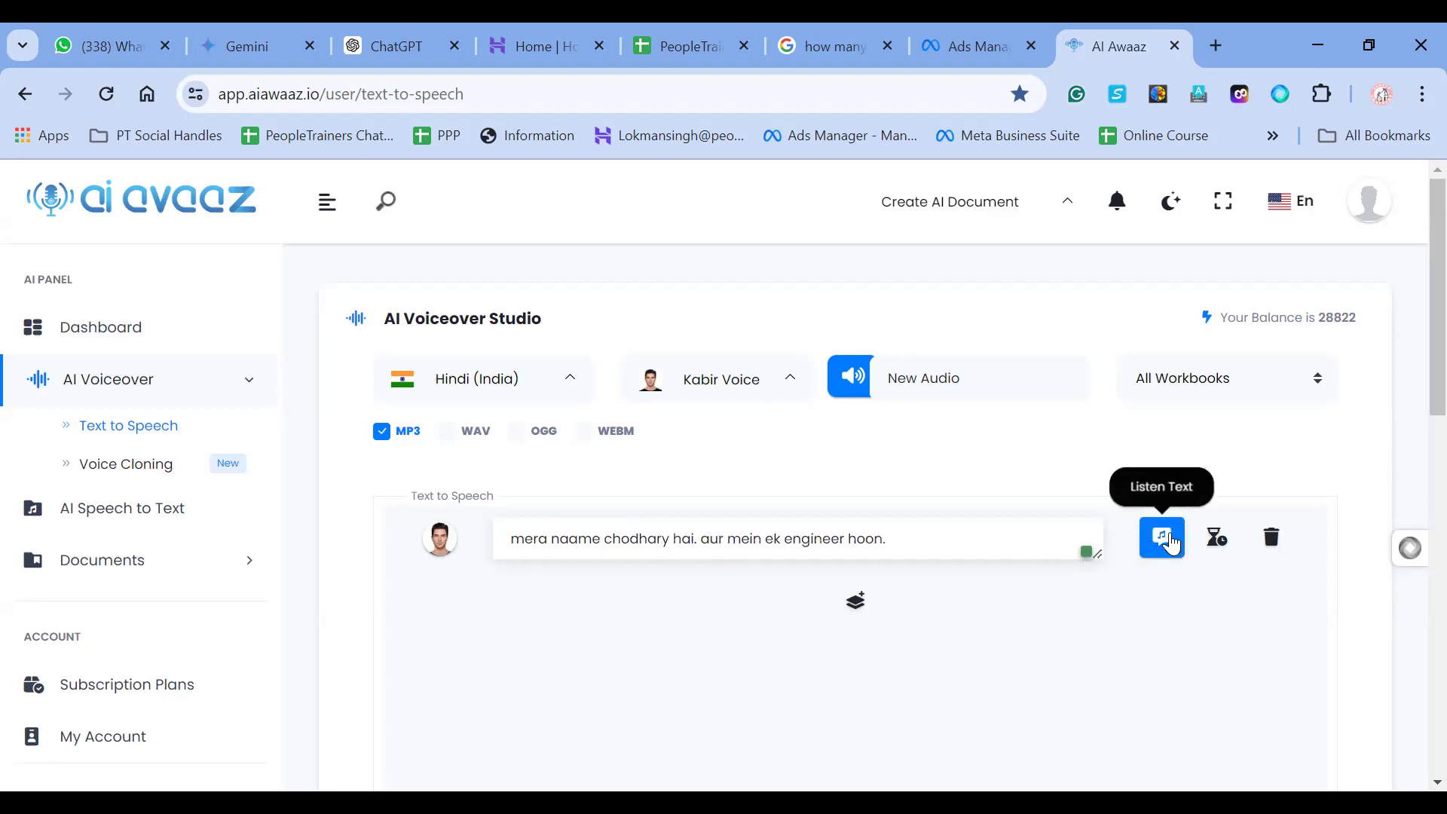
{"action": "left_click", "coordinate": [1168, 535]}
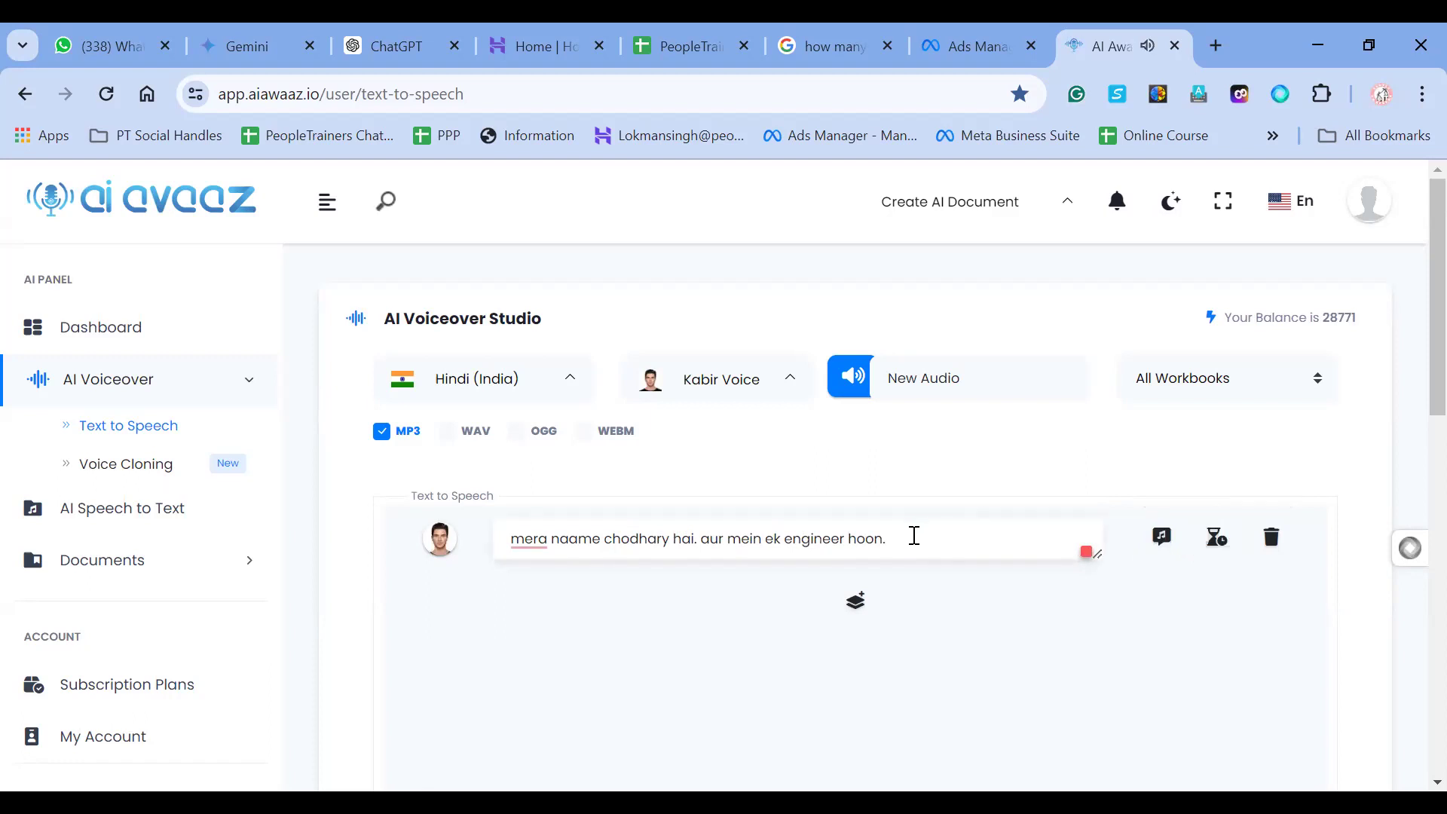
Go to the Voice Cloning page under AI Voiceover in the left sidebar.
{"action": "left_click", "coordinate": [128, 471]}
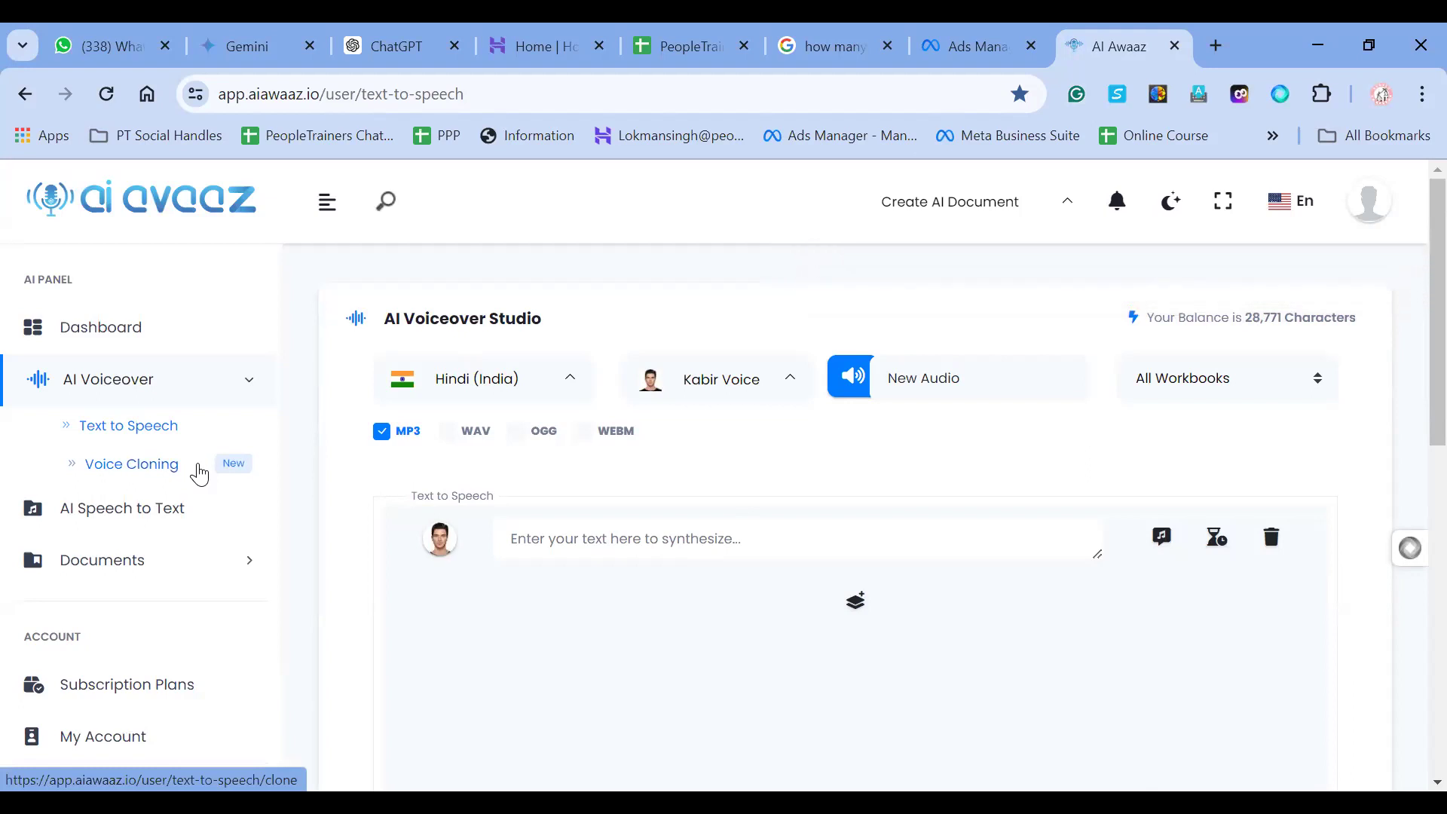
{"action": "left_click", "coordinate": [130, 469]}
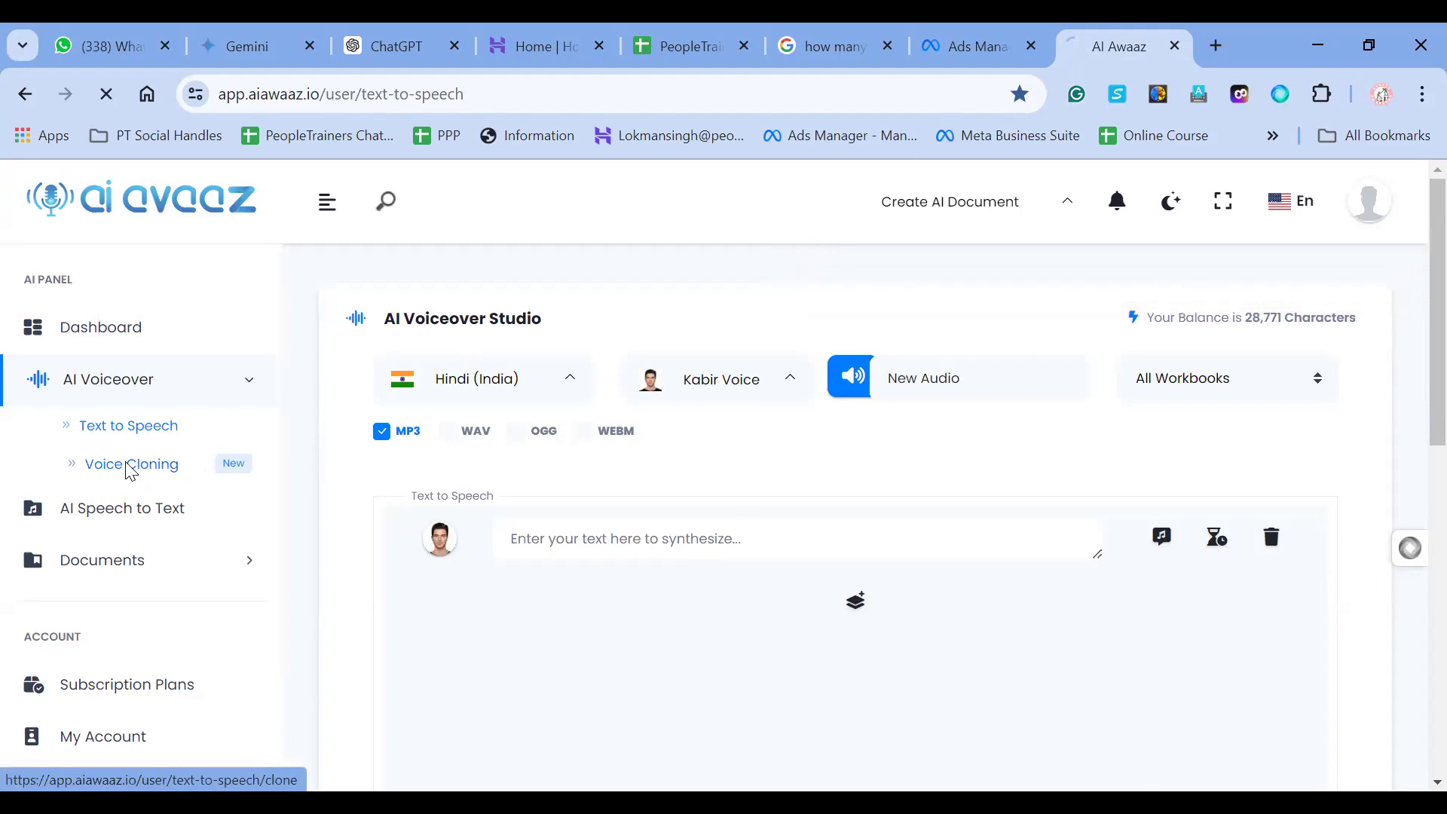